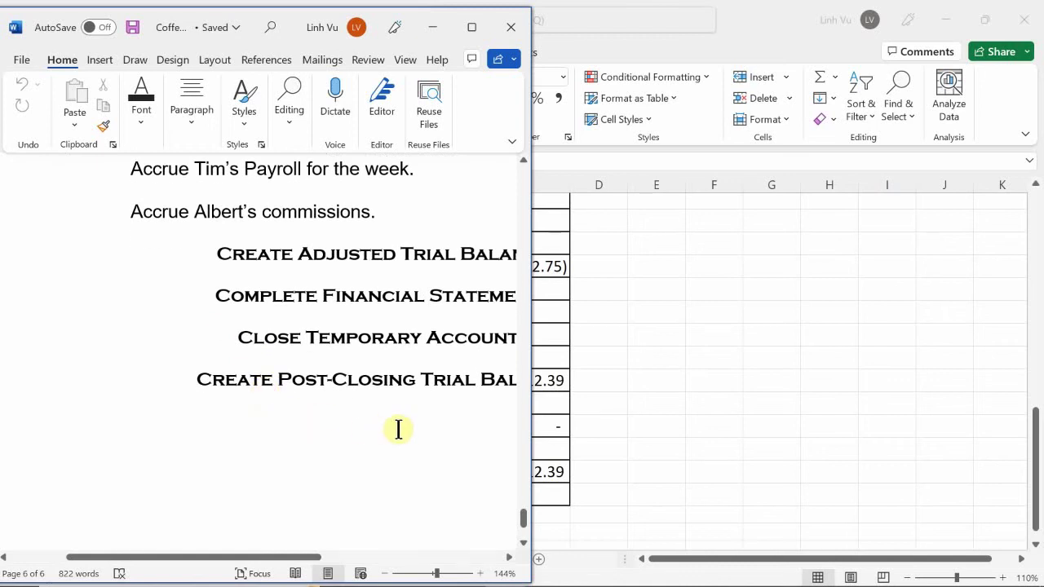
- Switch to the Excel general journal workbook and bring the ADJUSTED TRIAL BALANCE section on page 25 into view
mouse_move(481, 580)
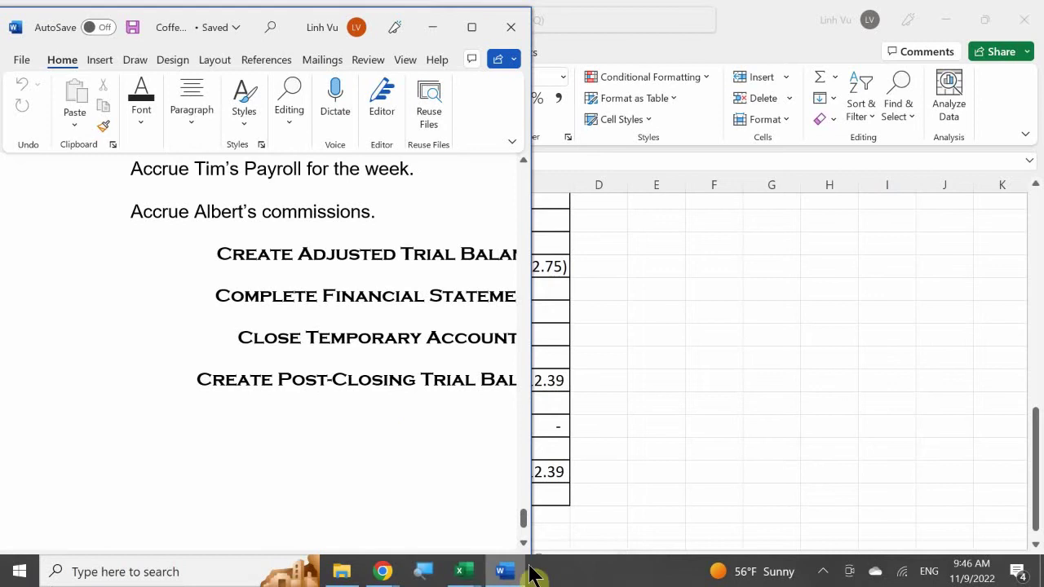
left_click(463, 574)
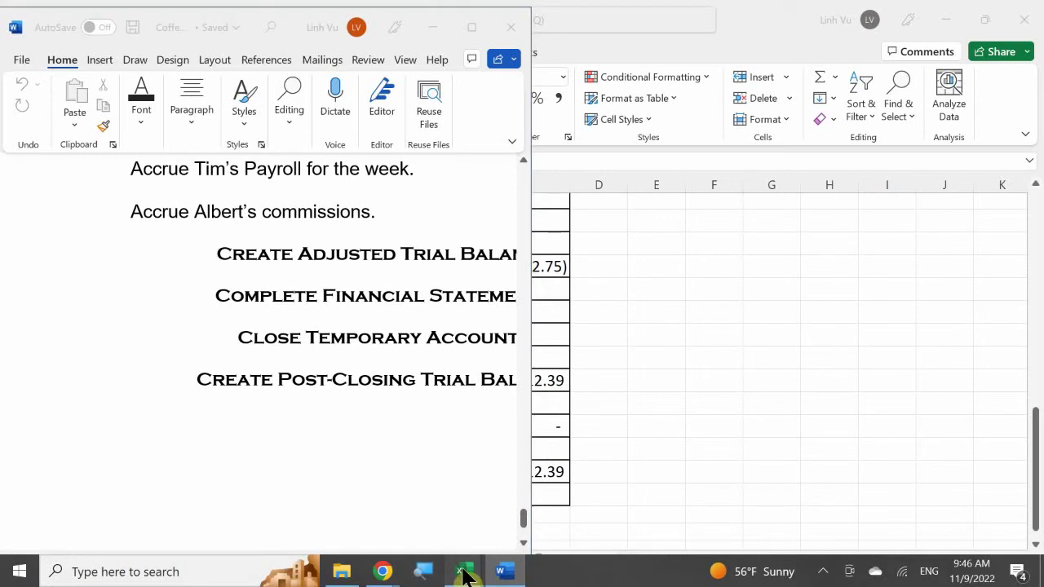
left_click(320, 507)
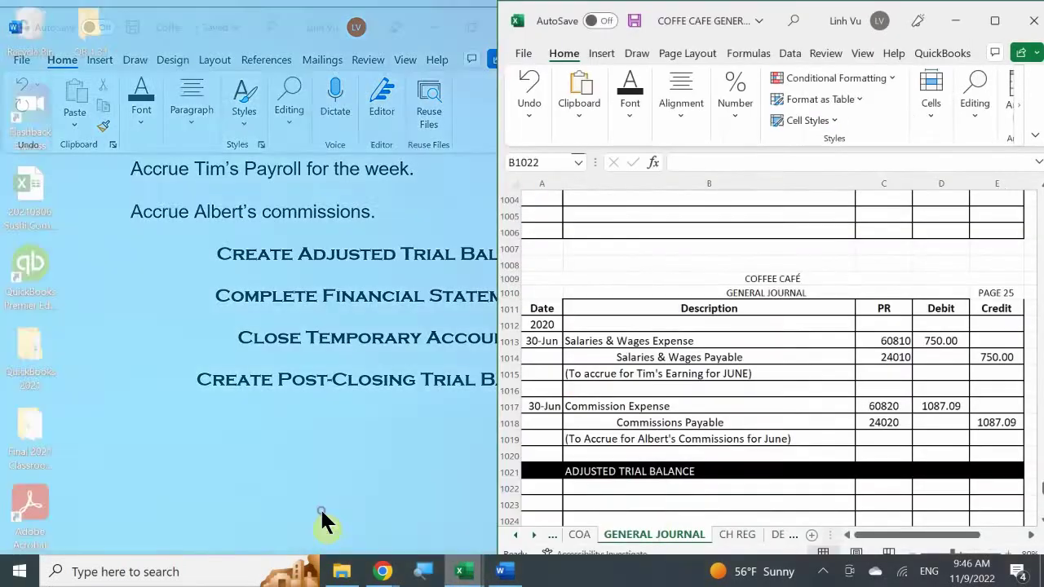
left_click(690, 394)
scroll(690, 395, "down", 4)
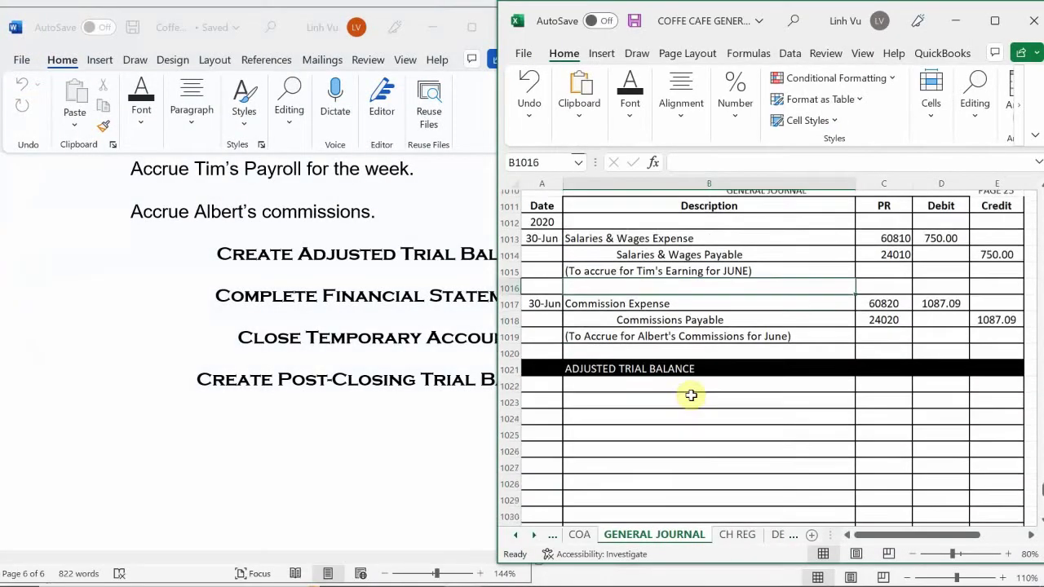
scroll(691, 395, "up", 1)
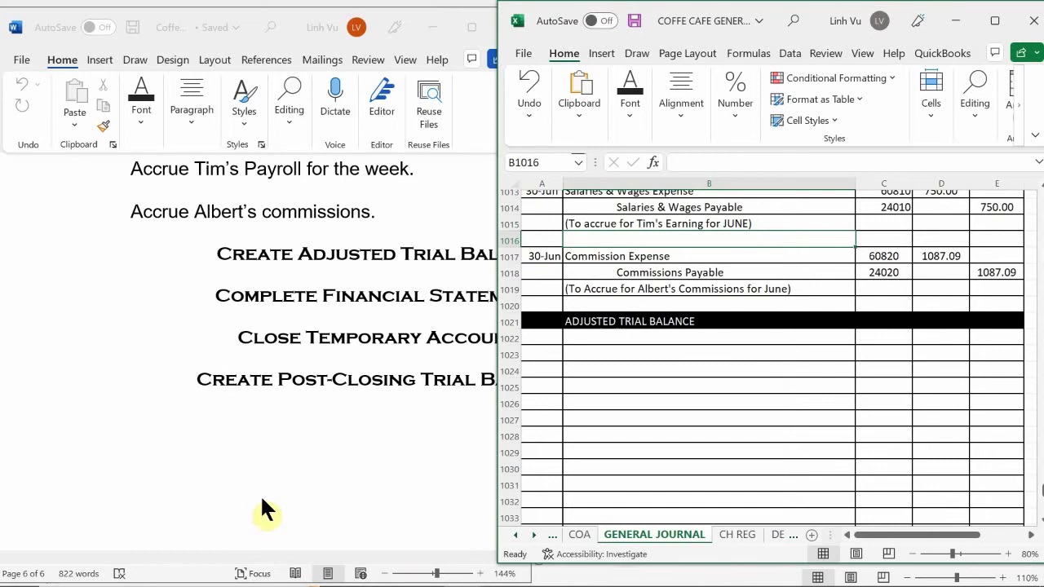
- Look over the blank journal rows between the ADJUSTED TRIAL BALANCE heading and the start of page 26
mouse_move(432, 581)
left_click(617, 413)
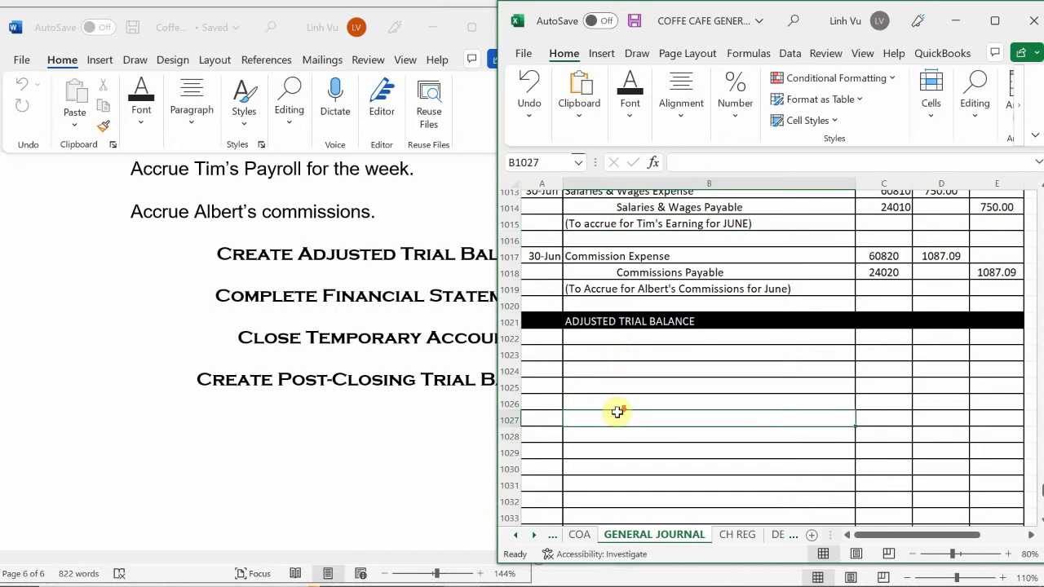
scroll(617, 412, "down", 6)
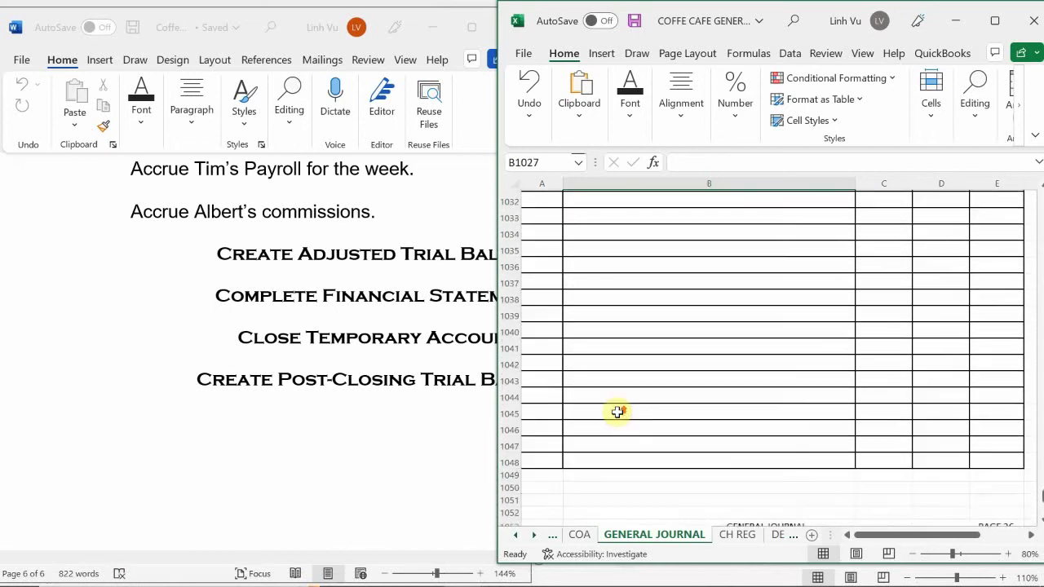
scroll(617, 412, "up", 6)
scroll(617, 412, "down", 3)
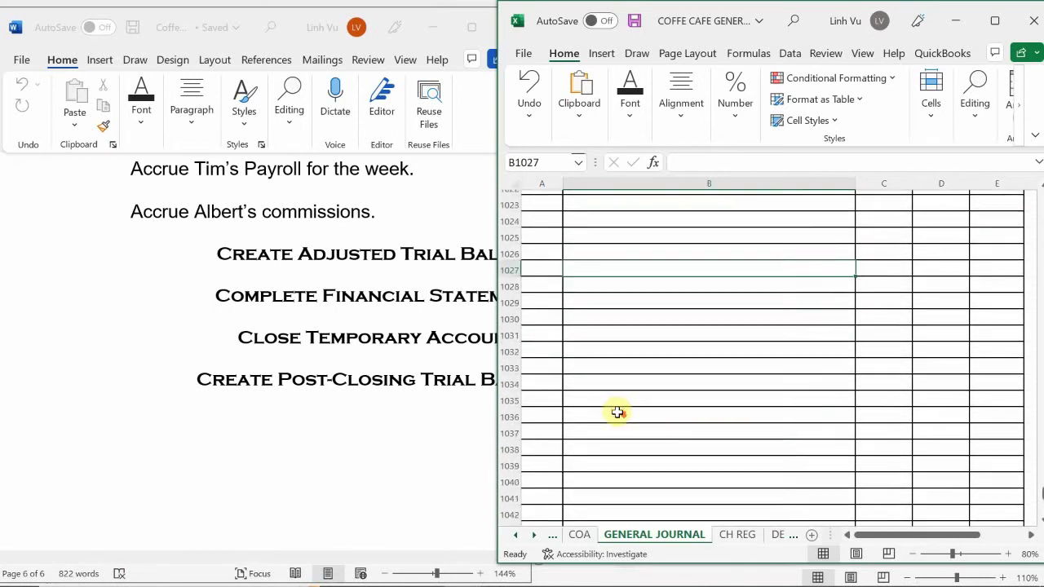
scroll(617, 413, "down", 4)
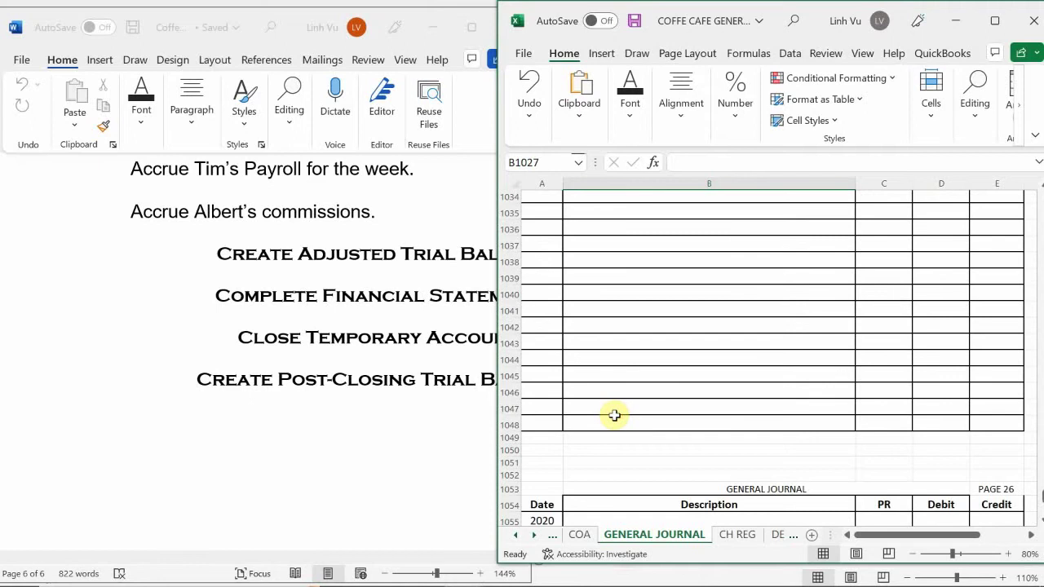
scroll(614, 415, "up", 5)
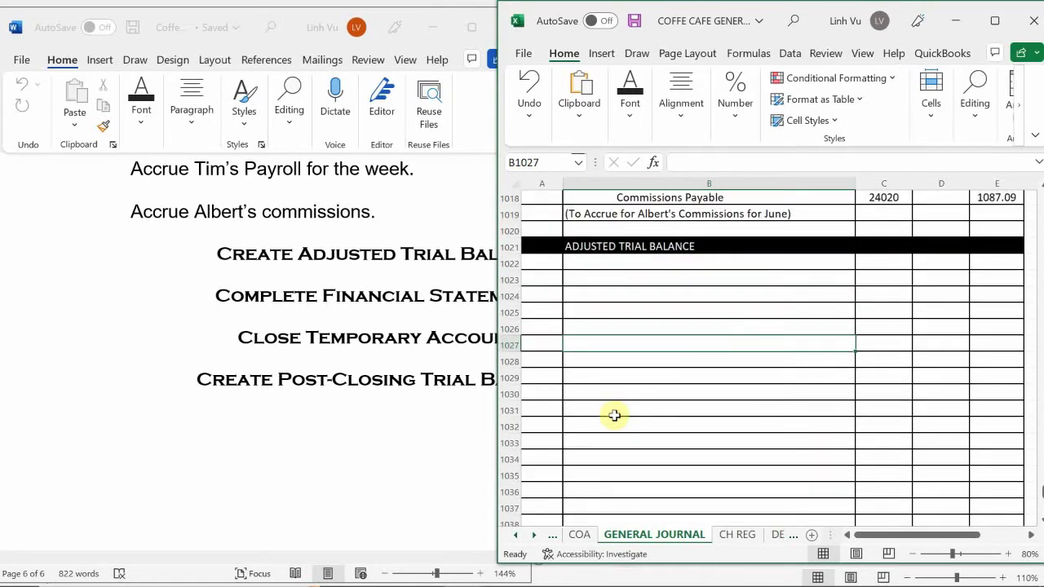
- Switch to the general ledger workbook and show the Sales – Regular Coffee account on the REVENUES sheet
mouse_move(481, 583)
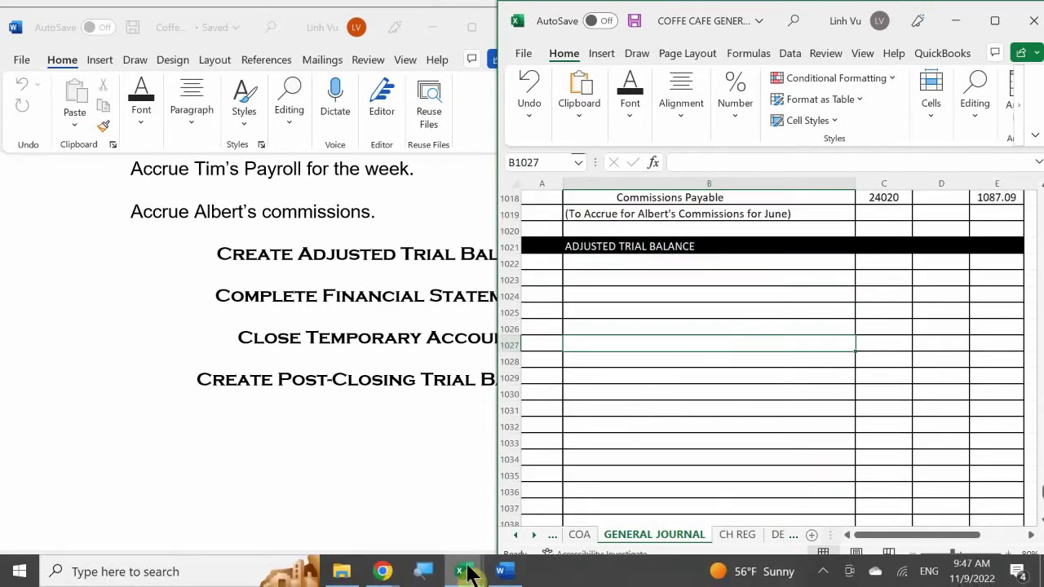
left_click(432, 531)
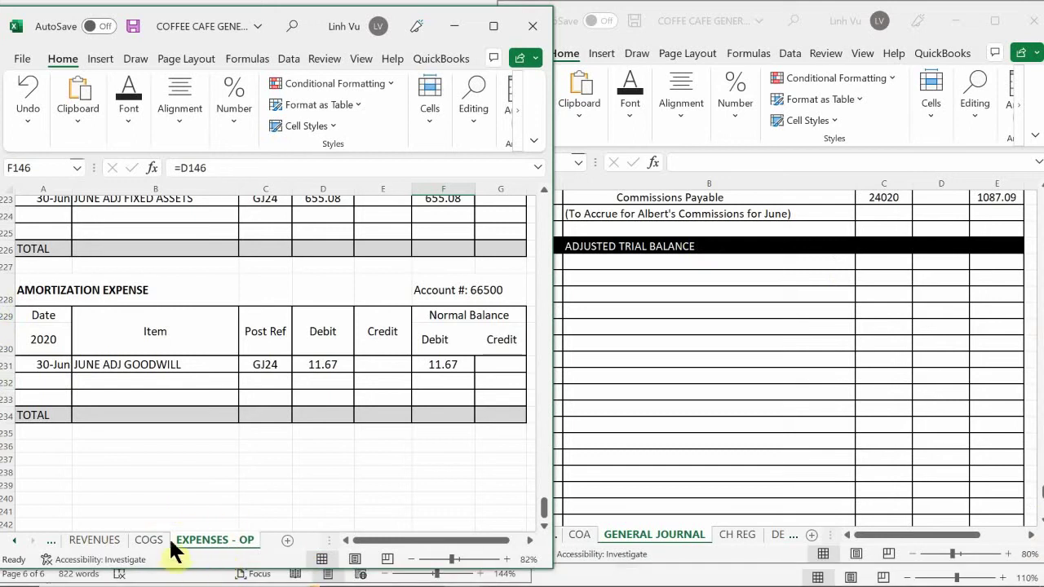
left_click(97, 541)
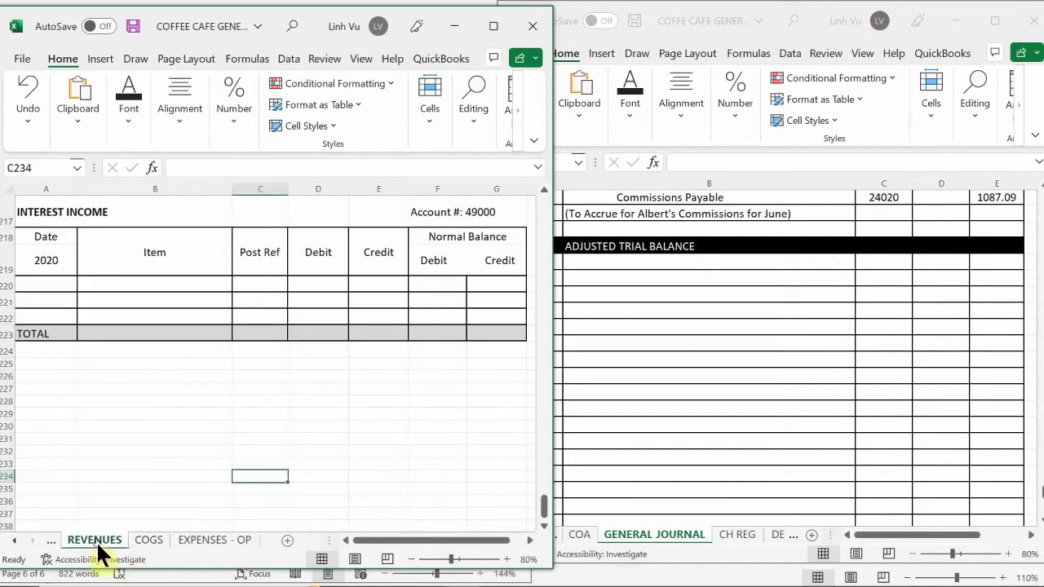
left_click(106, 499)
scroll(122, 481, "up", 15)
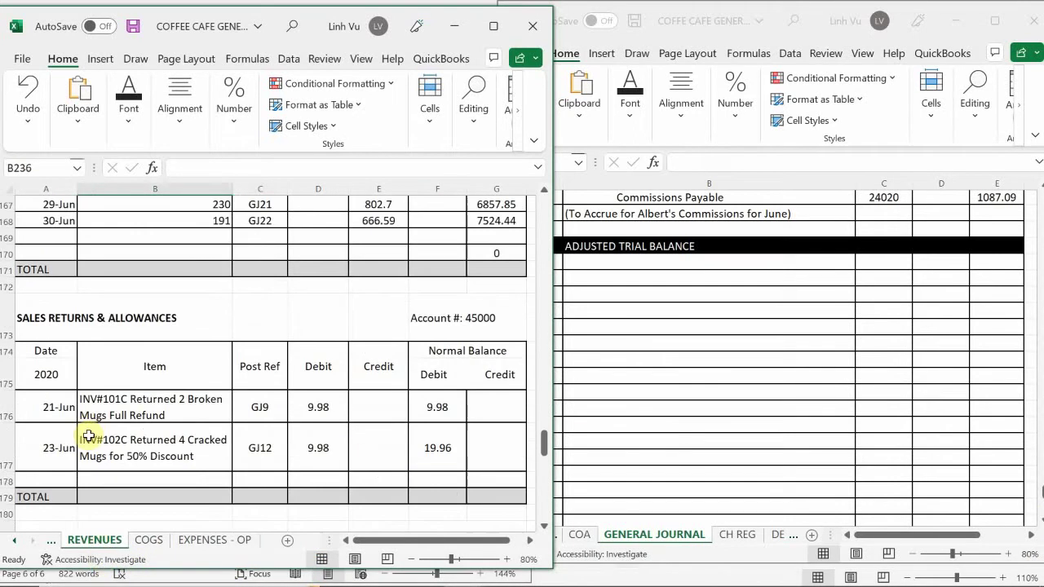
scroll(88, 436, "up", 20)
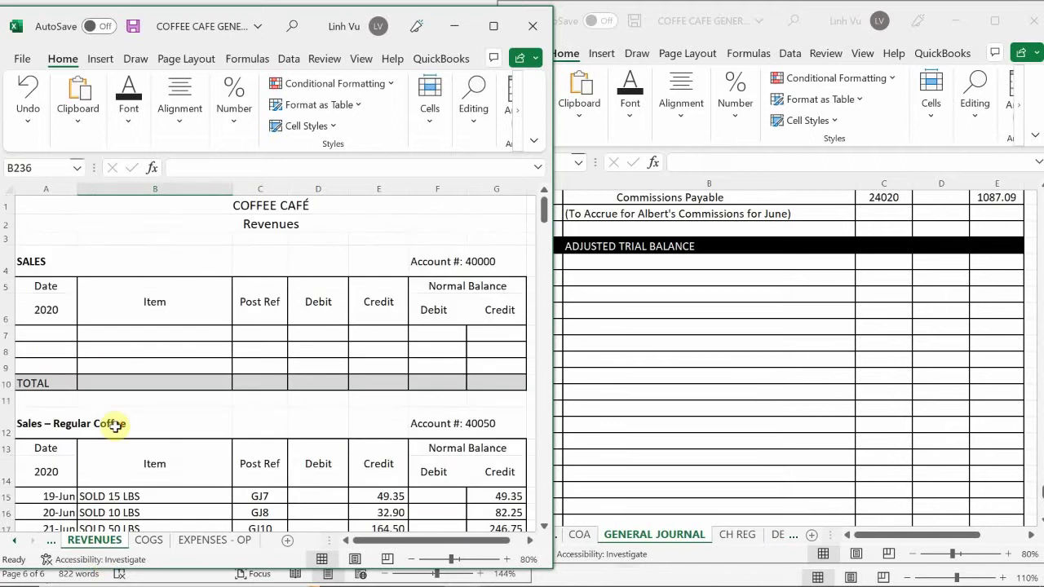
scroll(114, 424, "down", 3)
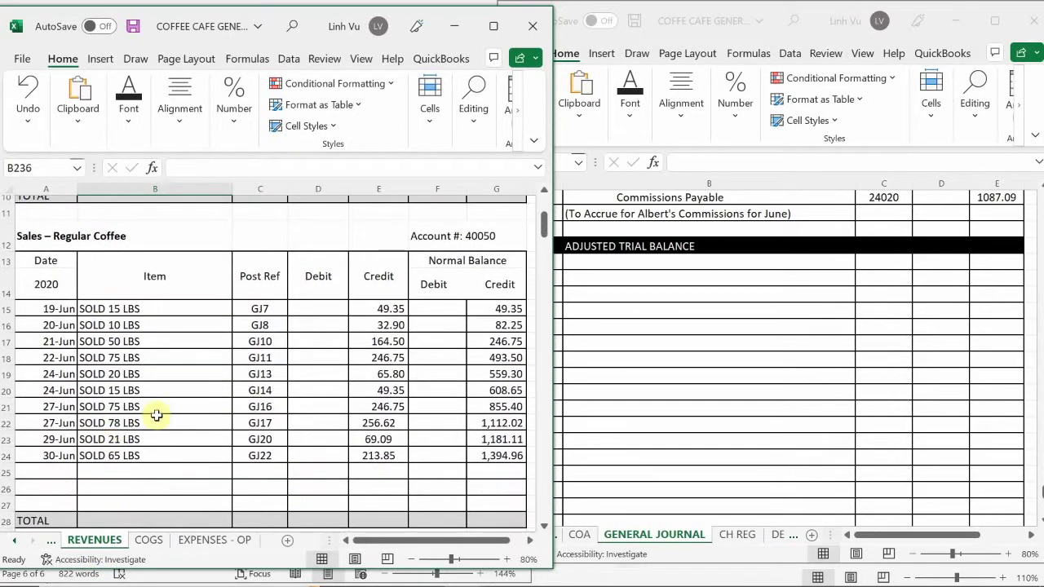
- Enter the date 6/30 in cell A1023 of the general journal, below the ADJUSTED TRIAL BALANCE heading
left_click(661, 291)
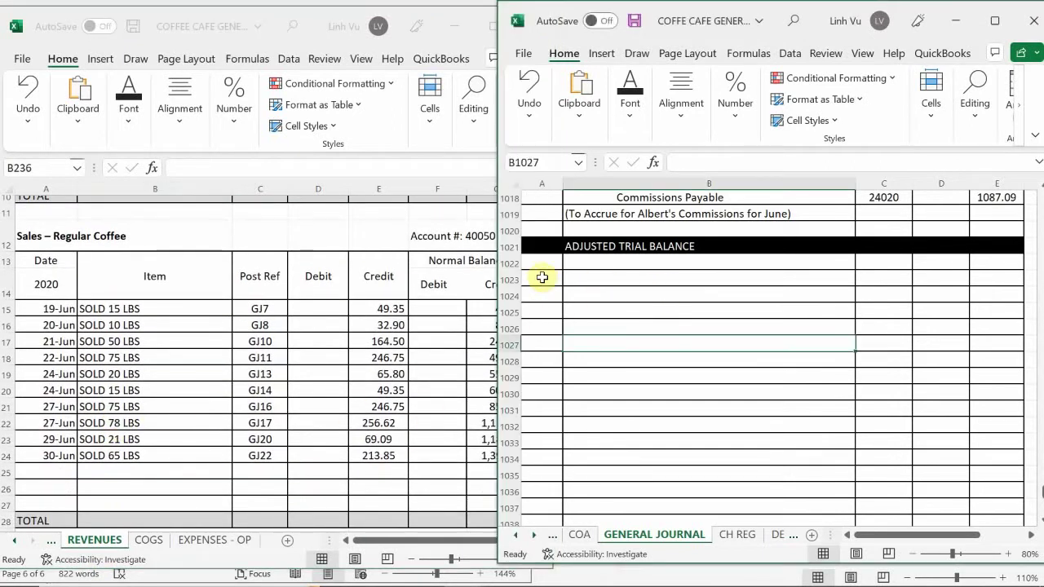
left_click(542, 277)
type("6/")
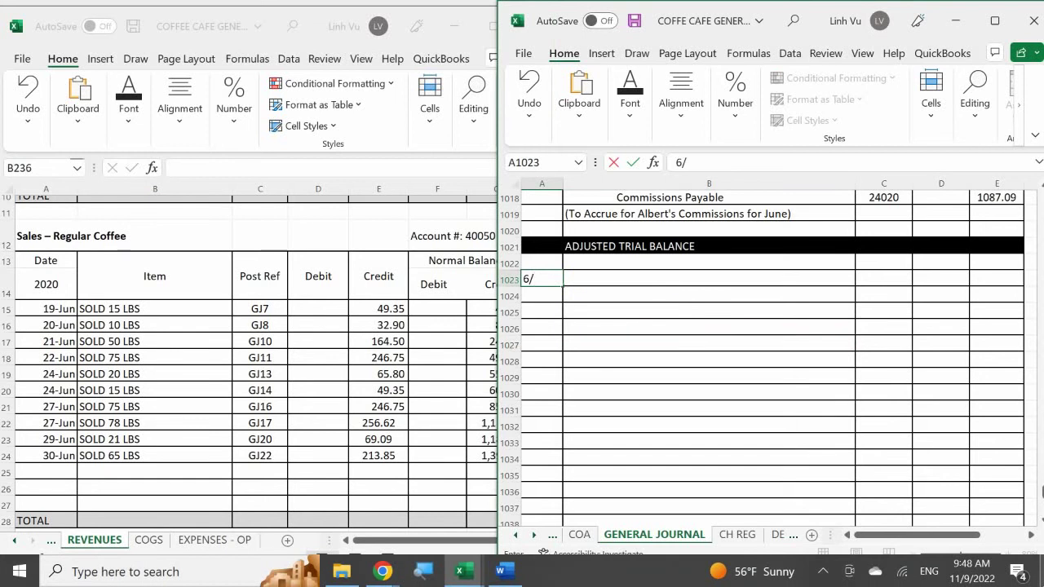
type("30")
key("Return")
key("Right")
key("Up")
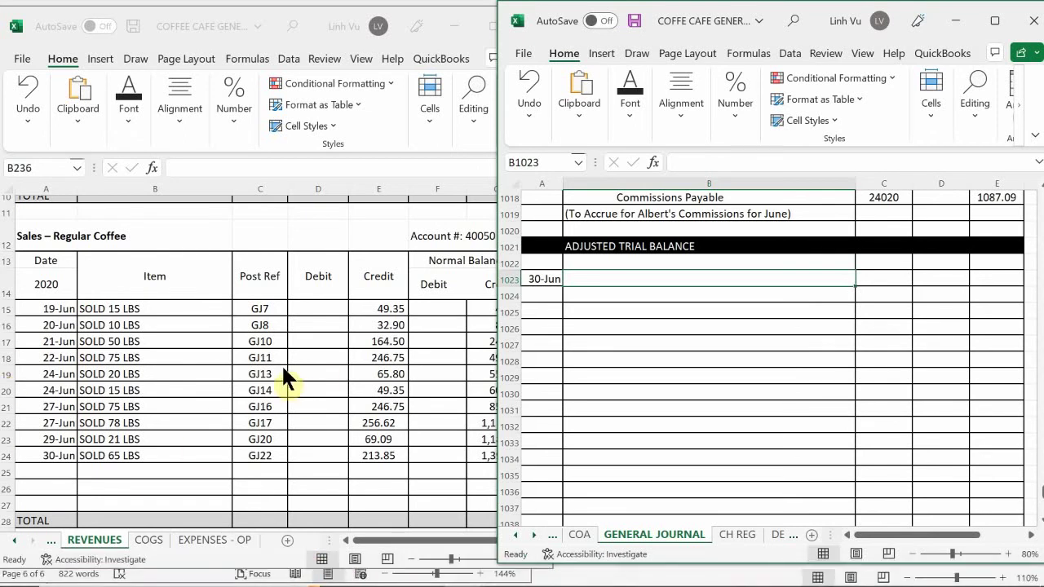
- Check the Sales – Regular Coffee ledger account and enter "Sales - Regular Coffee" as the journal description in B1023
left_click(259, 372)
scroll(259, 372, "up", 3)
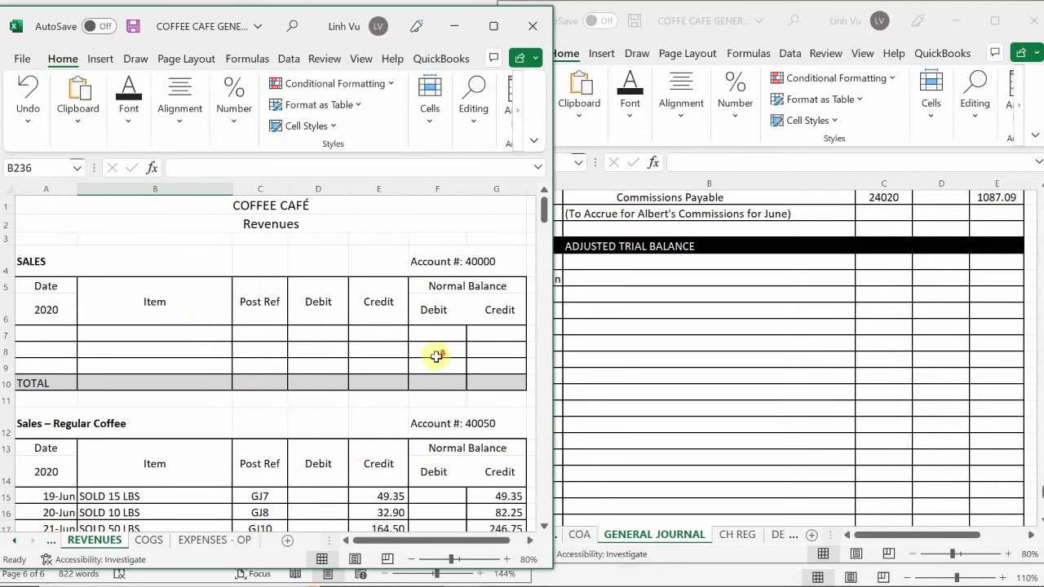
scroll(438, 360, "down", 2)
scroll(441, 365, "down", 2)
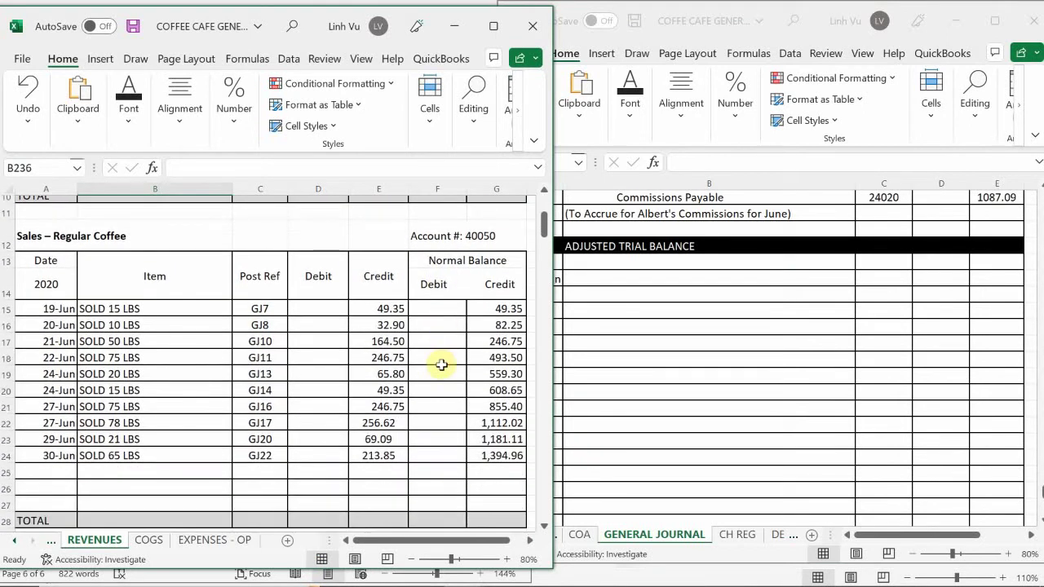
left_click(620, 278)
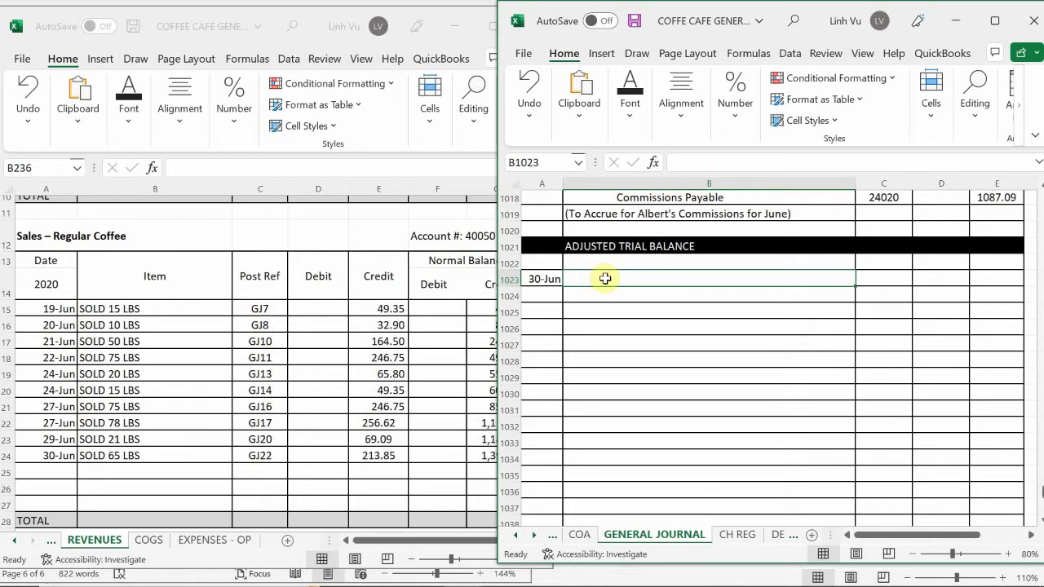
type("Sal")
key("BackSpace")
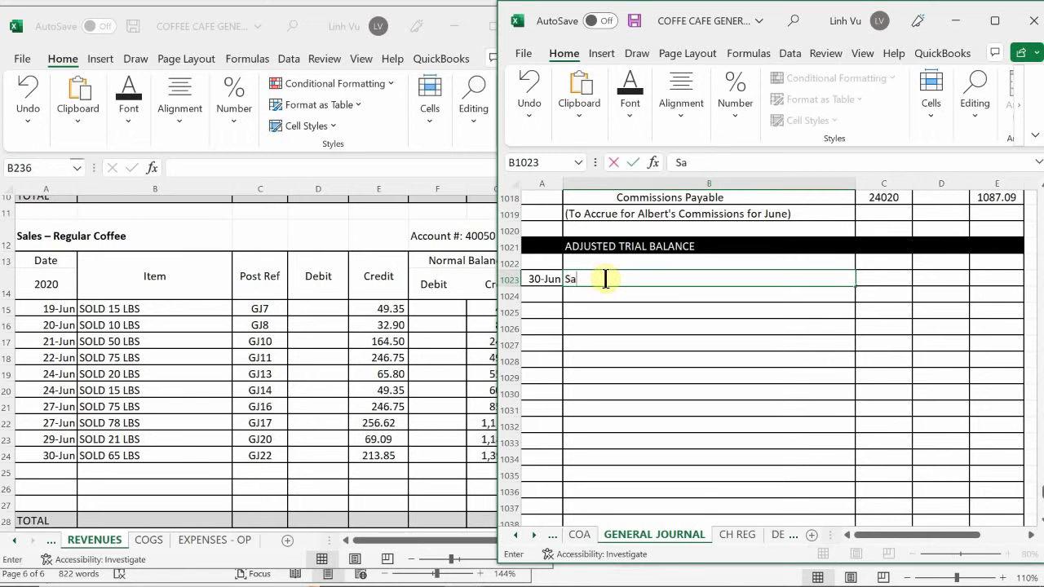
type("les _")
type(" Regular Coffee")
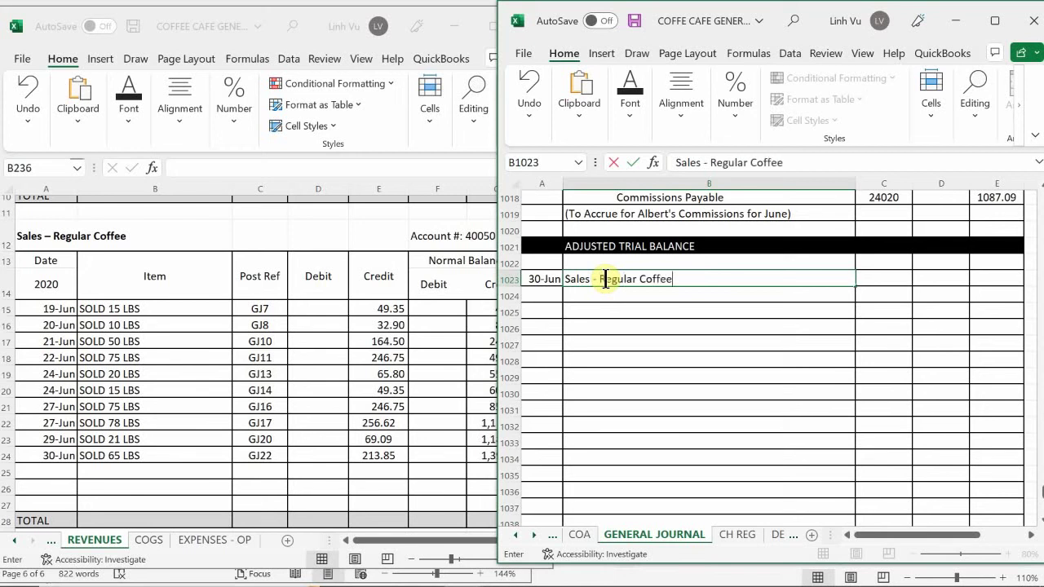
key("Tab")
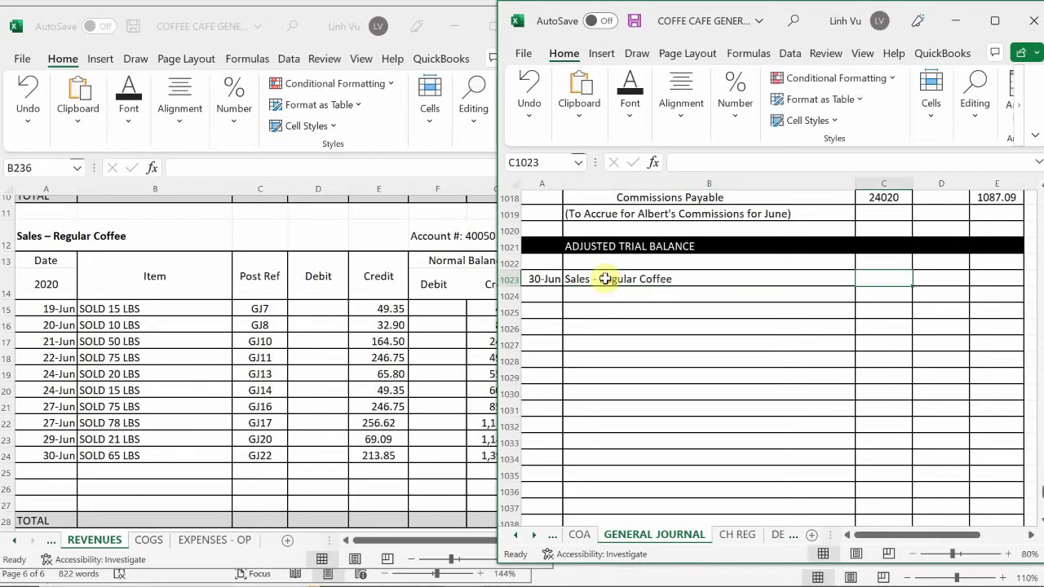
- Enter the posting reference 40050 for the Sales - Regular Coffee line in C1023
type("40050")
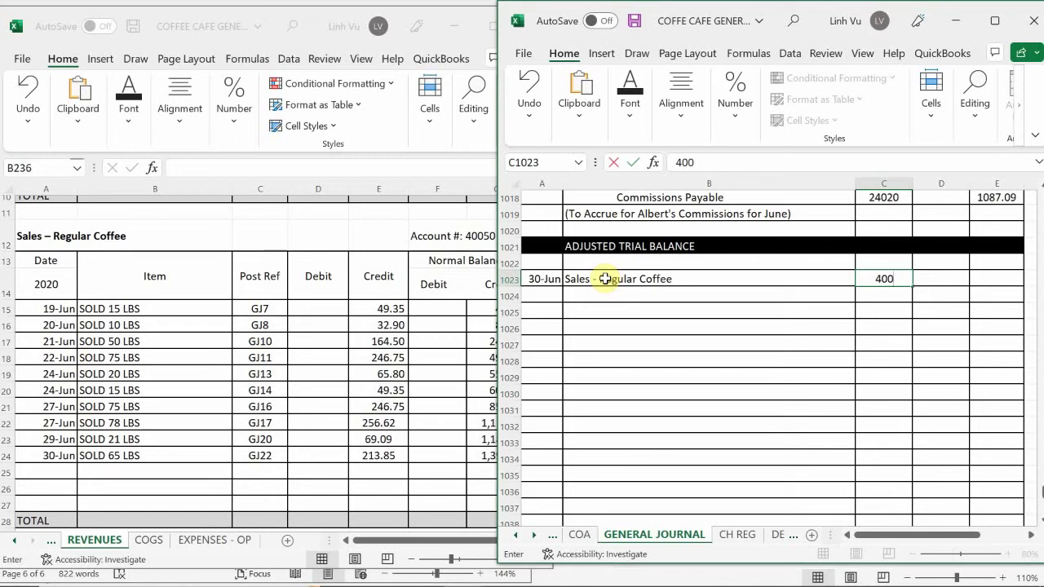
key("Return")
key("Right")
key("Up")
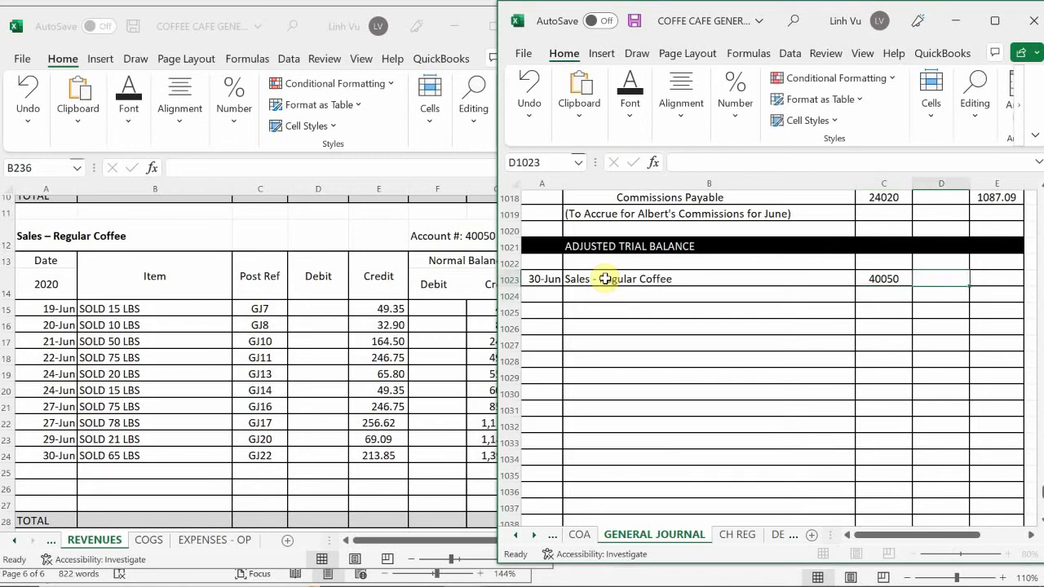
- Reposition the journal and ledger workbook windows side by side so the ledger's balance columns and the journal's date column both show
left_click(288, 432)
left_click_drag(376, 540, 399, 557)
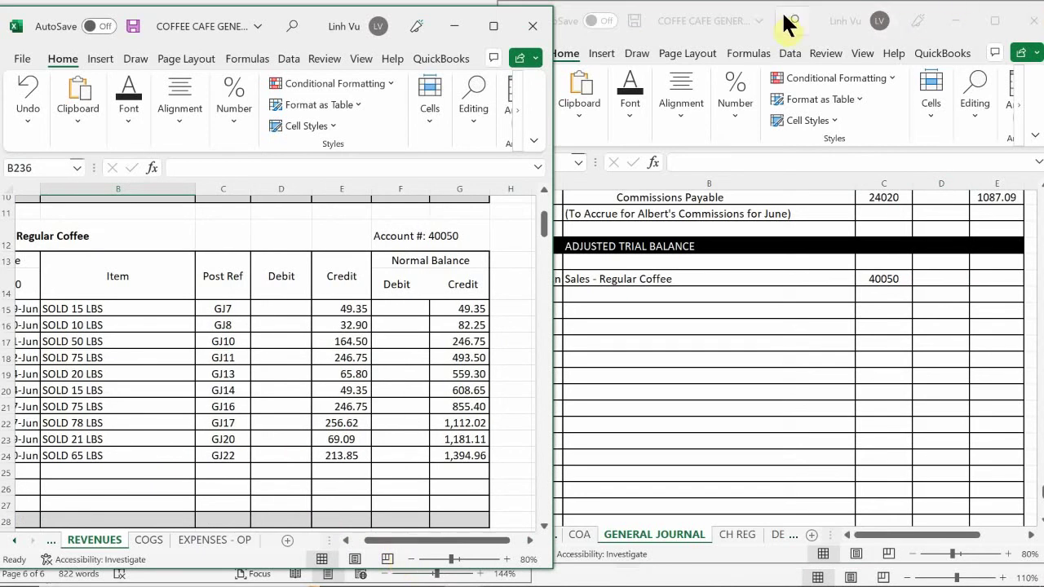
left_click_drag(785, 24, 800, 25)
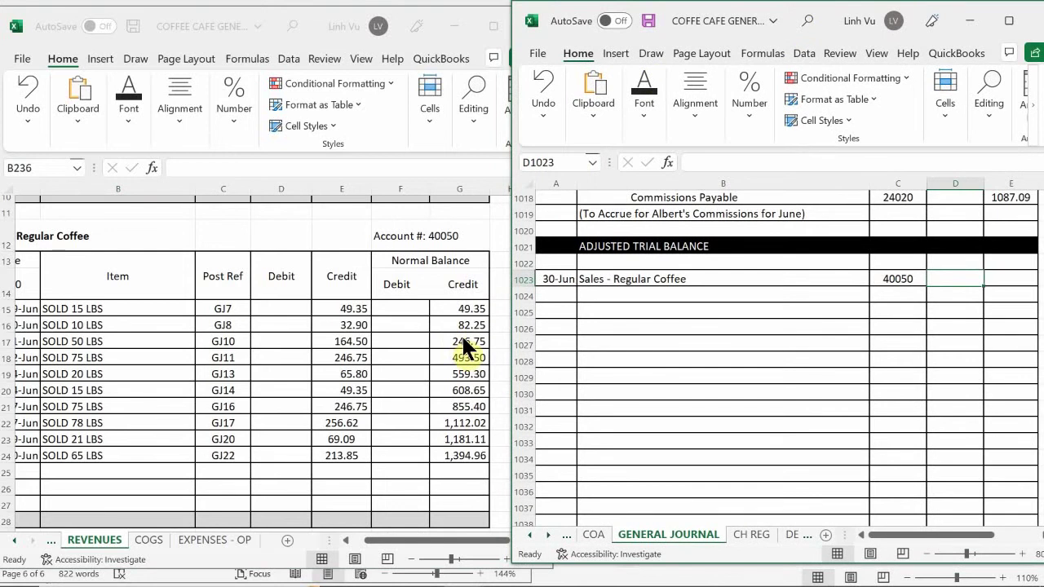
left_click_drag(401, 534, 372, 558)
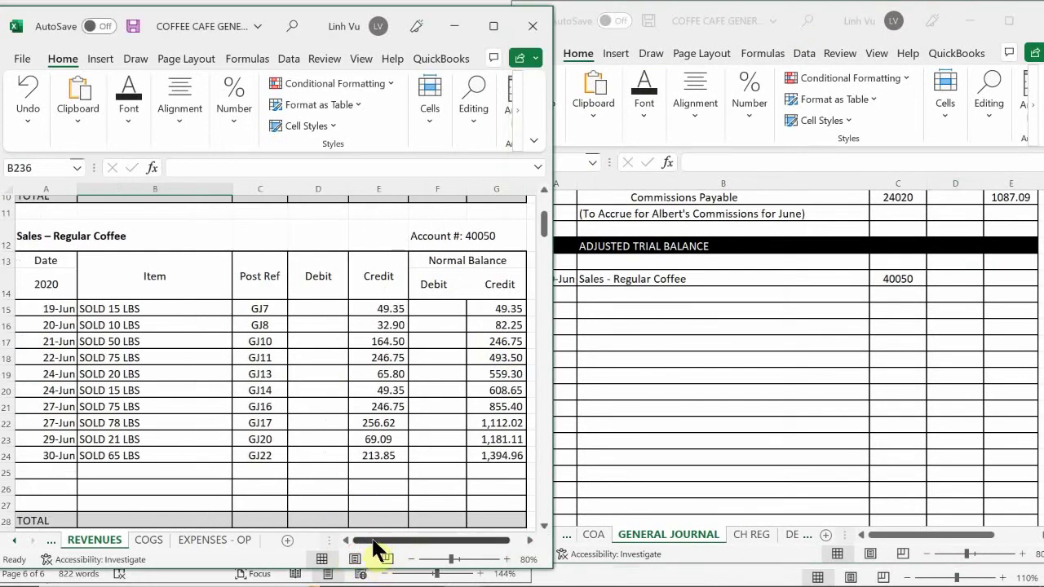
left_click(649, 392)
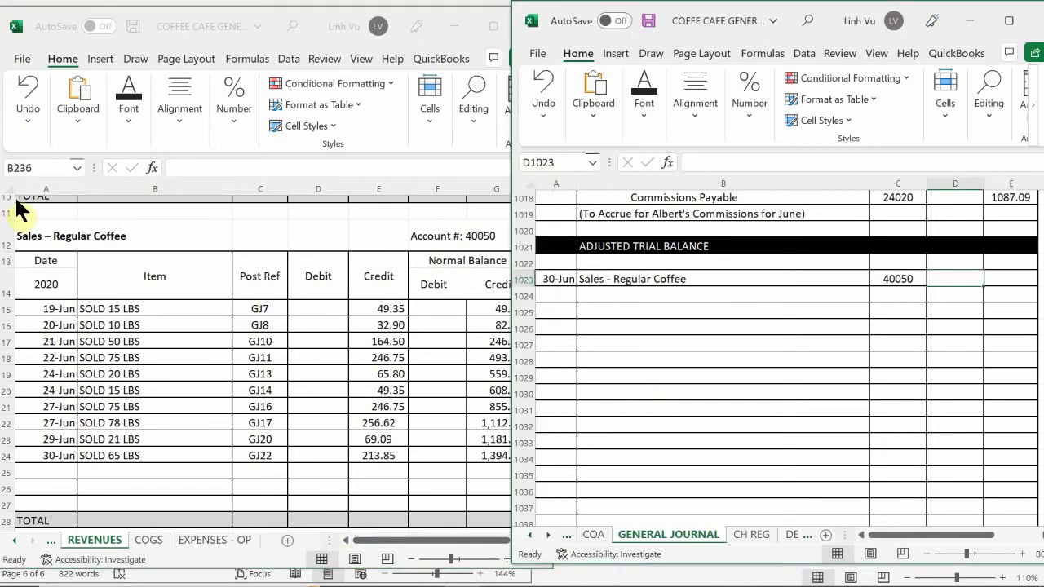
scroll(243, 243, "up", 5)
left_click(242, 212)
scroll(247, 207, "down", 3)
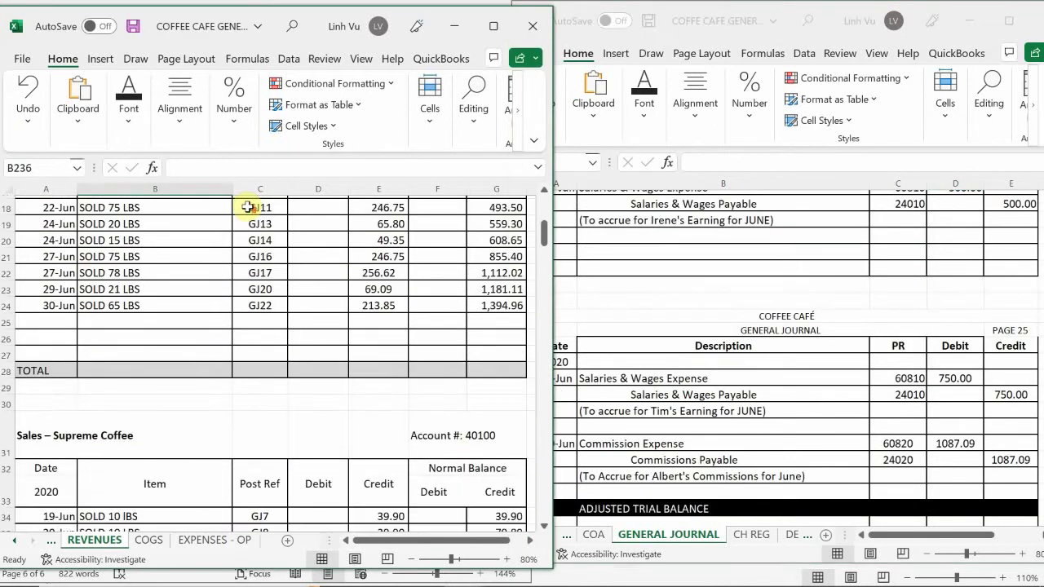
scroll(247, 207, "up", 6)
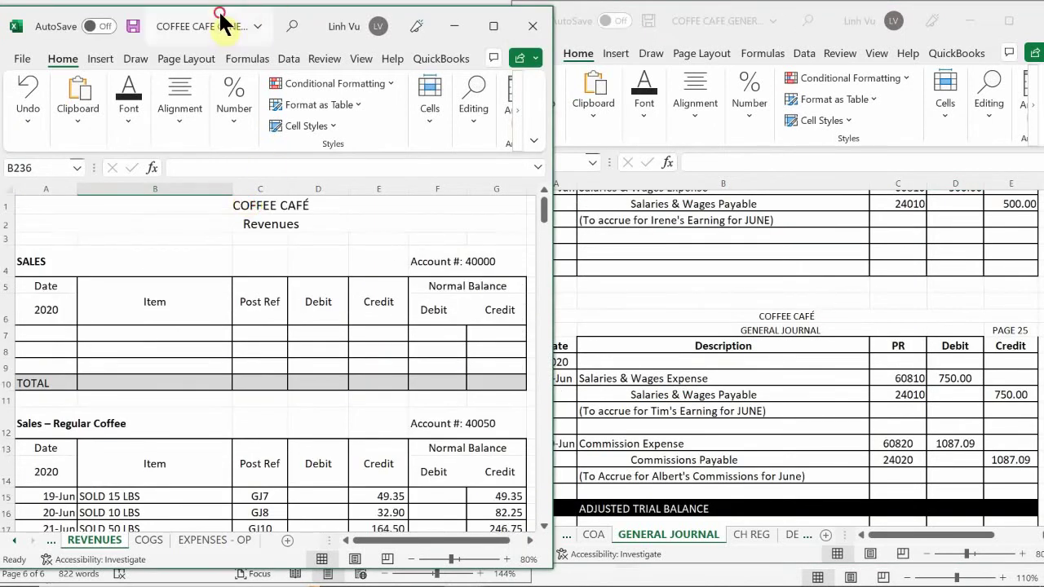
left_click_drag(220, 20, 202, 15)
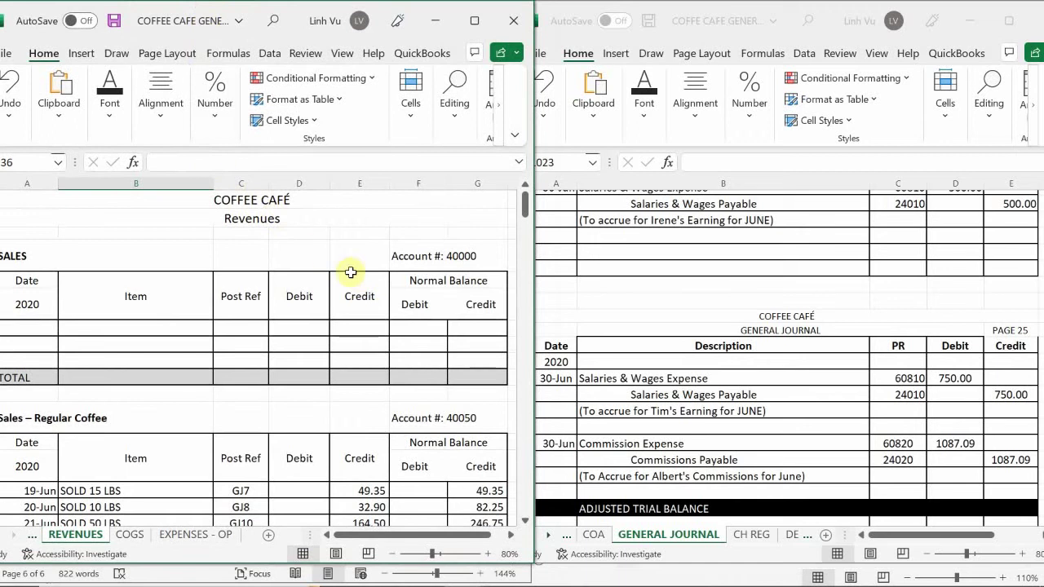
left_click(657, 368)
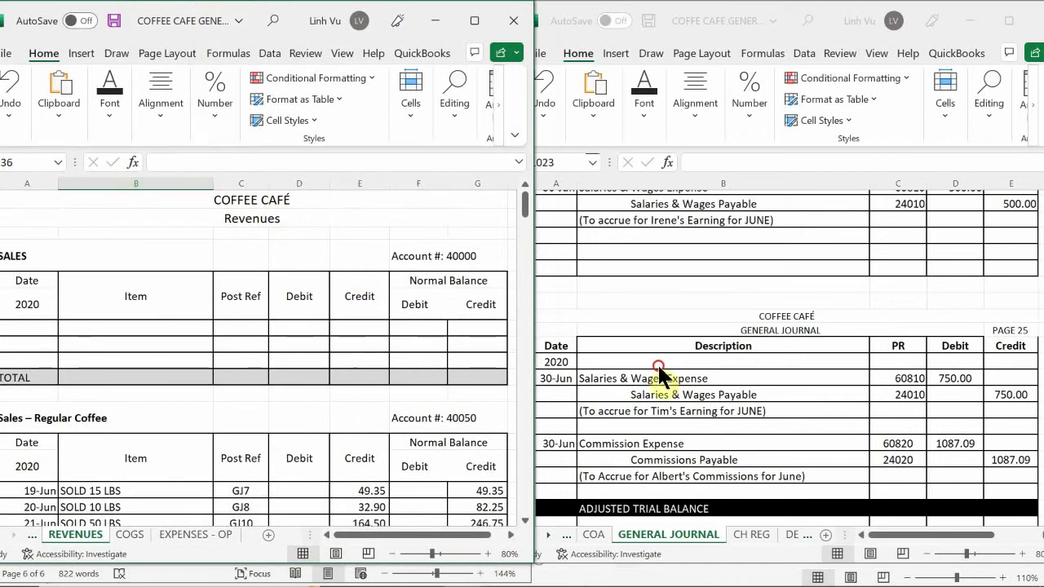
- Look up the closing balance of the Sales – Regular Coffee ledger account and enter 1394.96 as its debit in journal cell D1023
scroll(660, 369, "down", 3)
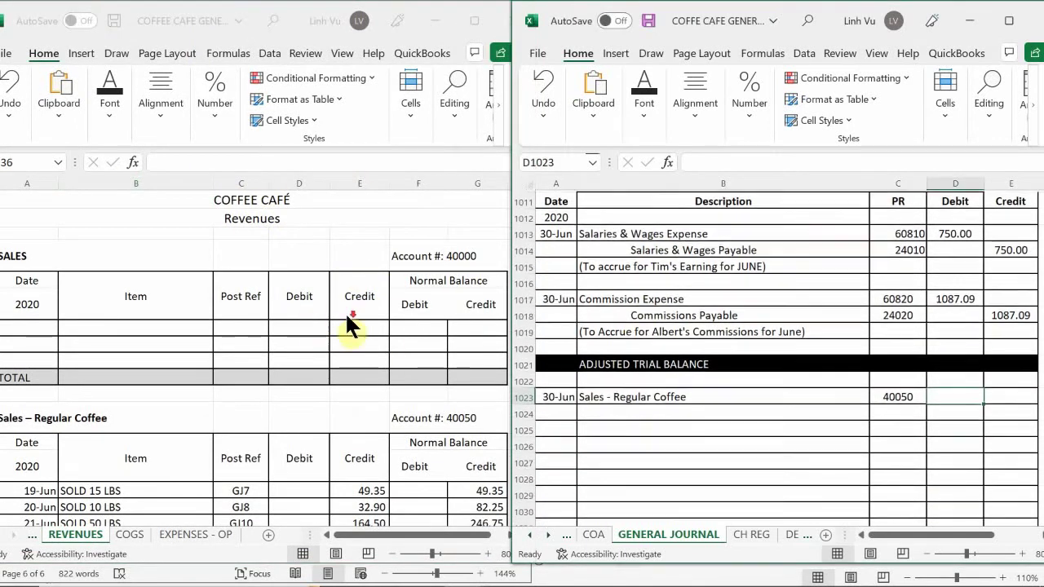
left_click(346, 322)
scroll(346, 318, "down", 3)
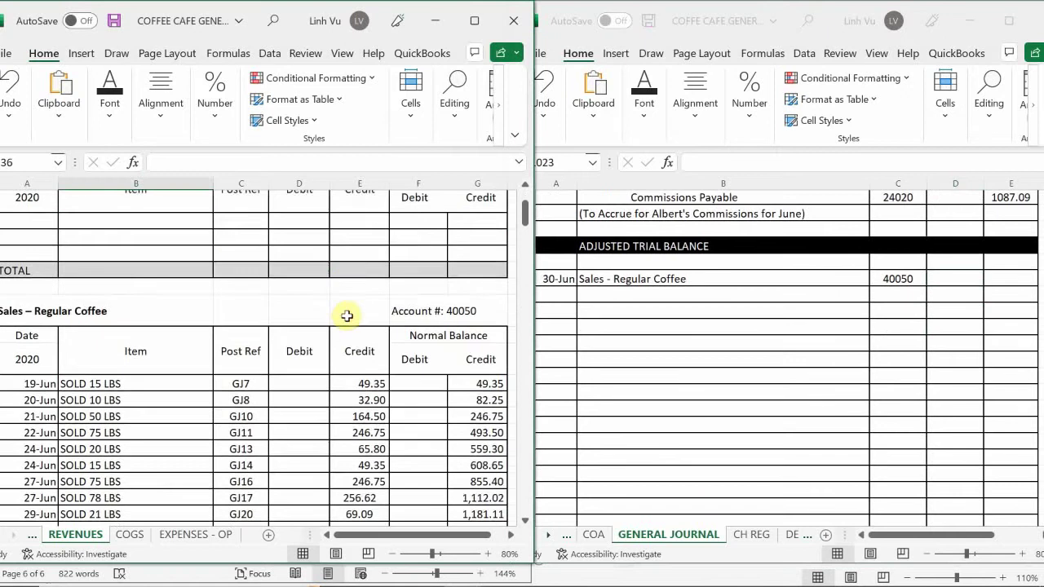
scroll(347, 316, "down", 4)
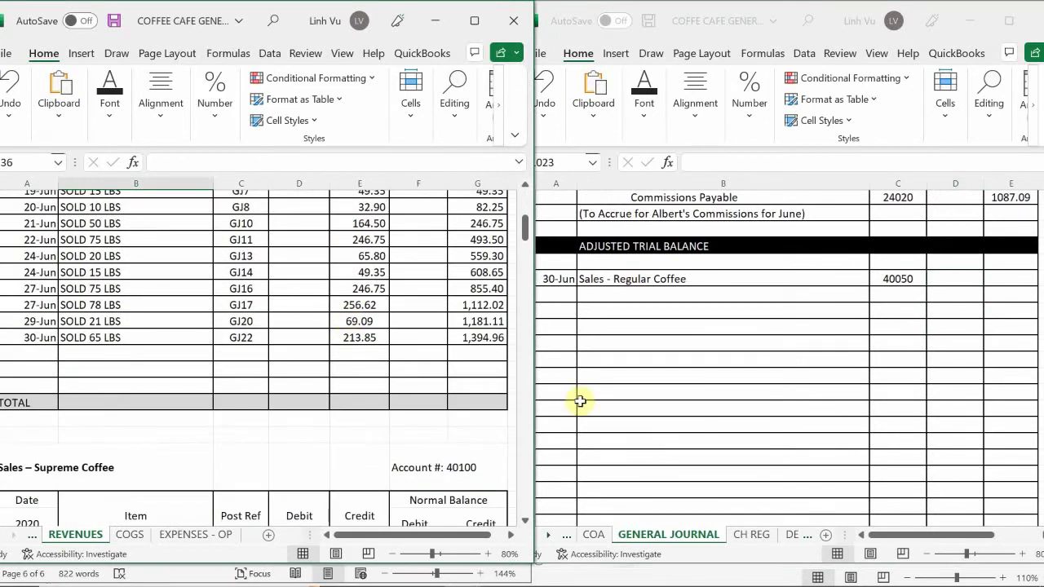
left_click(728, 408)
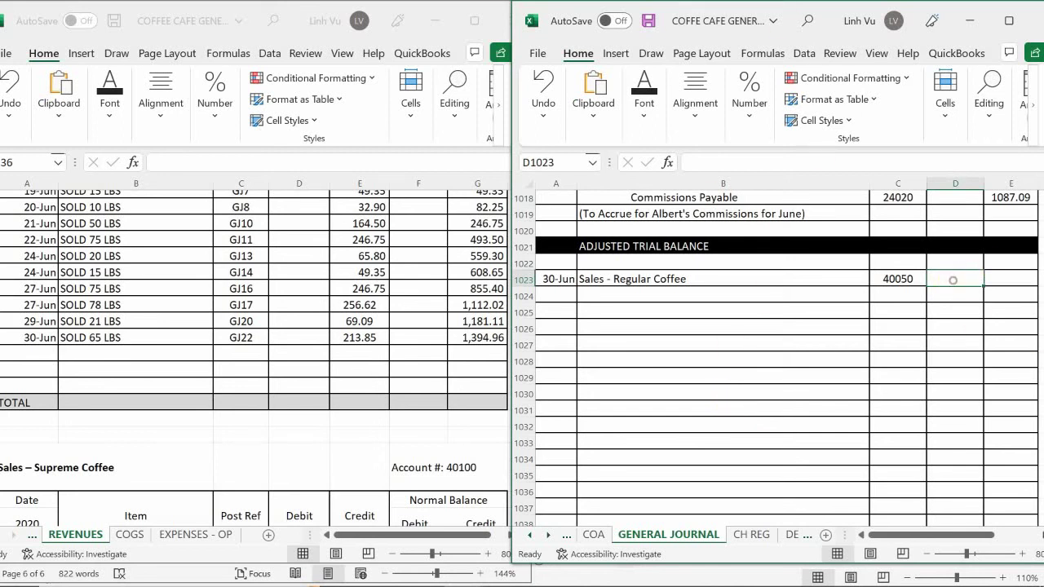
type("1")
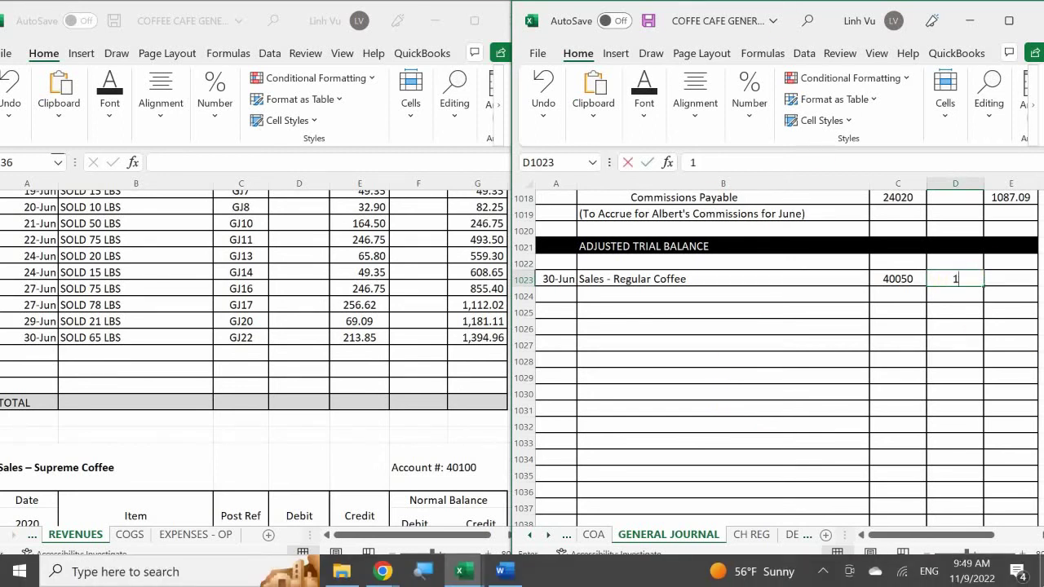
type("394.96")
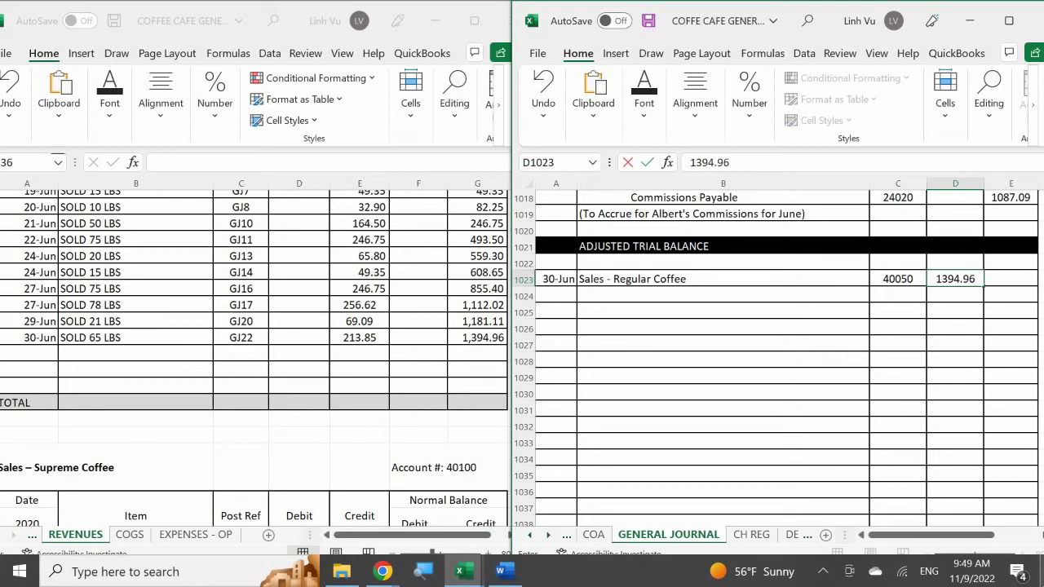
key("Return")
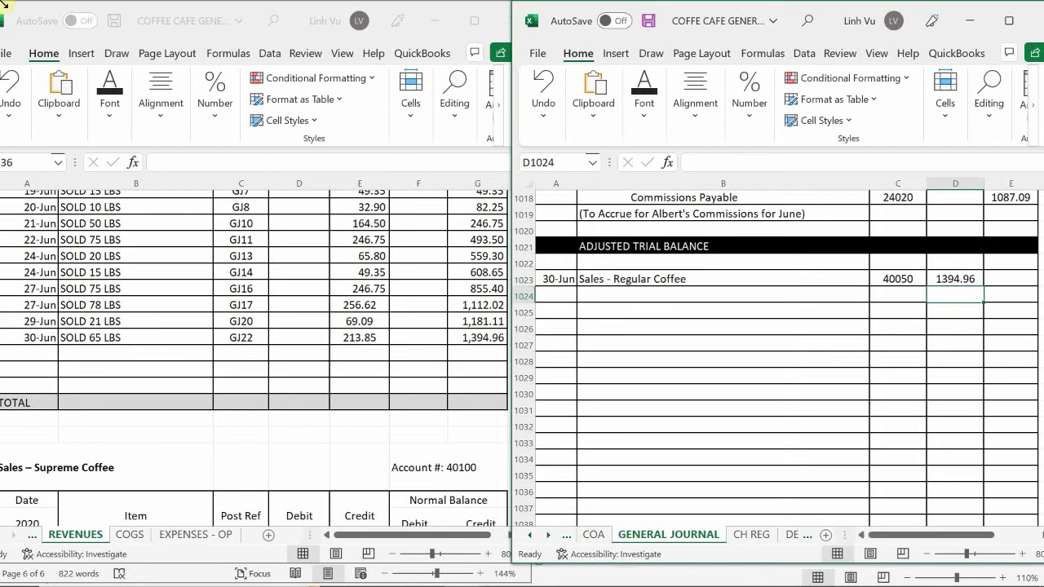
- Start the closing row in the Sales – Regular Coffee ledger with date 6/30, item CLOSE and post reference GJ25
left_click(124, 382)
scroll(124, 382, "up", 1)
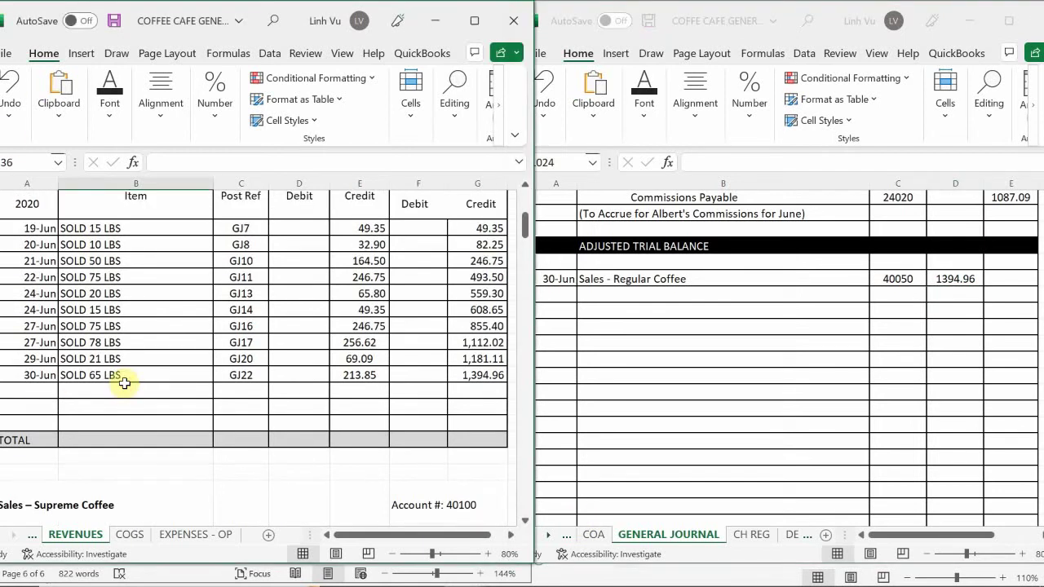
left_click(32, 391)
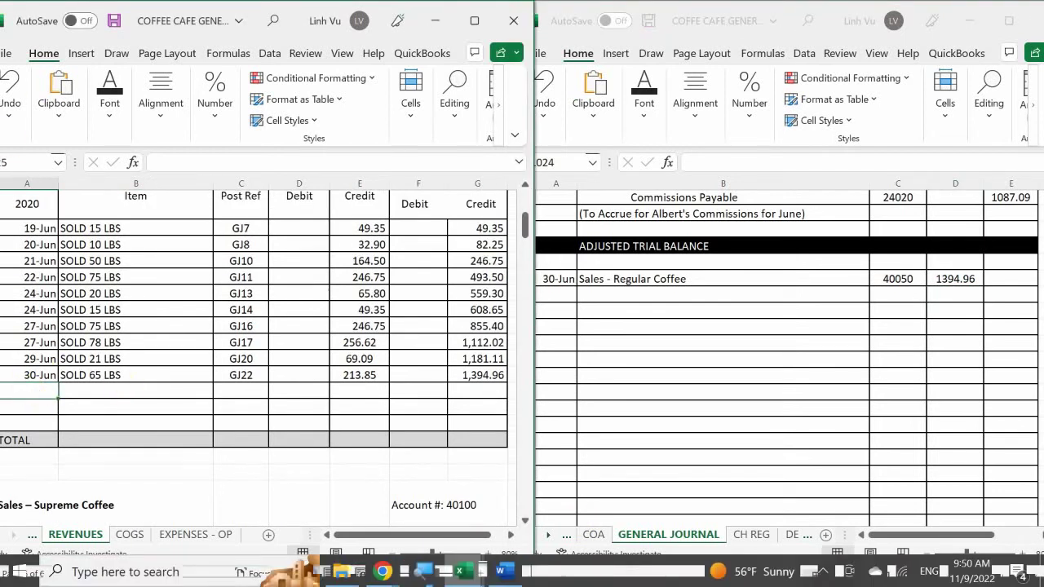
type("6/30")
key("Return")
left_click(136, 391)
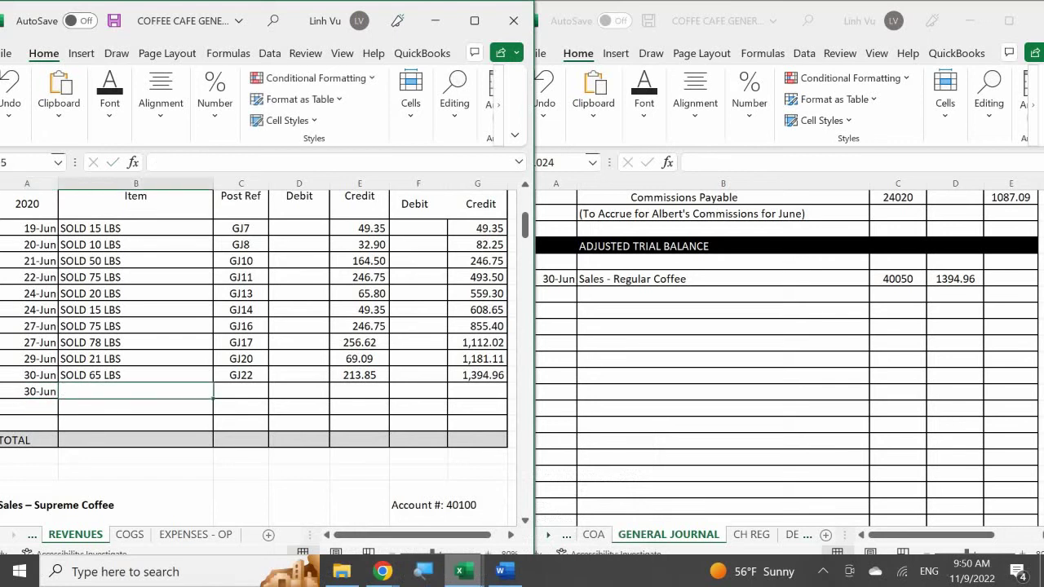
type("CLOSE")
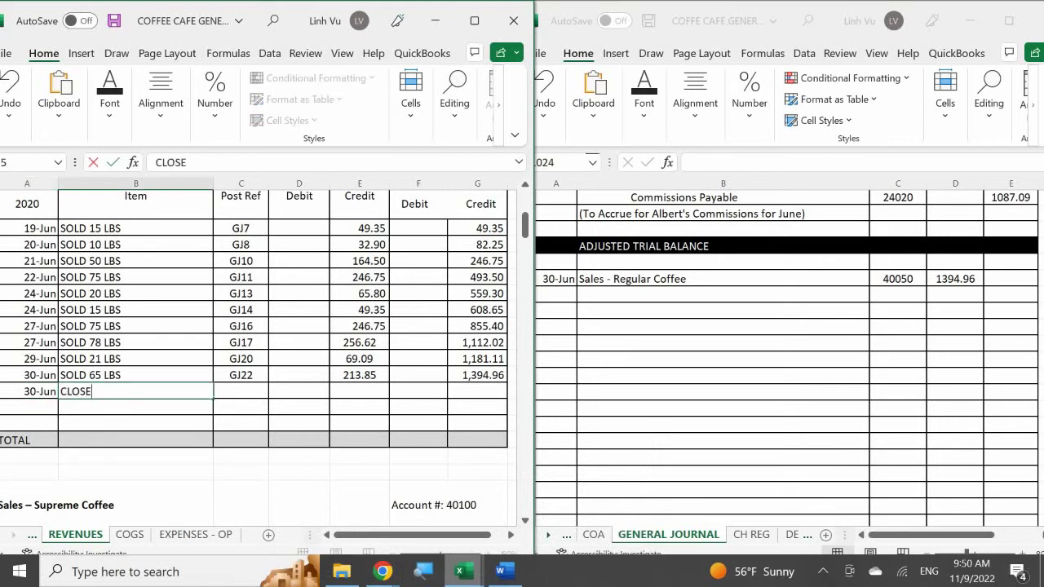
key("Tab")
type("GK")
key("BackSpace")
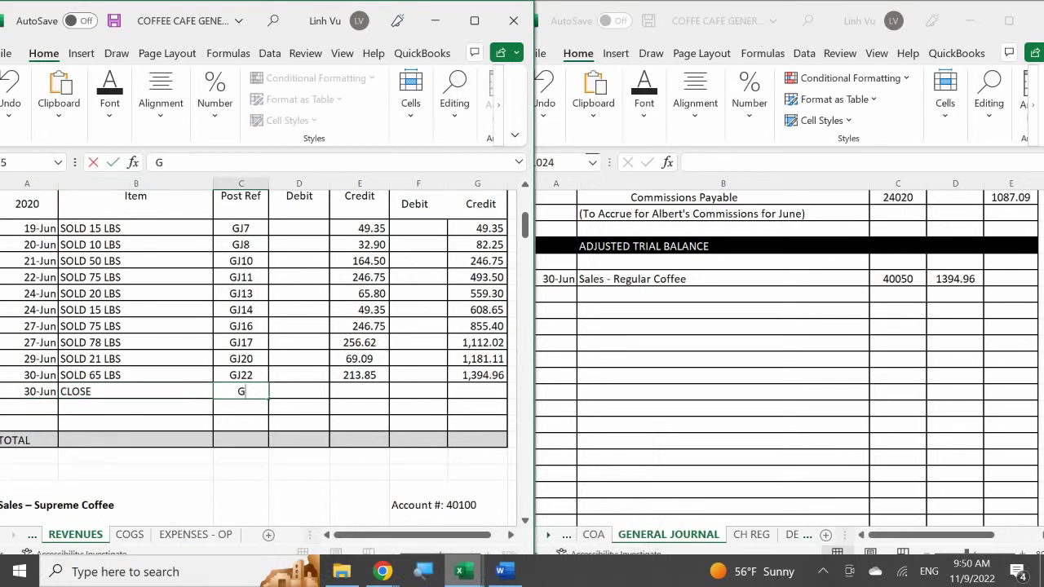
type("J25")
key("Tab")
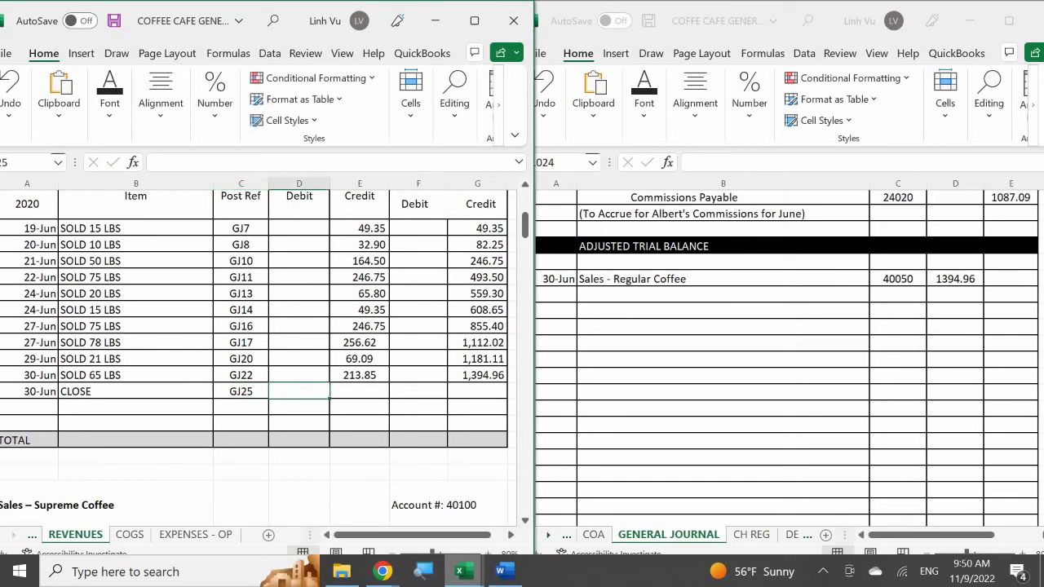
- Enter a 1394.96 debit on the Regular Coffee CLOSE row and extend the running credit balance formula down to that row
type("13")
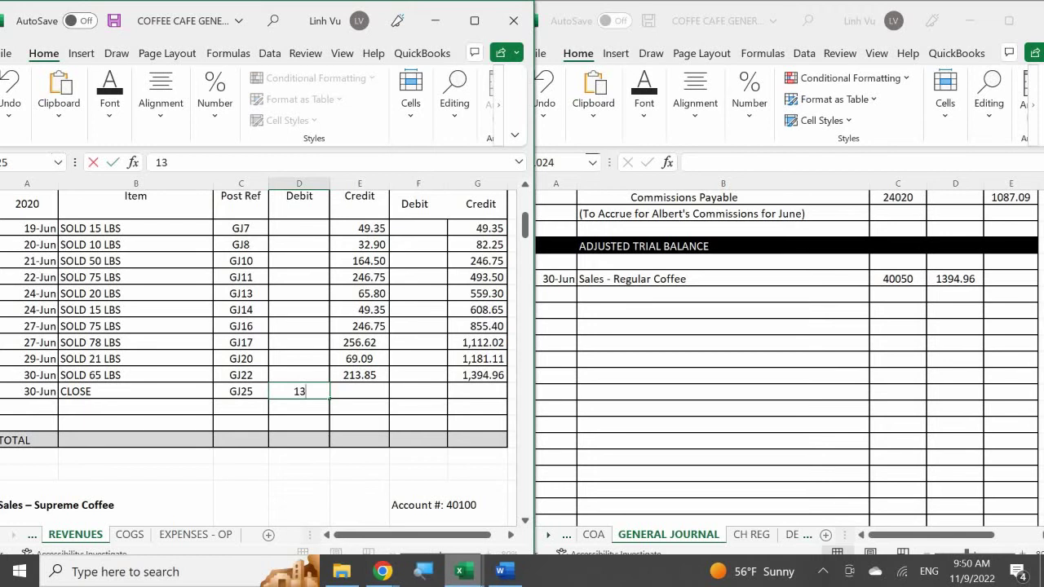
type("94.96")
key("Return")
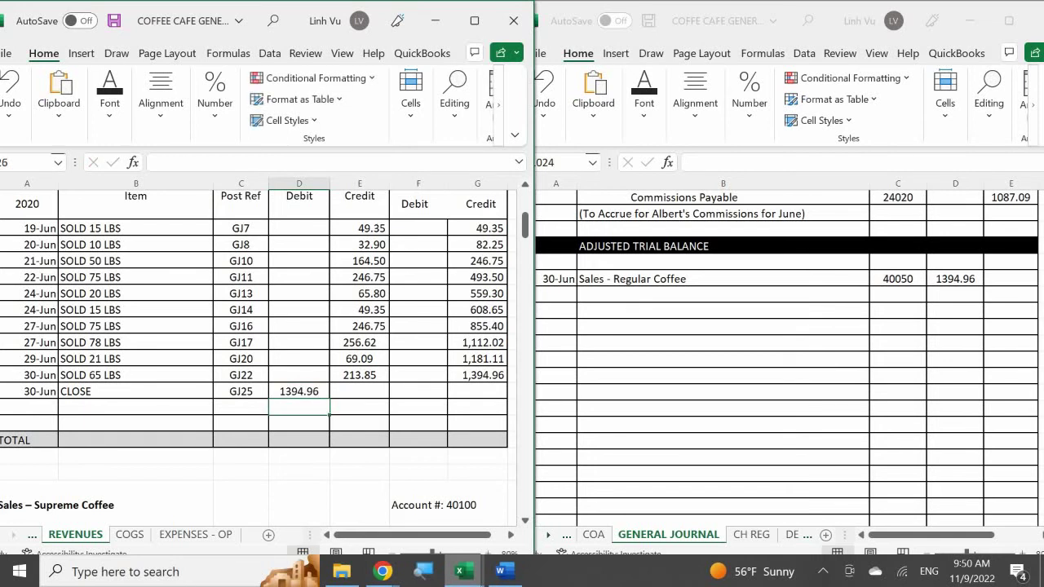
left_click(489, 378)
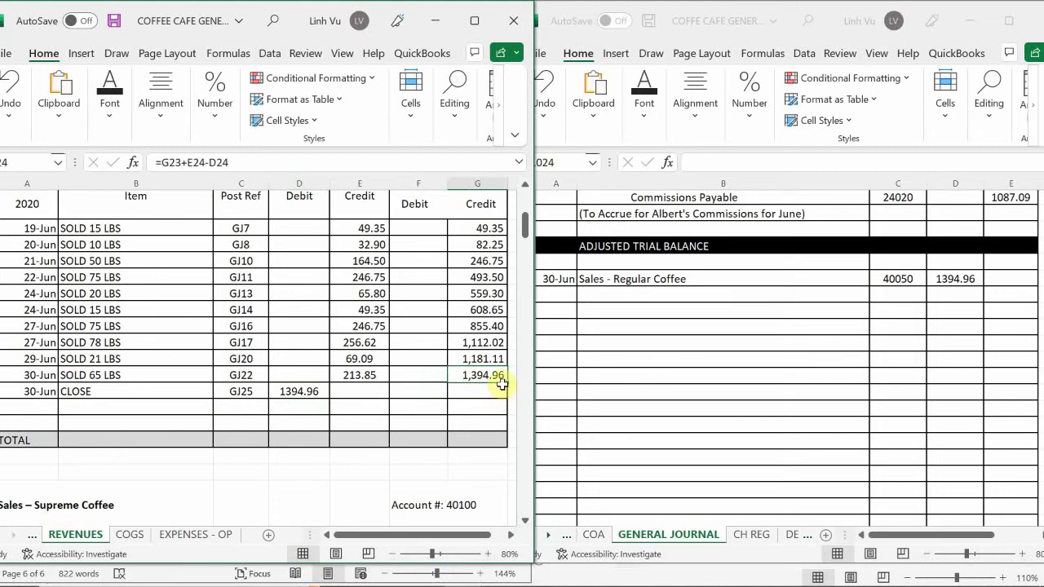
left_click_drag(503, 381, 501, 398)
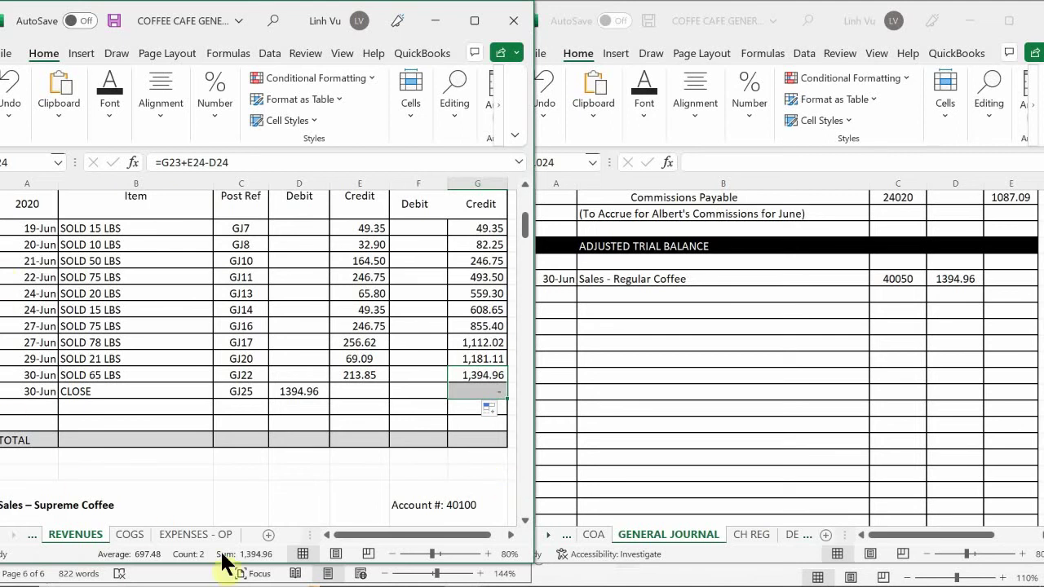
- Enter "Sales - Supreme Coffee" as the description in journal cell B1024 with posting reference 40100 in C1024
left_click(161, 372)
scroll(161, 372, "down", 5)
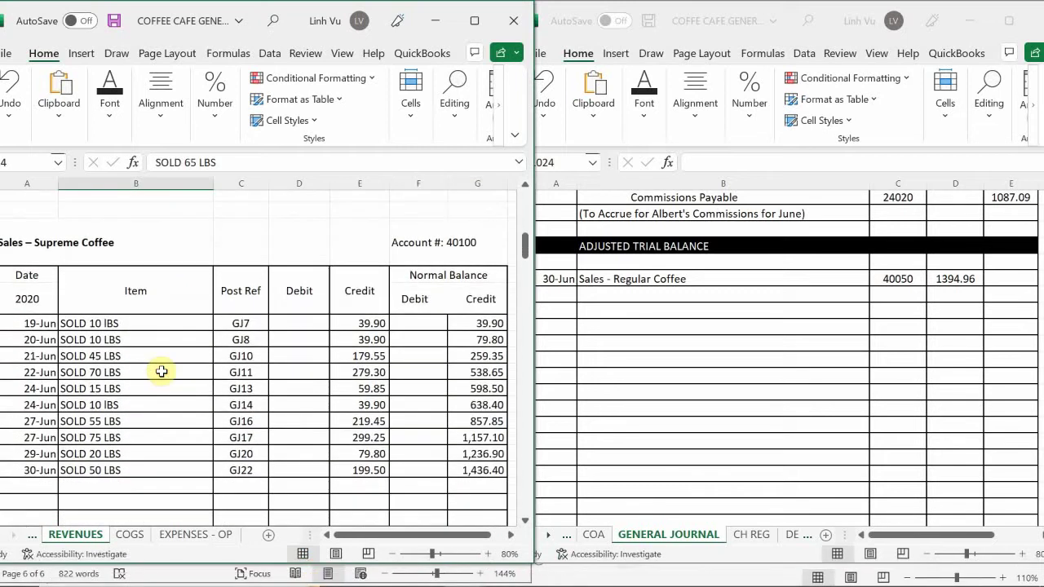
left_click(618, 298)
type("Sal")
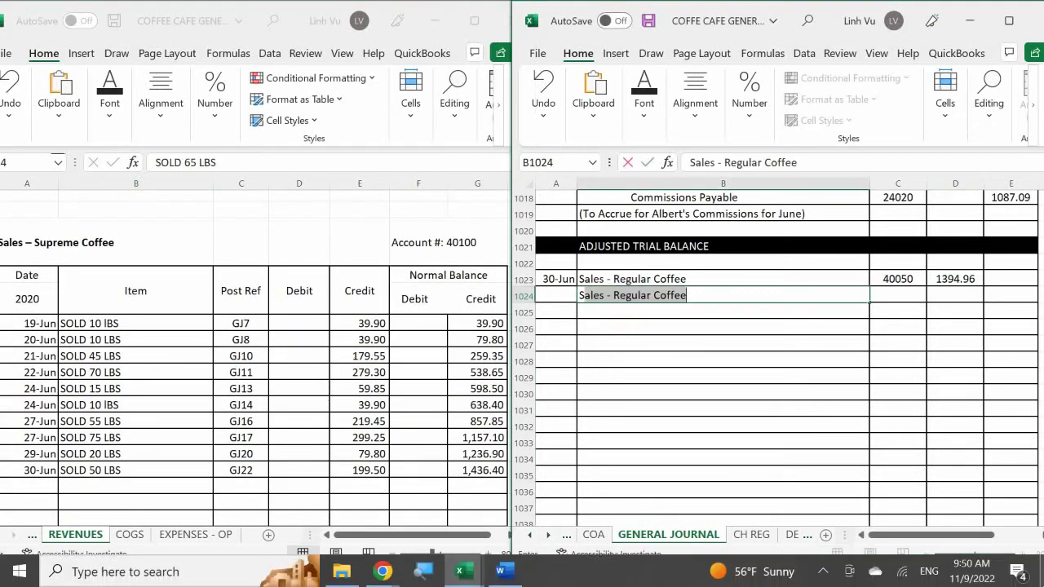
type("es - Su")
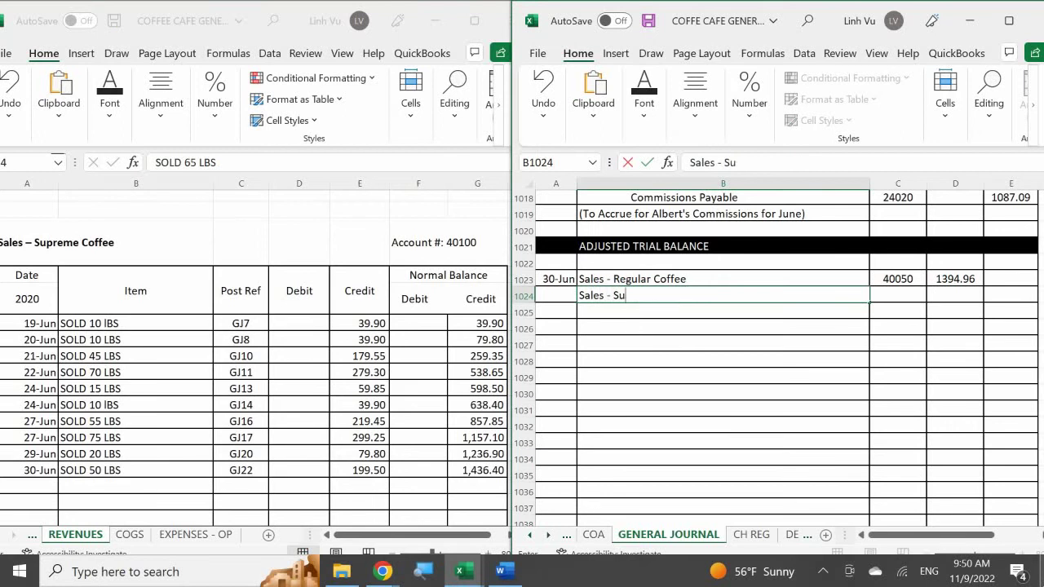
type("preme Coffee")
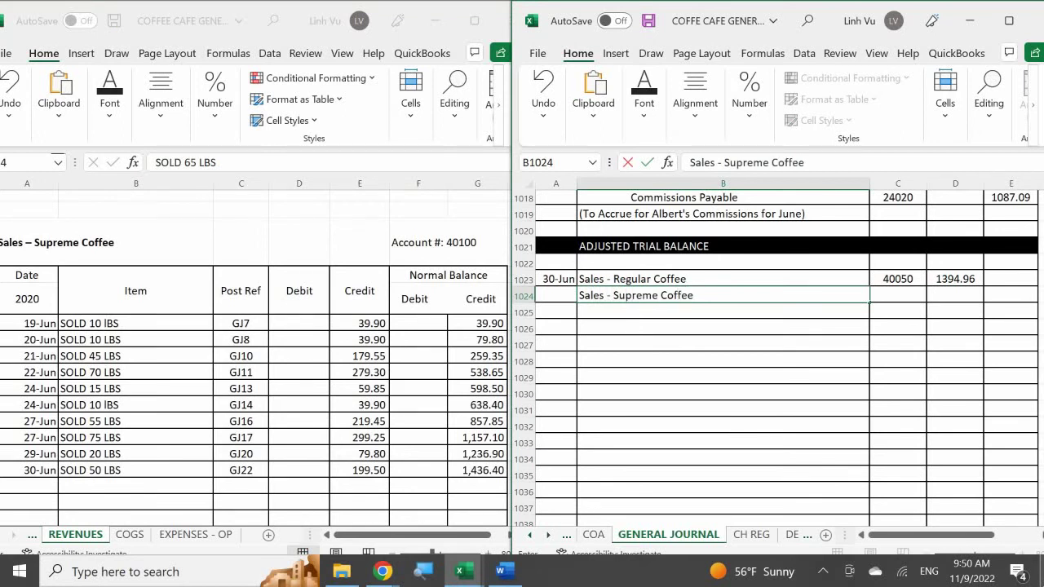
key("Tab")
type("40100")
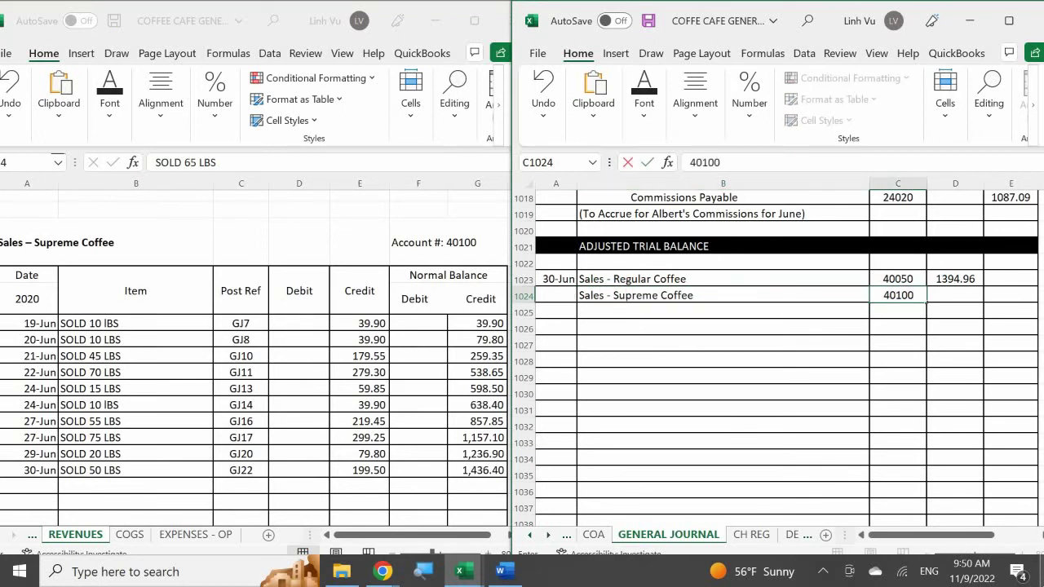
key("Return")
- Enter 1436.40 as the debit for the Sales - Supreme Coffee line in journal cell D1024
left_click(955, 295)
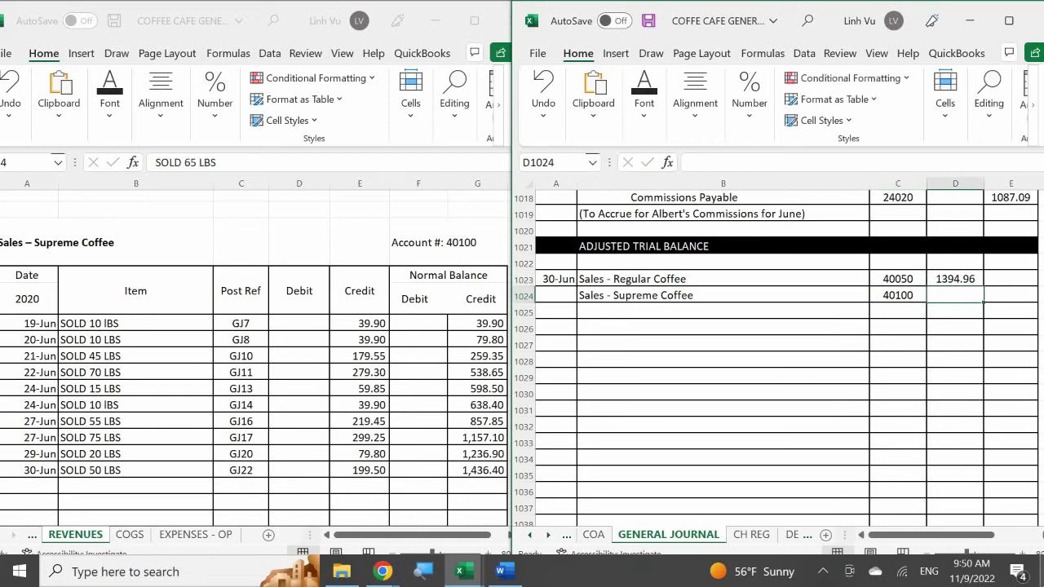
type("1436.40")
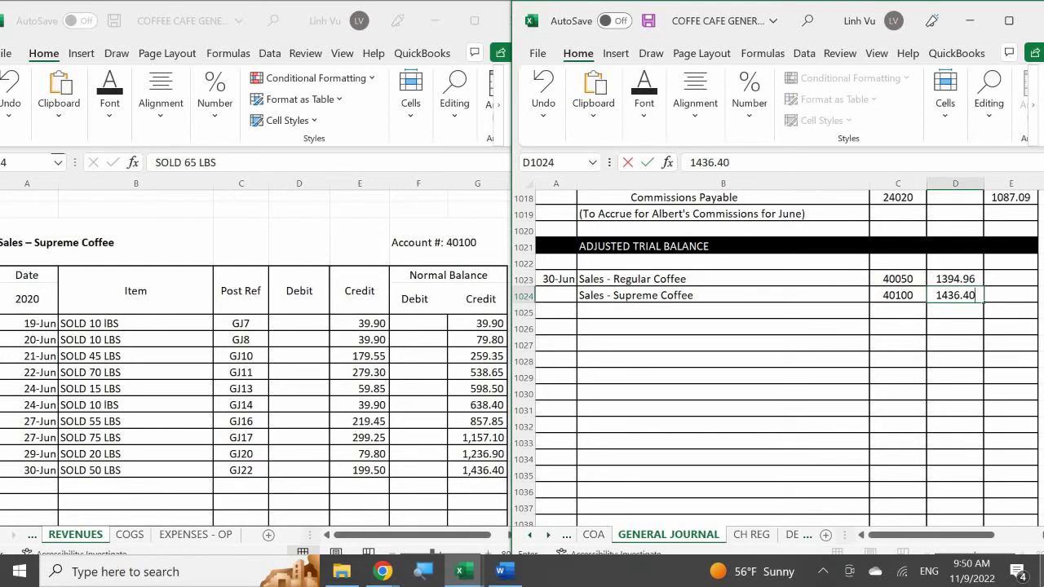
key("Return")
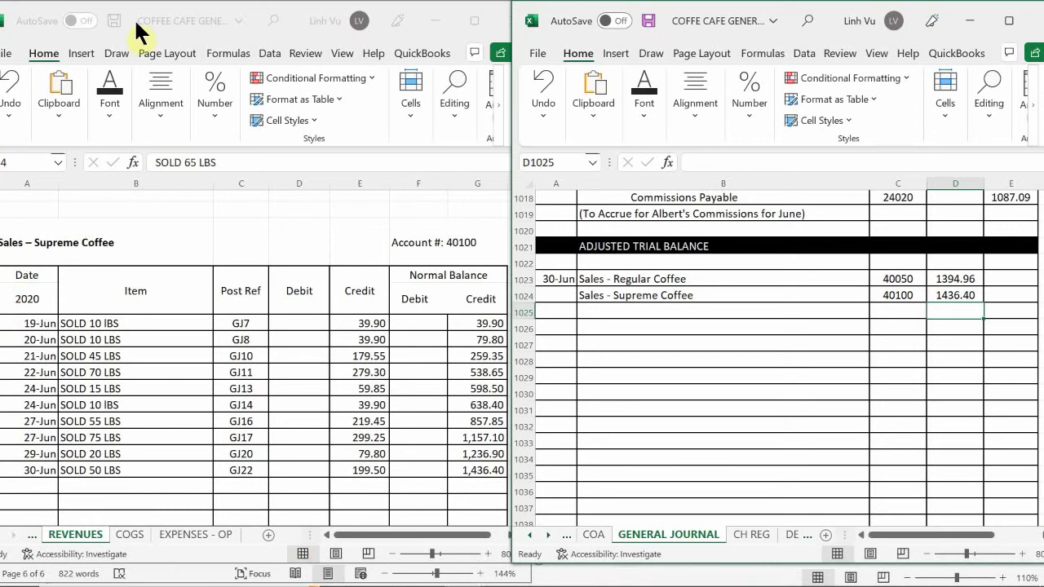
- Start the closing row in the Sales – Supreme Coffee ledger with date 6/30, item CLOSE and post reference GJ25
scroll(113, 361, "down", 2)
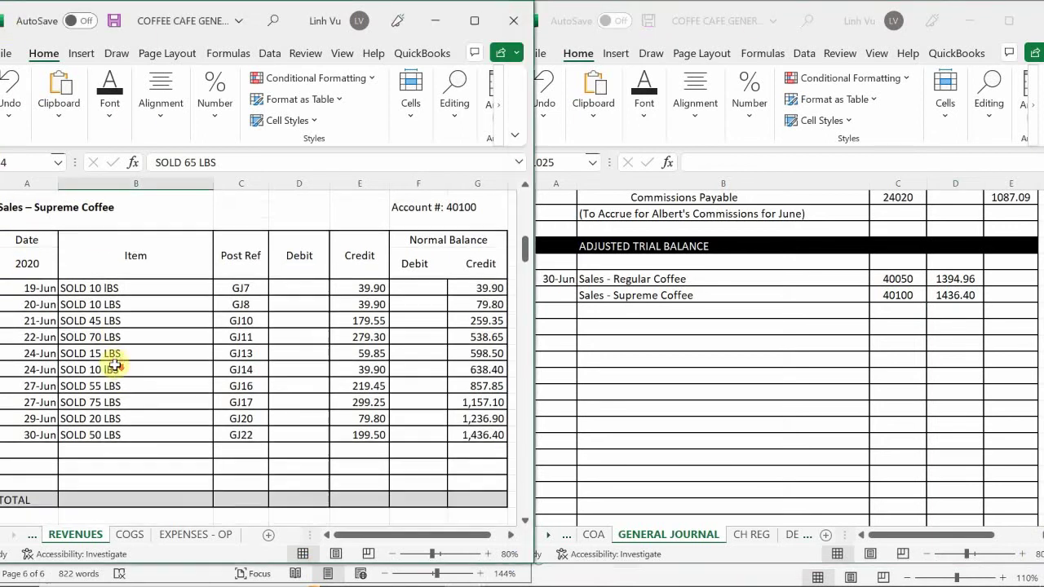
left_click(41, 412)
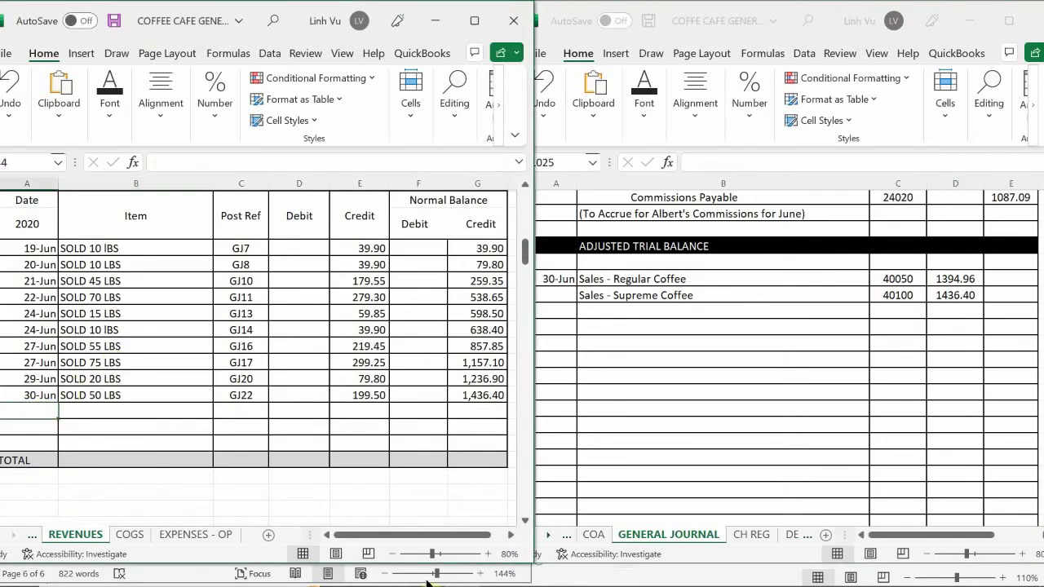
type("6/30")
key("Return")
key("Up")
key("Right")
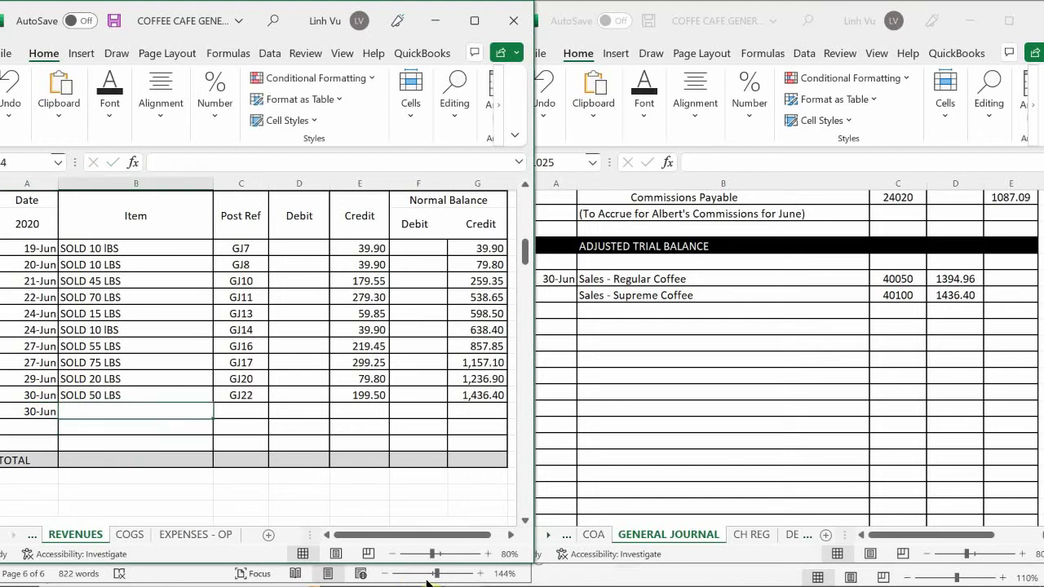
type("fCLOSE")
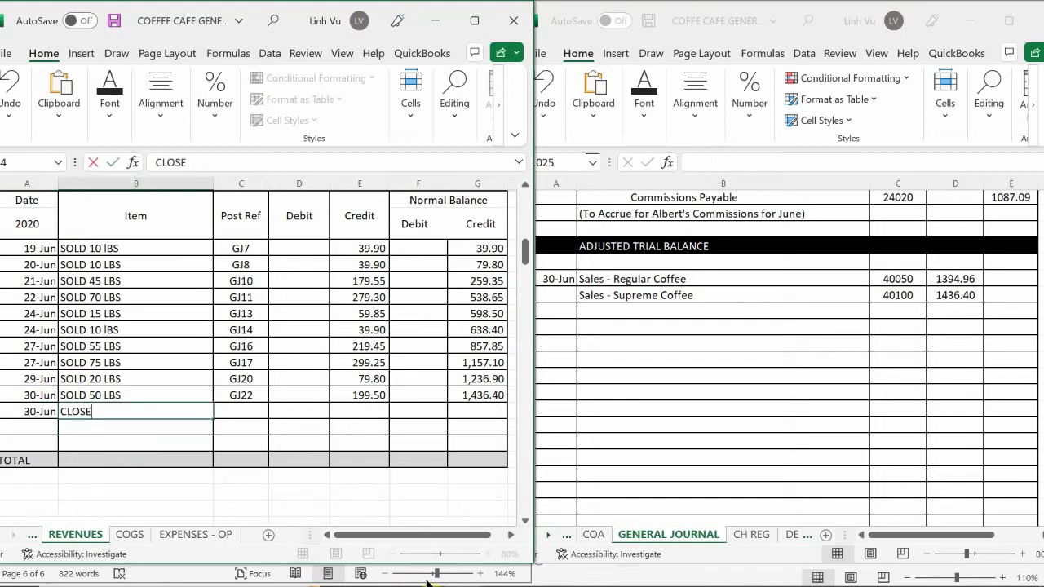
key("Tab")
type("GK")
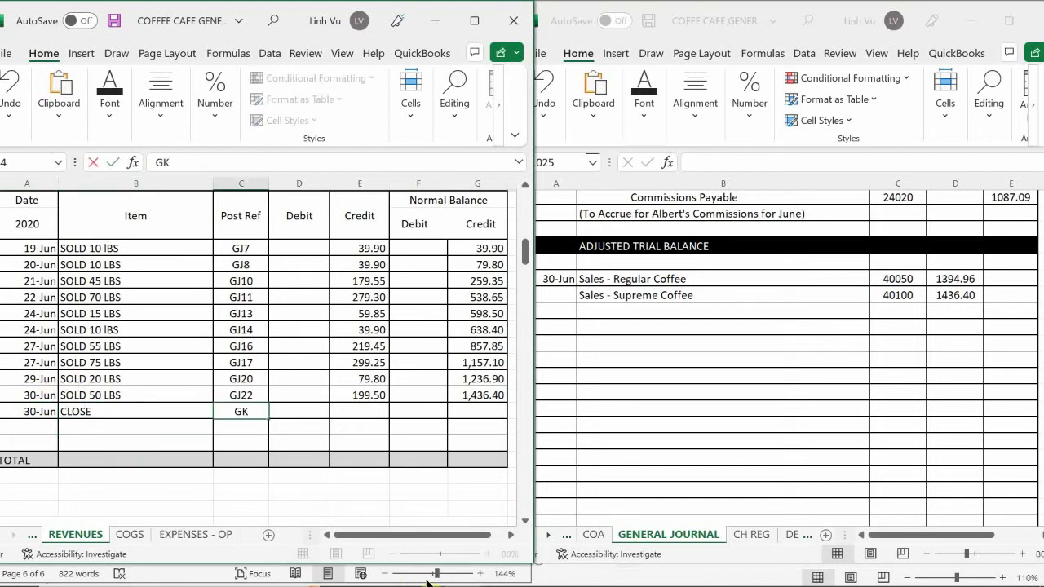
key("BackSpace")
type("J25")
key("Tab")
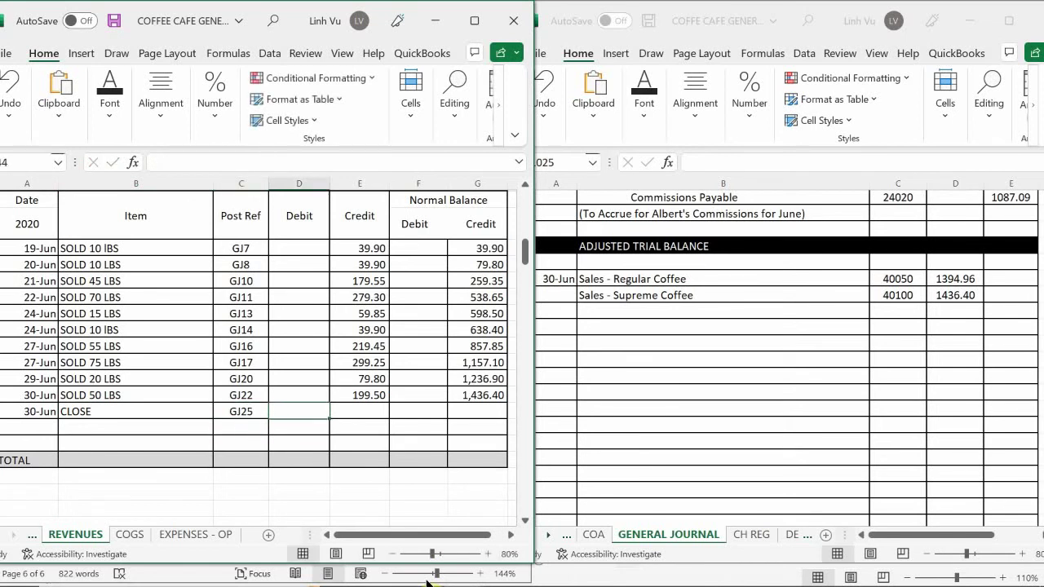
- Enter a 1436.40 debit on the Supreme Coffee CLOSE row and extend the running credit balance formula down to that row
type("1436.40")
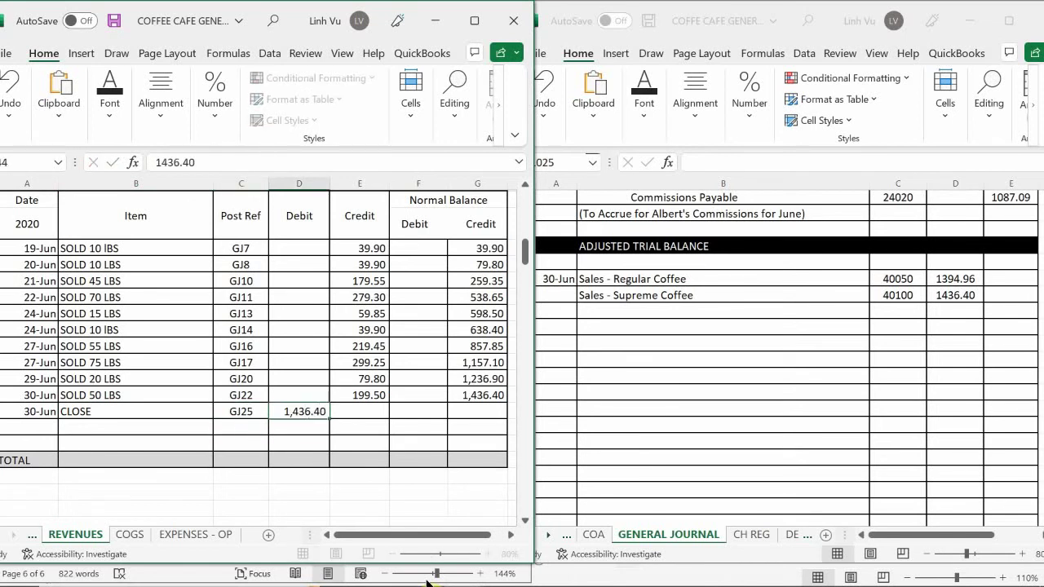
key("Return")
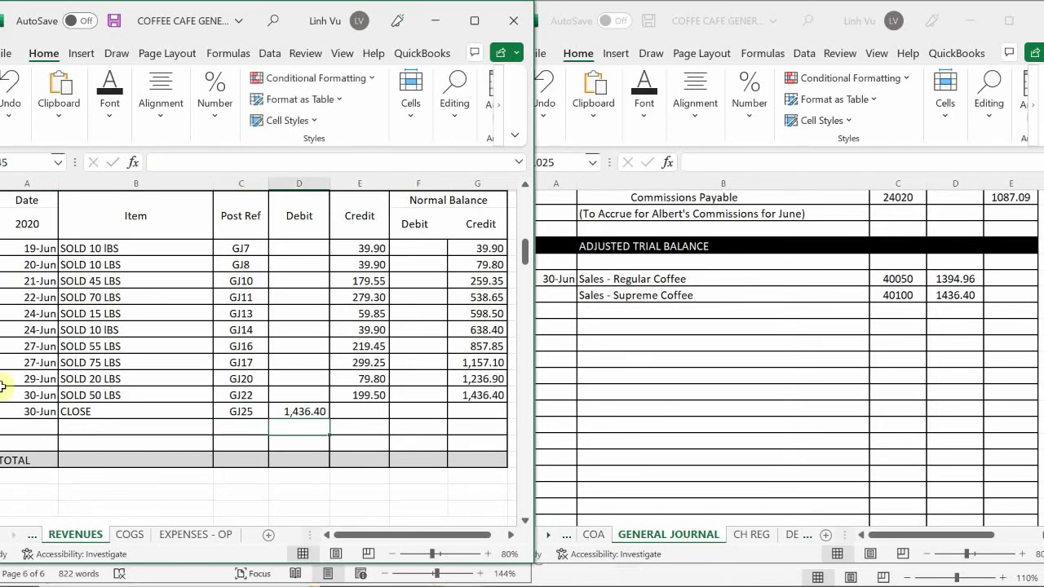
left_click(474, 393)
left_click_drag(505, 402, 508, 418)
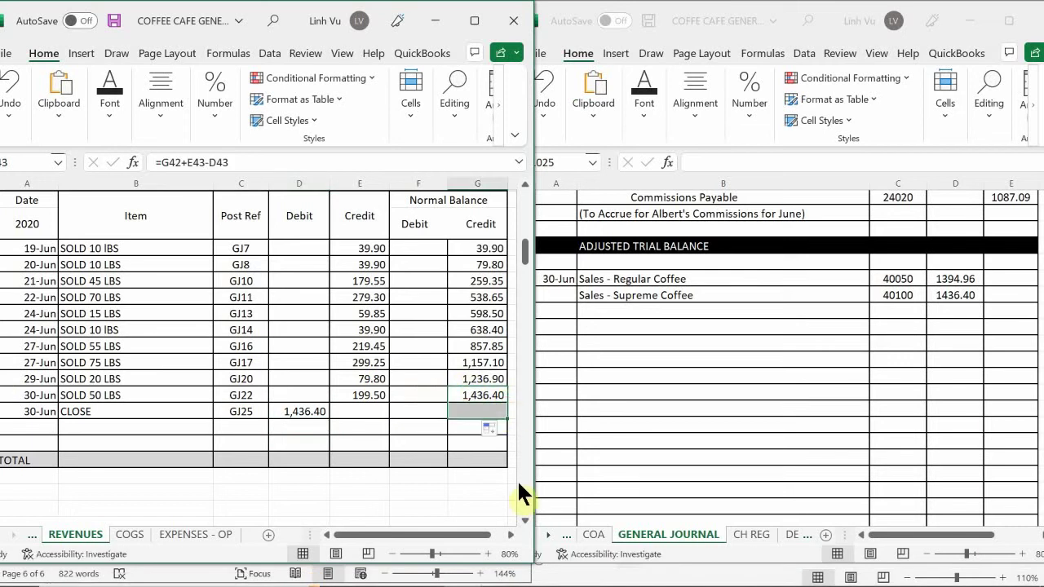
- Review the Supreme Coffee and Ceramic Coffee Mugs ledgers, then check the closing lines and page numbering in the general journal
left_click(426, 372)
scroll(424, 371, "down", 4)
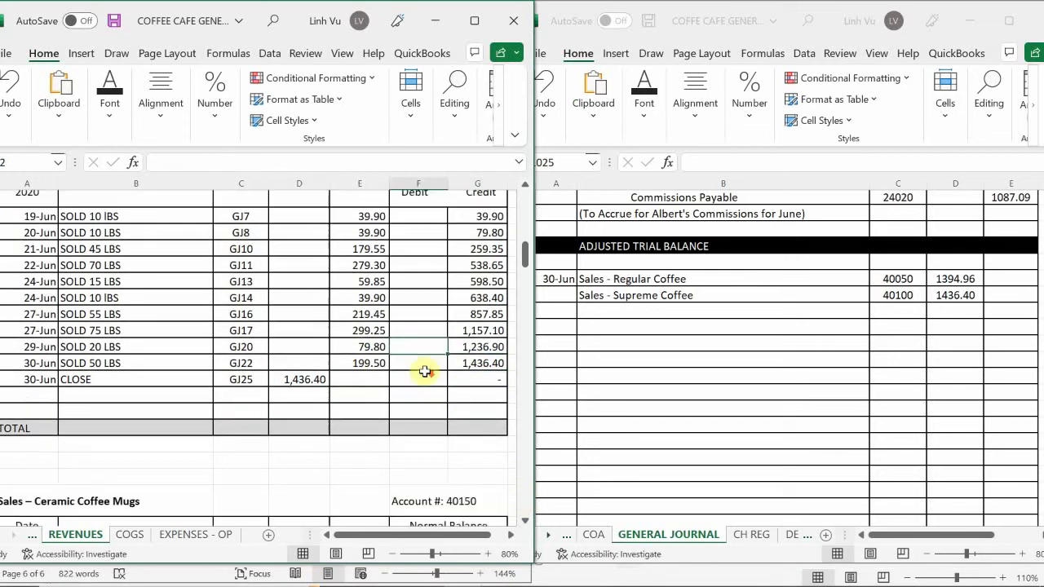
scroll(425, 370, "down", 4)
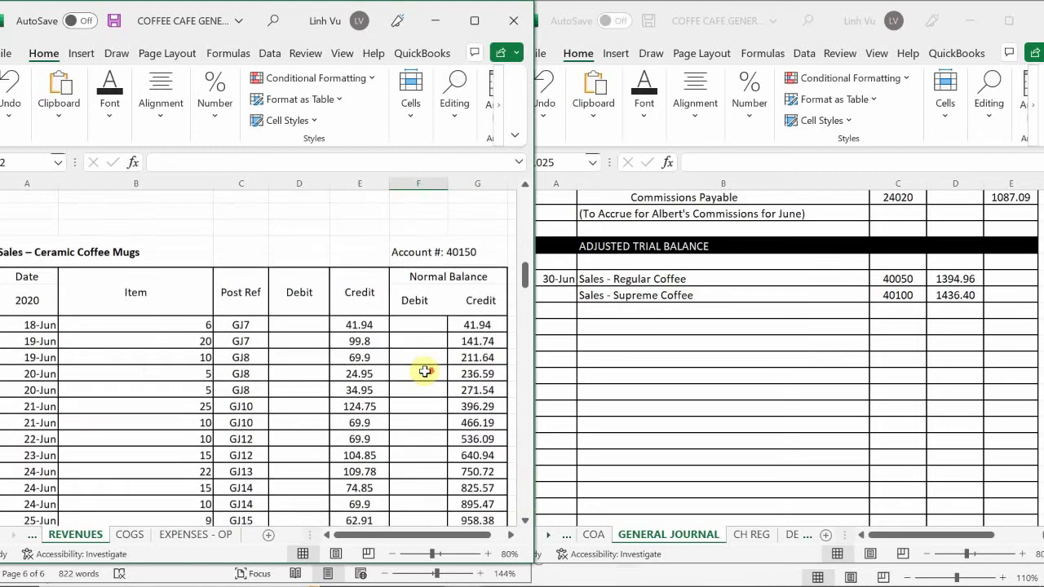
scroll(425, 371, "up", 2)
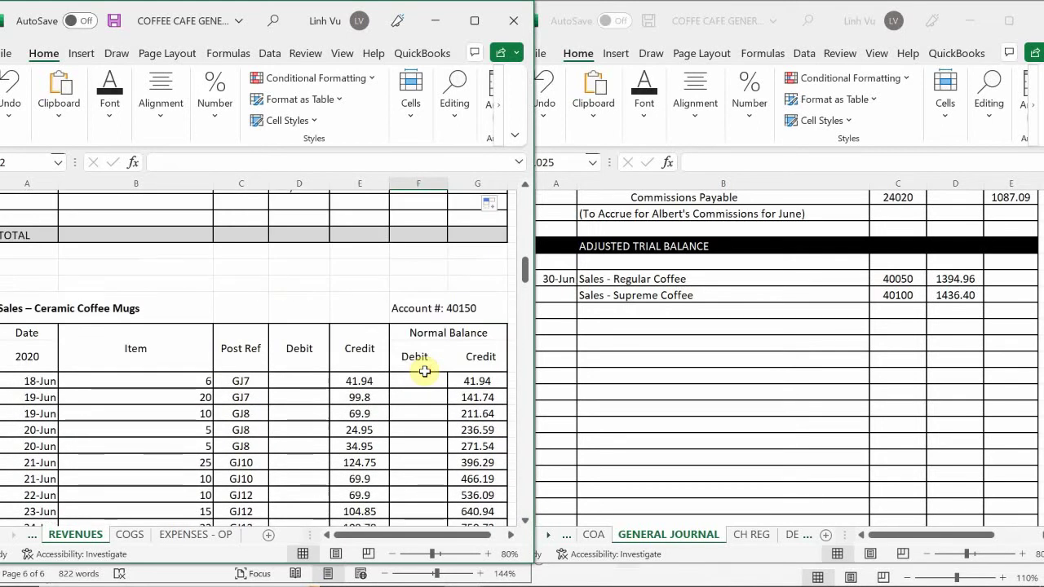
scroll(425, 371, "up", 3)
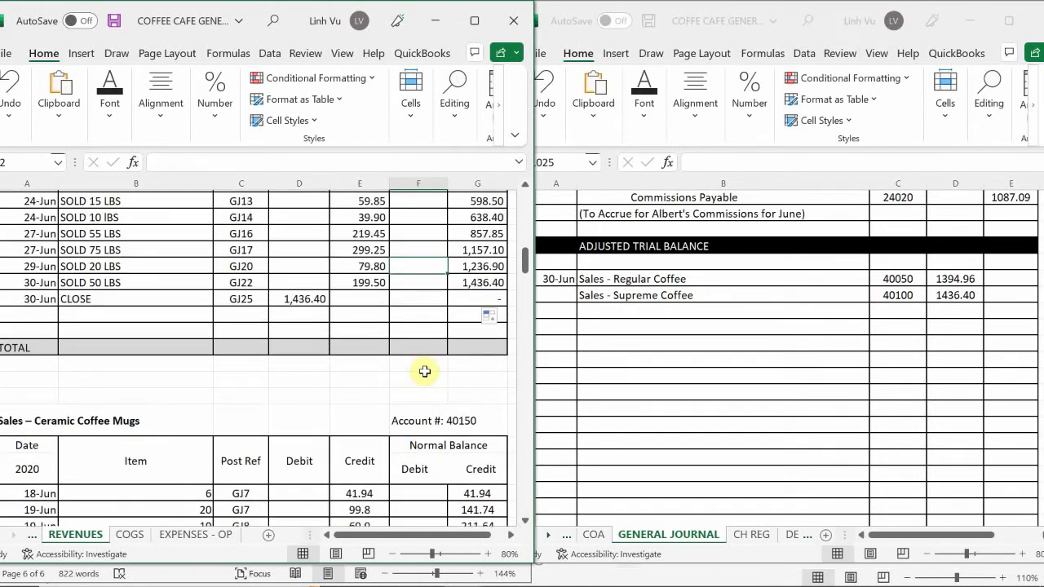
scroll(425, 371, "up", 4)
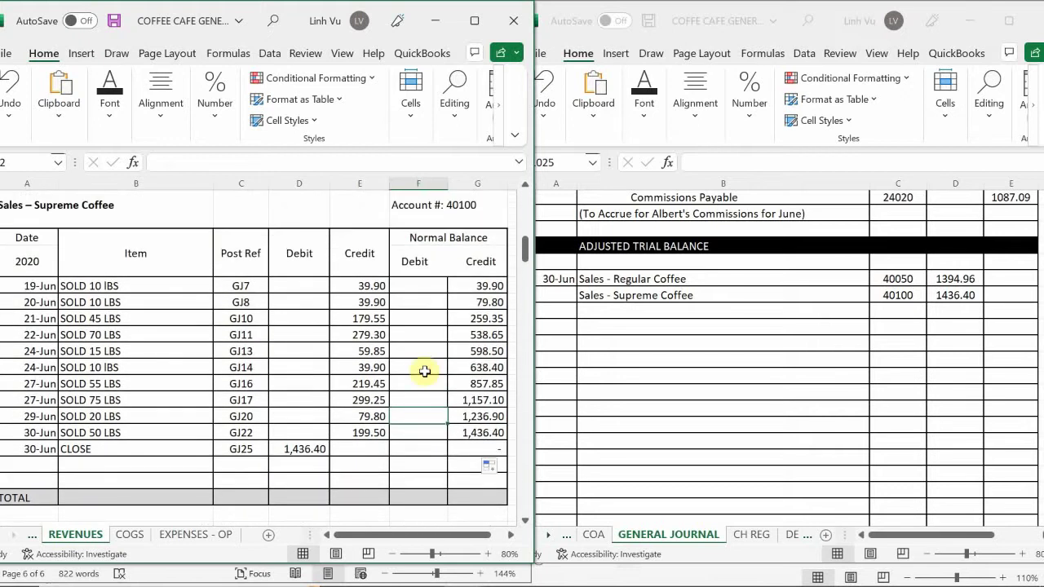
left_click(946, 313)
scroll(936, 350, "down", 1)
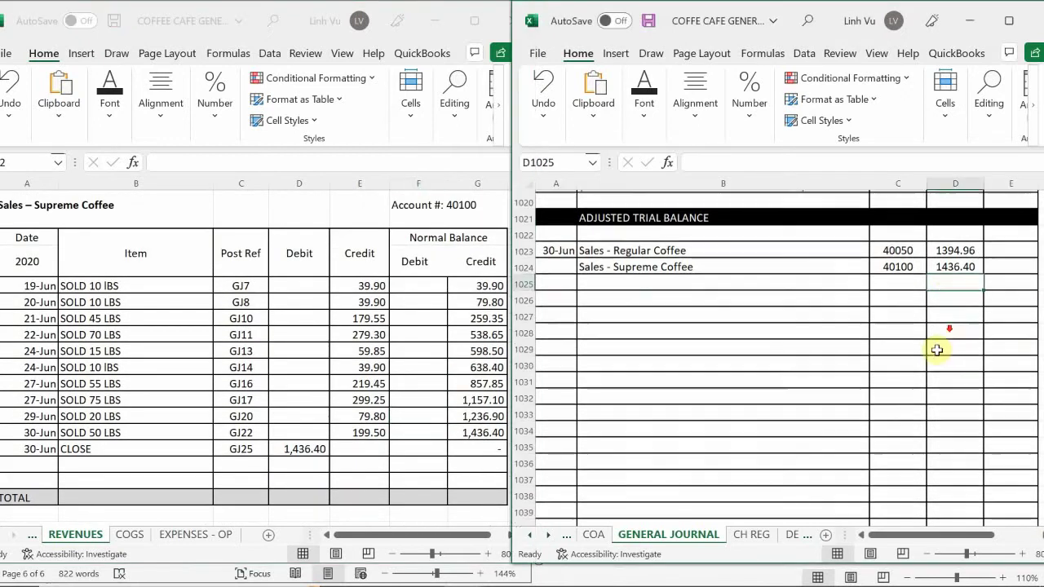
scroll(936, 350, "down", 5)
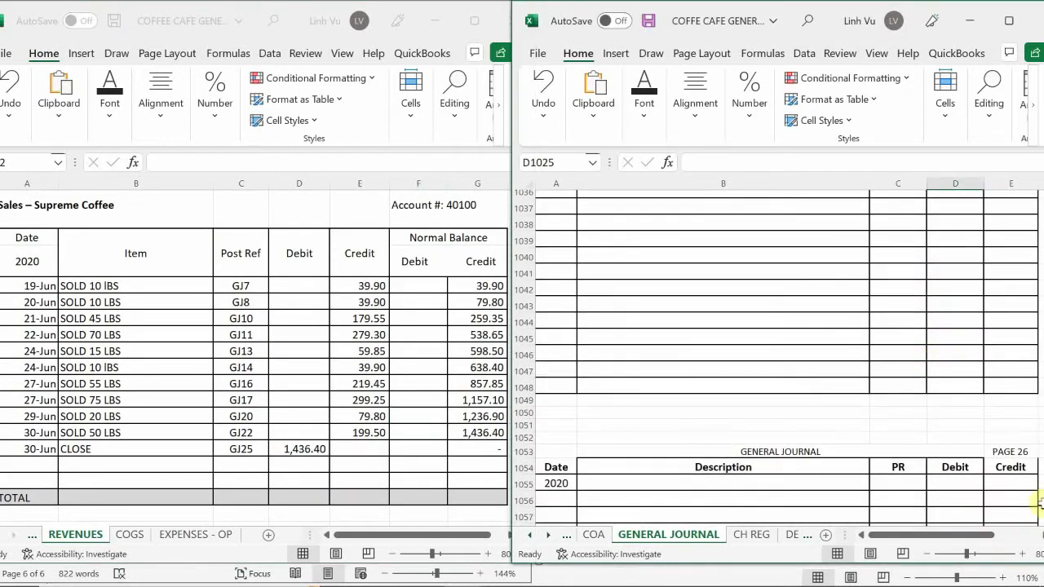
scroll(1012, 461, "up", 12)
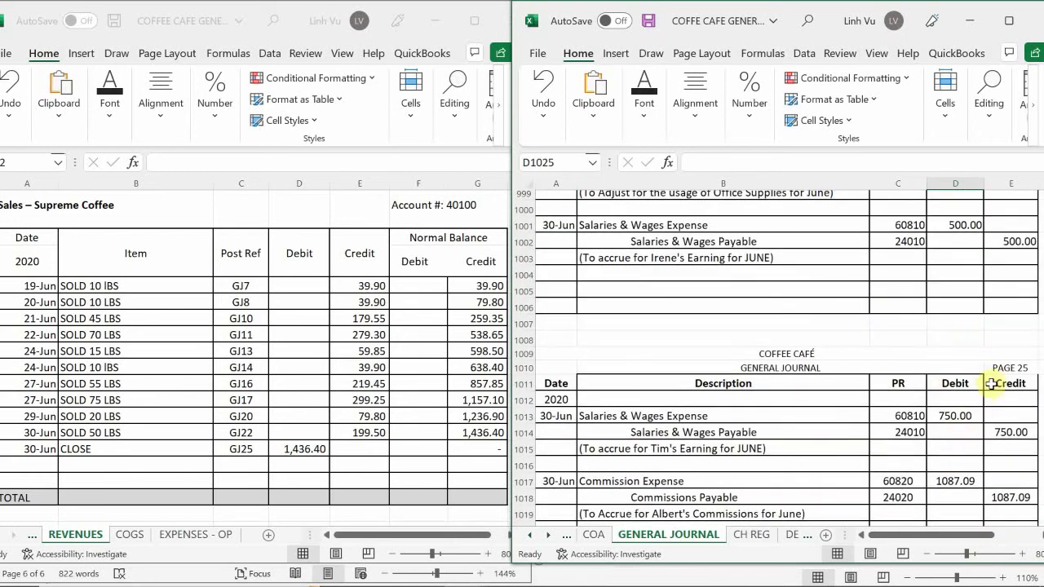
scroll(985, 388, "down", 3)
scroll(978, 394, "down", 4)
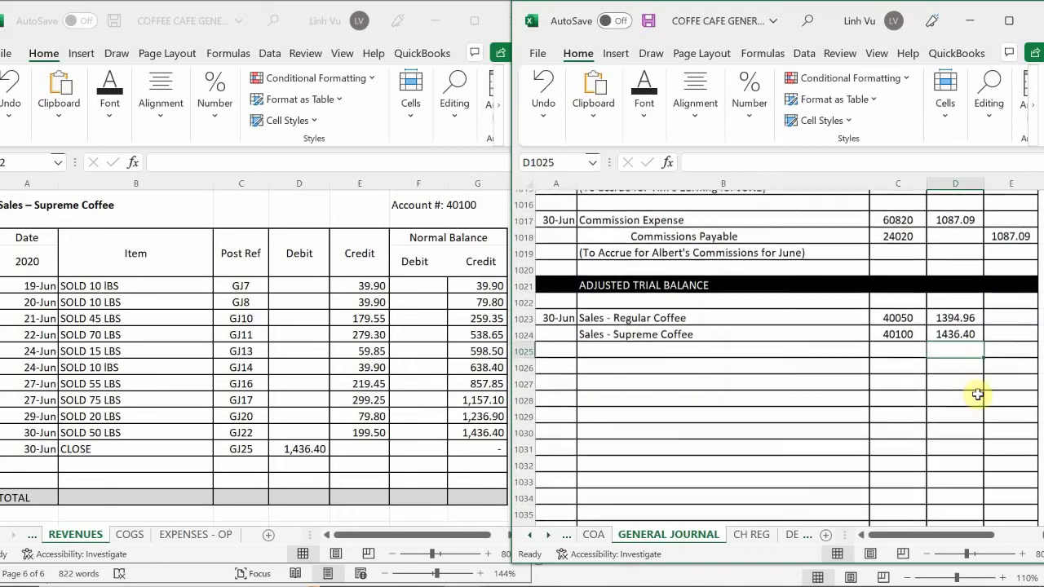
scroll(980, 393, "up", 1)
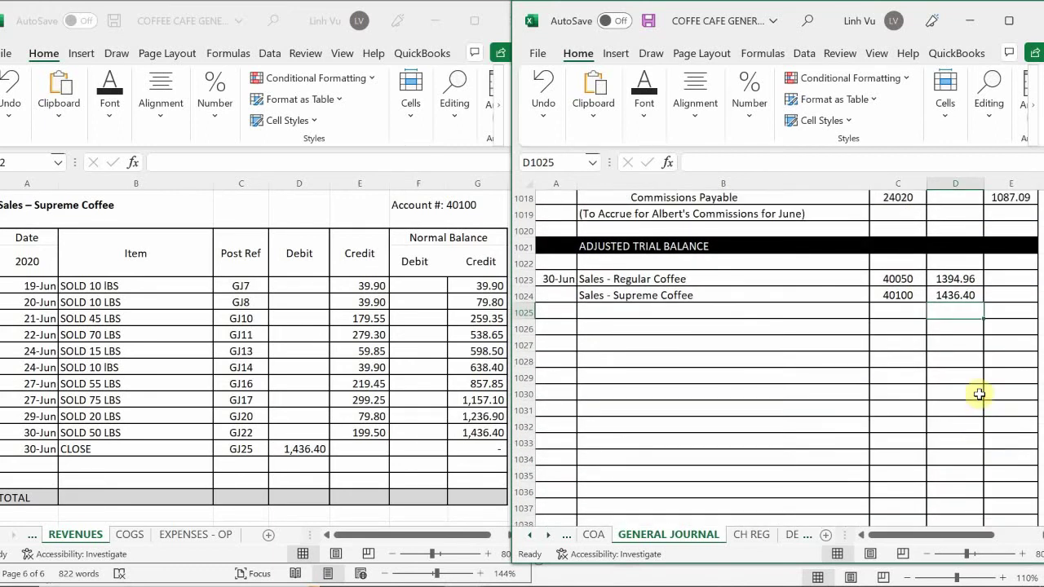
scroll(979, 394, "up", 1)
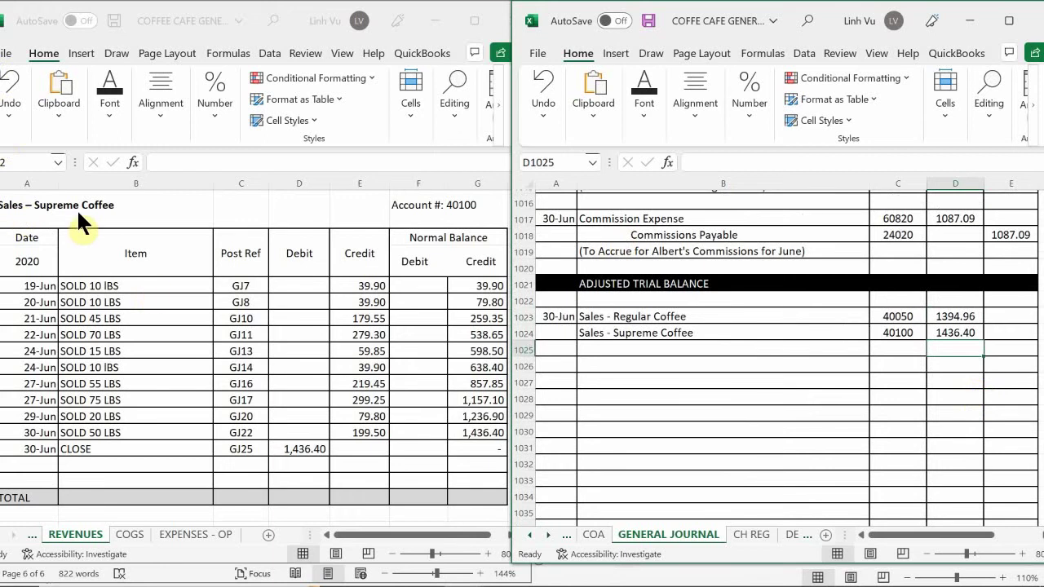
- Enter "Sales - Ceramic Coffee Mugs" as the description in general journal cell B1025, consulting the matching revenue ledger
left_click(215, 371)
scroll(214, 371, "down", 3)
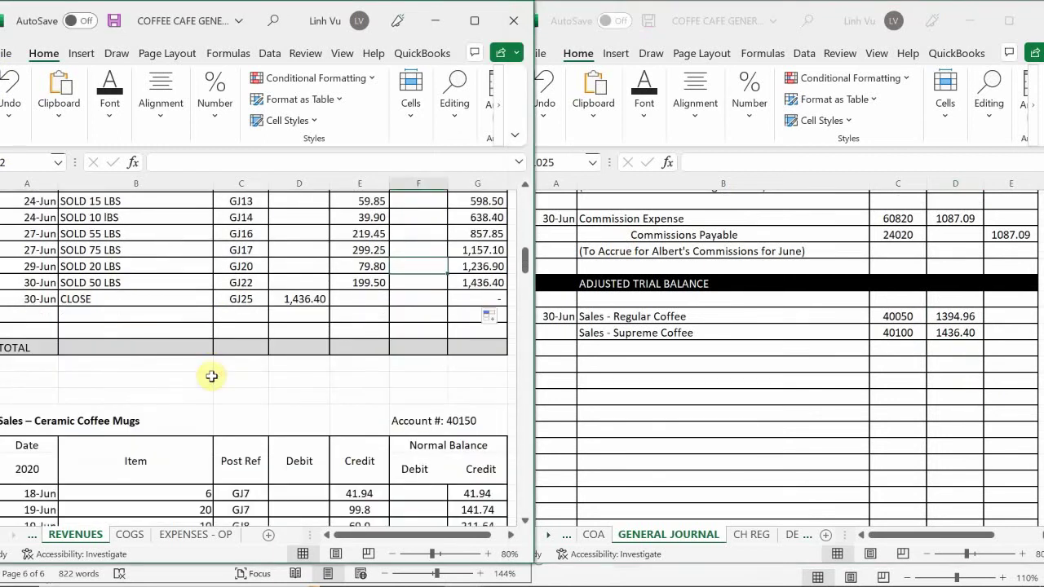
scroll(212, 376, "down", 3)
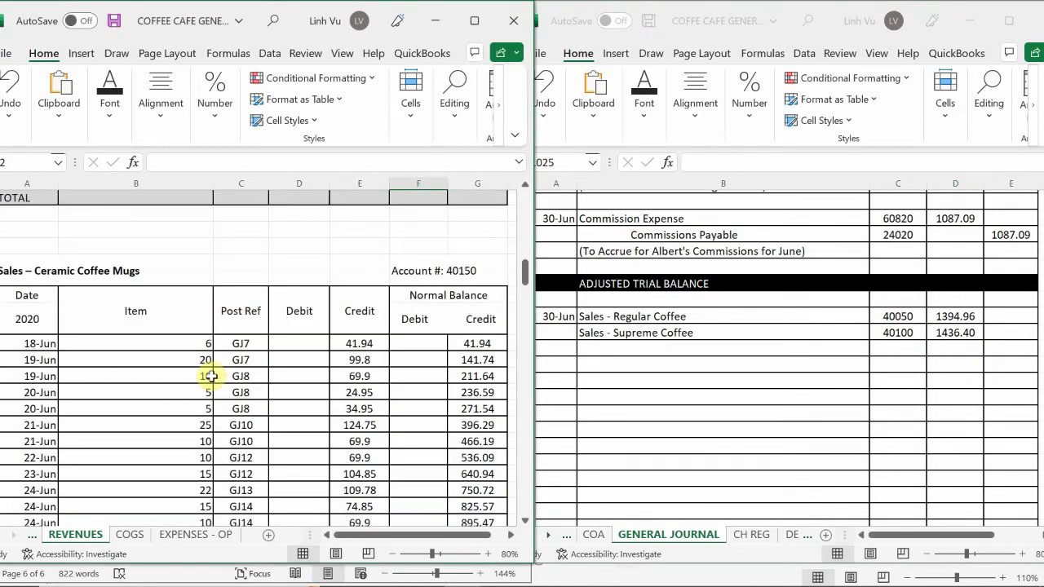
scroll(272, 361, "down", 4)
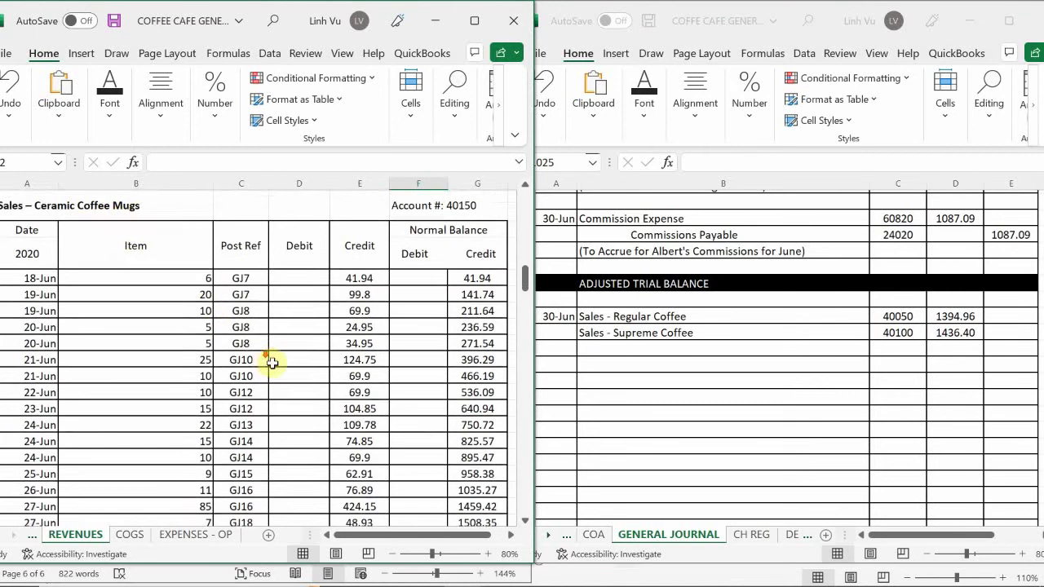
scroll(274, 363, "down", 2)
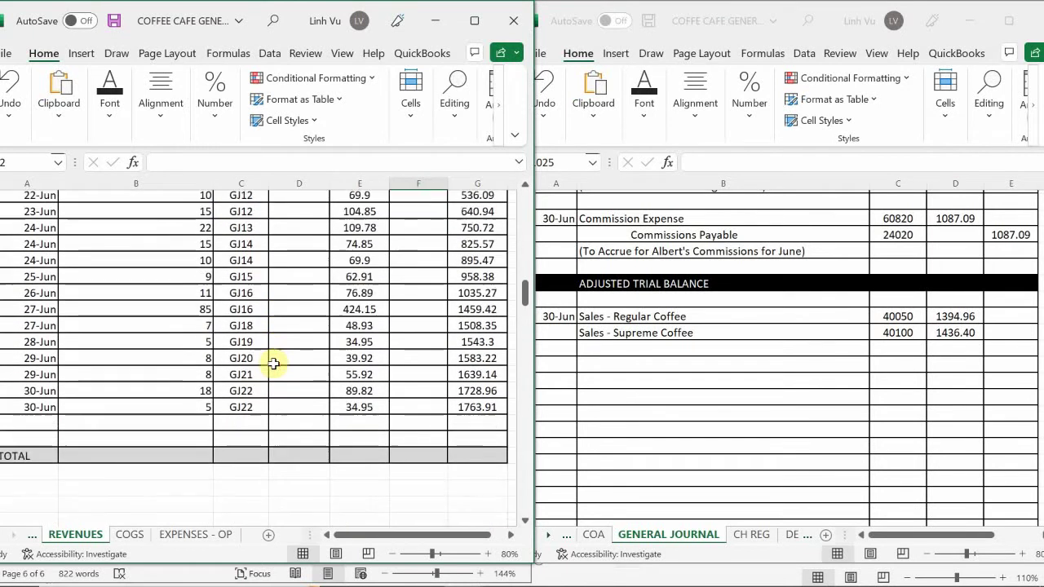
left_click(605, 350)
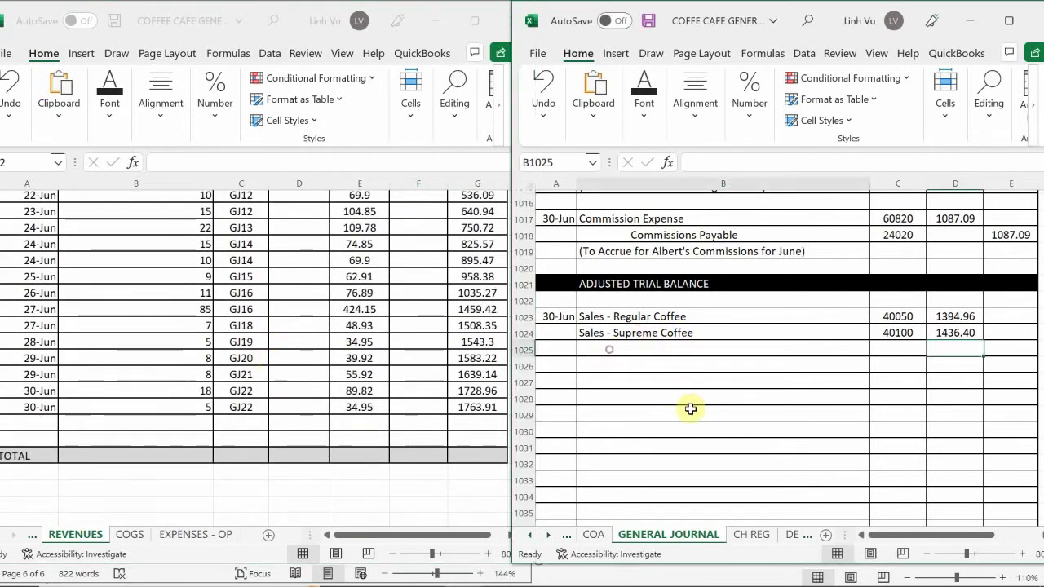
type("Sales - c")
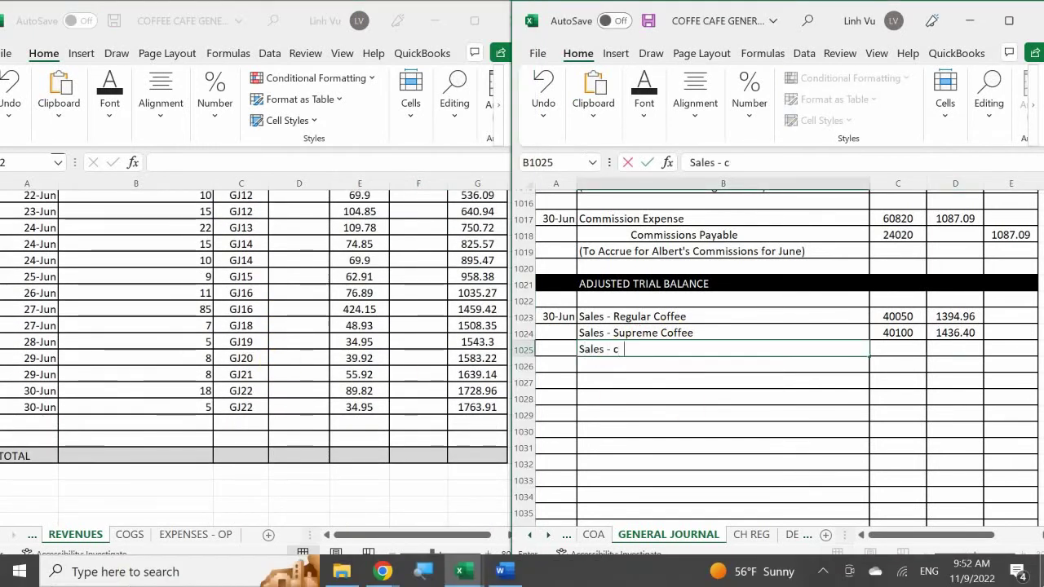
type("of")
key("BackSpace")
key("BackSpace")
type("C")
key("BackSpace")
key("BackSpace")
type("C")
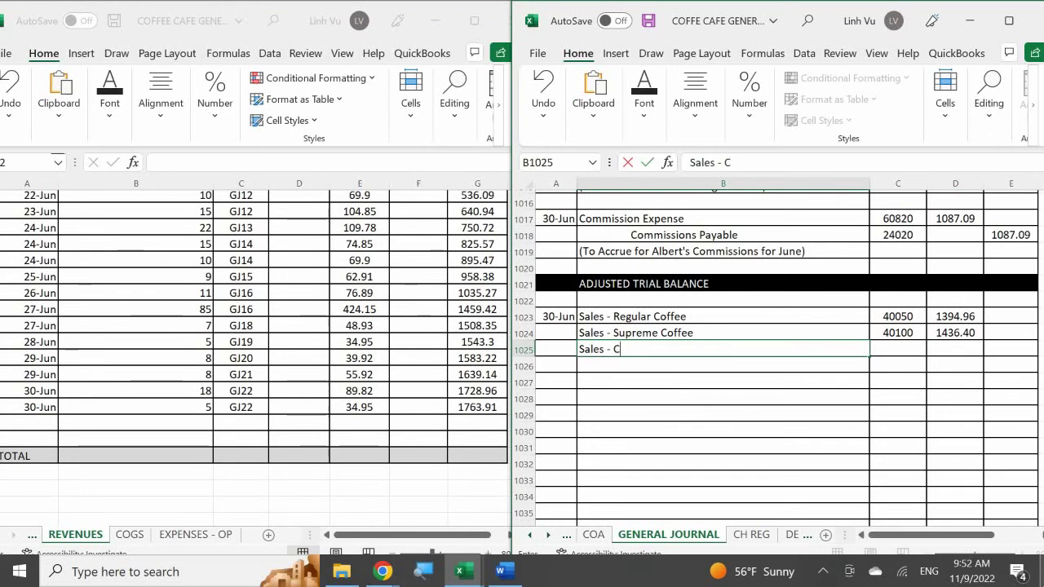
type("eramic Coffee Mugs")
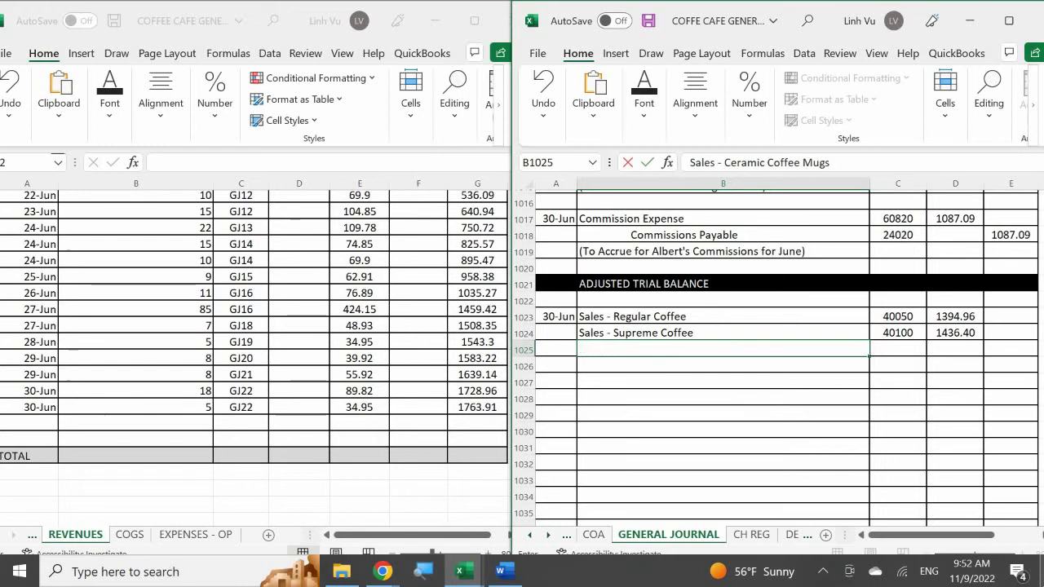
- Complete the Ceramic Coffee Mugs journal line with posting reference 40150 in C1025 and a debit of 1763.91 in D1025
key("Tab")
type("40150")
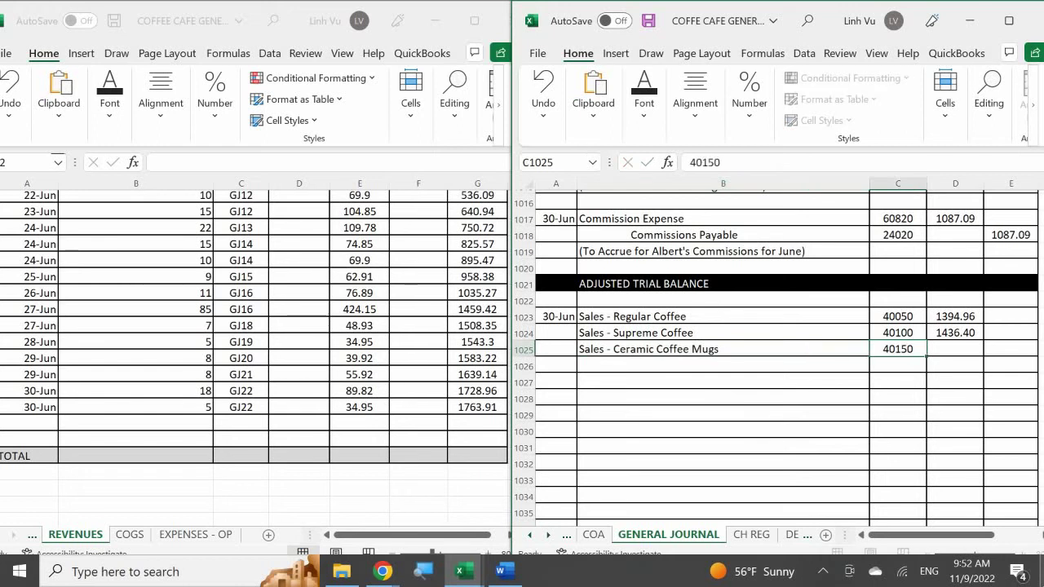
key("Tab")
type("17")
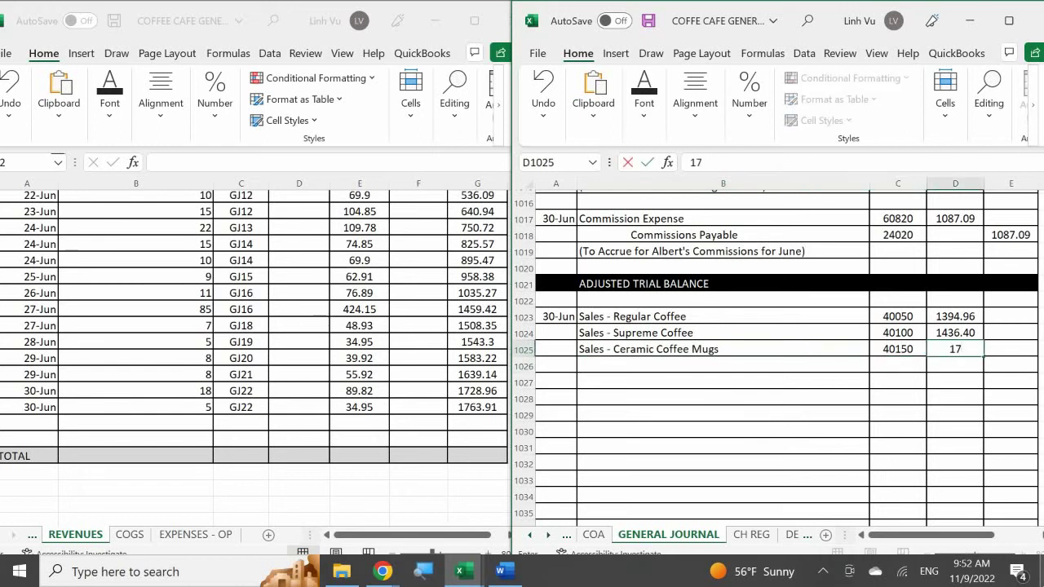
type("63.91")
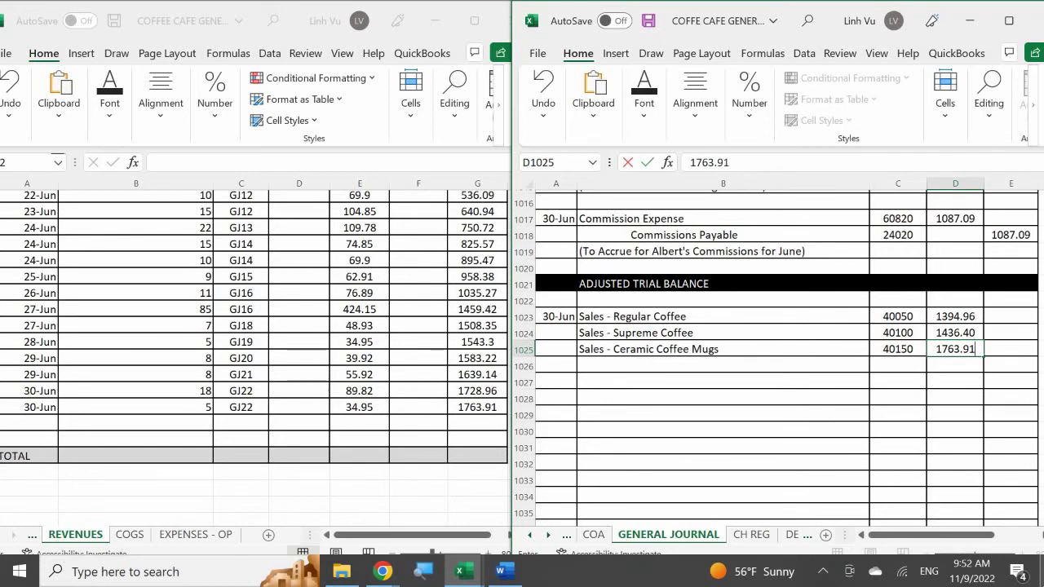
key("Return")
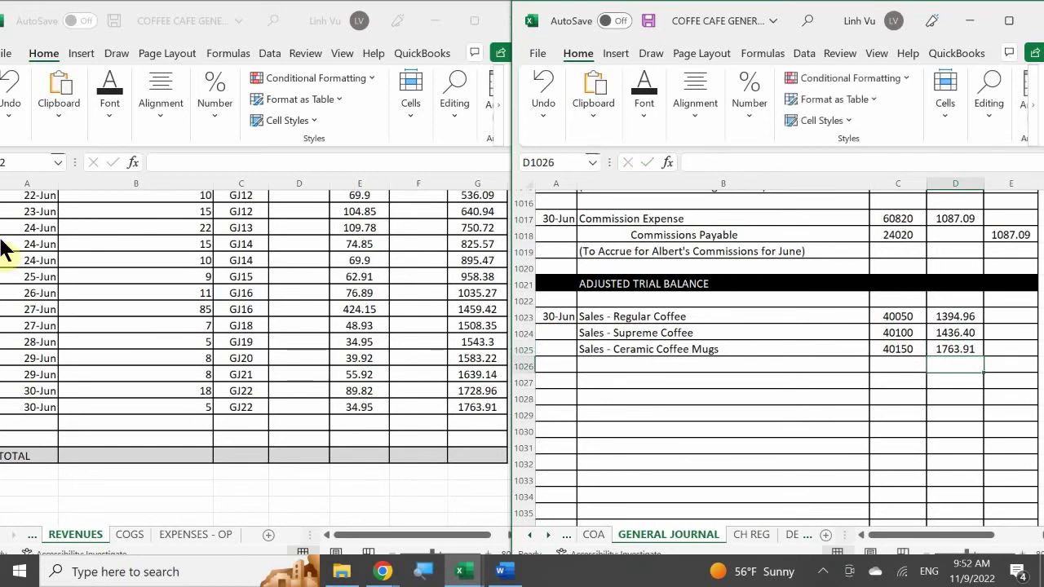
- Start the closing row in the Sales – Ceramic Coffee Mugs ledger with date 6/30 and item CLOSE
left_click(25, 423)
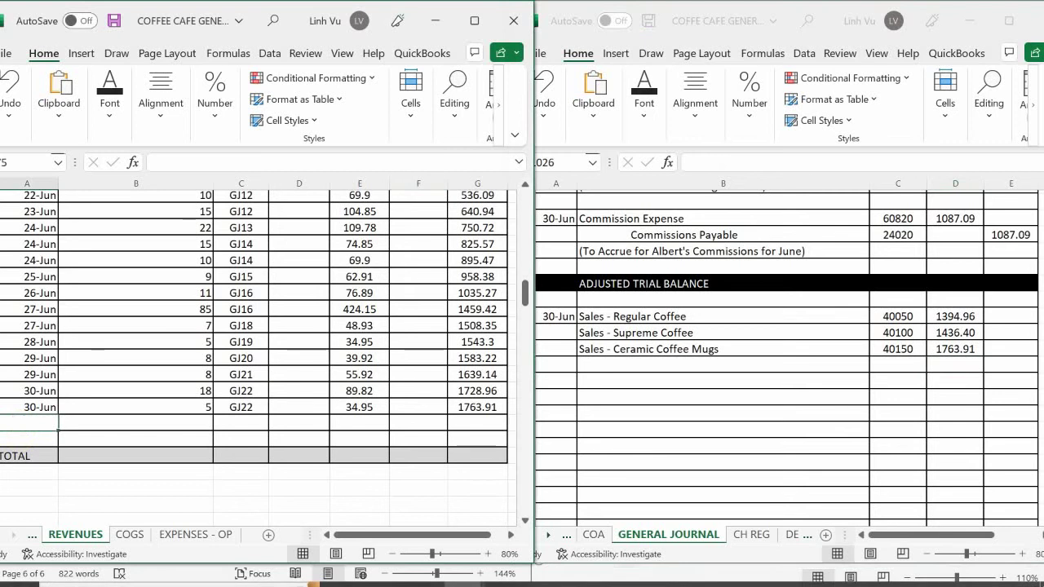
type("6/30")
key("Return")
left_click(136, 423)
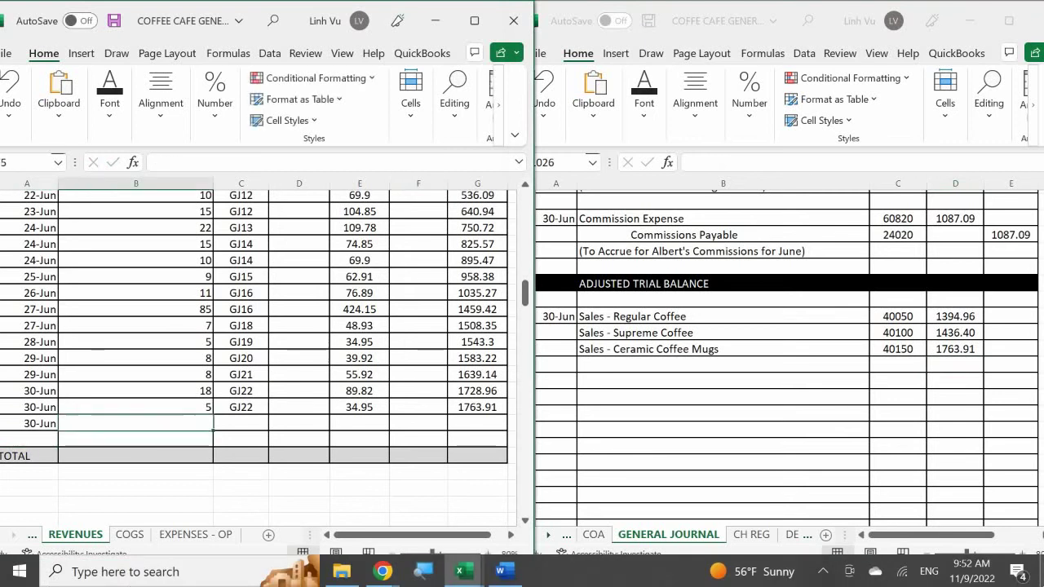
type("CLOSE")
- Enter GJ25 as the post reference on the Ceramic Coffee Mugs CLOSE row
key("Tab")
type("GJ")
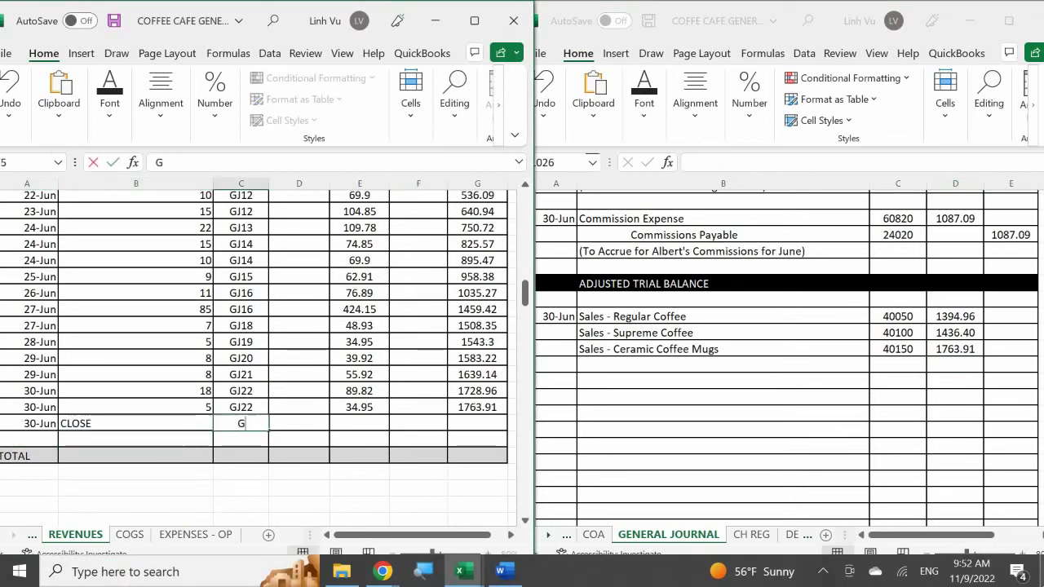
key("BackSpace")
type("J")
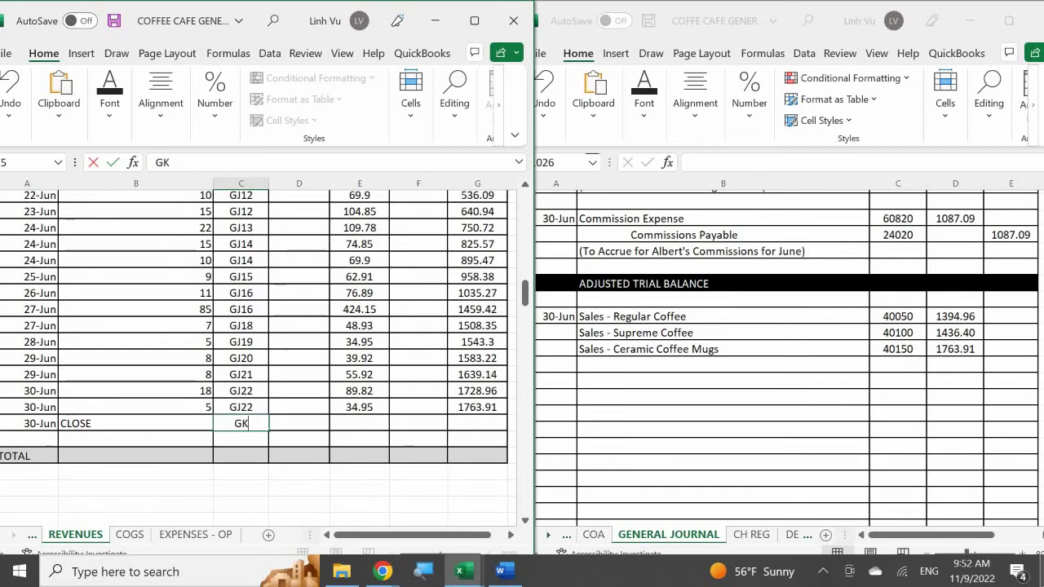
key("BackSpace")
type("H")
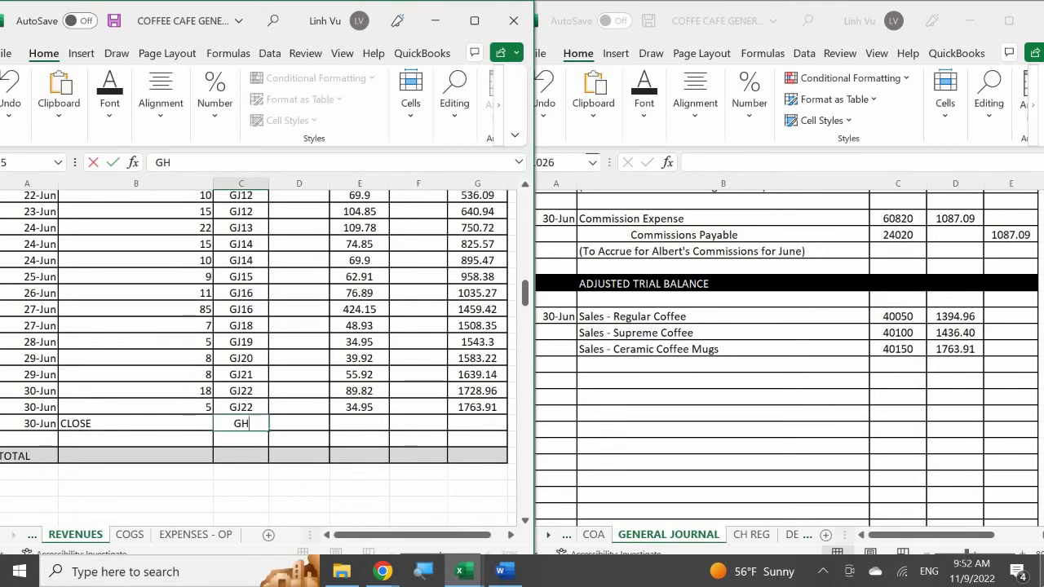
key("BackSpace")
type("K")
key("BackSpace")
type("J25")
- Enter a 1763.91 debit on the Ceramic Coffee Mugs CLOSE row and extend the running credit balance formula down to that row
key("Tab")
type("17")
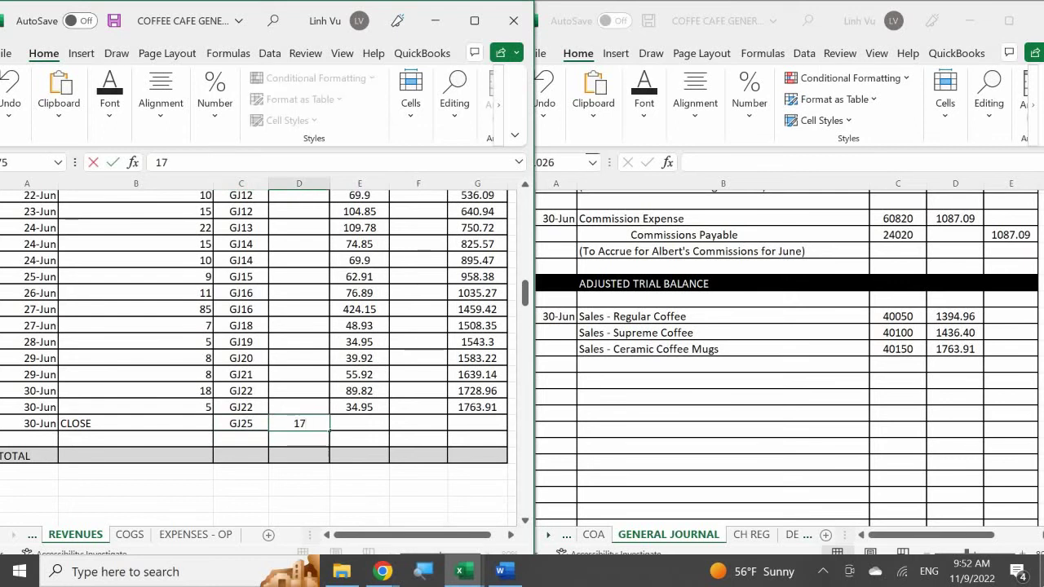
type("63.91")
key("Return")
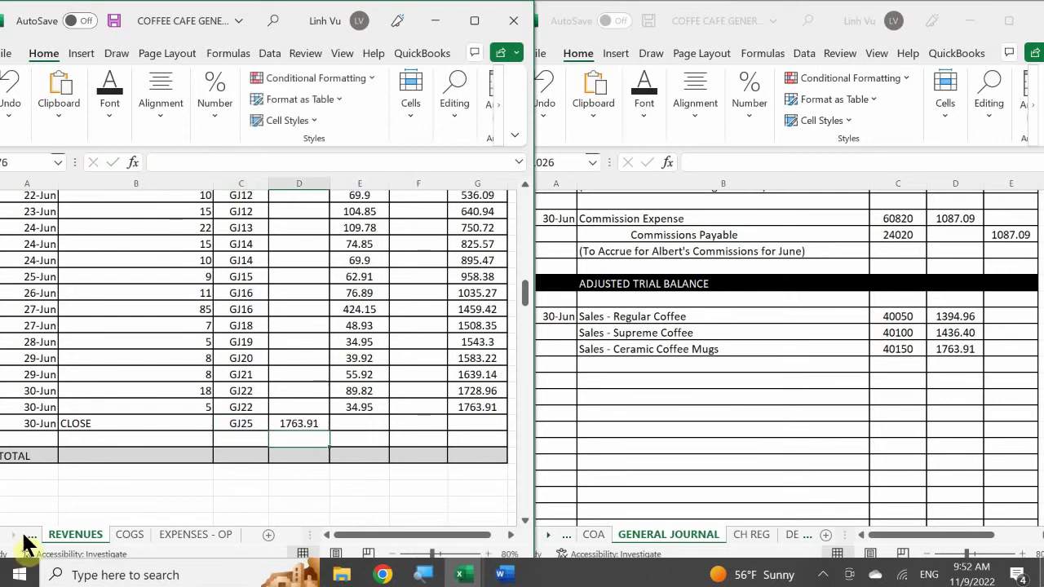
left_click(487, 405)
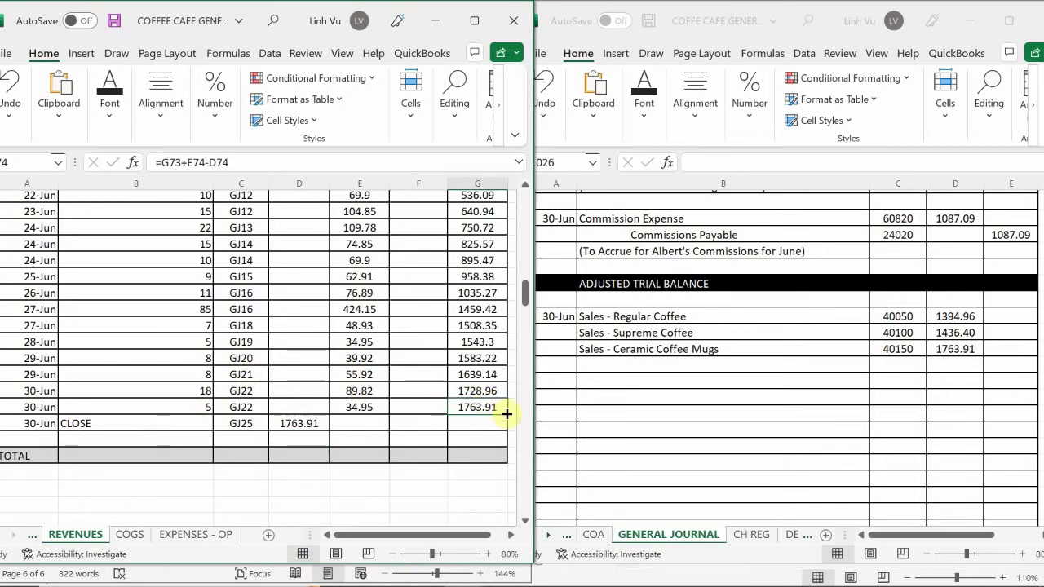
left_click_drag(500, 413, 502, 427)
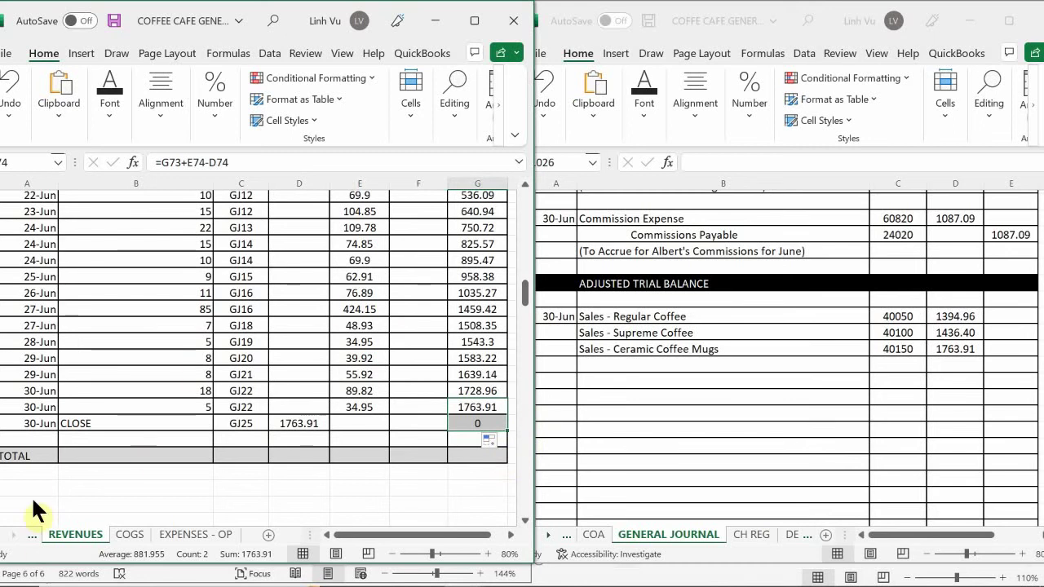
- Enter the account title "Sales - Medium Regular Coffee" in B1026 of the general journal, matching the next revenue account in the ledger
left_click(277, 345)
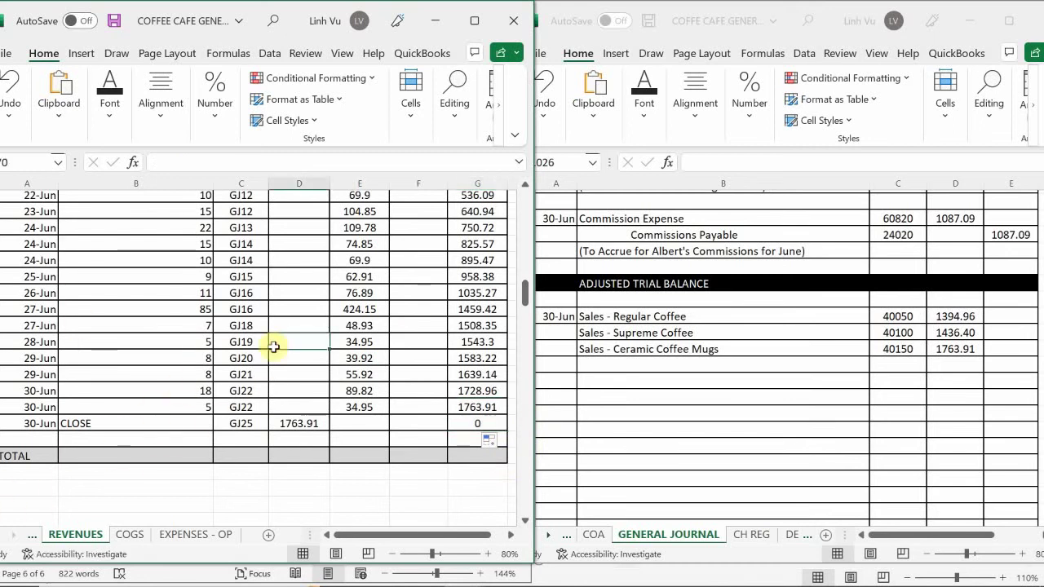
scroll(274, 347, "down", 2)
scroll(274, 346, "down", 6)
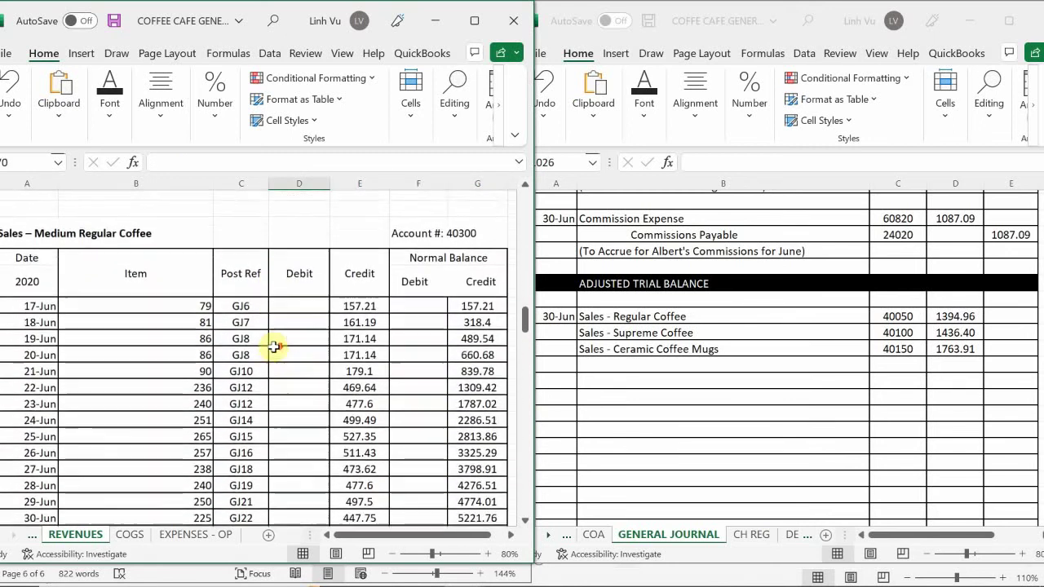
scroll(274, 346, "down", 2)
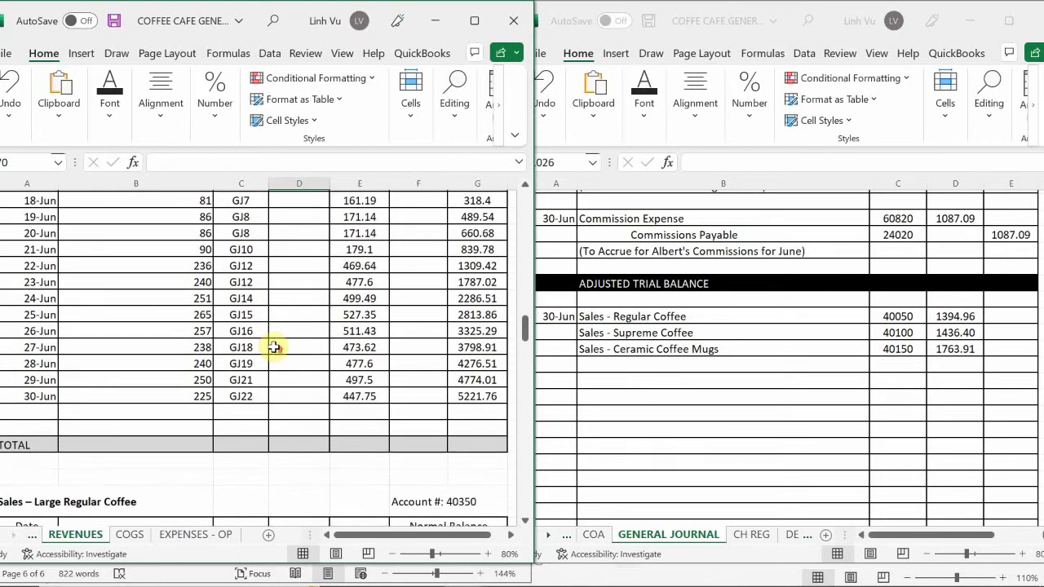
scroll(274, 347, "up", 2)
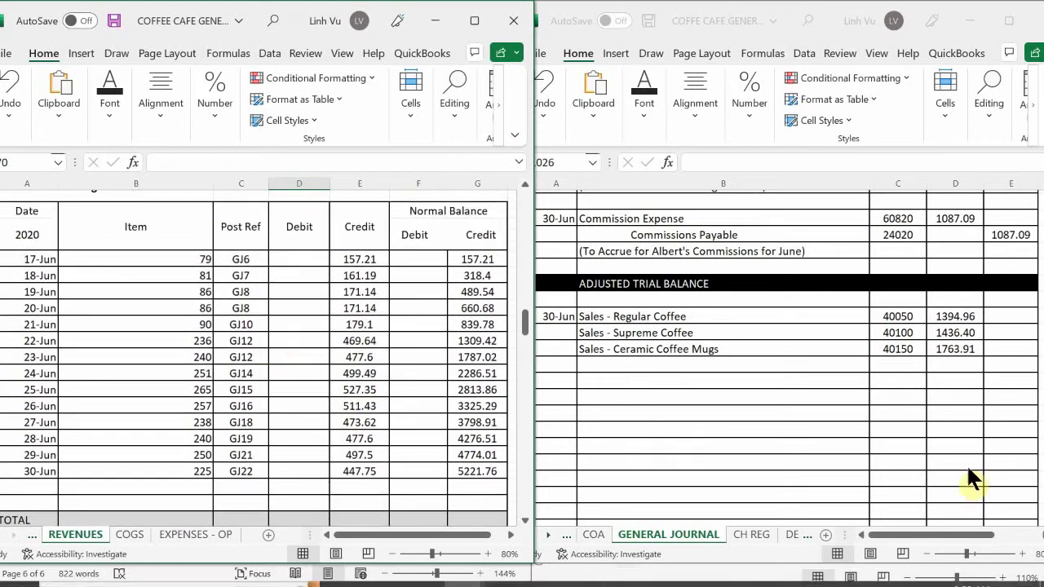
left_click(621, 356)
left_click(622, 359)
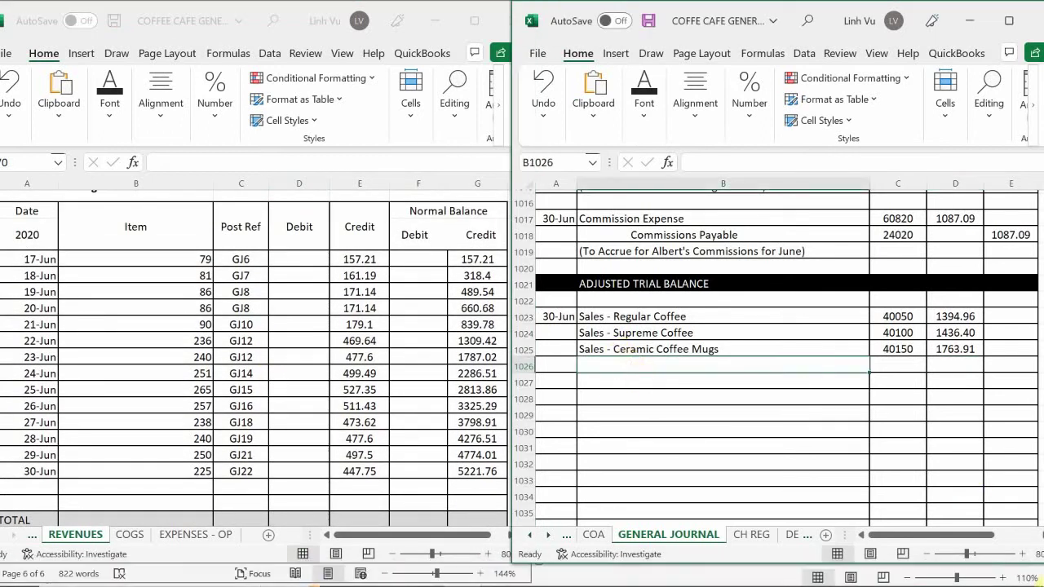
type("Sales -")
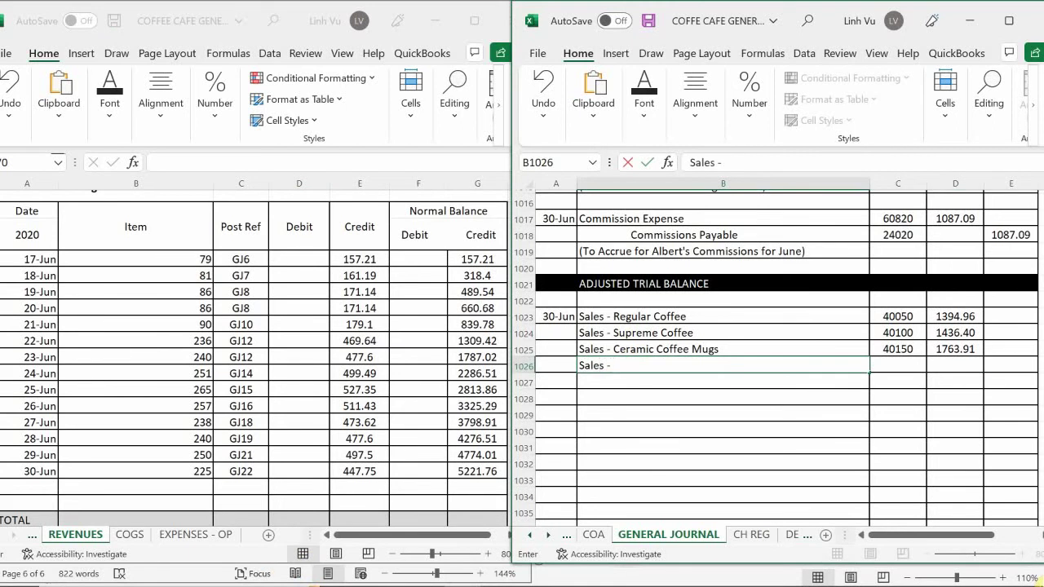
type(" Medium Regular")
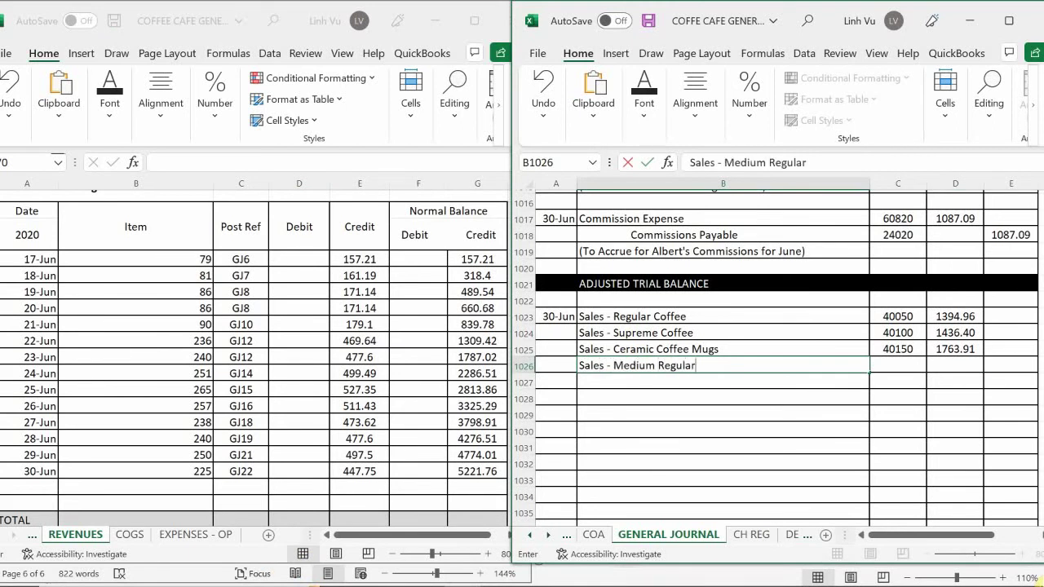
type(" Coffee")
key("Return")
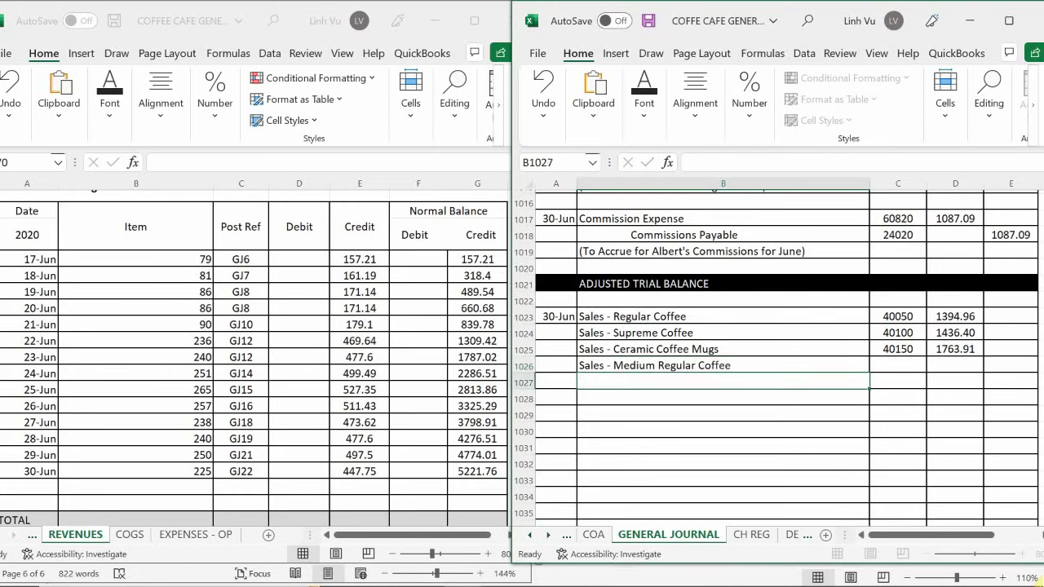
- Check the account number in the header of the Sales – Medium Regular Coffee ledger
left_click(339, 342)
scroll(339, 343, "up", 2)
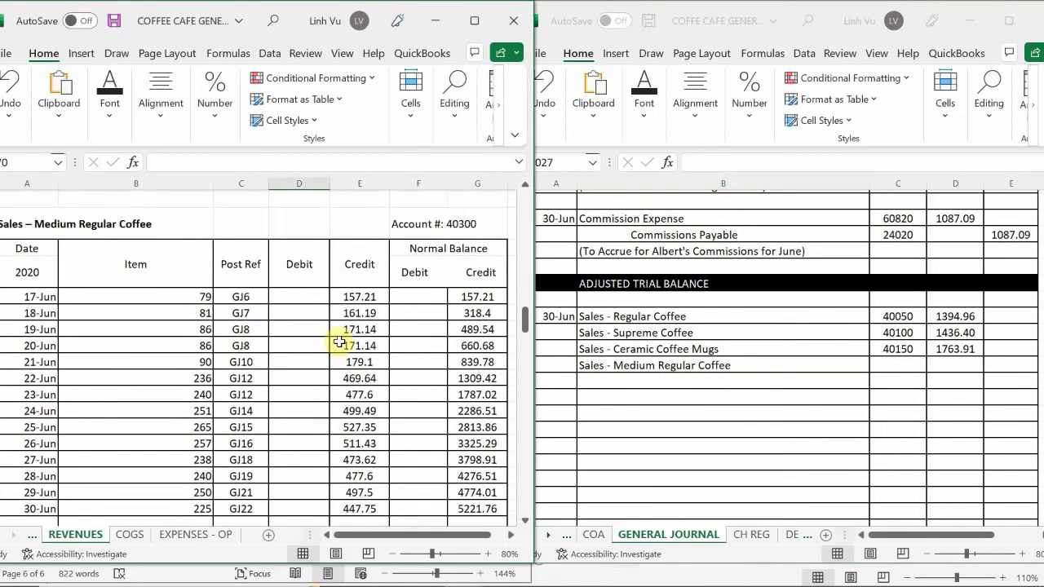
scroll(338, 344, "down", 1)
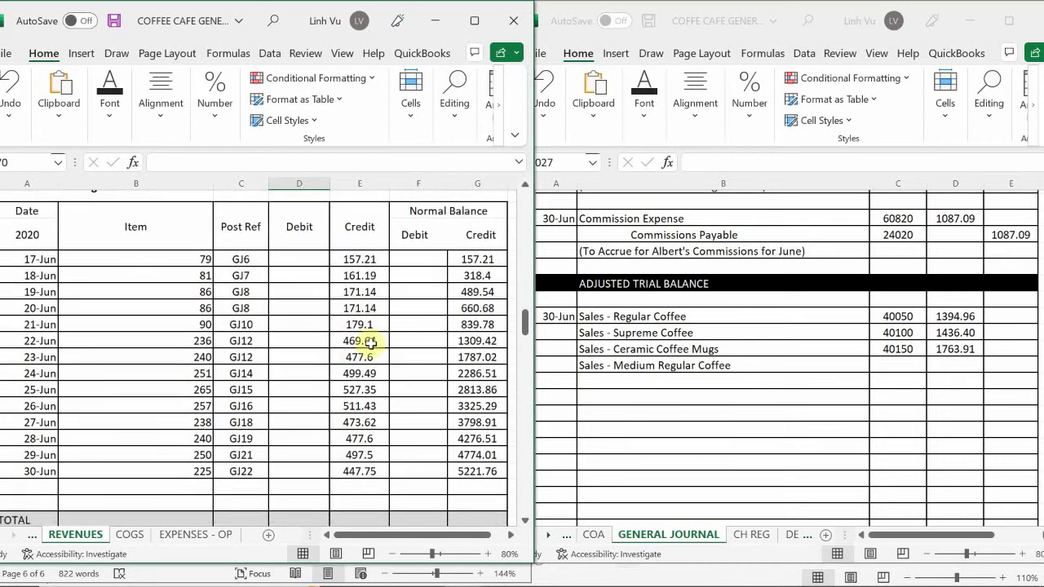
left_click(893, 362)
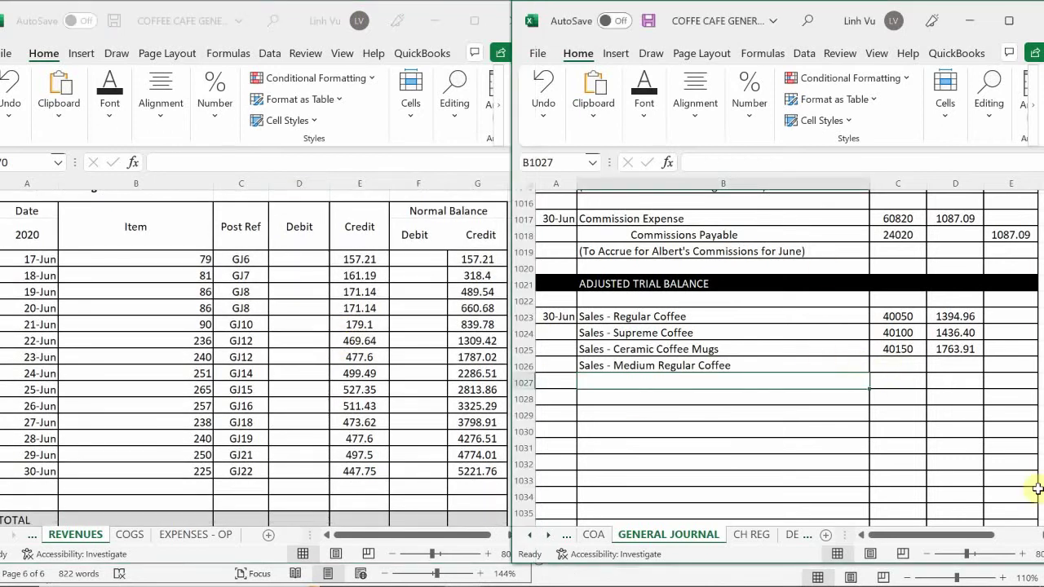
type("40")
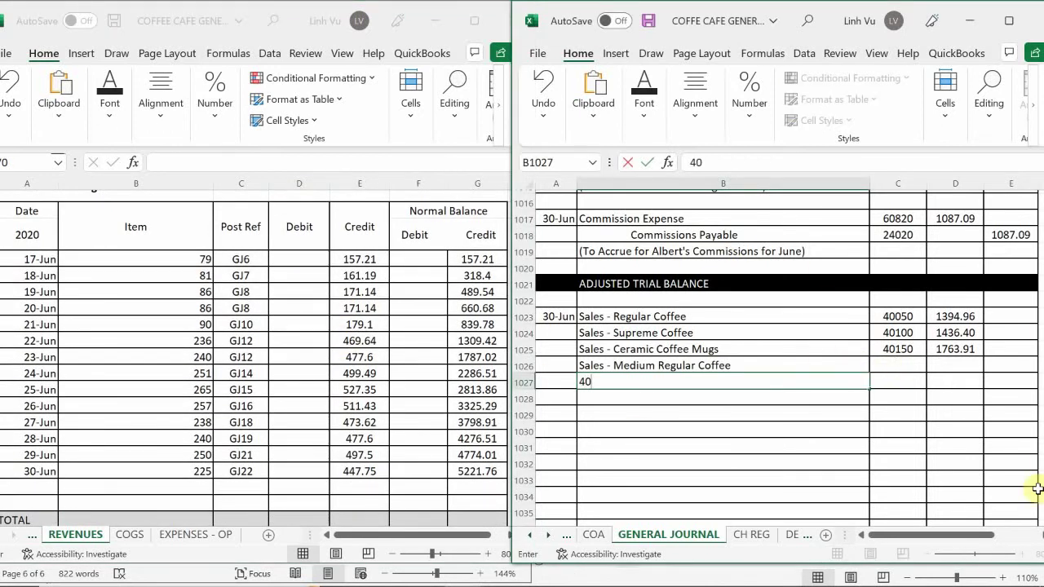
key("BackSpace")
key("BackSpace")
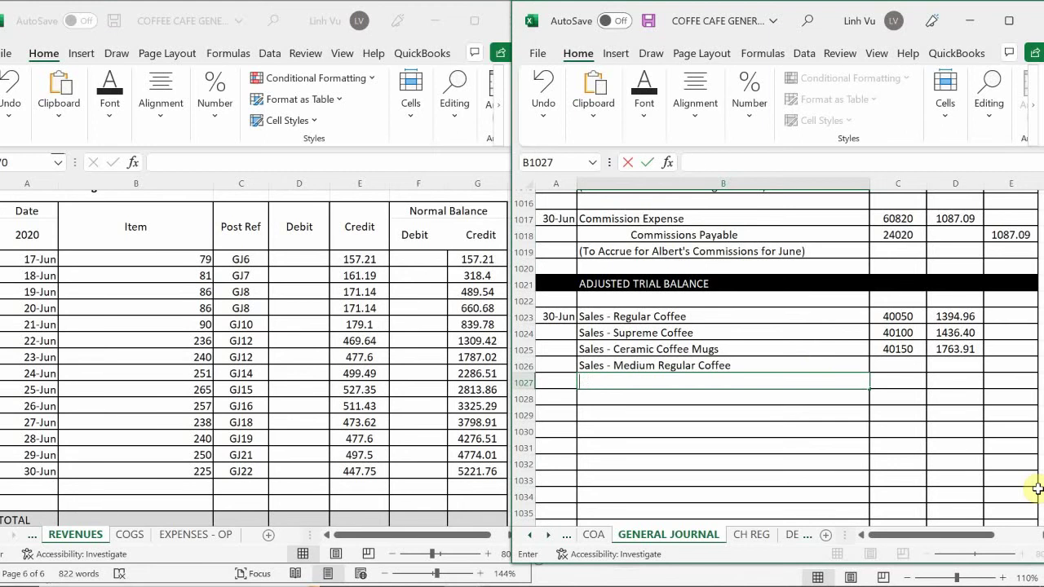
- Complete the Medium Regular Coffee journal line with posting reference 40300 in C1026 and a debit of 5221.76 in D1026
left_click(904, 366)
type("40300")
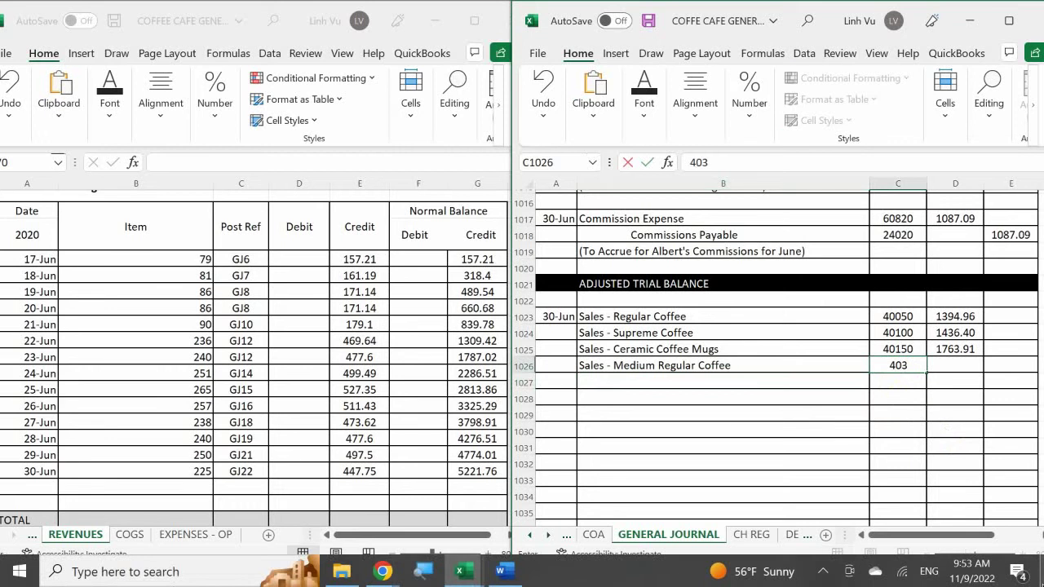
key("Return")
left_click(955, 365)
type("52")
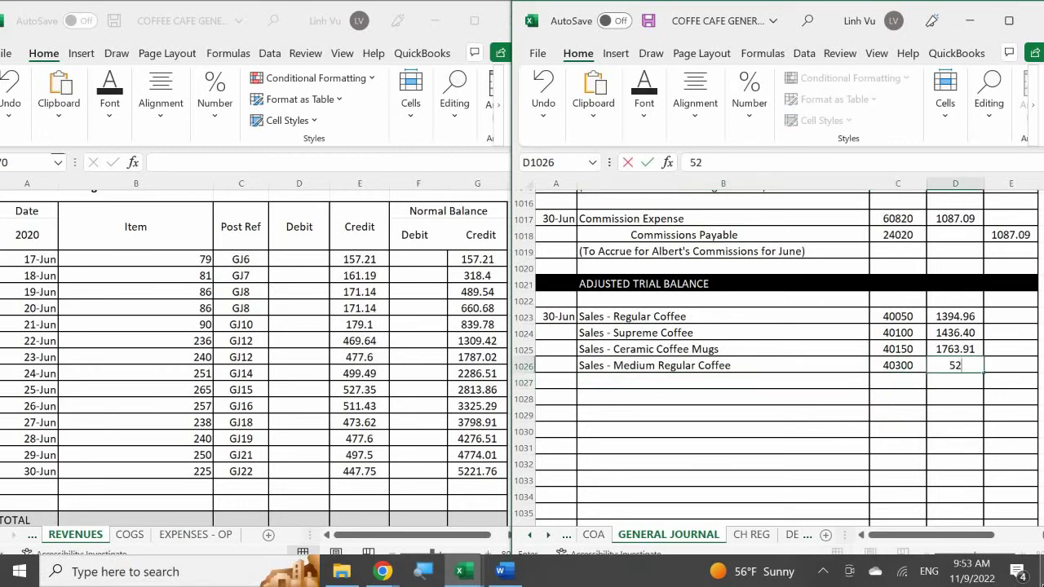
type("21.76")
key("ctrl+Return")
key("Return")
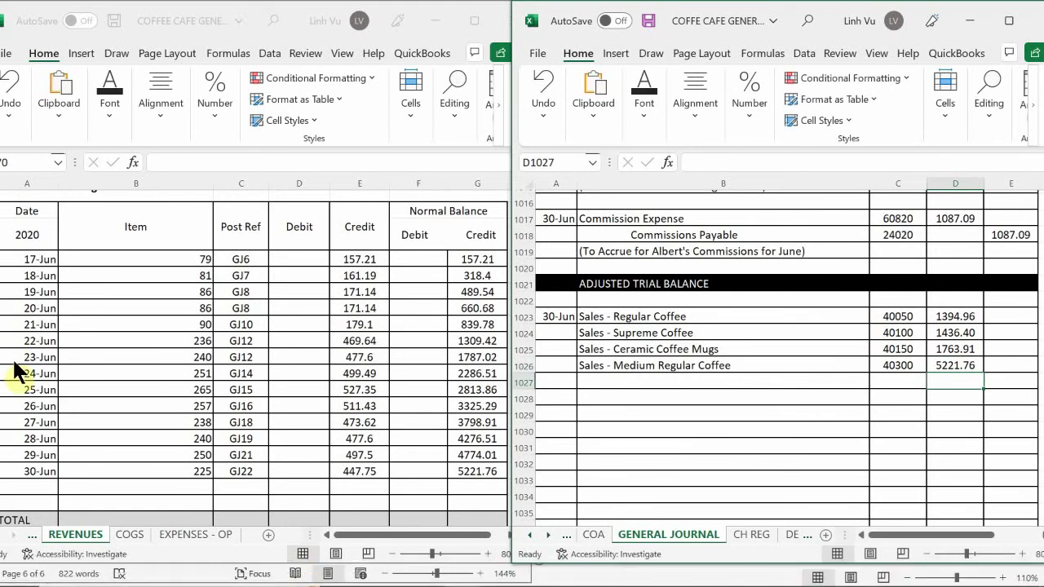
- Start the closing row in the Sales – Medium Regular Coffee ledger with date 6/30 and item CLOSE
left_click(29, 487)
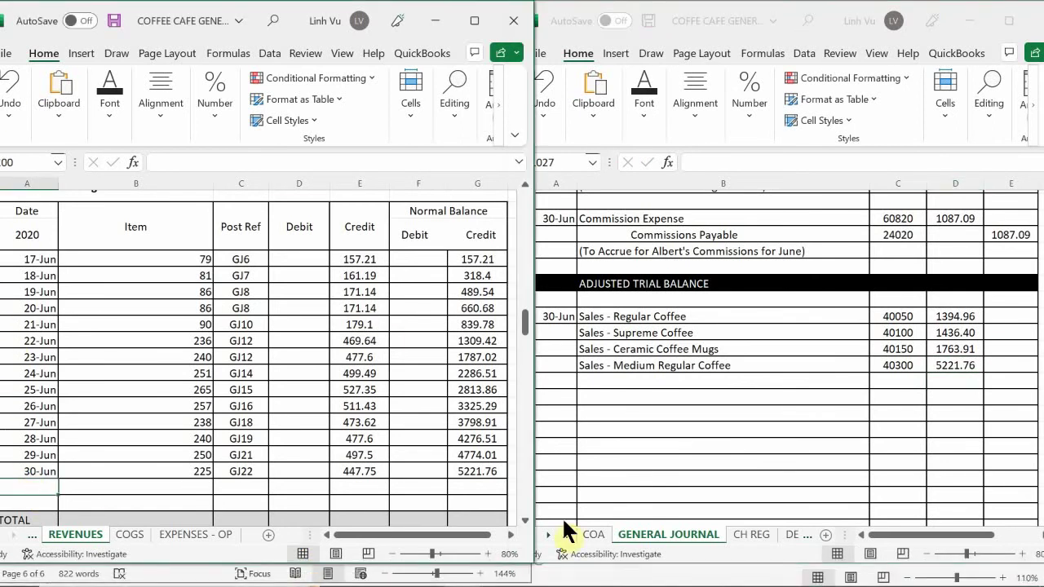
type("6")
key("BackSpace")
key("BackSpace")
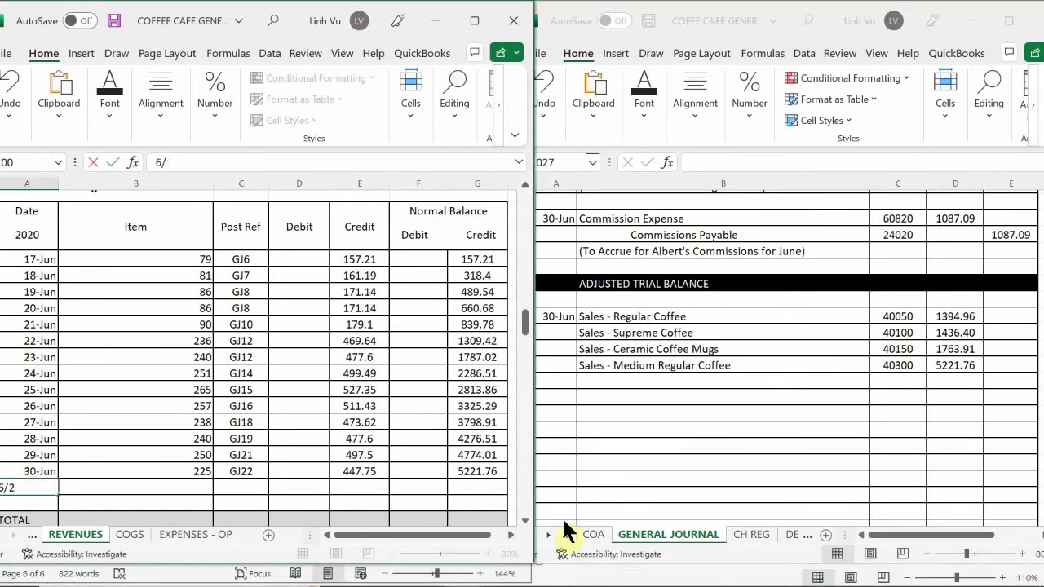
type("30")
key("Return")
key("Up")
key("Right")
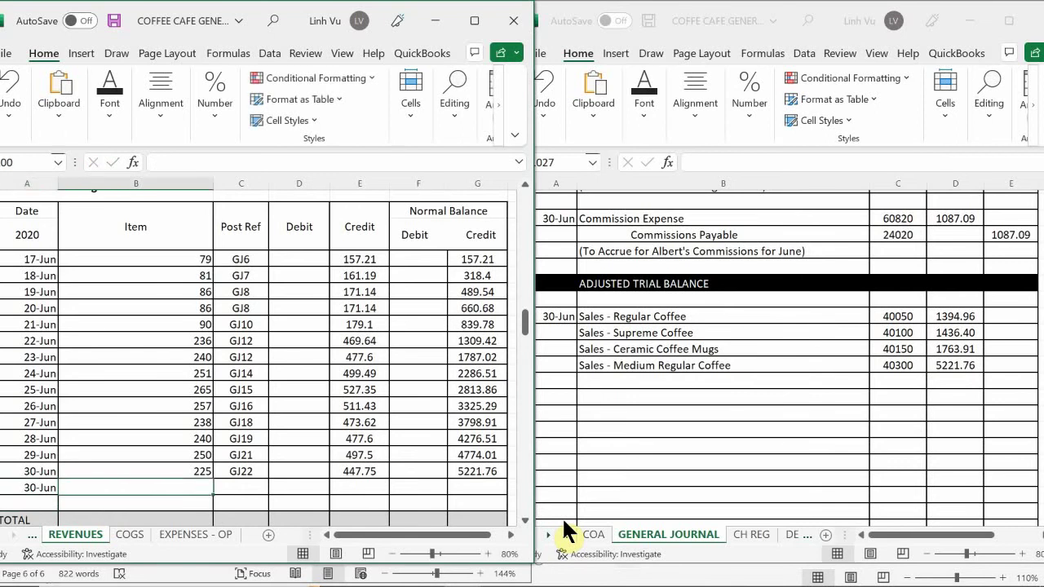
type("C: ")
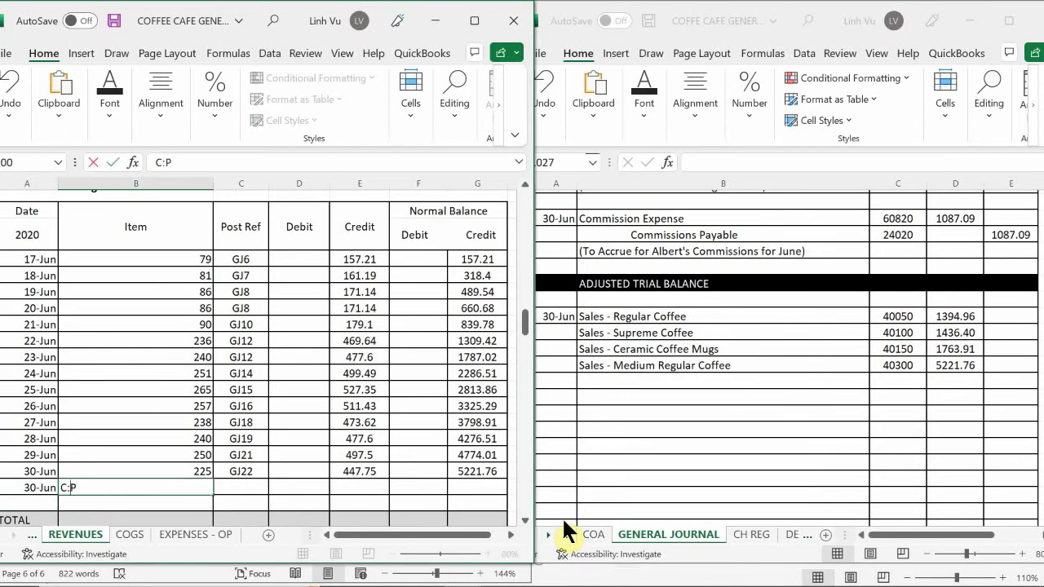
type("LOSE")
key("Tab")
- Enter GJ25 as the post reference on the Medium Regular Coffee CLOSE row
type("GJ")
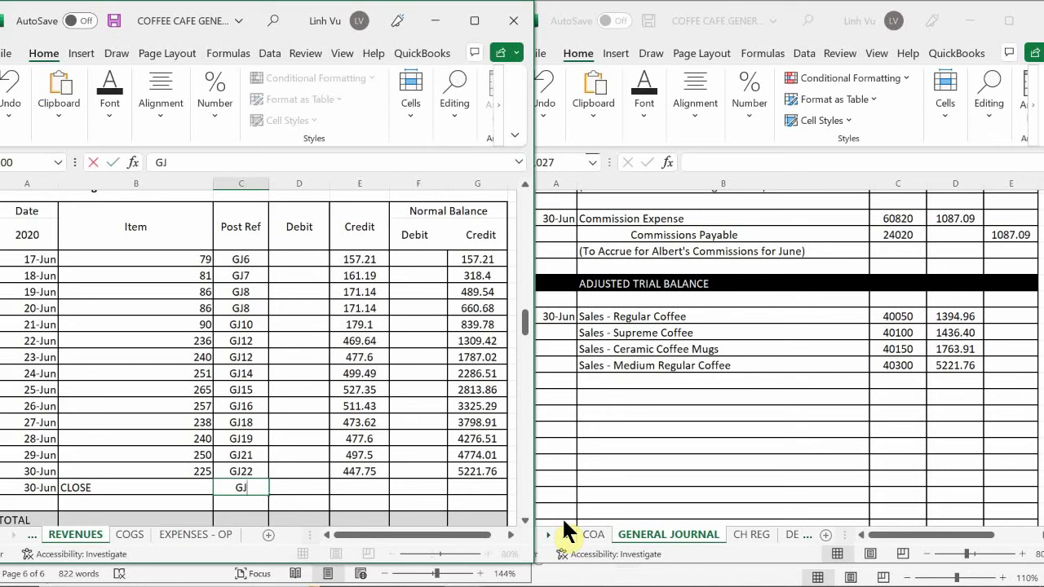
type("25")
key("Tab")
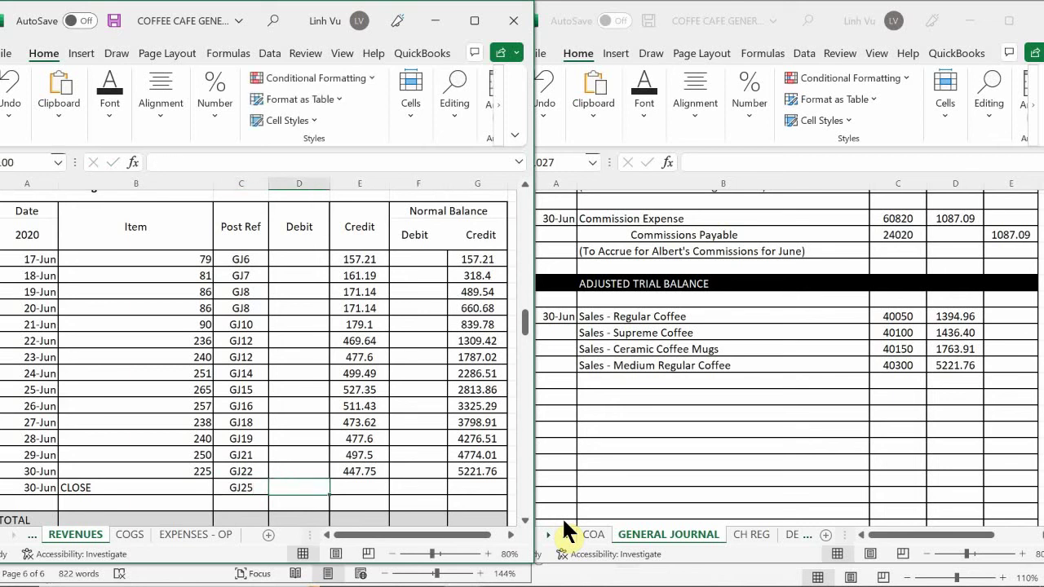
- Enter a 5221.76 debit on the Medium Regular Coffee CLOSE row and extend the running credit balance formula down to that row
key("Tab")
key("Left")
type("5221.76")
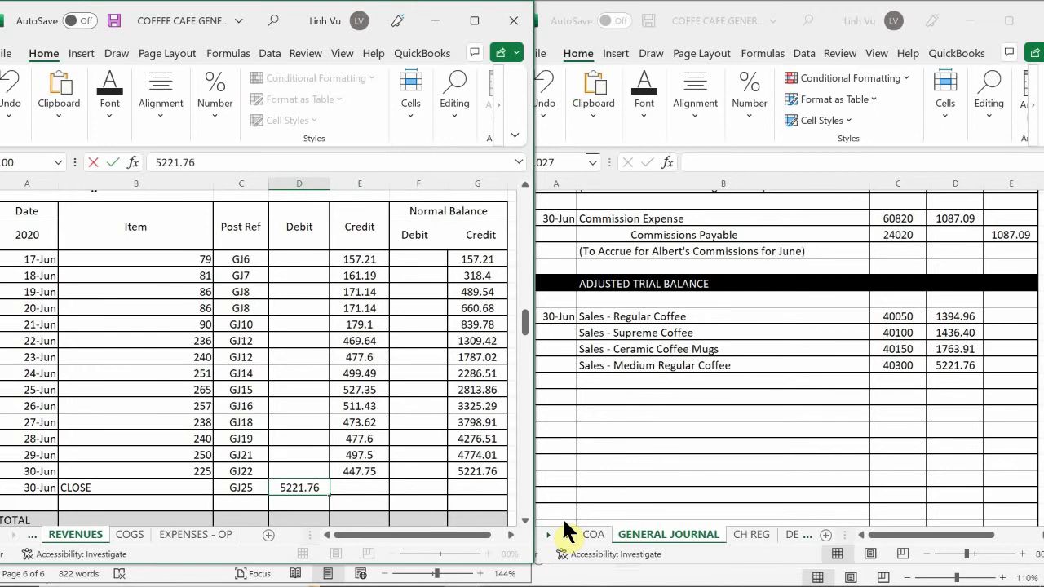
key("Return")
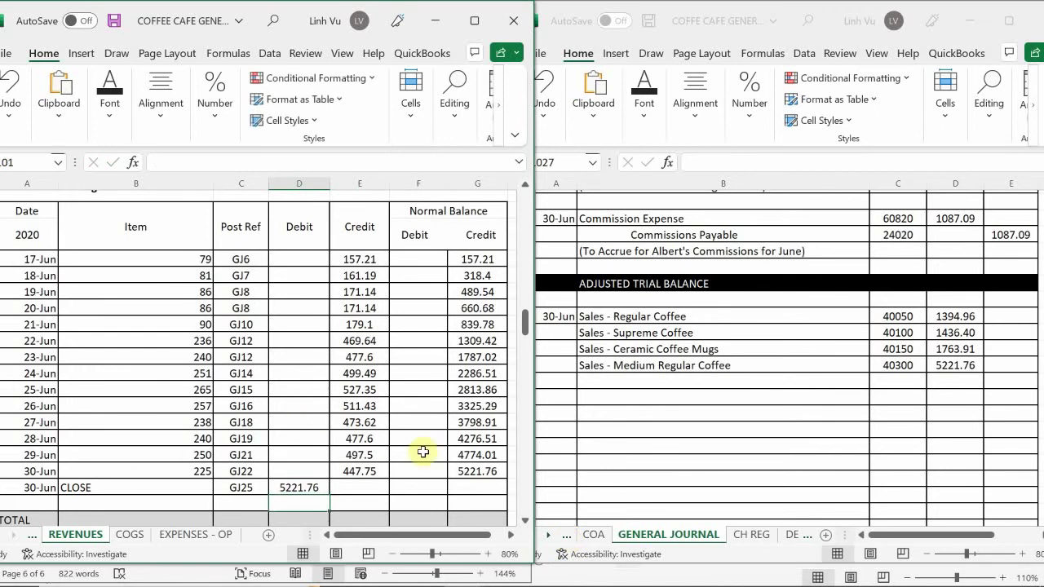
left_click(477, 471)
left_click_drag(507, 480, 505, 492)
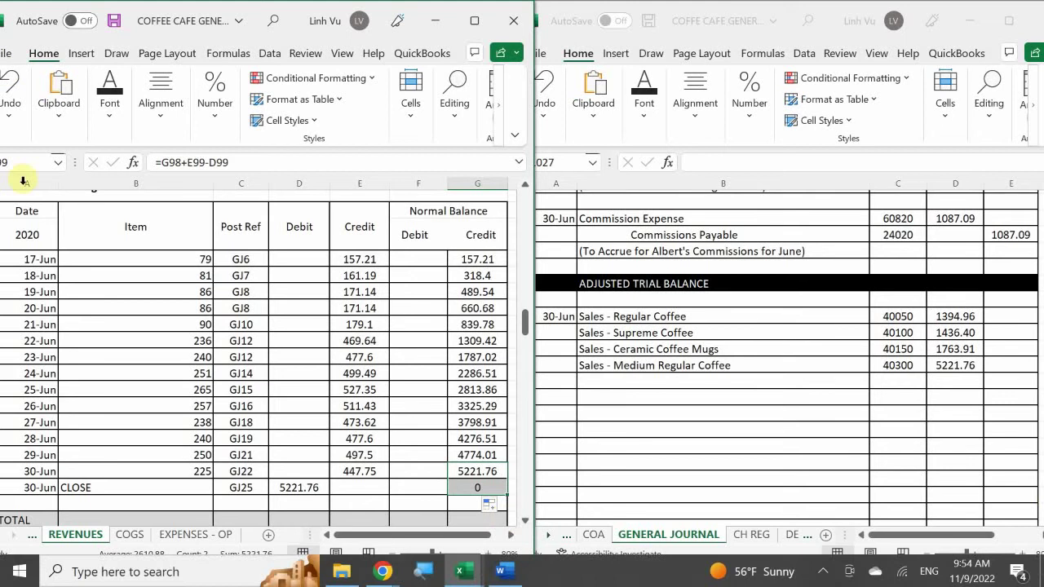
- Find the next revenue account, Sales – Large Regular Coffee, in the revenues ledger and read its account number
left_click(352, 357)
scroll(352, 357, "down", 5)
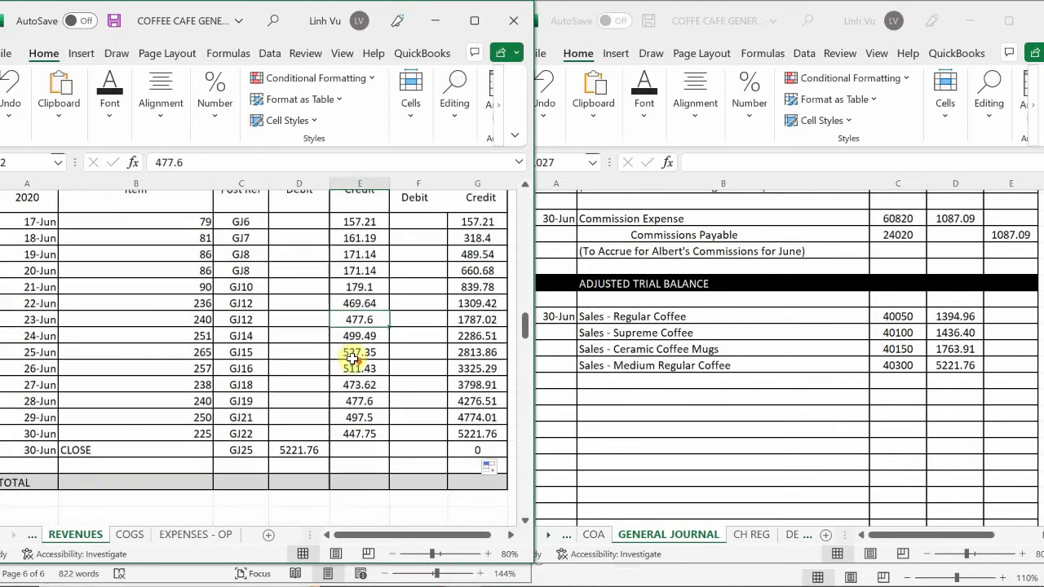
scroll(352, 359, "down", 3)
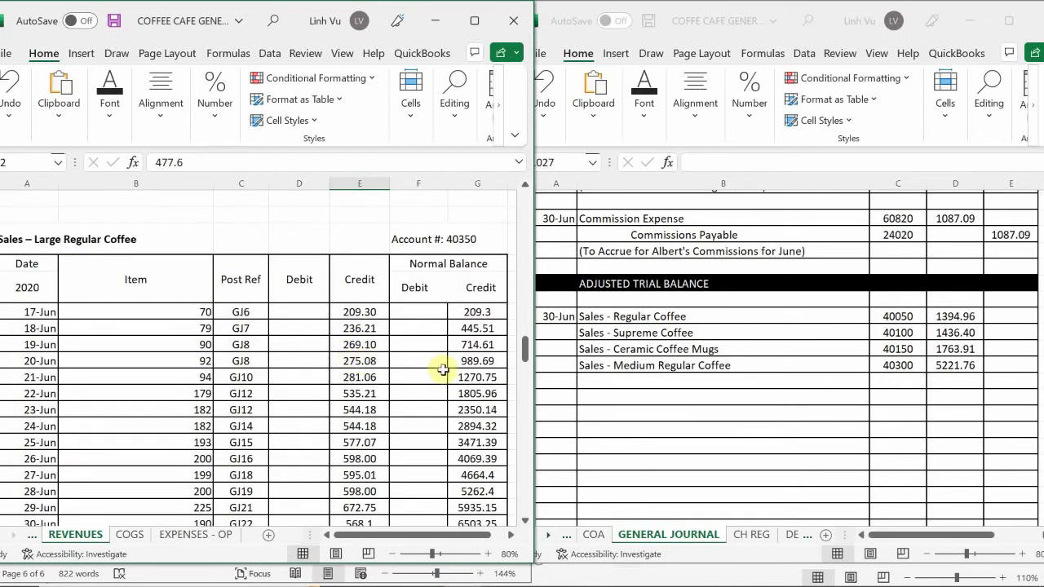
scroll(410, 336, "up", 2)
scroll(410, 336, "down", 2)
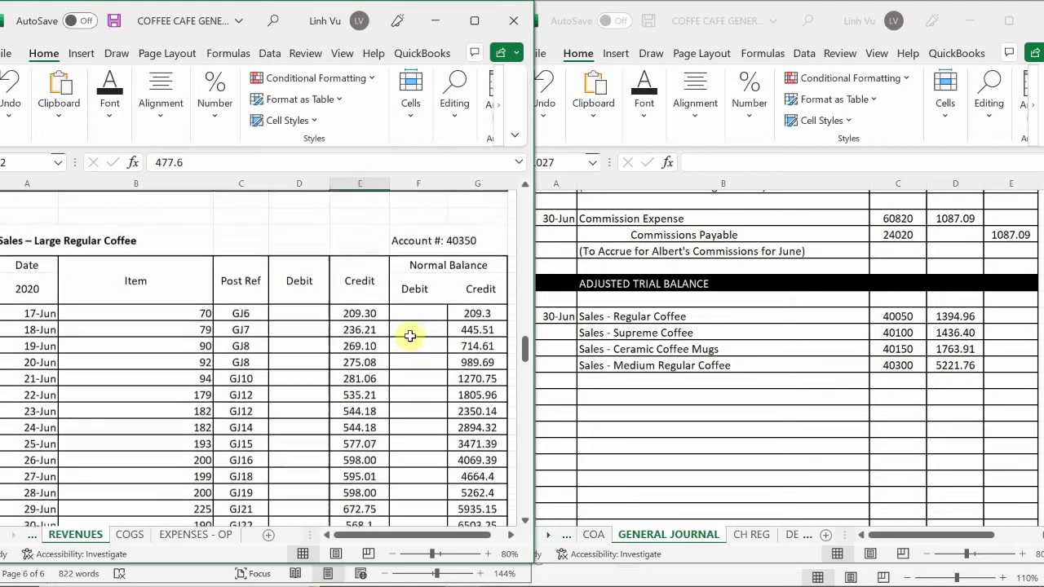
left_click(624, 381)
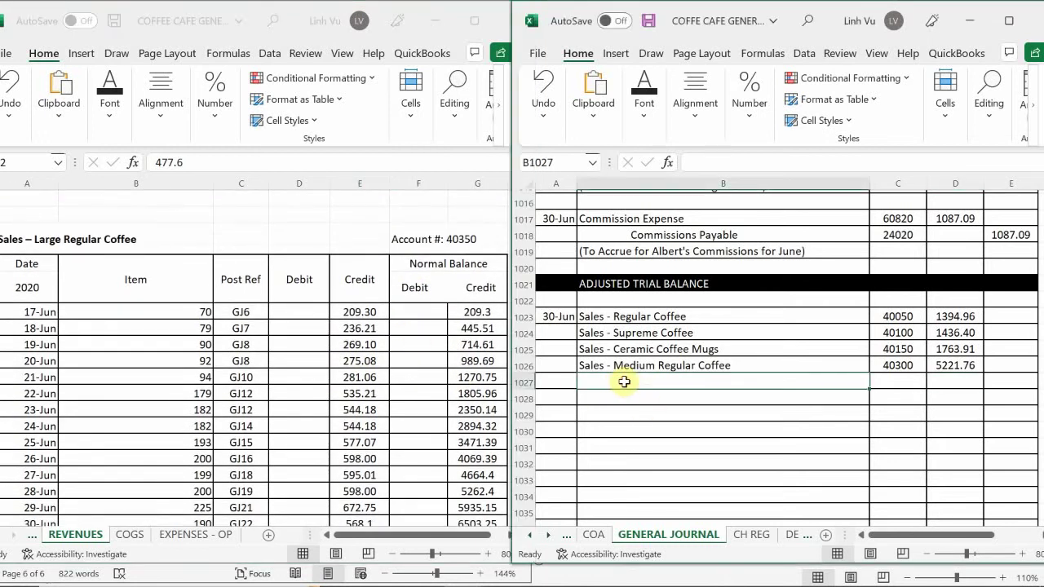
mouse_move(856, 580)
key("F2")
type("S")
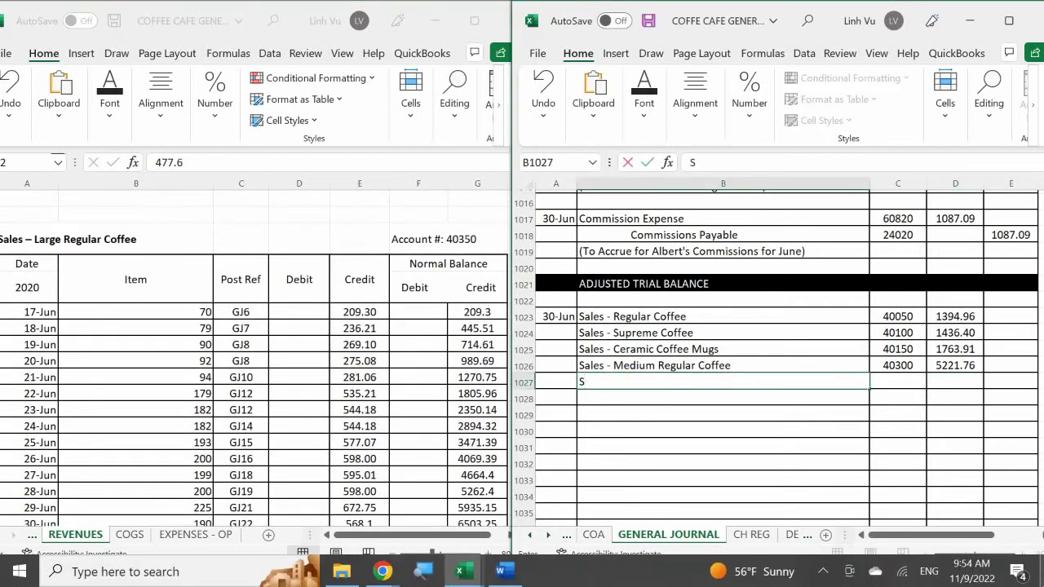
key("Return")
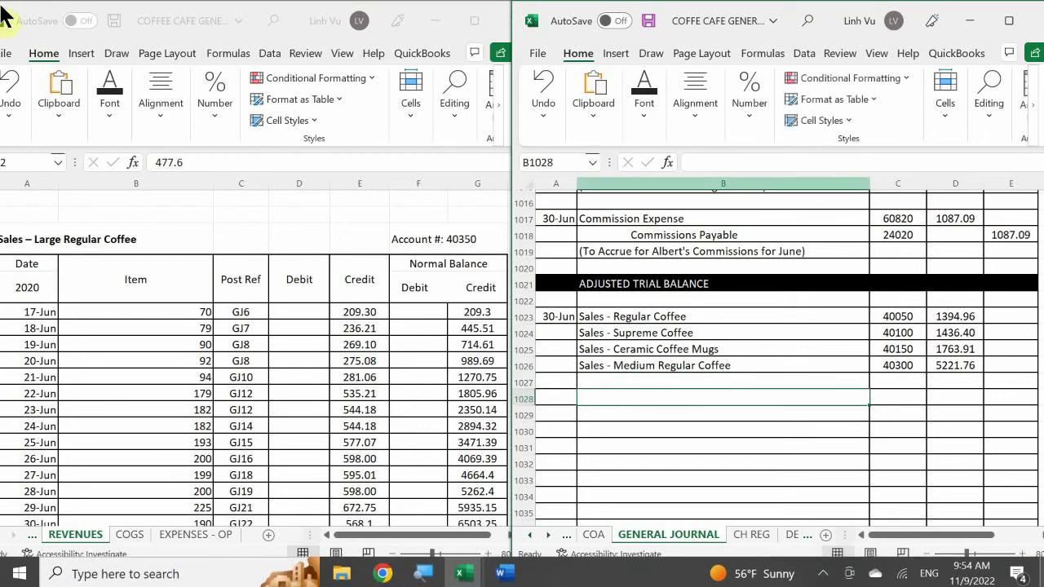
- Add the account title "Sales - Large Regular Coffee" on the row below Medium Regular Coffee in the general journal
left_click(275, 293)
scroll(274, 285, "down", 1)
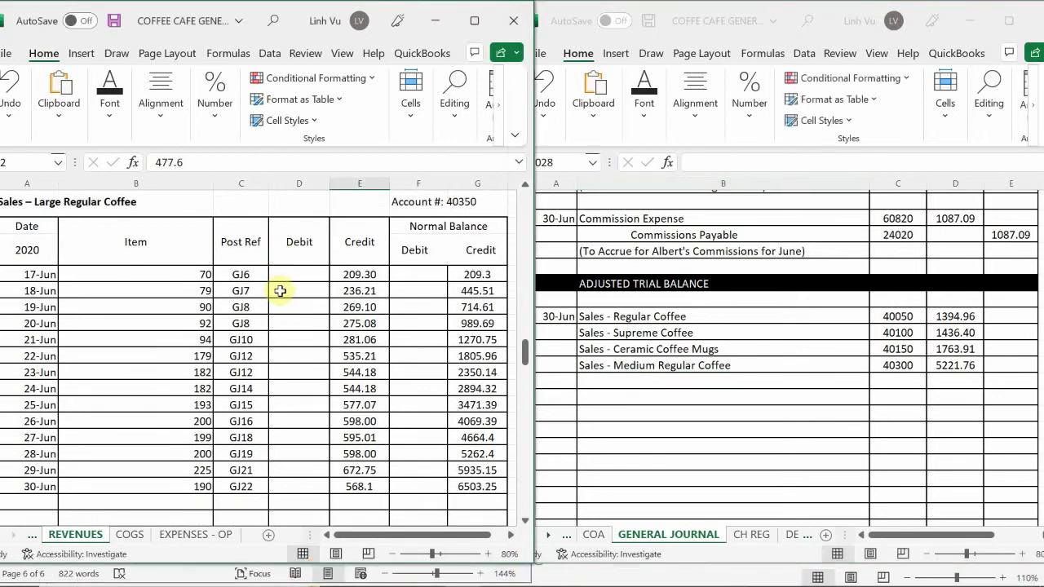
left_click(601, 383)
left_click(601, 381)
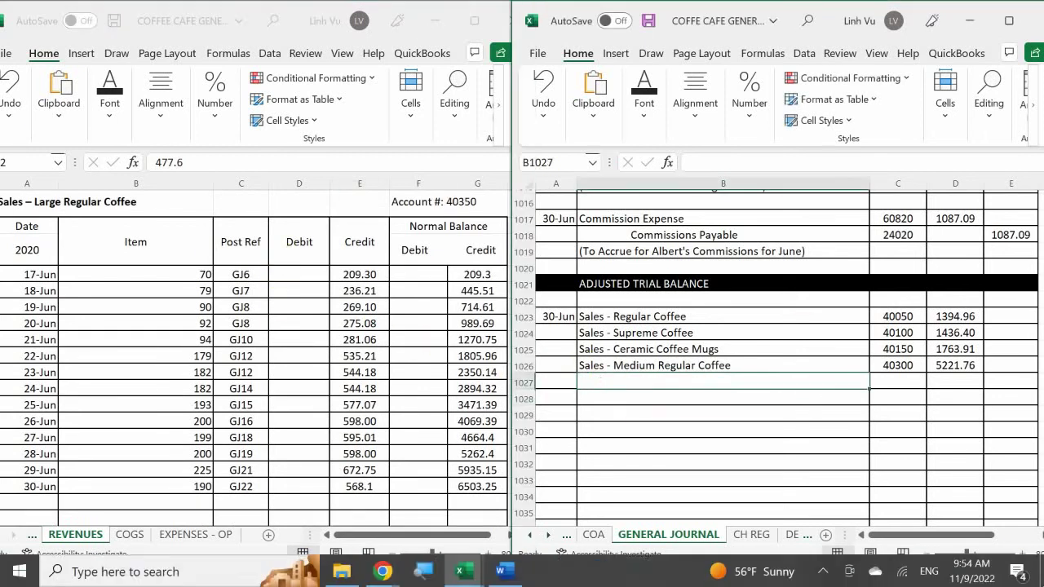
type("Sales - ")
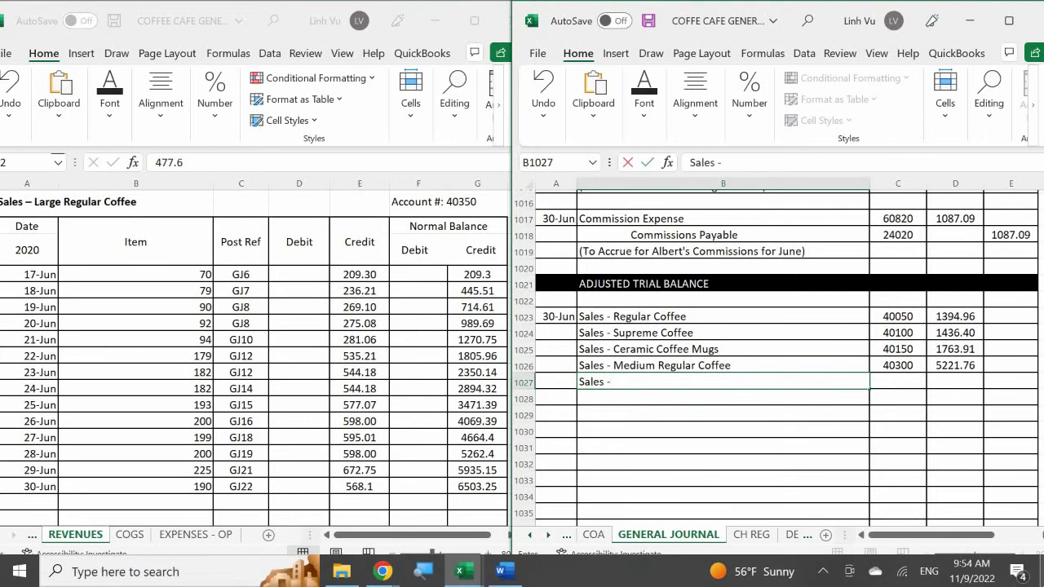
type("G")
type("arge")
type(" F")
key("BackSpace")
type("REg")
key("BackSpace")
key("BackSpace")
type("egular Coff")
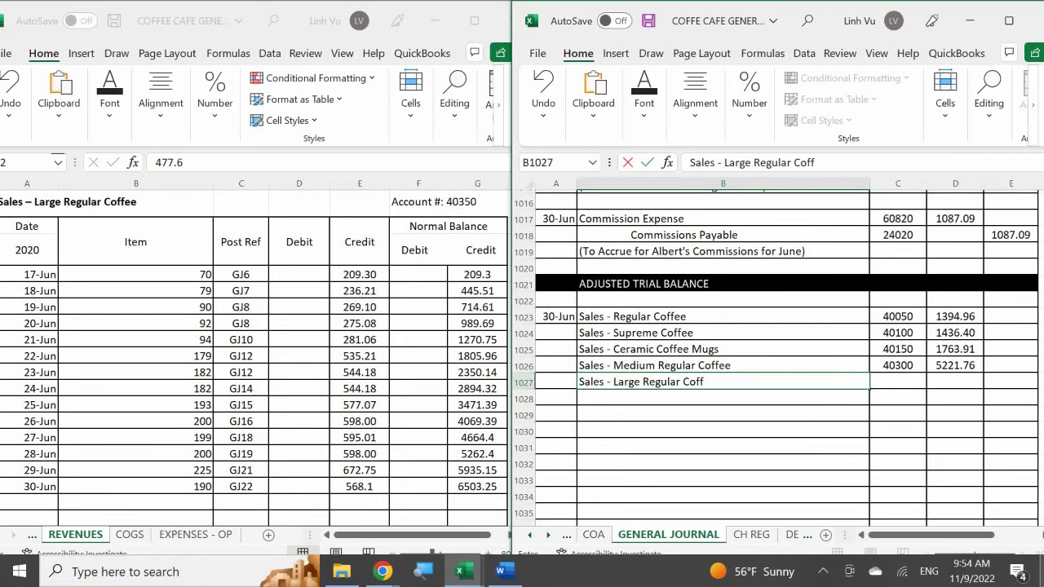
type("ee")
key("Tab")
- Enter post reference 40350 and a 6503.25 debit on the journal's Large Regular Coffee row
type("40")
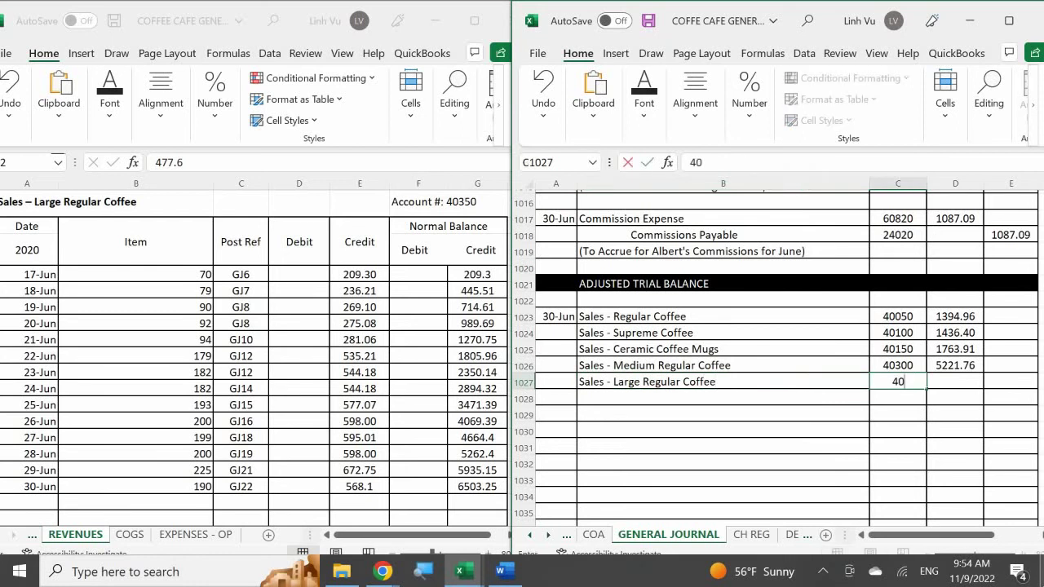
type("350")
key("Tab")
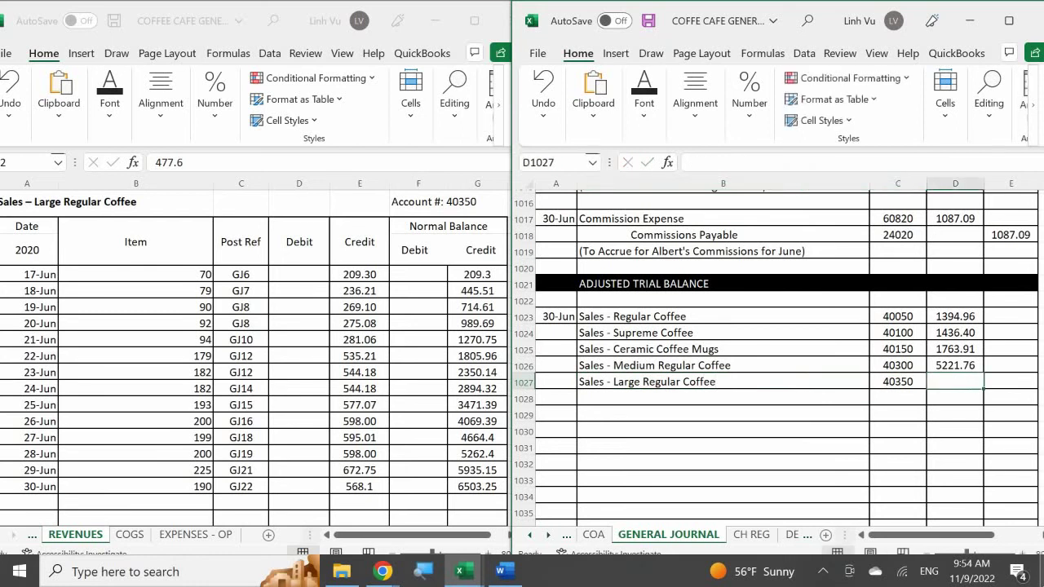
type("65")
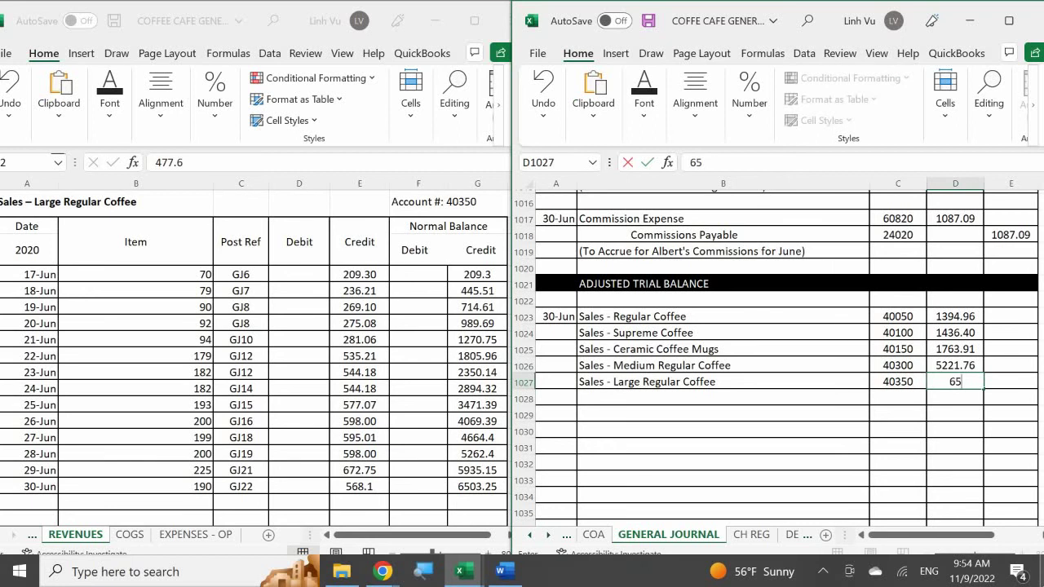
type("03.25")
key("Return")
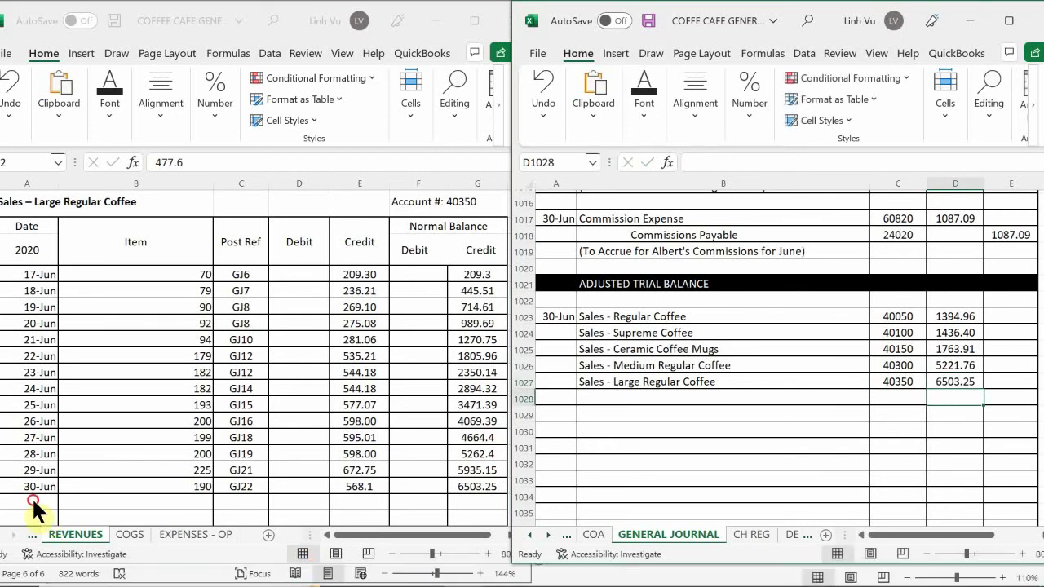
- Start the closing row in the Sales – Large Regular Coffee ledger with date 6/30, item CLOSE and post reference GJ25
left_click(31, 499)
type("6/30")
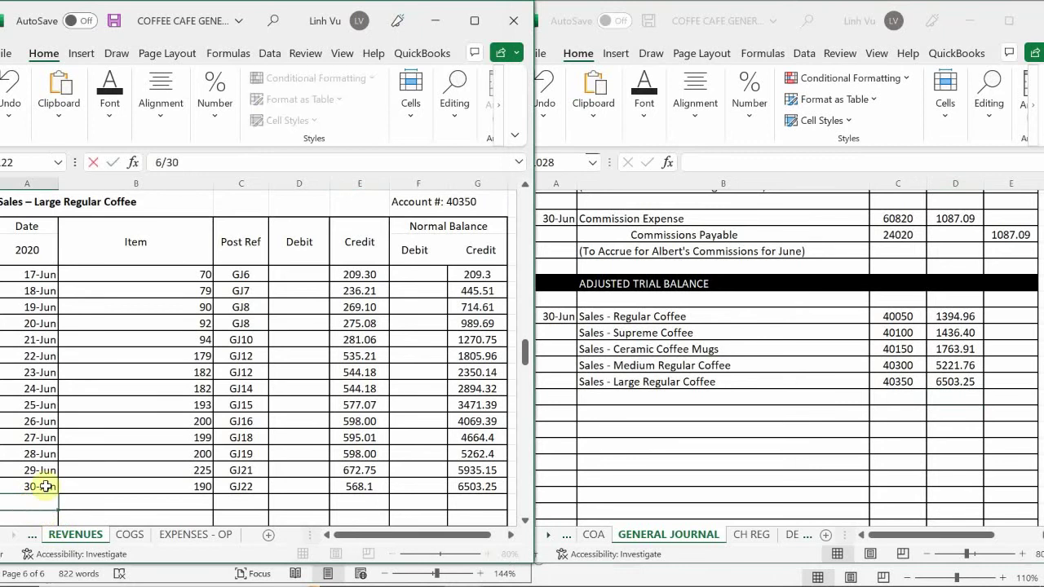
key("Tab")
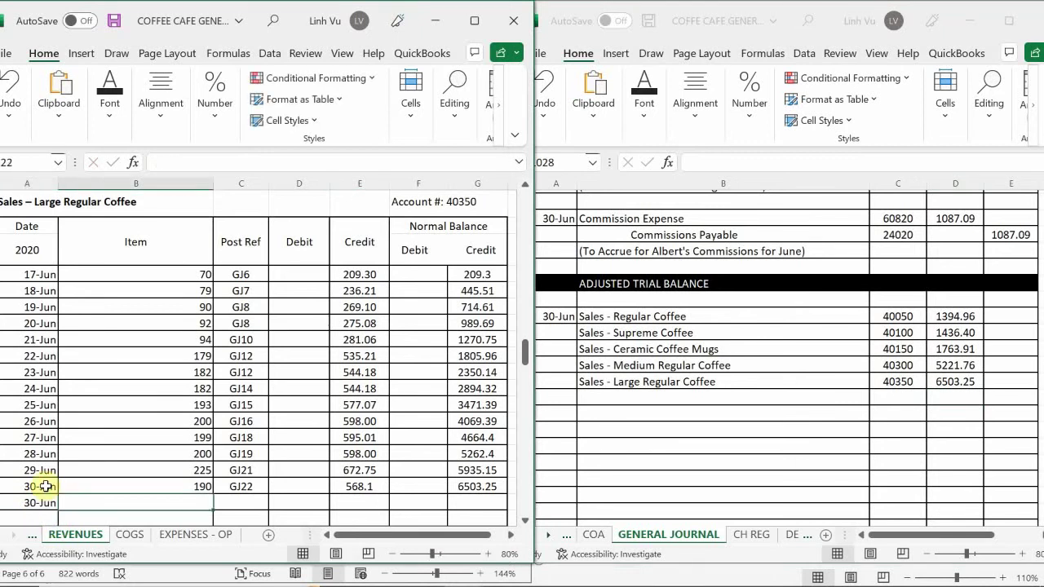
type("CLOSE")
key("Tab")
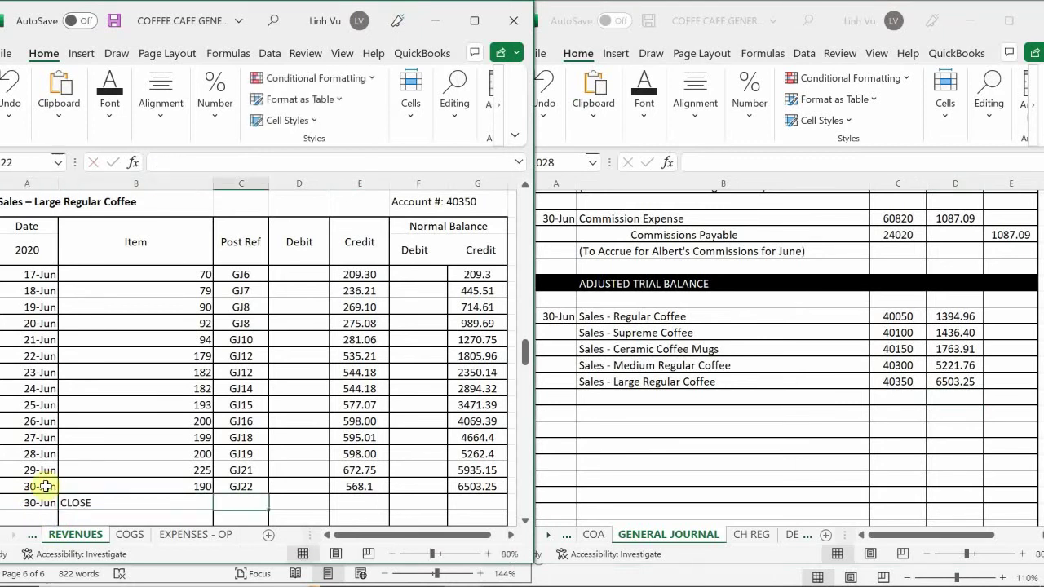
type("GJ25")
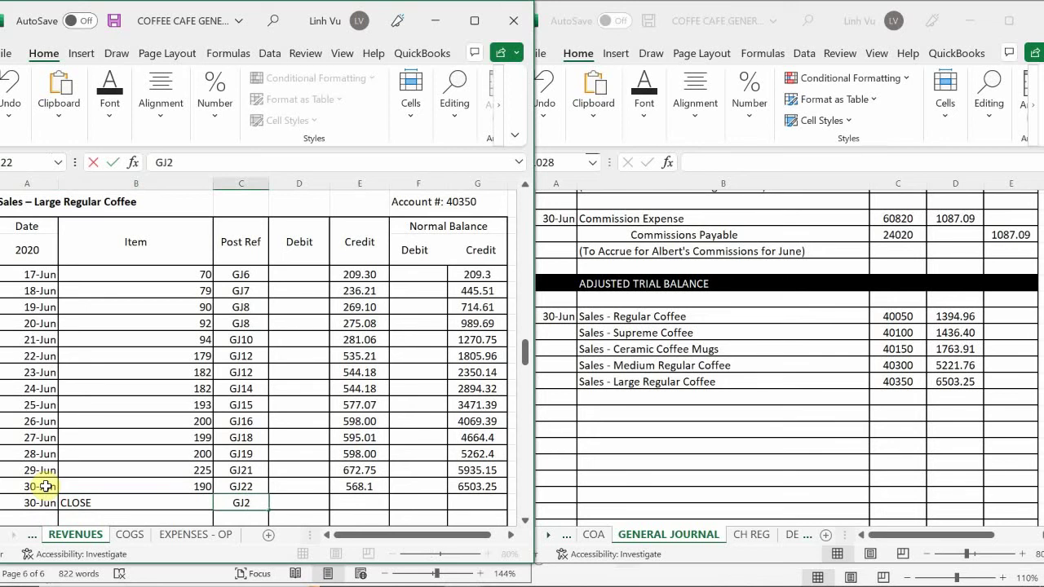
key("Tab")
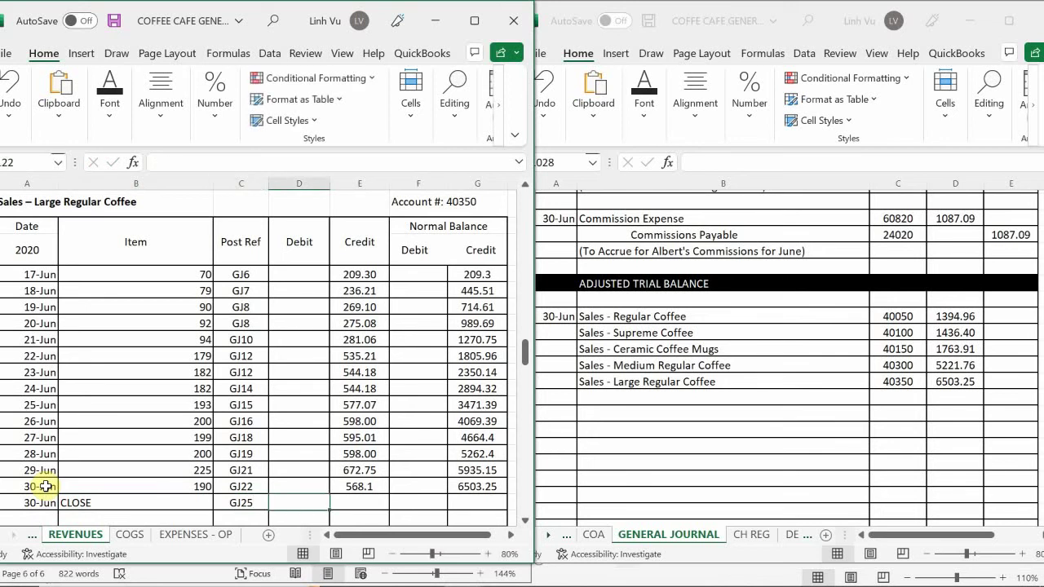
- Enter a 6503.25 debit on the Large Regular Coffee CLOSE row and extend the running credit balance formula down to that row
type("6503.25")
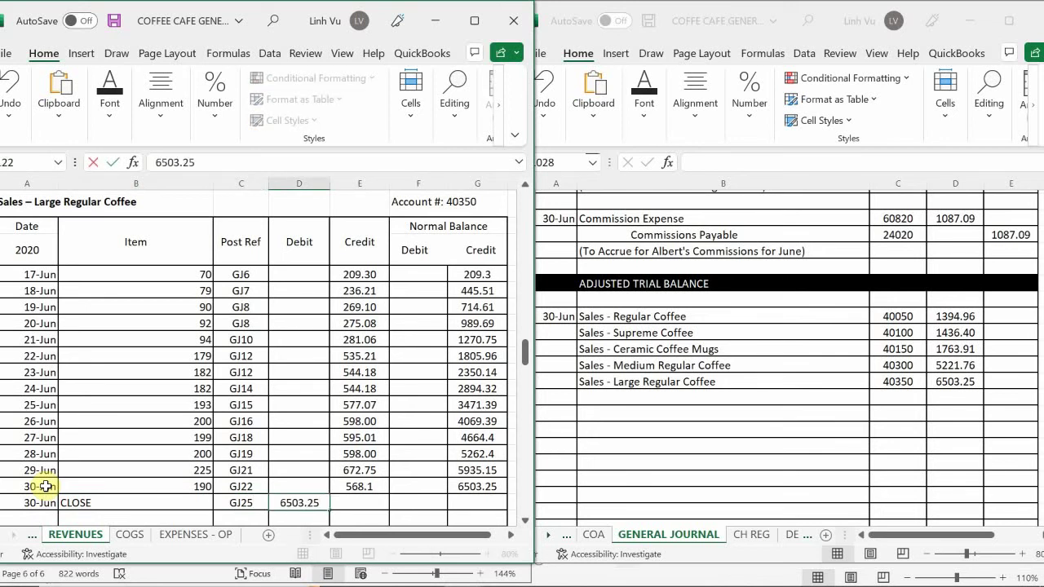
key("Return")
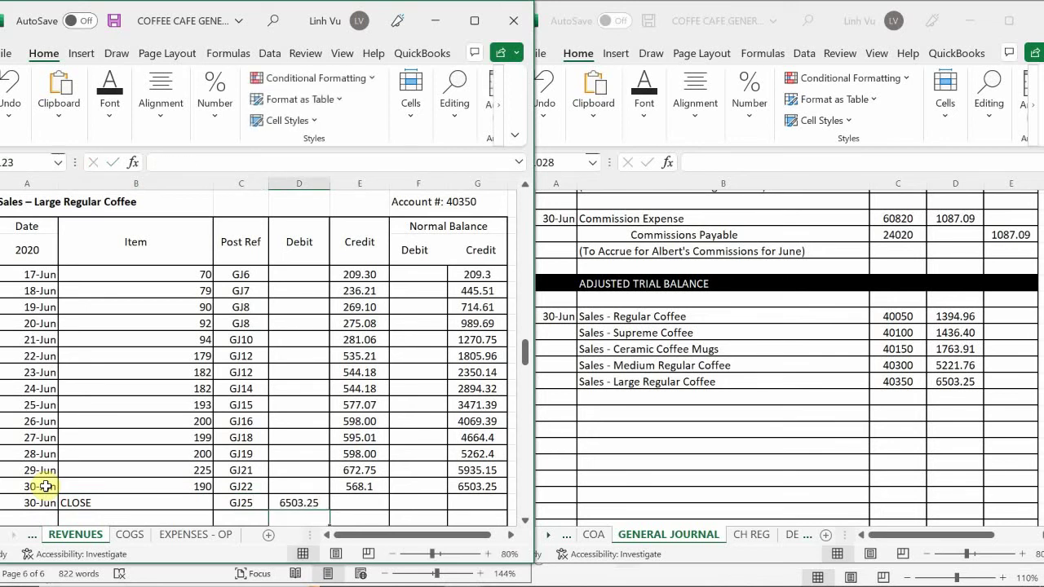
left_click(479, 487)
left_click_drag(504, 494, 509, 510)
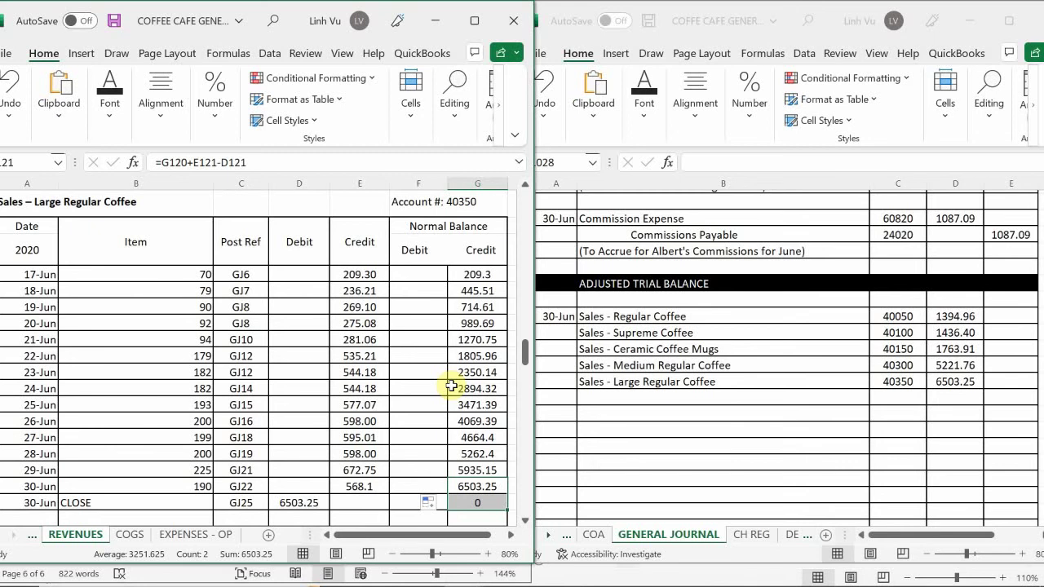
- Find the next account in the revenues ledger and add "Sales - Medium Supreme Coffee" on the next general journal row
scroll(397, 387, "down", 4)
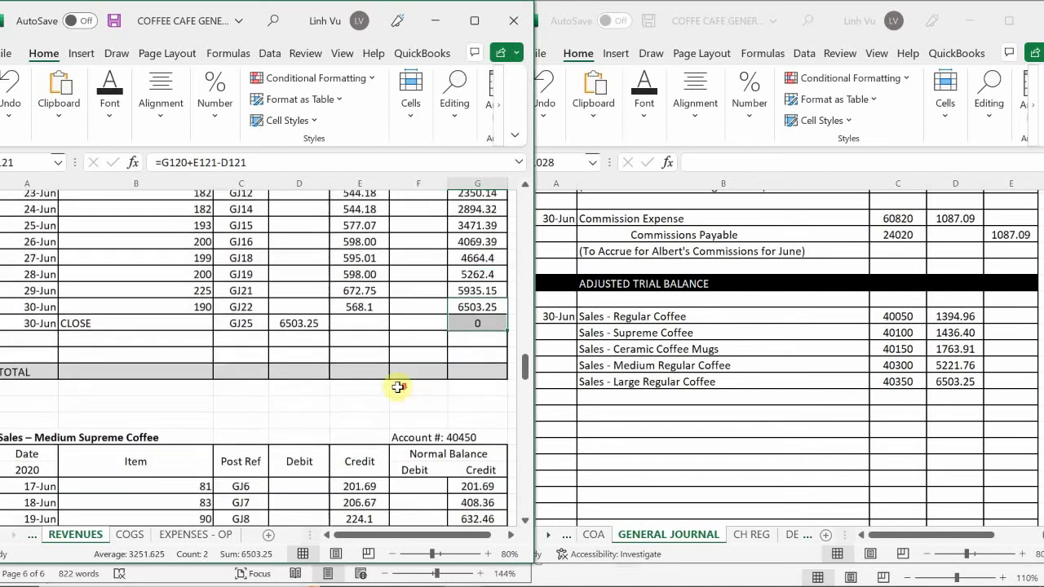
scroll(397, 387, "down", 5)
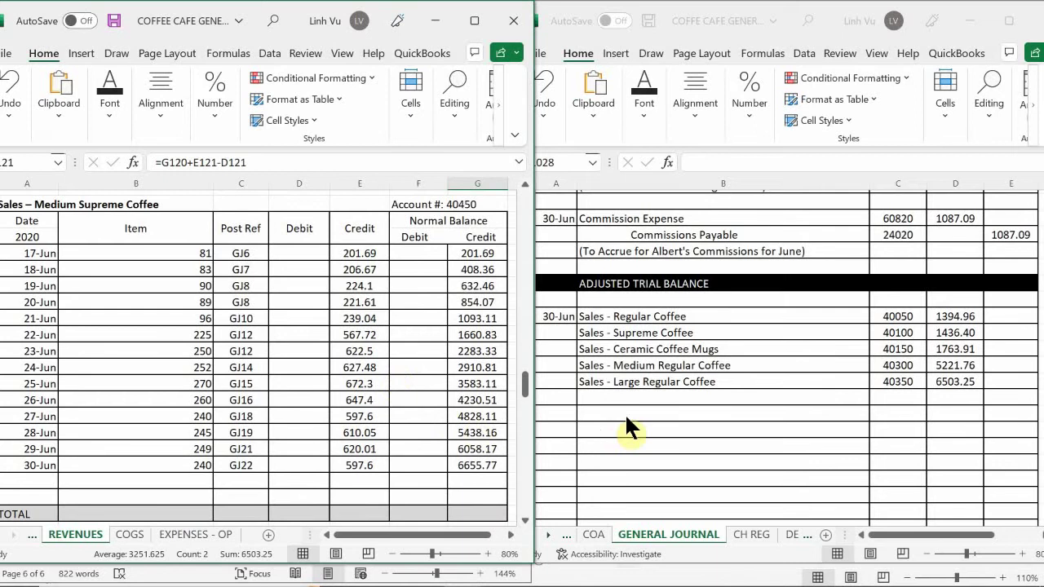
left_click(611, 395)
left_click(608, 398)
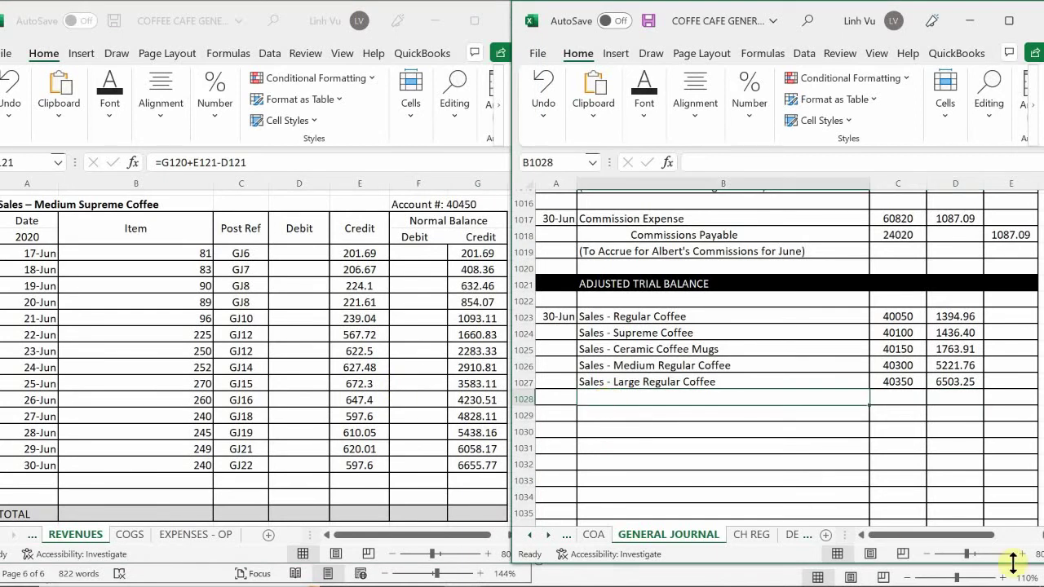
type("Sales - Me")
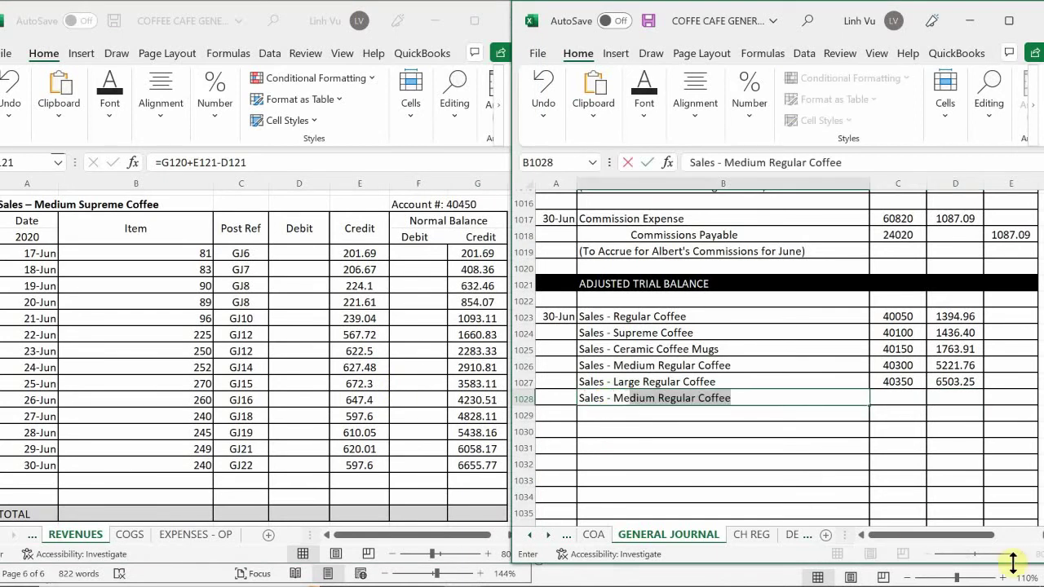
type("dium Su")
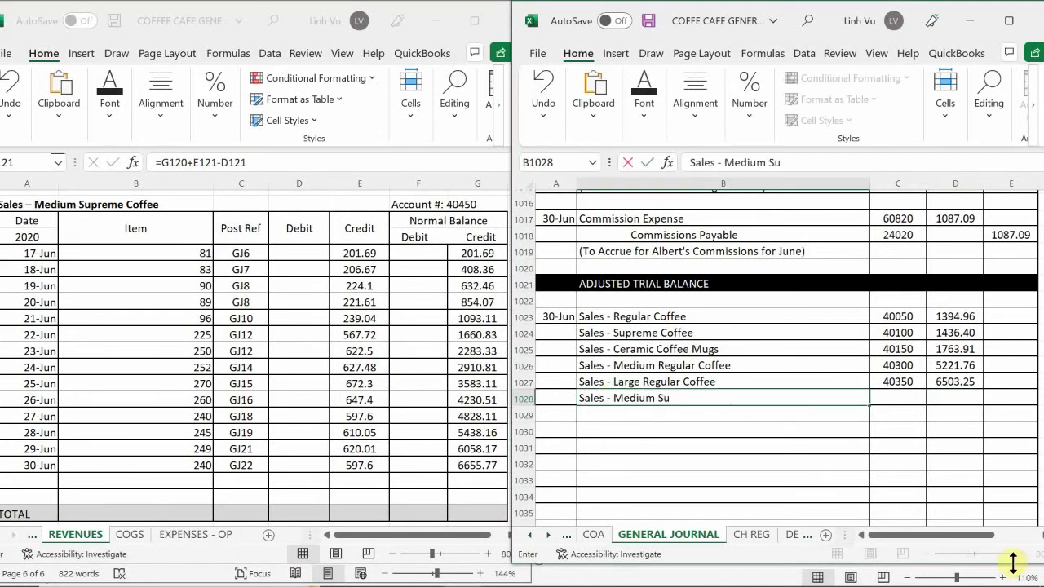
type("preme Coffee")
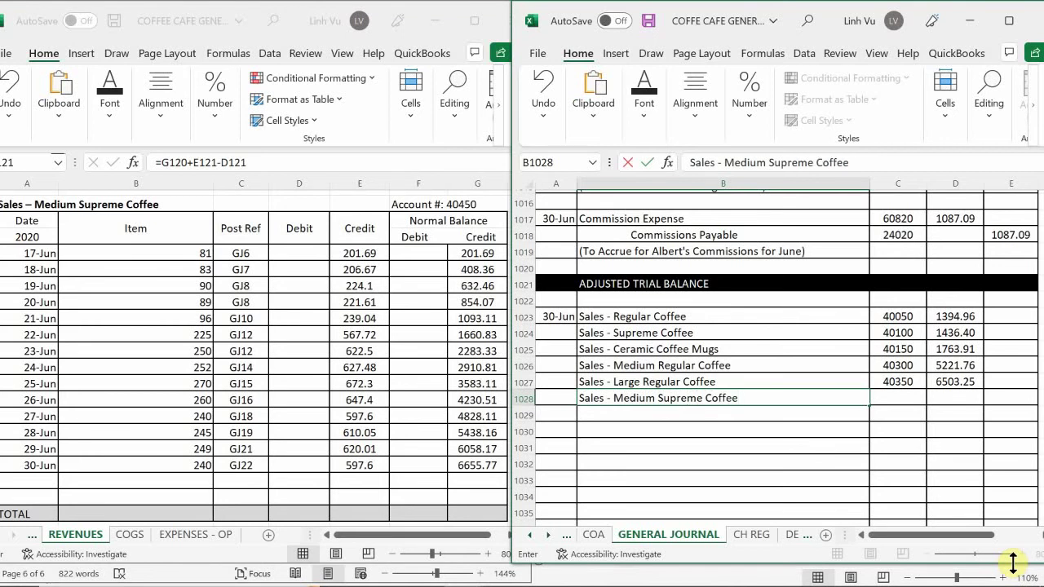
key("Tab")
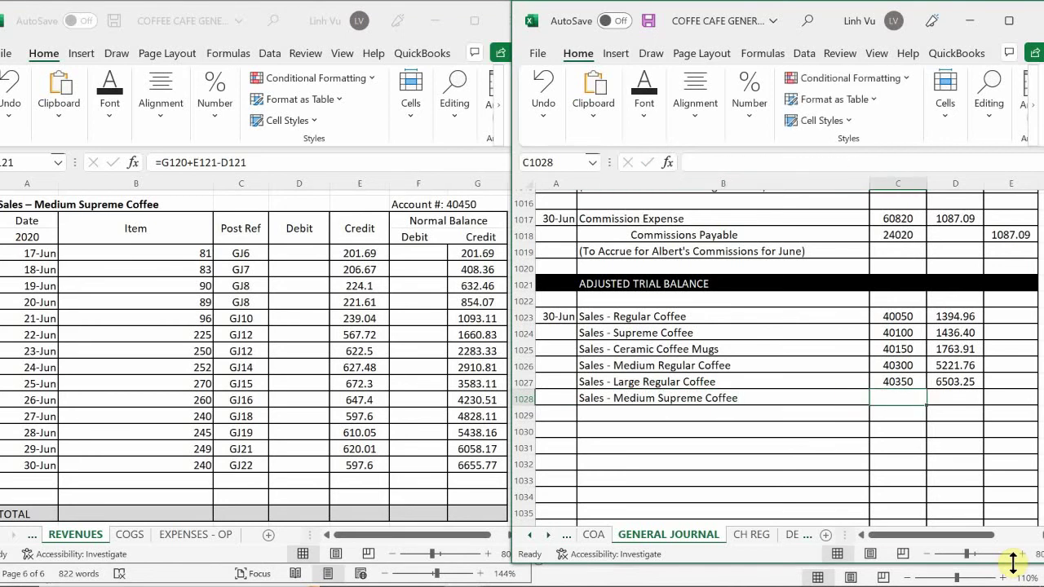
- Enter post reference 40450 and a 6655.77 debit on the journal's Medium Supreme Coffee row
type("40")
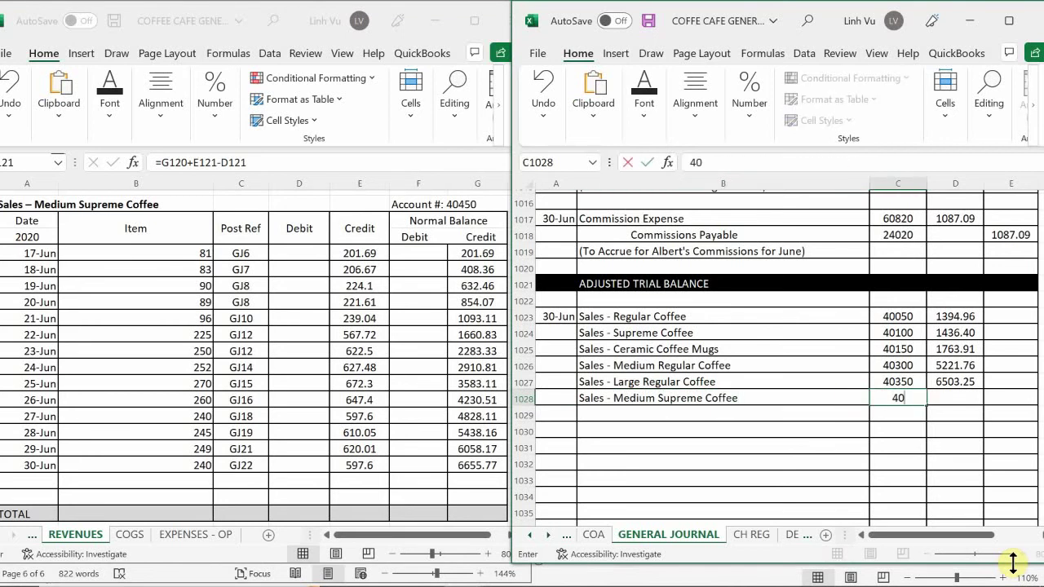
type("450")
key("Tab")
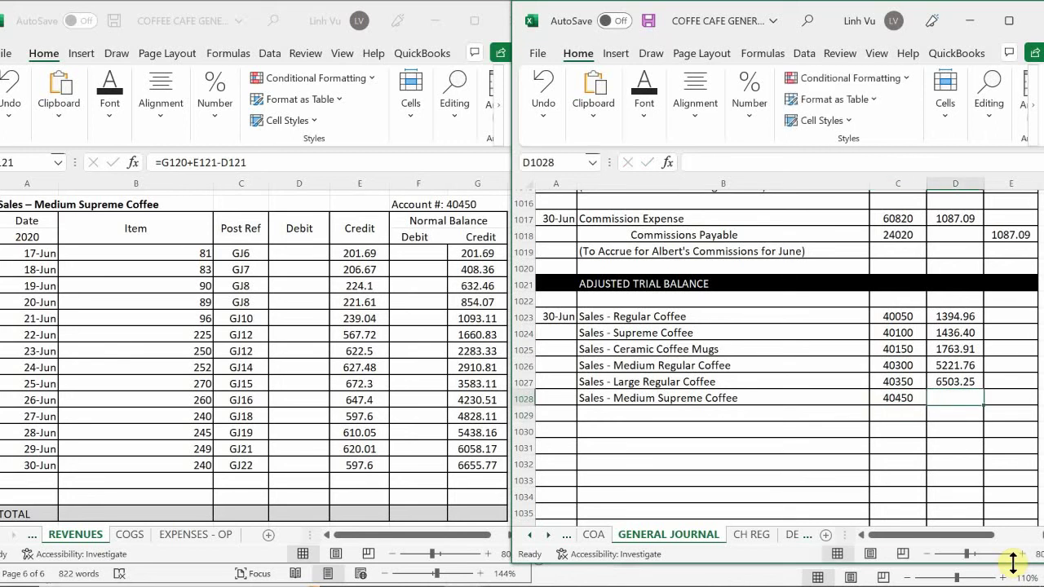
type("6655.")
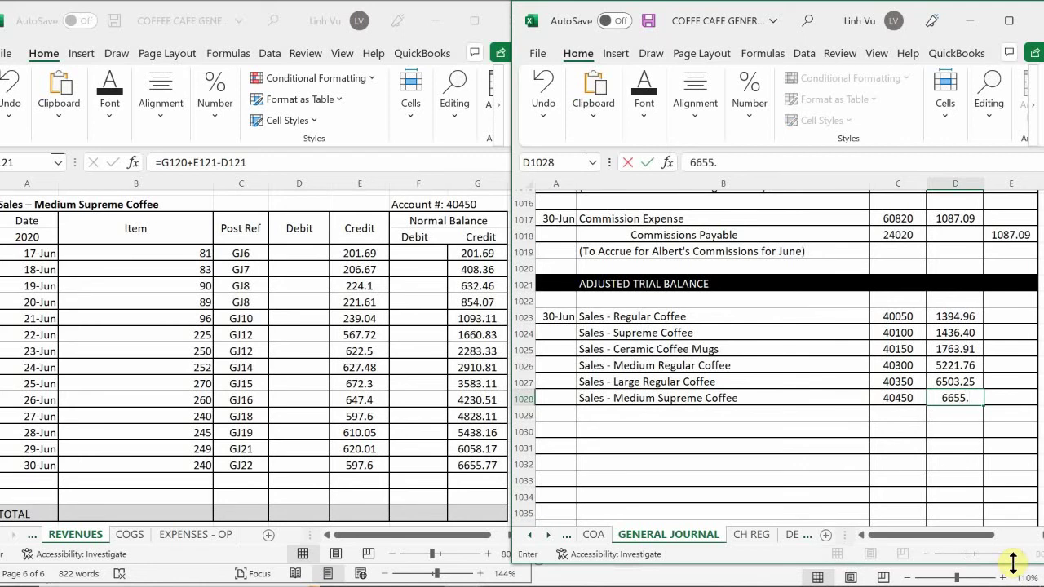
type("77")
key("Return")
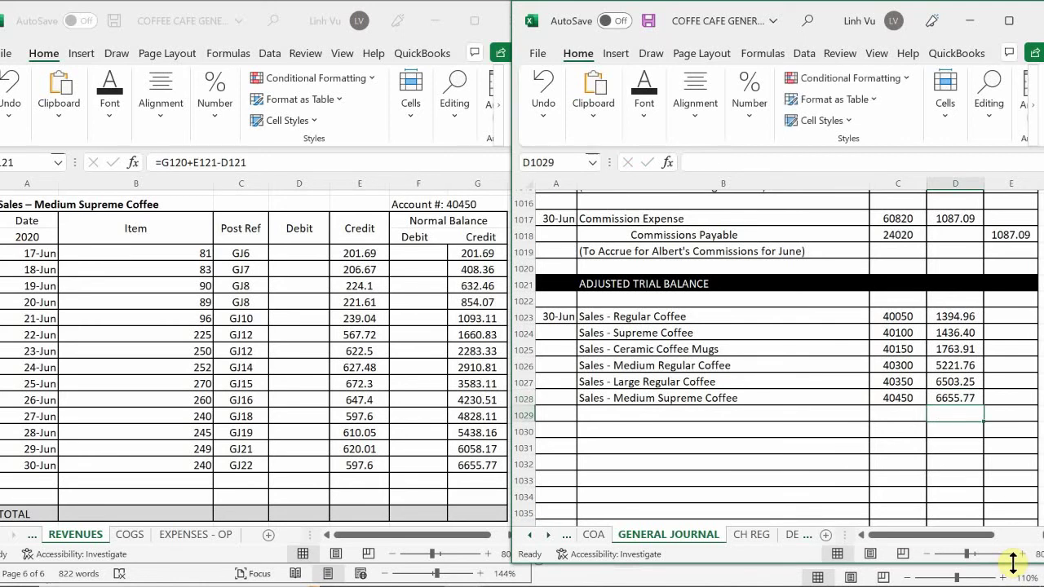
- Start the closing row in the Sales – Medium Supreme Coffee ledger with date 6/30, item CLOSE and post reference GJ25
left_click(23, 483)
type("6/")
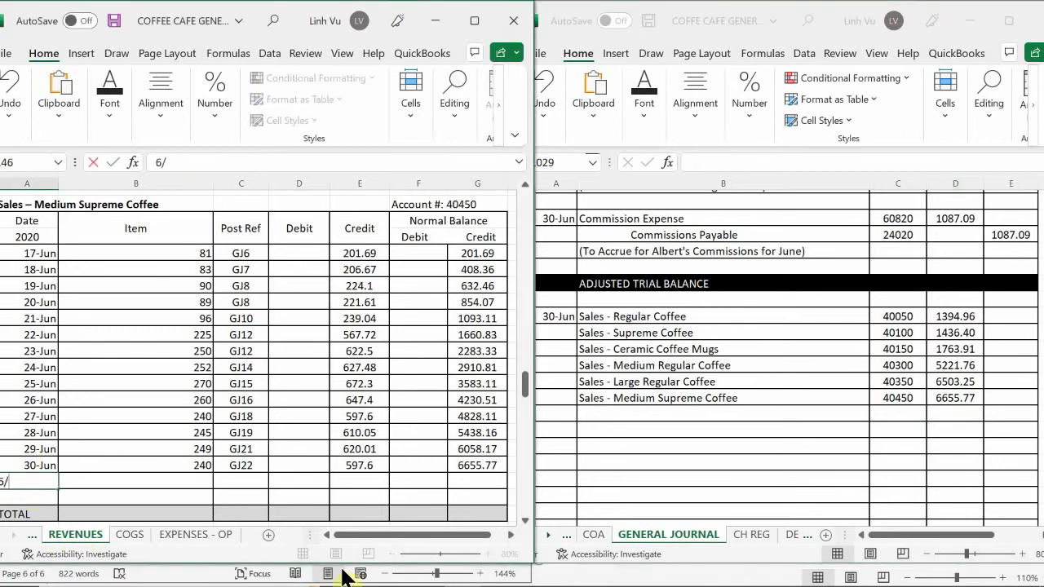
type("30")
key("Tab")
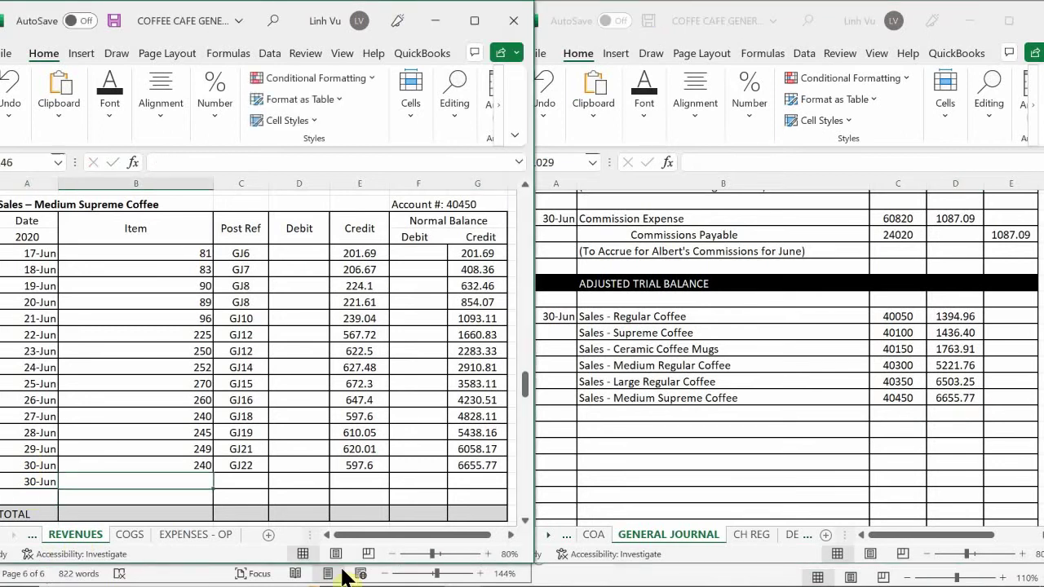
type("CLOSE")
key("Tab")
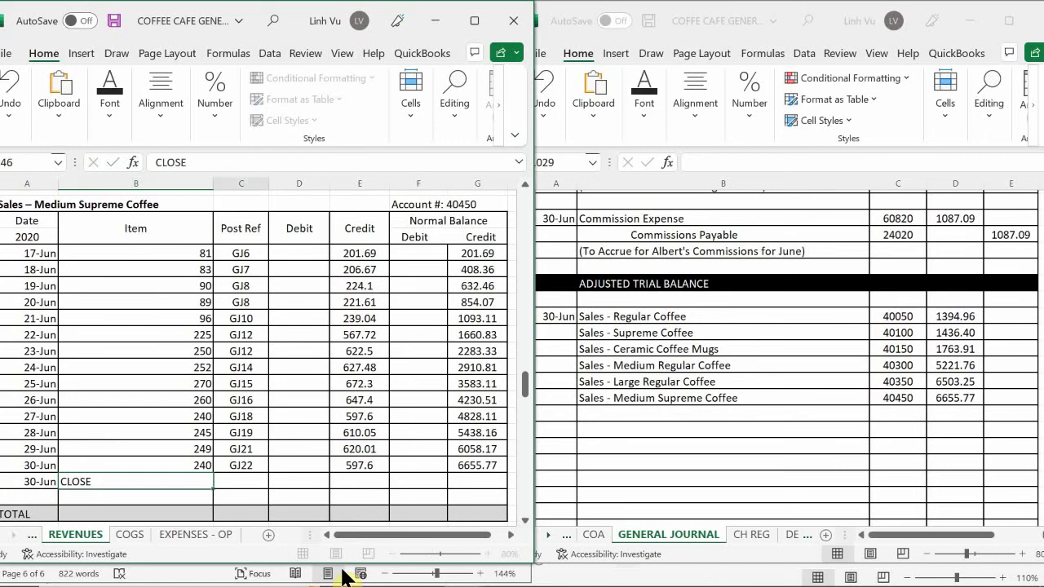
type("GK")
key("BackSpace")
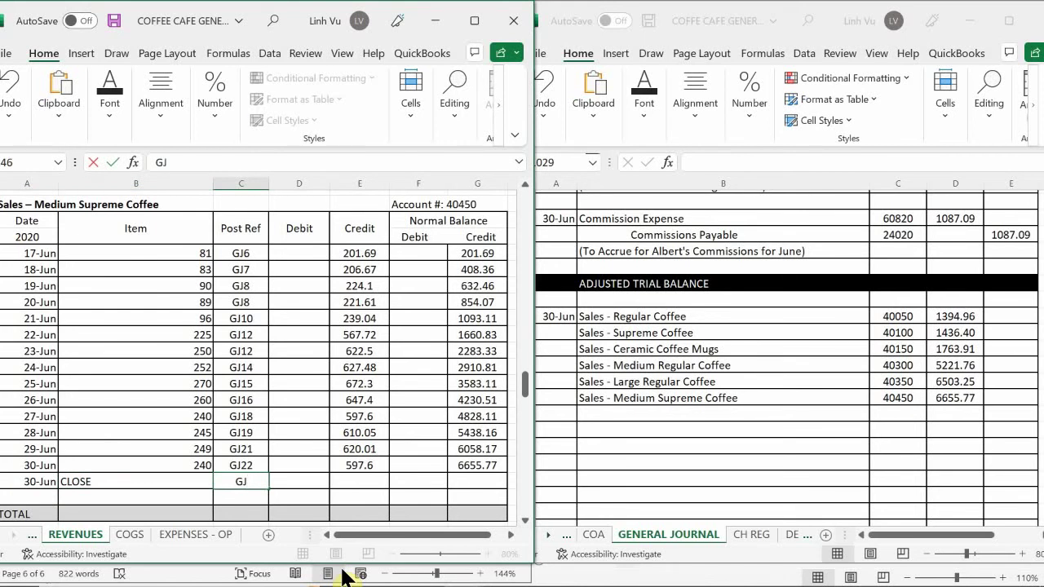
type("J25")
key("Tab")
- Enter a 6655.77 debit on the Medium Supreme Coffee CLOSE row and extend the running credit balance formula down to that row
type("6655.77")
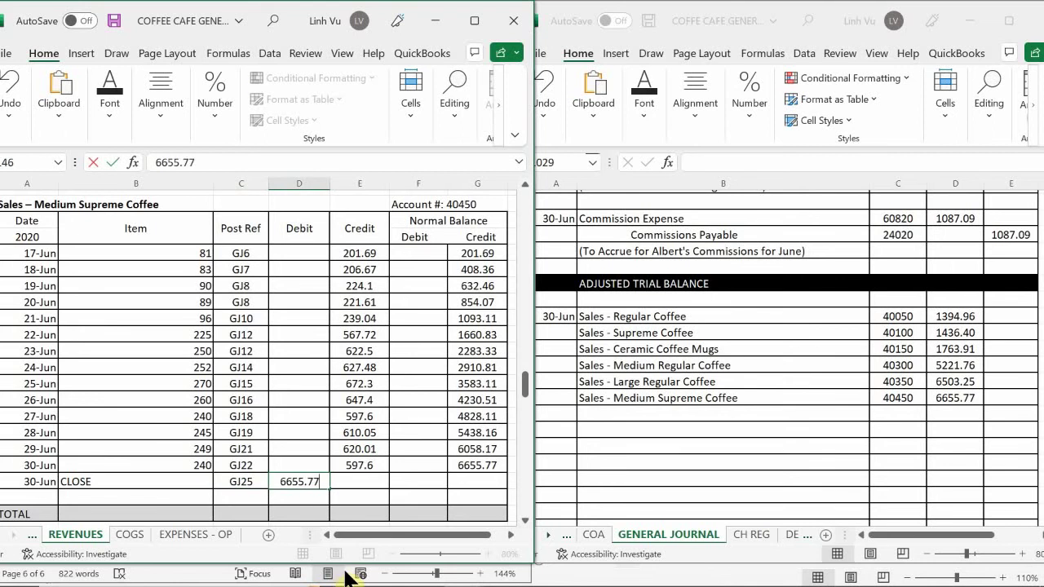
key("Return")
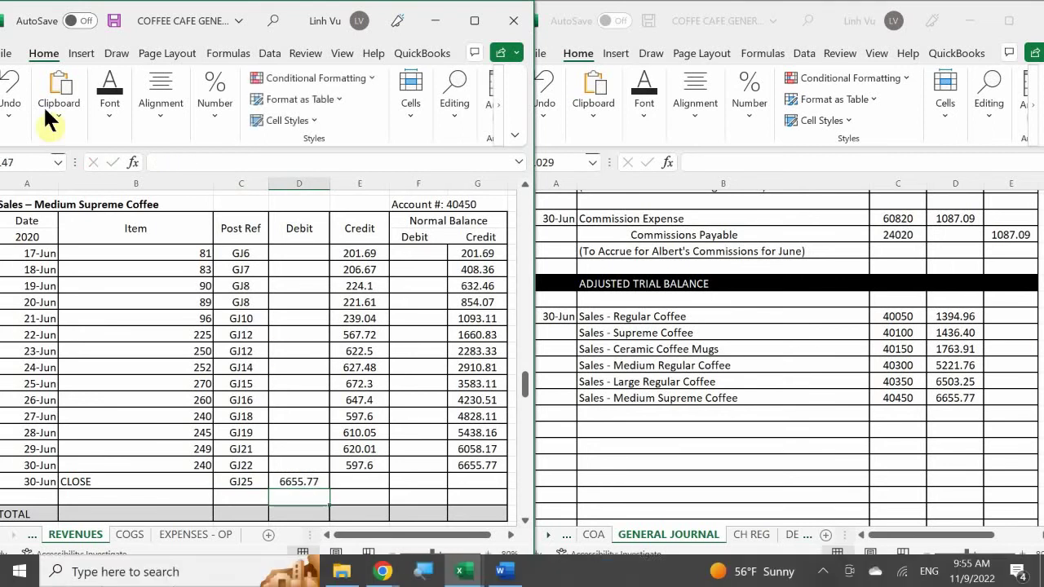
left_click(475, 465)
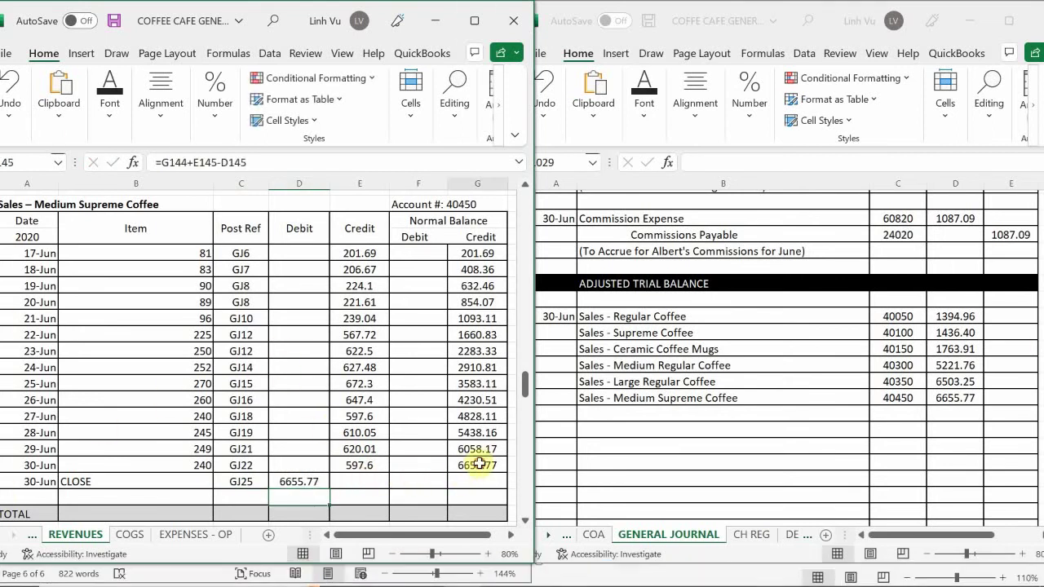
left_click_drag(507, 474, 506, 484)
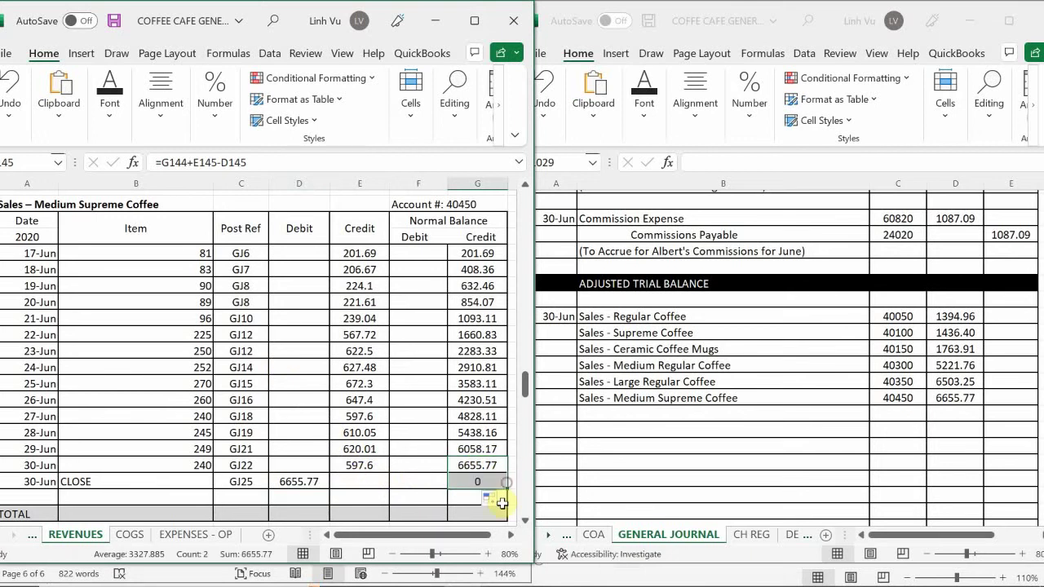
- Find the next account in the revenues ledger and add "Sales - Large Supreme Coffee" on the next general journal row
left_click(398, 383)
scroll(398, 383, "down", 6)
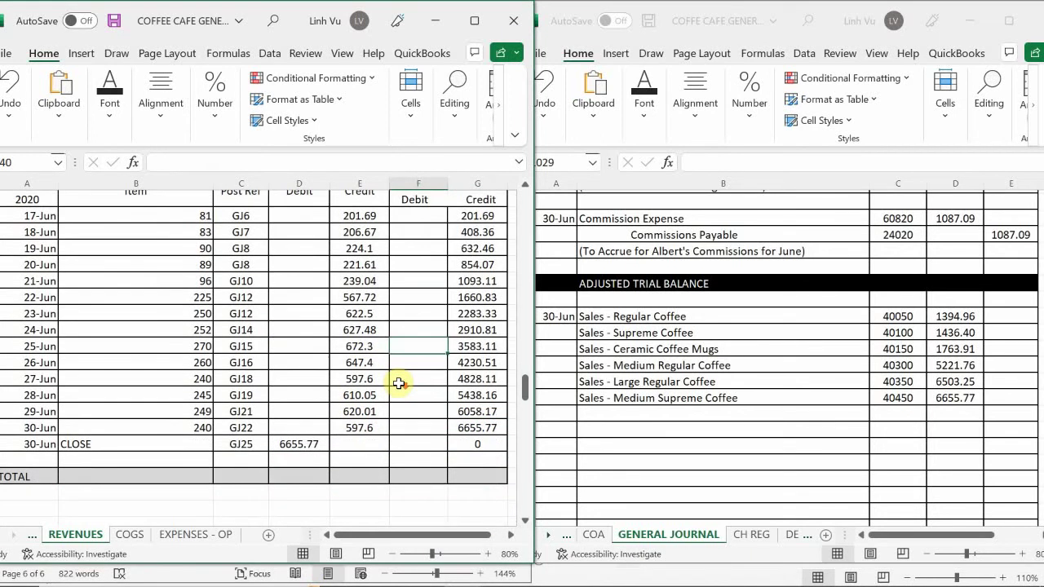
scroll(398, 390, "down", 1)
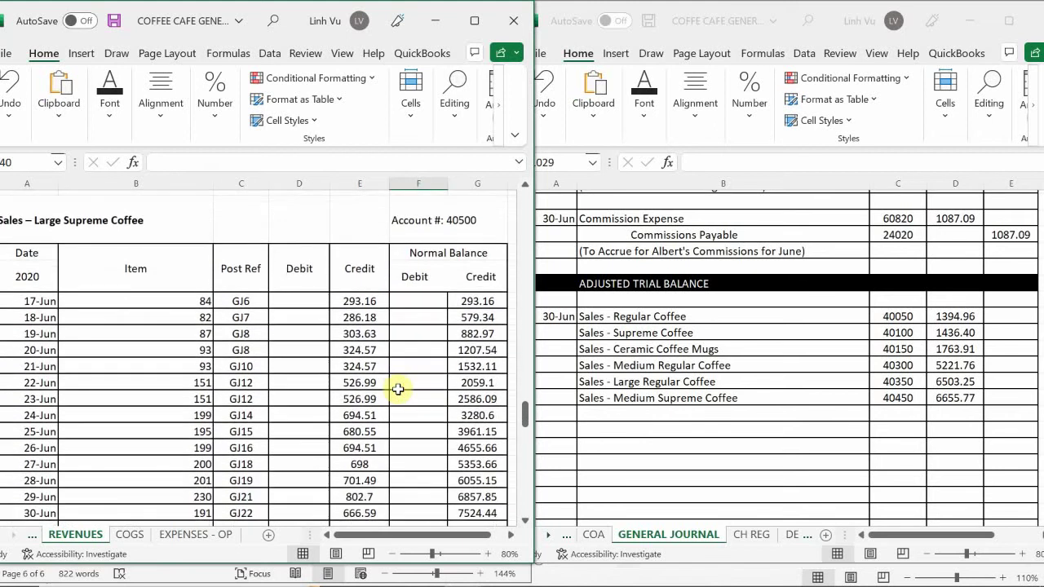
scroll(397, 389, "down", 1)
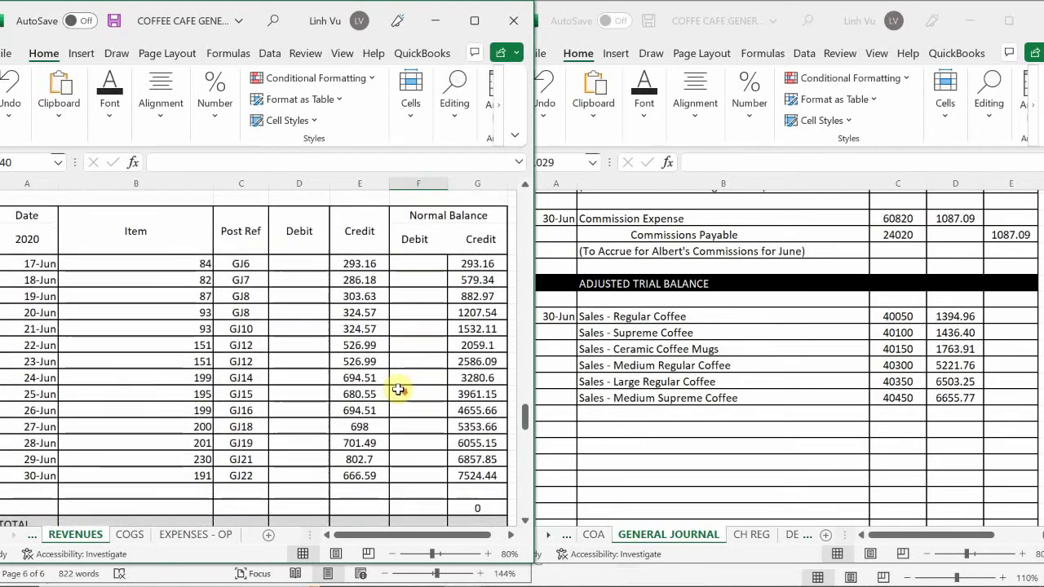
left_click(616, 416)
left_click(615, 416)
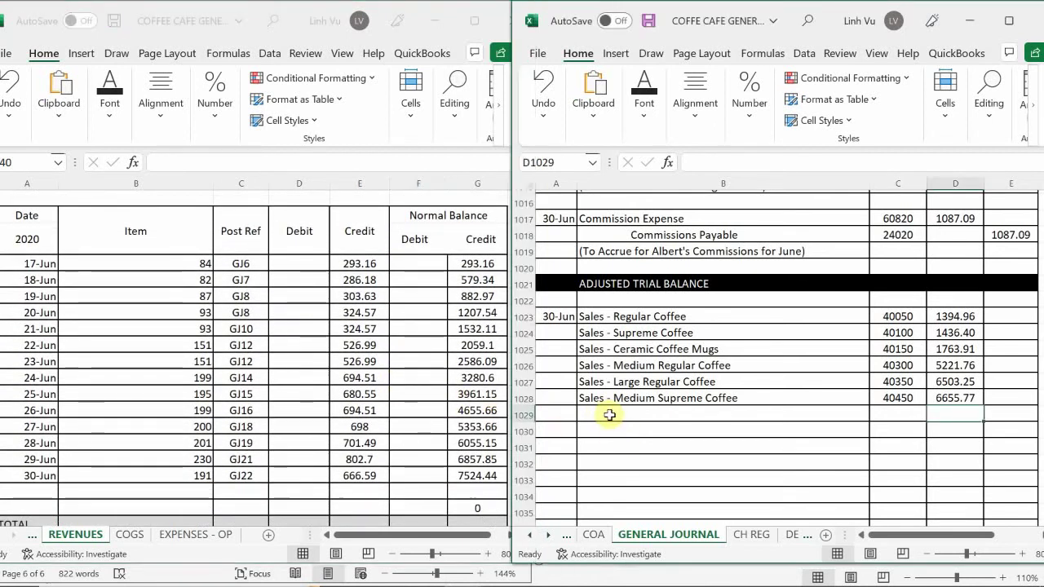
type("Sale")
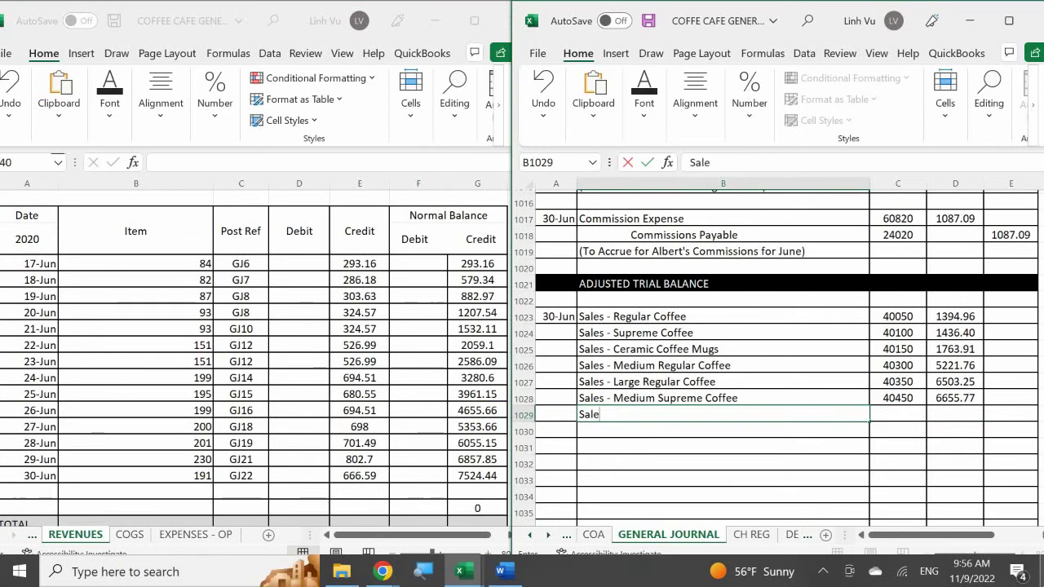
type("s - Large ")
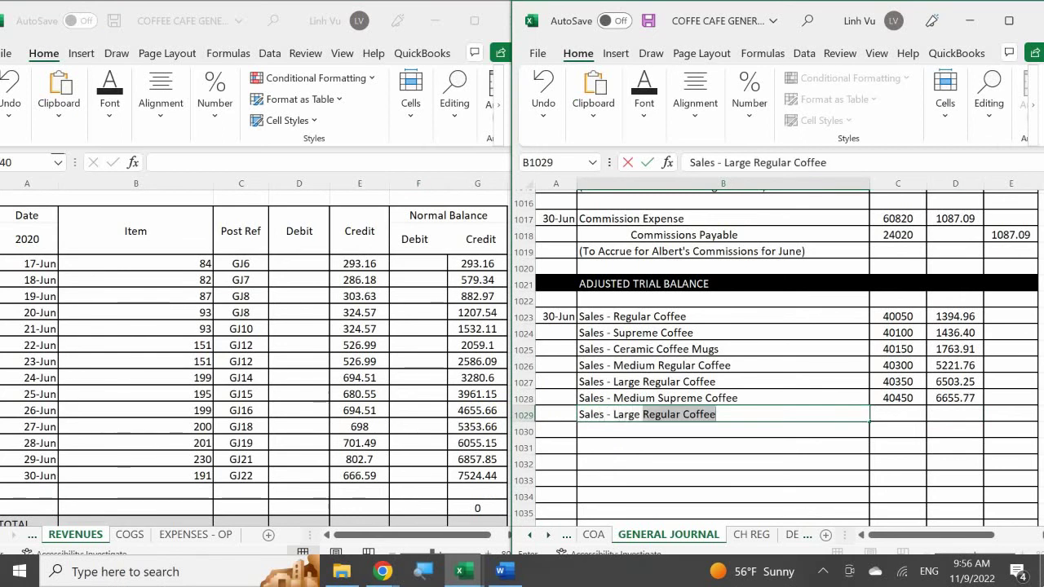
type("Supreme")
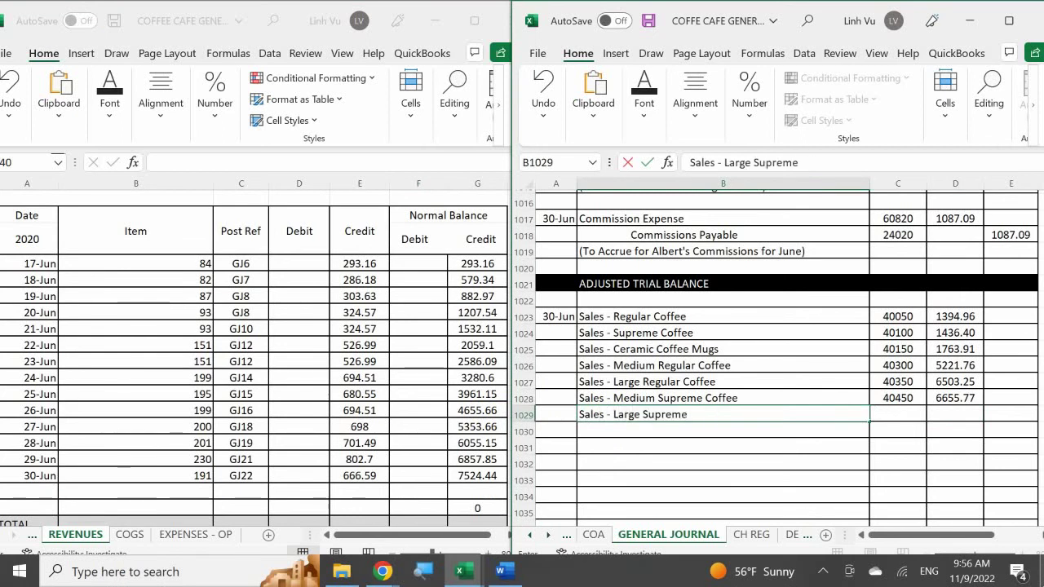
type(" Coffee")
key("Tab")
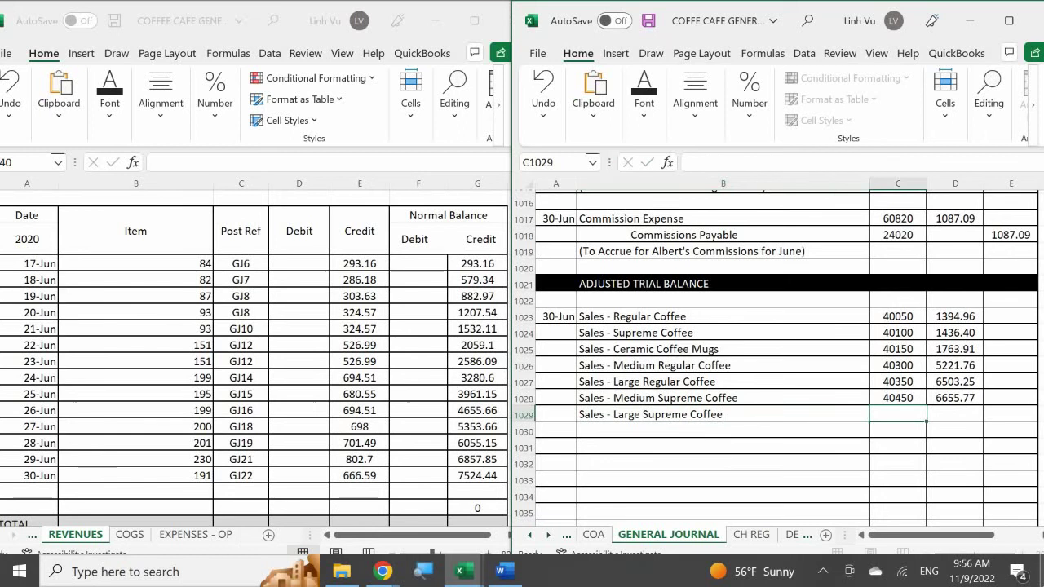
- Enter post reference 40500 and a 7524.44 debit on the journal's Large Supreme Coffee row
type("40500")
key("Tab")
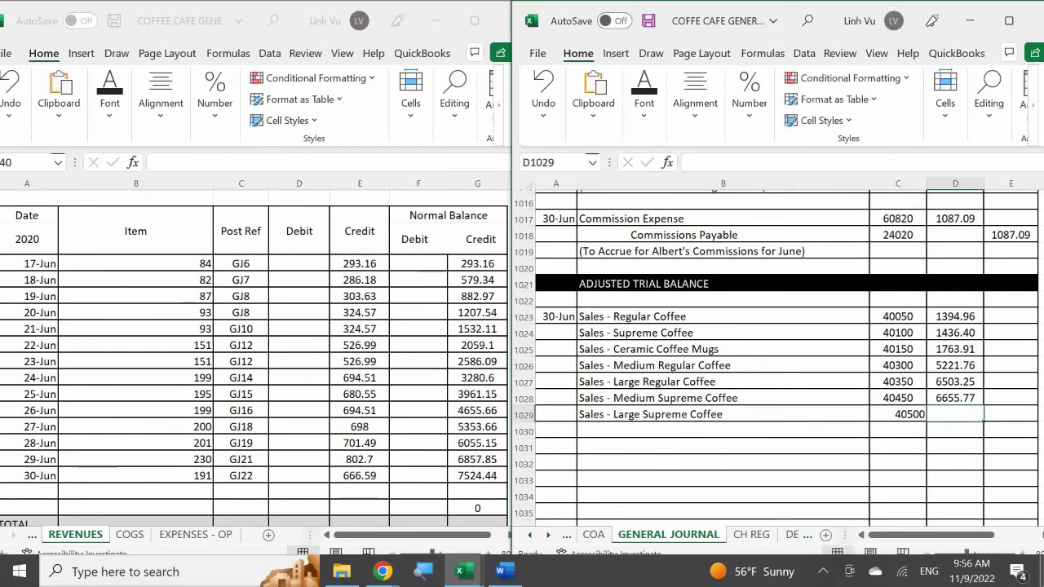
type("7524.44")
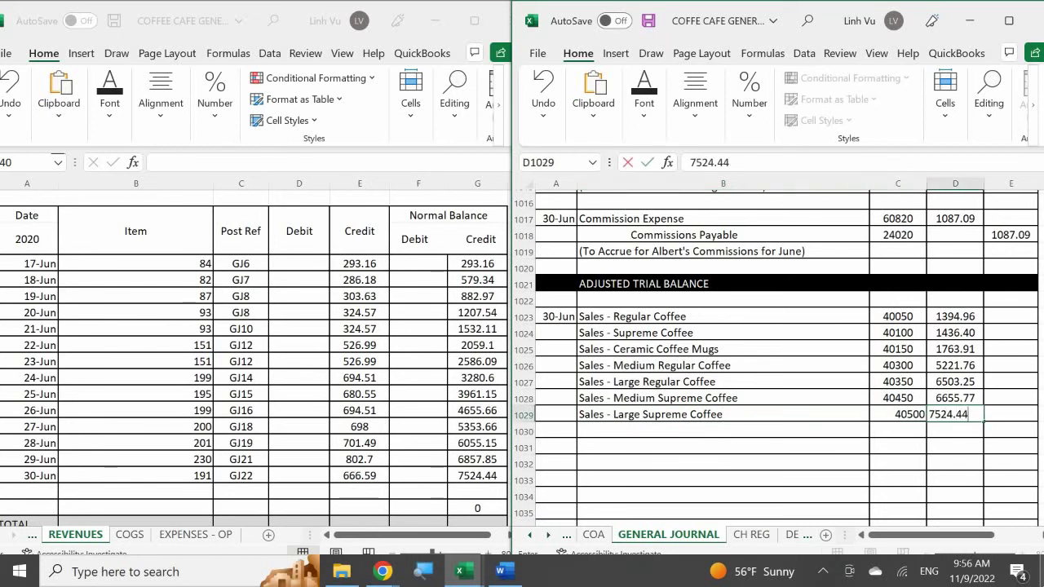
key("Return")
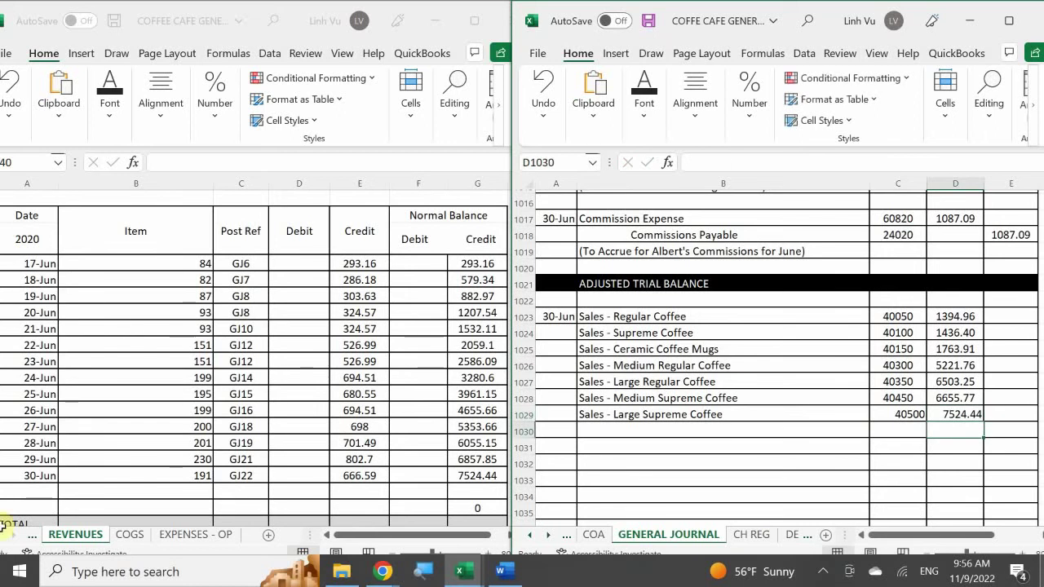
- Start the closing row in the Sales – Large Supreme Coffee ledger with date 6/30, item CLOSE and post reference GJ25
left_click(41, 491)
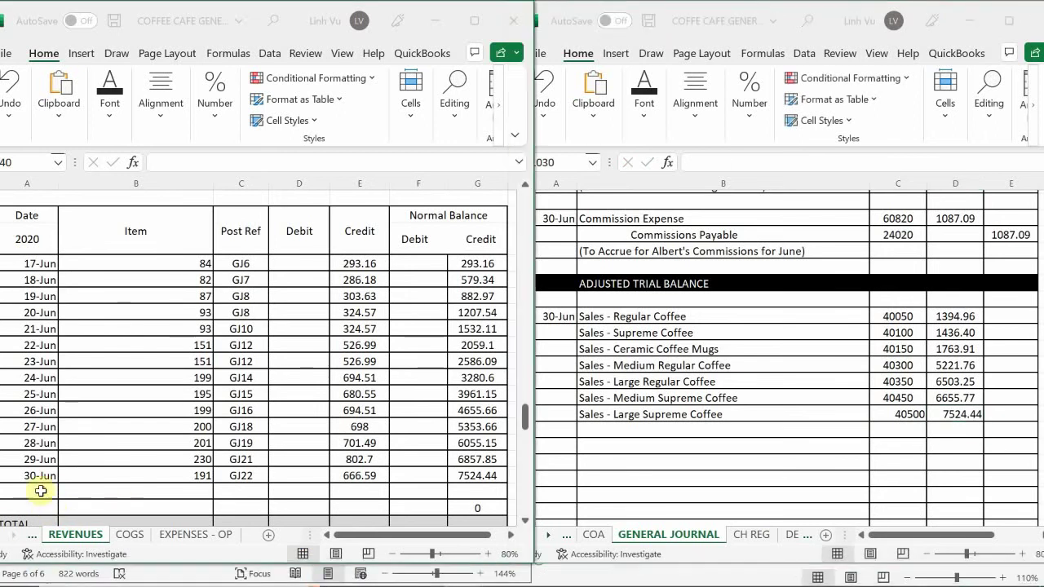
type("6/30")
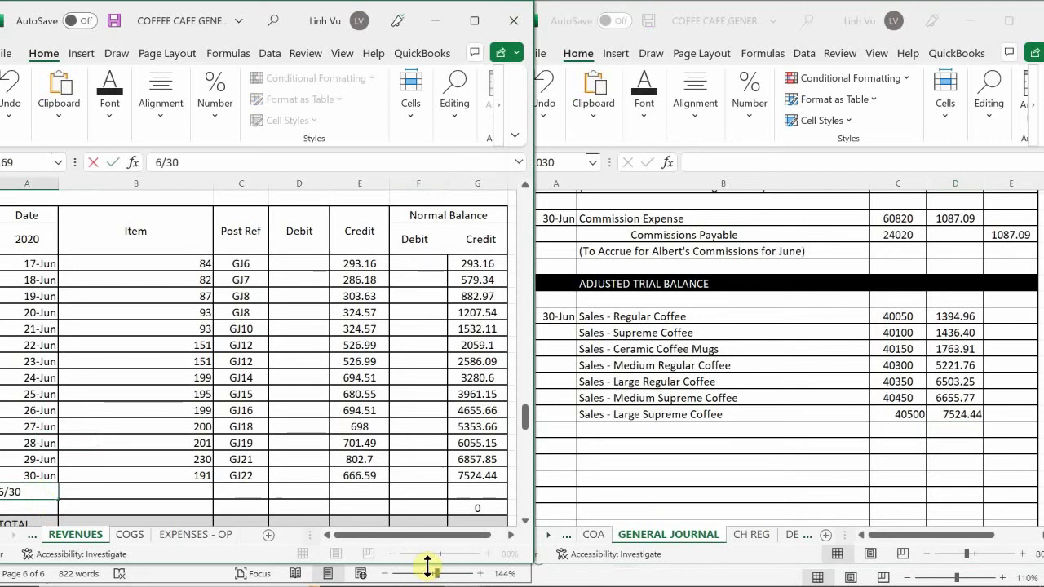
key("Tab")
type("C")
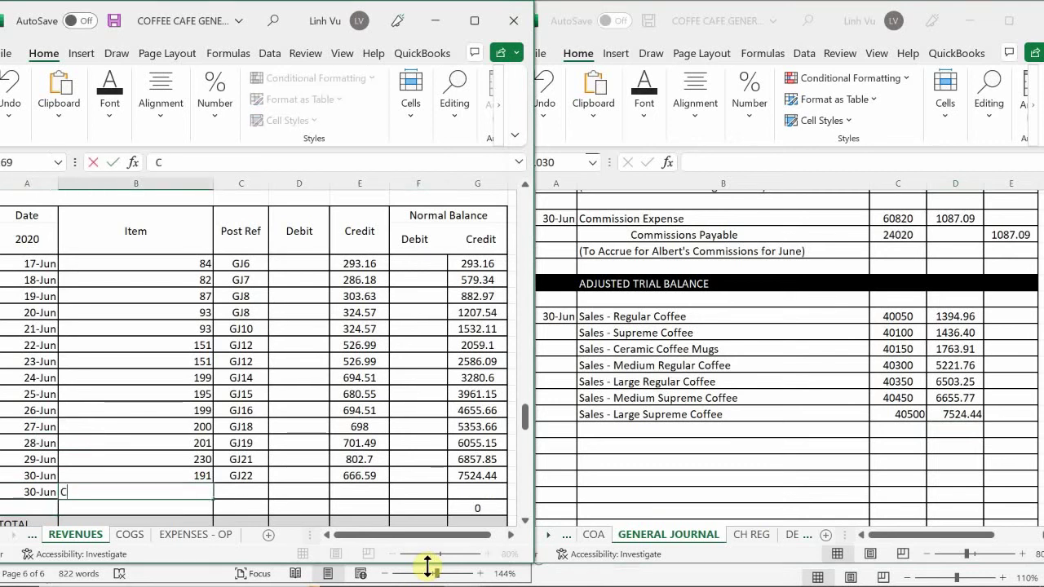
key("BackSpace")
type("LOSE")
key("Tab")
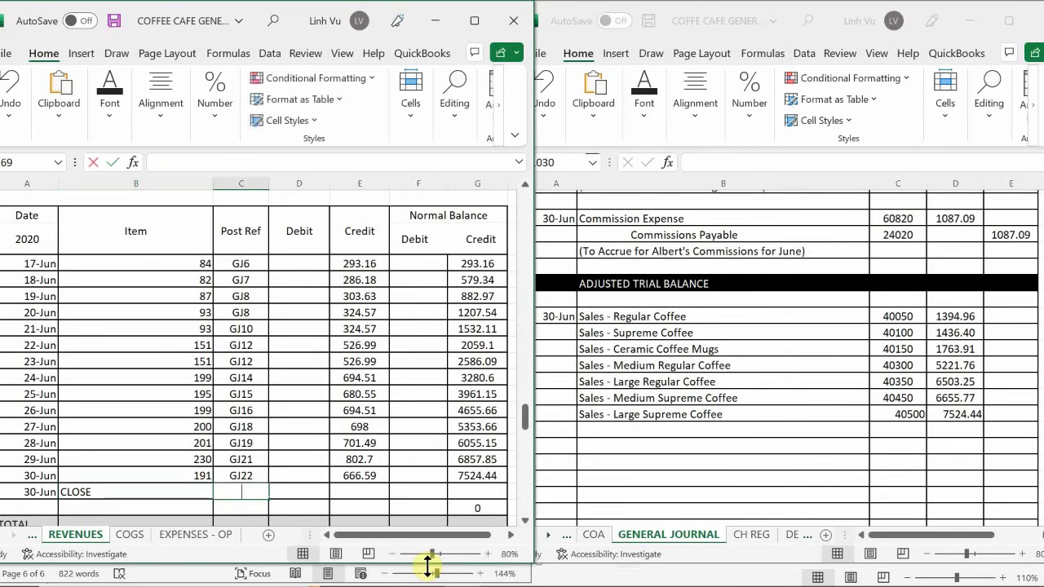
type("GJ")
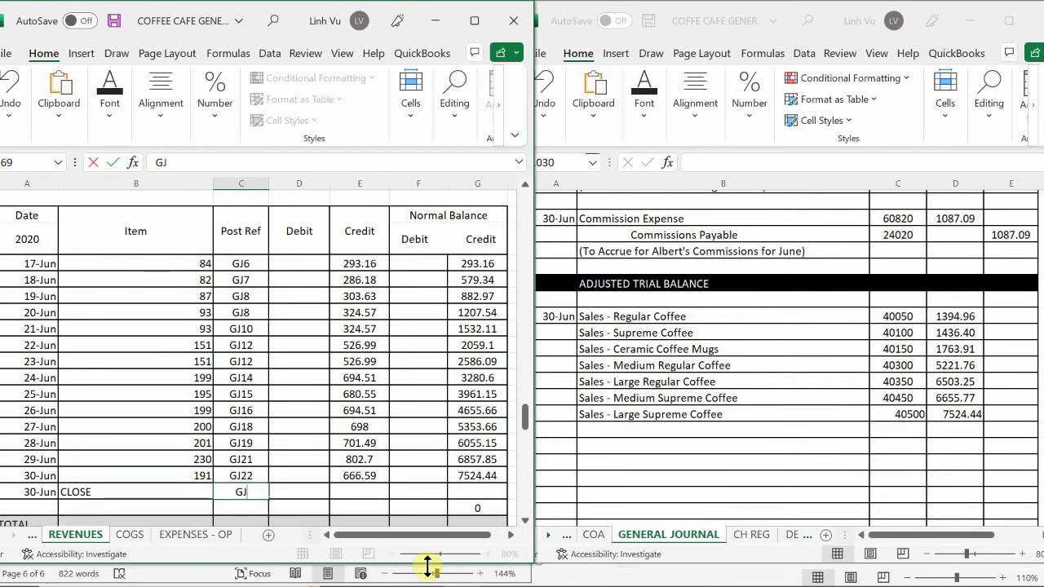
type("25")
key("Tab")
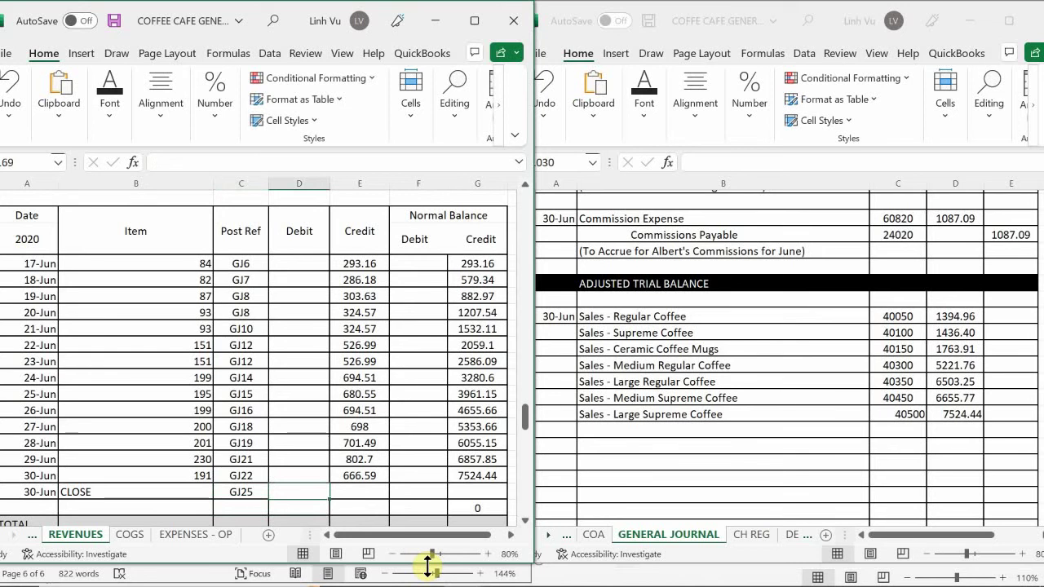
- Enter a 7524.44 debit on the Large Supreme Coffee CLOSE row and extend the running credit balance formula down to that row
type("75")
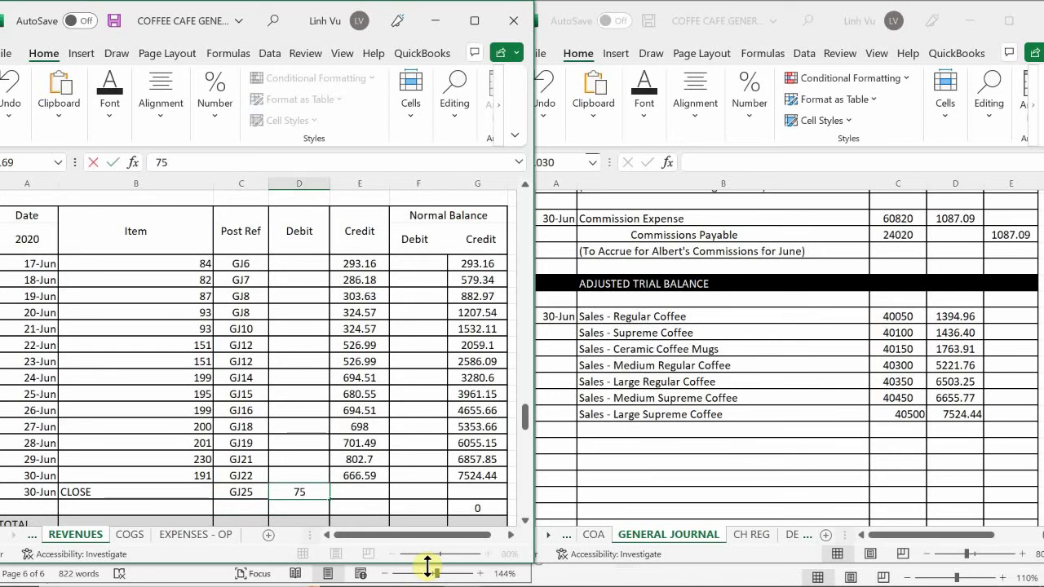
type("24.44")
key("Return")
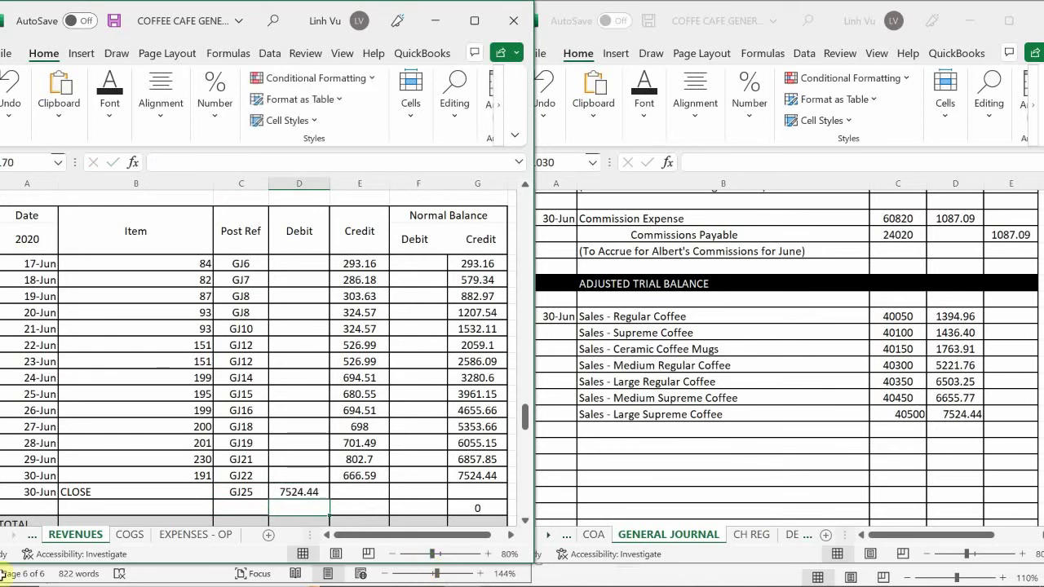
left_click(487, 476)
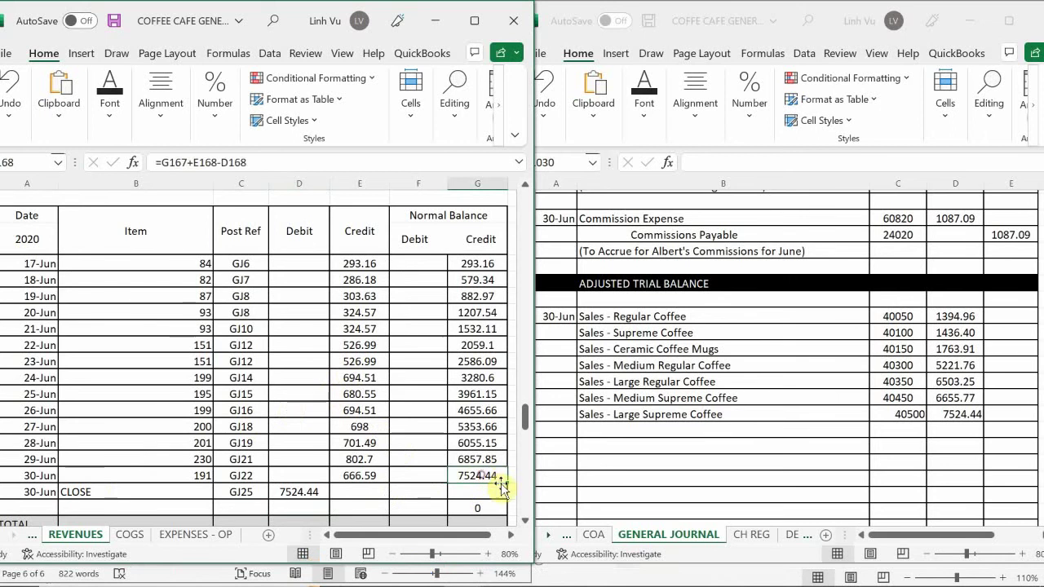
left_click_drag(502, 487, 503, 497)
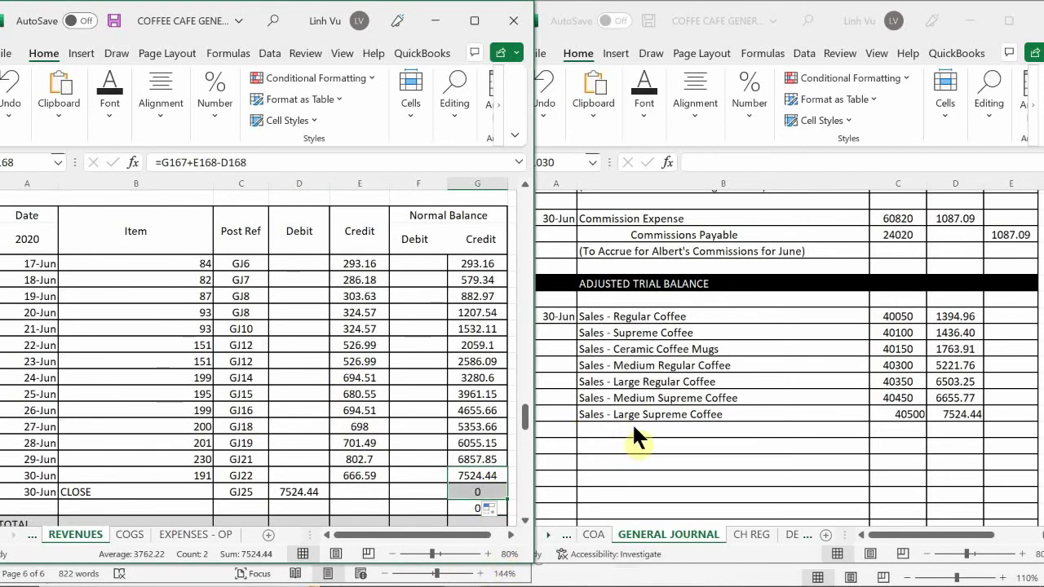
- Examine the Sales Returns & Allowances, Sales Discount and Delivery Income ledgers to find the next revenue account with a credit balance
left_click(397, 377)
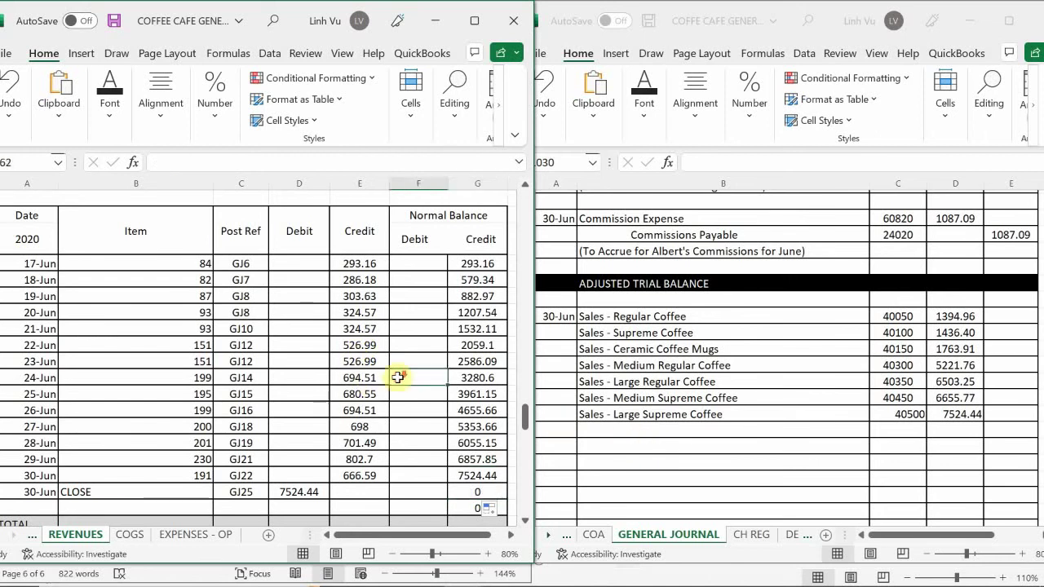
scroll(397, 378, "down", 5)
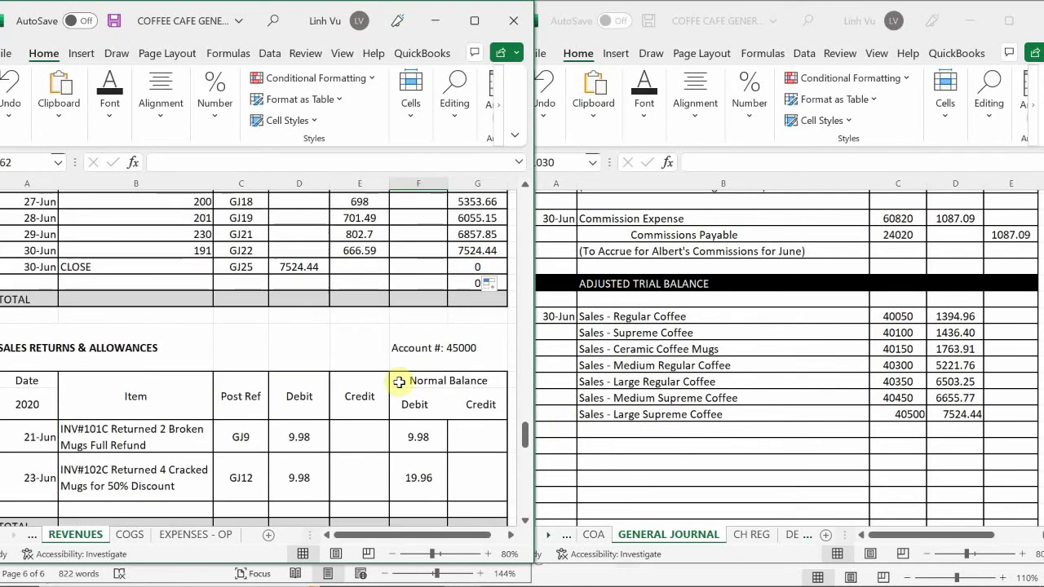
scroll(398, 381, "down", 3)
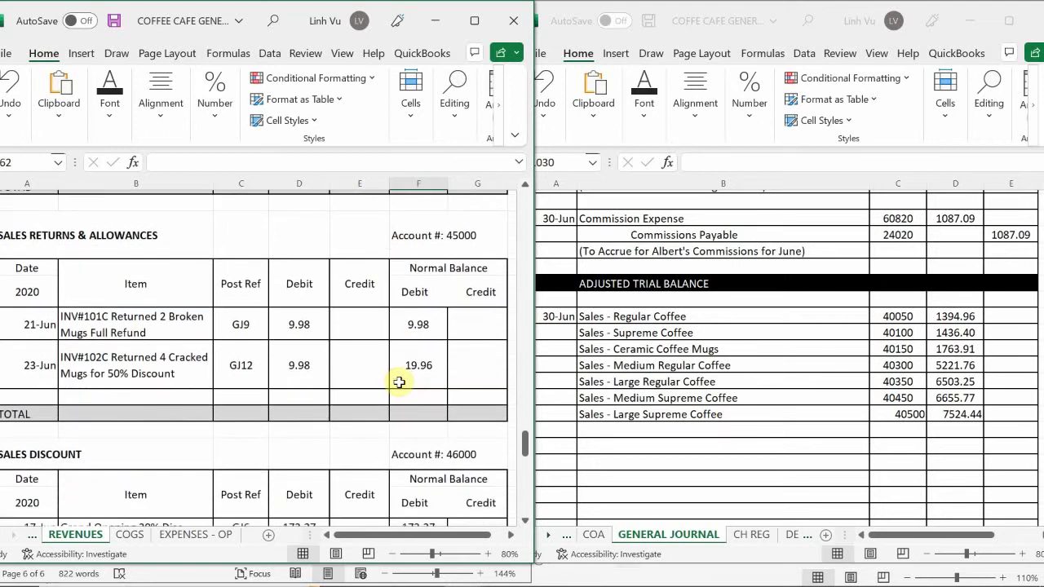
scroll(399, 382, "up", 1)
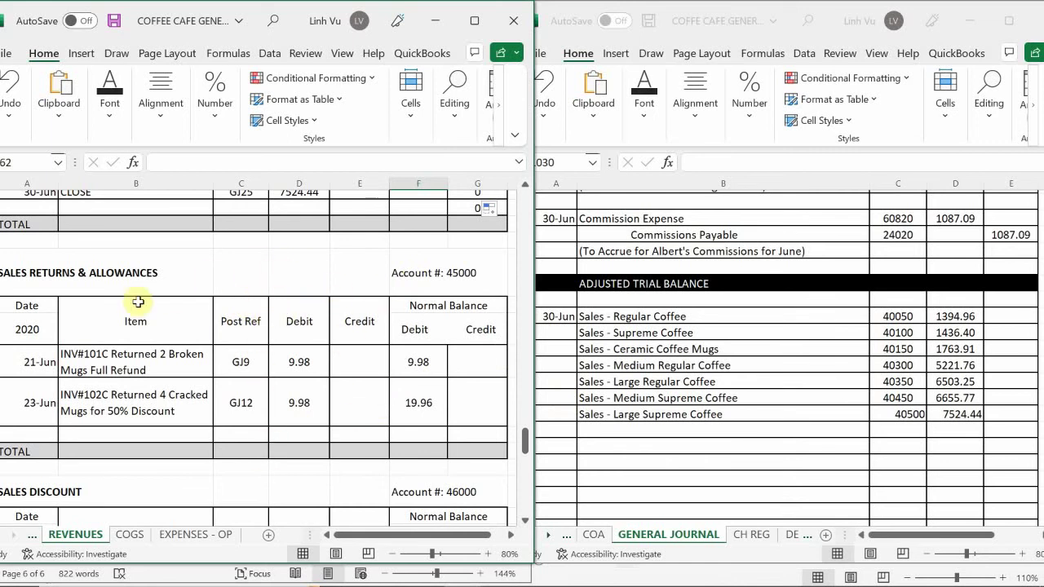
scroll(301, 359, "down", 5)
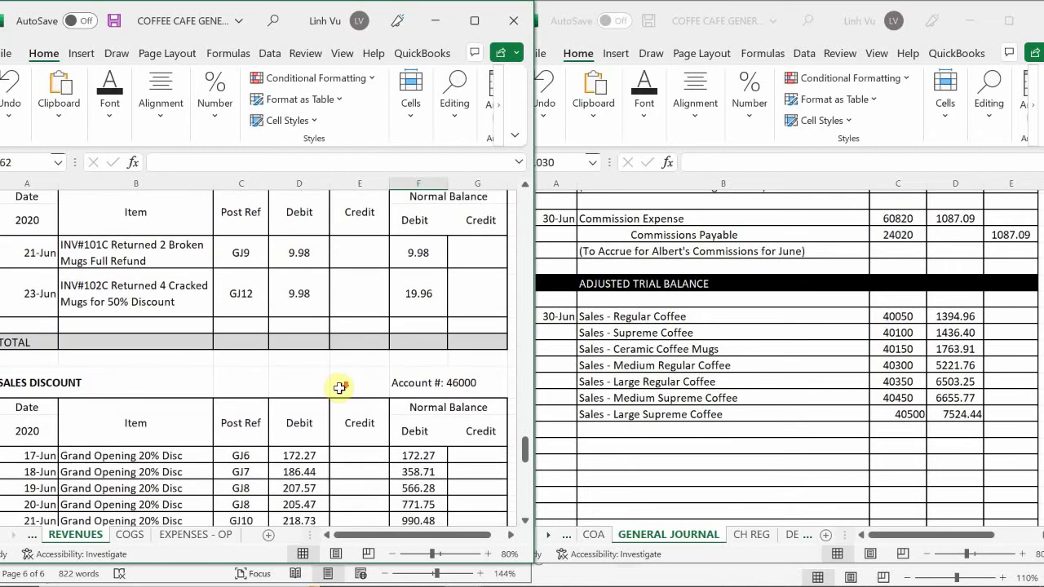
scroll(275, 324, "down", 5)
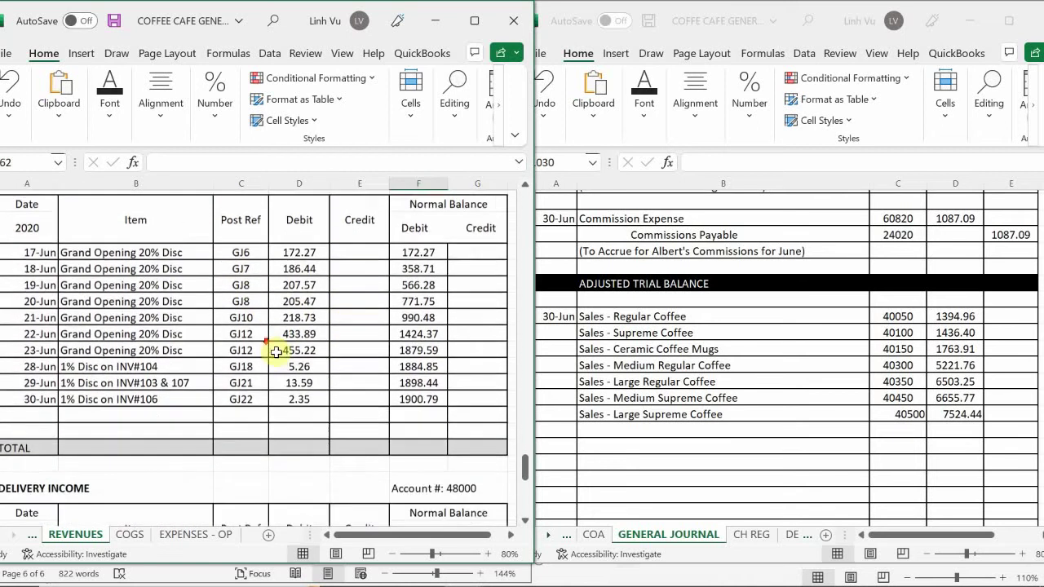
scroll(349, 383, "down", 3)
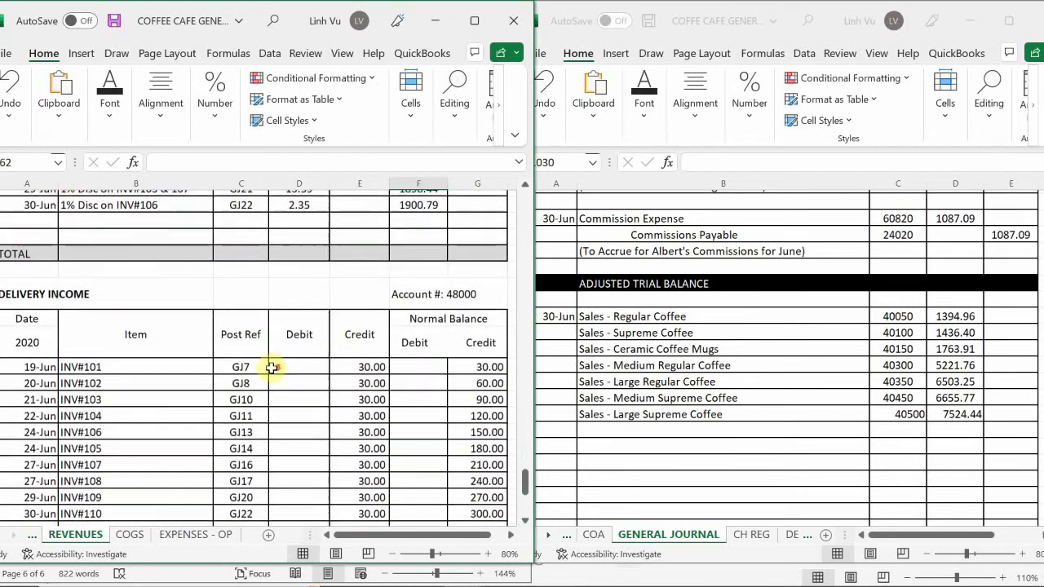
scroll(271, 369, "down", 1)
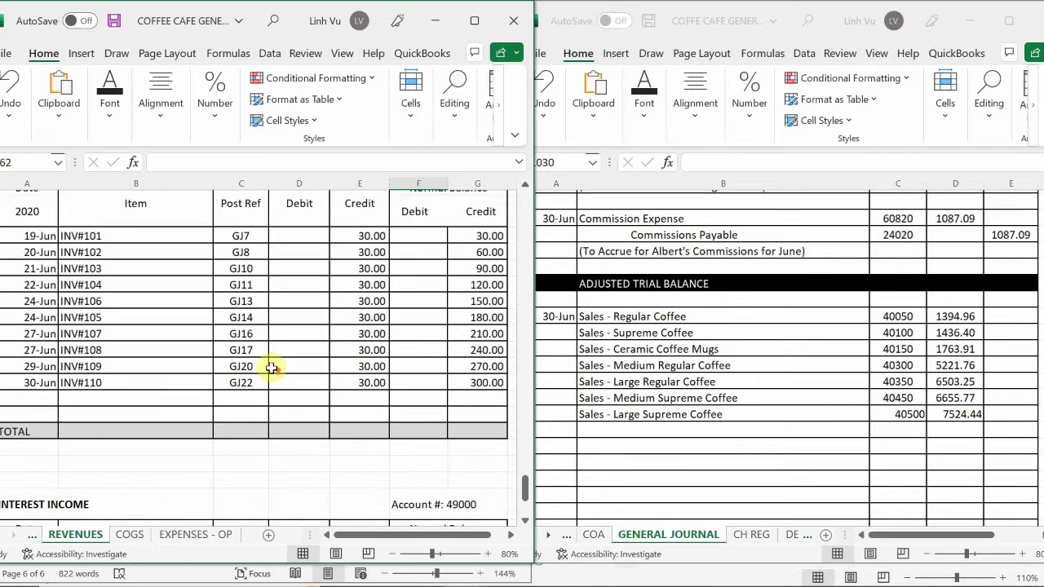
scroll(271, 368, "up", 1)
- Add "Delivery Income" with post reference 48000 on the next general journal row
left_click(619, 433)
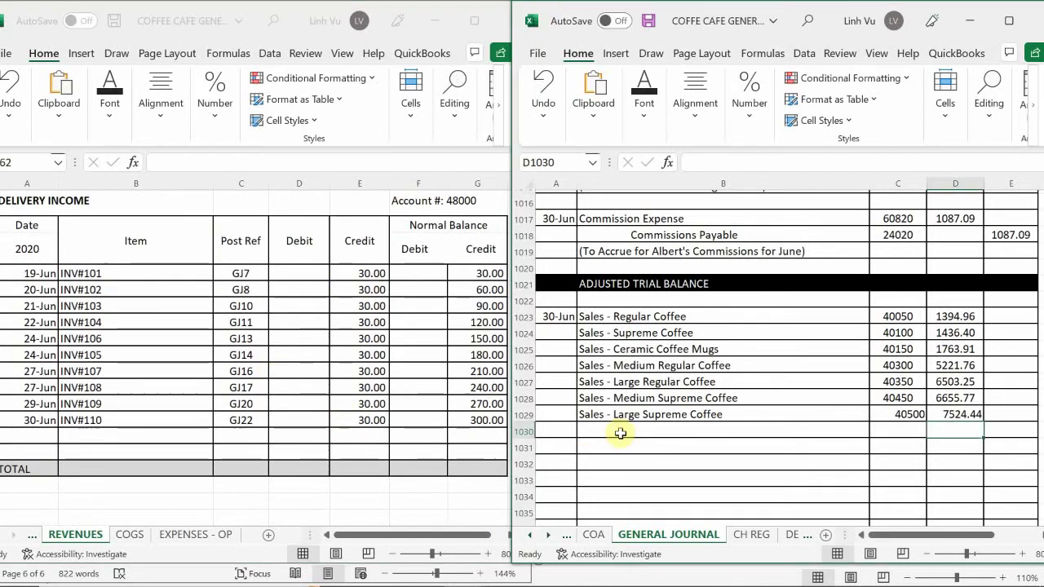
left_click(620, 433)
type("Del")
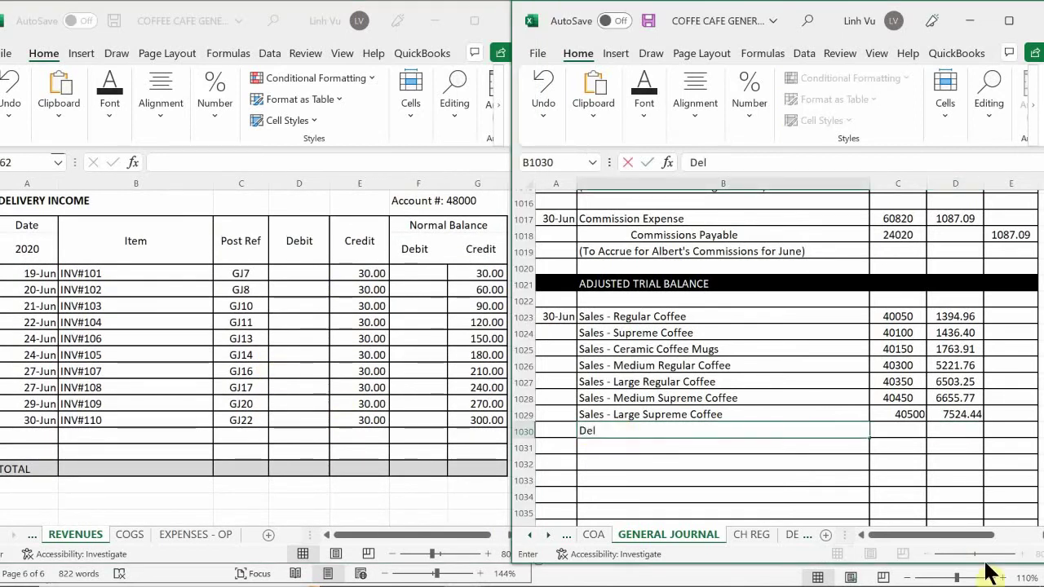
type("ivery Income")
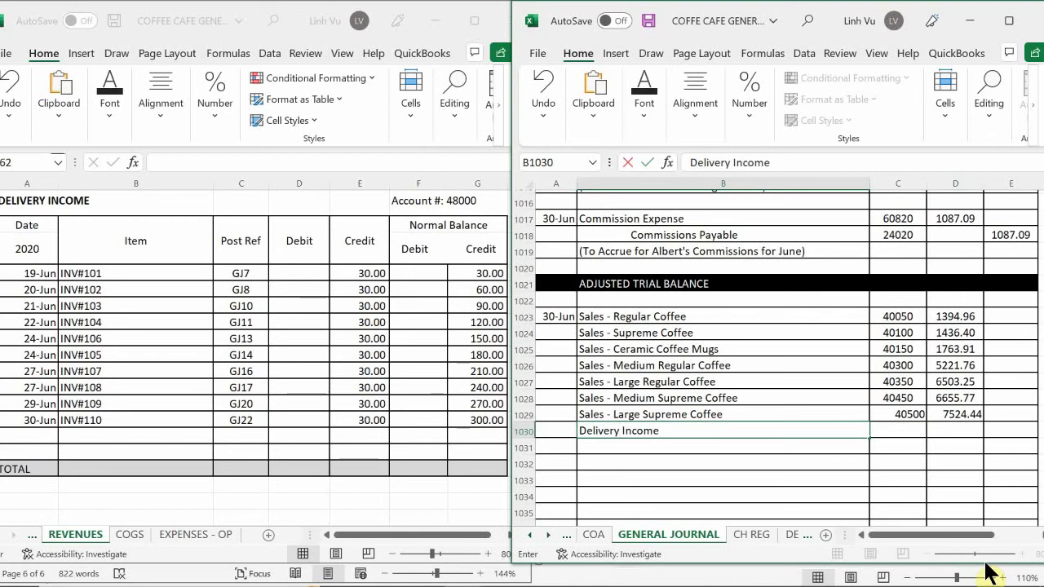
key("Tab")
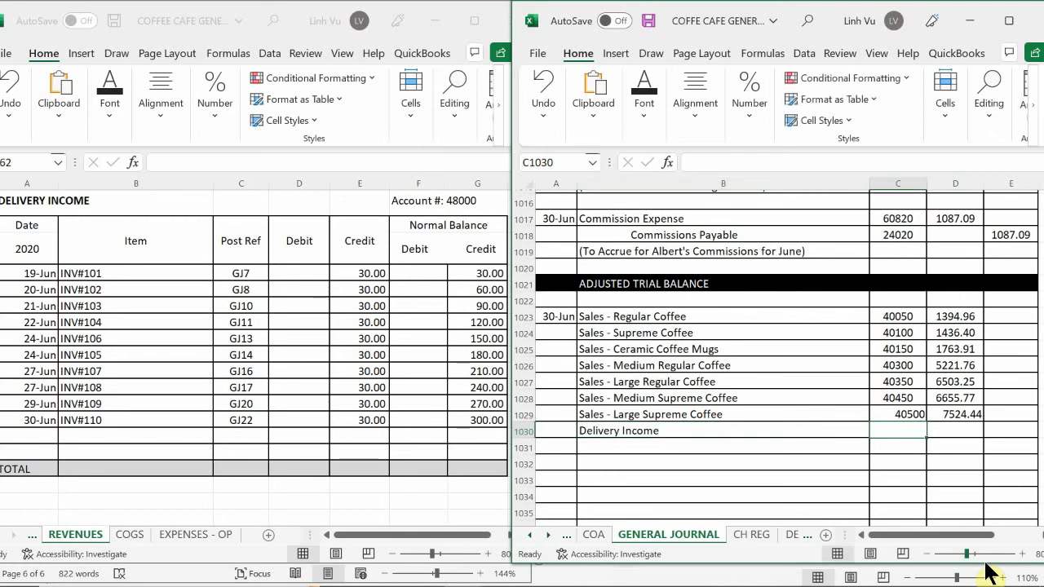
type("48000")
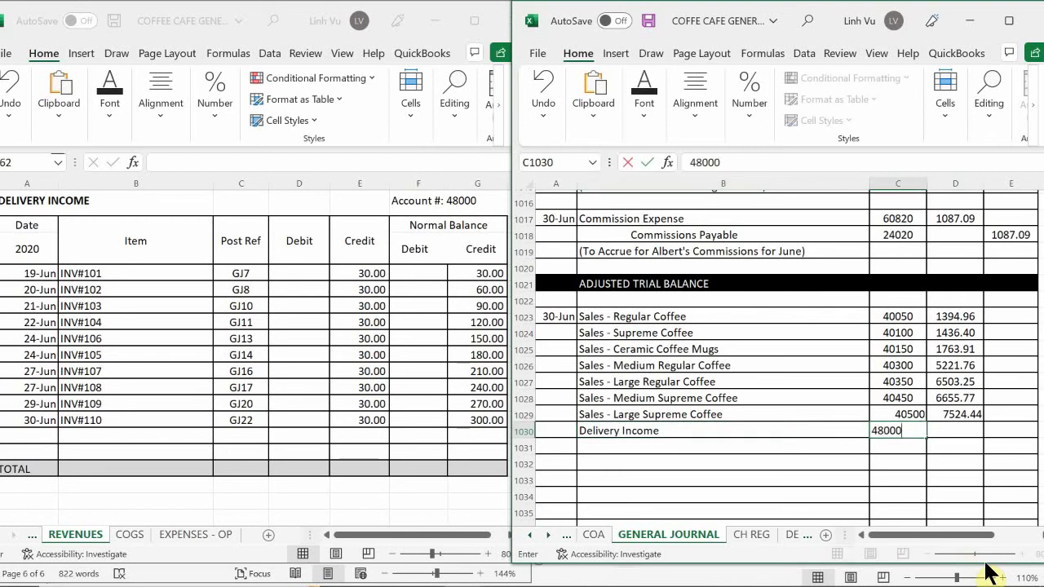
key("Tab")
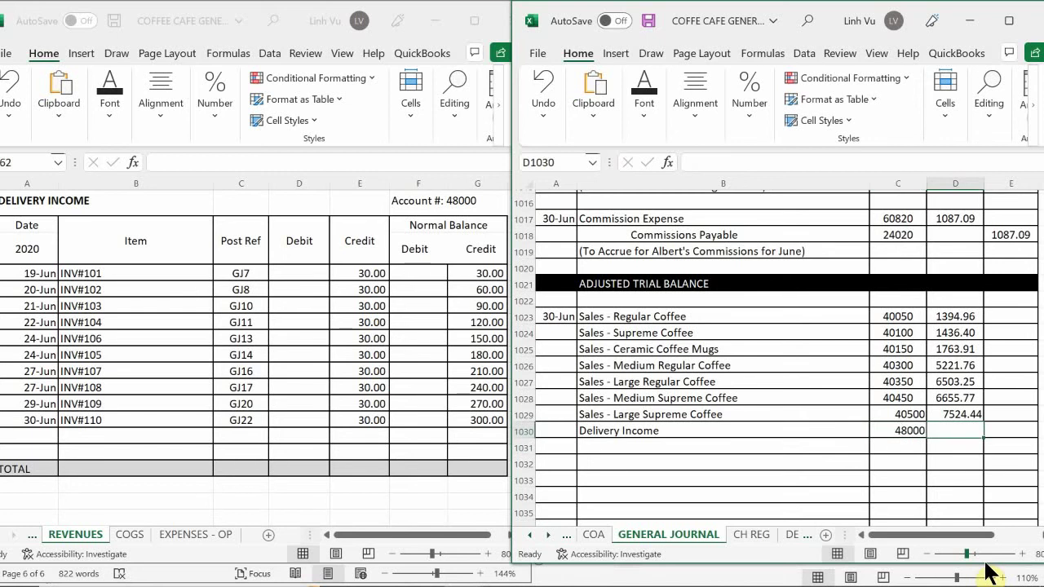
- Enter a 300 debit for Delivery Income in the general journal
type("300")
key("Return")
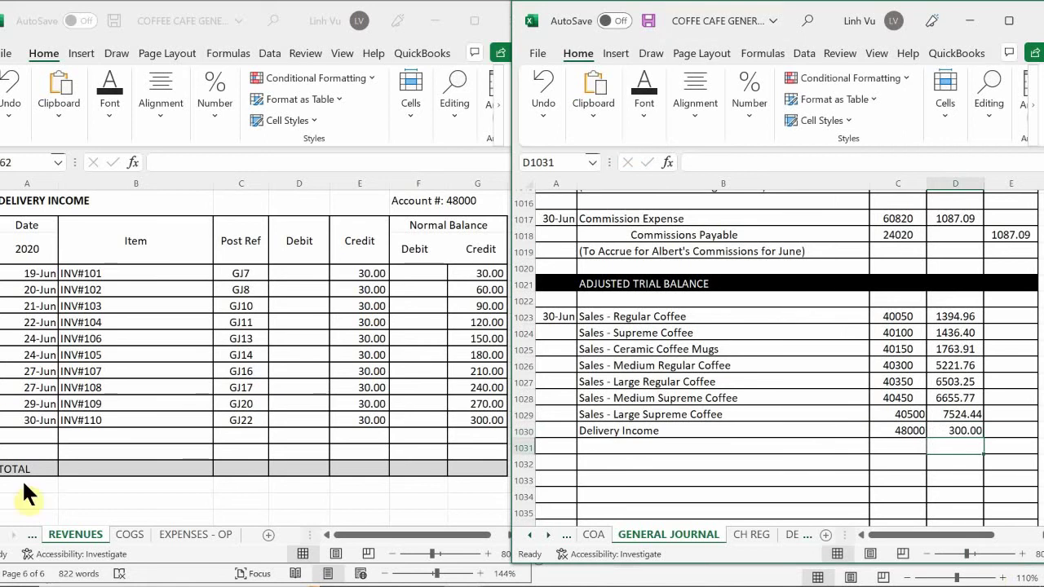
- Start the closing row in the Delivery Income ledger with date 6/30, item CLOSE and post reference GJ25
left_click(15, 436)
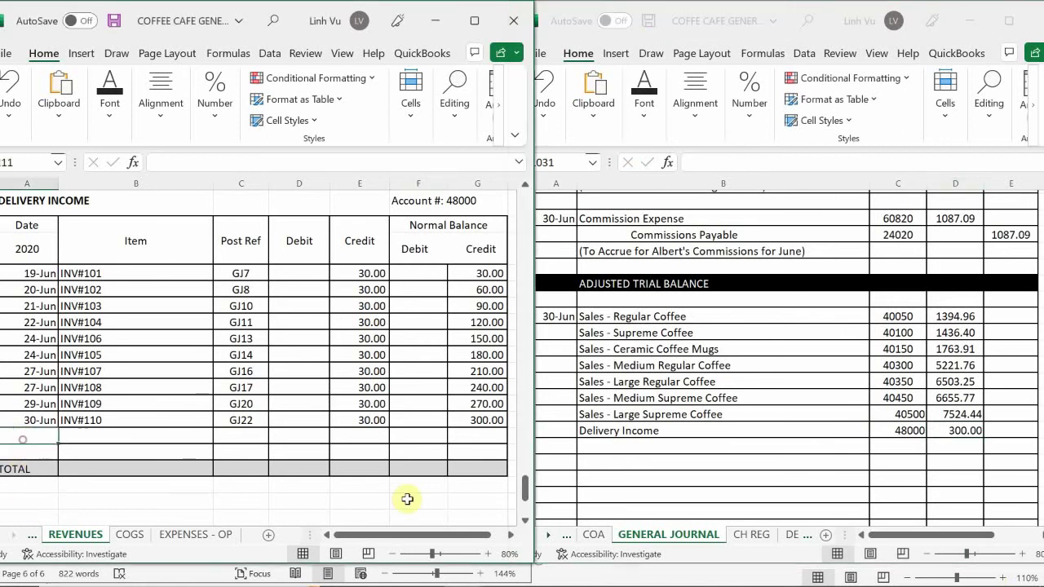
type("6/30")
key("Tab")
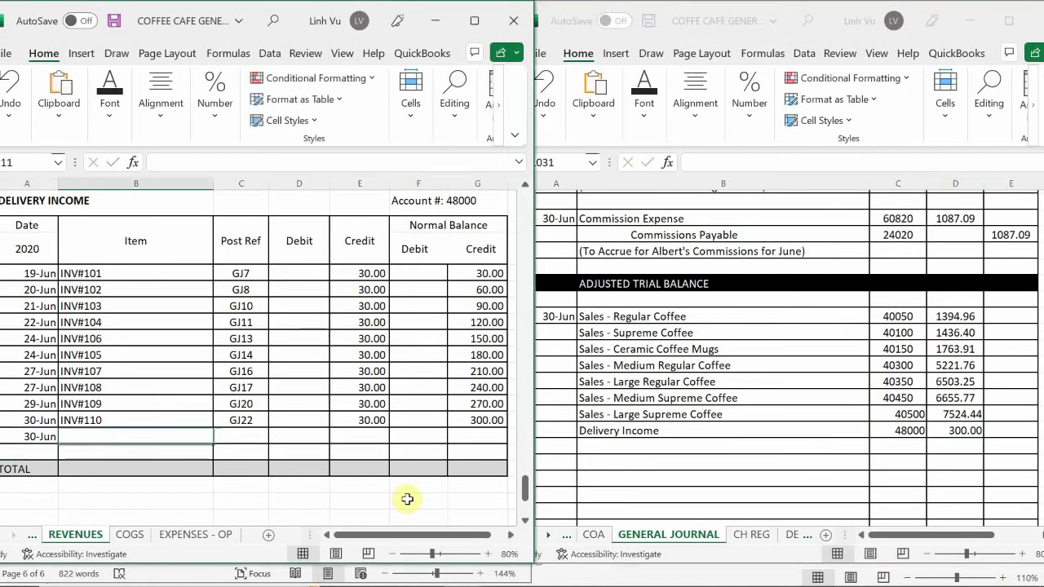
type("CLOSE")
key("Tab")
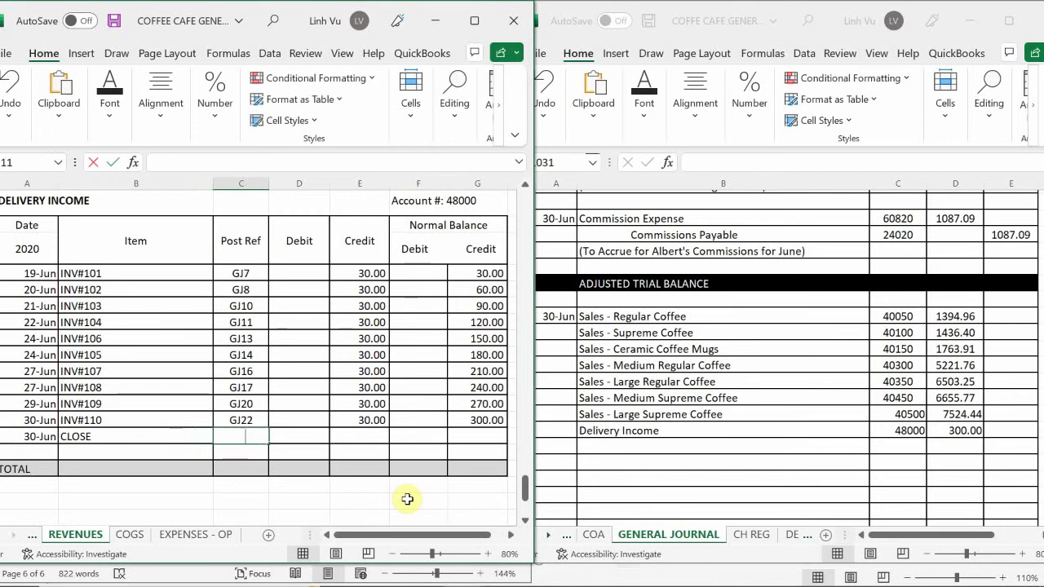
type("GK")
key("BackSpace")
type("J")
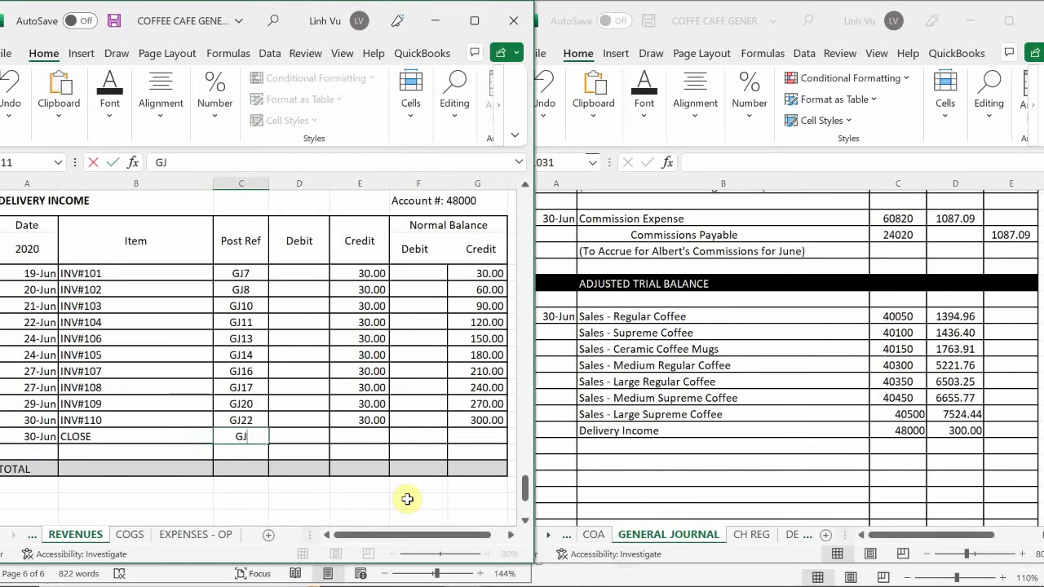
type("25")
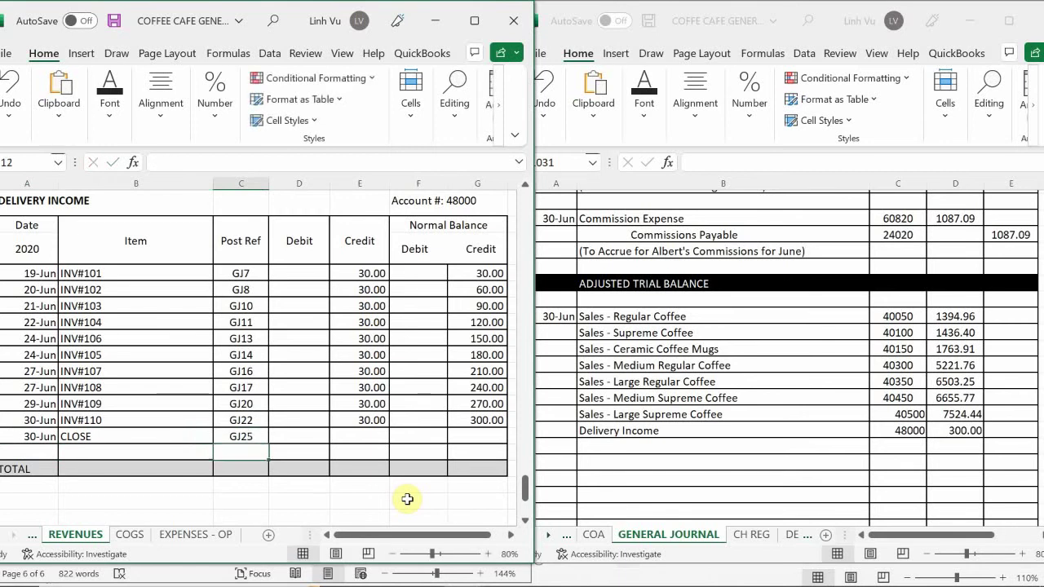
key("Tab")
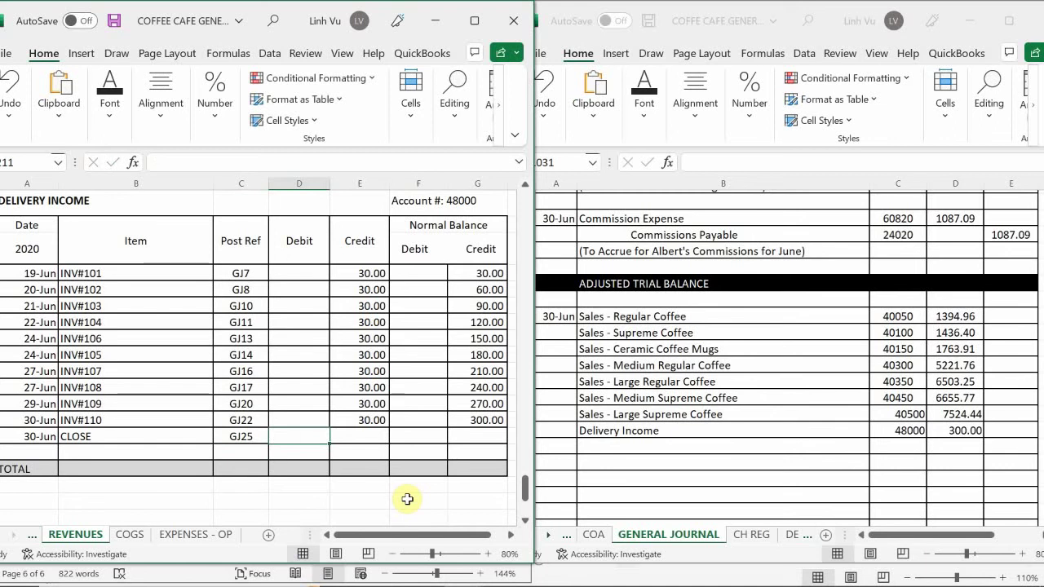
- Enter a 300 debit on the Delivery Income CLOSE row and extend the running credit balance formula down to that row
type("300")
key("Return")
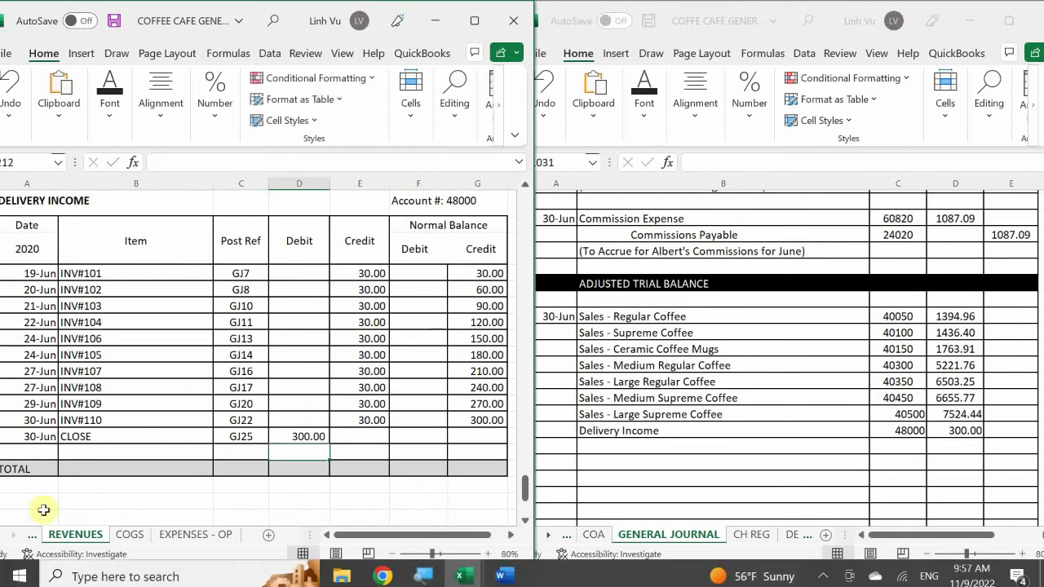
left_click(463, 420)
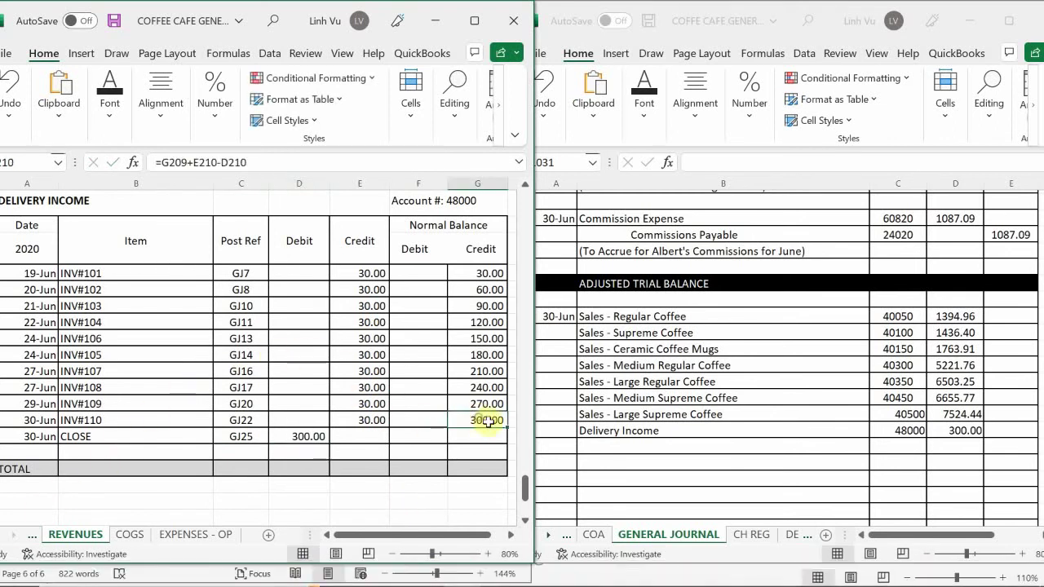
mouse_move(503, 427)
left_mouse_down()
mouse_move(488, 438)
mouse_move(478, 419)
mouse_move(508, 441)
left_mouse_up()
left_click(475, 456)
left_click(477, 438)
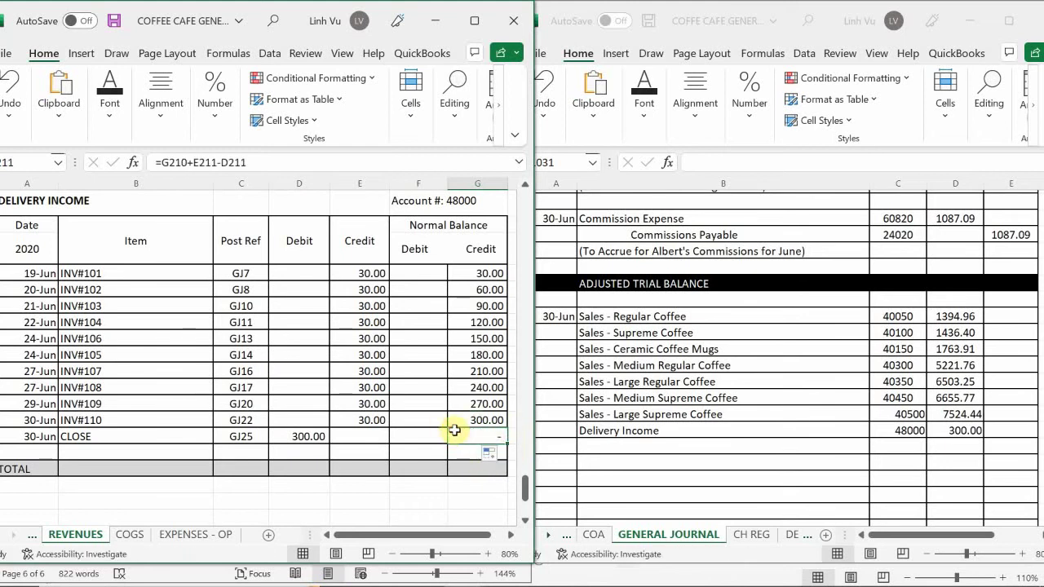
- Add an indented "Sales Returns & Allowances" line below Delivery Income in the general journal
scroll(454, 430, "down", 7)
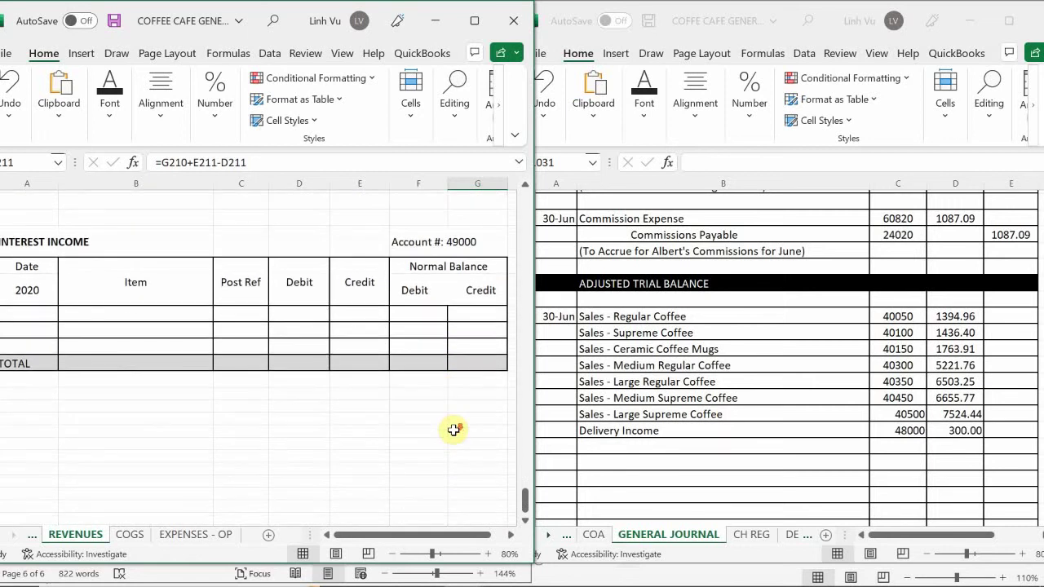
scroll(454, 429, "down", 3)
scroll(454, 429, "up", 5)
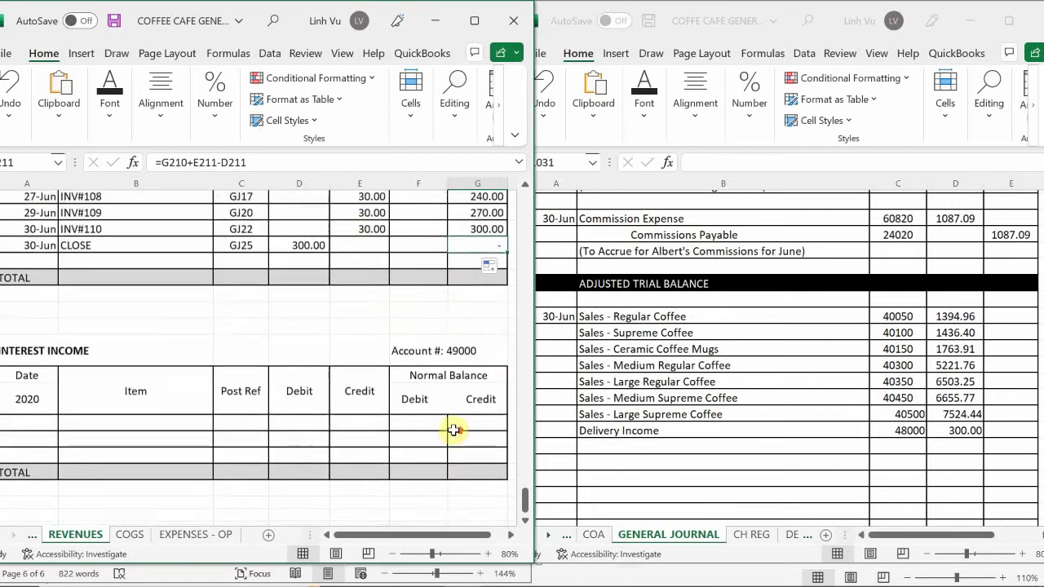
scroll(454, 429, "up", 10)
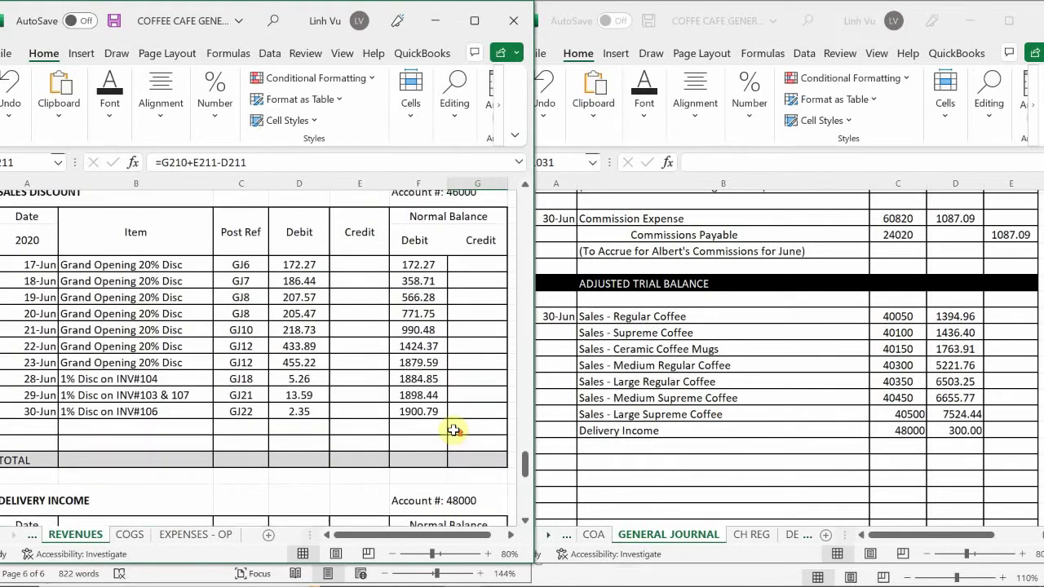
scroll(454, 429, "up", 7)
scroll(454, 430, "down", 2)
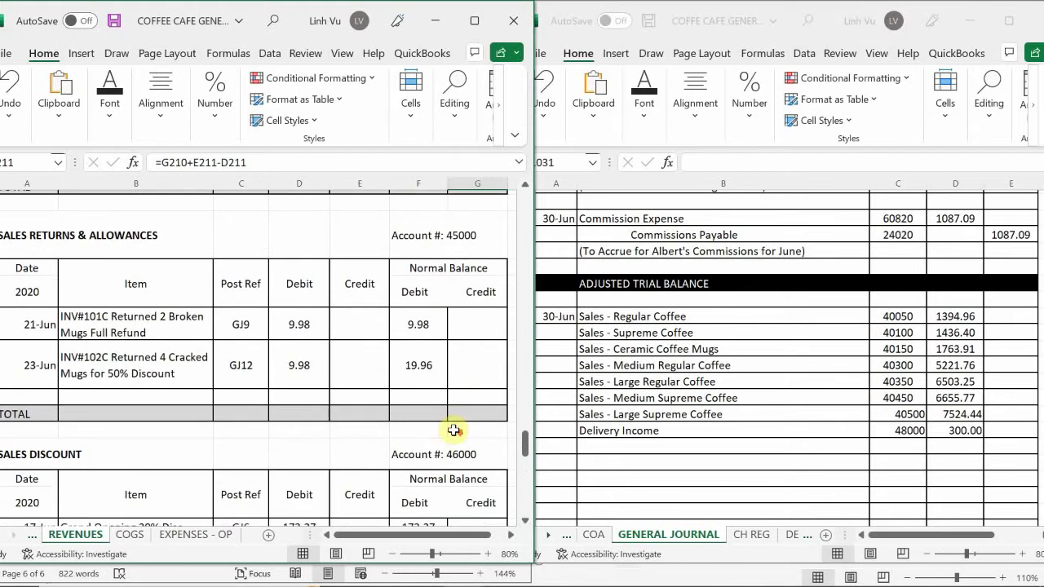
left_click(636, 448)
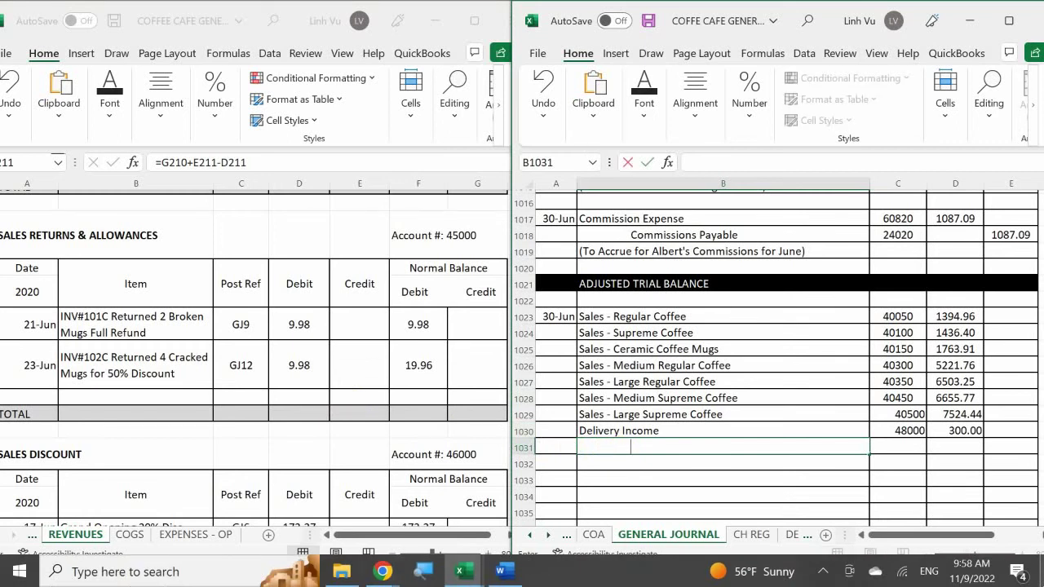
type("Sales Ret")
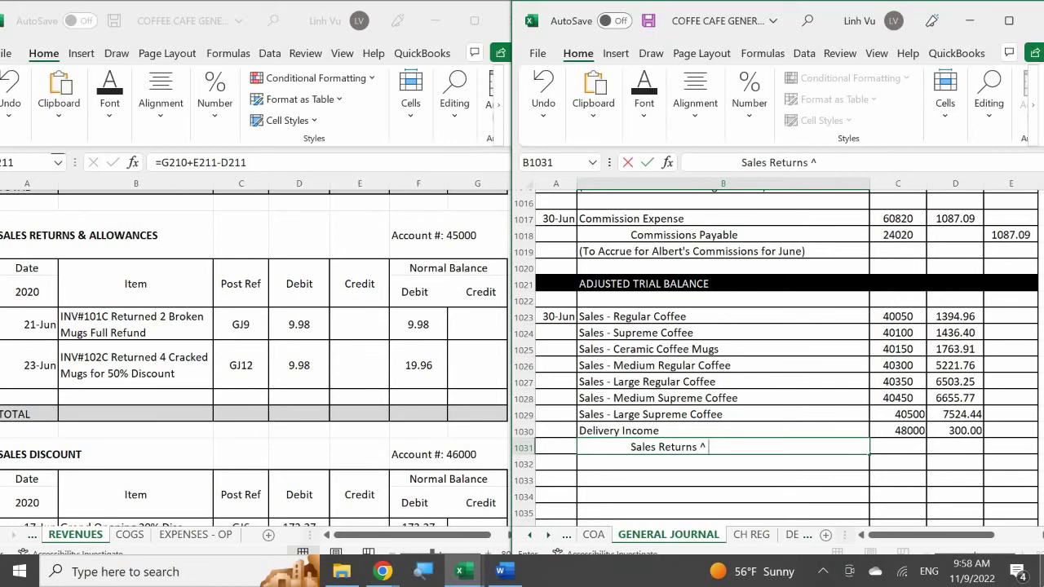
type("urns &*")
type("A;;p")
key("BackSpace")
key("BackSpace")
key("BackSpace")
type("llowamc")
key("BackSpace")
key("BackSpace")
key("BackSpace")
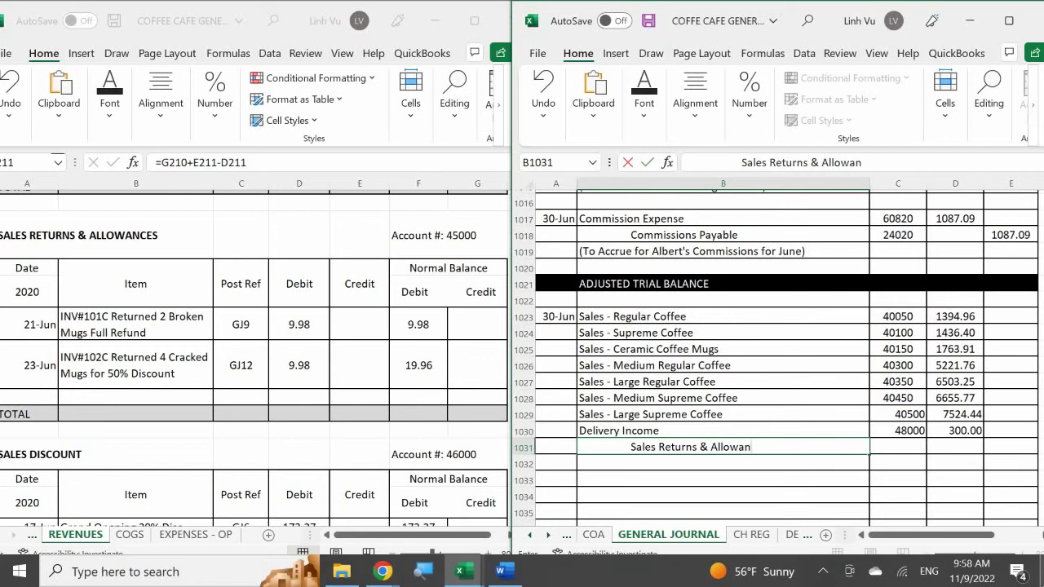
key("Tab")
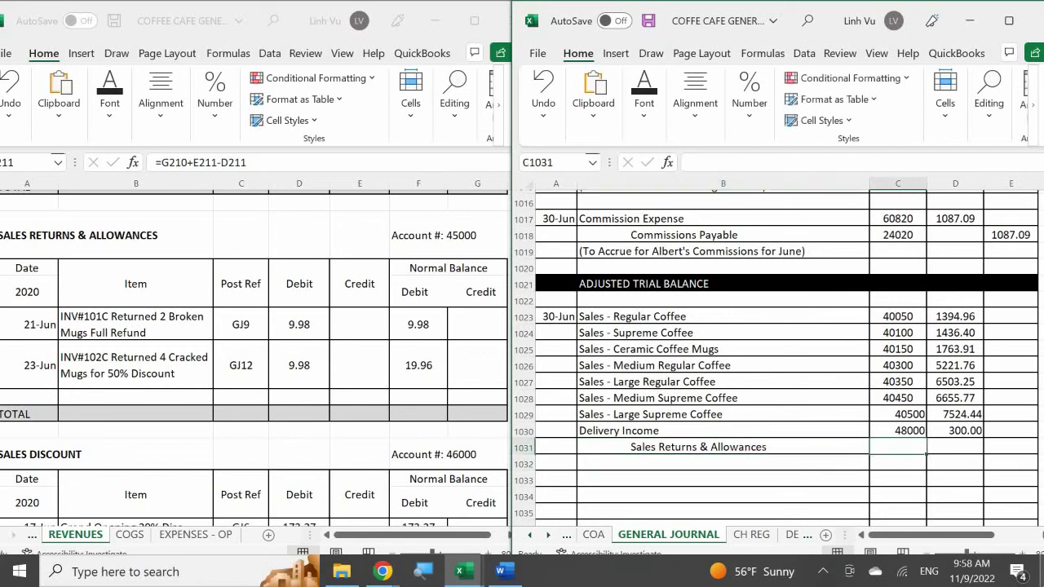
- Give the Sales Returns & Allowances journal line post reference 45000 and a 19.96 credit
type("45")
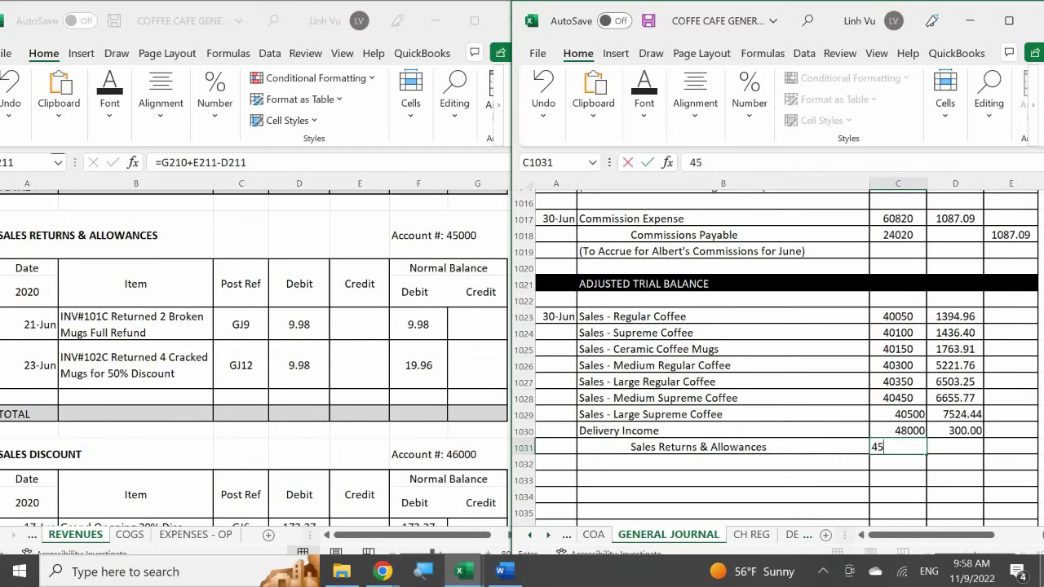
type("000")
key("Return")
left_click(955, 446)
left_click(1011, 447)
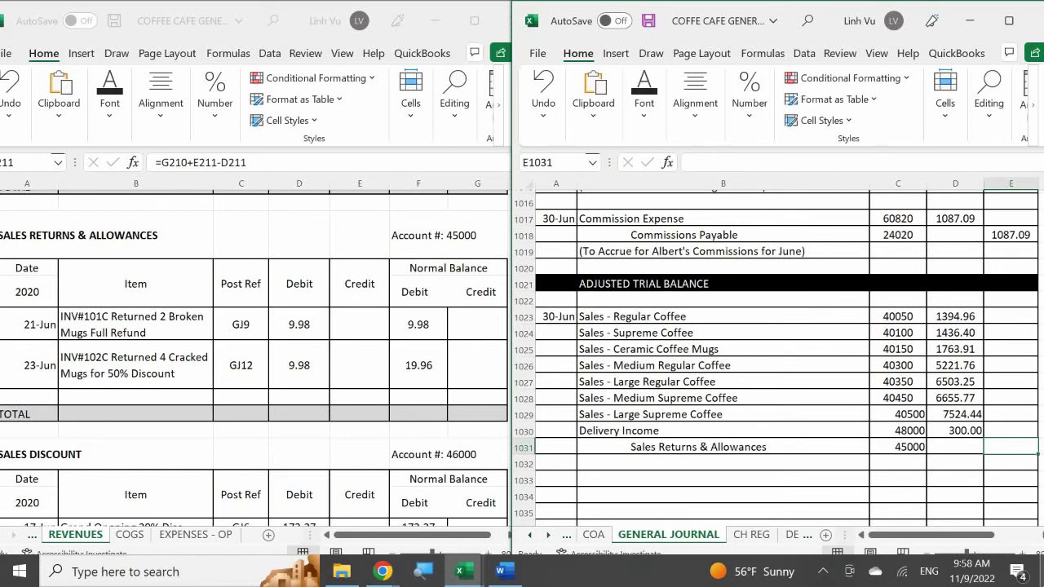
type("19.96")
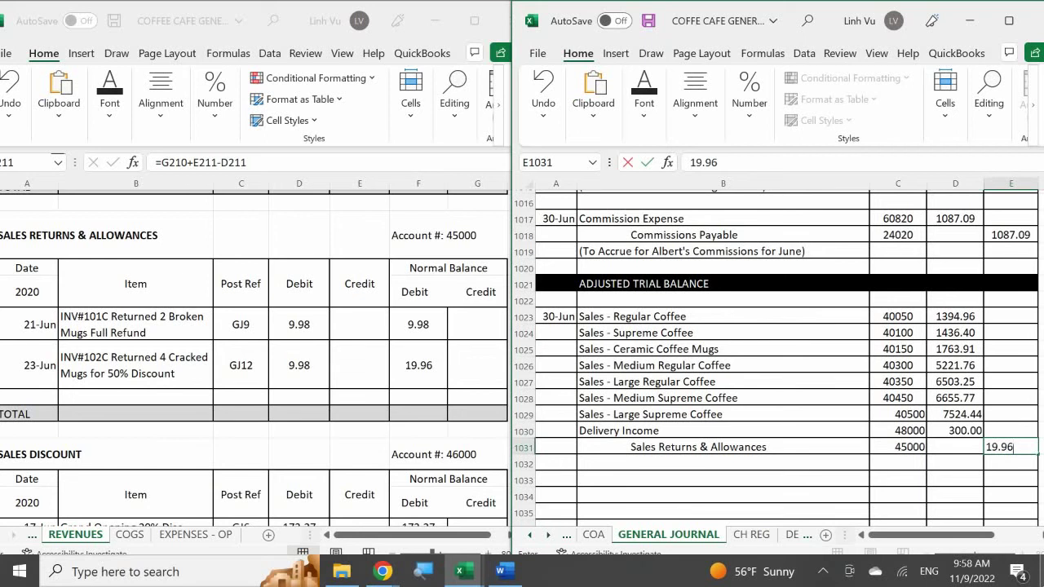
key("Return")
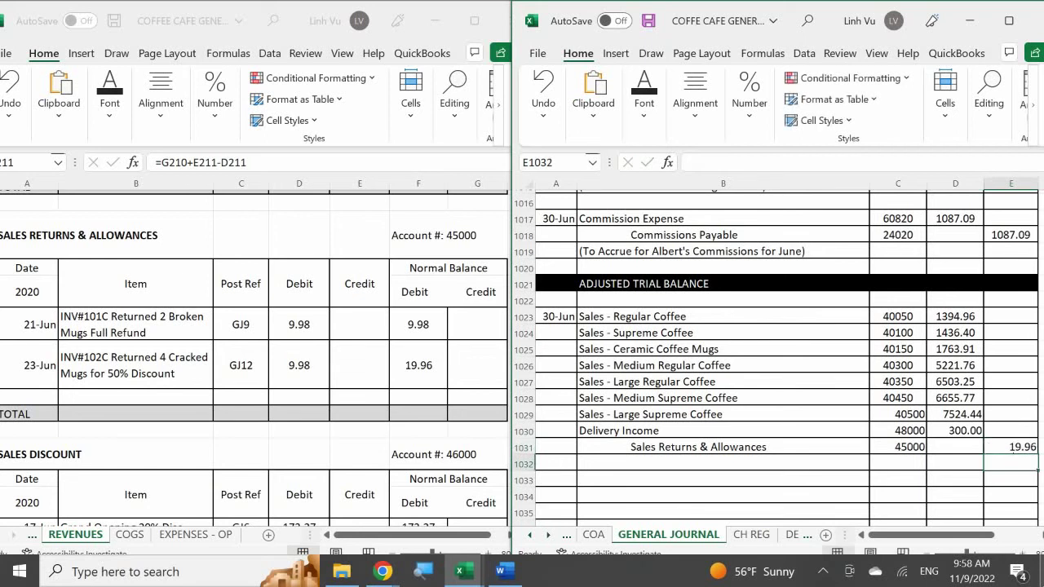
- Start the closing row in the Sales Returns & Allowances ledger with date 6/30, item CLOSE and post reference GJ25
left_click(33, 391)
left_click(30, 397)
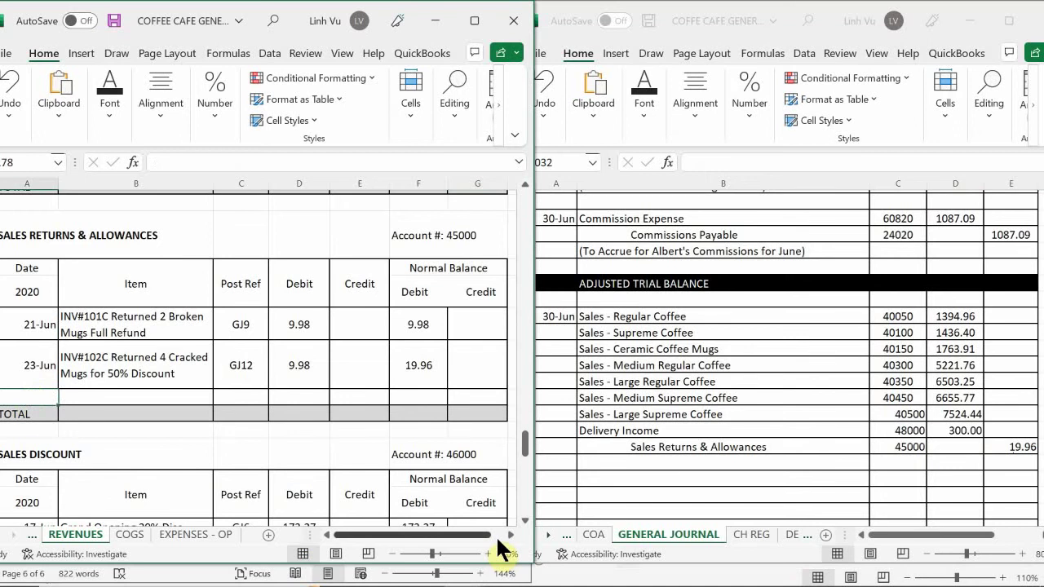
type("6/30")
key("Return")
key("Up")
key("Right")
type("C:P")
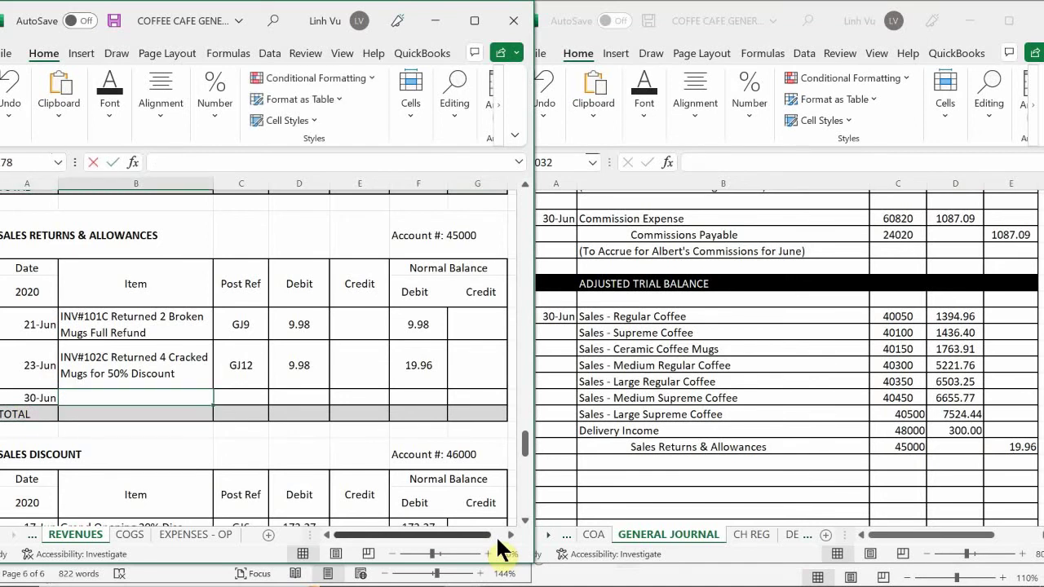
key("BackSpace")
key("BackSpace")
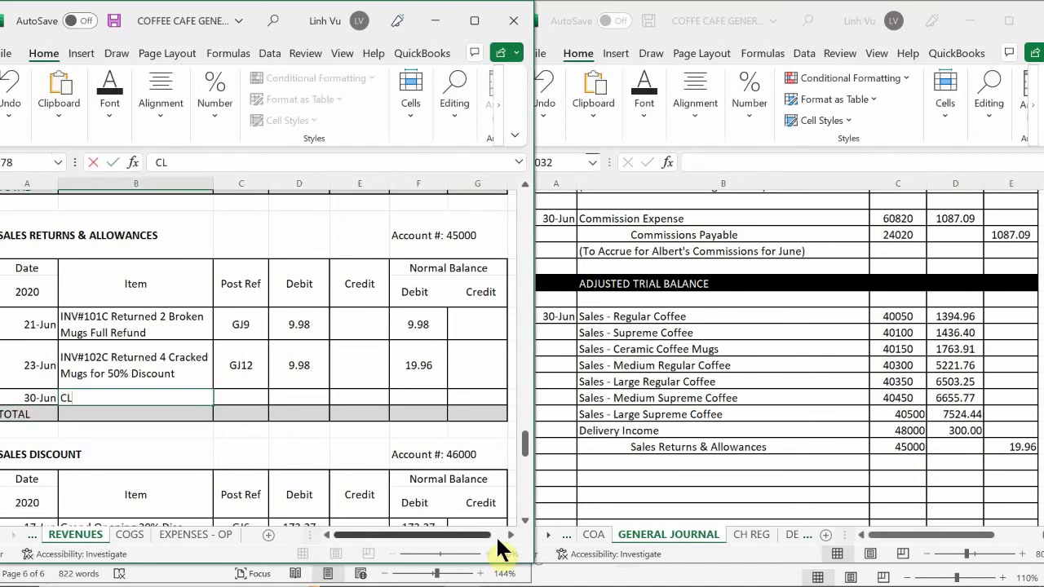
type("OSE")
key("Tab")
type("G")
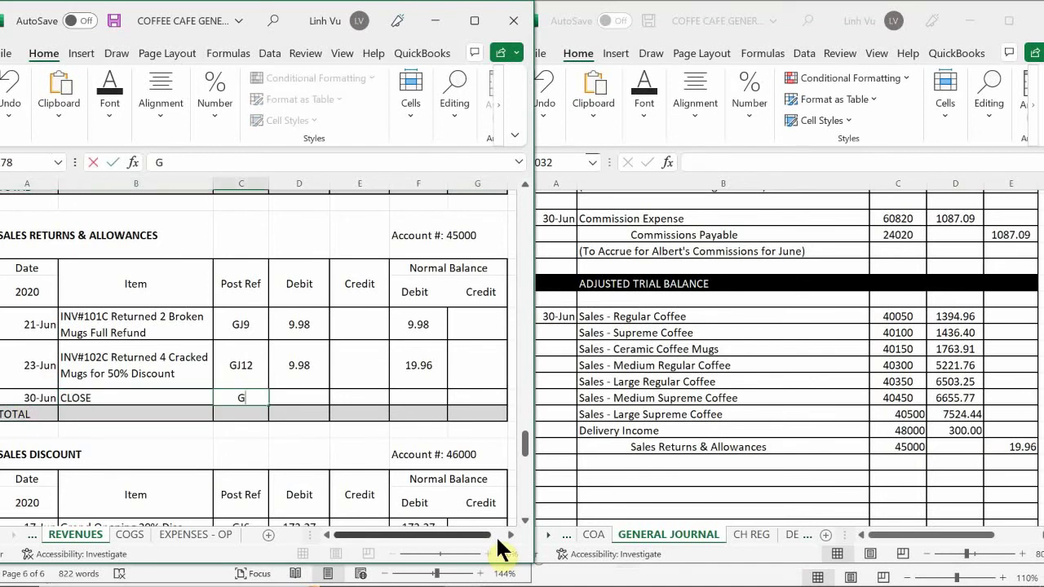
type("J25")
key("Tab")
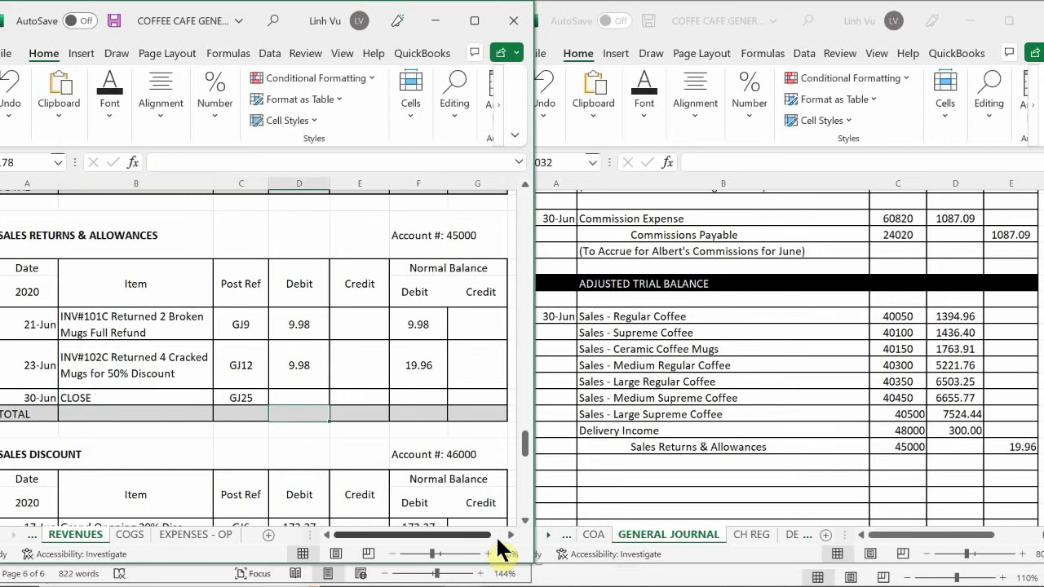
- Enter a 19.96 credit on the Sales Returns & Allowances CLOSE row and extend the running debit balance formula down to that row
key("Tab")
type("19.96")
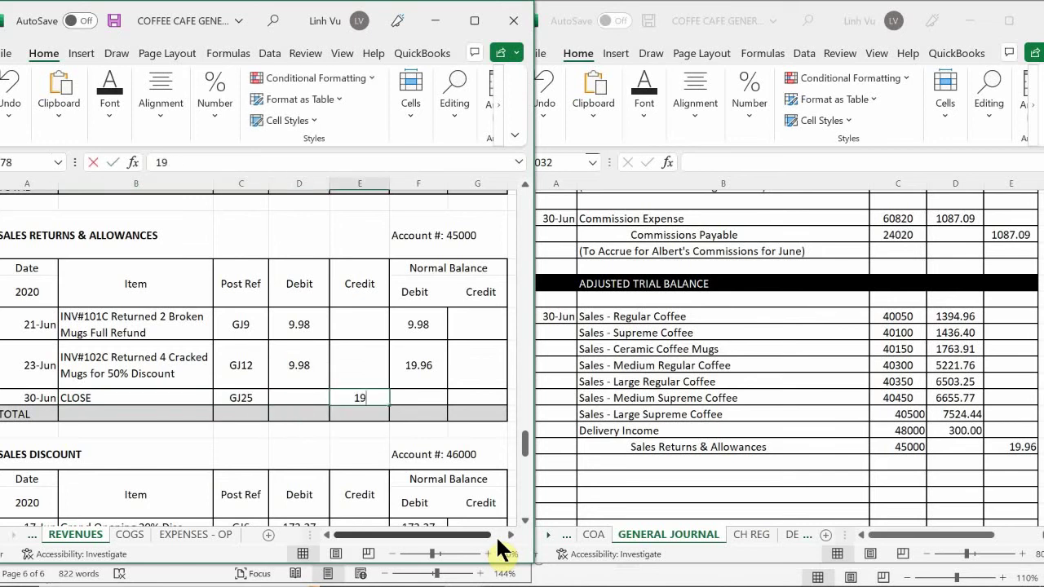
key("Return")
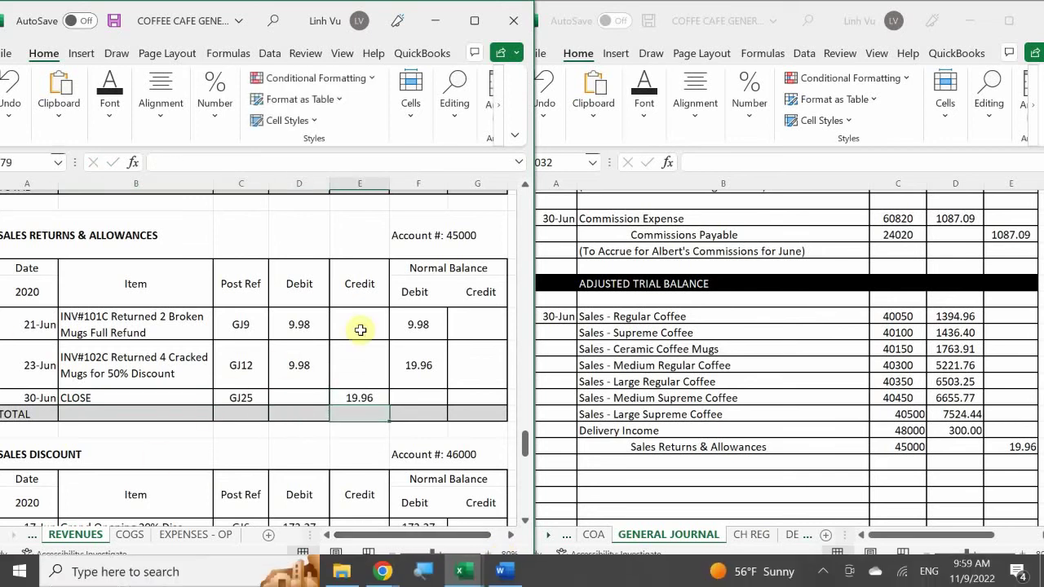
left_click(430, 373)
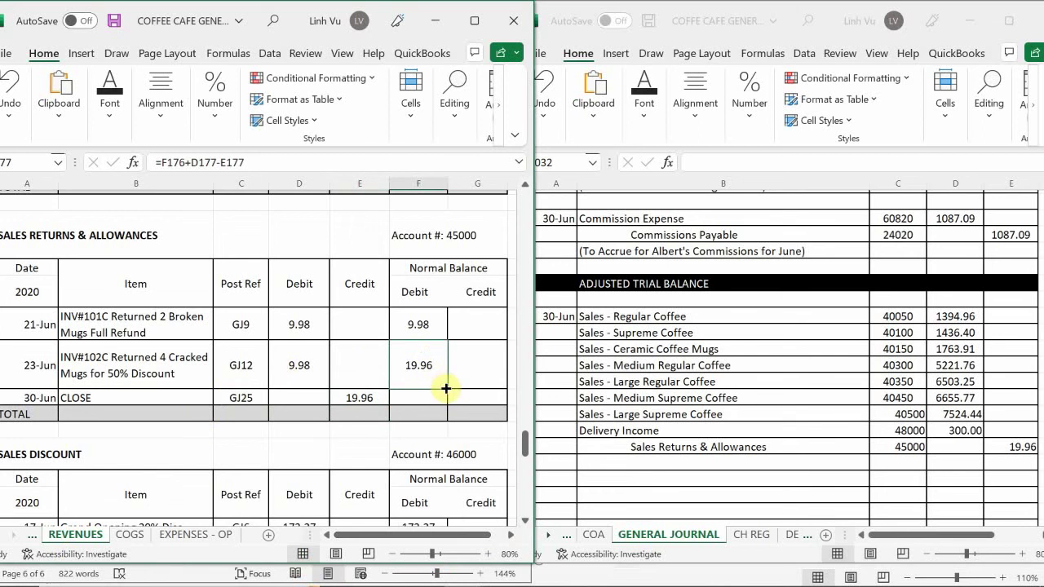
left_click_drag(446, 389, 443, 401)
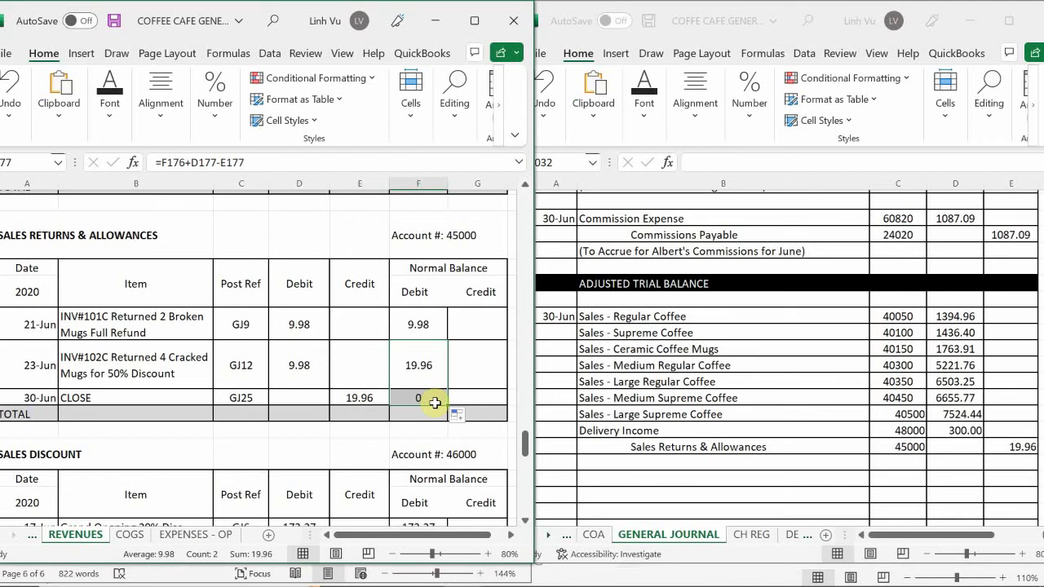
left_click(275, 384)
- Add an indented "Sales Discount" line below Sales Returns & Allowances in the general journal
scroll(280, 385, "down", 1)
scroll(279, 384, "down", 3)
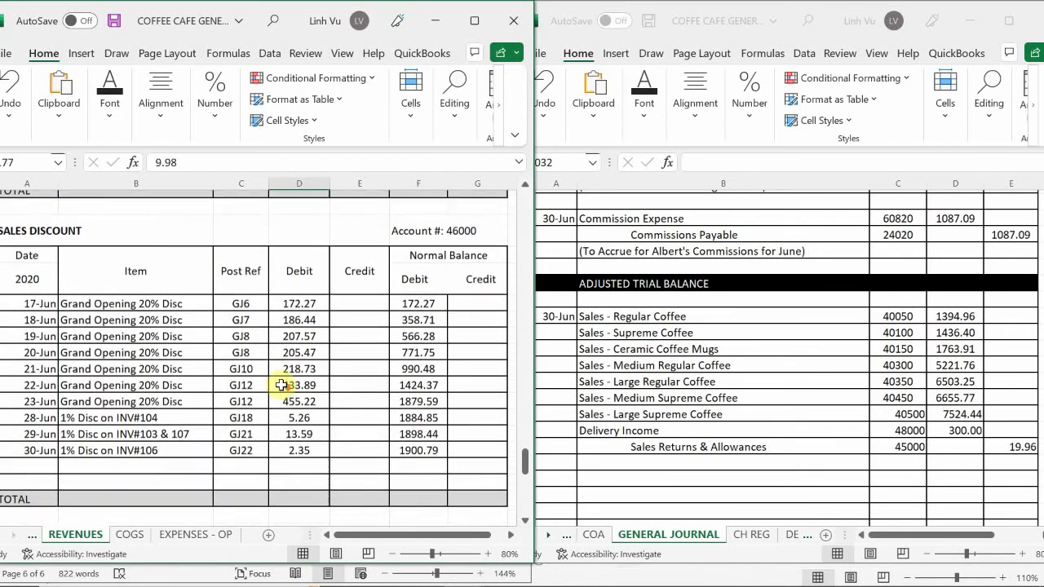
scroll(280, 385, "up", 1)
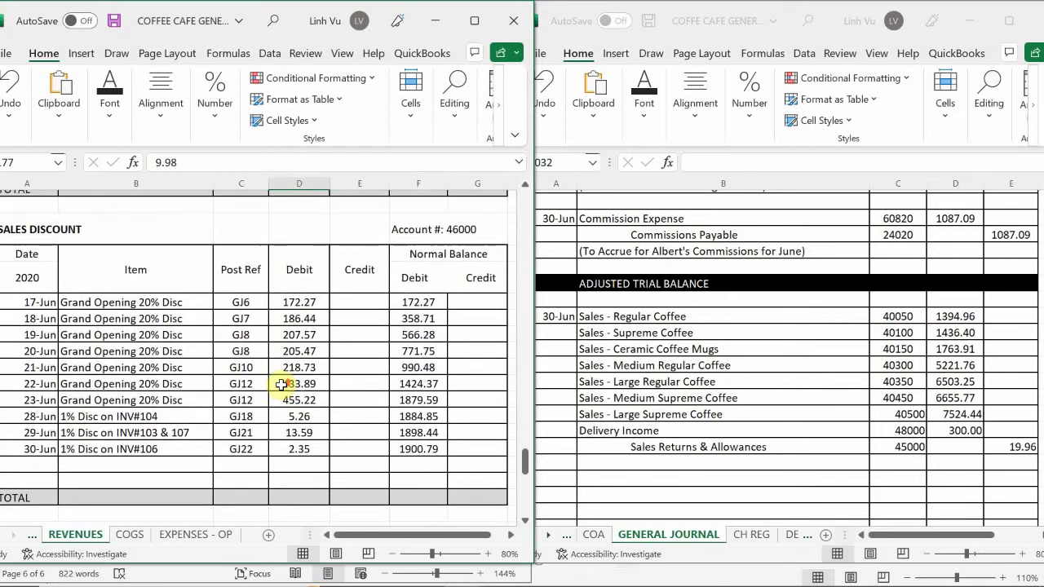
left_click(627, 445)
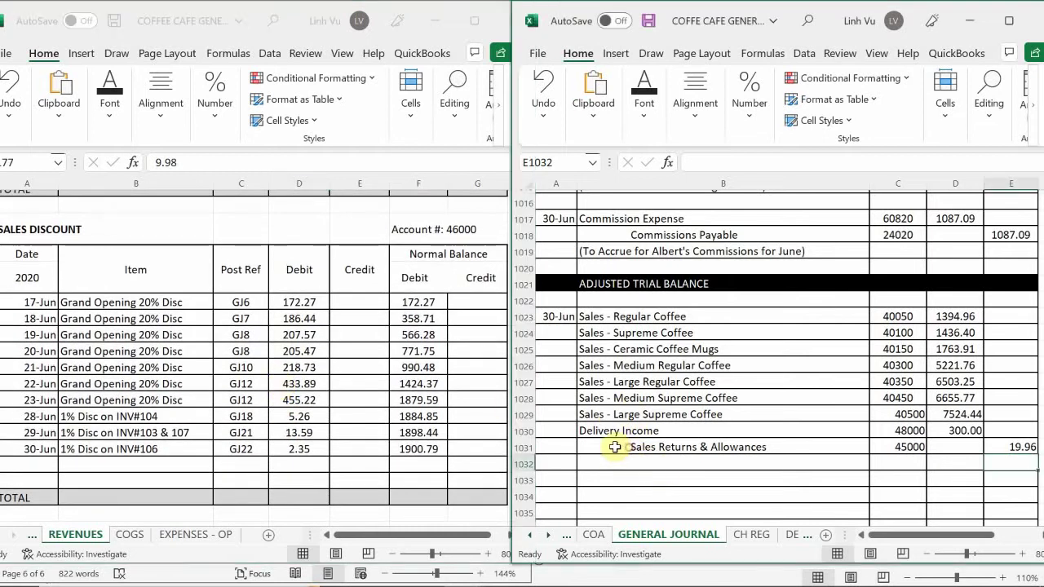
left_click(636, 465)
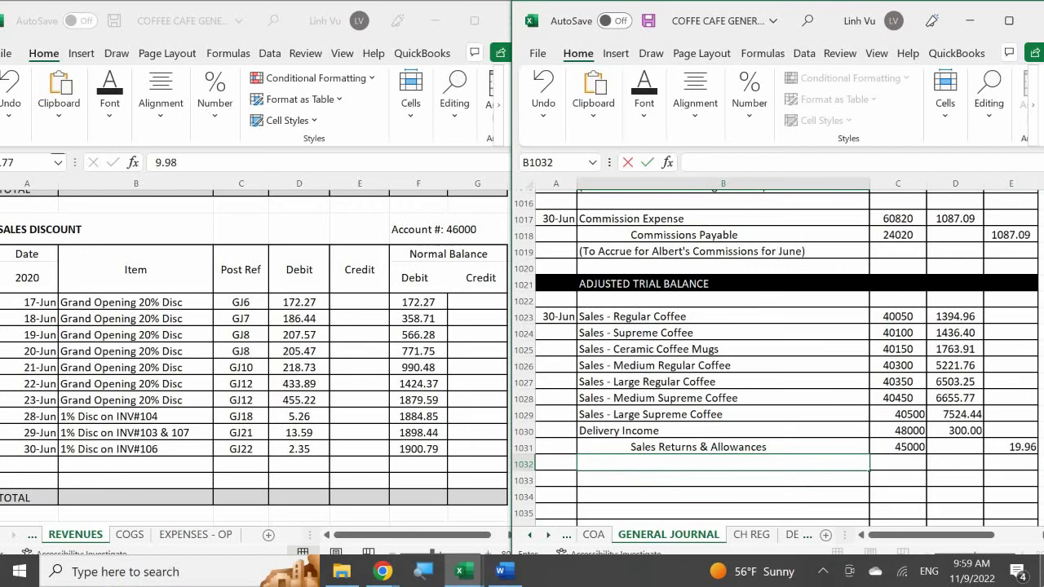
type("Sales")
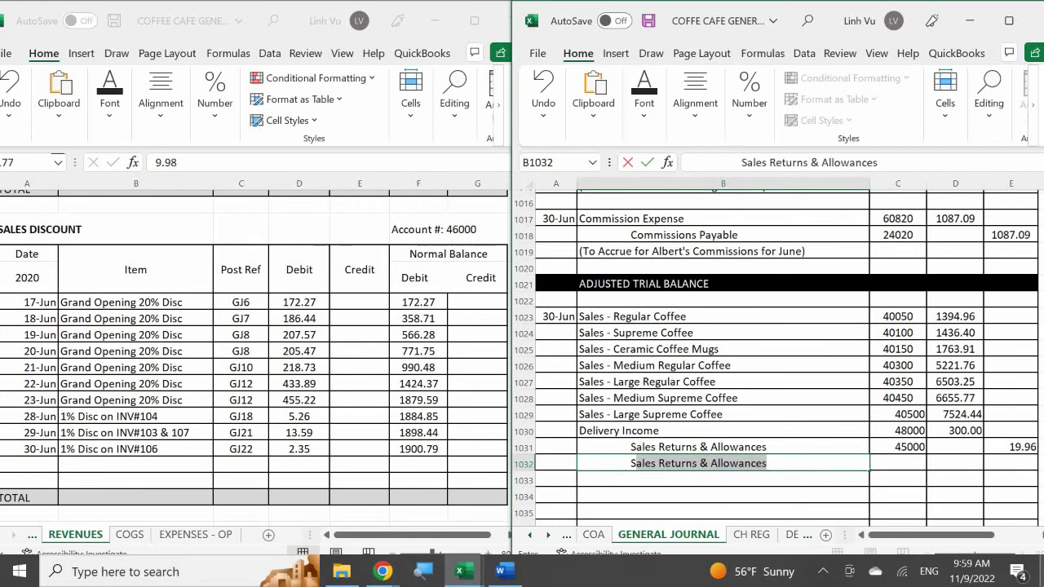
key("BackSpace")
key("BackSpace")
key("BackSpace")
type("k")
key("BackSpace")
type("les Discount")
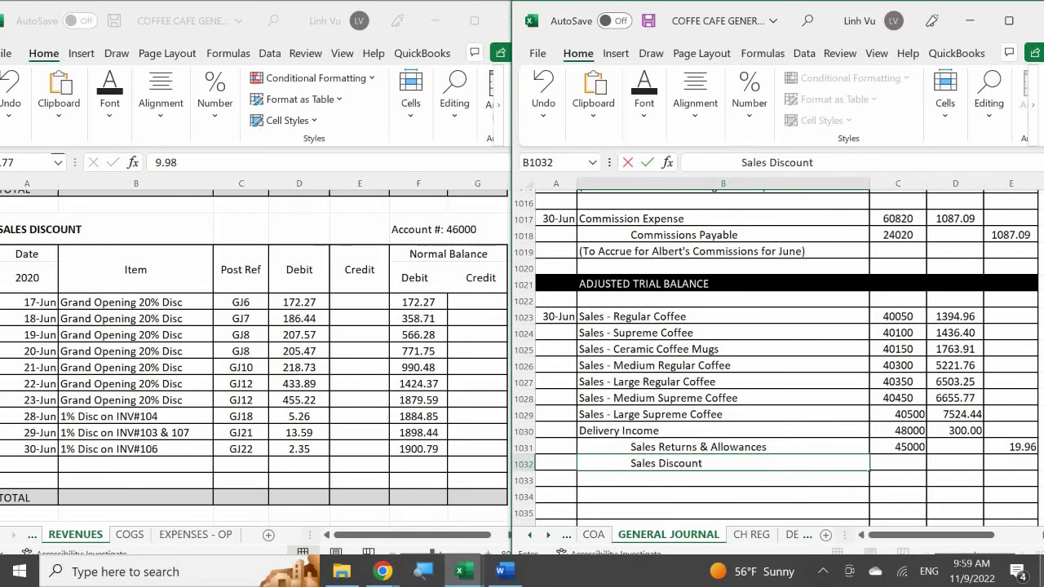
key("Tab")
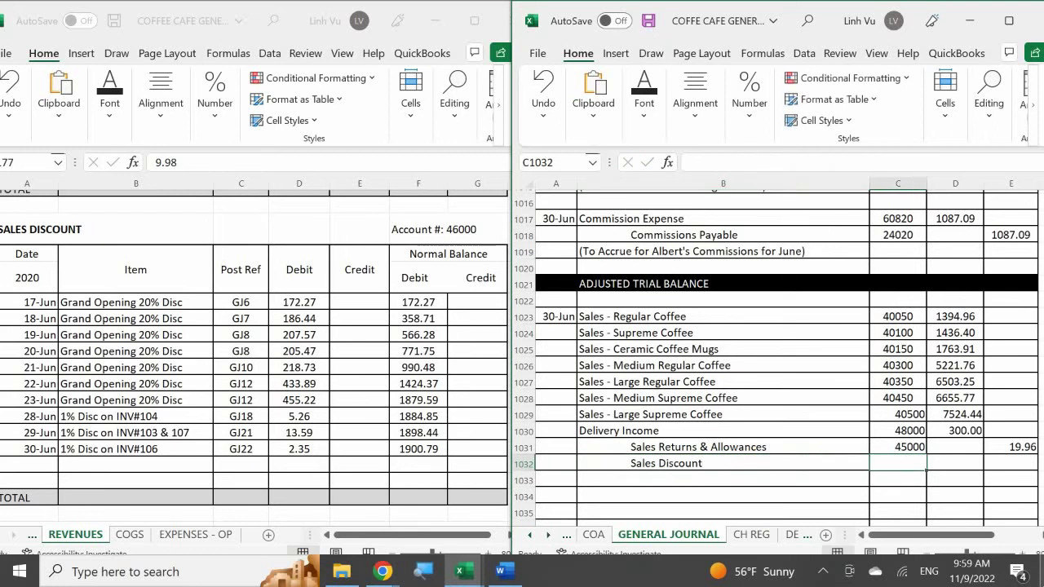
- Give the Sales Discount journal line post reference 46000 and a 1900.79 credit
type("46000")
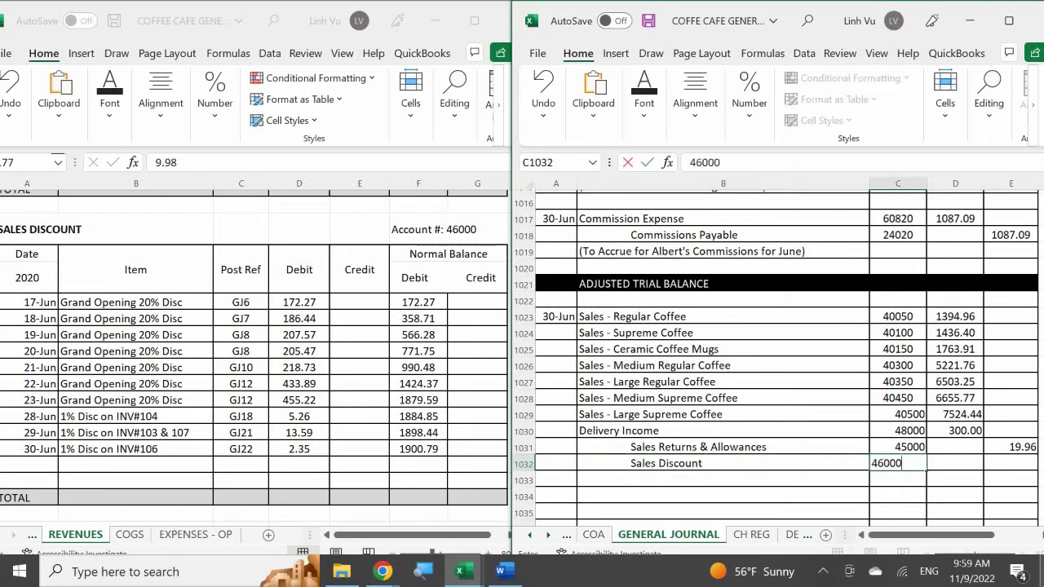
key("Return")
key("Up")
key("Right")
key("Right")
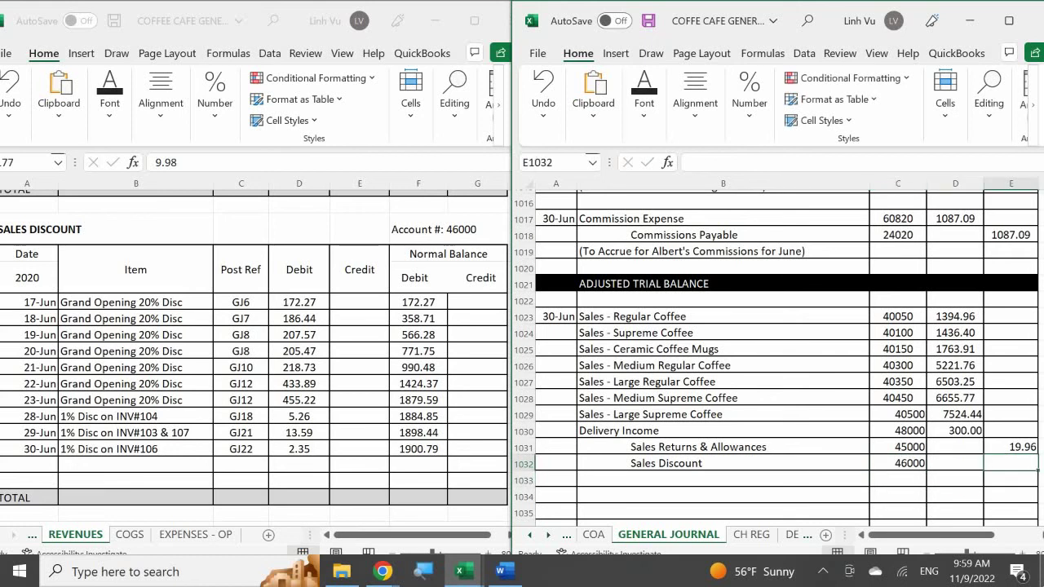
type("190")
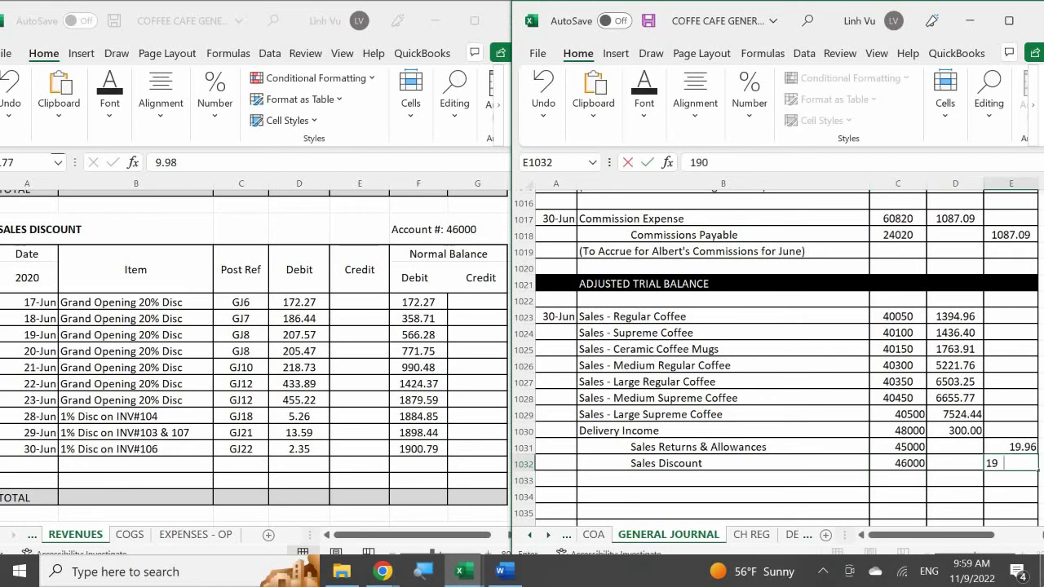
type("0.79")
key("Return")
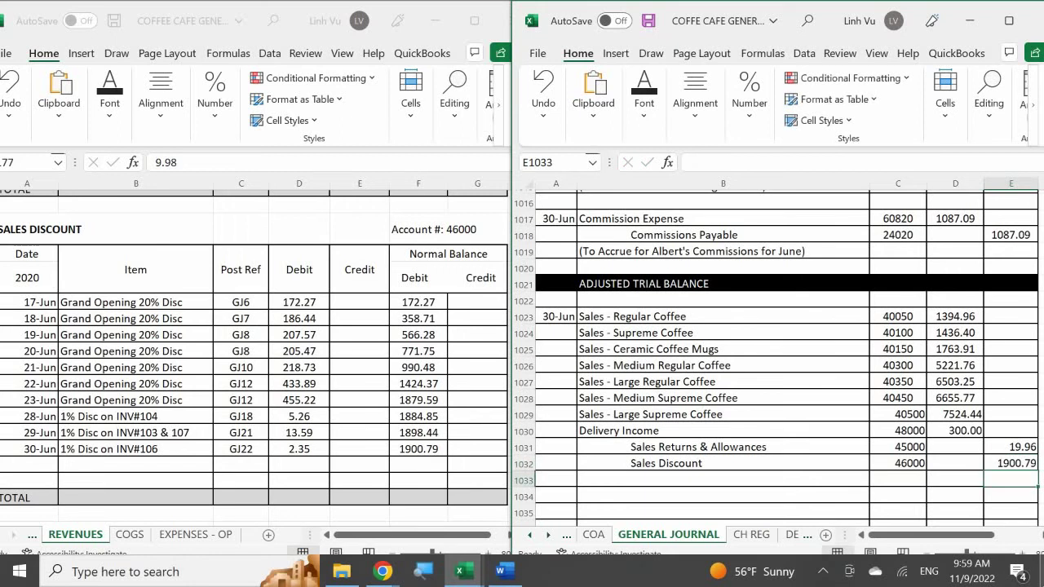
- Start the closing row in the Sales Discount ledger with date 6/30, item CLOSE and post reference GJ25
left_click(40, 462)
type("6/")
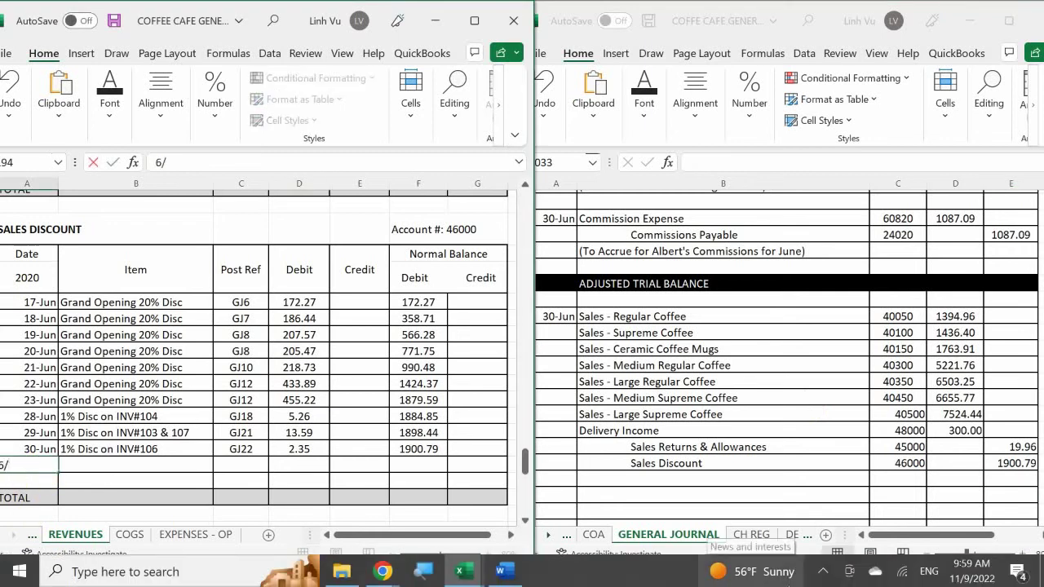
type("30")
key("Tab")
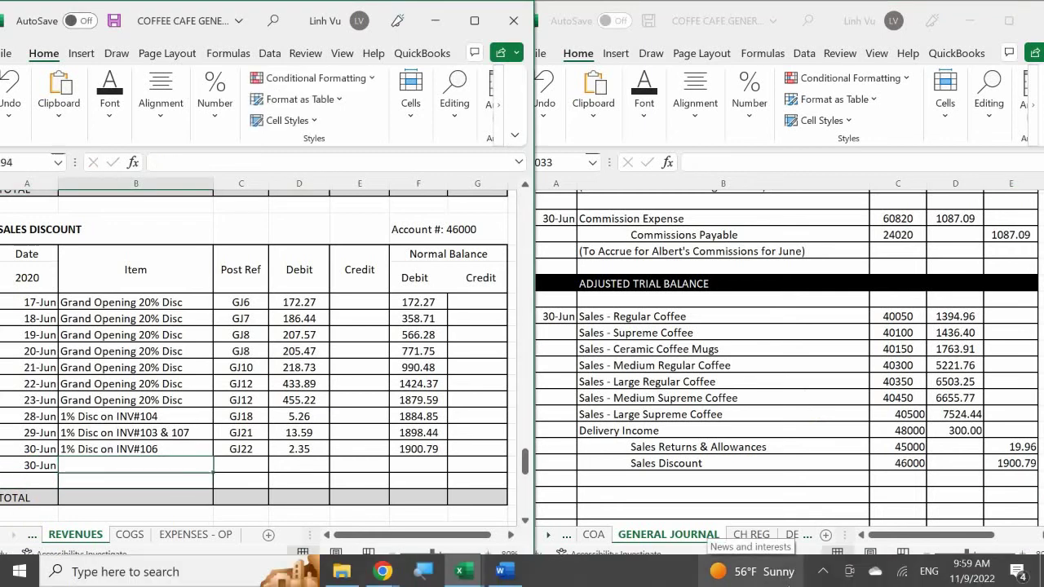
type("CLOSE")
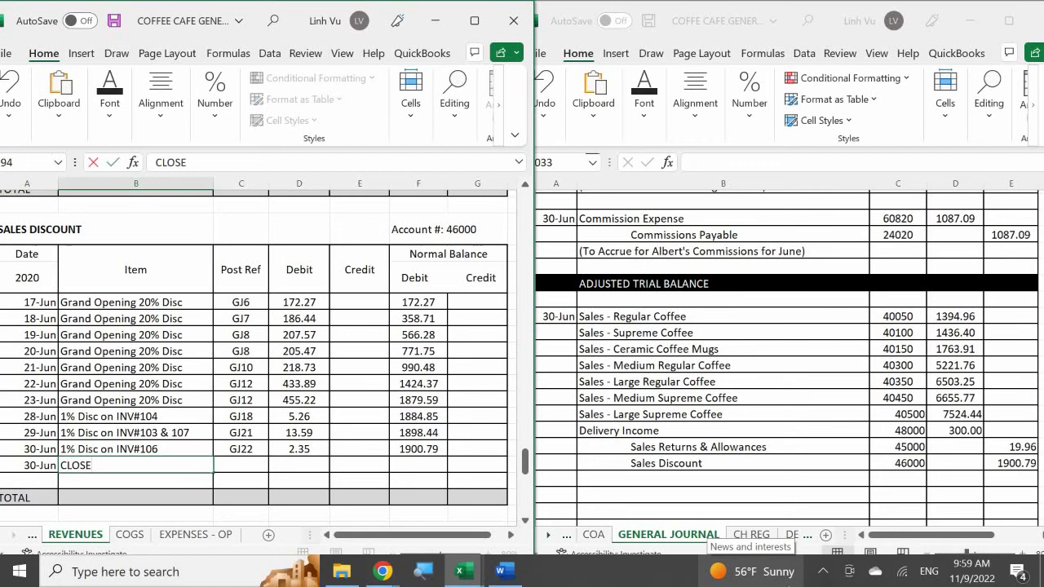
key("Tab")
type("GH")
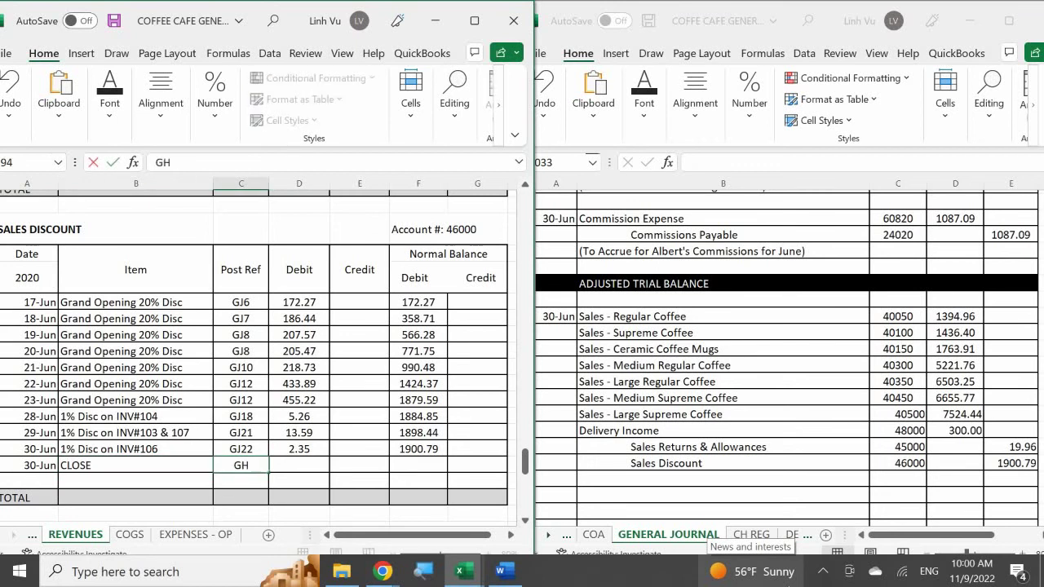
key("BackSpace")
type("J25")
- Enter a 1900.79 credit on the Sales Discount CLOSE row and extend the running debit balance formula down to that row
key("Tab")
key("Tab")
type("199")
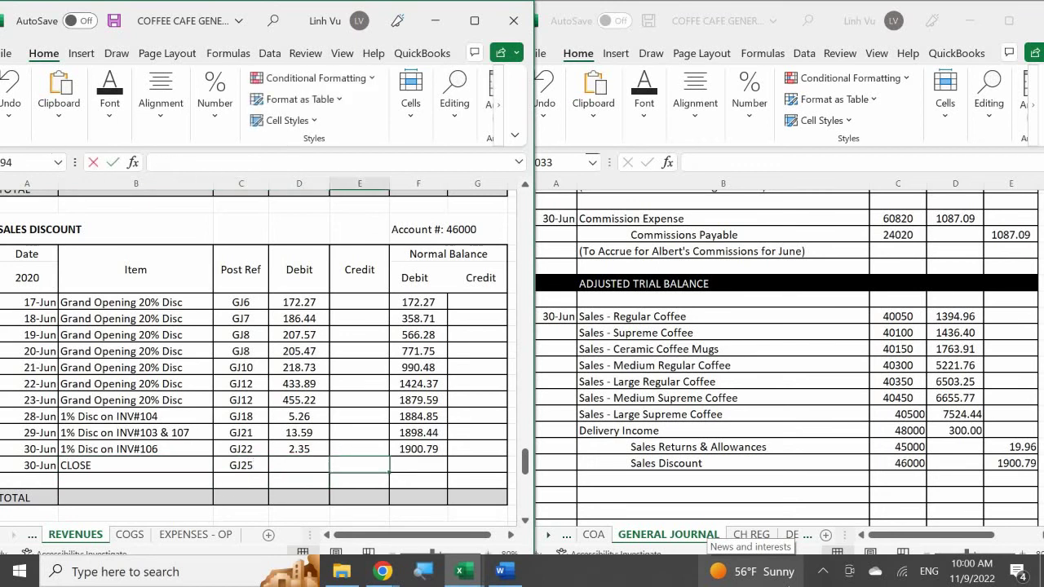
key("BackSpace")
type("00.79")
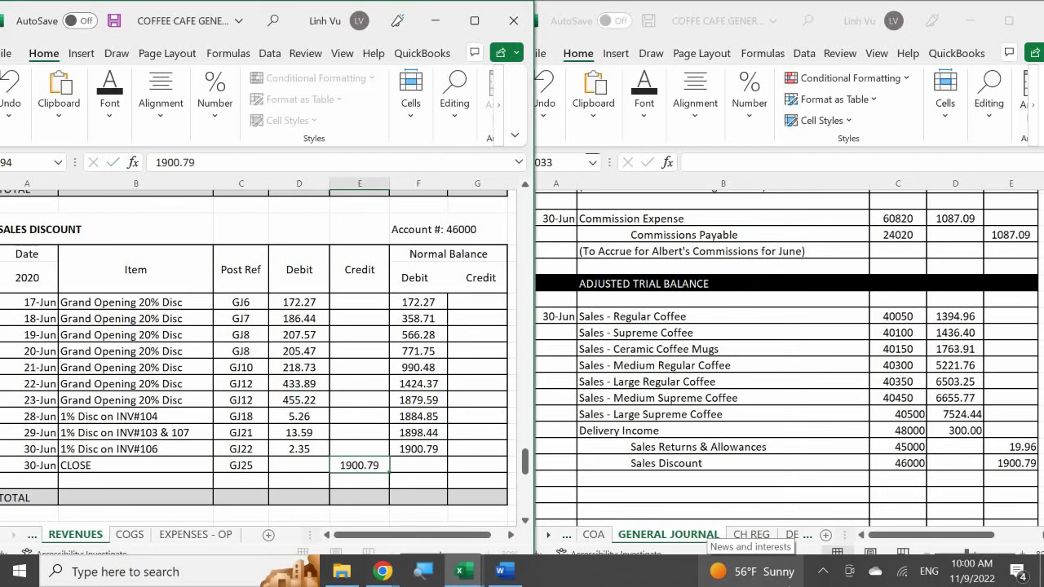
key("Return")
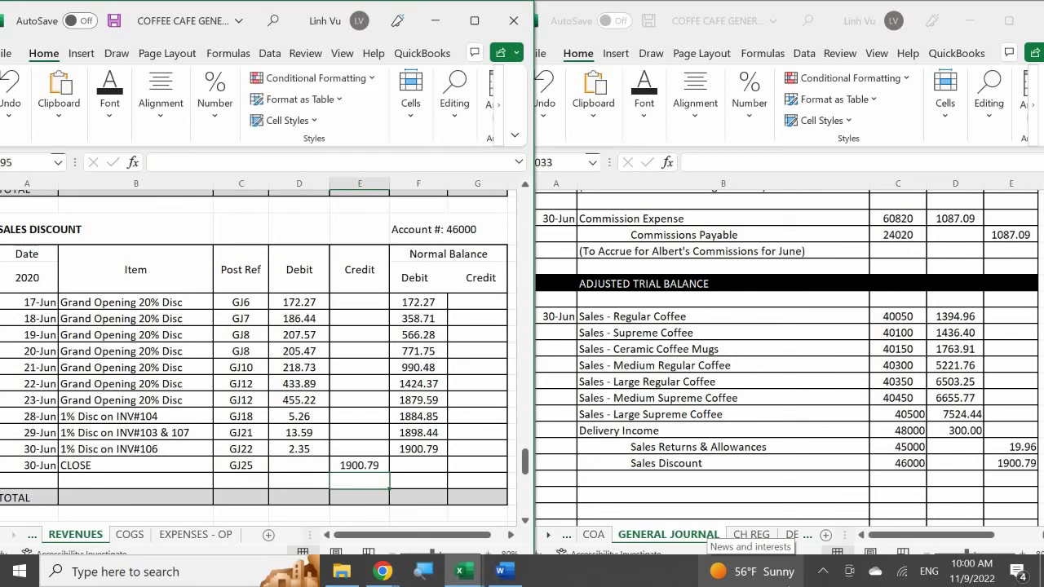
key("Up")
key("Right")
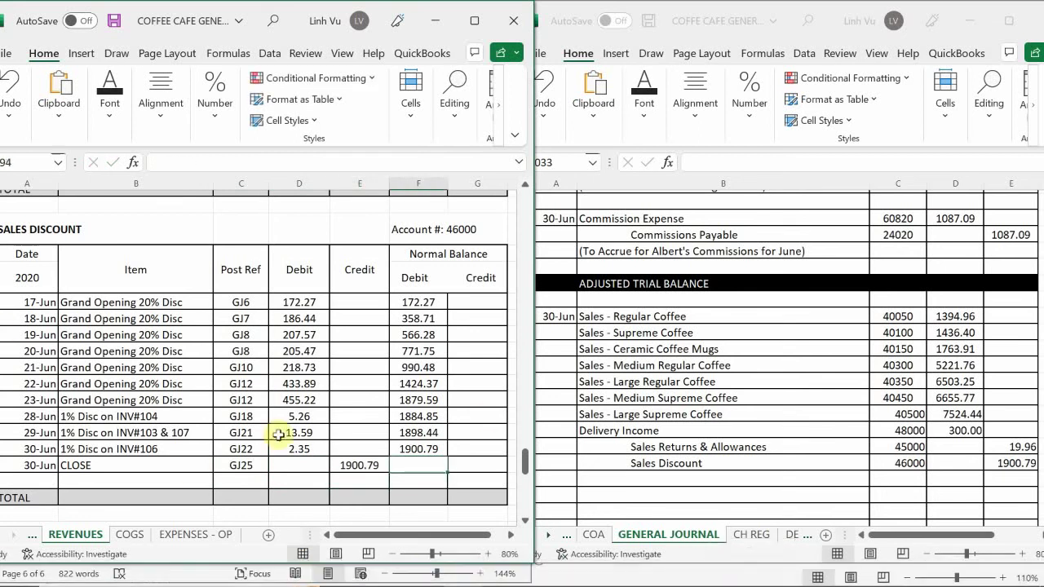
left_click(417, 449)
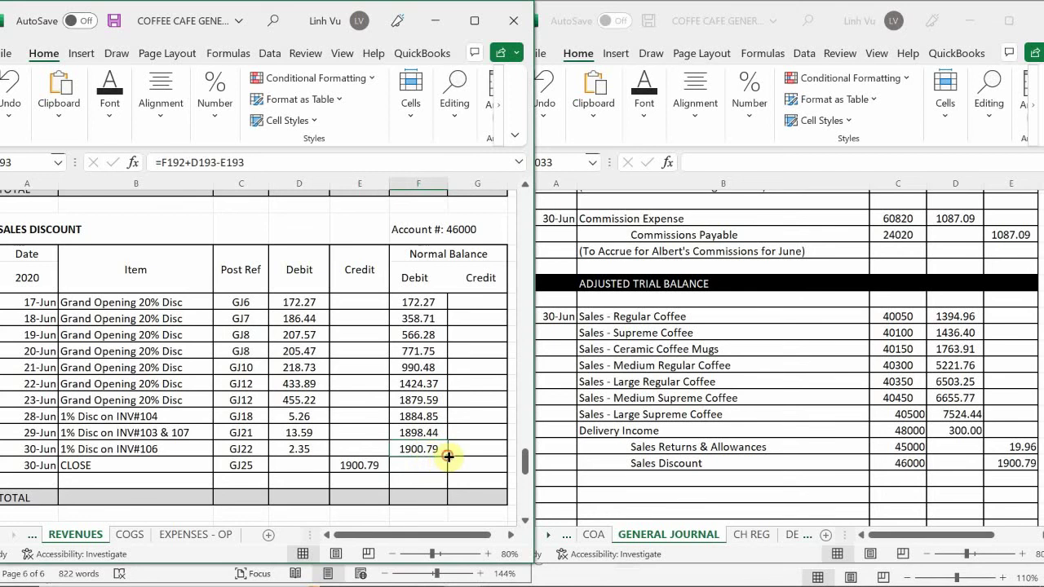
left_click_drag(447, 458, 448, 471)
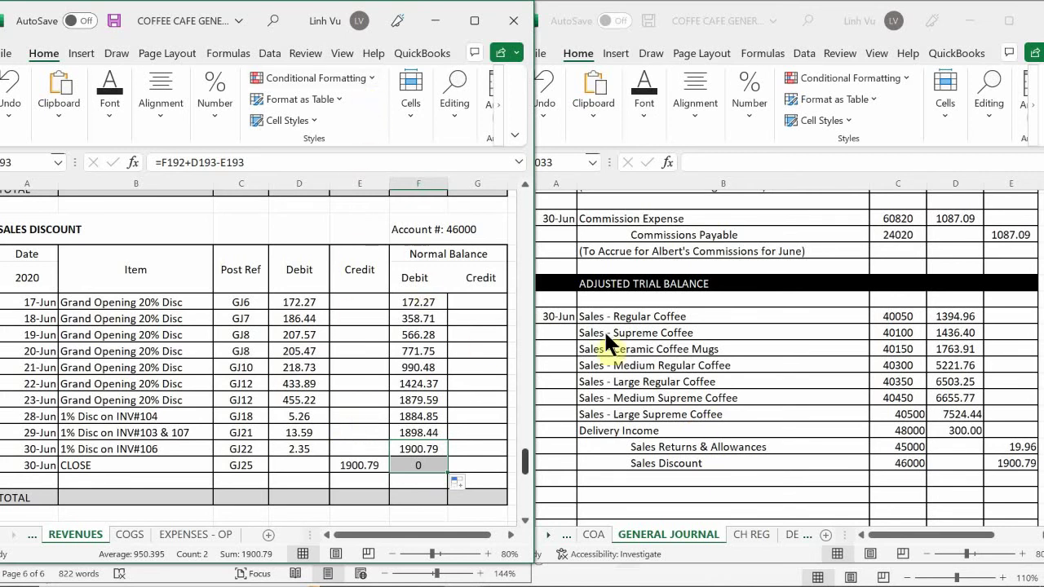
- Add an indented "Income Summary" line below Sales Discount in the general journal
left_click(637, 483)
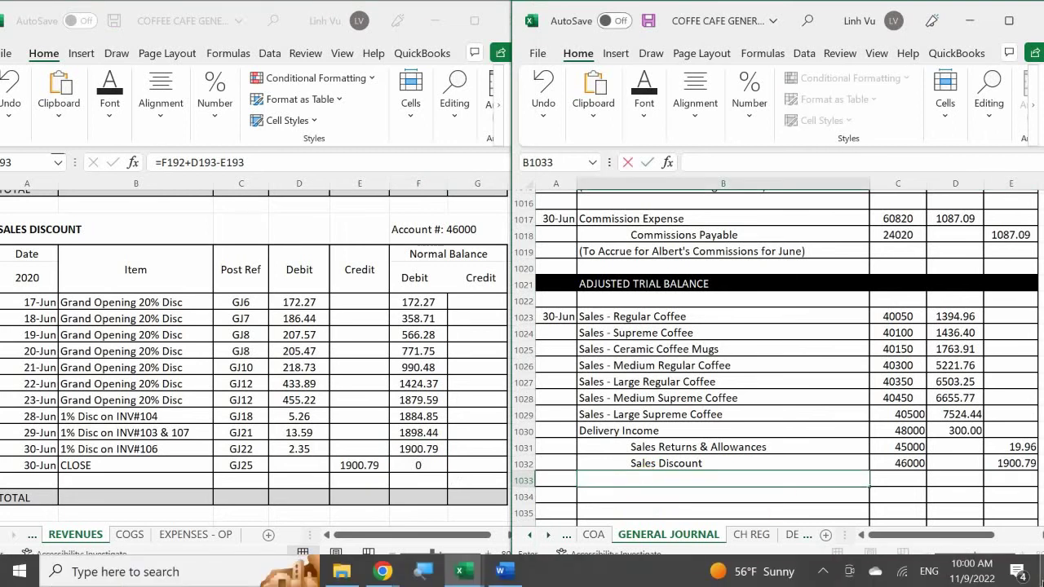
type("Income Sum")
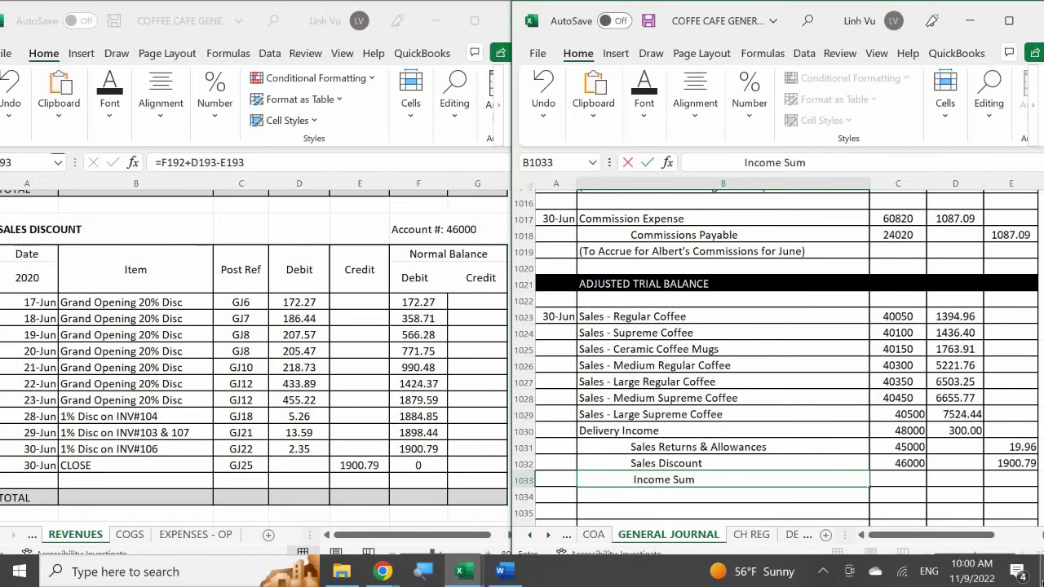
type("mary")
key("Tab")
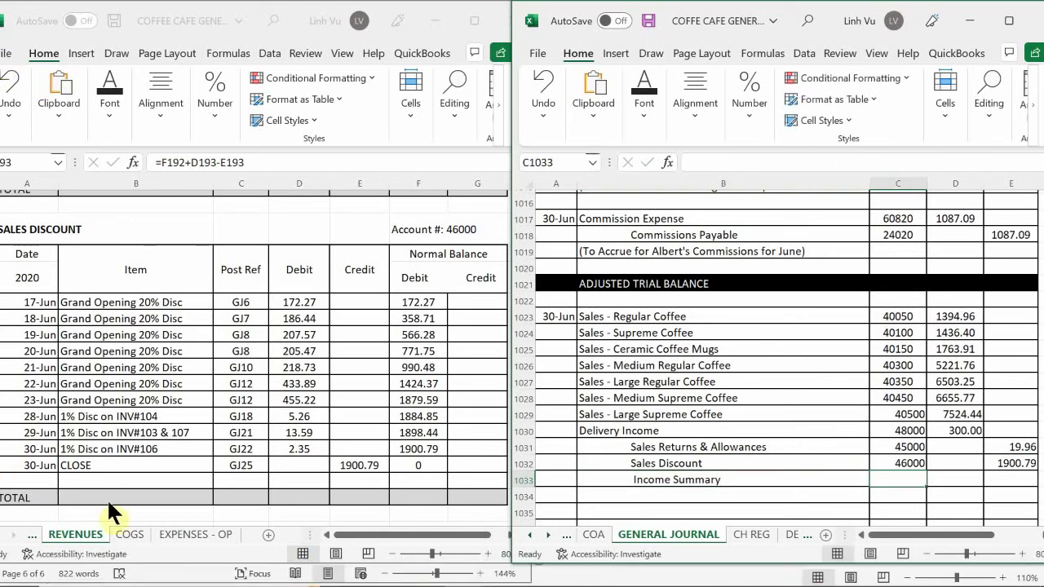
- Look up the Income Summary account in the EQUITY ledger and enter its post reference 39999 on the Income Summary journal line
left_click(11, 536)
left_click(11, 536)
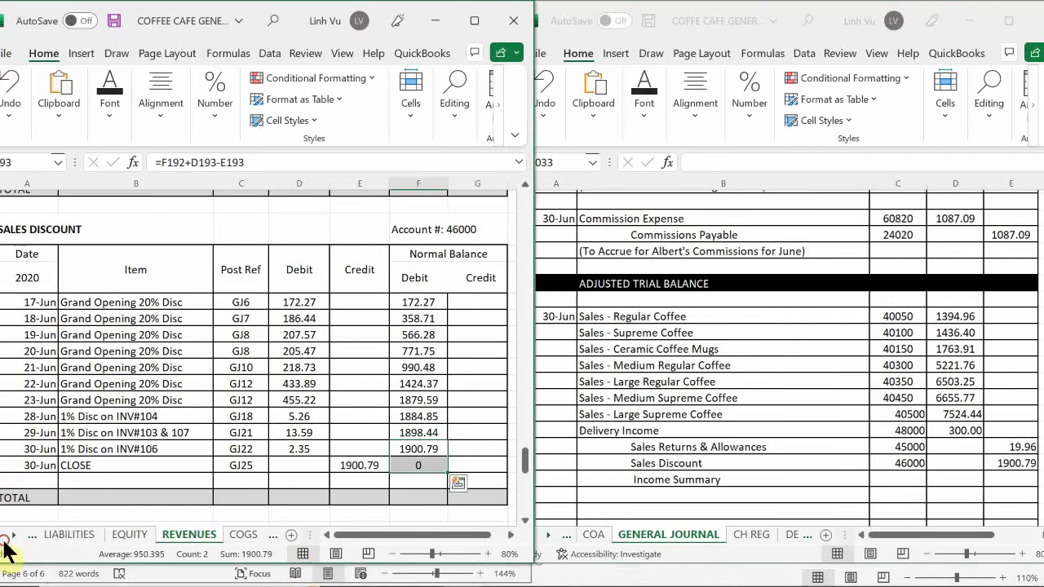
left_click(137, 534)
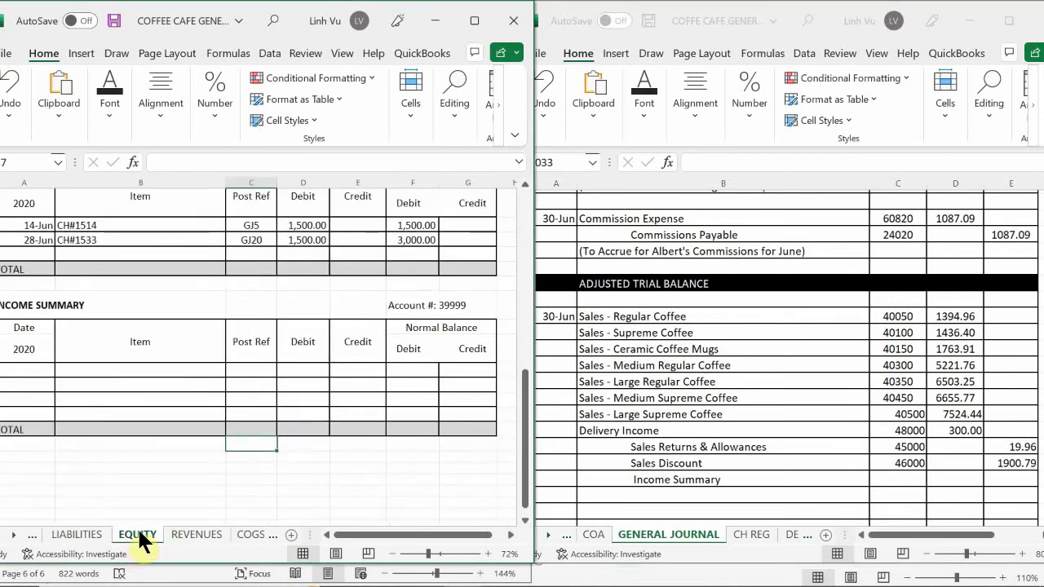
left_click(192, 433)
scroll(193, 433, "down", 2)
scroll(193, 434, "up", 2)
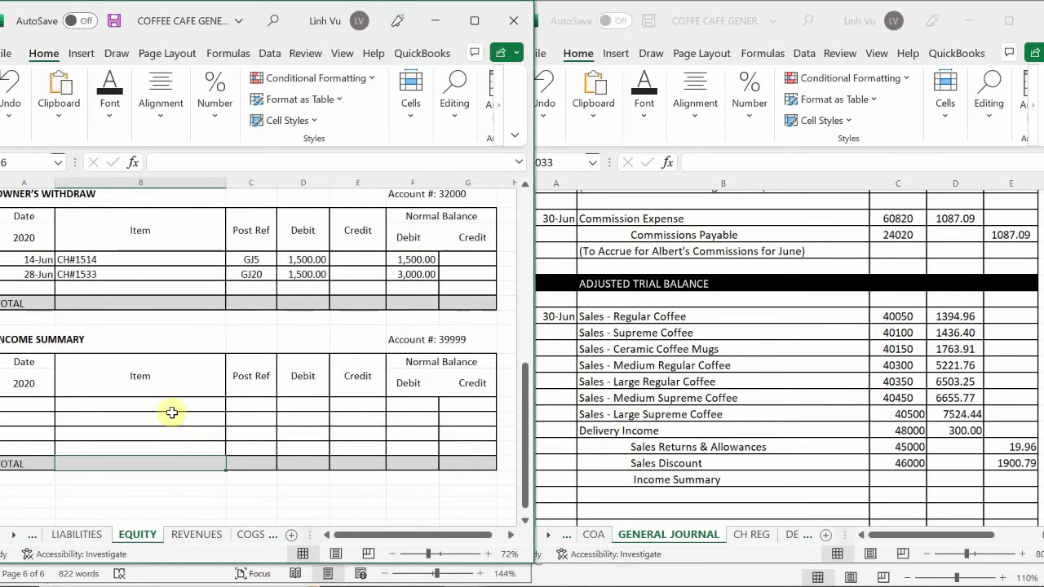
left_click(897, 477)
type("39999")
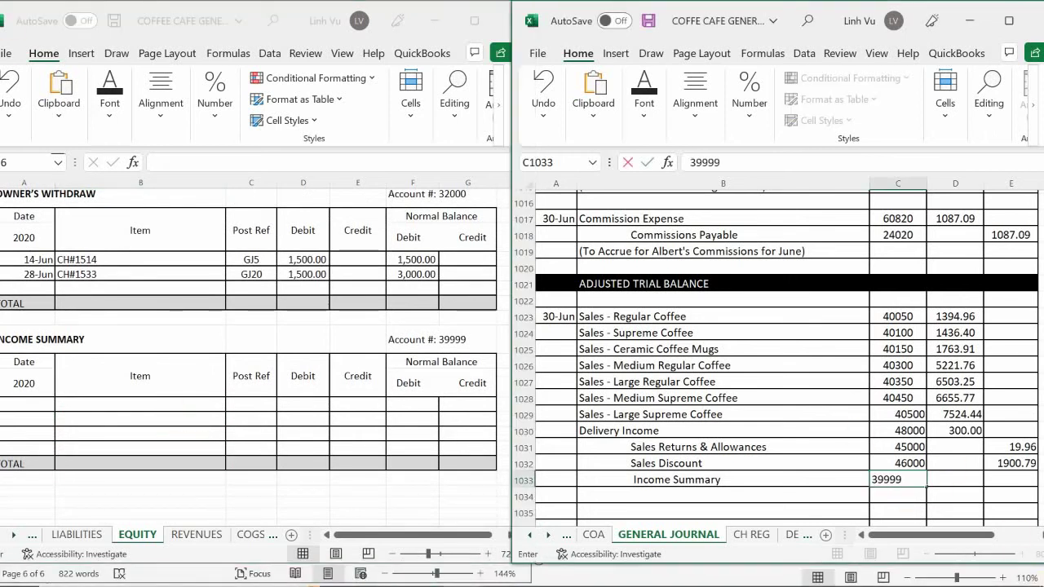
key("Return")
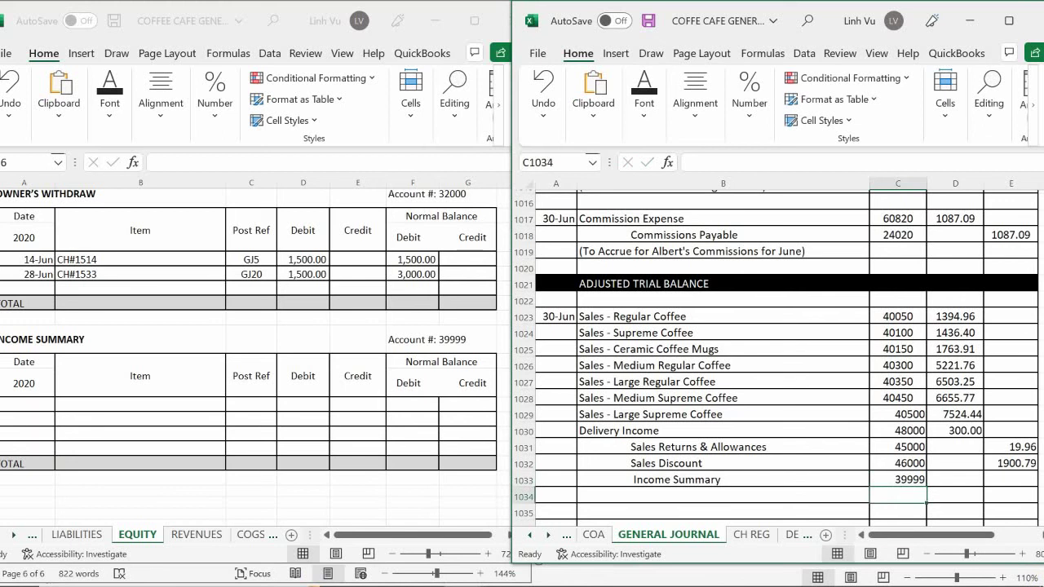
- Total the closing entry's debits in D1034 of the general journal with a SUM of D1023:D1033
key("Right")
key("Up")
key("Up")
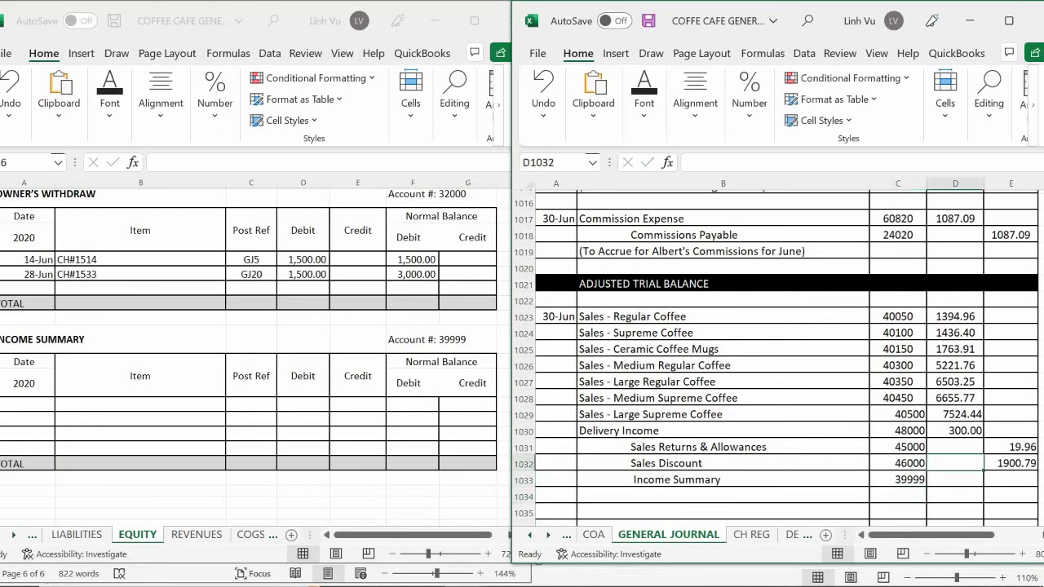
key("Down")
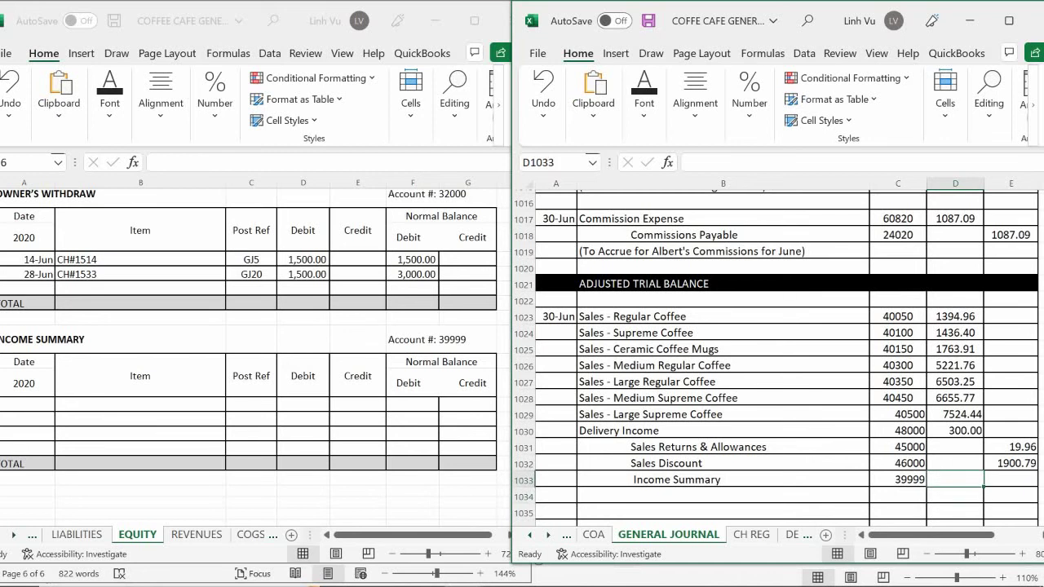
left_click(954, 496)
type("=su")
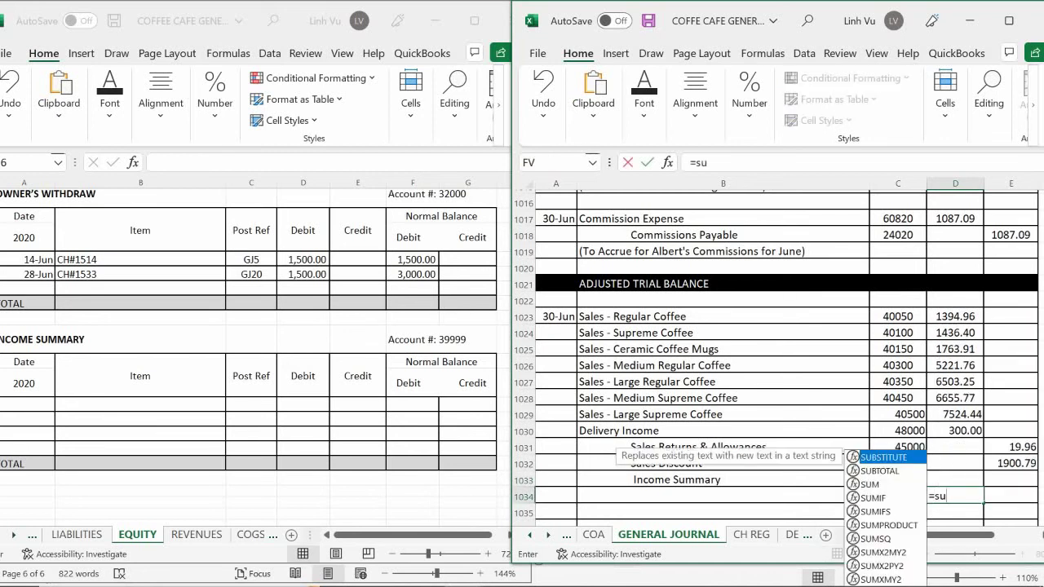
type("m(")
left_click_drag(954, 480, 958, 316)
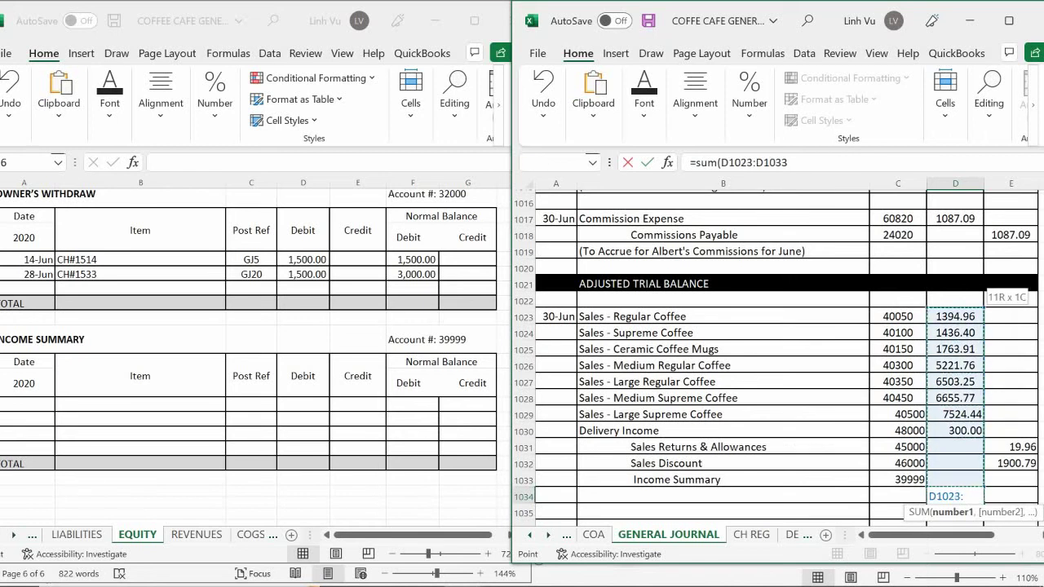
key("Return")
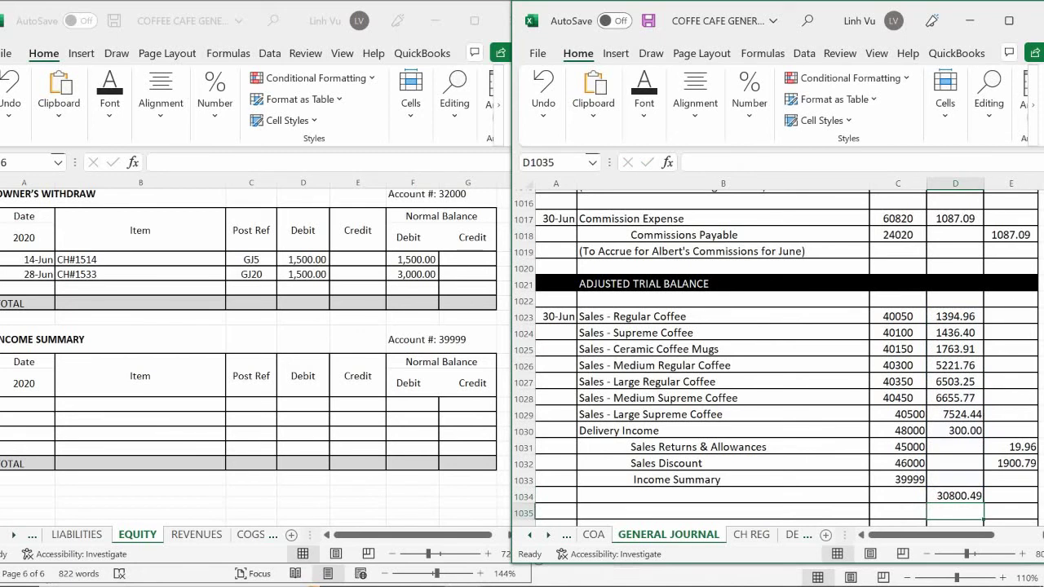
key("Right")
key("Up")
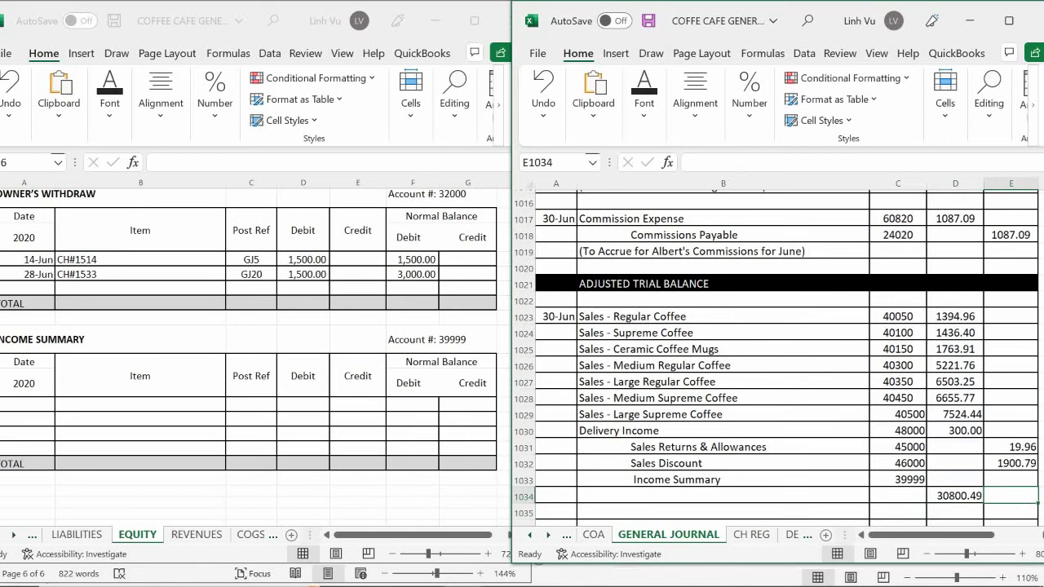
- Calculate the Income Summary credit in E1033 of the general journal with the formula =30800.49-E1031-E1032
type("=")
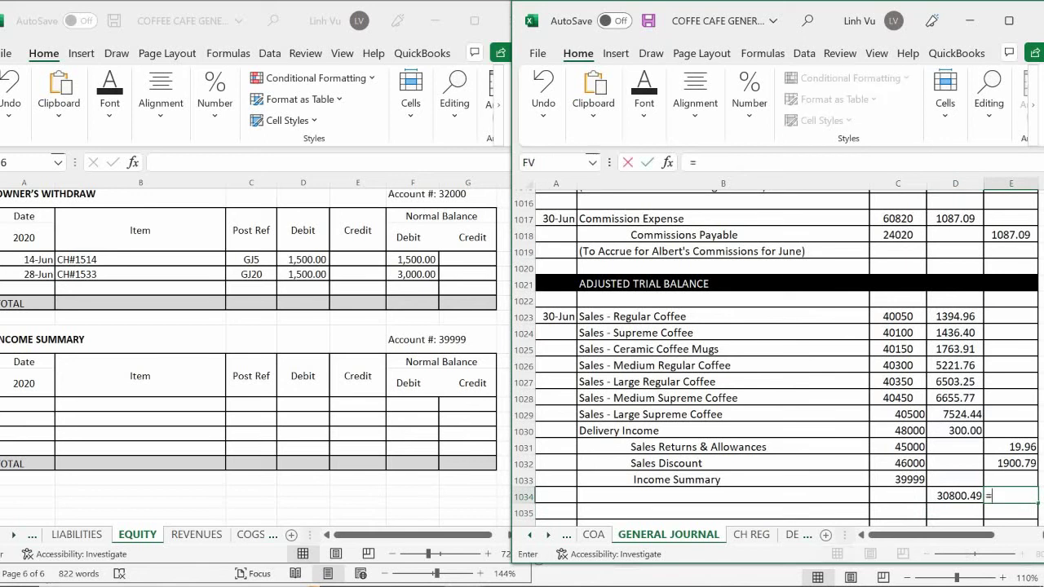
key("Escape")
key("Up")
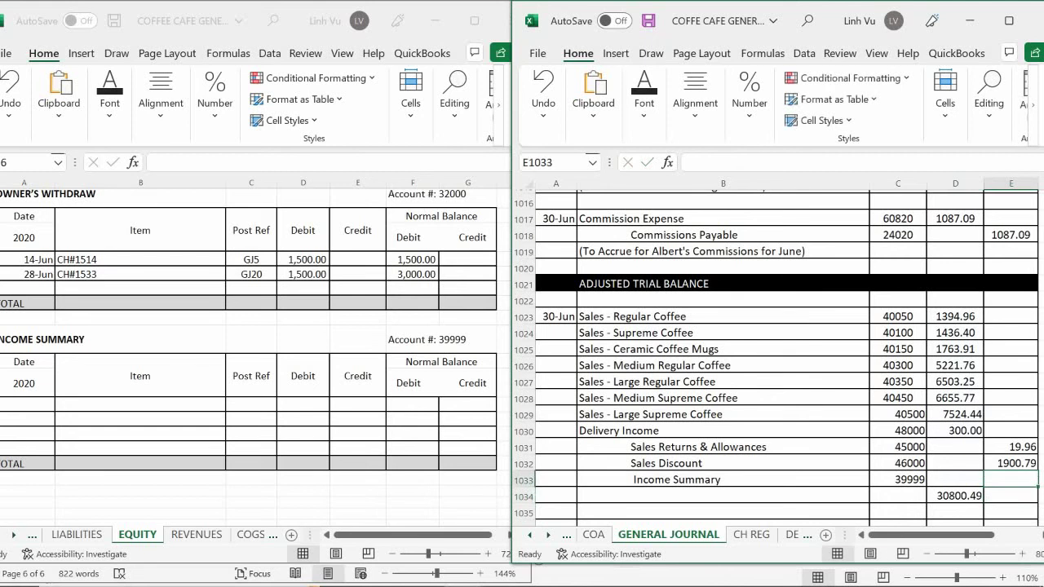
type("=")
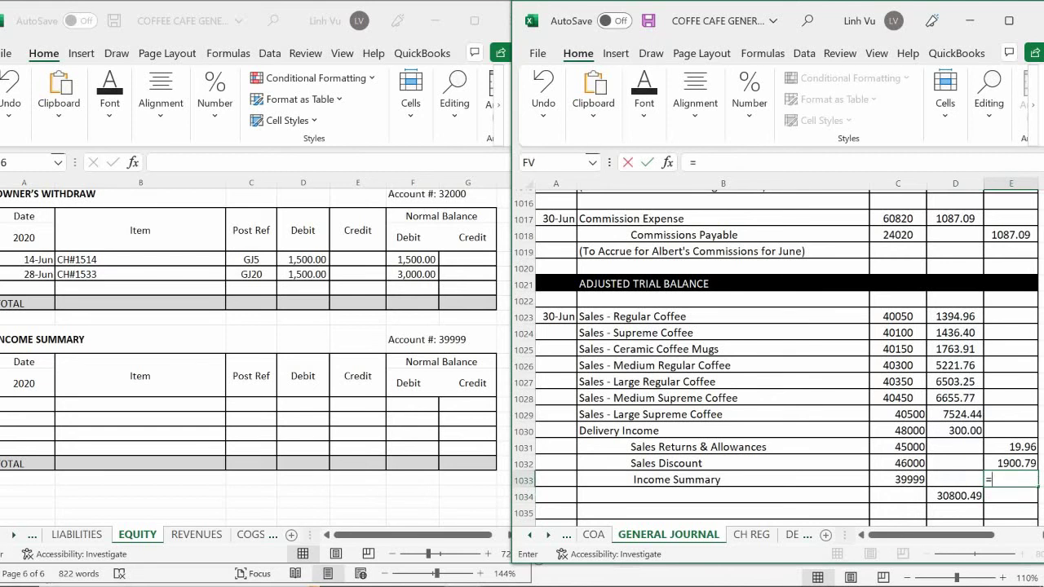
type("30800.49")
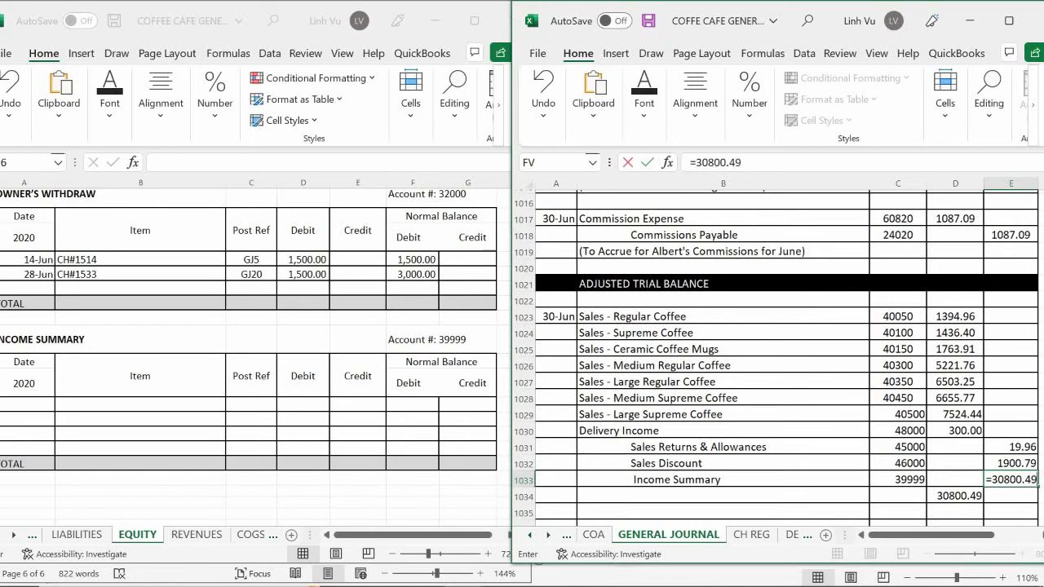
type("-")
key("Up")
key("Up")
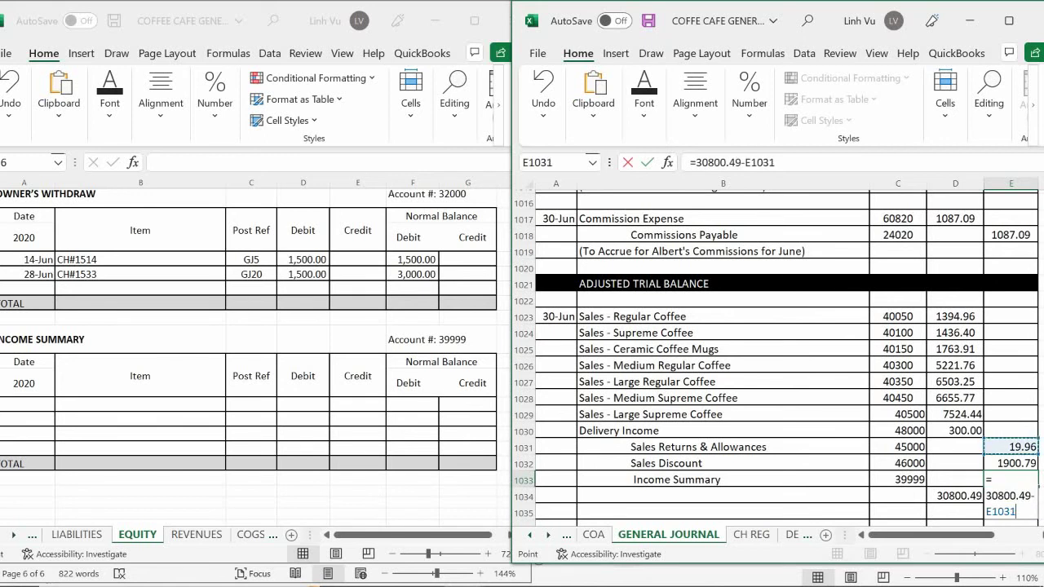
type("-")
key("Up")
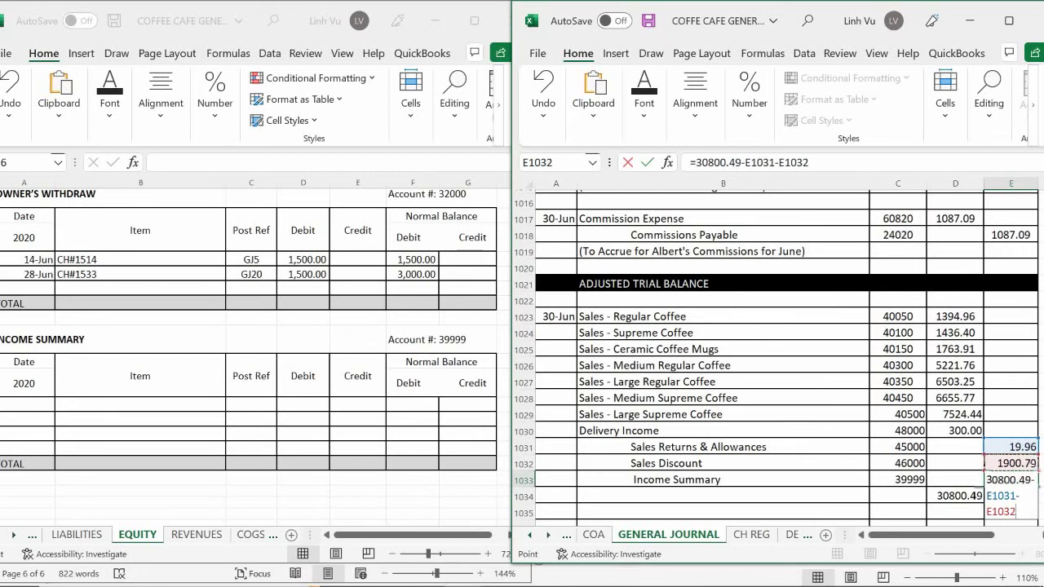
key("Return")
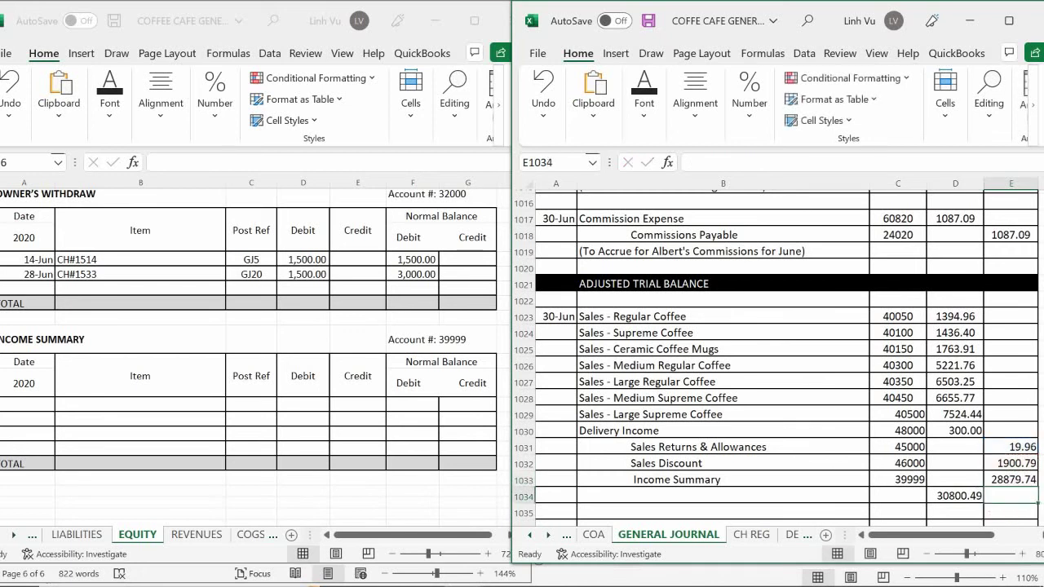
- Clear the temporary debit total from D1034 of the general journal
key("Left")
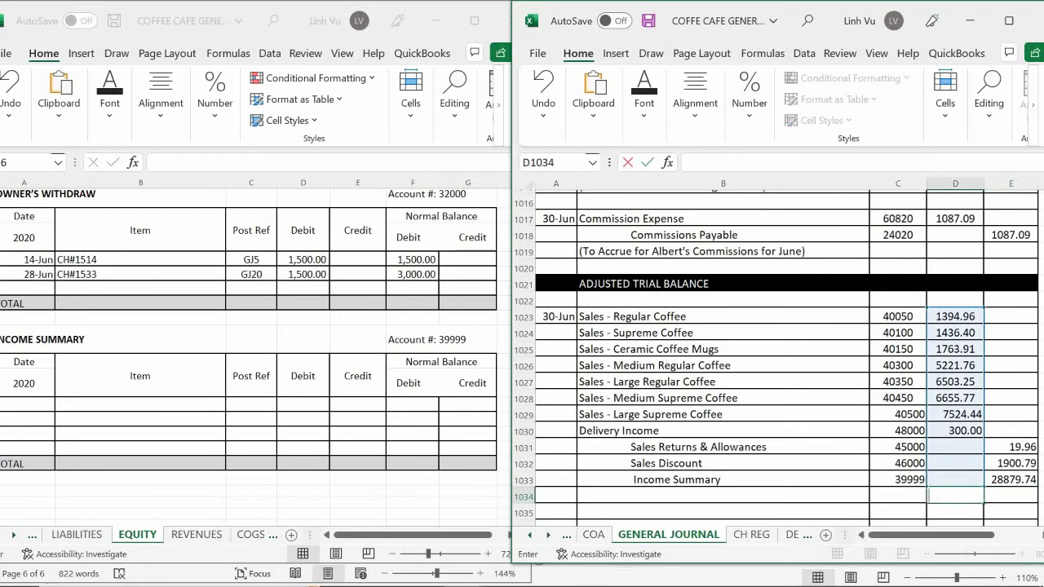
key("Delete")
key("Down")
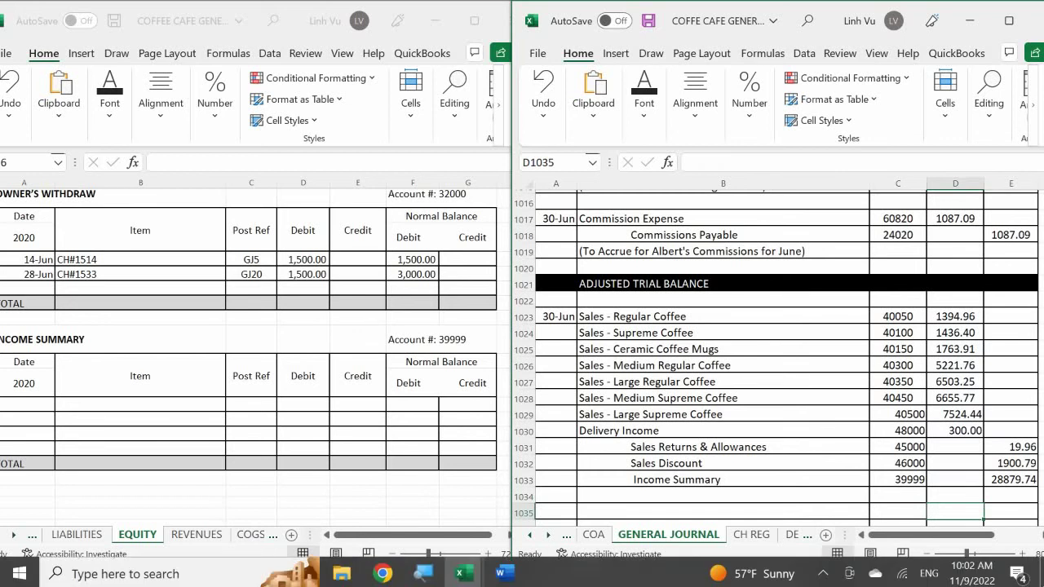
- Start the first Income Summary ledger row with the date 6/30 and the item "CLOSE out all Revenues"
left_click(110, 420)
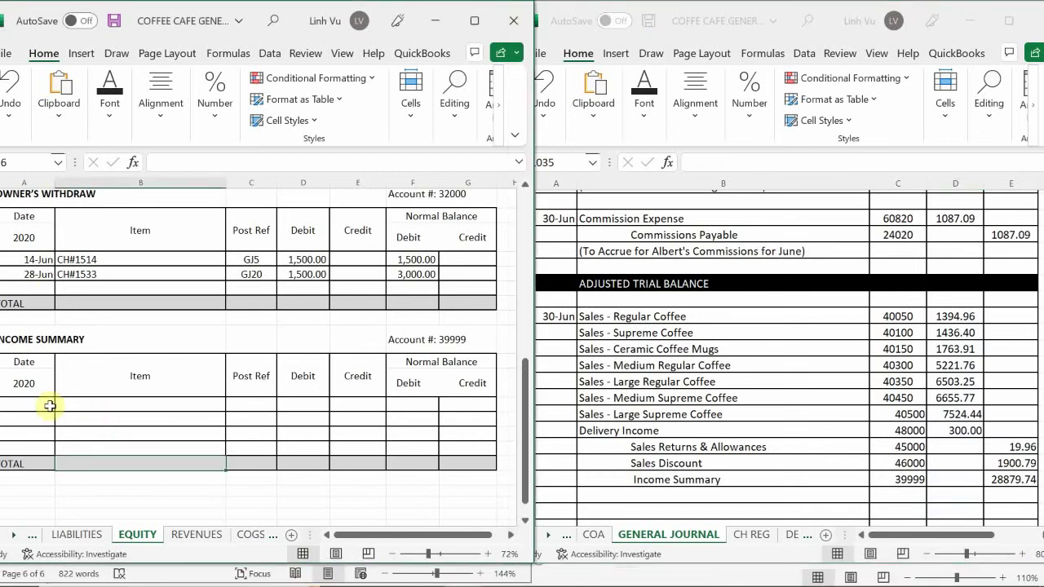
left_click(38, 405)
type("6/30")
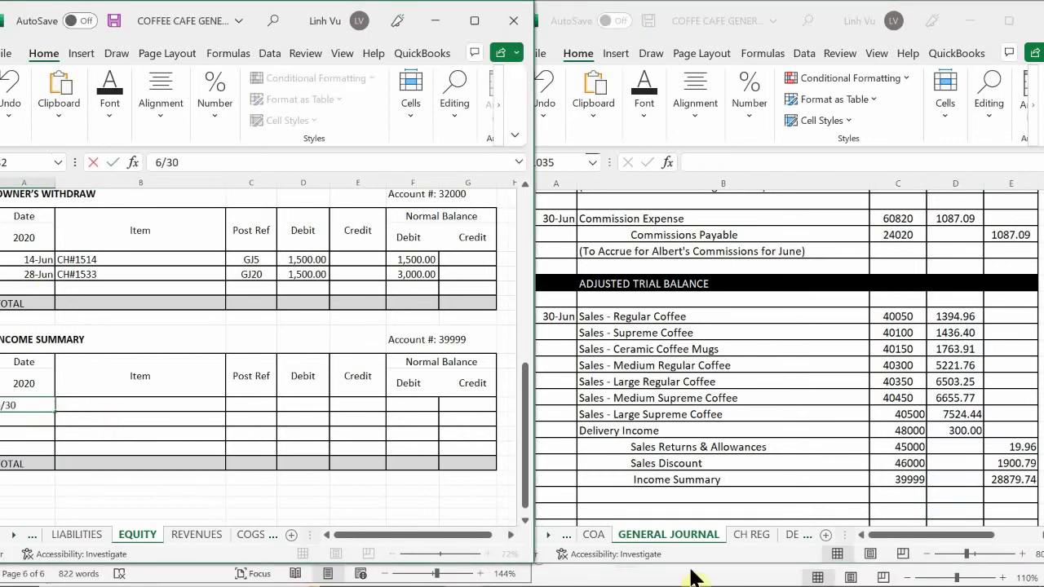
key("Tab")
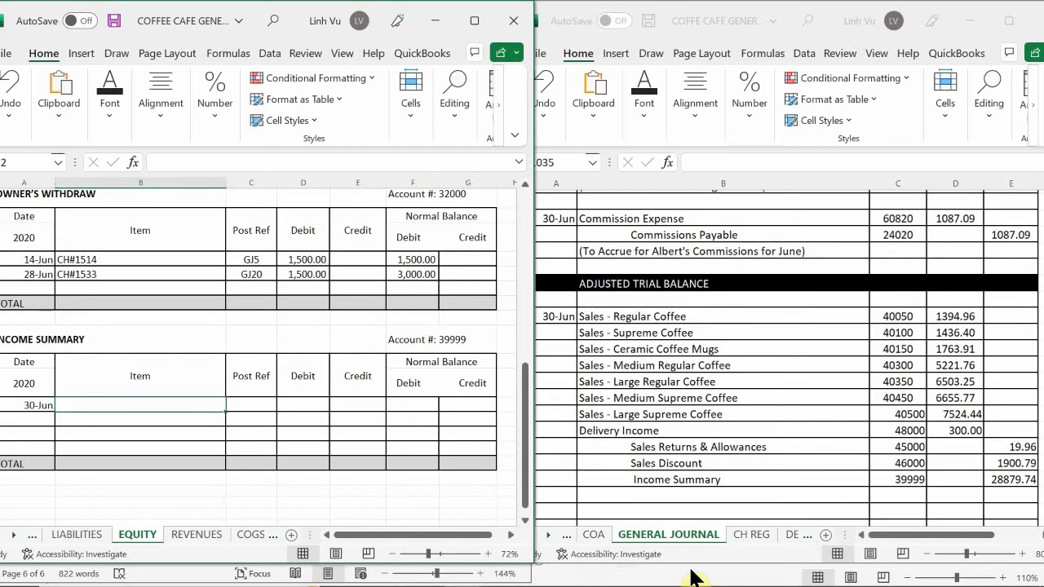
type("Clo")
key("BackSpace")
key("BackSpace")
key("BackSpace")
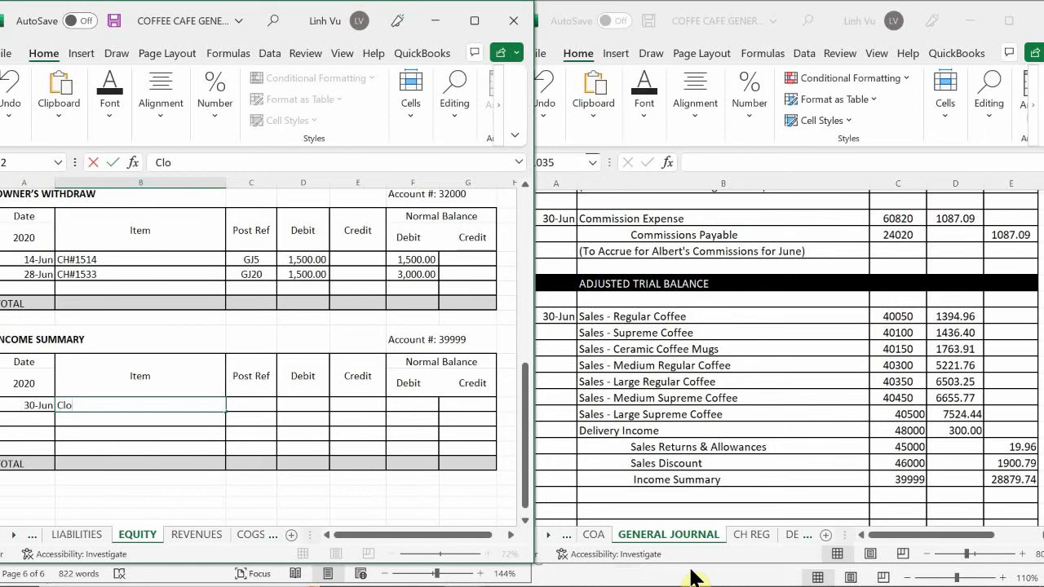
type("C")
type("E out all")
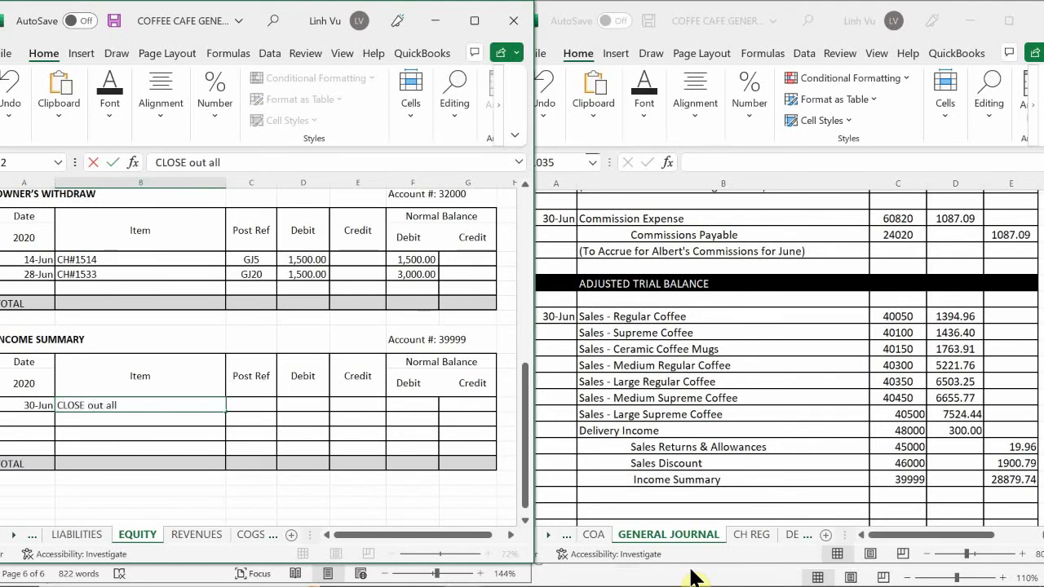
type(" Revenues")
key("Tab")
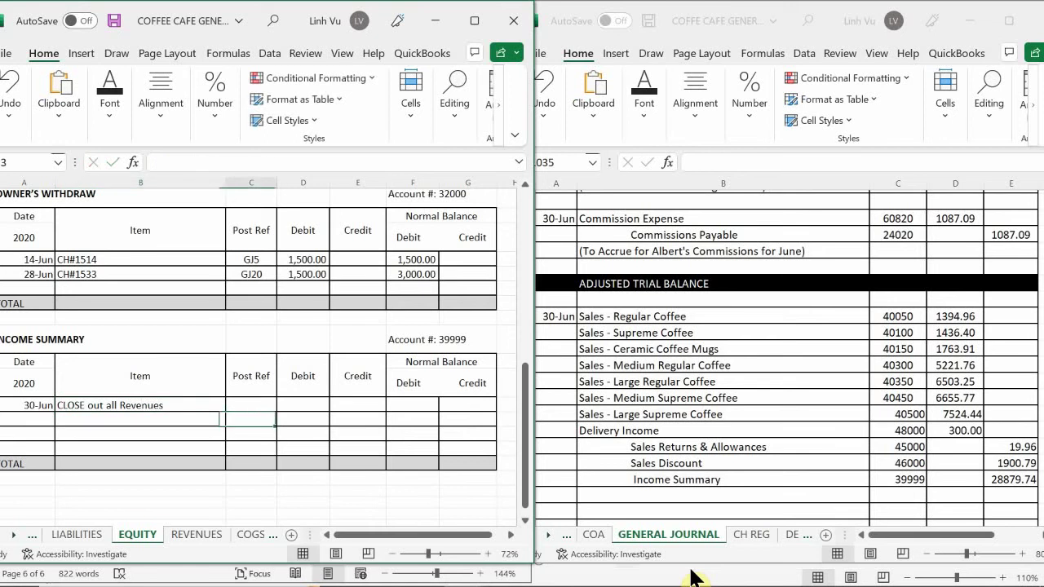
- Enter post reference GJ25 and a 28879.74 credit on the Income Summary ledger's CLOSE row
type("GJ")
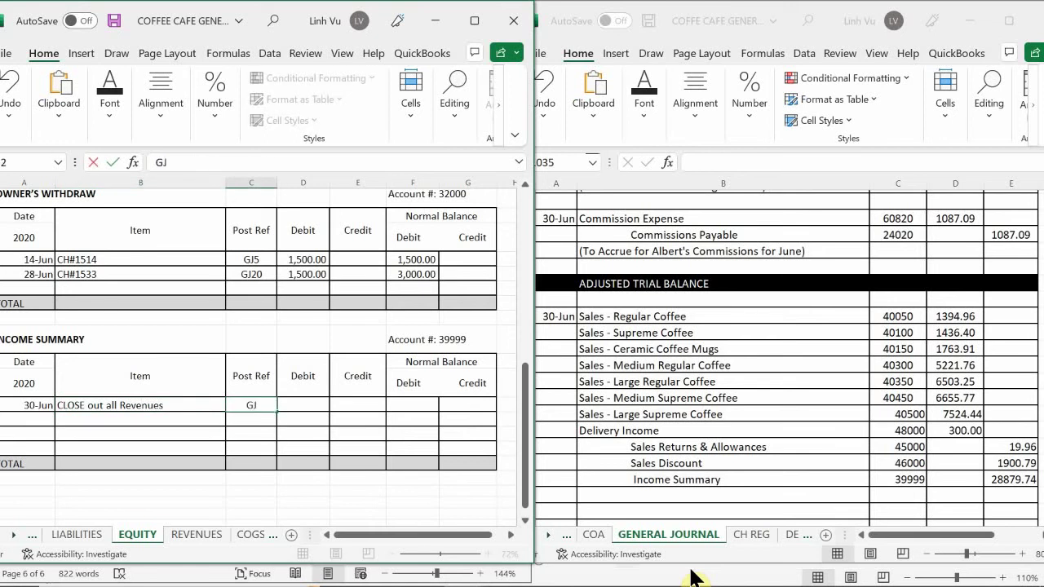
type("25")
key("Tab")
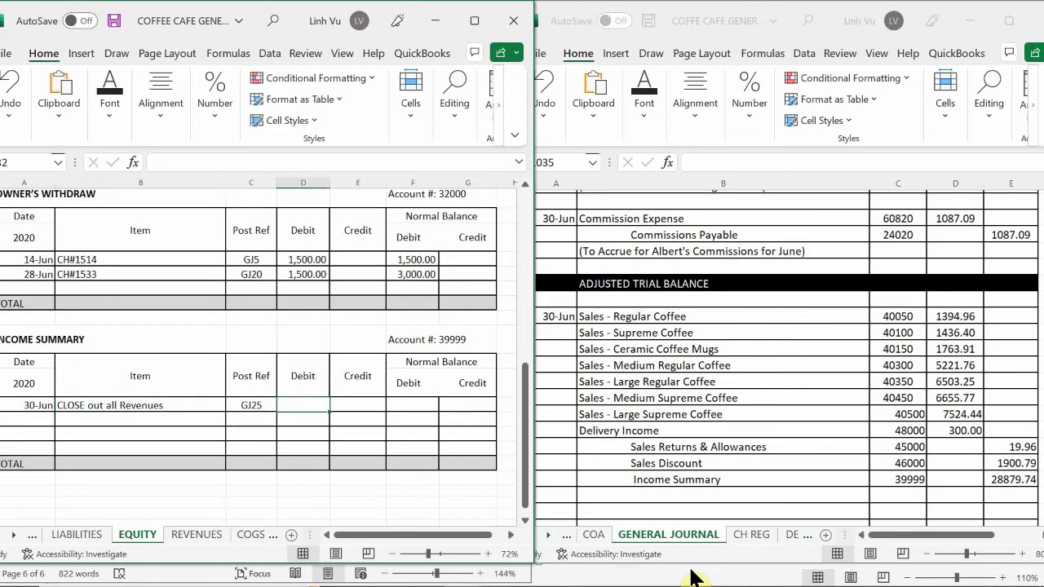
key("Tab")
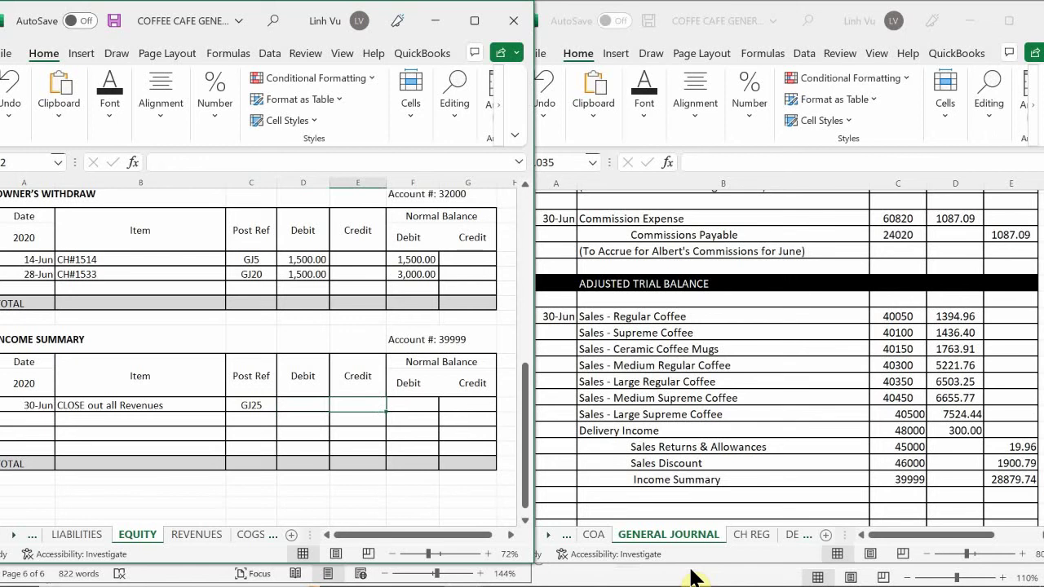
type("28")
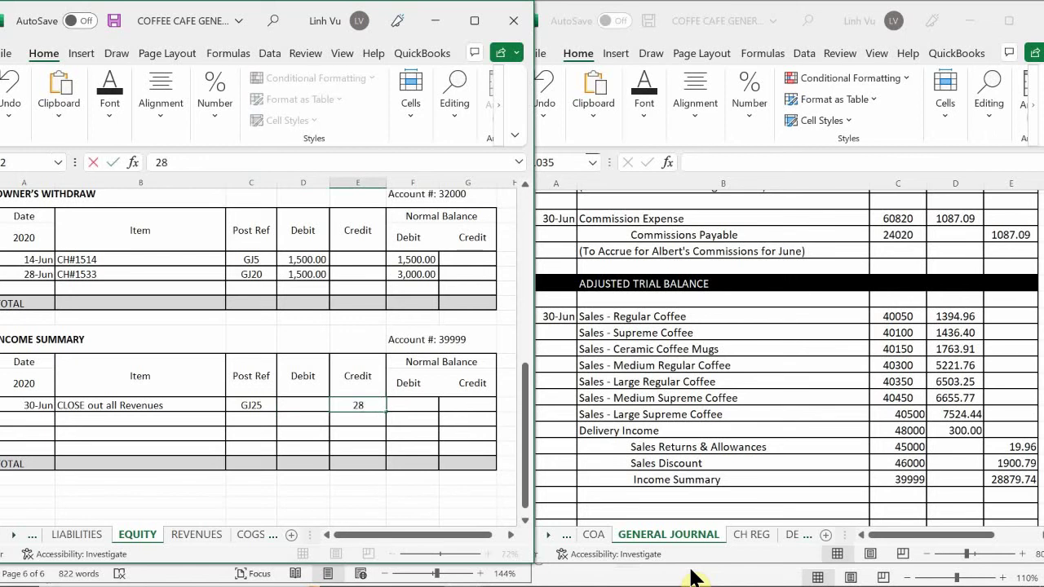
type("879.74")
key("Return")
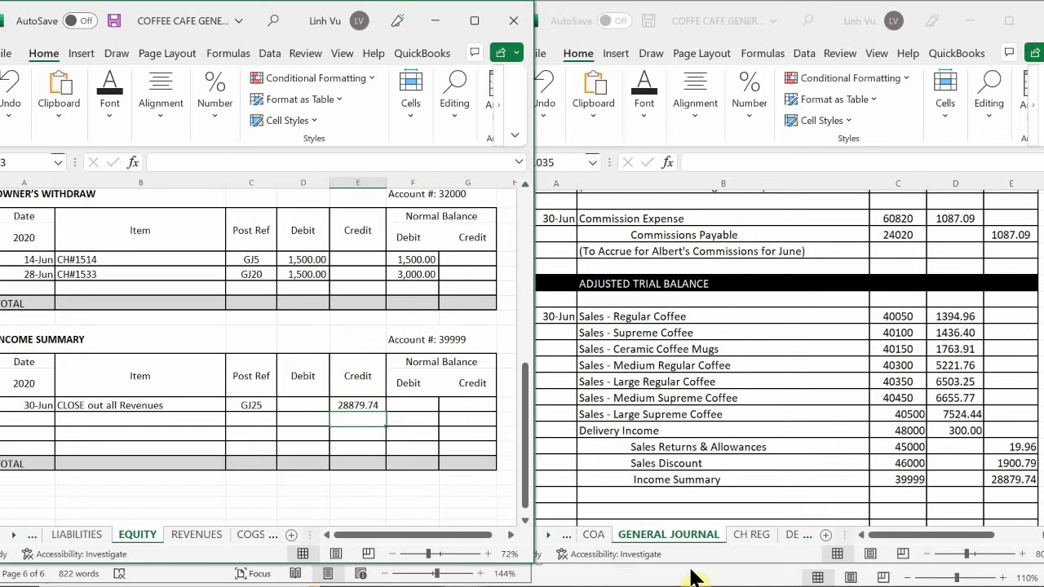
- Fill the credit-side normal balance of the Income Summary CLOSE row with a formula referencing that row's credit amount
key("Right")
key("Right")
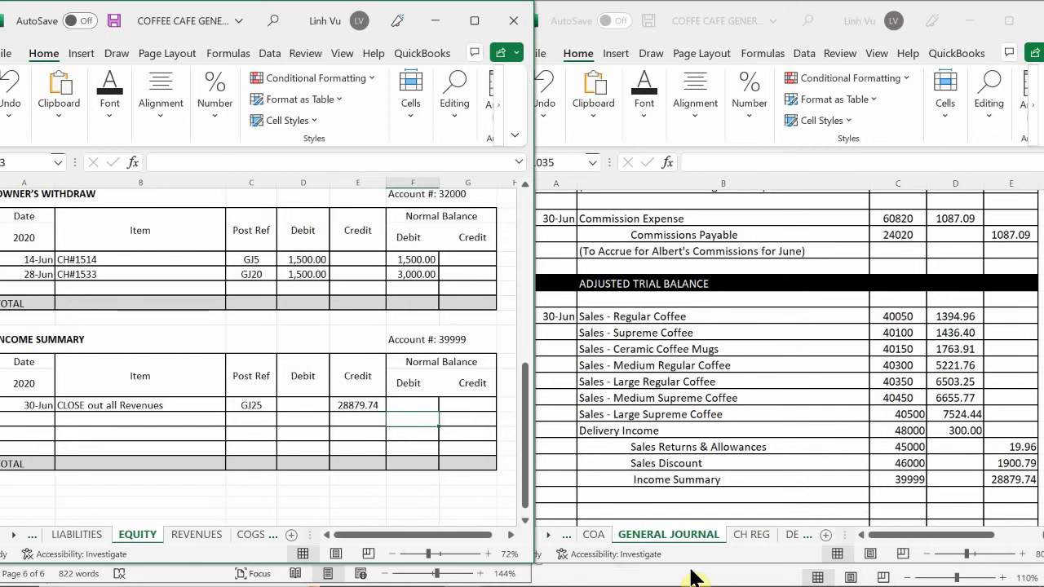
key("Right")
key("Up")
key("Left")
key("Left")
key("Left")
key("Left")
key("Left")
key("Left")
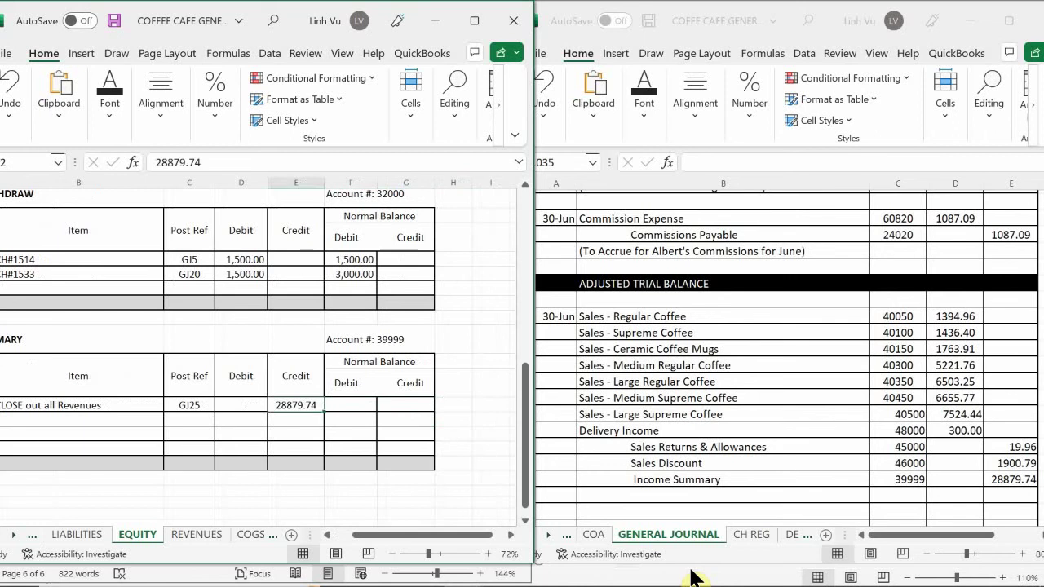
key("Left")
key("Right")
key("Right")
key("Right")
key("Right")
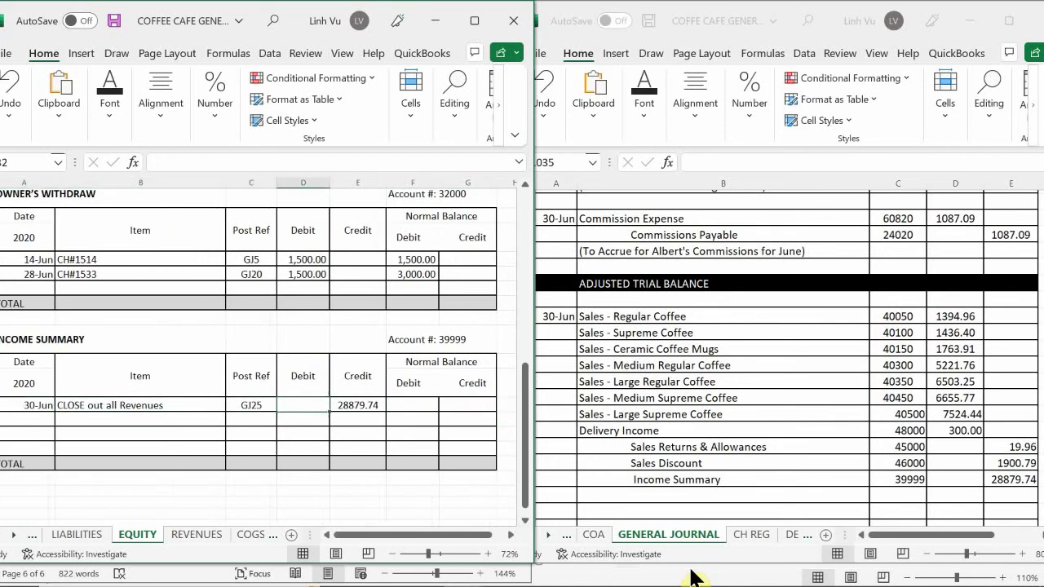
key("Right")
key("Right")
type("=")
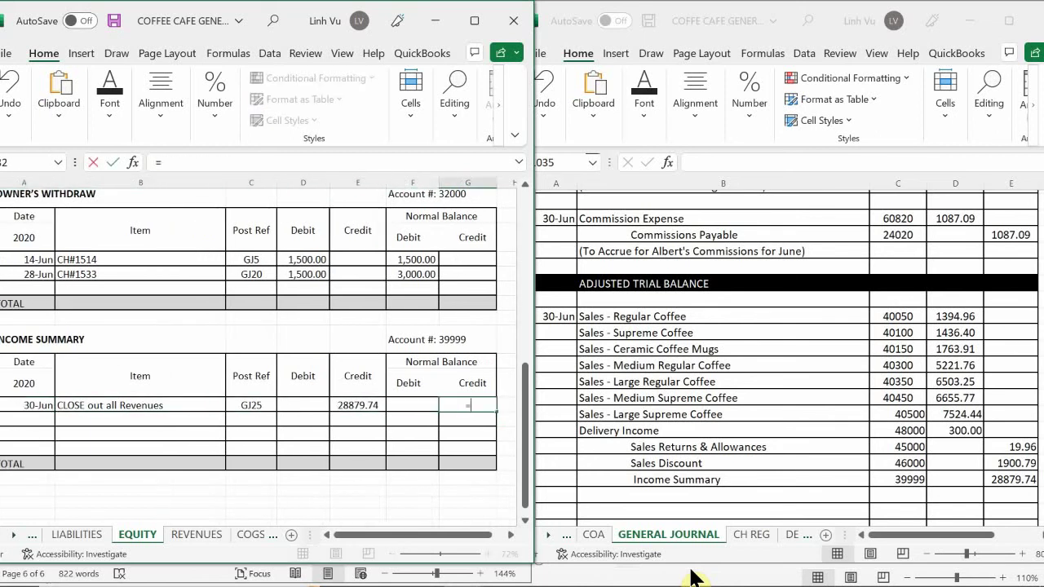
key("Left")
key("Left")
key("Return")
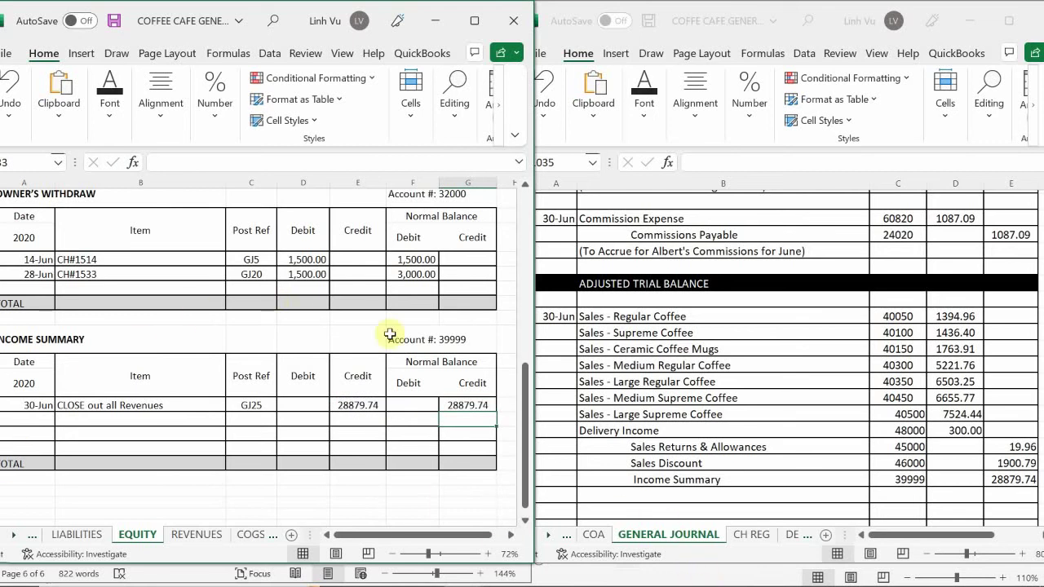
- Add the explanation "(Close out Revenues to Income Summary)" below the Income Summary line in B1034 of the general journal
left_click(636, 426)
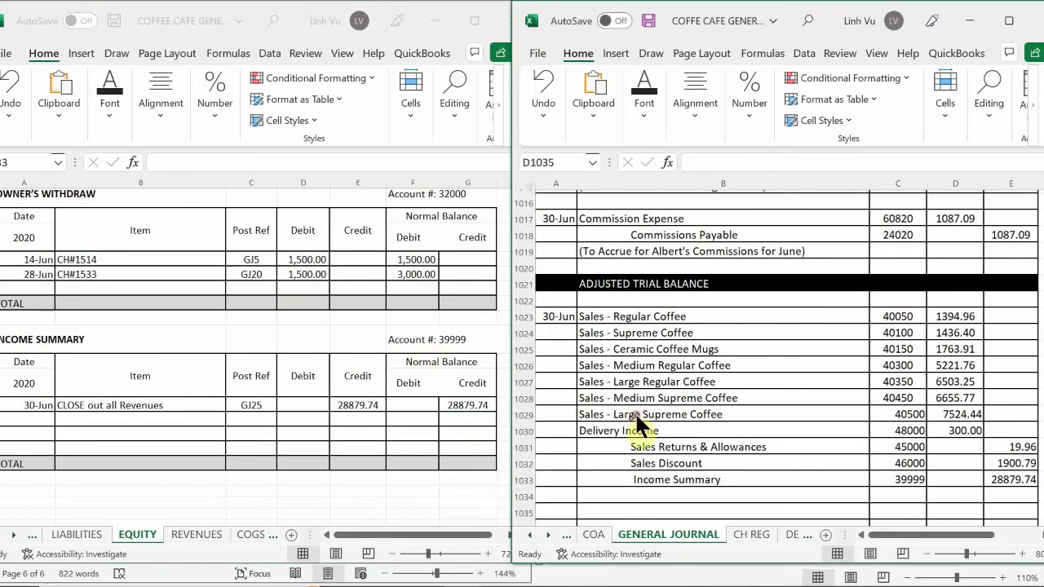
scroll(636, 414, "down", 2)
scroll(636, 415, "down", 1)
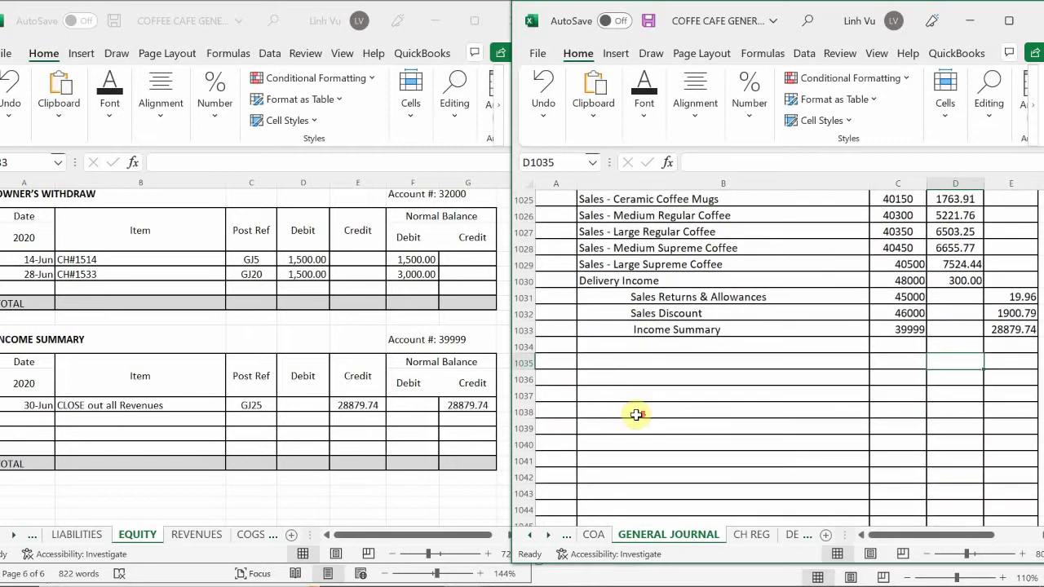
scroll(636, 414, "down", 3)
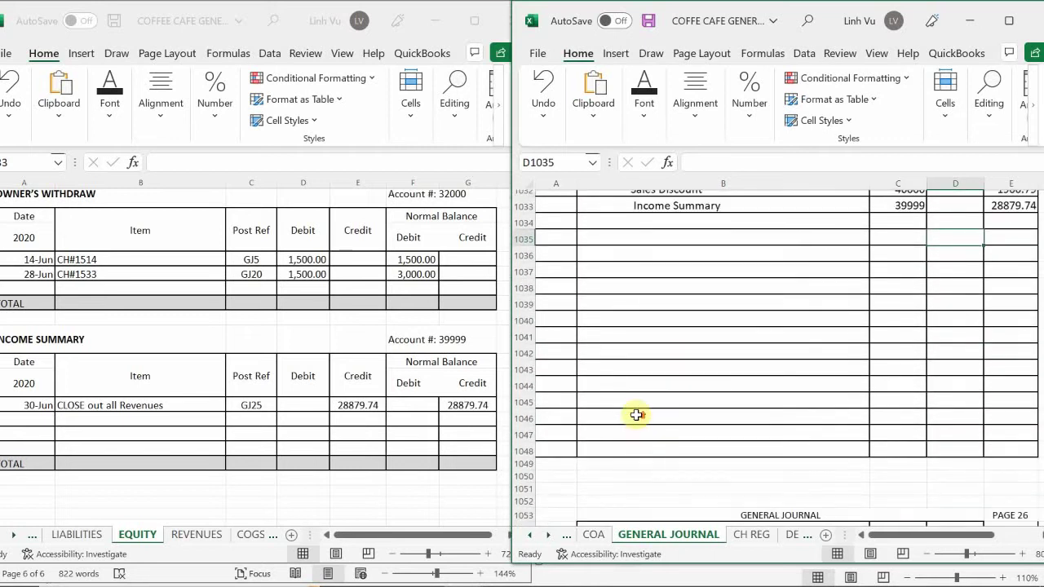
scroll(636, 414, "up", 2)
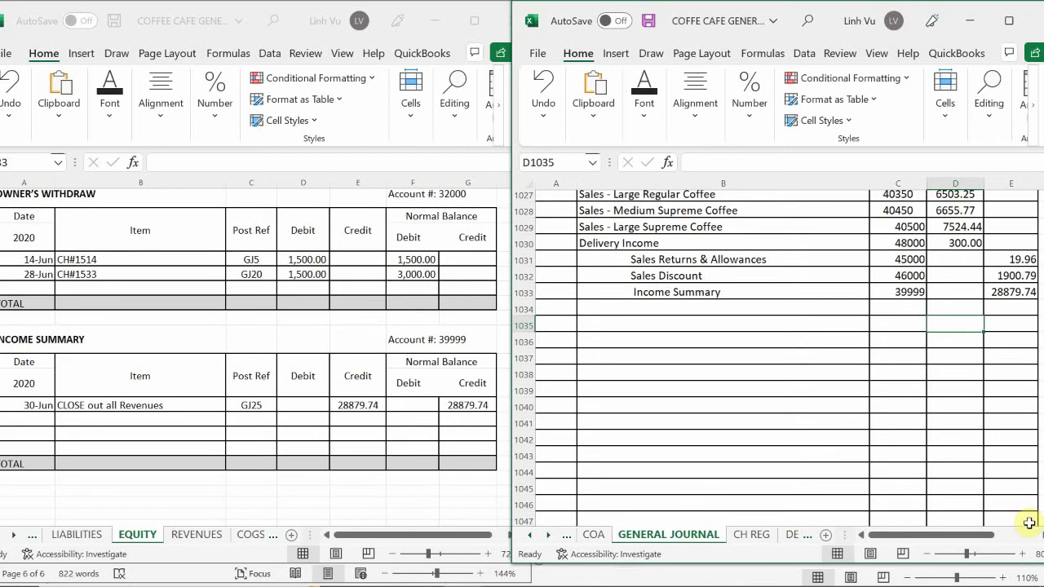
scroll(983, 492, "up", 2)
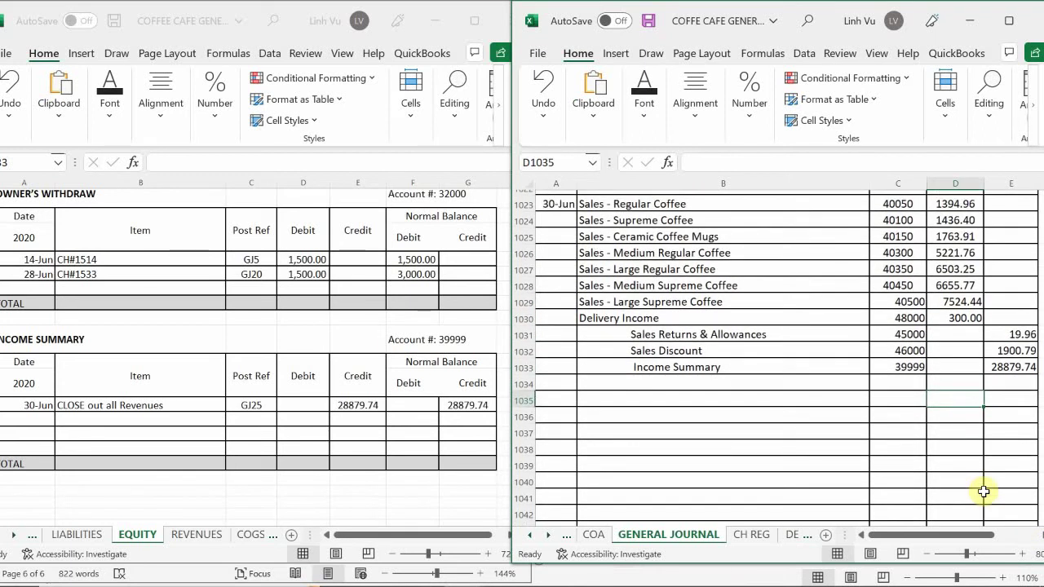
scroll(983, 491, "up", 1)
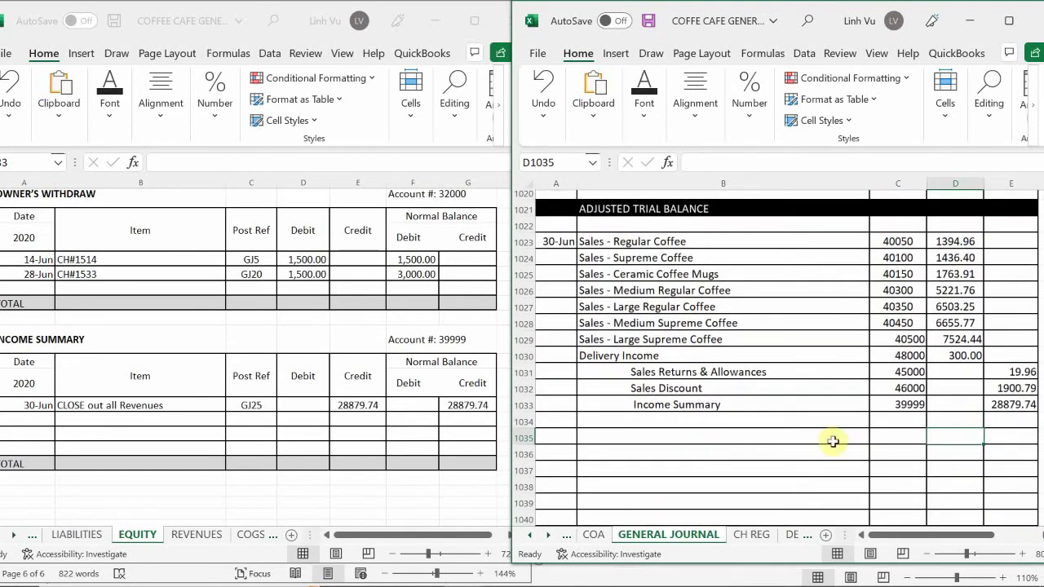
left_click(604, 421)
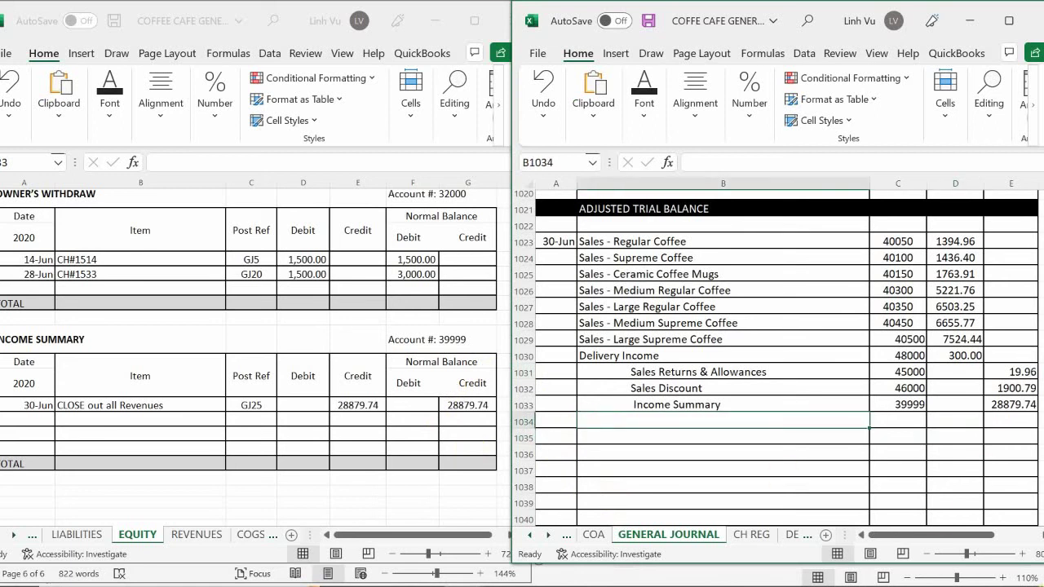
type("(")
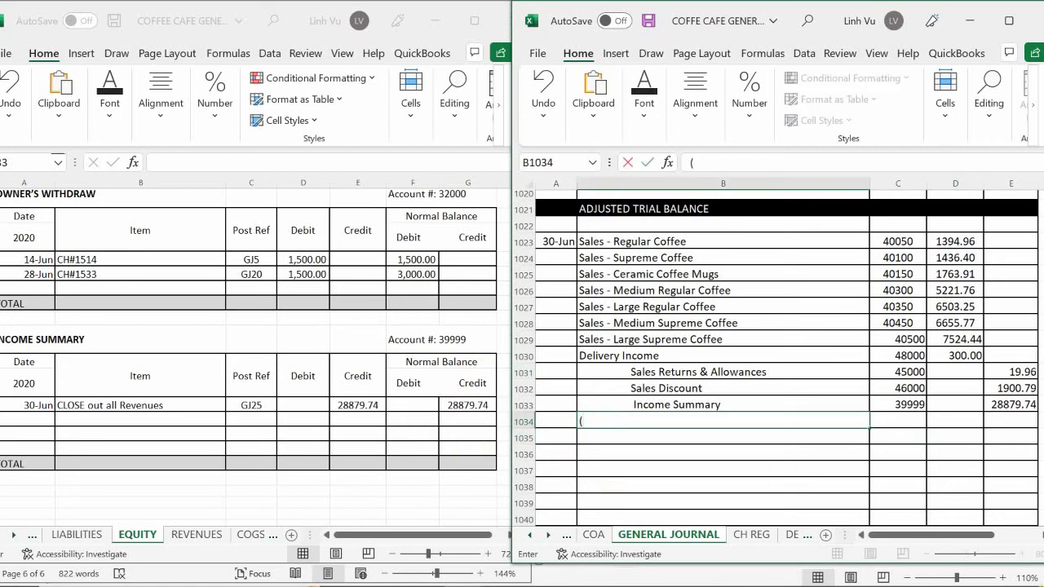
type("Close out Revenues")
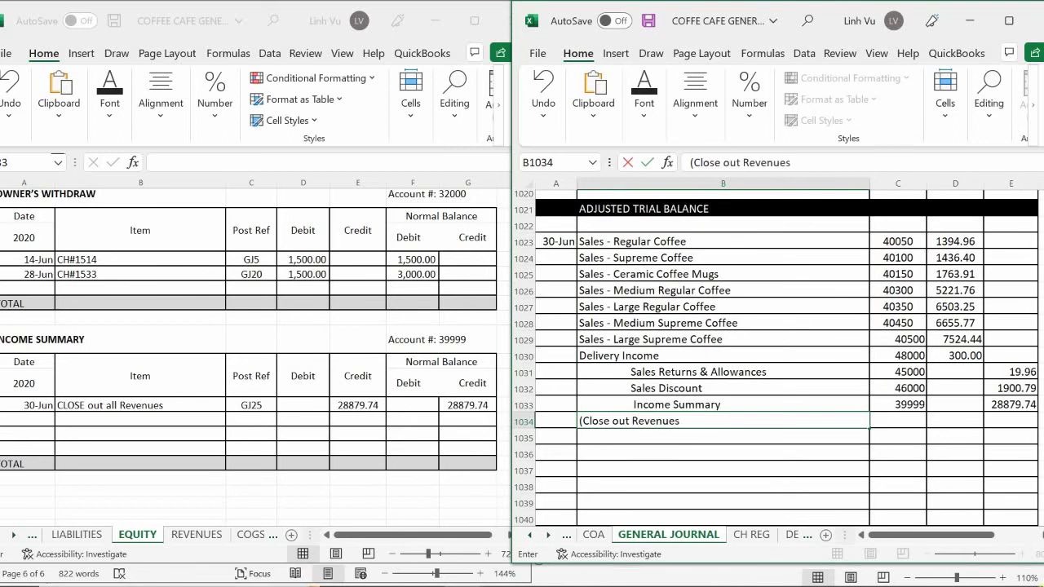
type(" to Income Summary")
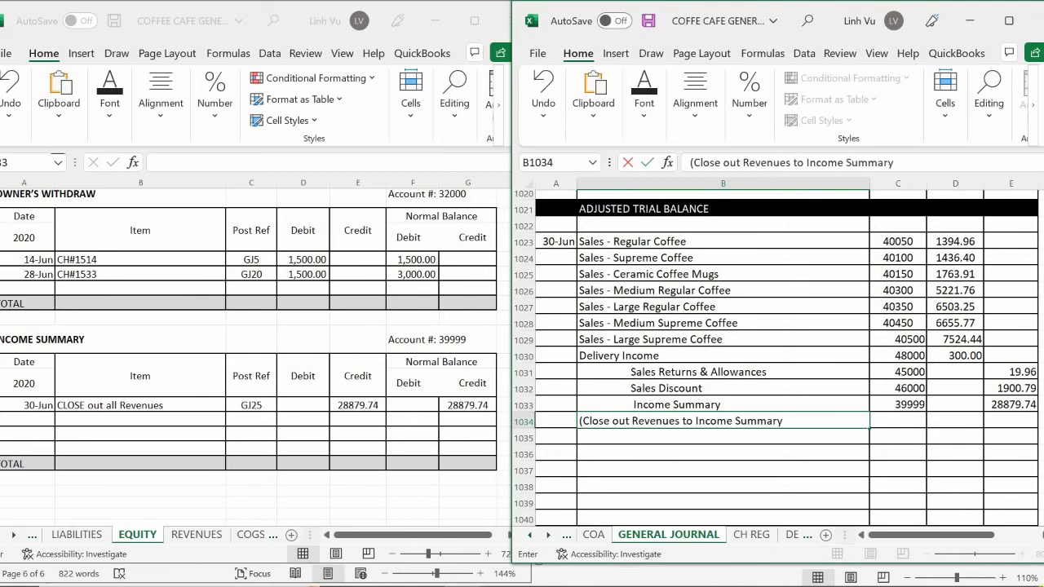
type(")")
key("Return")
key("Return")
key("Return")
key("Return")
key("Return")
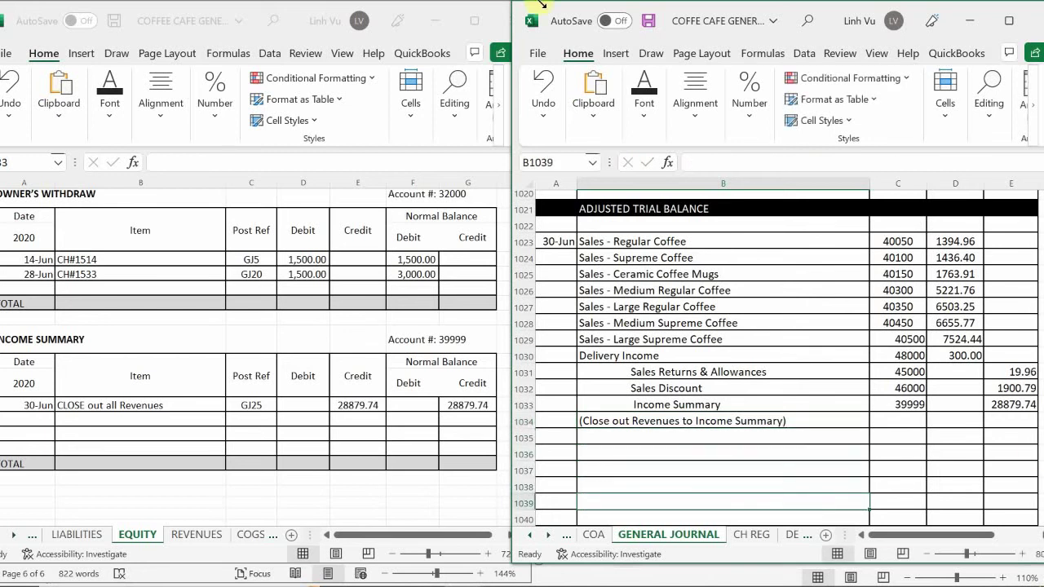
- Draw a straight diagonal line across the unused general journal rows from A1035 to E1048
left_click(641, 85)
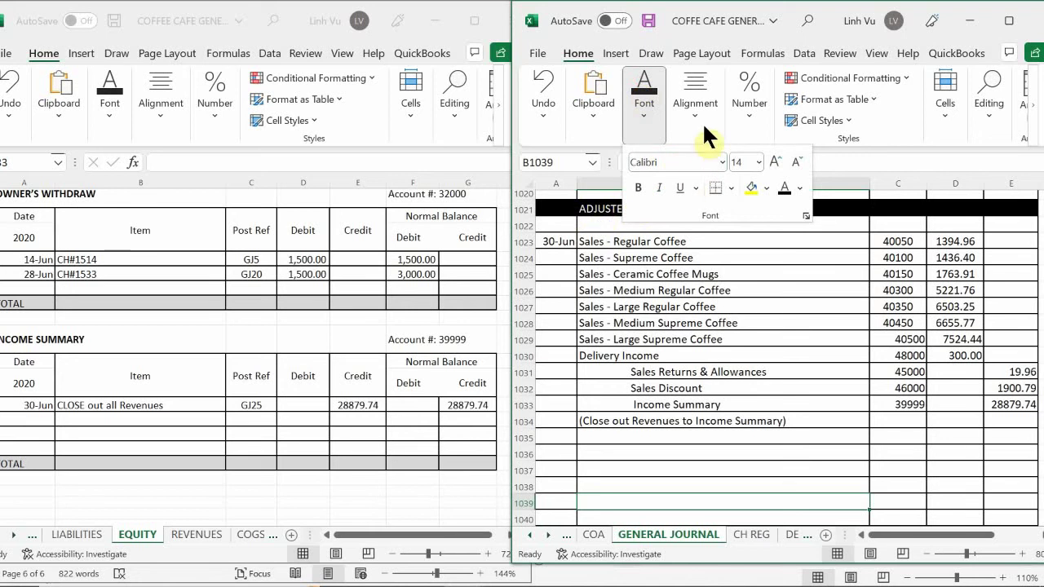
left_click(649, 54)
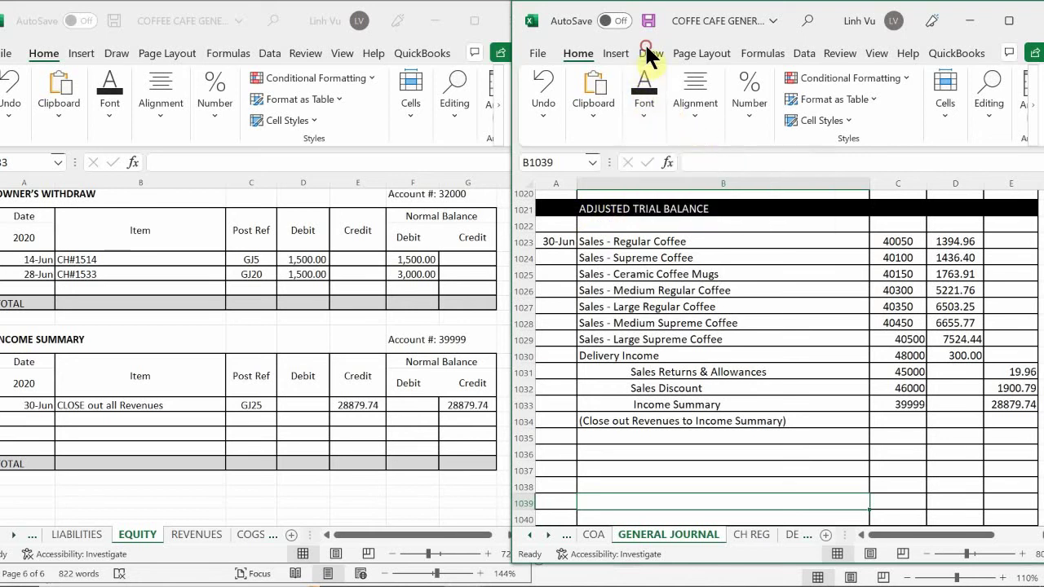
left_click(649, 54)
left_click(616, 54)
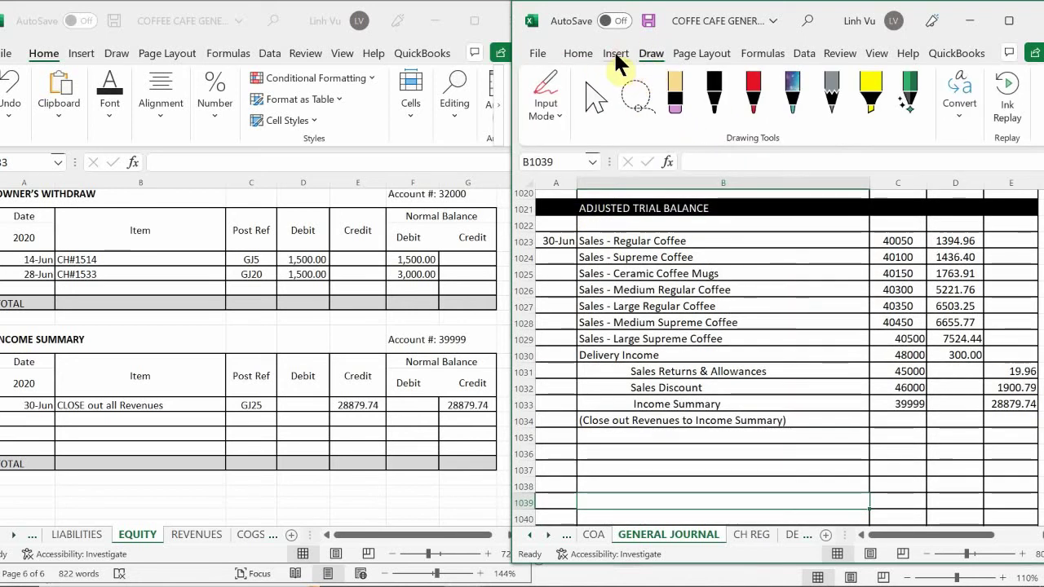
left_click(587, 123)
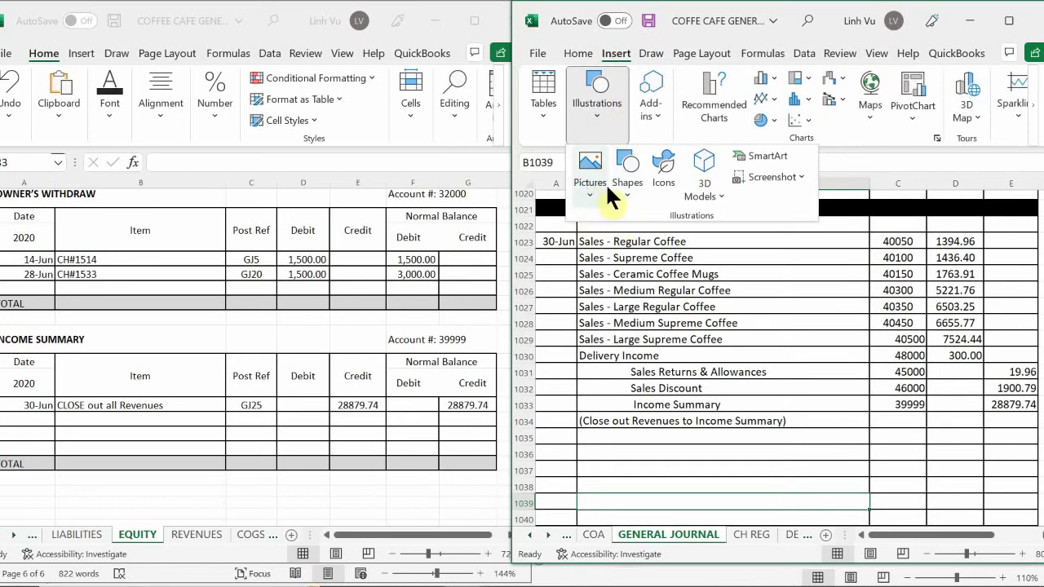
left_click(625, 174)
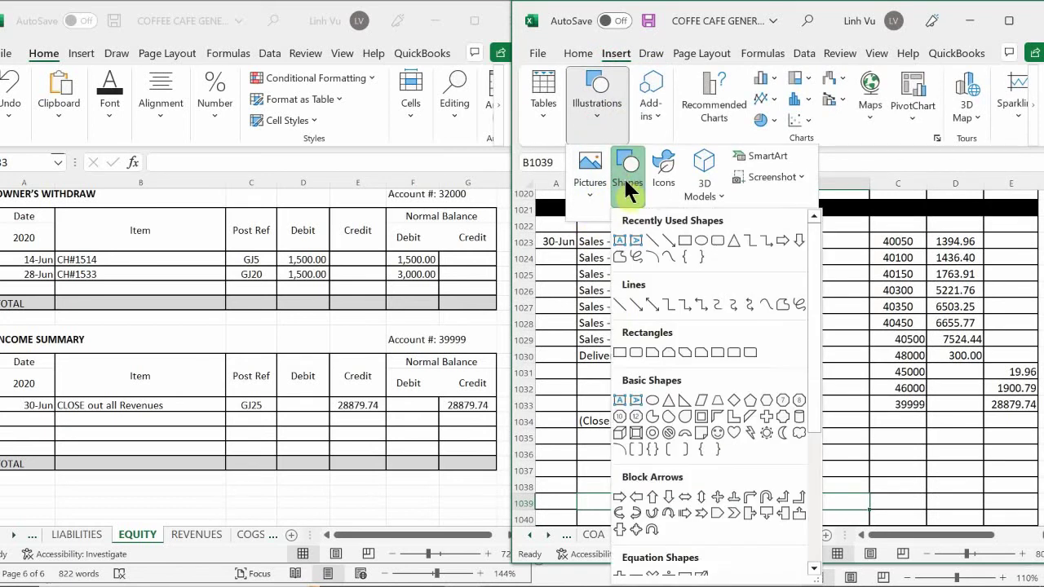
left_click(620, 304)
scroll(613, 375, "down", 4)
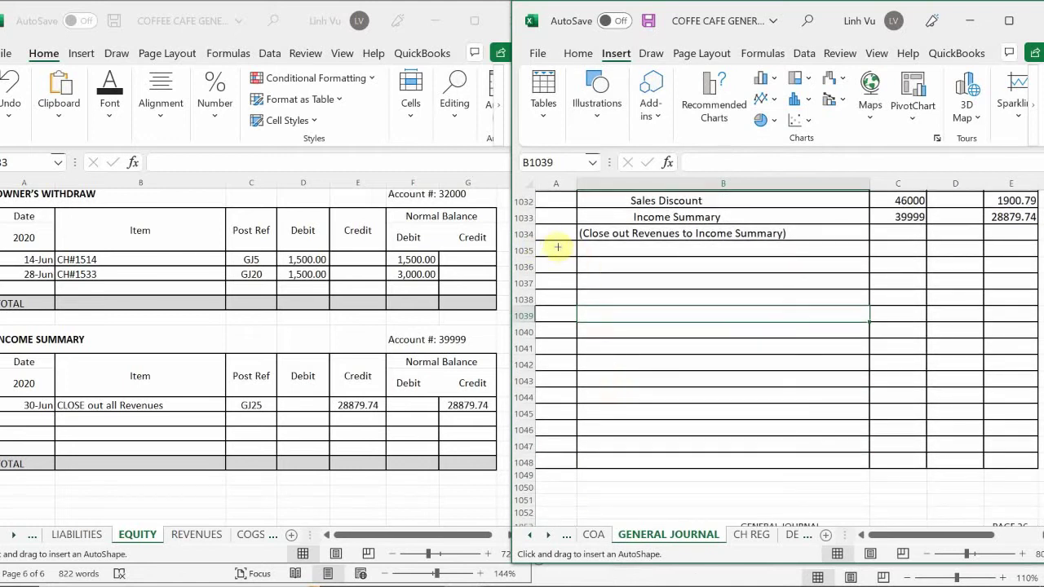
mouse_move(556, 251)
left_mouse_down()
mouse_move(696, 280)
mouse_move(853, 373)
mouse_move(987, 421)
mouse_move(1022, 465)
left_mouse_up()
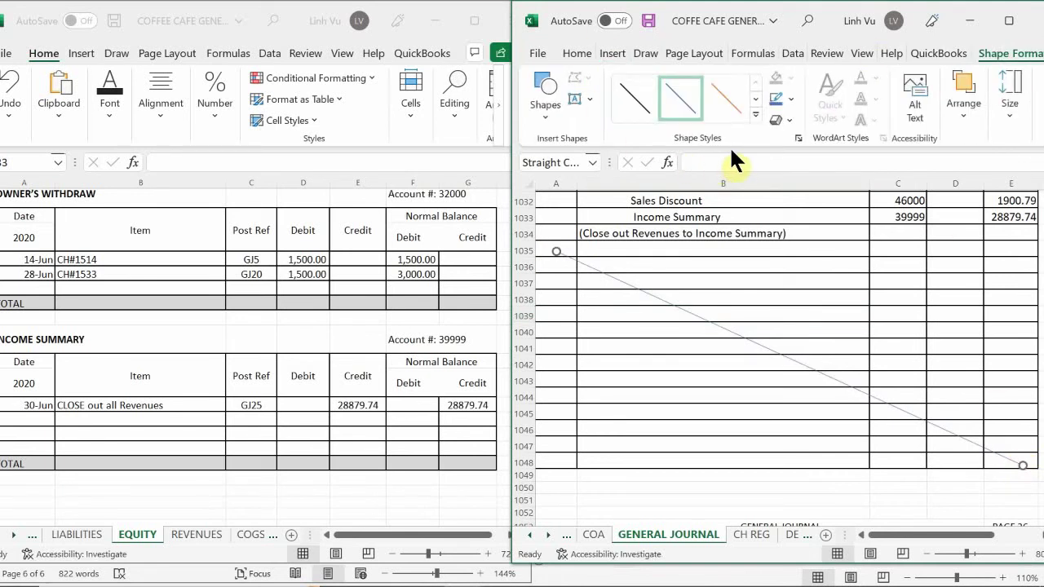
- Apply a black line style to the diagonal line and deselect it
left_click(752, 112)
left_click(635, 235)
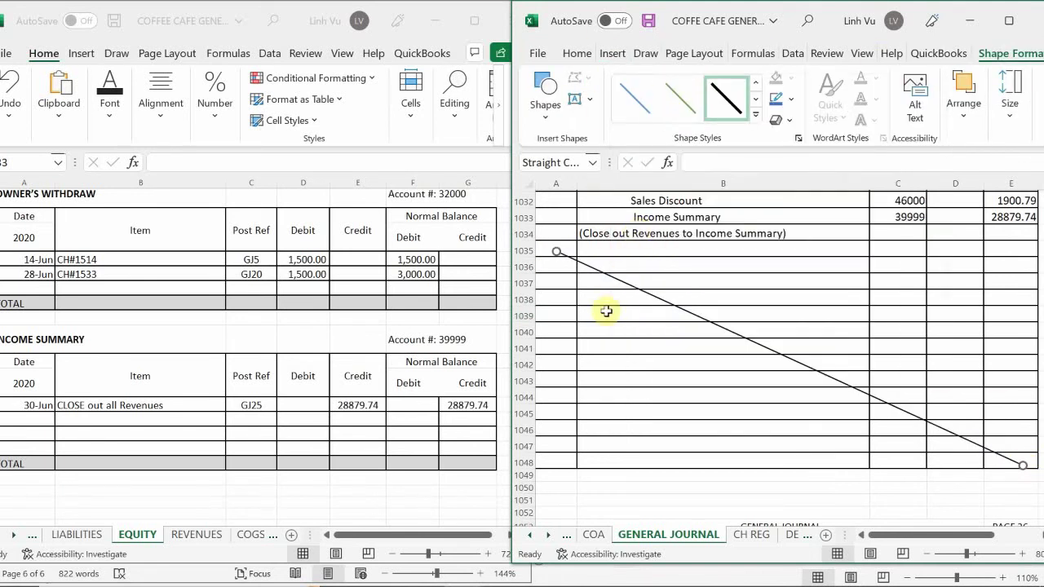
left_click(644, 335)
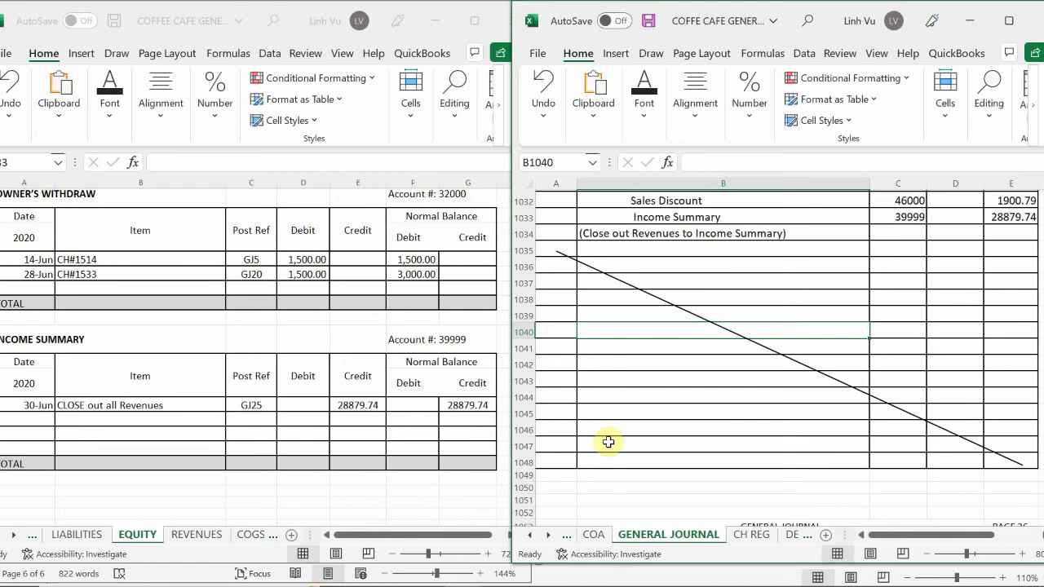
left_click(722, 409)
- Start a new entry on general journal page 26 with the date 6/30 in A1056
scroll(723, 408, "down", 5)
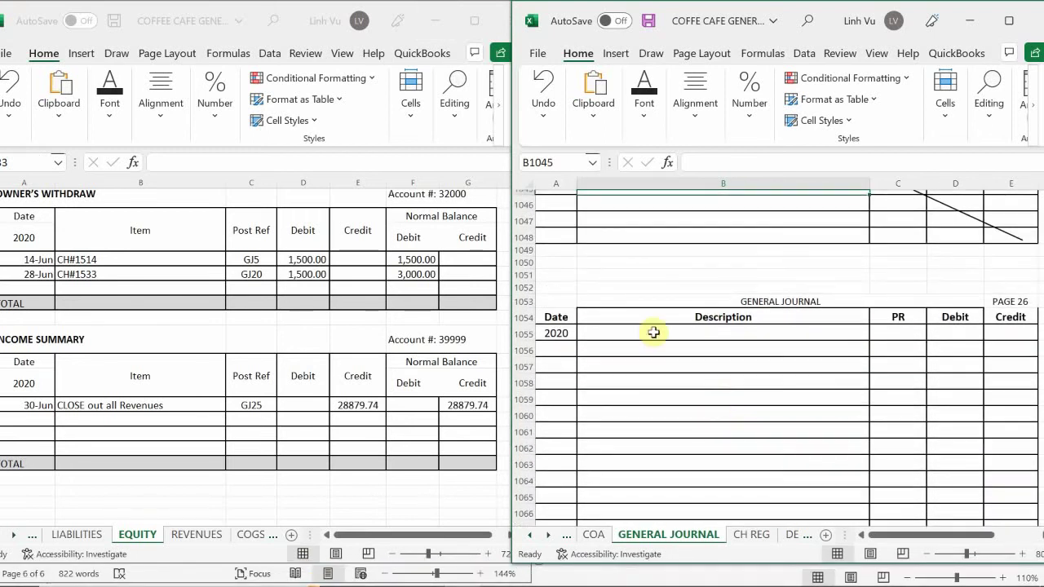
left_click(546, 352)
type("6/30")
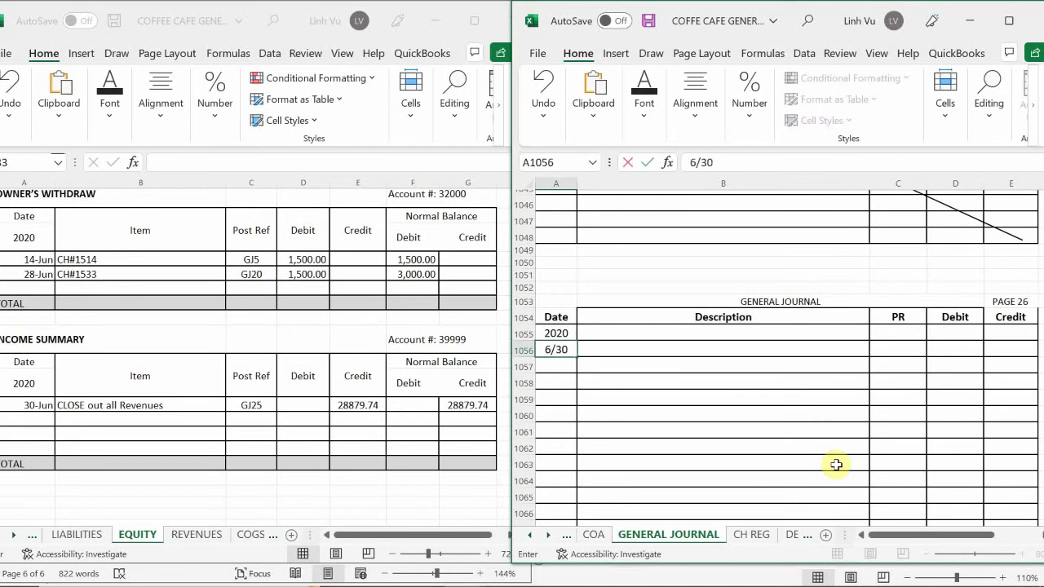
key("Return")
key("Up")
key("Right")
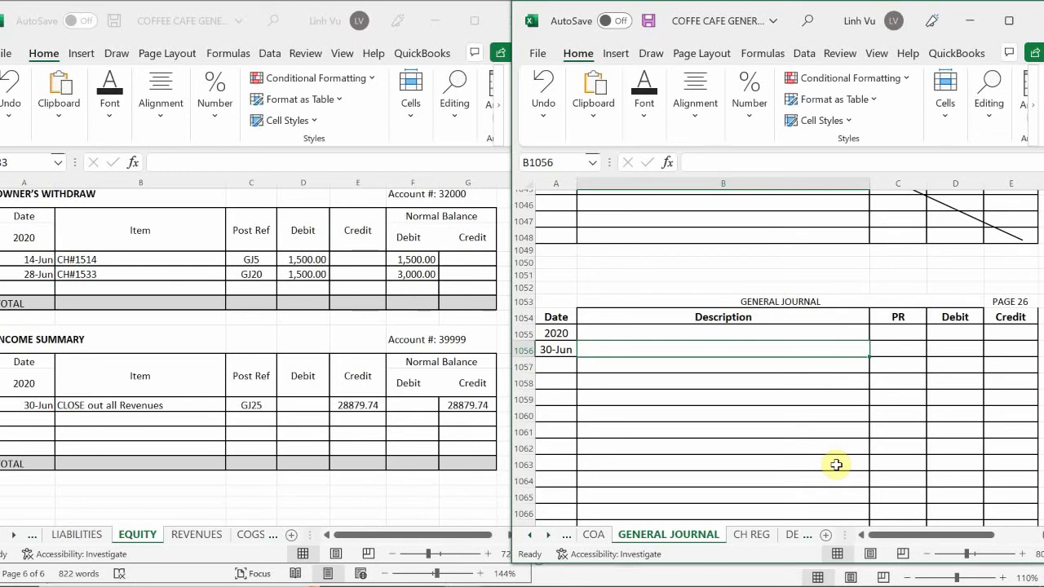
- Enter "Income Summary" as the description with post reference 39999 on the June 30 line of page 26
type("I")
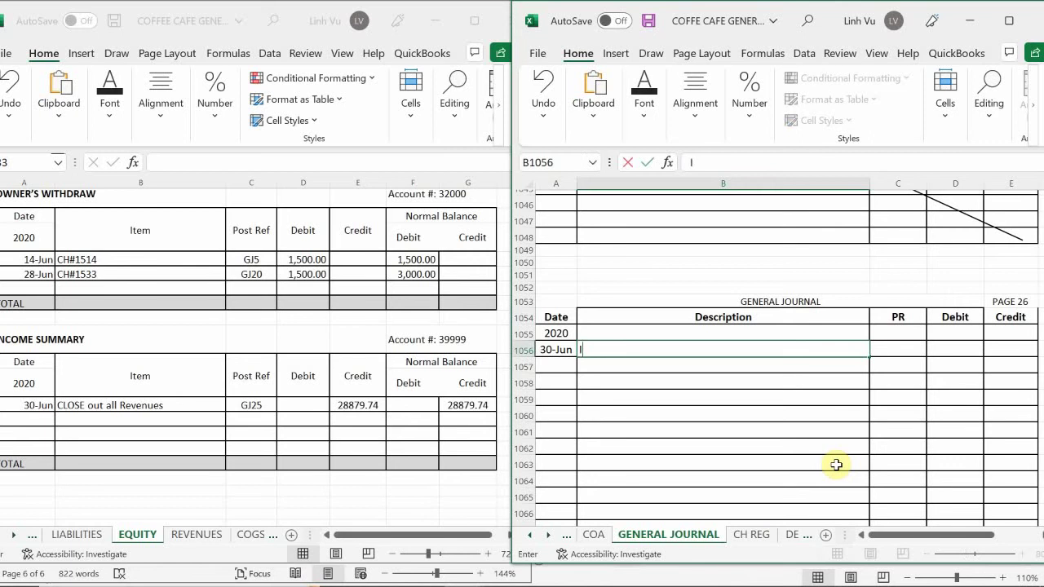
type("ncome Summarty")
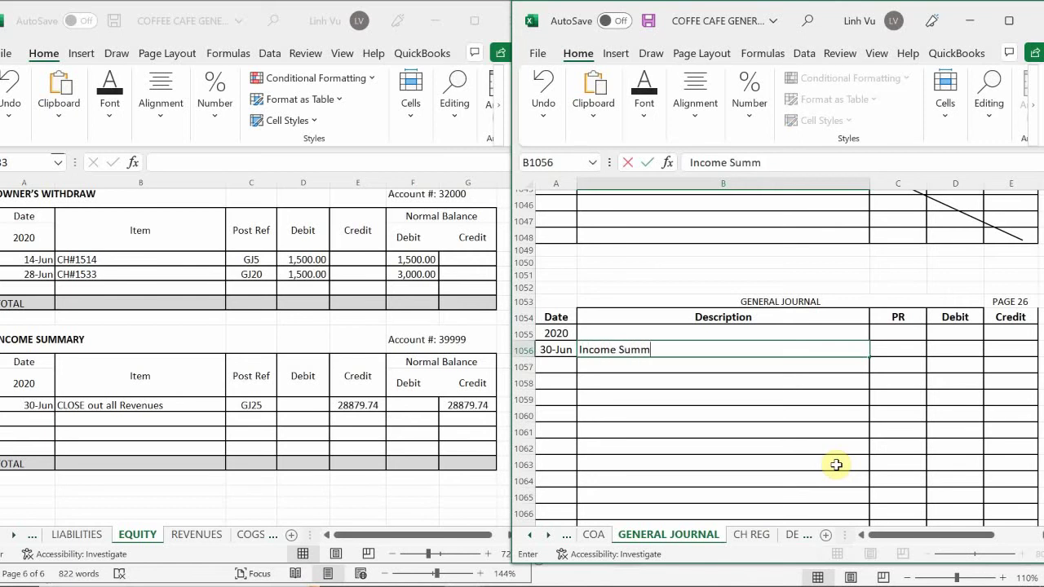
key("BackSpace")
key("BackSpace")
type("y")
key("Tab")
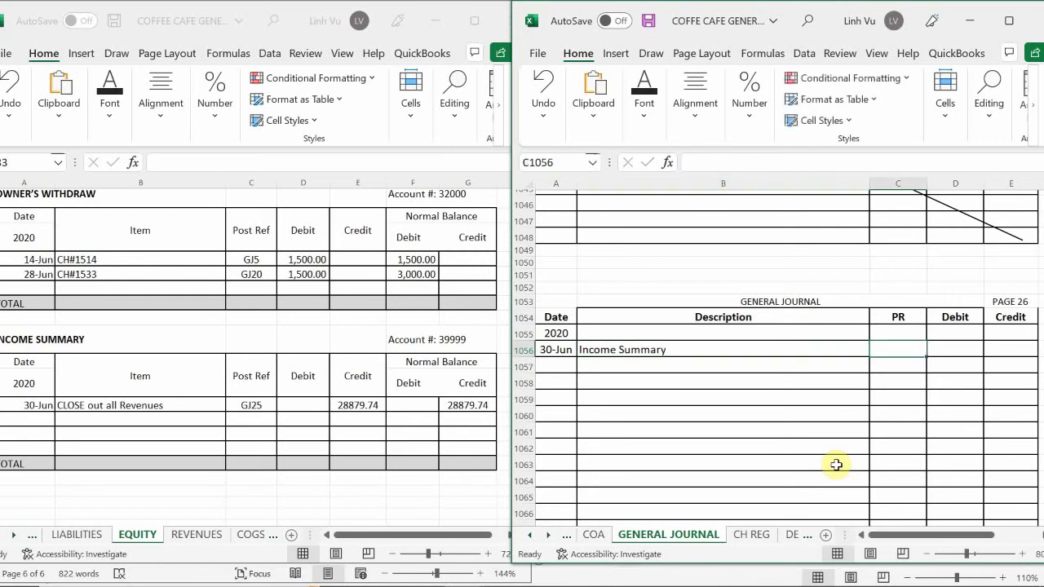
type("39999")
key("Return")
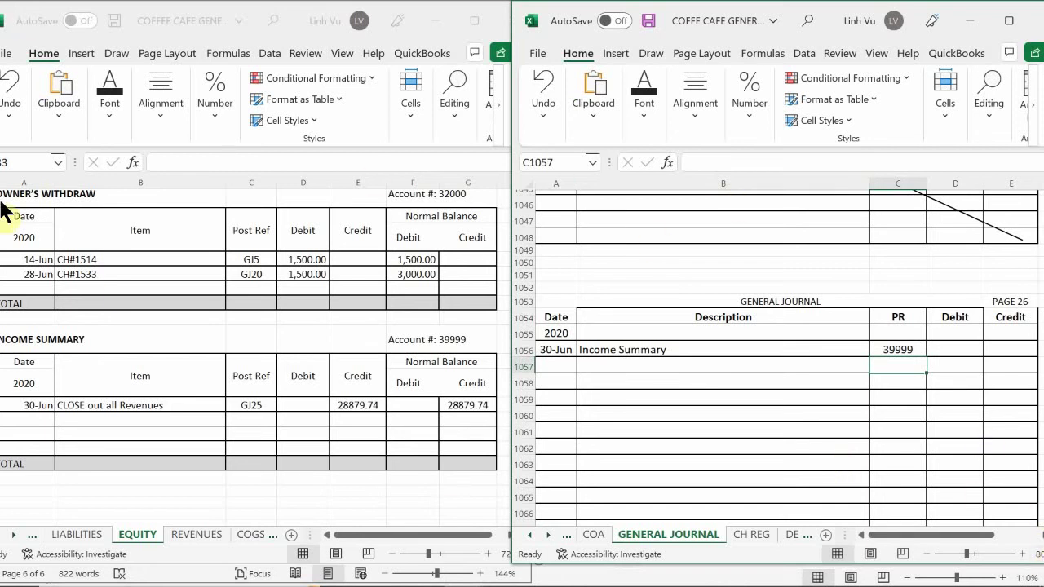
- In the COGS ledger sheet, examine the COGS – Regular Coffee account down to its last June 30 debit balance
left_click(248, 532)
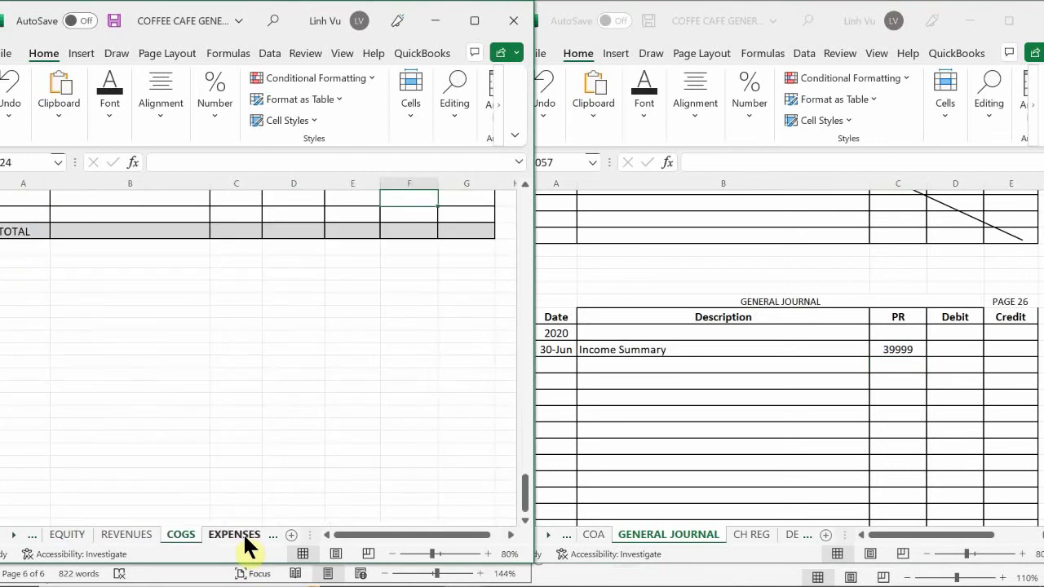
left_click(234, 419)
scroll(234, 419, "up", 12)
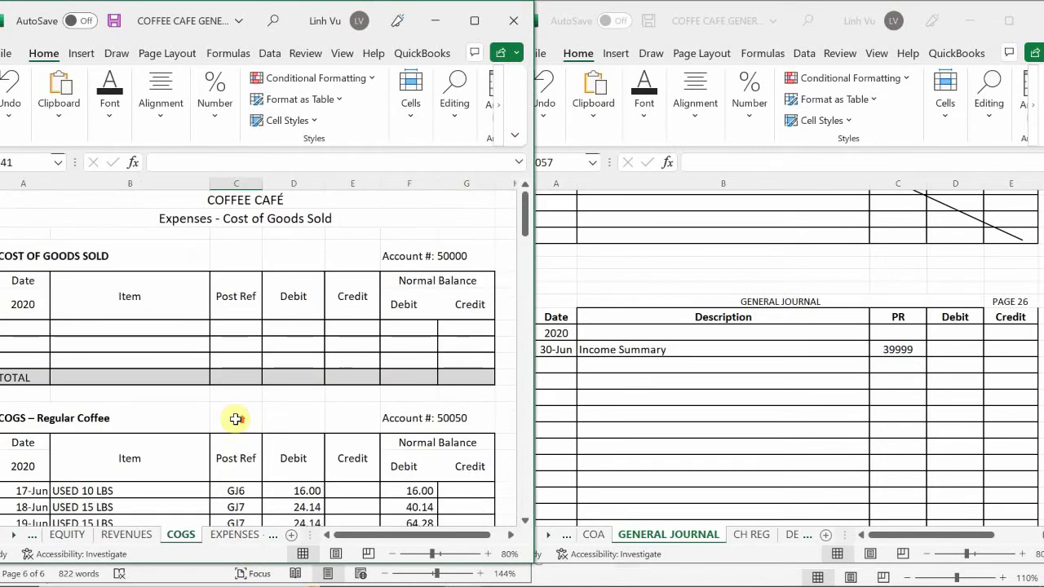
scroll(234, 419, "down", 3)
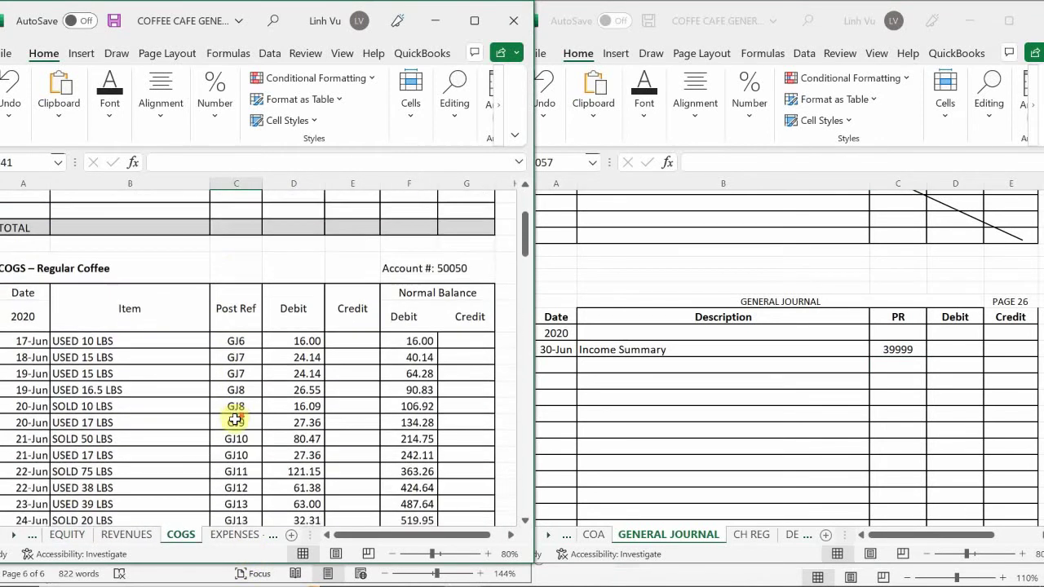
scroll(235, 419, "down", 1)
scroll(234, 419, "down", 1)
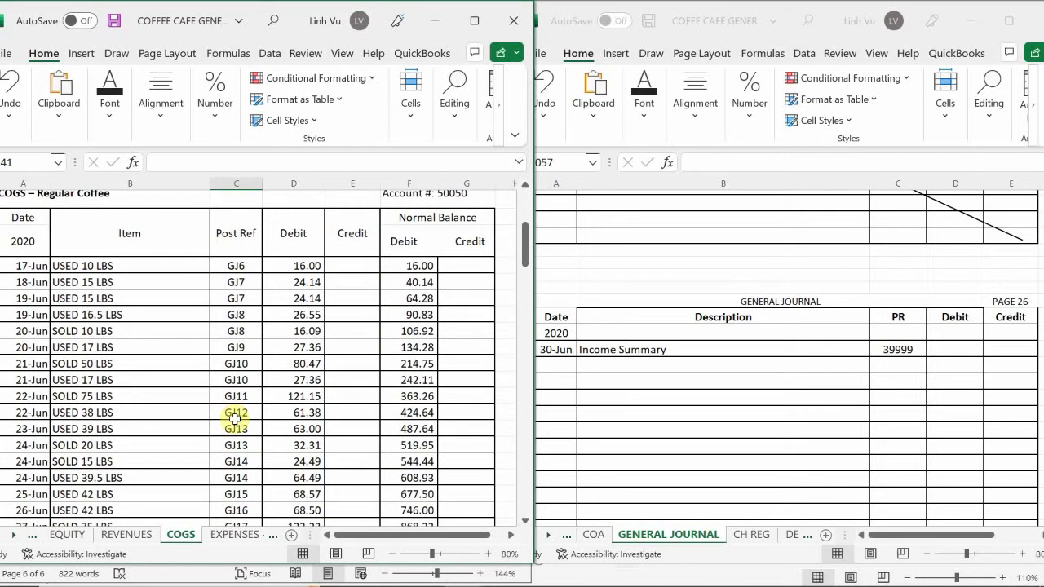
scroll(234, 418, "down", 2)
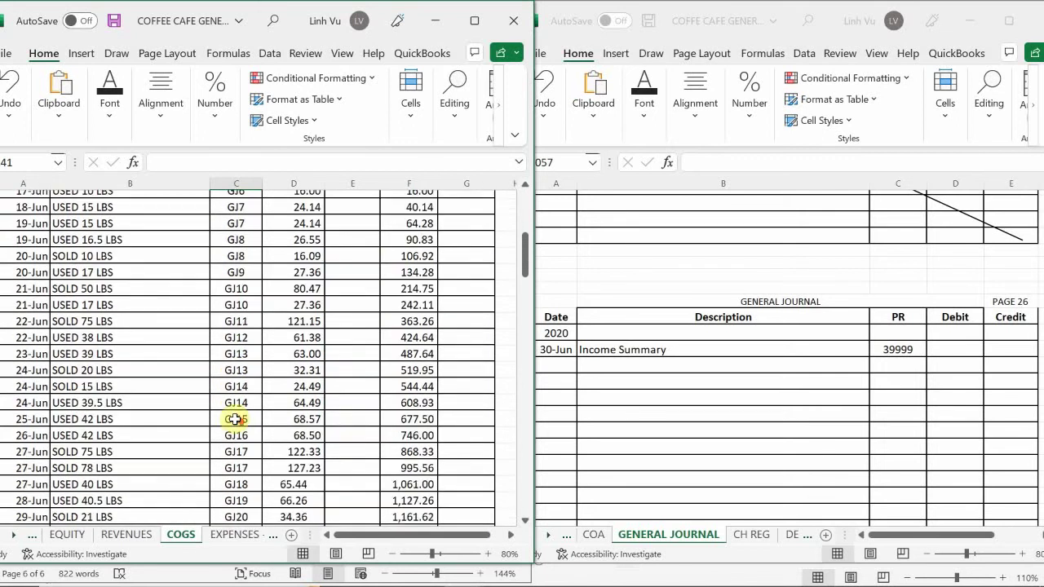
scroll(235, 419, "up", 4)
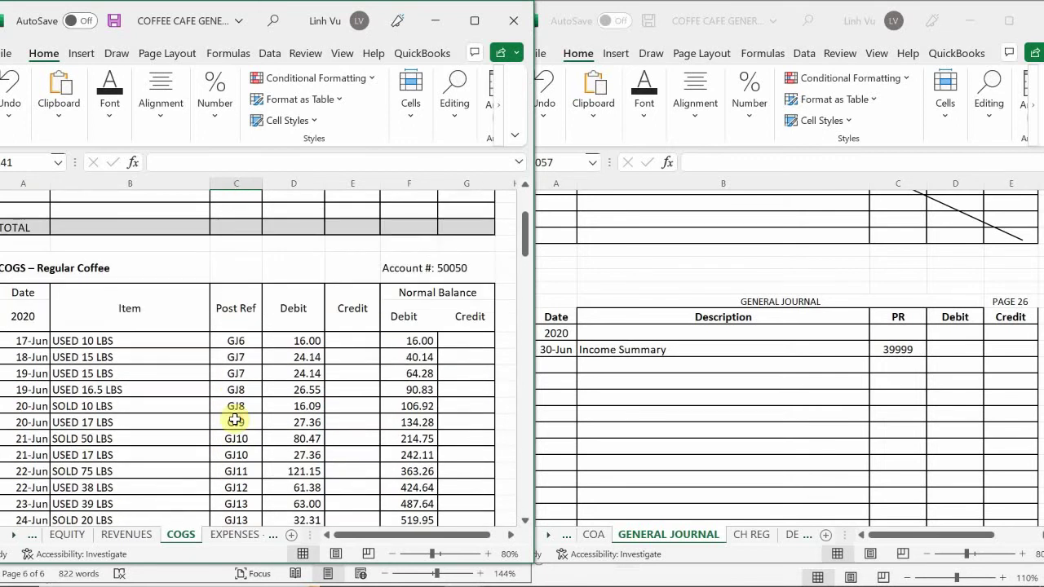
scroll(235, 419, "down", 5)
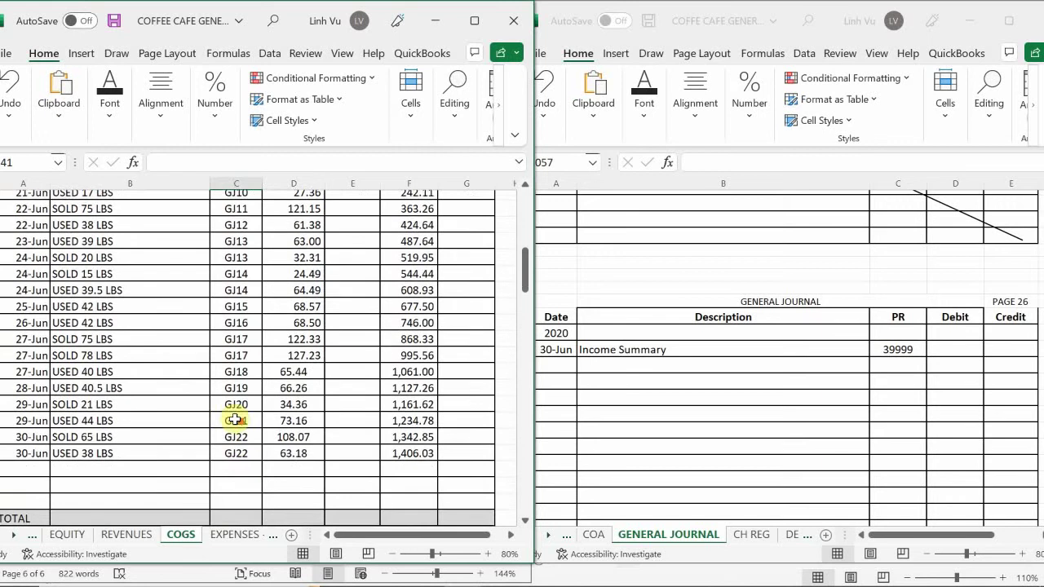
scroll(234, 419, "down", 1)
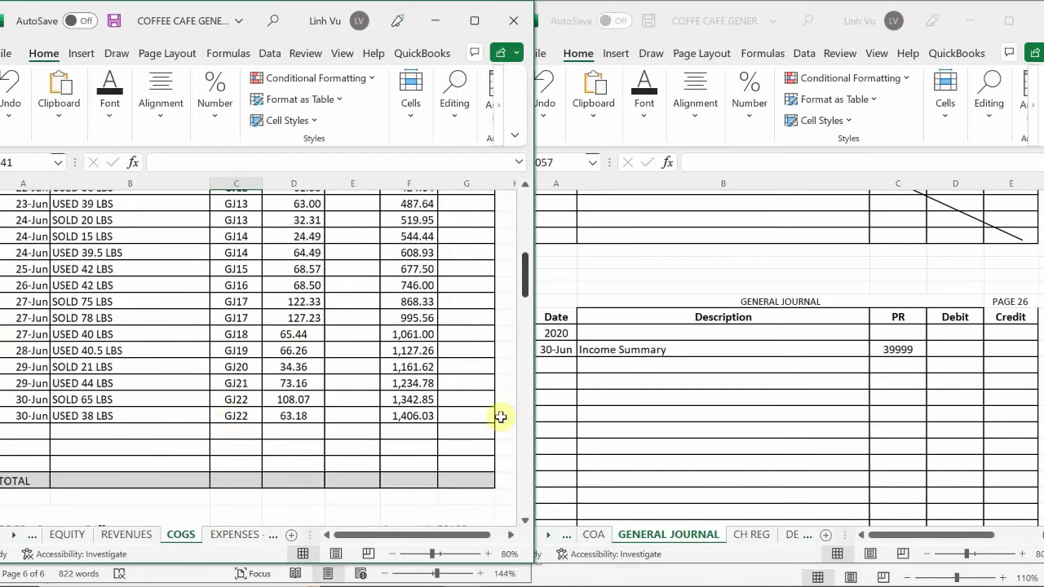
- Enter an indented "COGS - Regular Coffee" description with post reference 50050 beneath Income Summary on general journal page 26
left_click(622, 366)
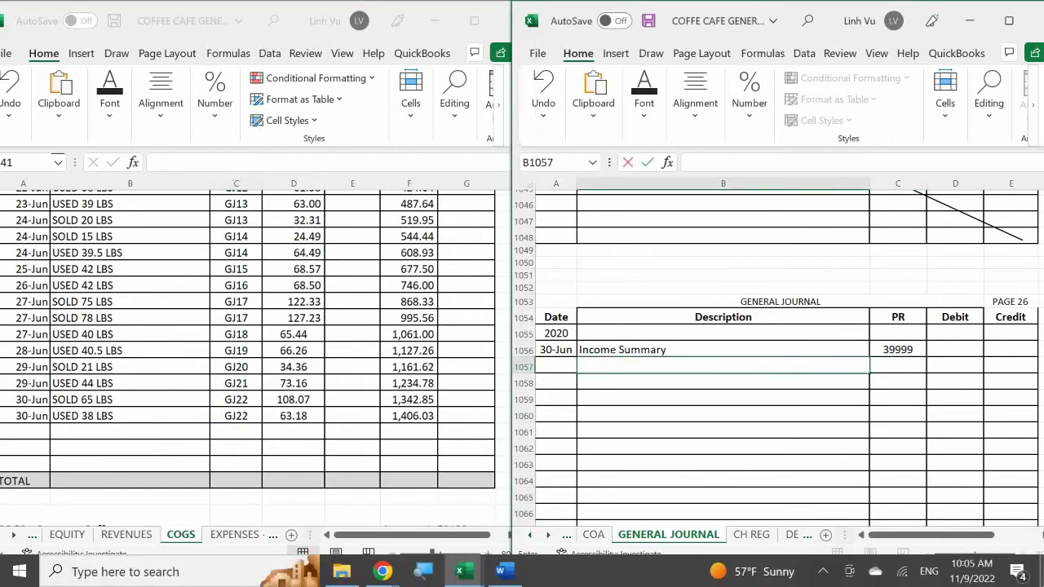
type("COGS")
key("BackSpace")
key("BackSpace")
key("BackSpace")
type("Reguk")
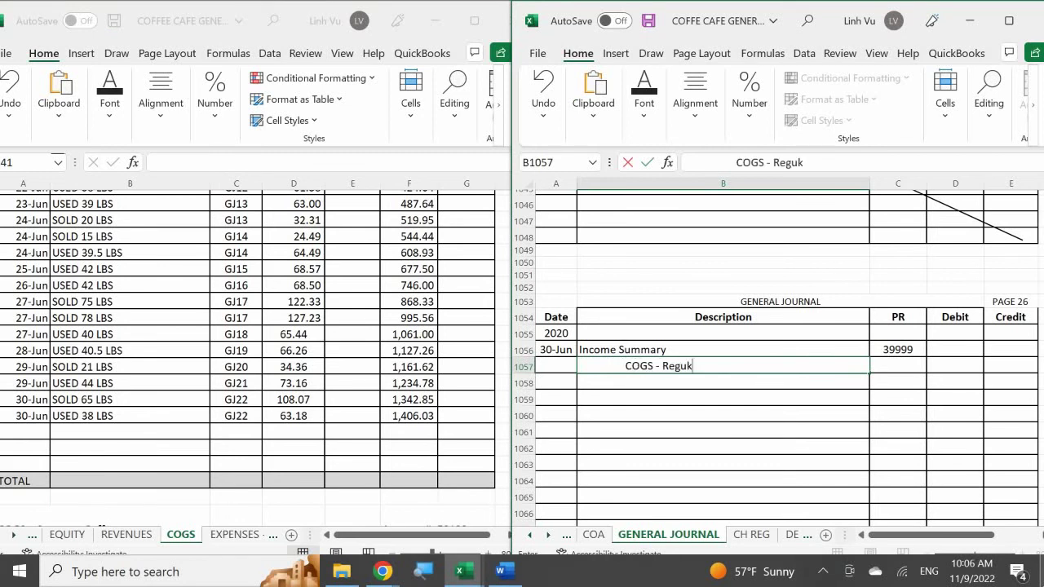
key("BackSpace")
type("lar Coffee")
key("Tab")
type("500")
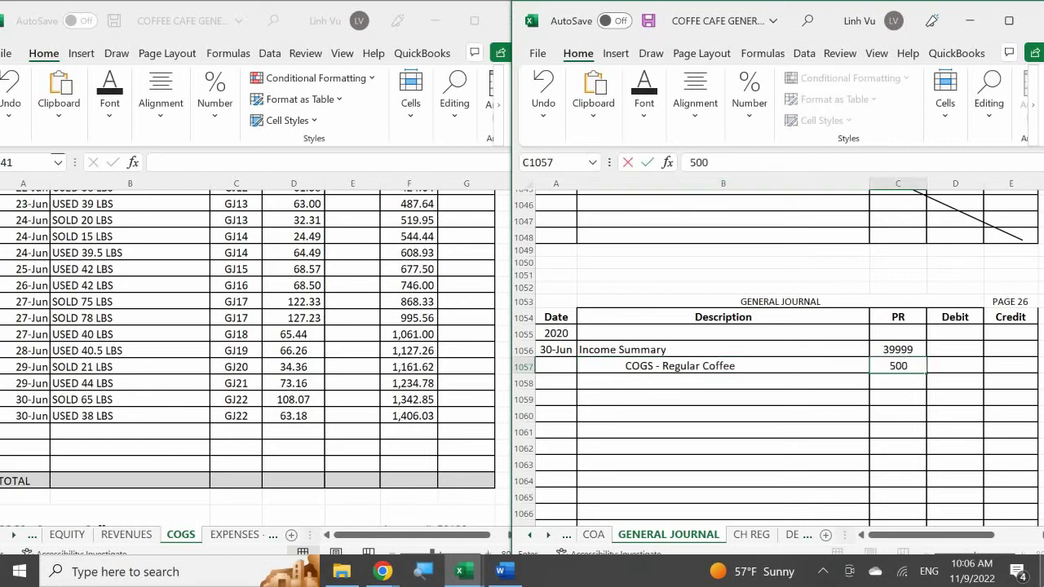
type("50")
key("Return")
- Credit COGS - Regular Coffee for 1406.03 in its journal line
key("Right")
key("Up")
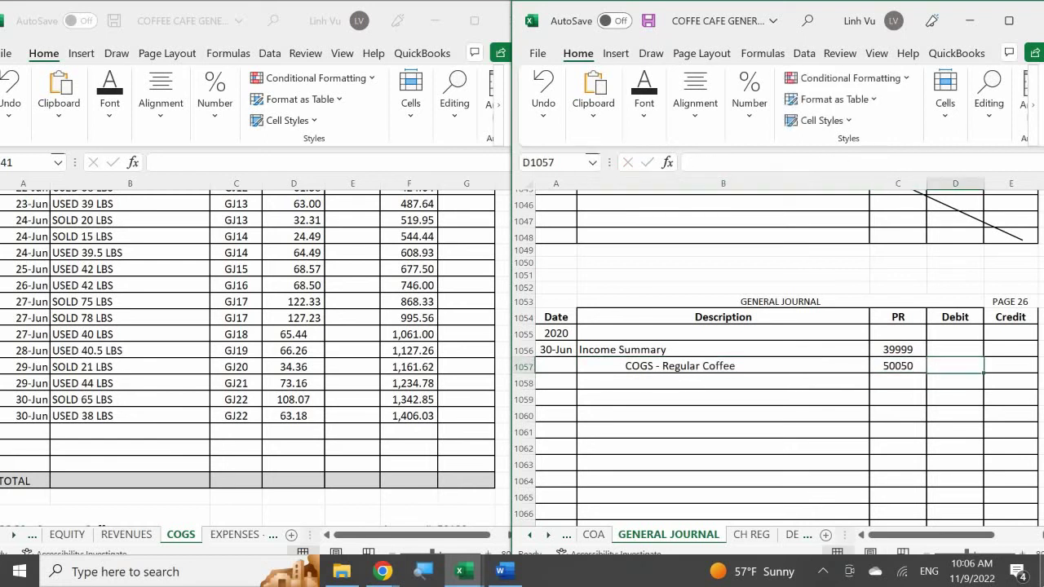
key("Right")
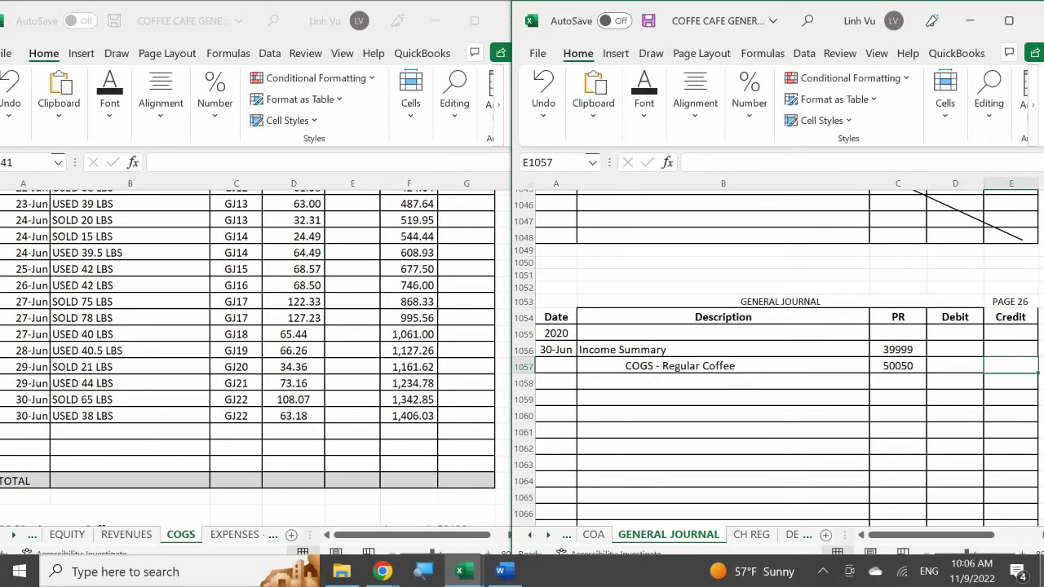
type("1")
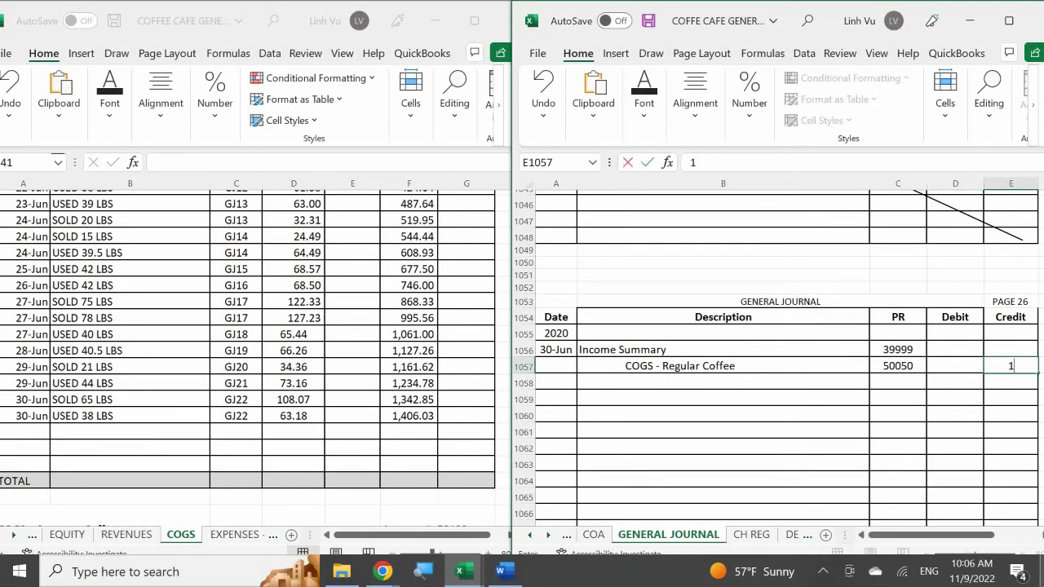
type("406.03")
key("Return")
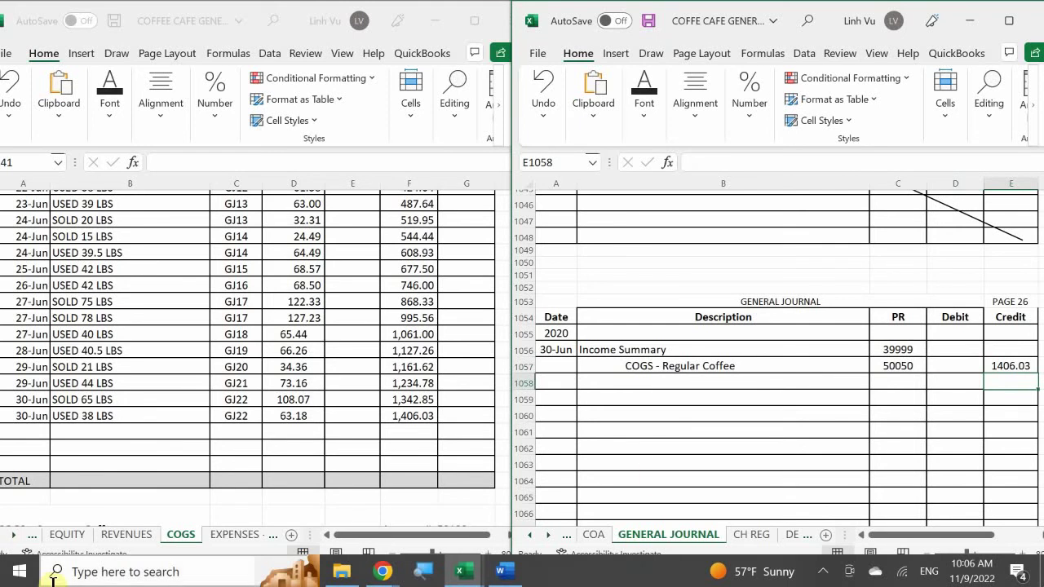
- Add a closing line to the COGS – Regular Coffee ledger account, dated 6/30, with item CLOSE and post reference GJ26
left_click(29, 439)
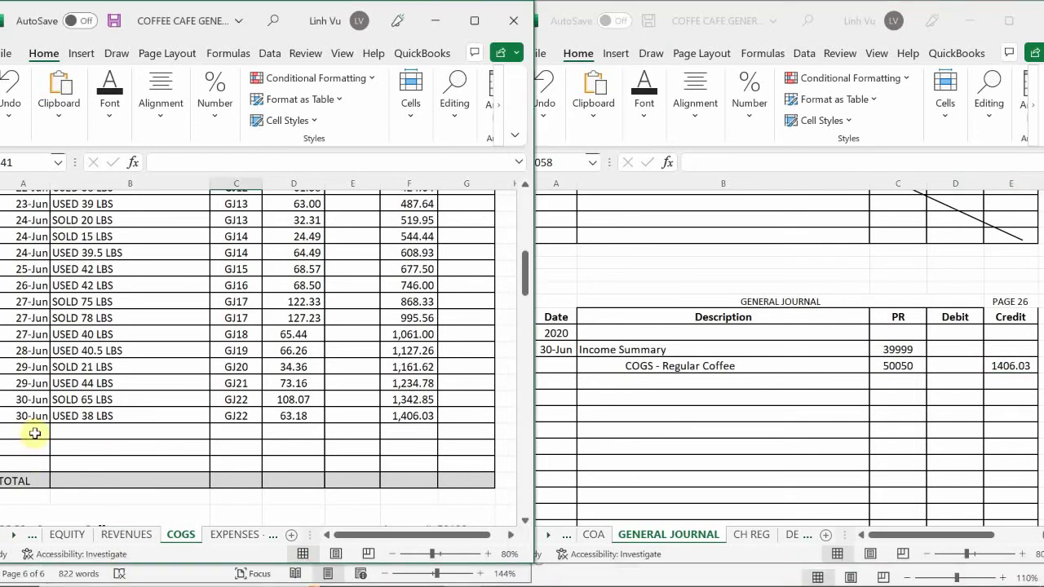
type("6/30")
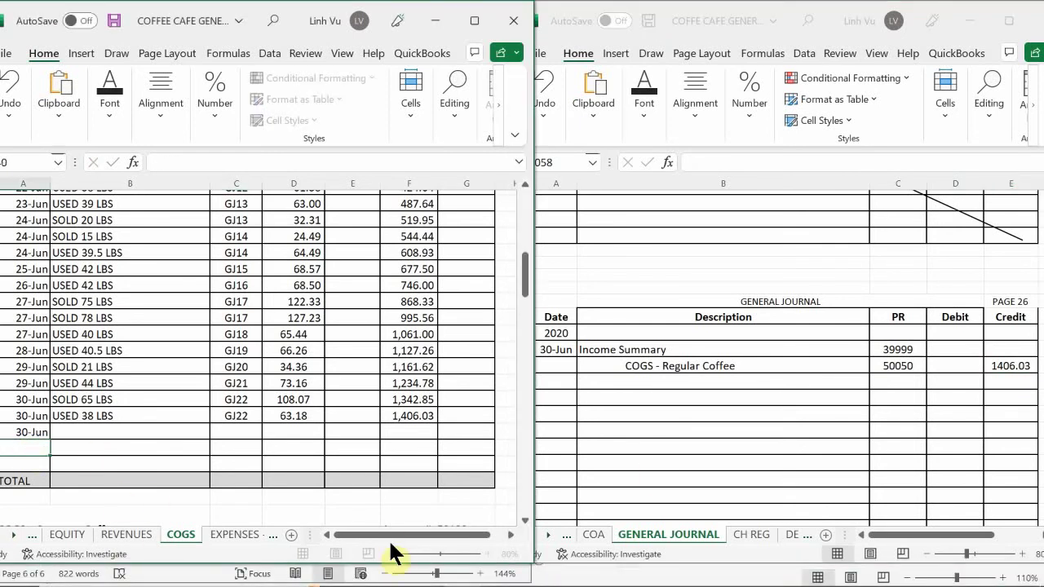
key("Tab")
type("CK")
key("BackSpace")
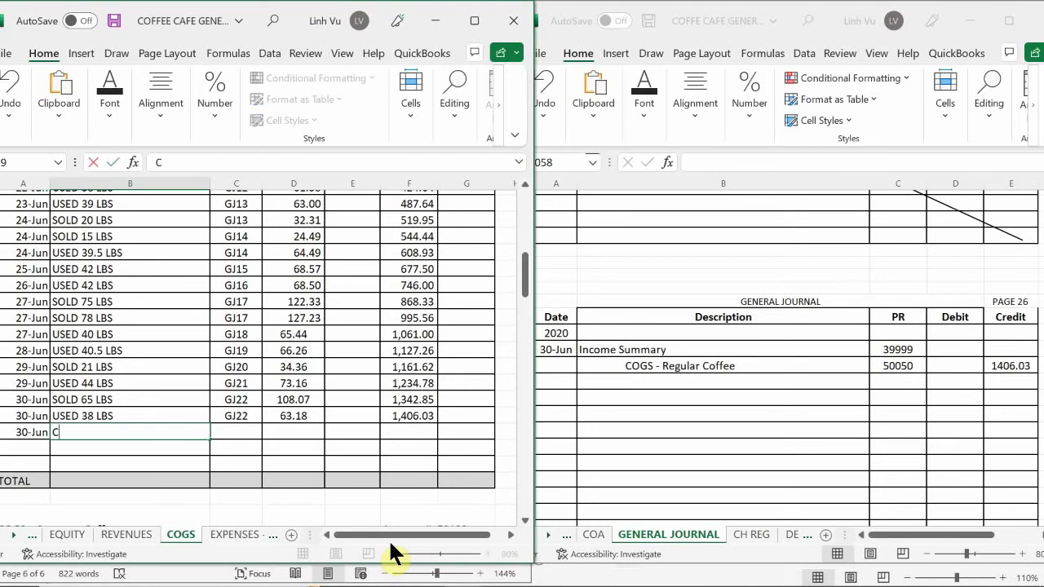
type("LOSE")
key("Tab")
type("GJ")
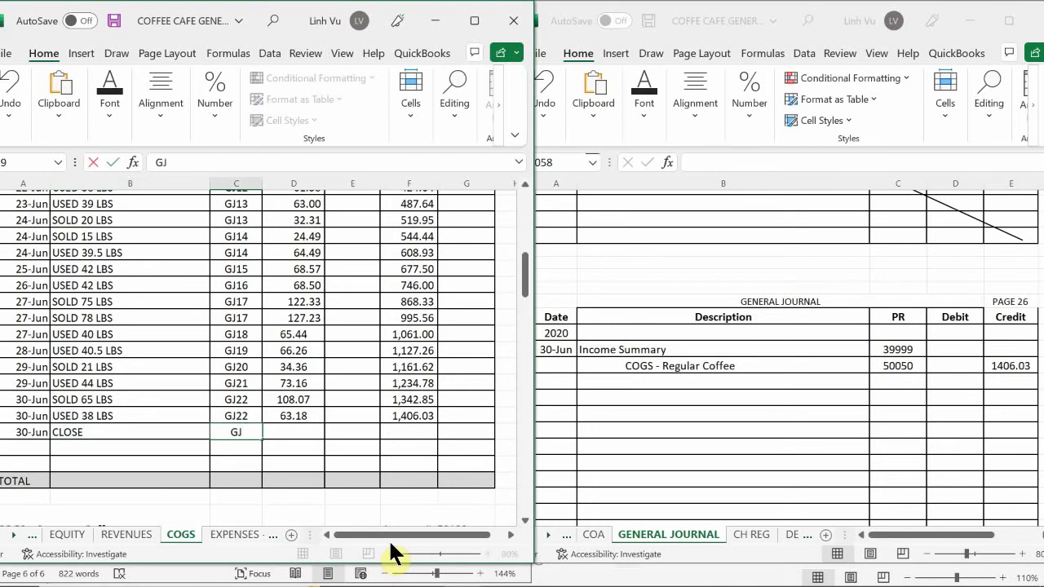
type("26")
key("Tab")
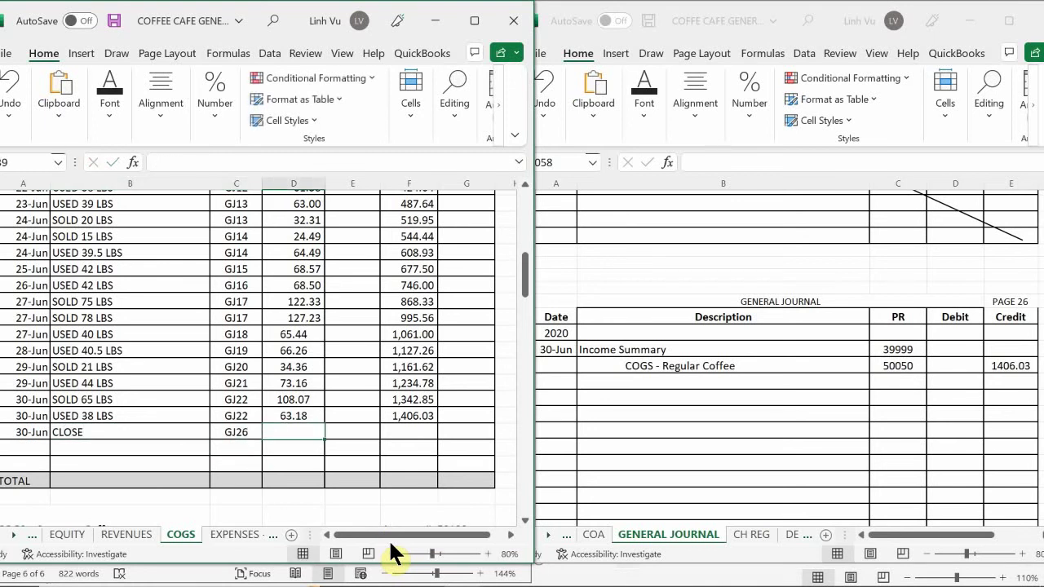
- Post the 1406.03 credit on the ledger's CLOSE line and extend the running debit balance formula down to it
key("Tab")
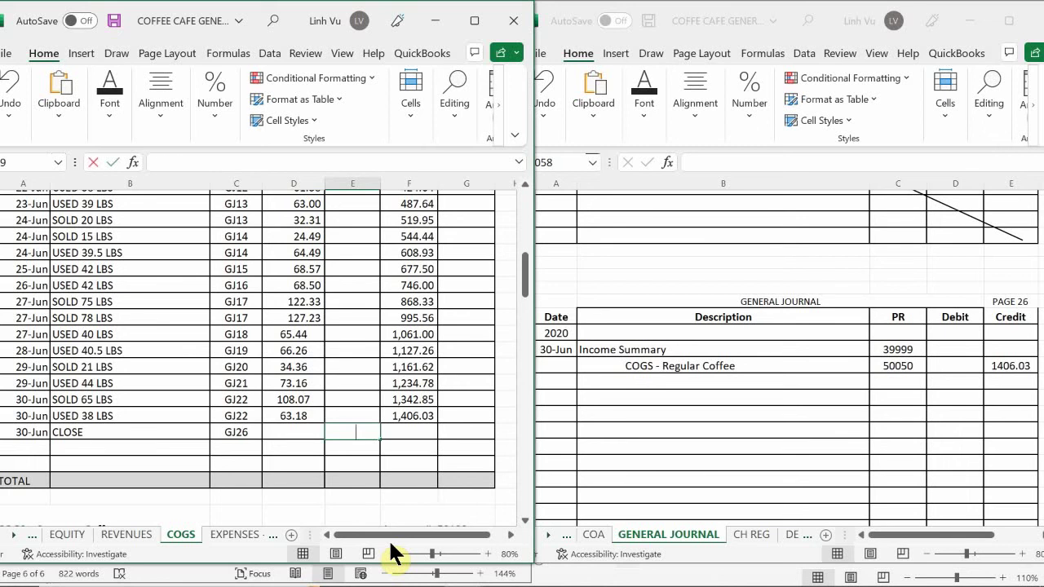
type("1406.03")
key("Return")
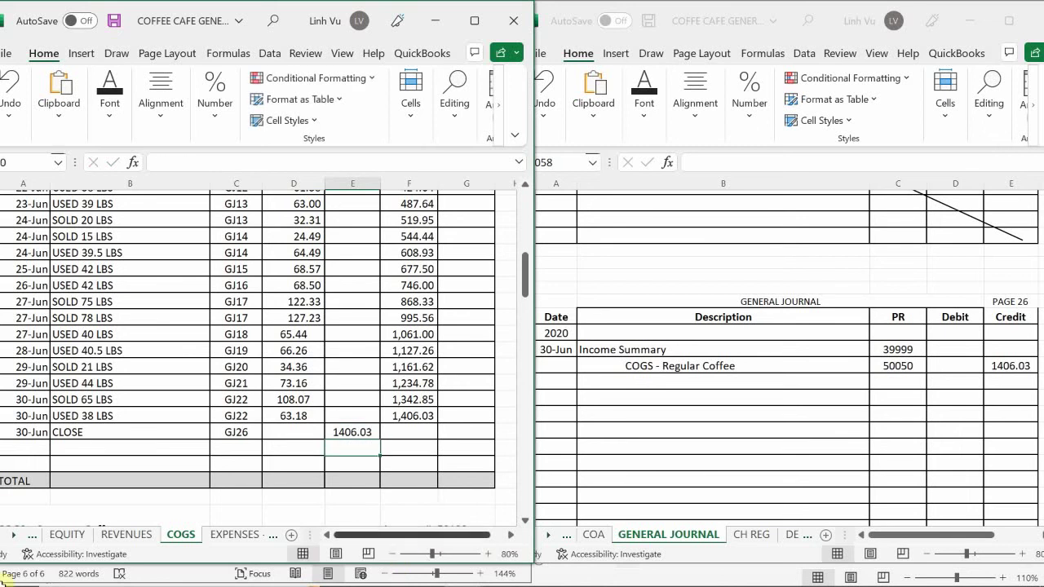
left_click(418, 410)
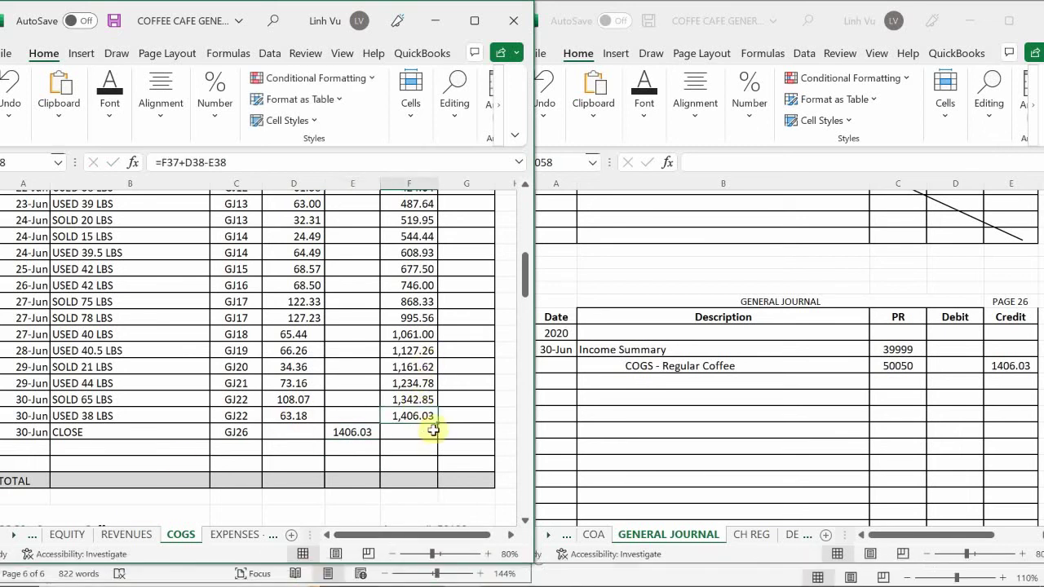
left_click_drag(436, 423, 433, 437)
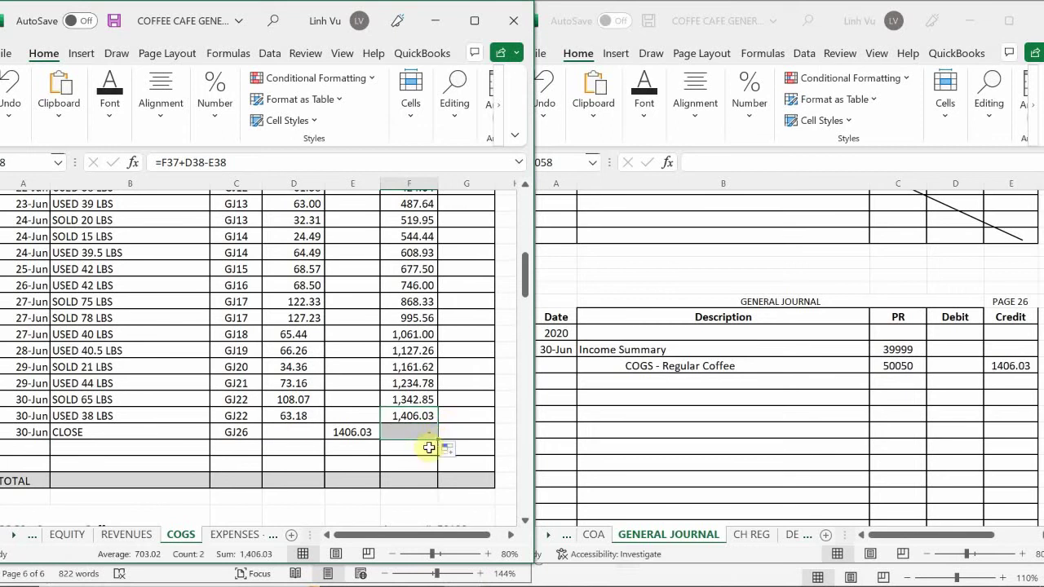
- Using the COGS – Supreme Coffee ledger account, enter its name as the indented description beneath COGS - Regular Coffee in the general journal
scroll(403, 400, "down", 1)
scroll(398, 403, "down", 5)
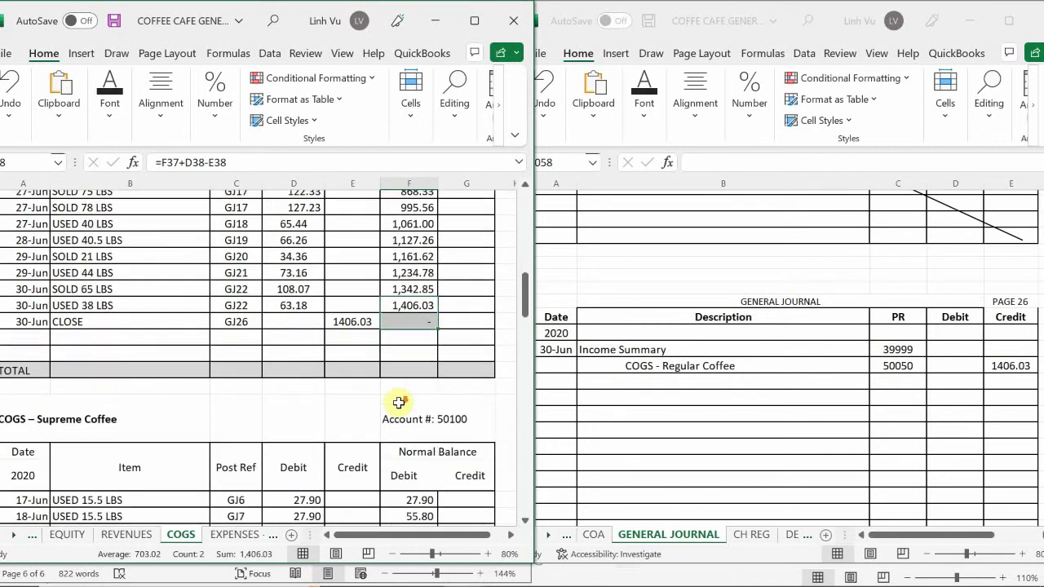
scroll(398, 403, "down", 4)
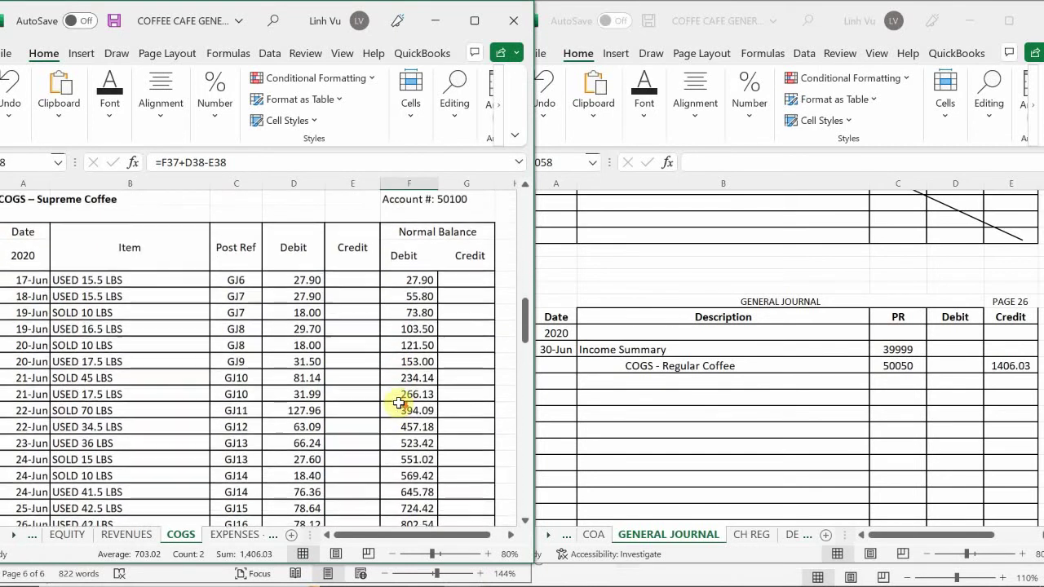
scroll(398, 402, "down", 3)
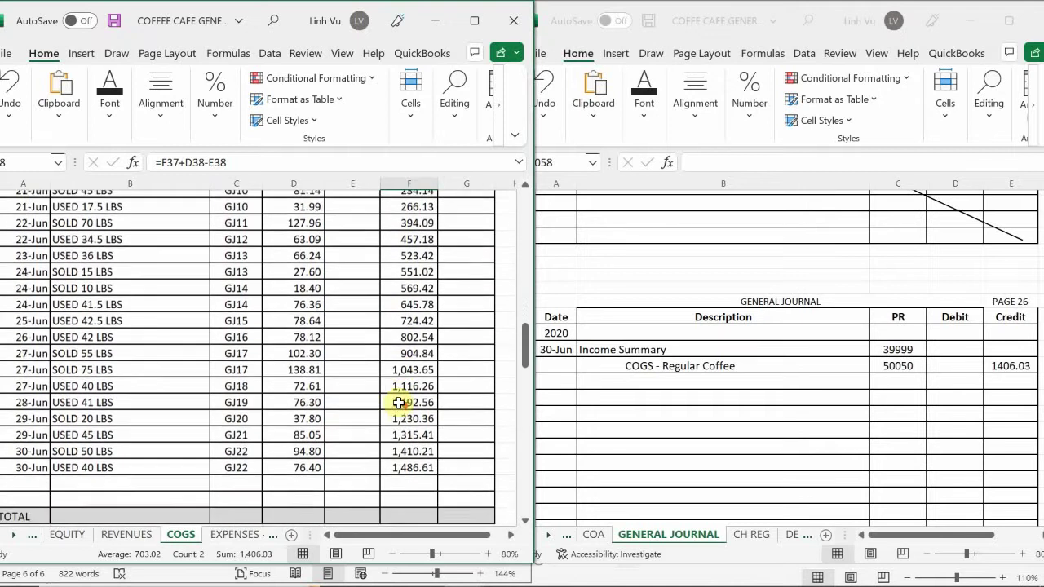
left_click(630, 394)
double_click(630, 390)
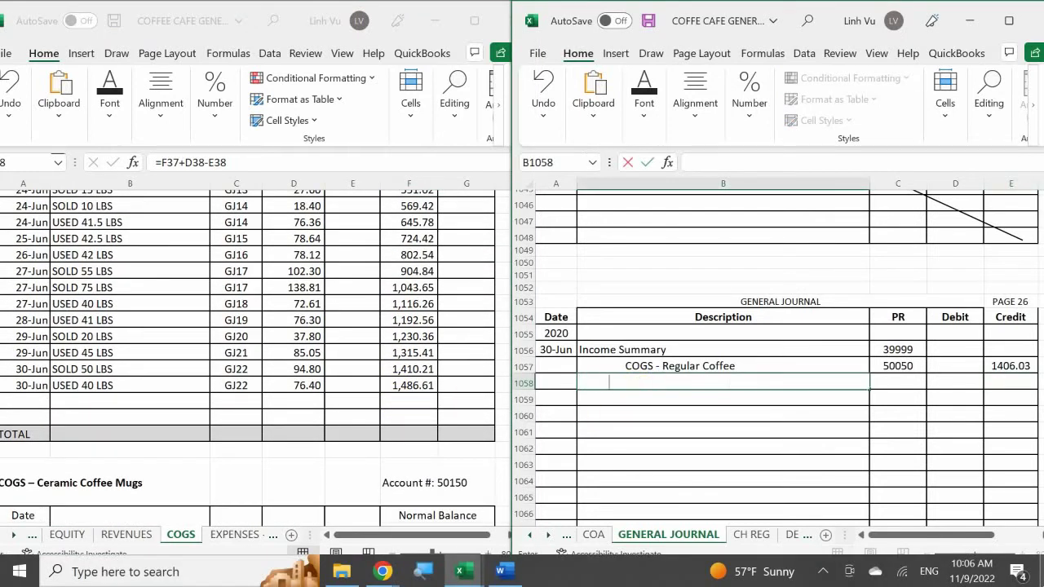
type("CIODT")
key("BackSpace")
type("GS")
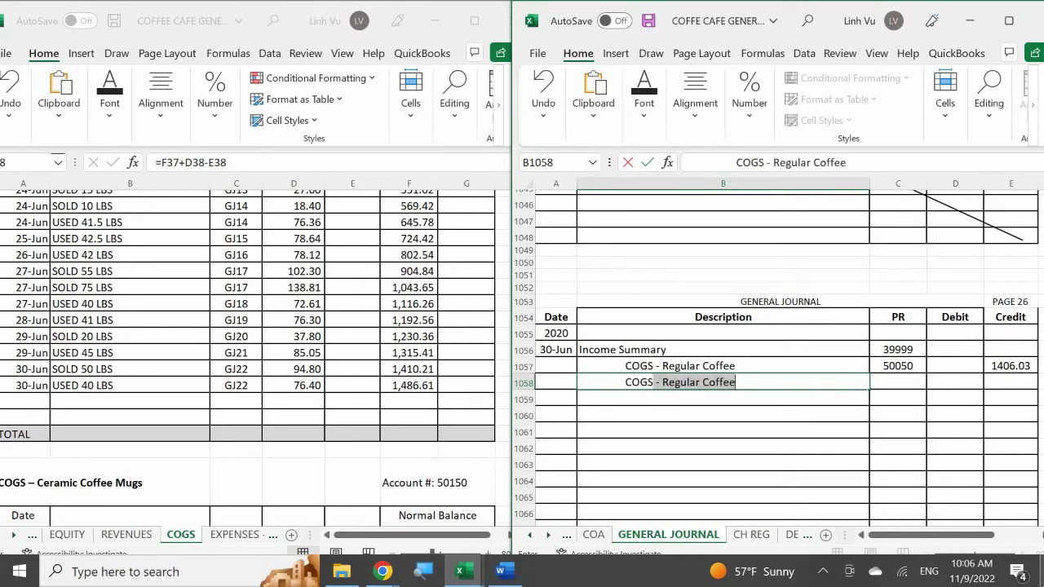
type(" - Sy")
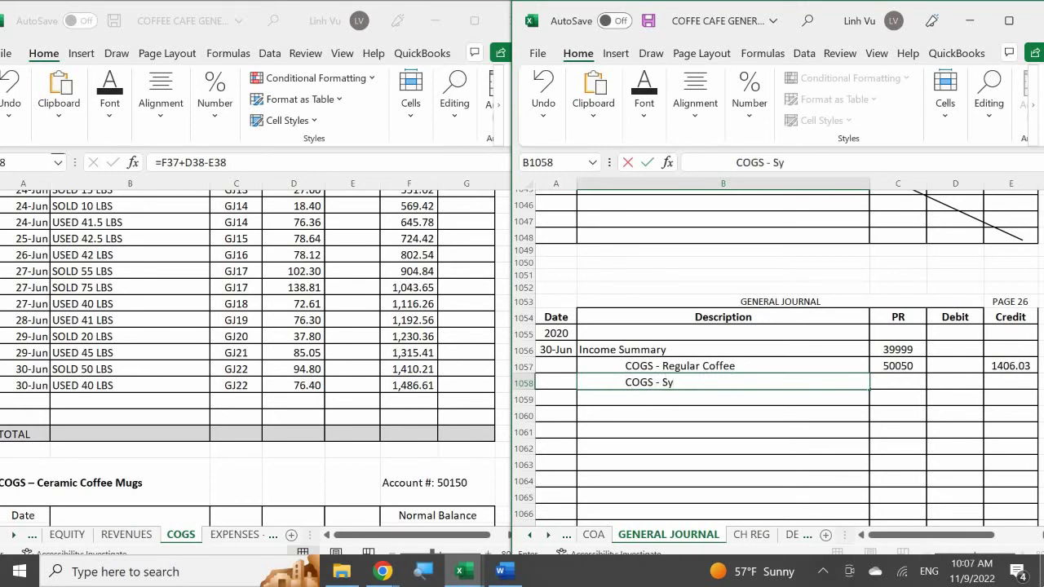
- Complete the next closing-entry line in the general journal as COGS - Supreme Coffee with posting reference 50100
key("BackSpace")
type("upreme Coffee")
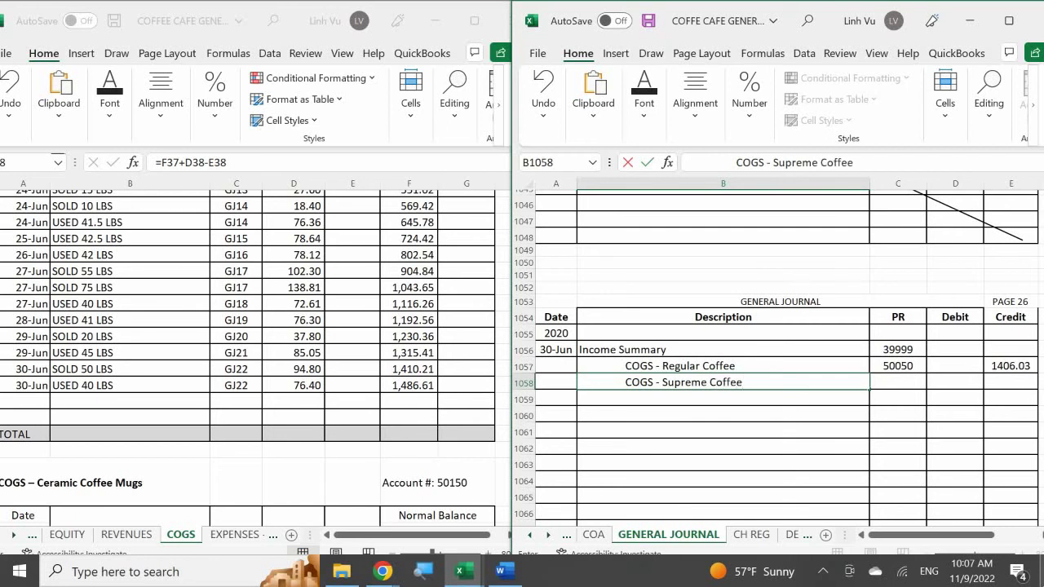
key("Tab")
type("40")
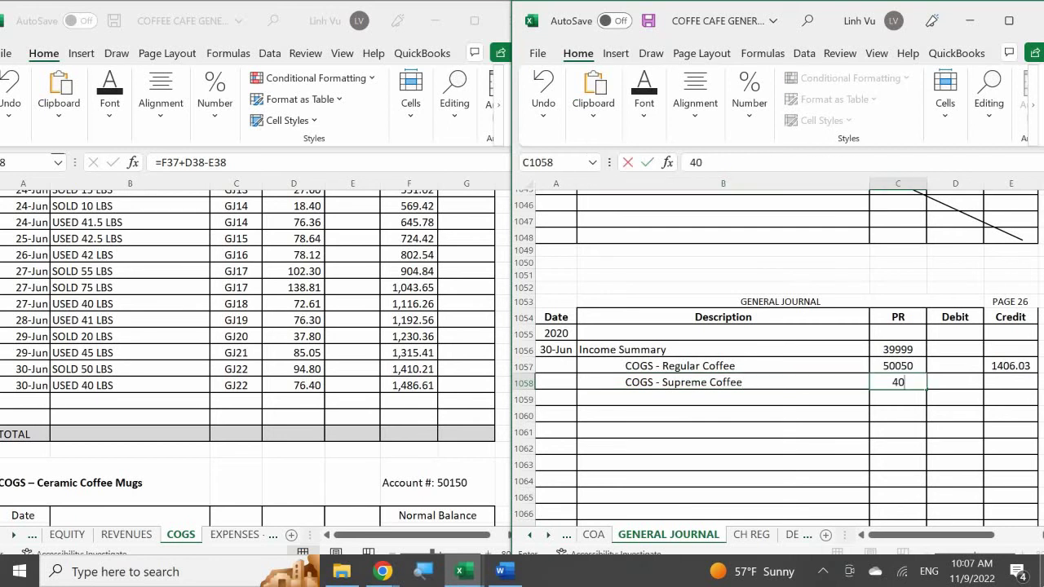
key("BackSpace")
key("BackSpace")
type("50100")
key("Return")
- Enter a credit of 1486.61 for the COGS - Supreme Coffee line in the general journal
left_click(955, 381)
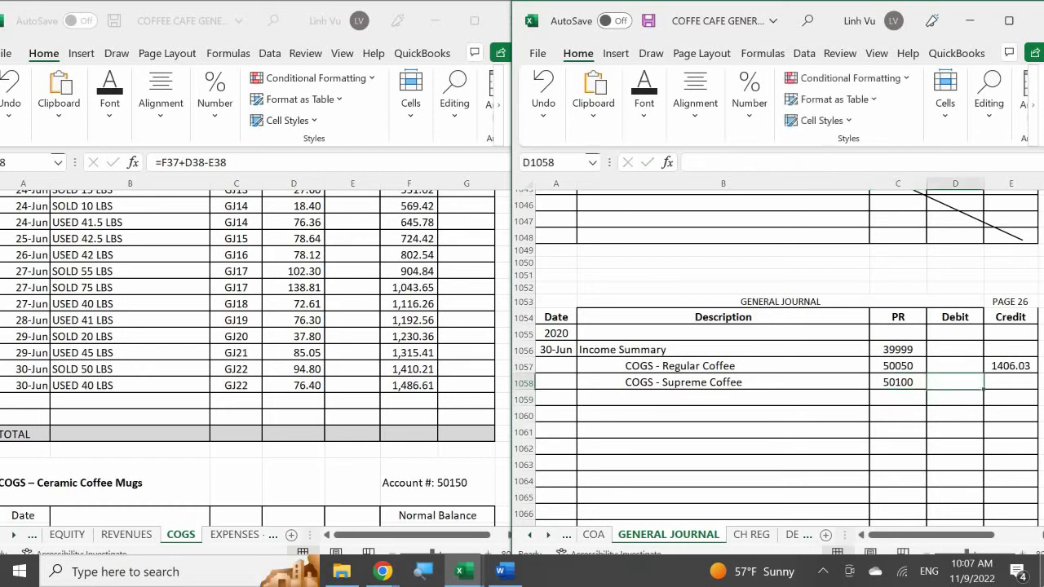
left_click(1010, 382)
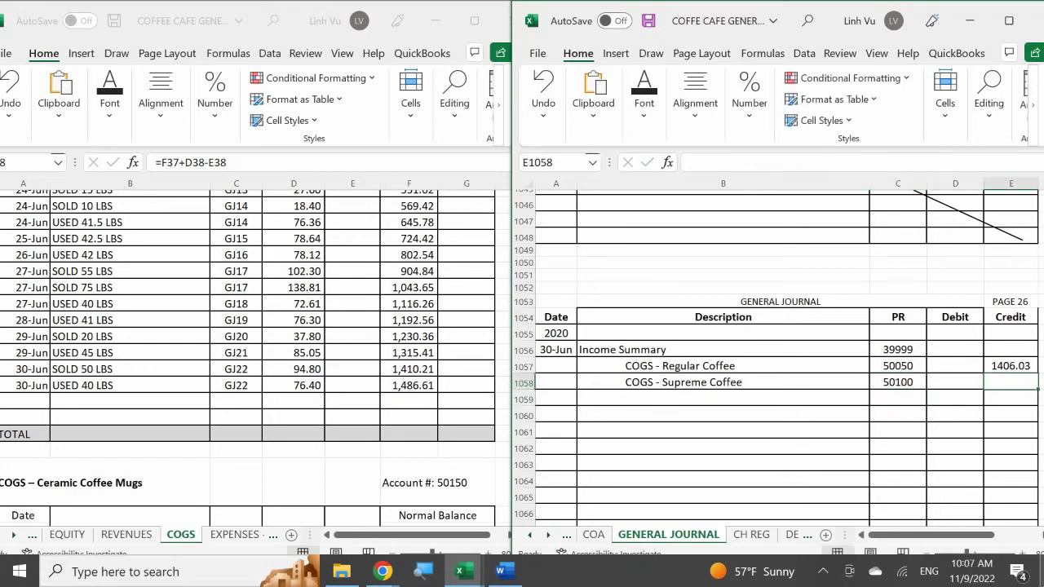
type("148")
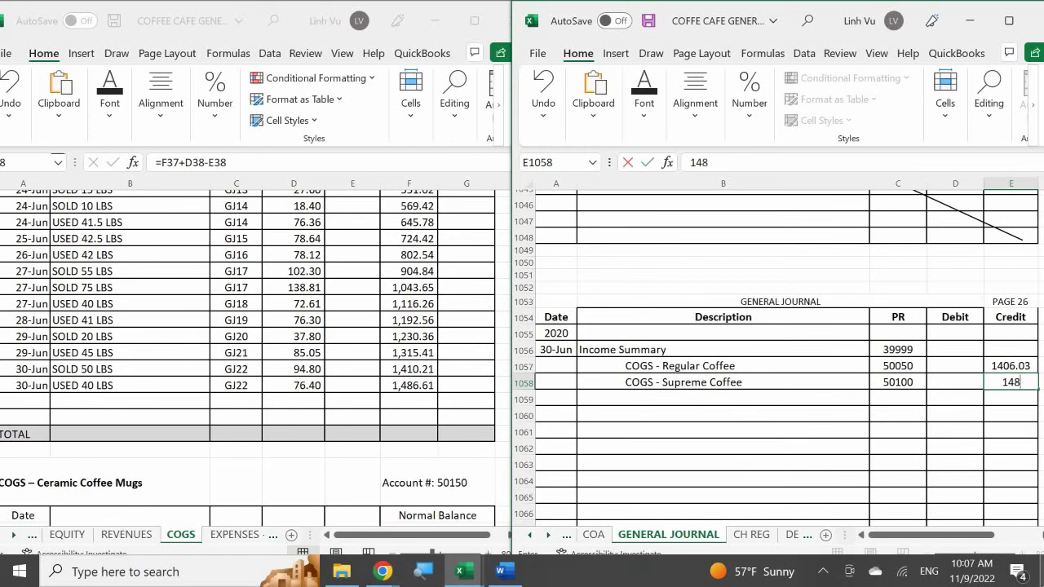
type("6.64")
key("BackSpace")
type("1")
key("Return")
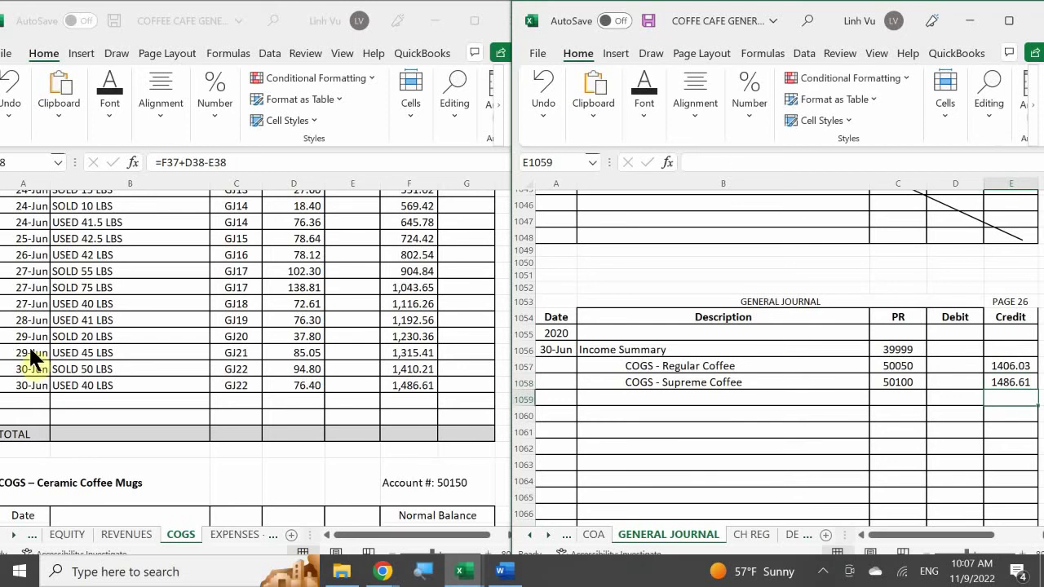
- Start a closing row under the last Supreme Coffee COGS ledger entry with date 6/30, item CLOSE and posting reference GJ26
left_click(24, 402)
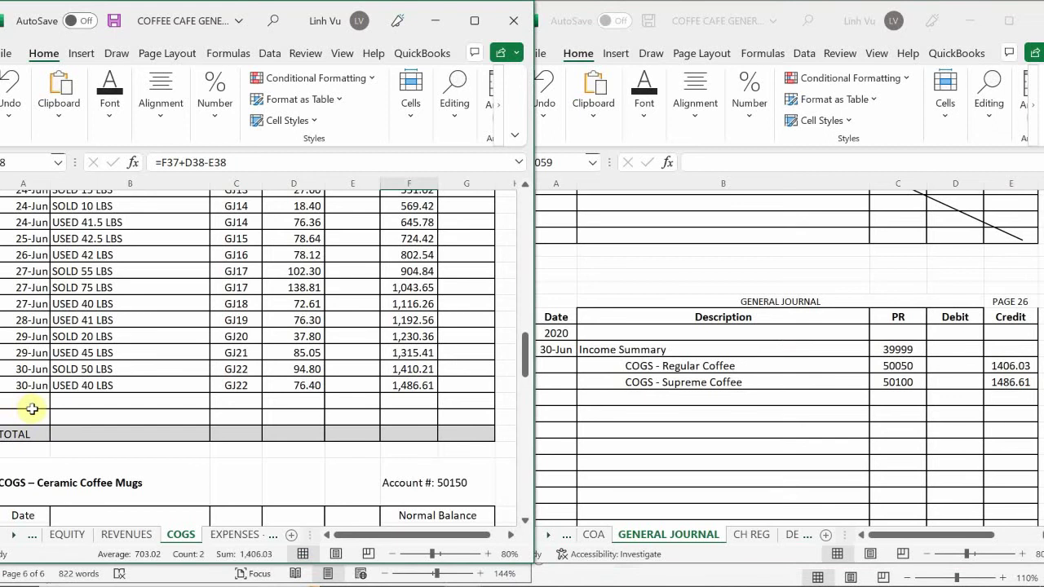
left_click(23, 402)
type("6/30")
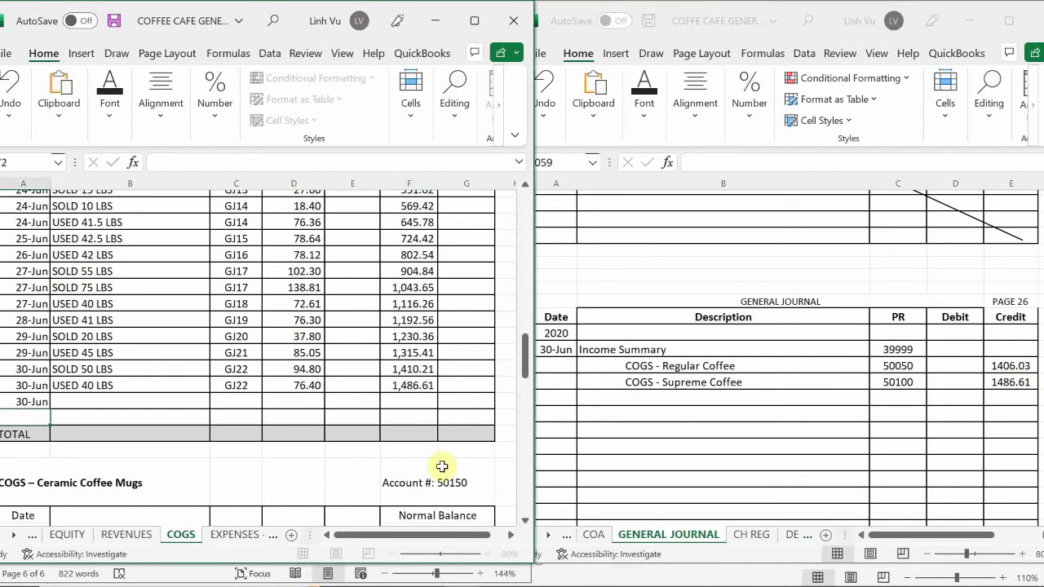
key("Tab")
type("CLOD")
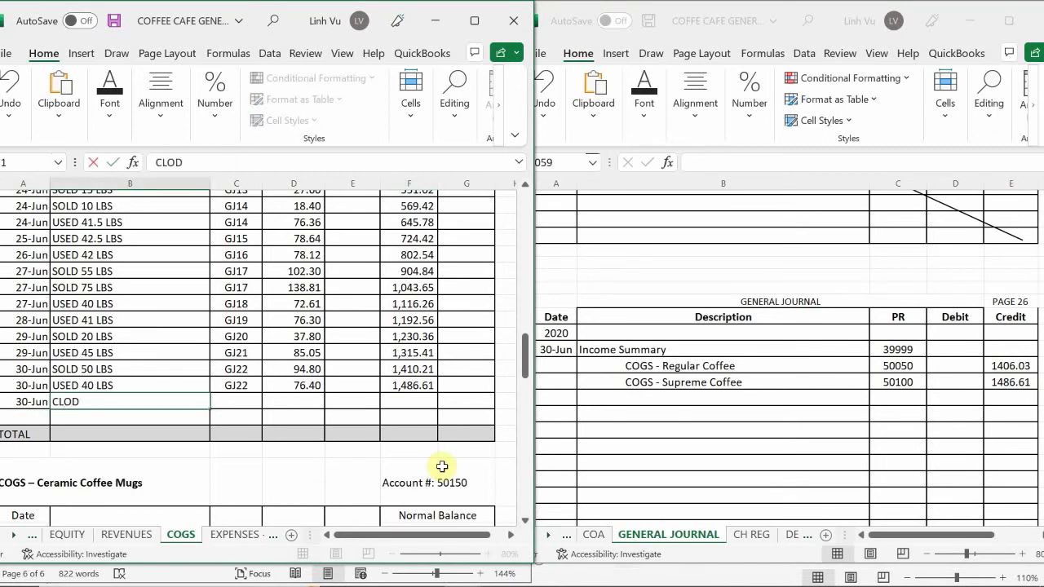
key("BackSpace")
type("SE")
key("Tab")
type("GJ26")
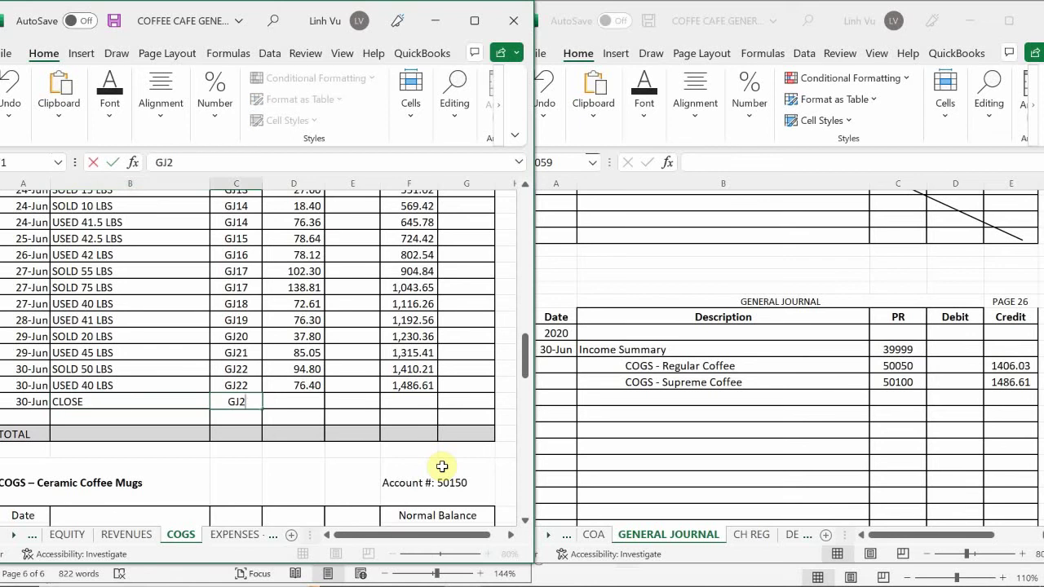
- Enter a credit of 1486.61 in the Supreme Coffee CLOSE row and extend the running debit balance formula to that row
key("Tab")
key("Tab")
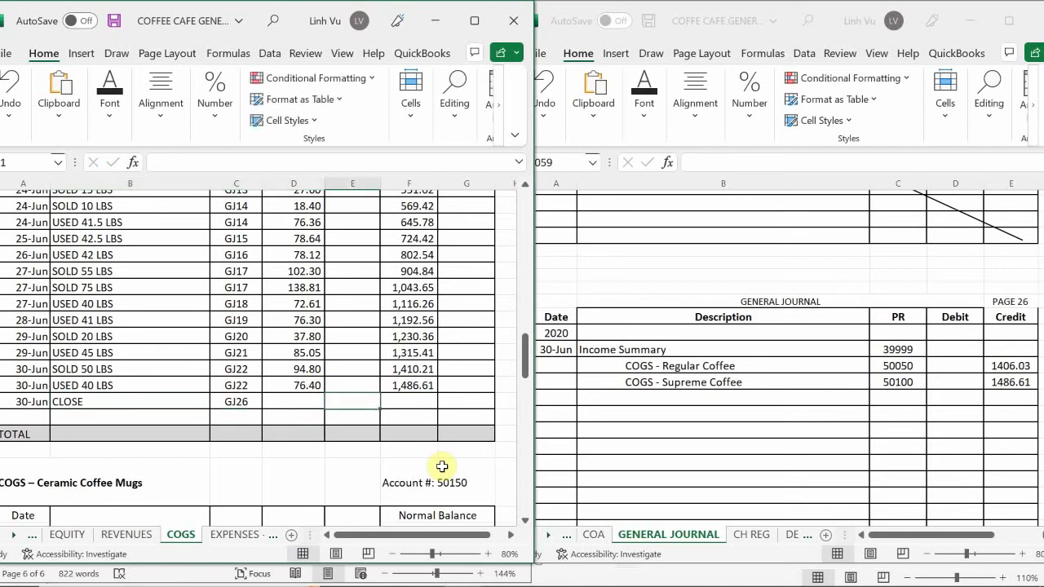
type("1486.61")
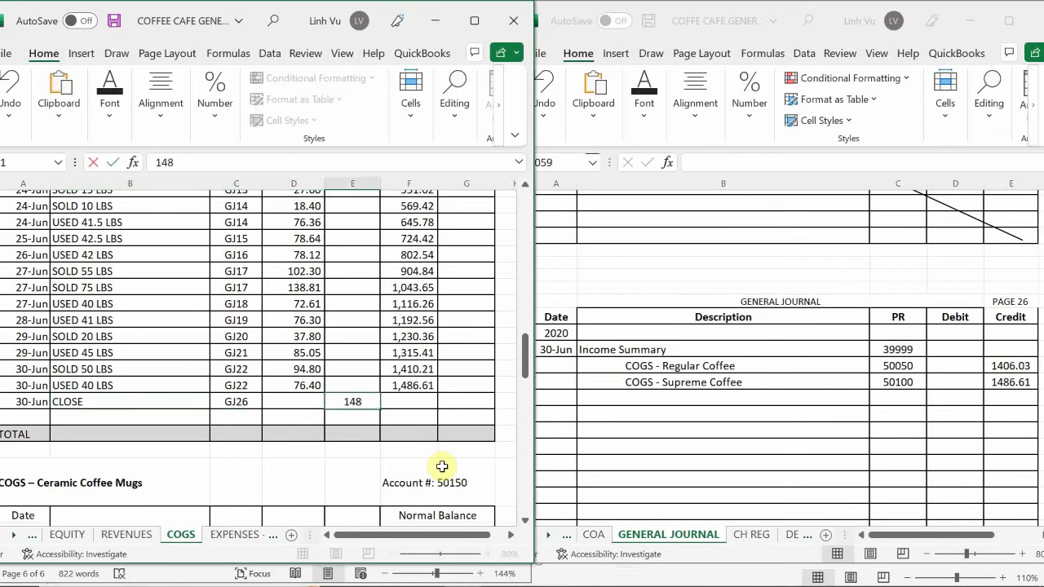
key("Return")
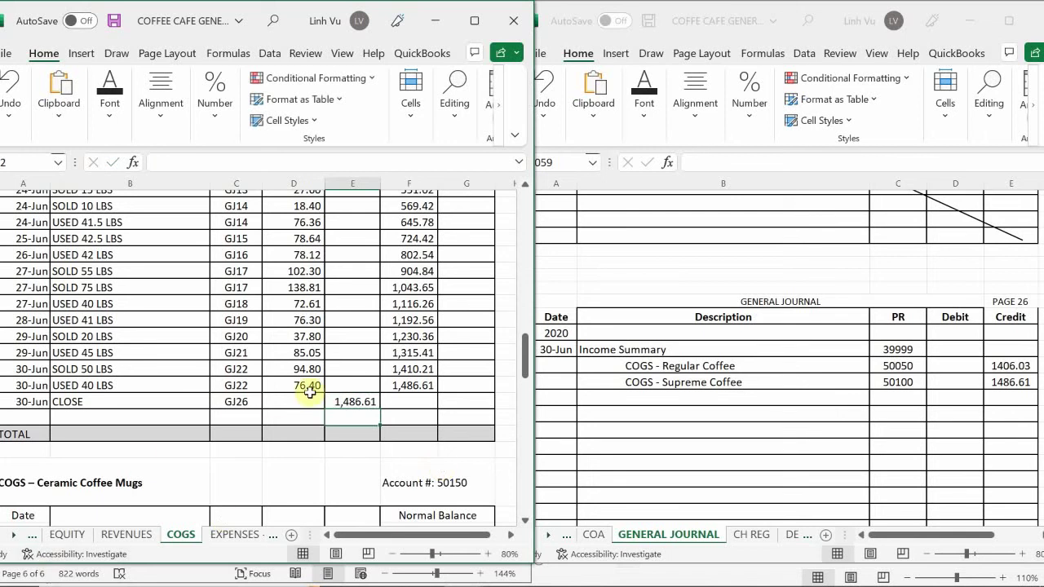
left_click(431, 399)
left_click_drag(433, 397, 434, 406)
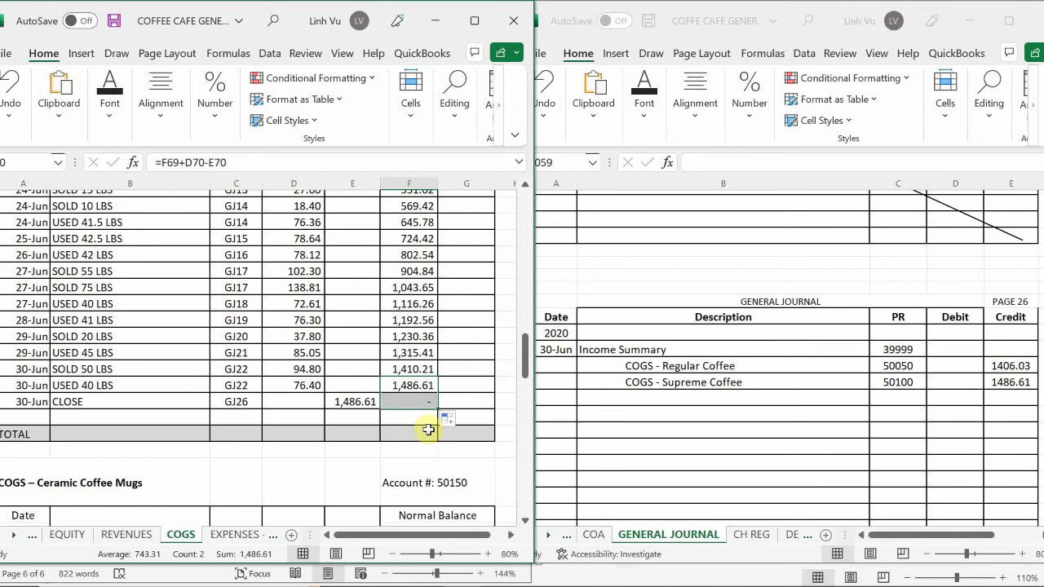
left_click(208, 403)
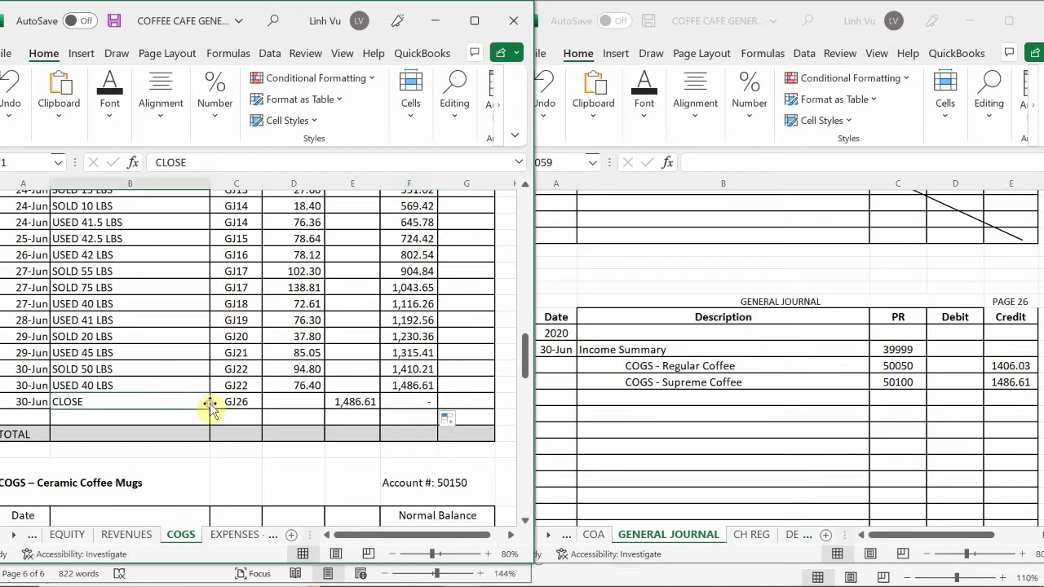
- Add an indented journal line below Supreme Coffee for COGS - Ceramic Coffee Mugs with posting reference 50150
scroll(209, 404, "down", 5)
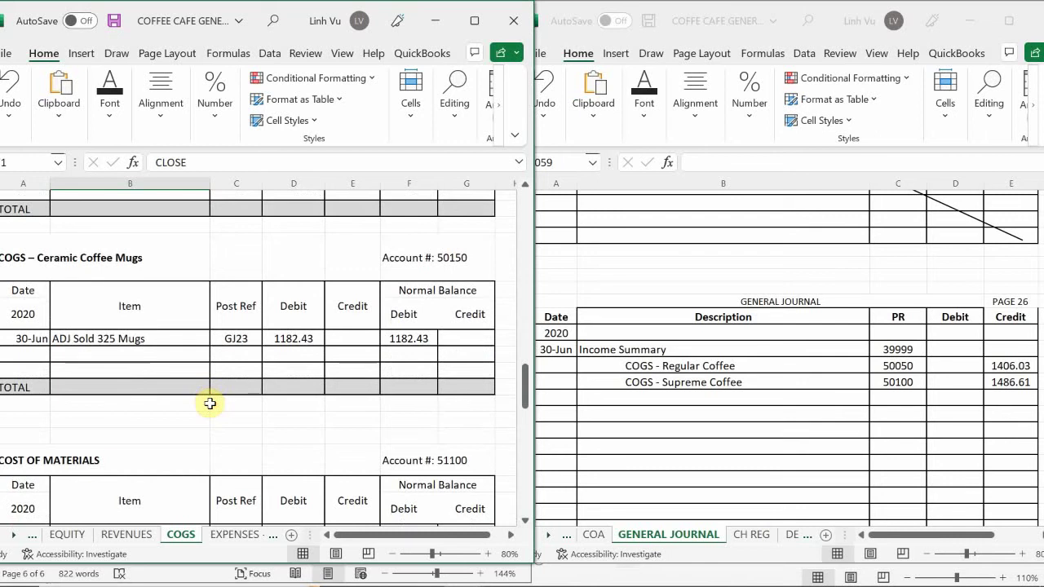
scroll(209, 404, "up", 1)
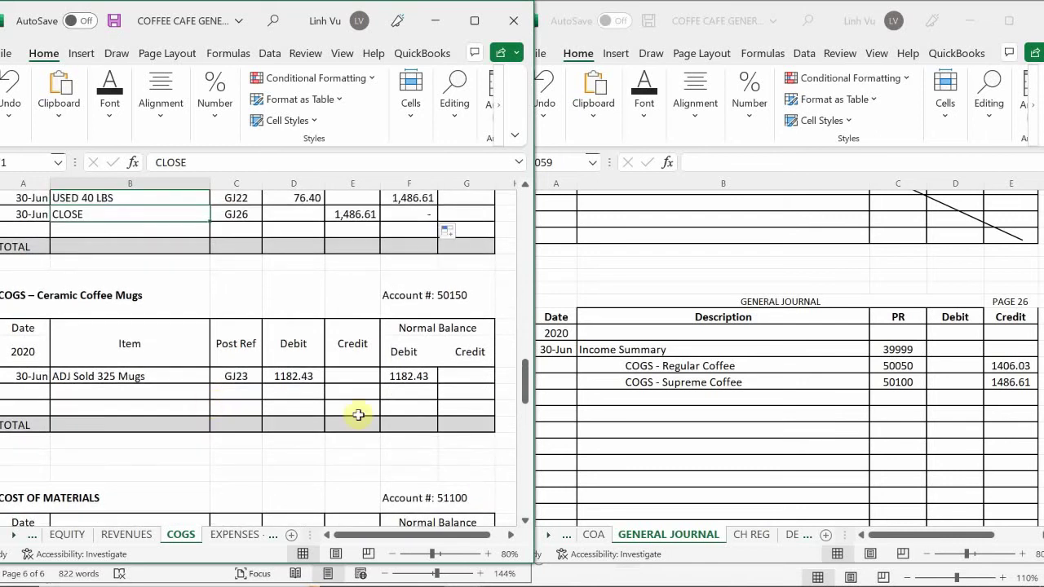
left_click(639, 392)
double_click(638, 392)
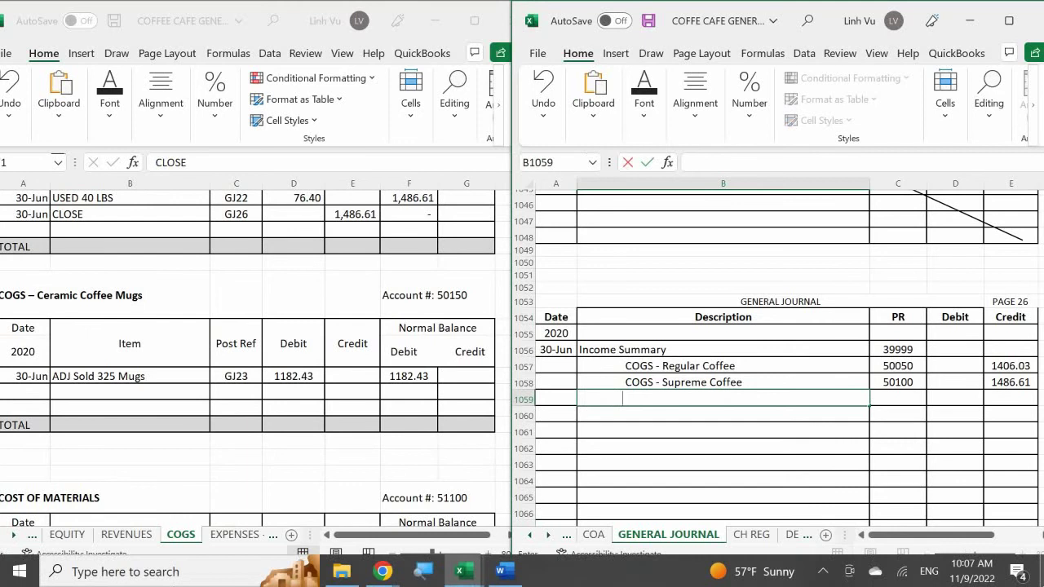
type("COGS - Cera")
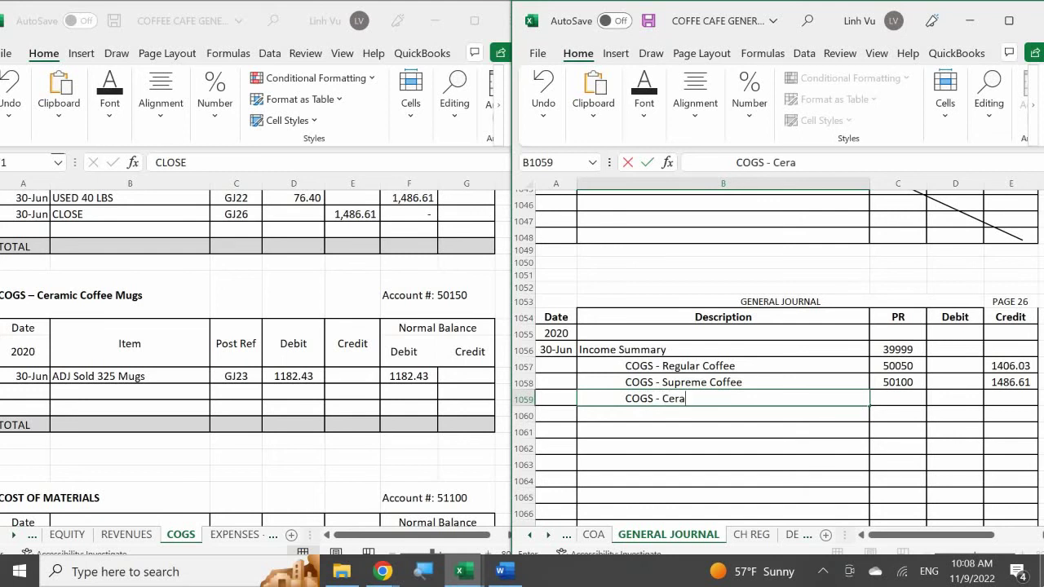
type("muc Coffee Mu")
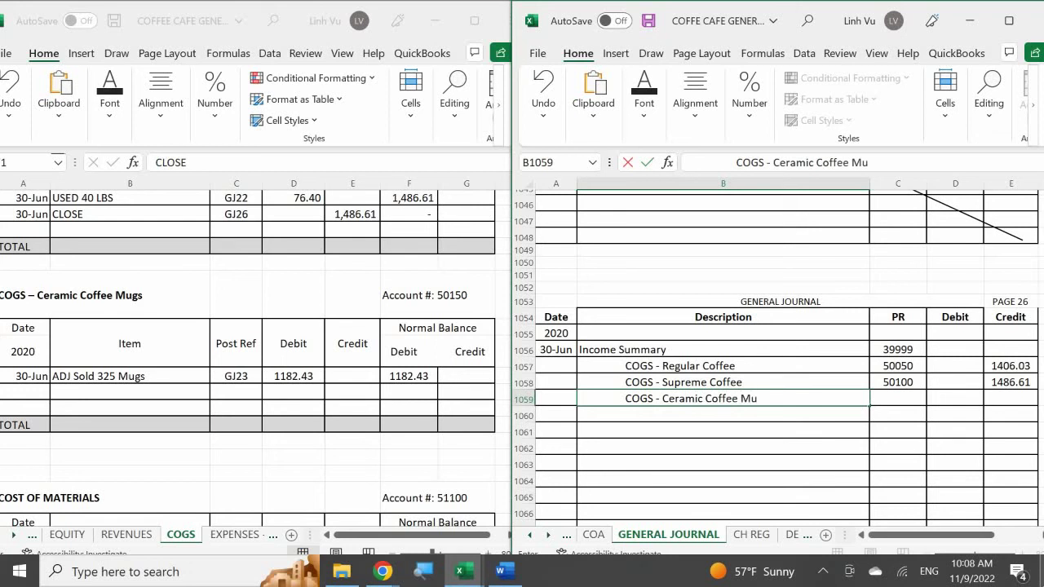
type("gs")
key("Tab")
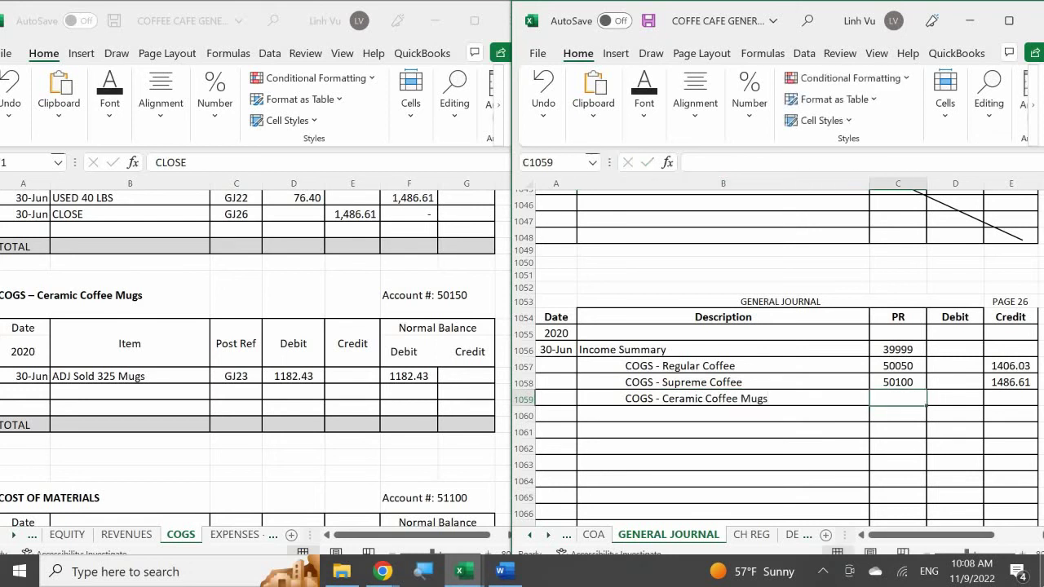
type("50150")
key("Return")
- Enter a credit of 1182.43 for the COGS - Ceramic Coffee Mugs line in the general journal
key("Right")
key("Up")
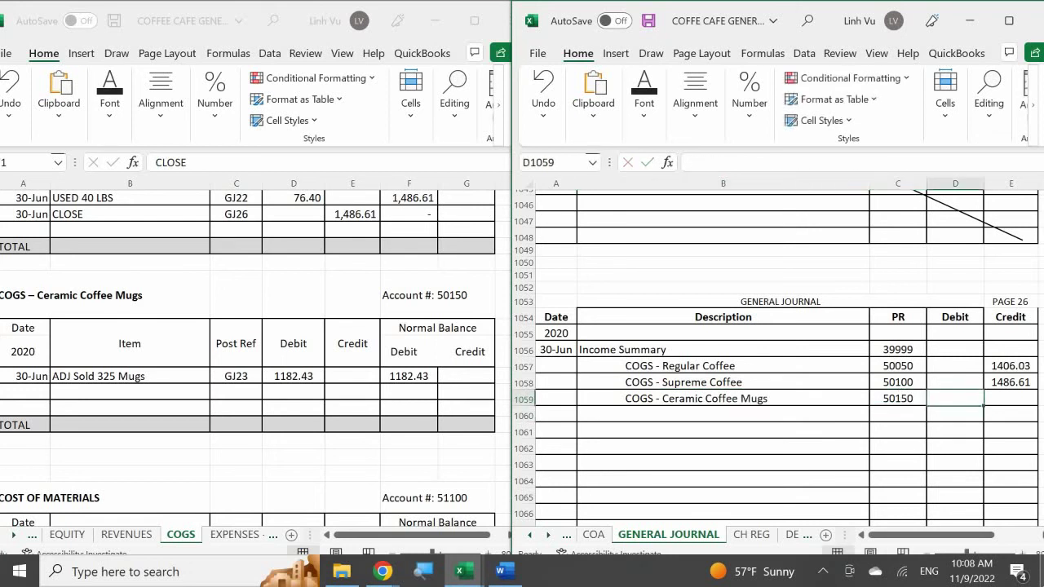
key("Right")
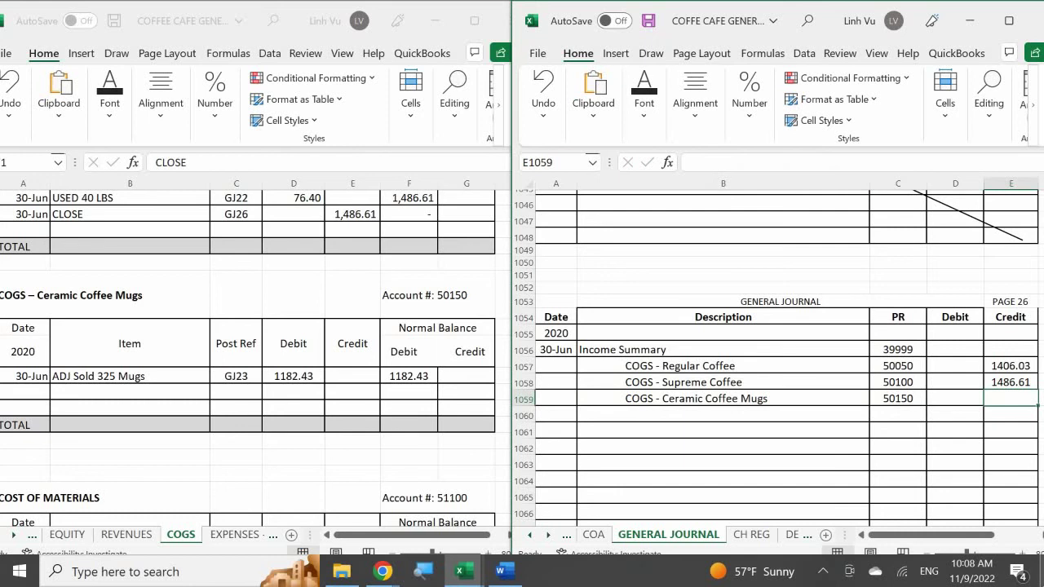
type("1182")
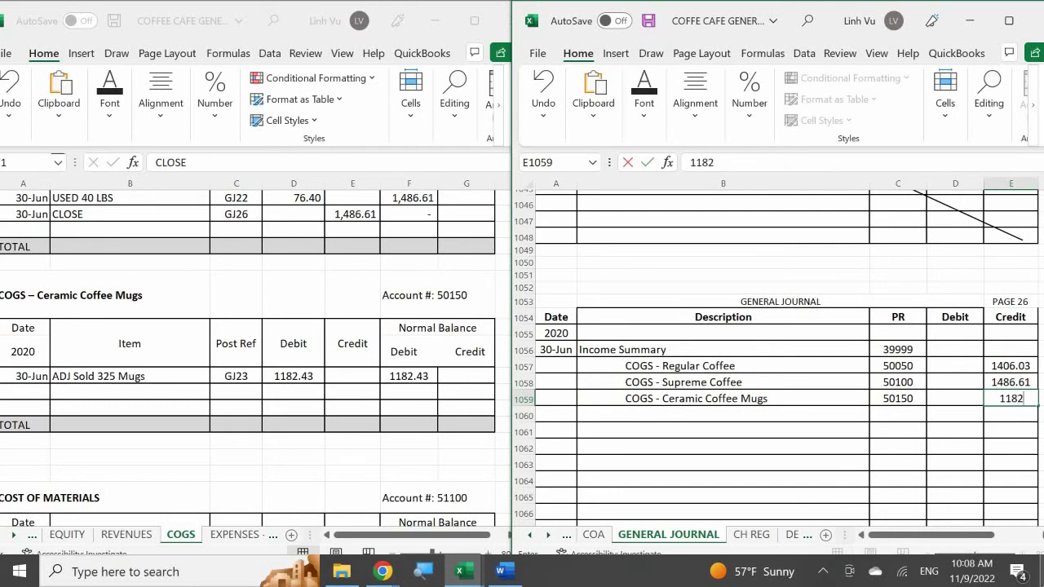
type(".43")
key("Return")
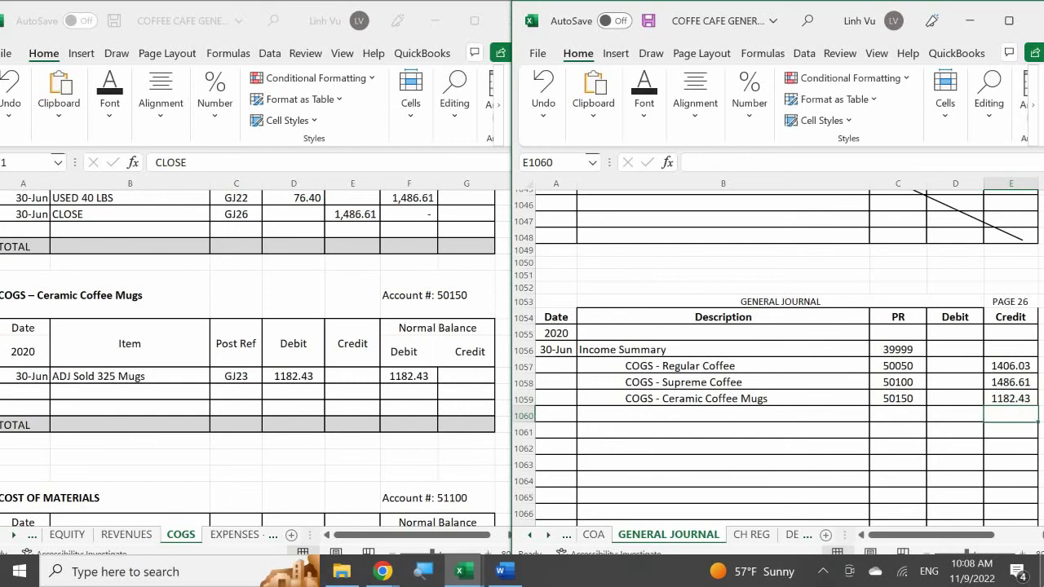
- Start a closing row in the Ceramic Coffee Mugs COGS ledger with date 6/30, item CLOSE and posting reference GJ26
left_click(36, 394)
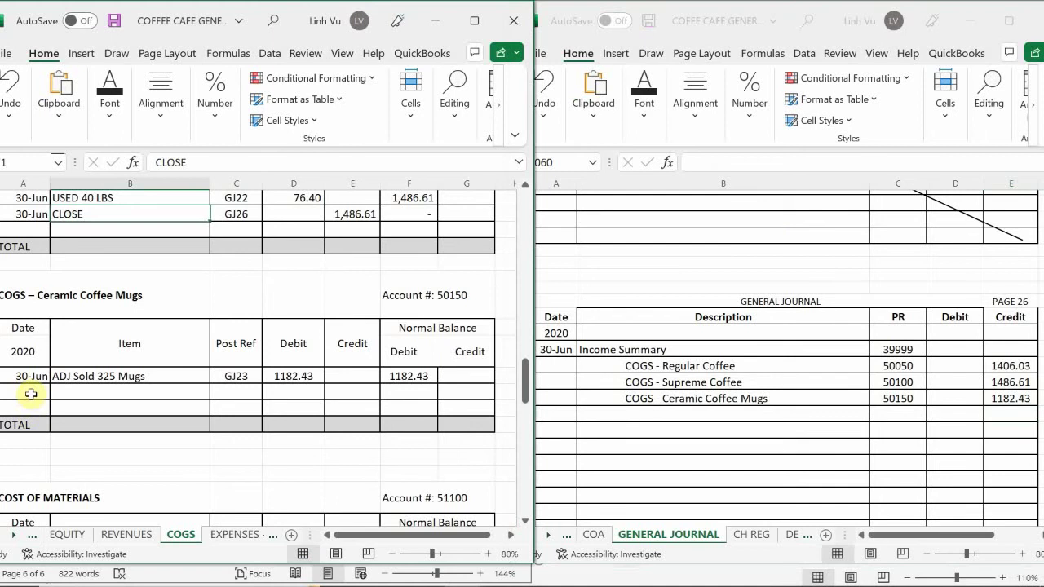
left_click(24, 392)
type("6/30")
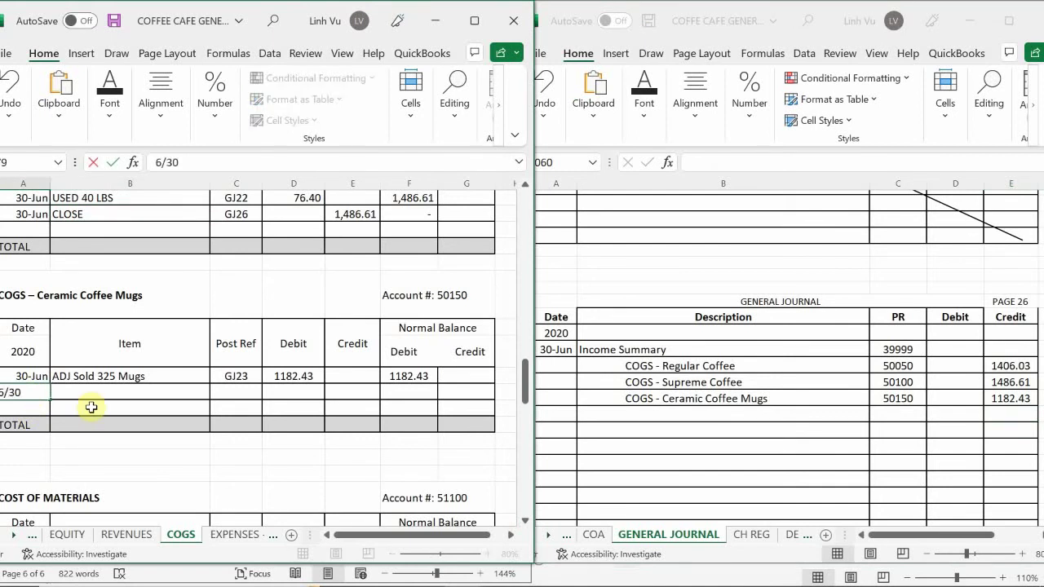
key("Return")
key("Up")
key("Right")
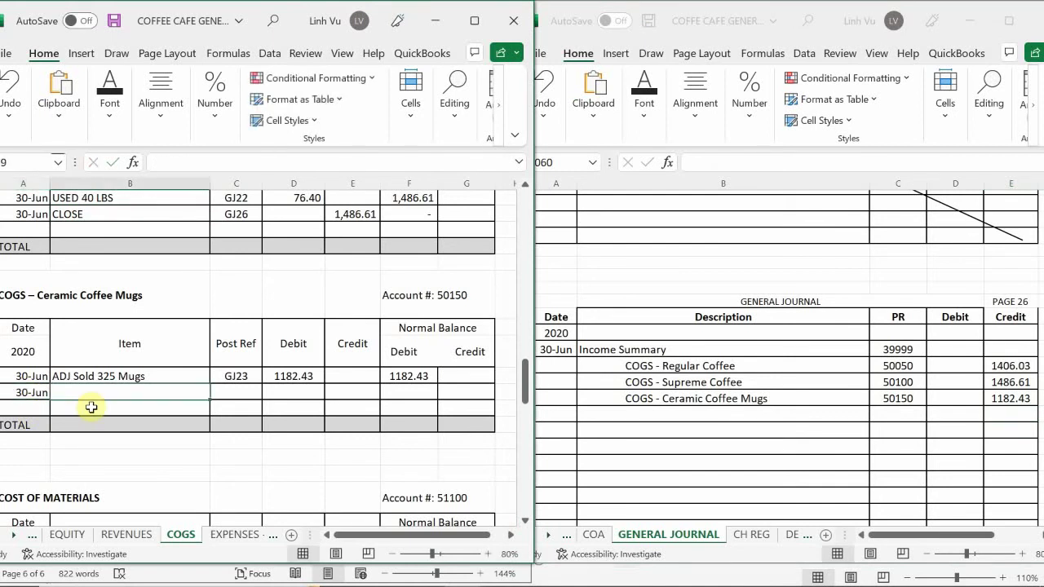
type("CK")
key("BackSpace")
type("LOSE")
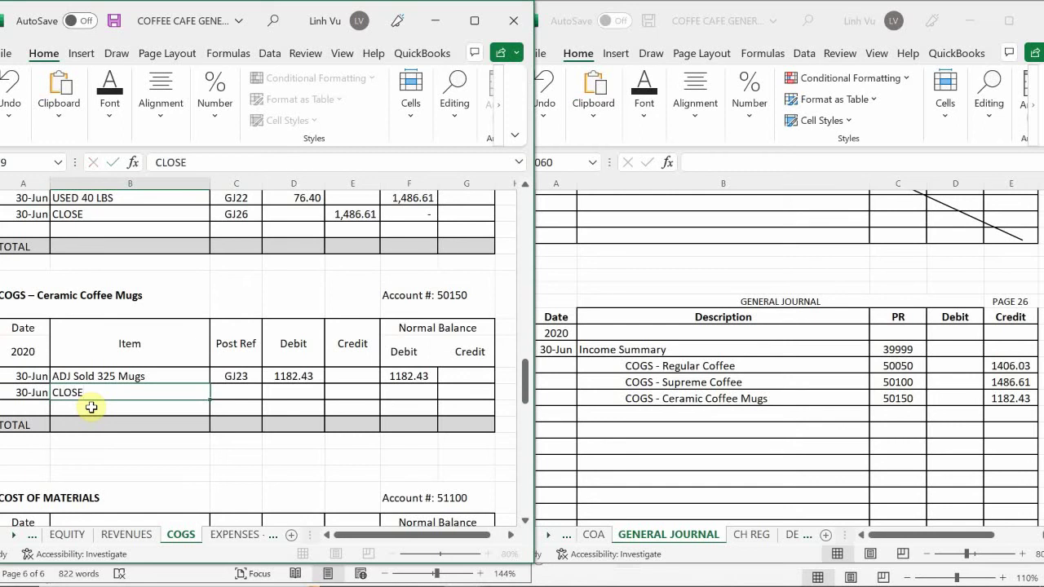
key("Tab")
type("GJ")
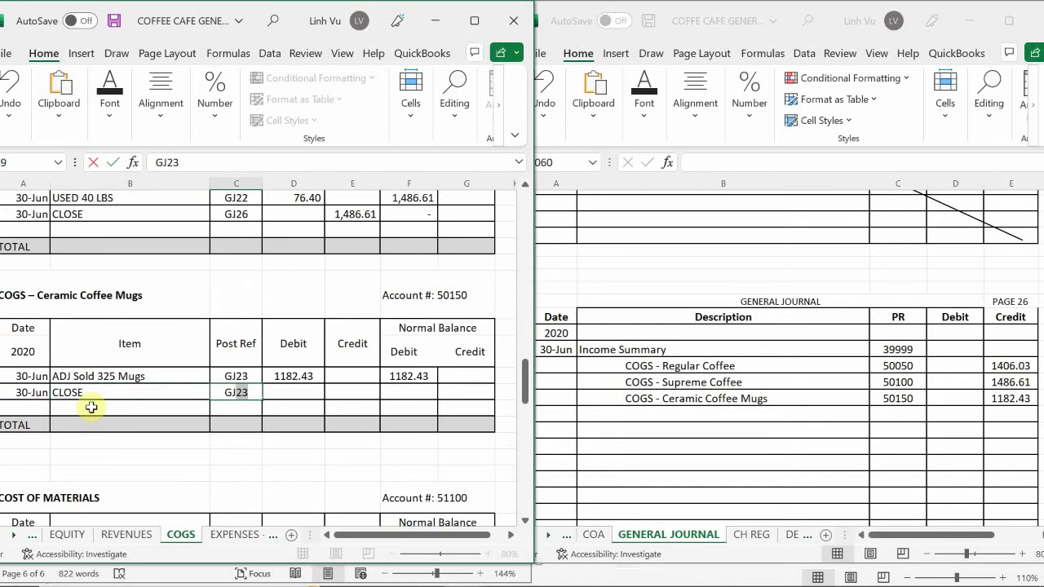
type("26")
- Enter a credit of 1182.43 in the CLOSE row of the Ceramic Coffee Mugs ledger
key("Tab")
key("Tab")
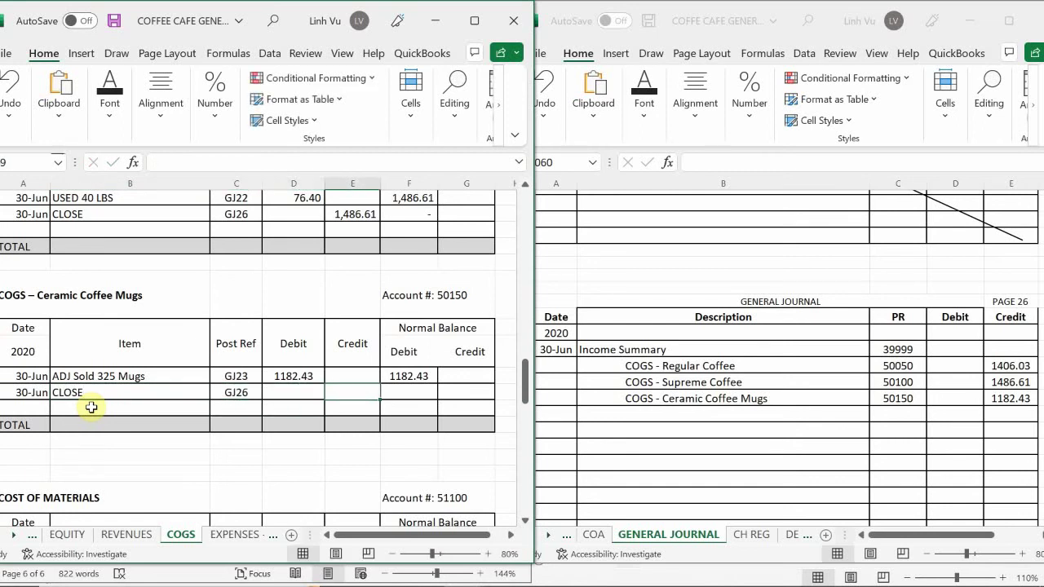
type("1182.43")
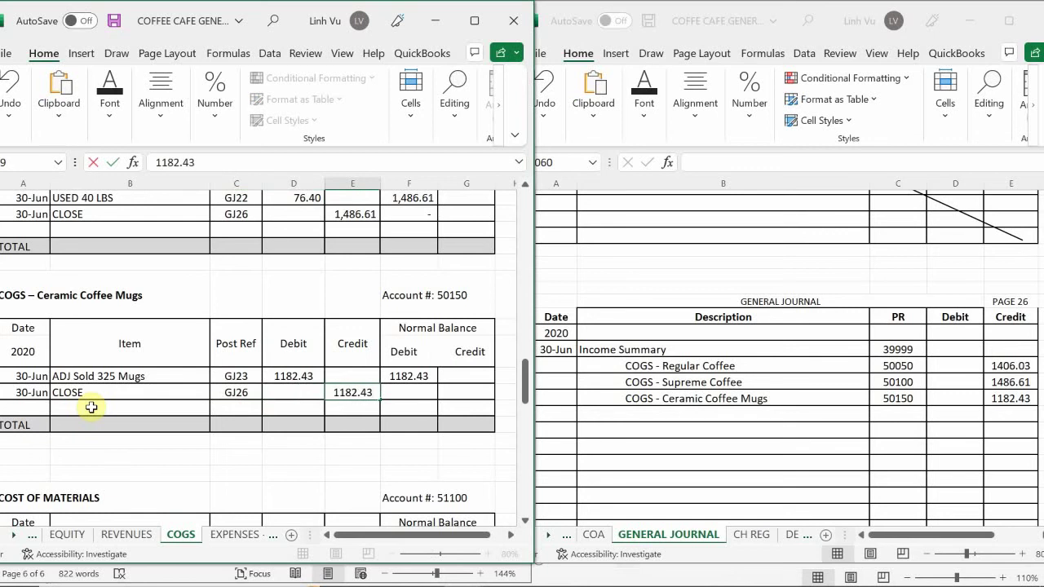
key("Return")
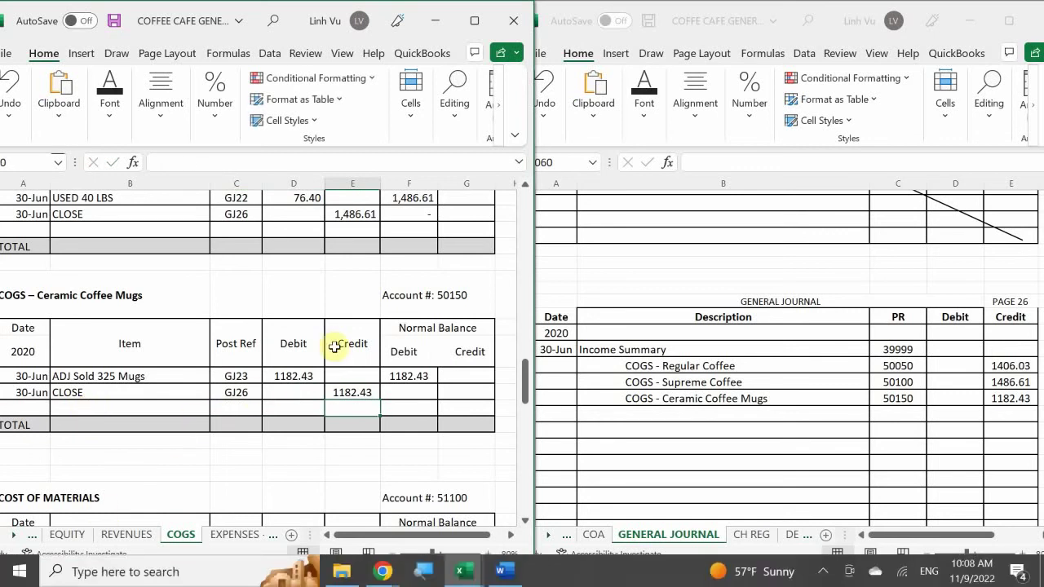
- Enter the debit balance formula =F78+D79-E79 in the CLOSE row of the Ceramic Coffee Mugs ledger
left_click(405, 392)
type("=")
key("Up")
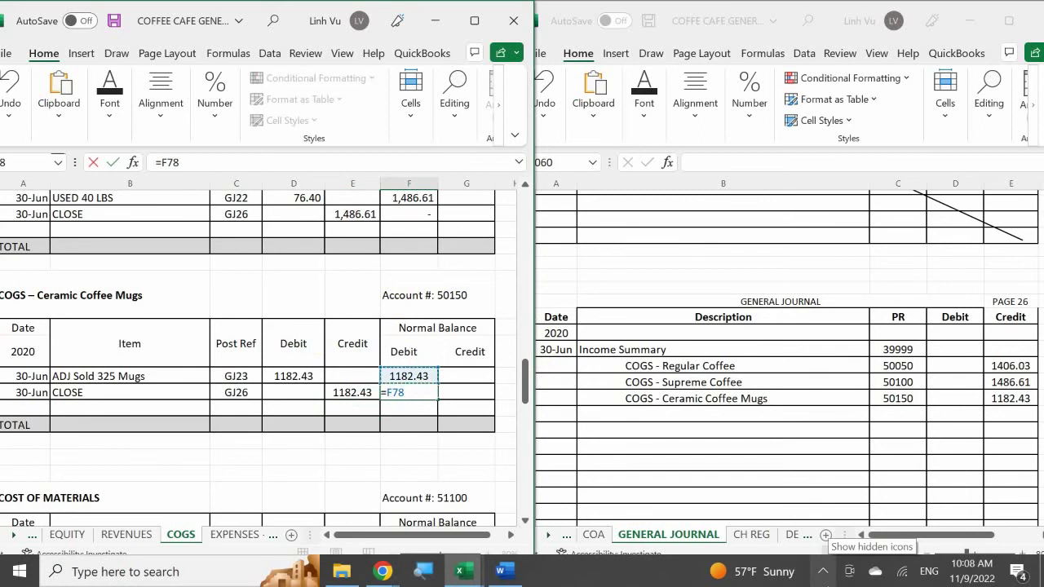
type("+")
key("Left")
key("Left")
type("-")
key("Left")
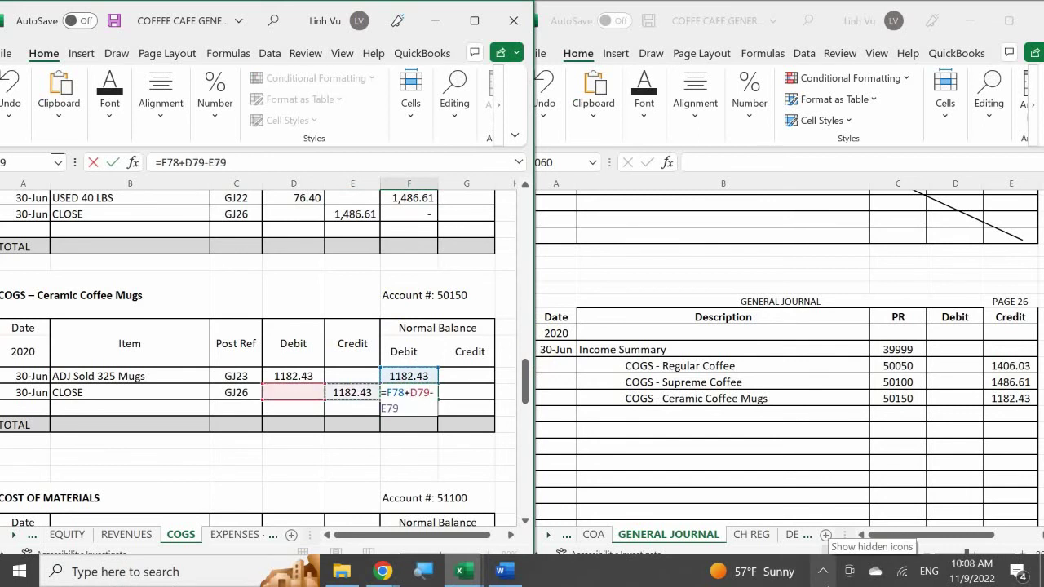
key("Return")
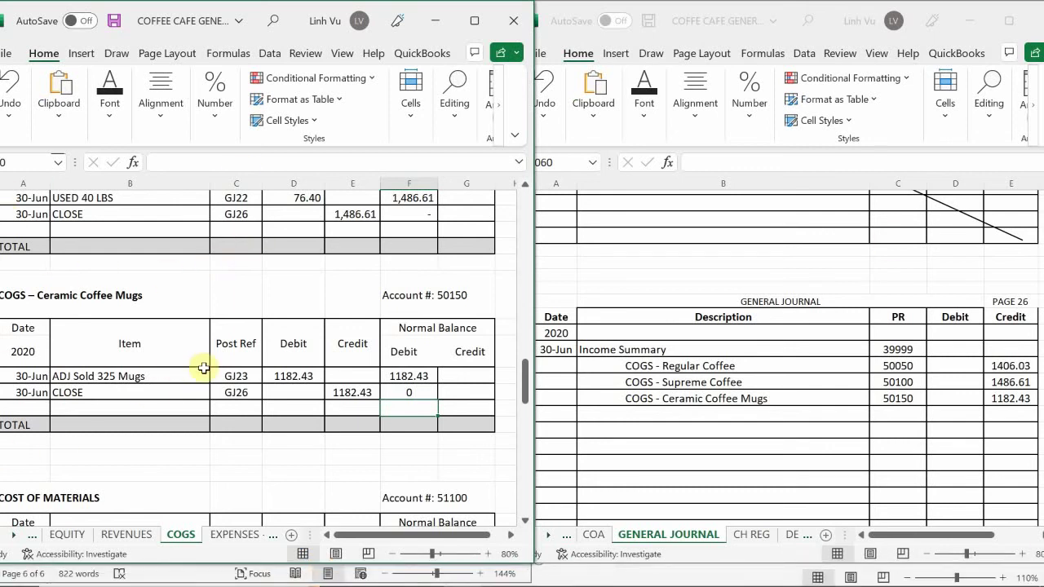
- Add an indented journal line below Ceramic Coffee Mugs for COM - Medium Cups with posting reference 51200
left_click(234, 394)
scroll(228, 401, "down", 3)
scroll(228, 400, "down", 4)
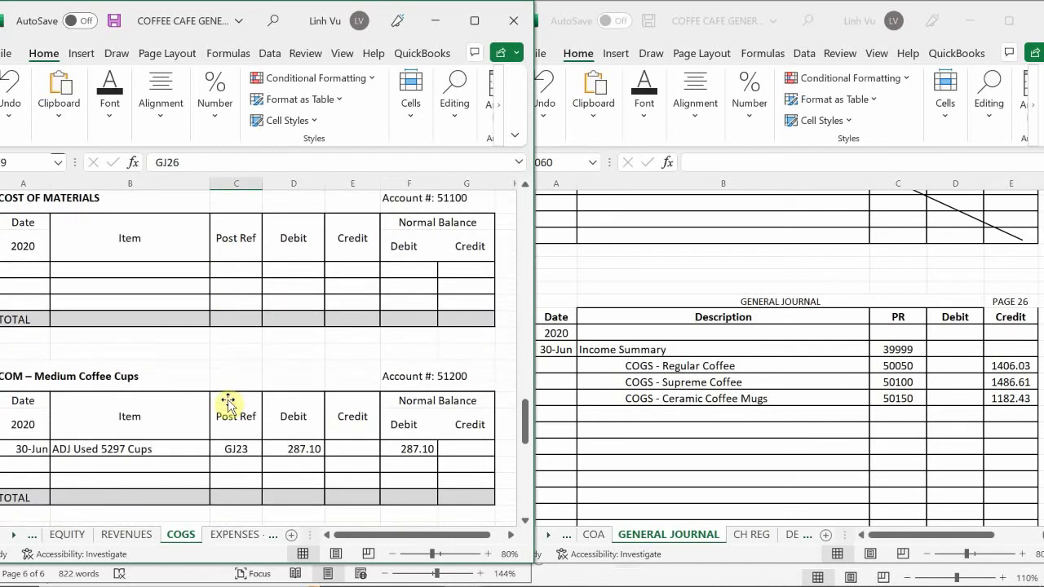
scroll(229, 400, "down", 3)
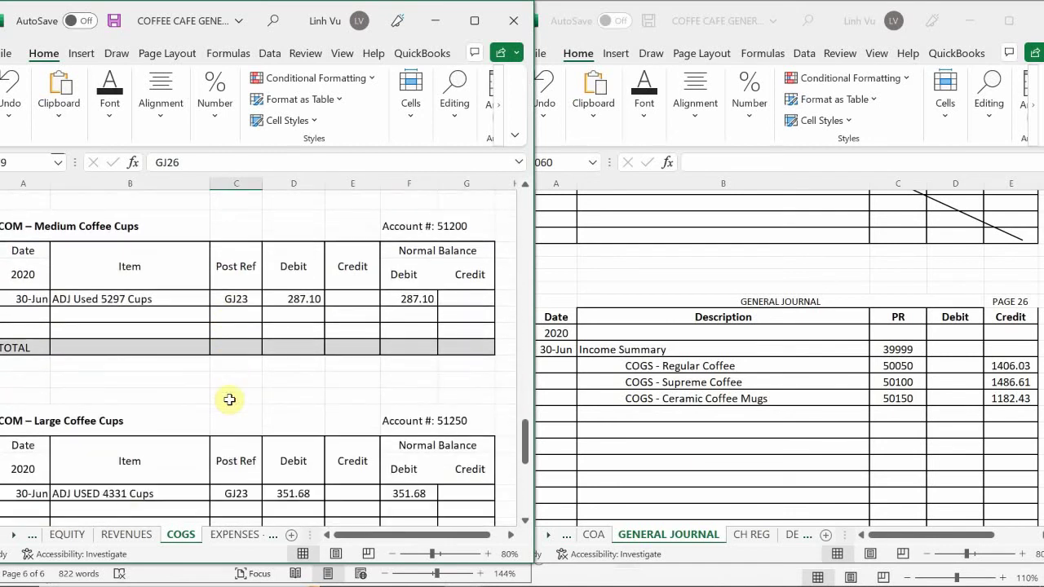
scroll(230, 400, "up", 2)
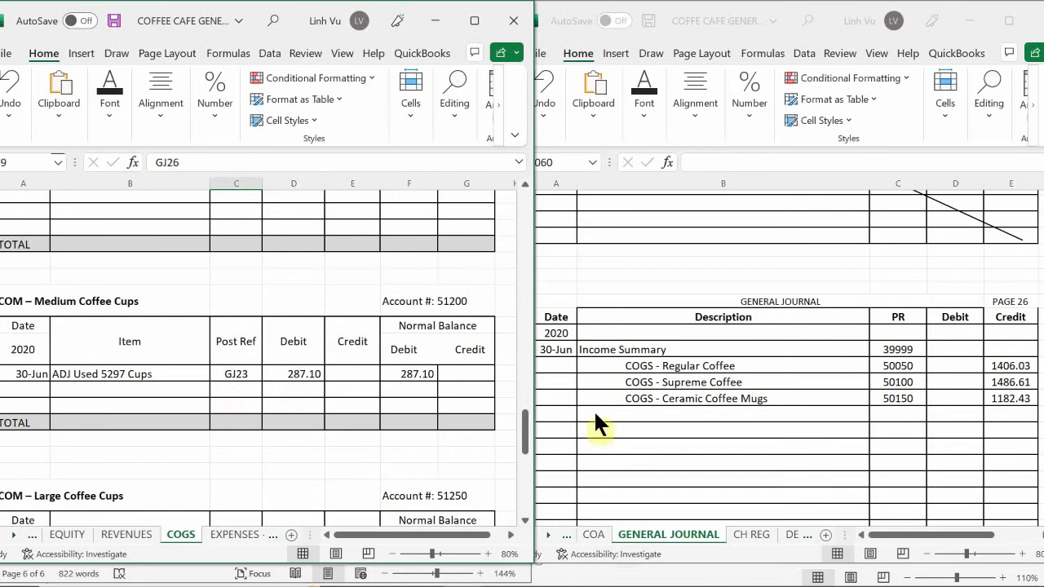
left_click(630, 412)
double_click(627, 415)
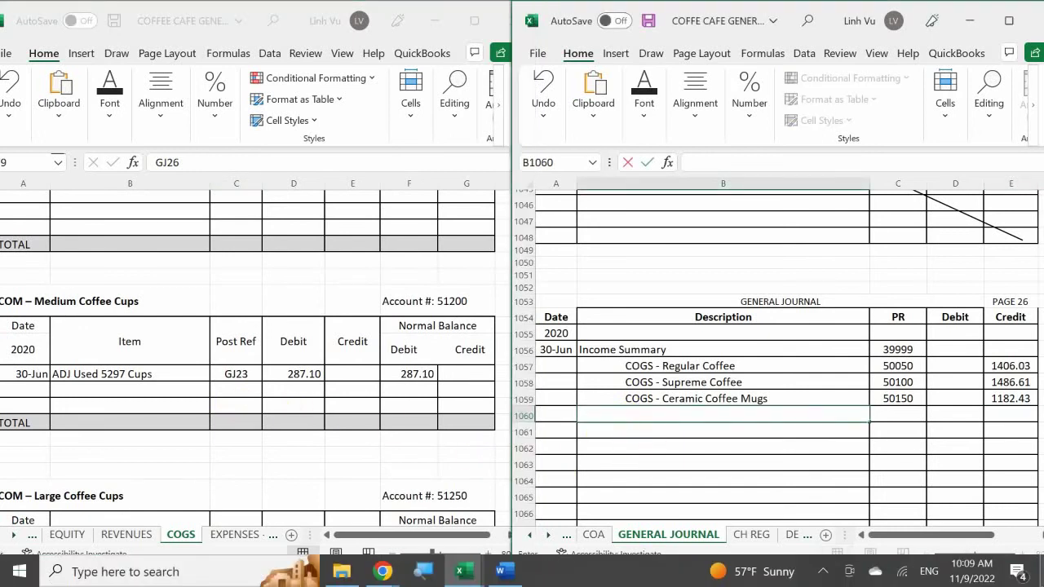
type("COM - Medium Cu")
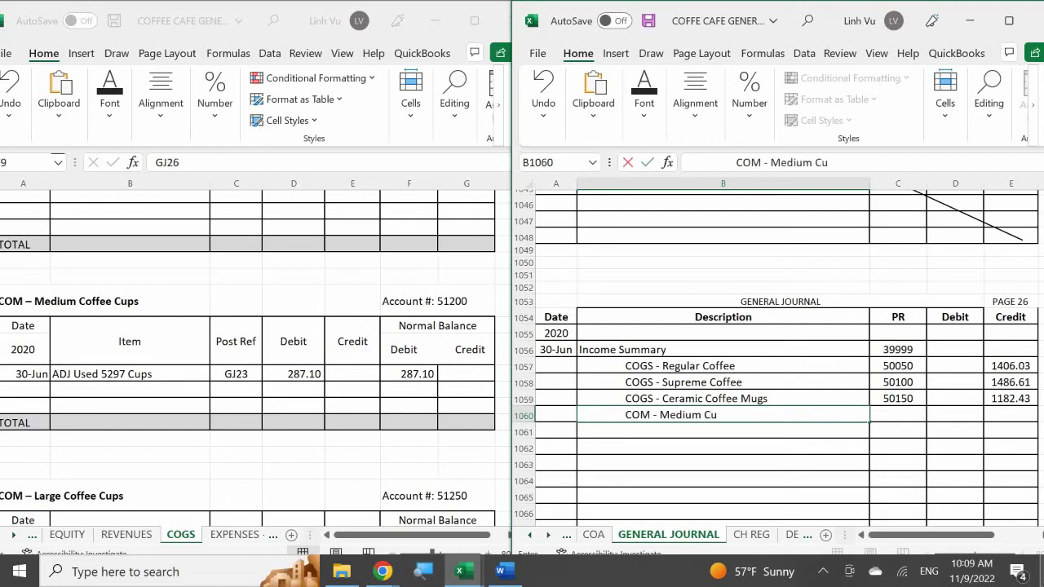
type("ps")
key("Tab")
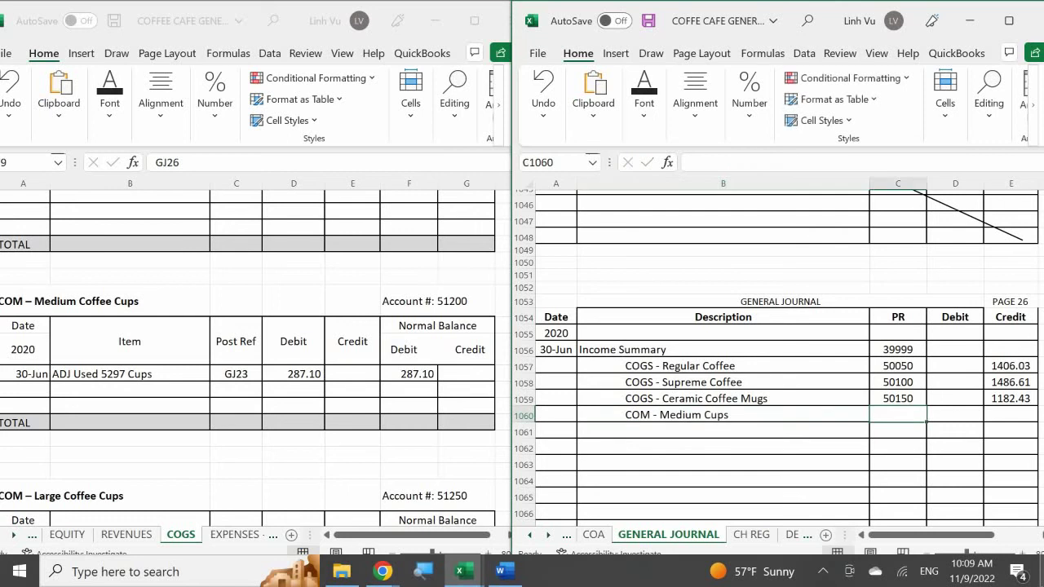
type("51200")
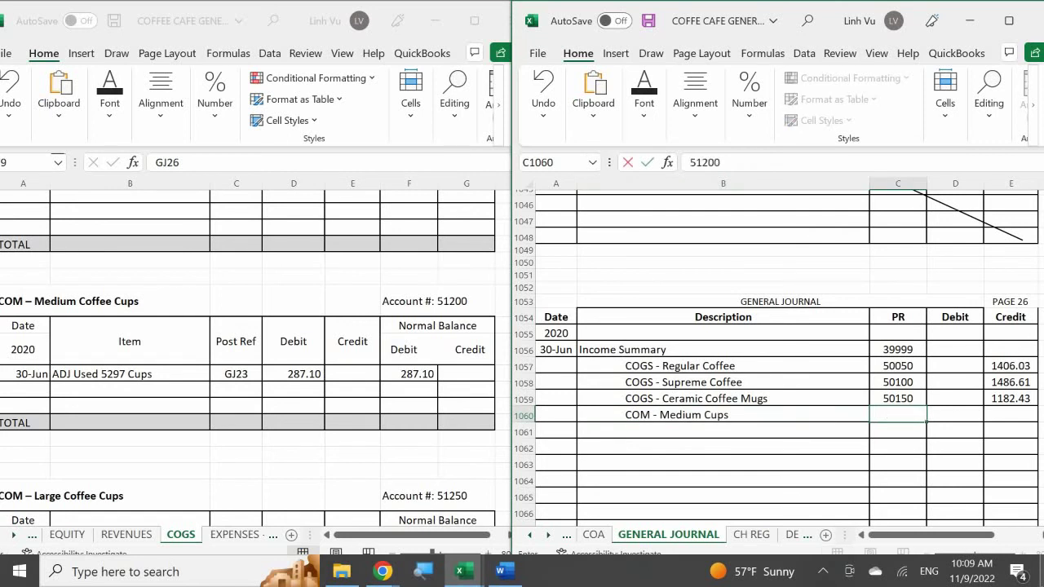
key("Return")
- Enter a credit of 287.10 for the COM - Medium Cups line in the general journal
left_click(955, 414)
left_click(1010, 415)
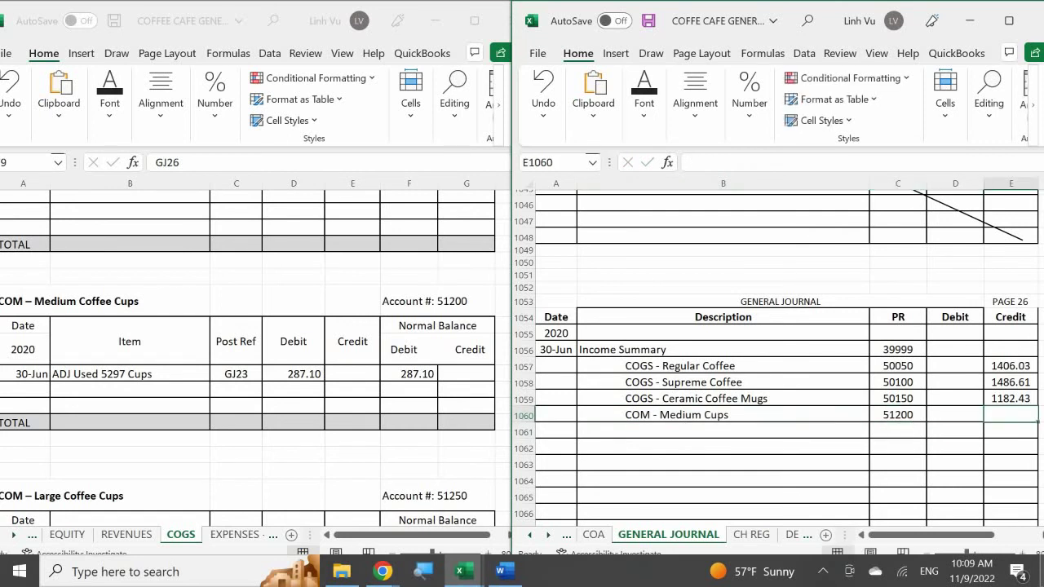
type("287.10")
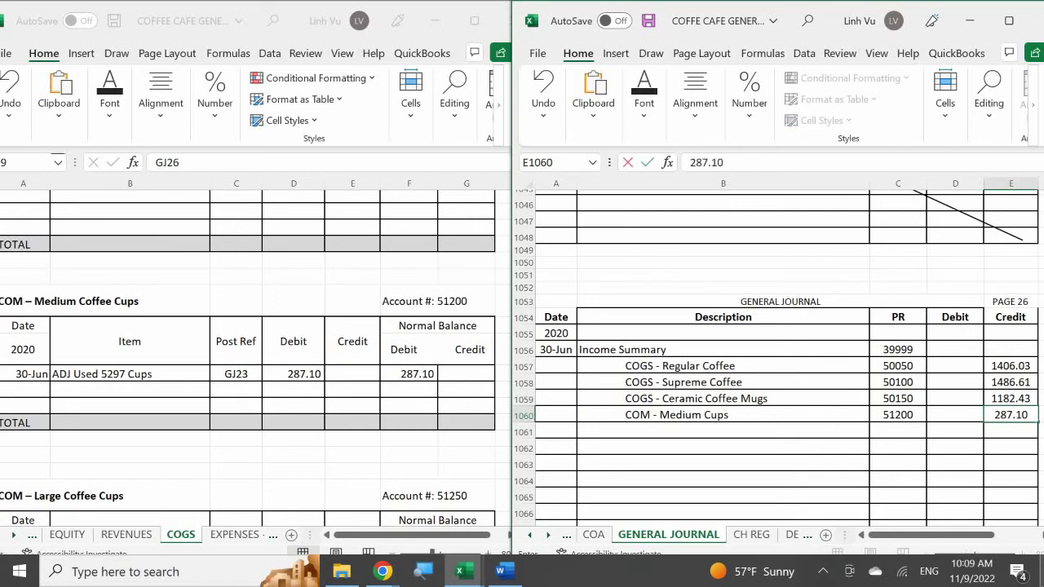
key("Return")
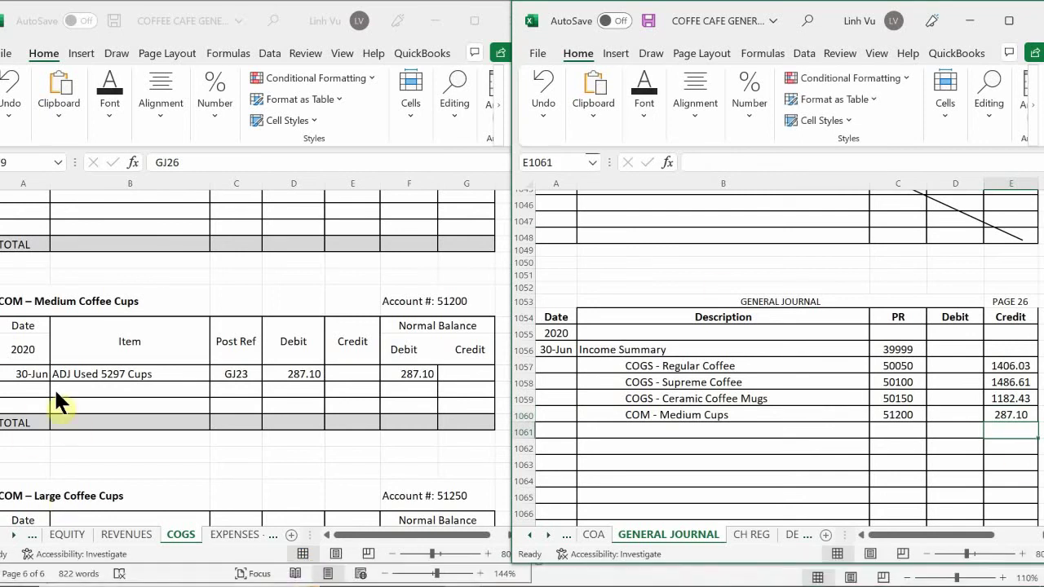
- Start a closing row in the COM - Medium Coffee Cups ledger with date 6/30, item CLOSE and posting reference GJ26
left_click(30, 388)
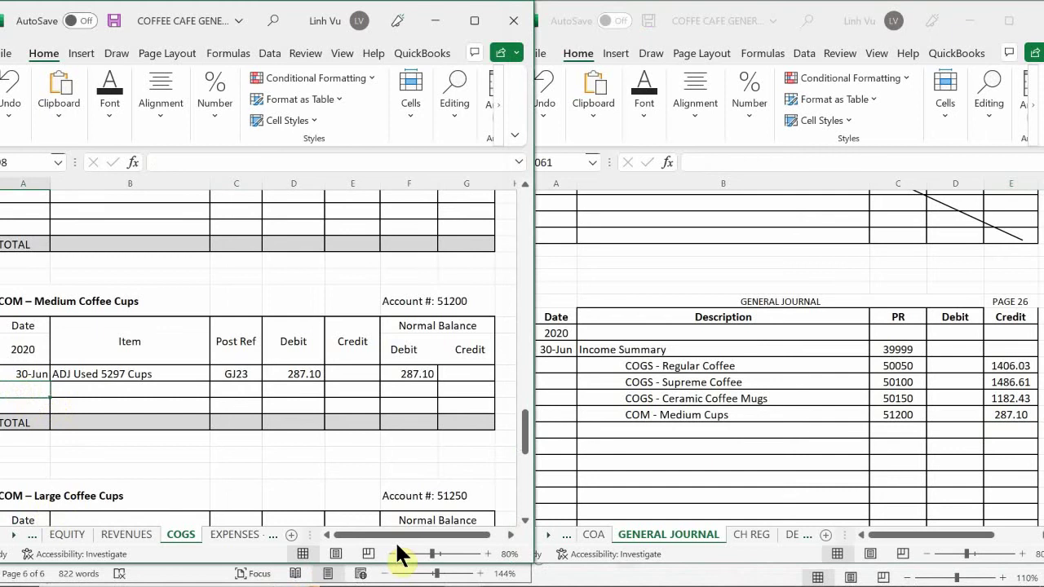
type("6/230")
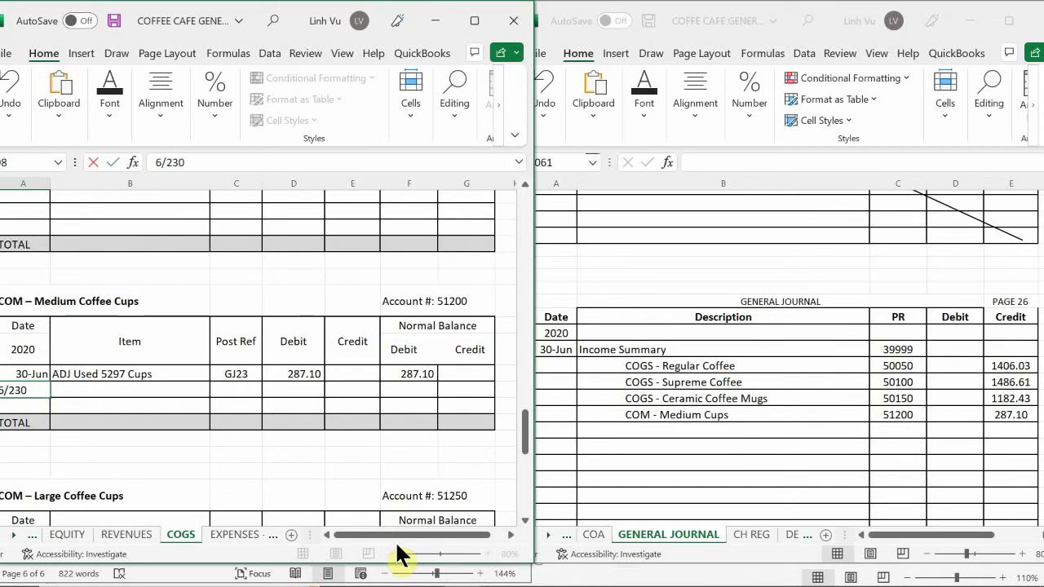
type("30")
key("Tab")
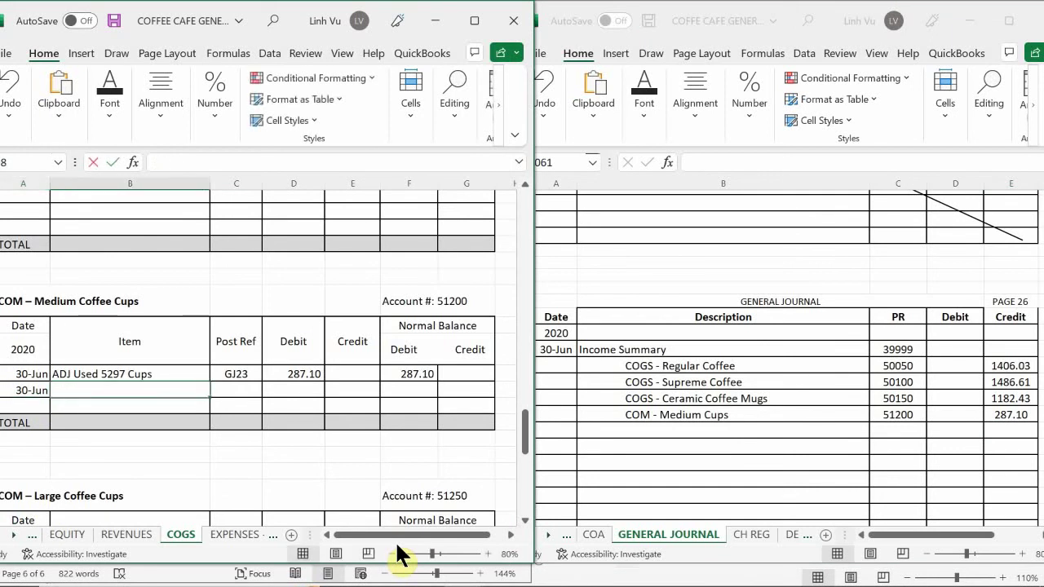
type("CK")
type("OSE")
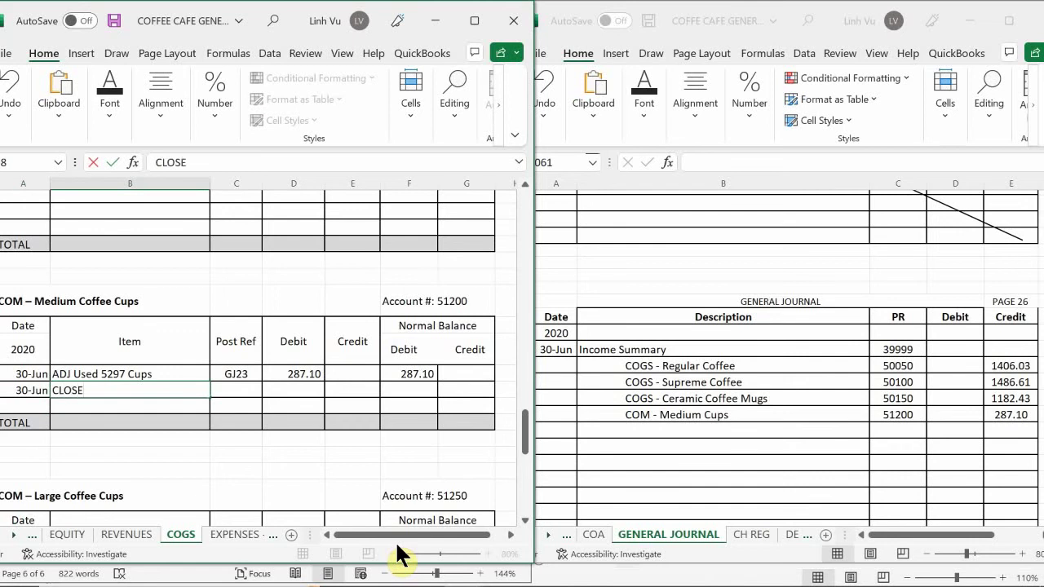
key("Tab")
type("GJ")
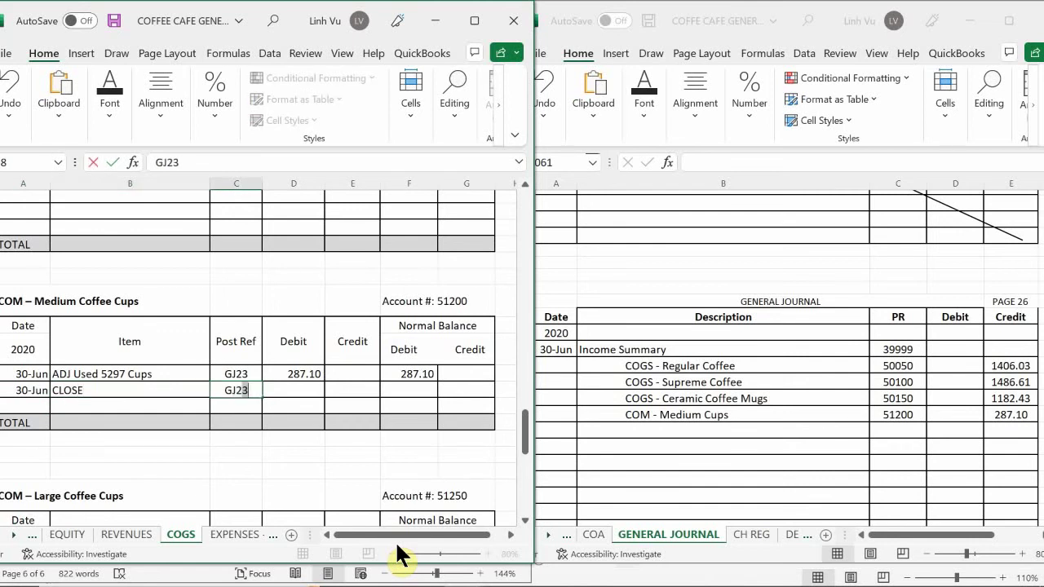
type("26")
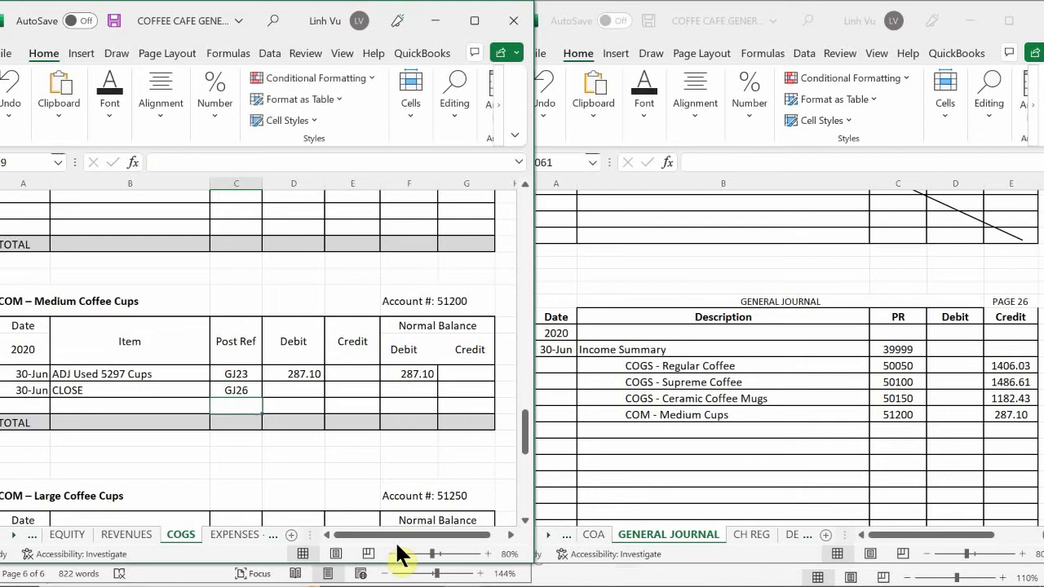
- Enter a credit of 287.10 in the CLOSE row of the Medium Coffee Cups ledger
key("Tab")
key("Tab")
type("287.10")
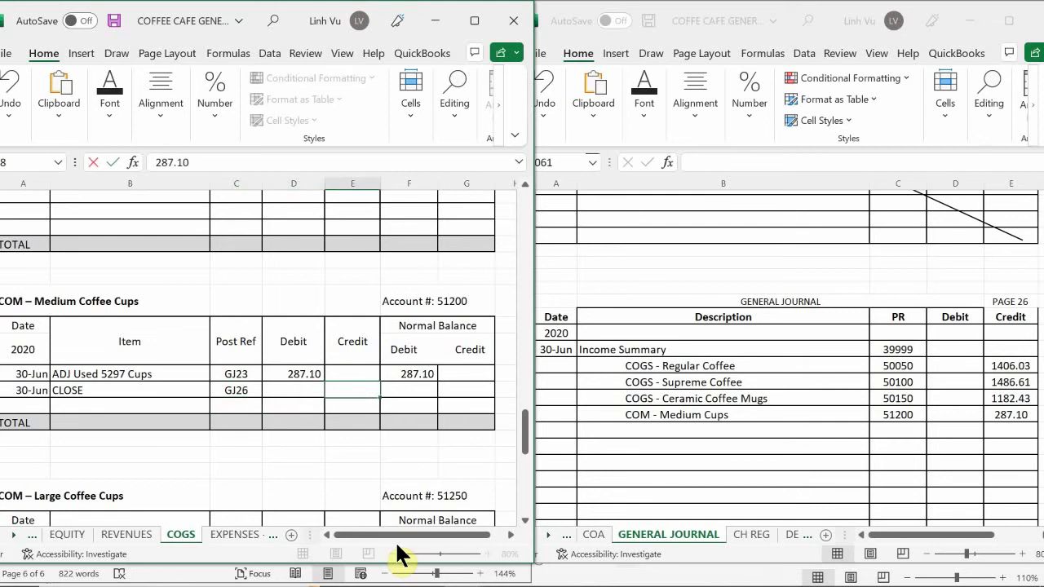
key("Tab")
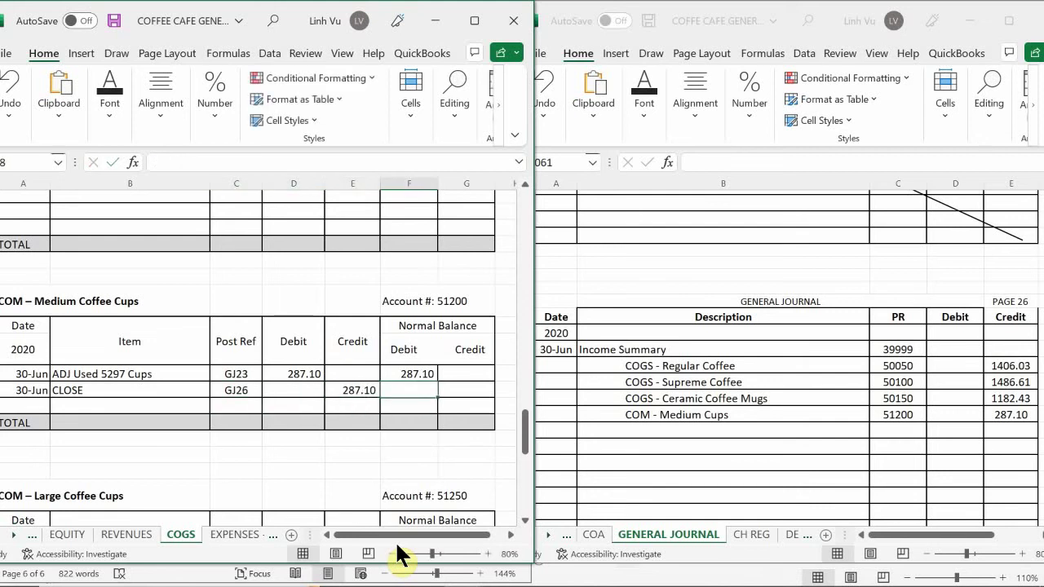
- Enter the debit balance formula =F97+D98-E98 in the CLOSE row of the Medium Coffee Cups ledger
key("F2")
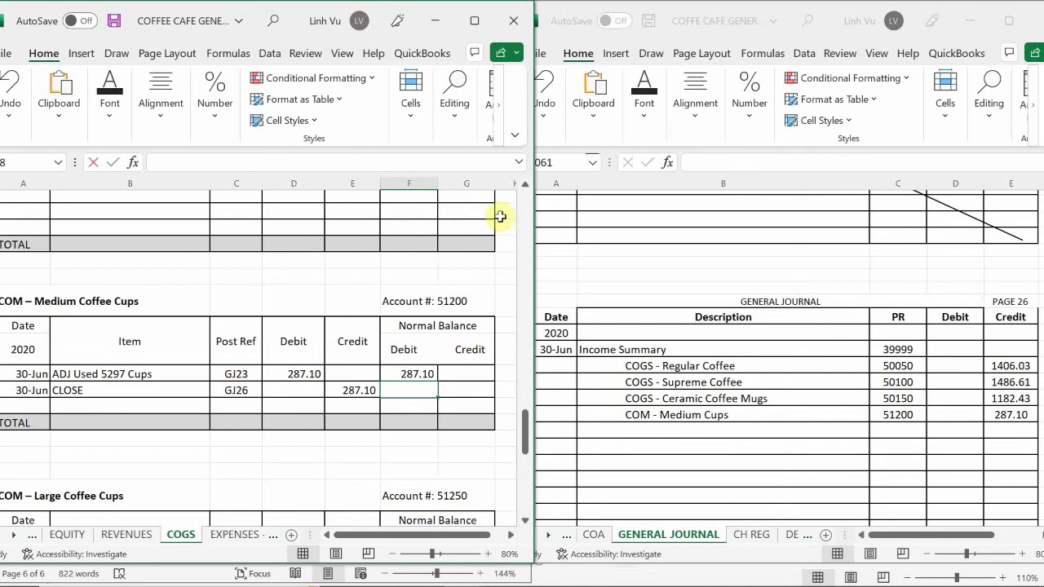
type("=F97+D98-")
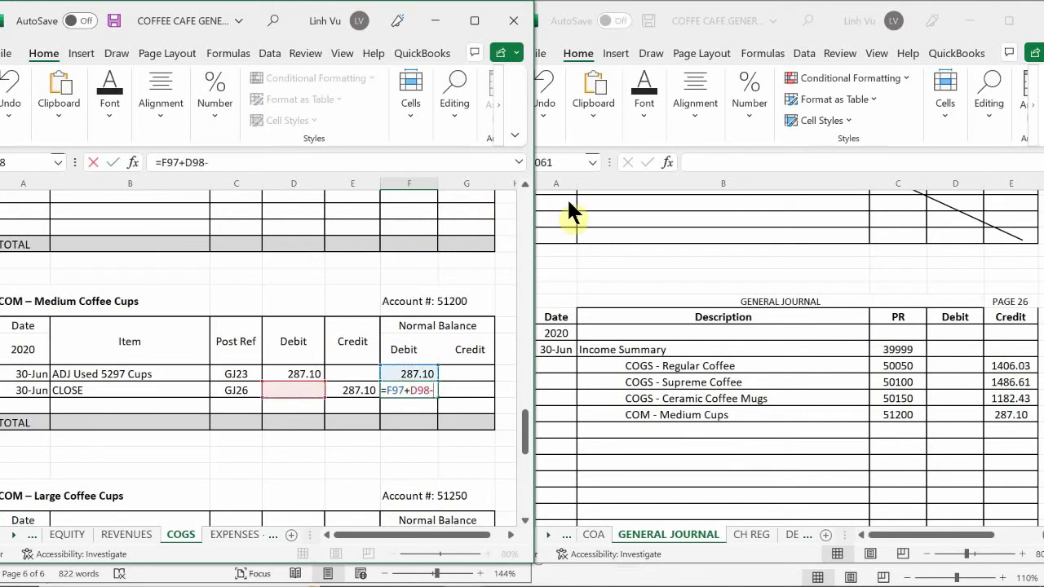
type("E98")
key("Return")
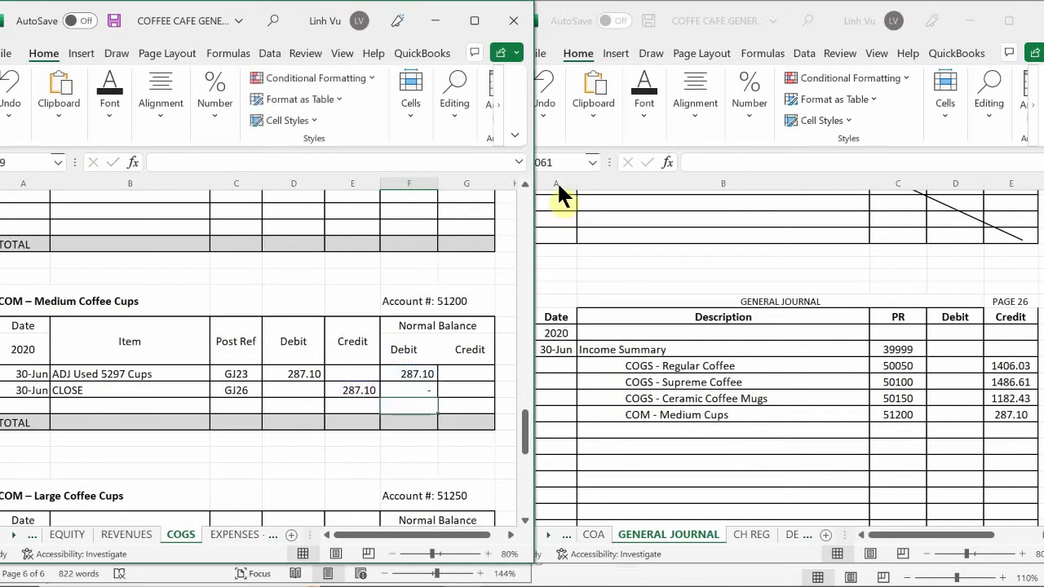
- Add an indented journal line below COM - Medium Cups for COM - Large Cups with posting reference 51250
left_click(298, 405)
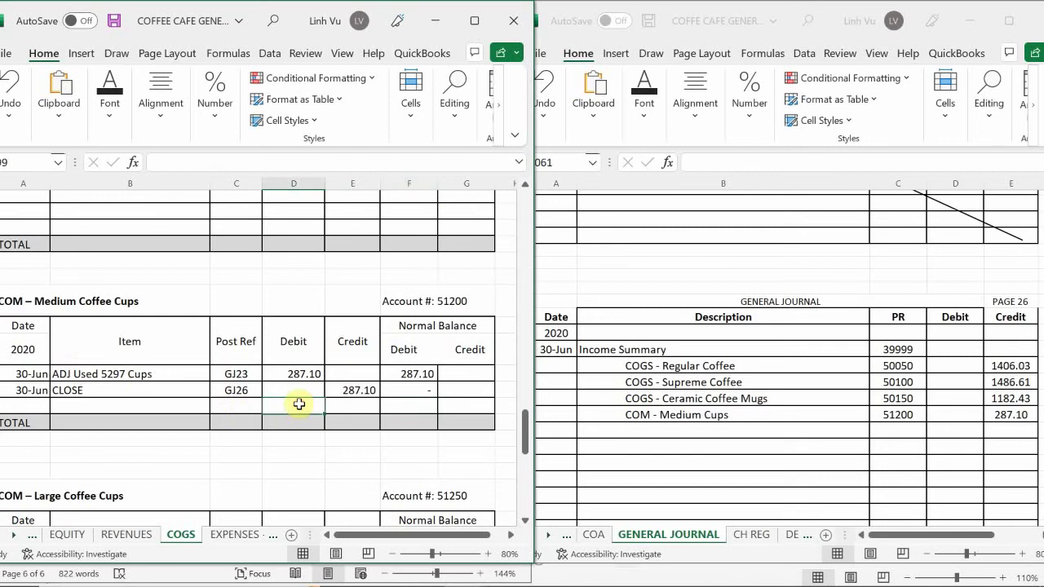
scroll(300, 405, "down", 5)
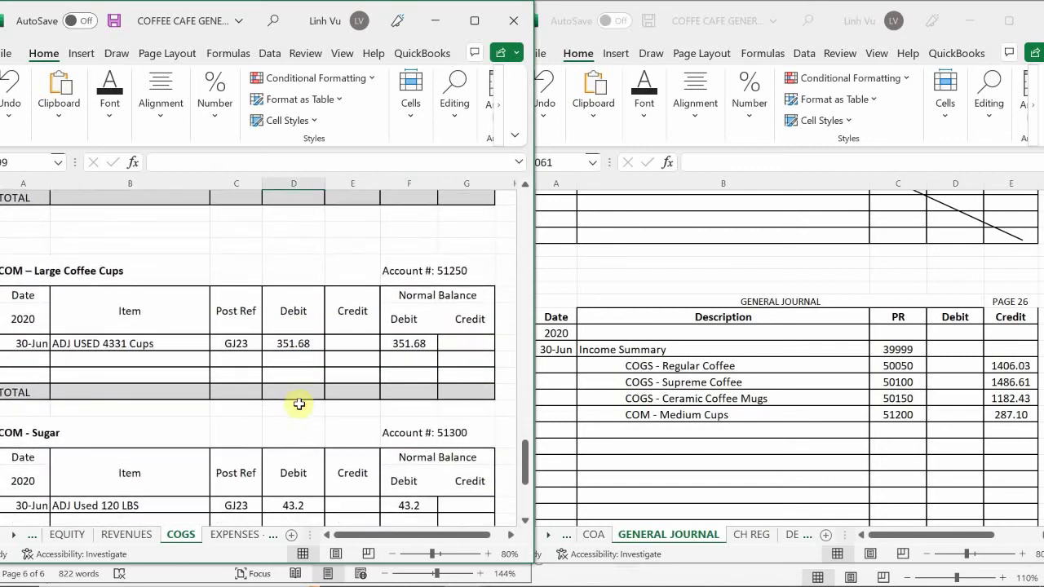
scroll(299, 405, "down", 1)
left_click(645, 432)
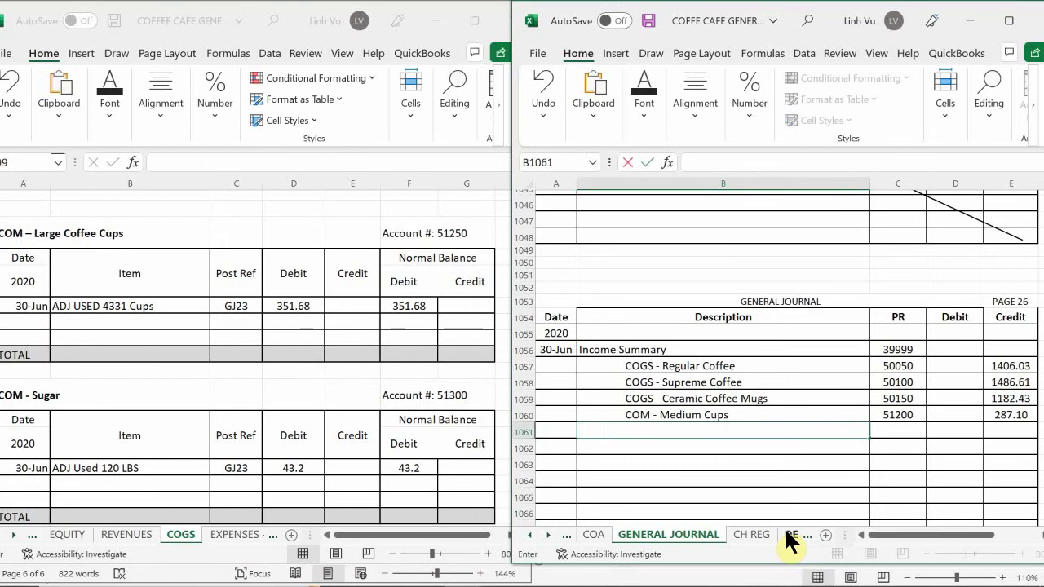
type("COM - Large Cups")
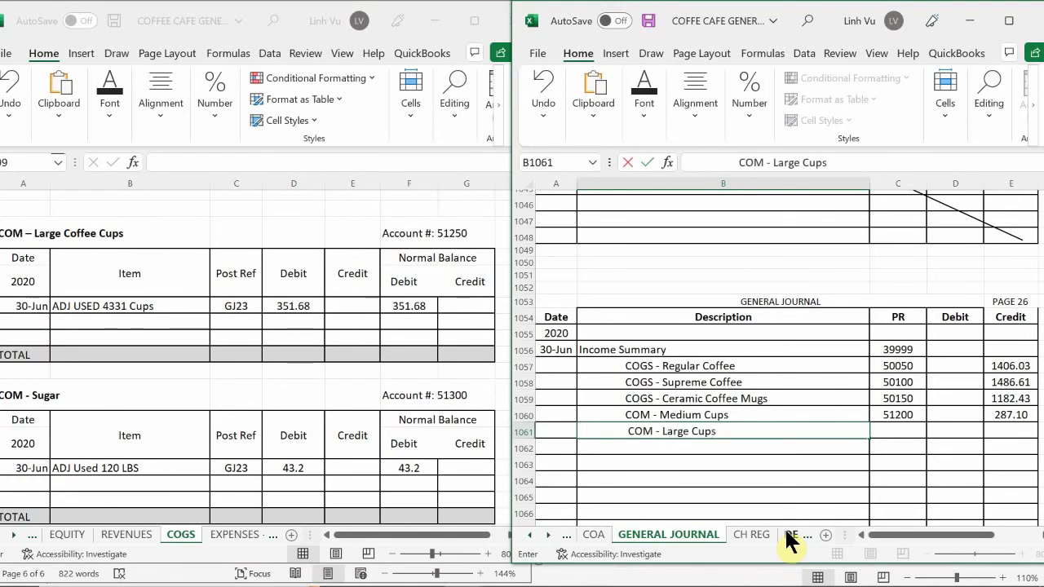
key("Tab")
type("4")
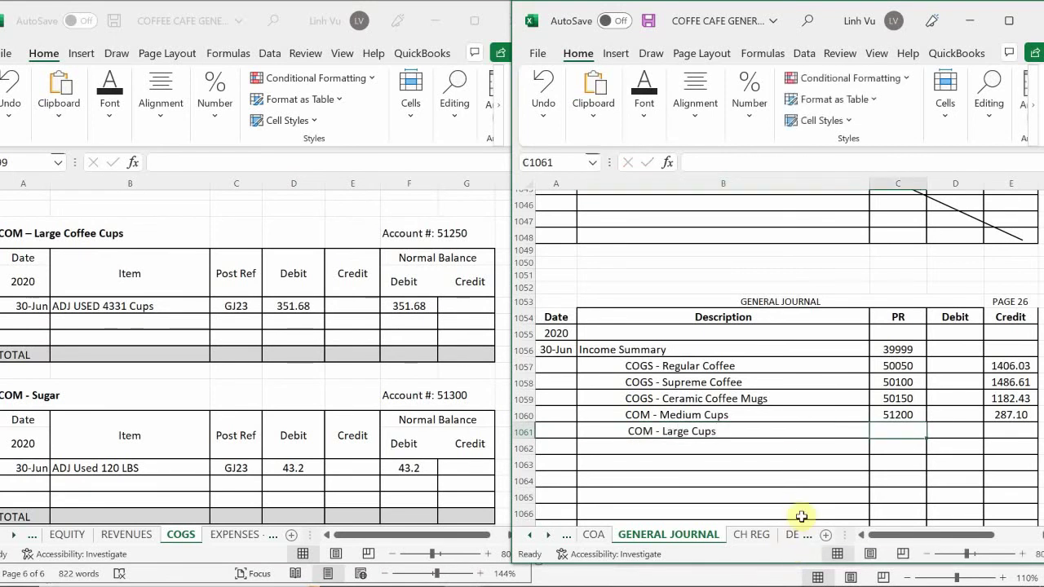
type("1")
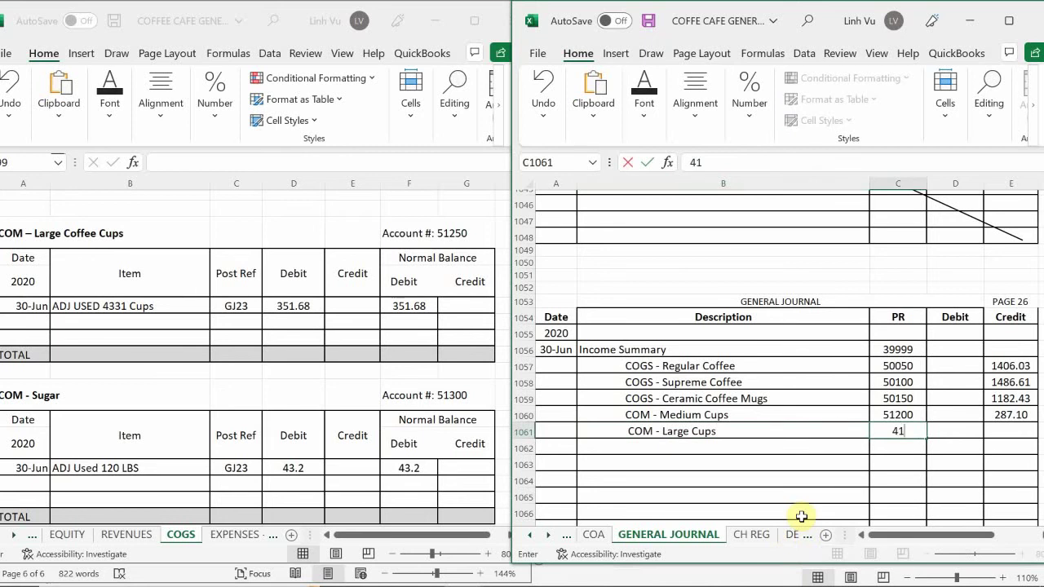
type("250")
key("BackSpace")
key("BackSpace")
key("BackSpace")
key("BackSpace")
key("BackSpace")
type("51250")
key("Return")
- Enter a credit of 351.68 for the COM - Large Cups line in the general journal
key("Up")
key("Right")
key("Right")
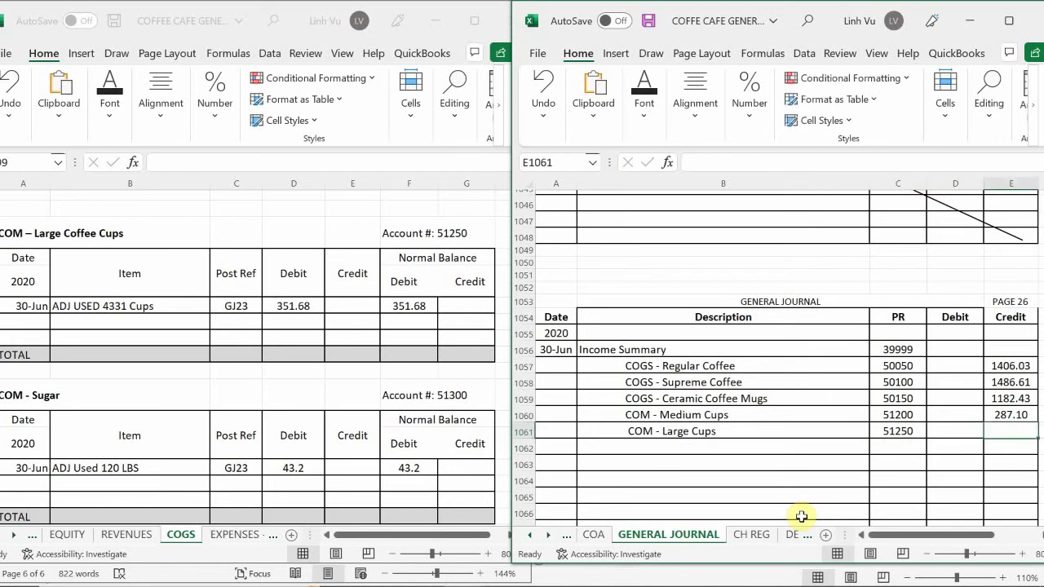
type("351.")
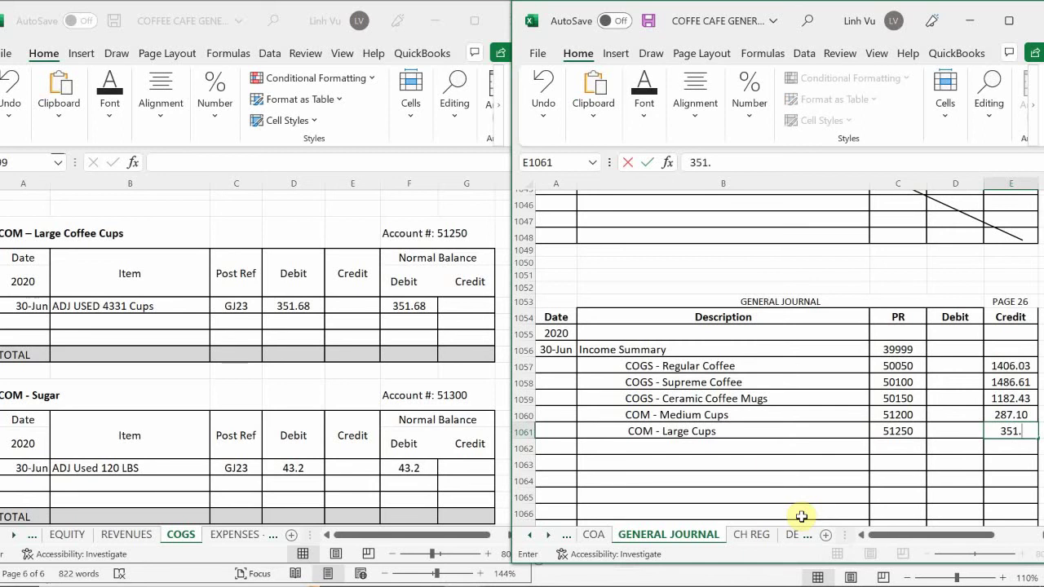
type("68")
key("Return")
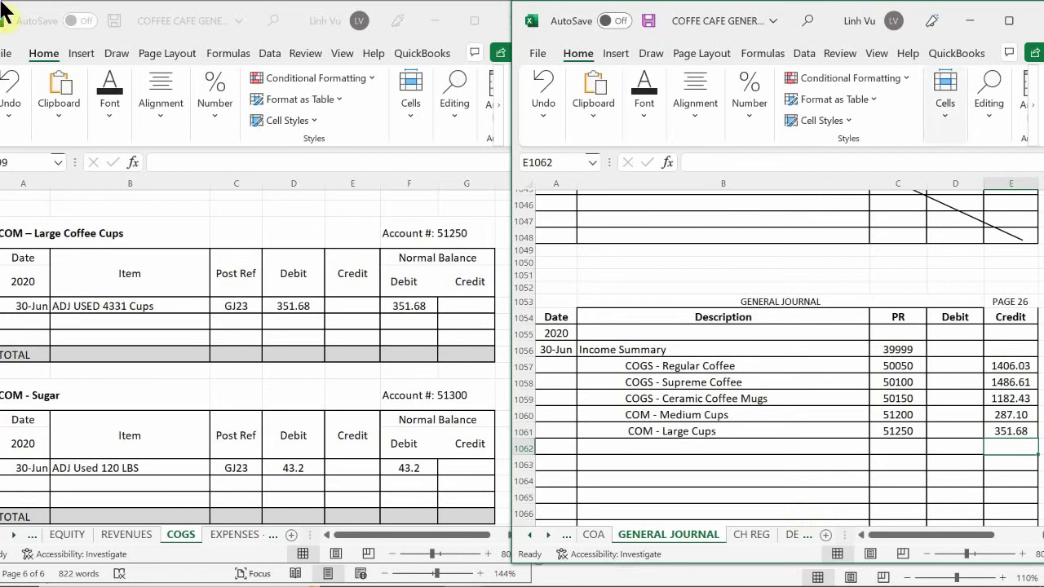
- Add a CLOSE row dated 6/30 with post reference GJ26 to the Large Coffee Cups ledger
left_click(90, 298)
scroll(98, 322, "up", 2)
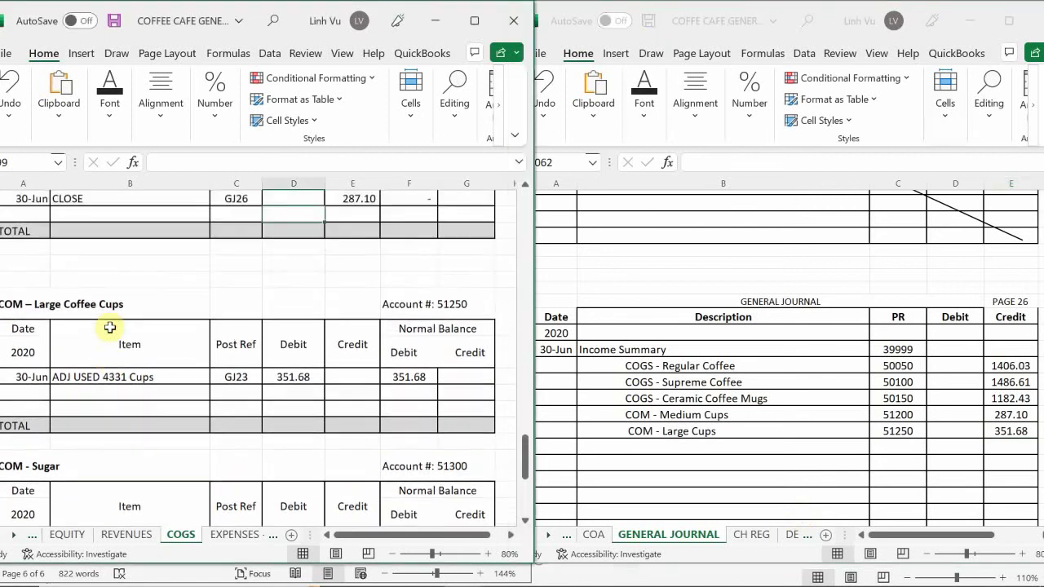
left_click(33, 397)
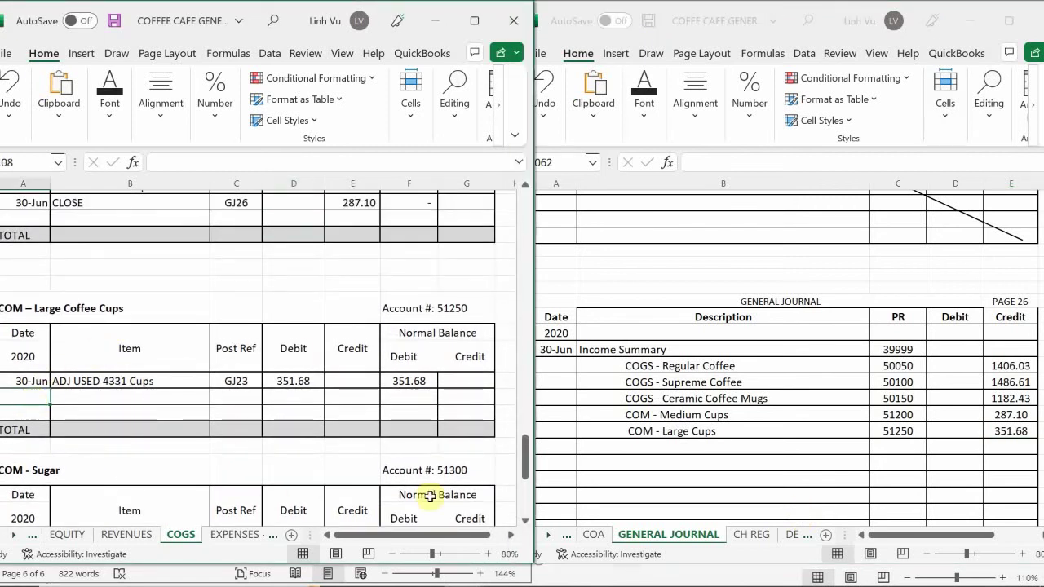
type("6/30")
key("Tab")
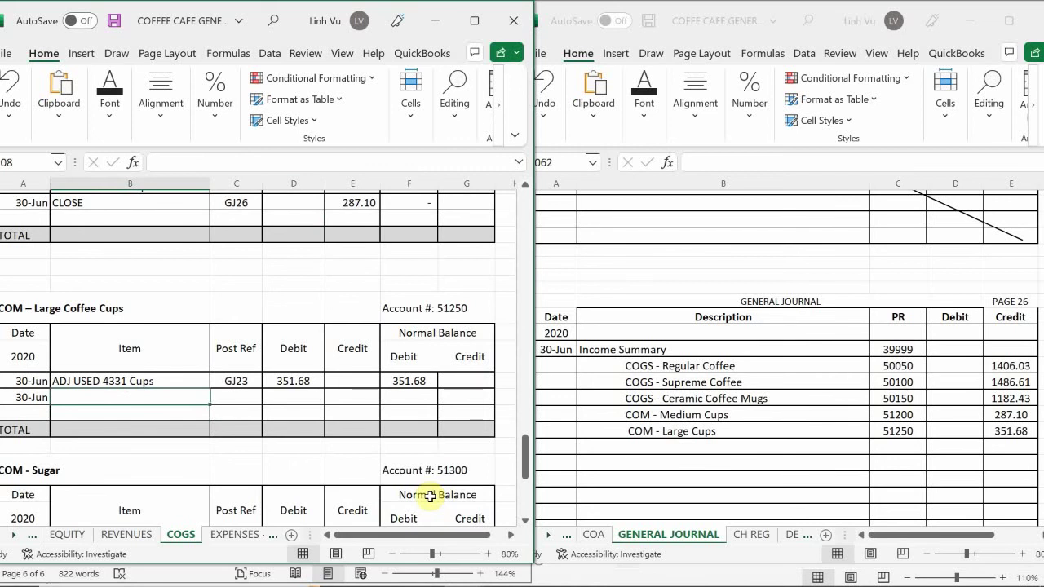
type("CLOSE")
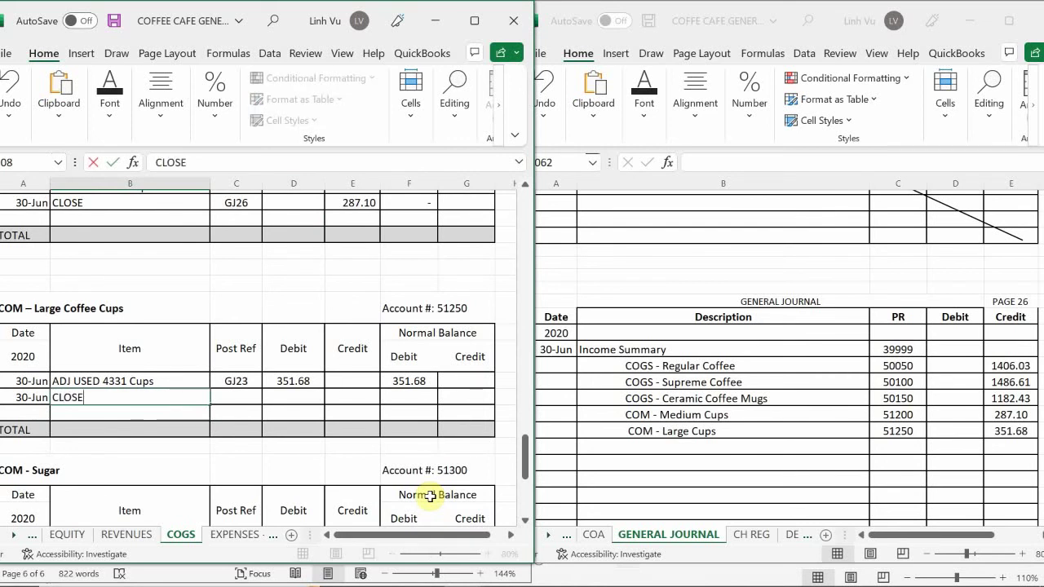
key("Tab")
type("GJ26")
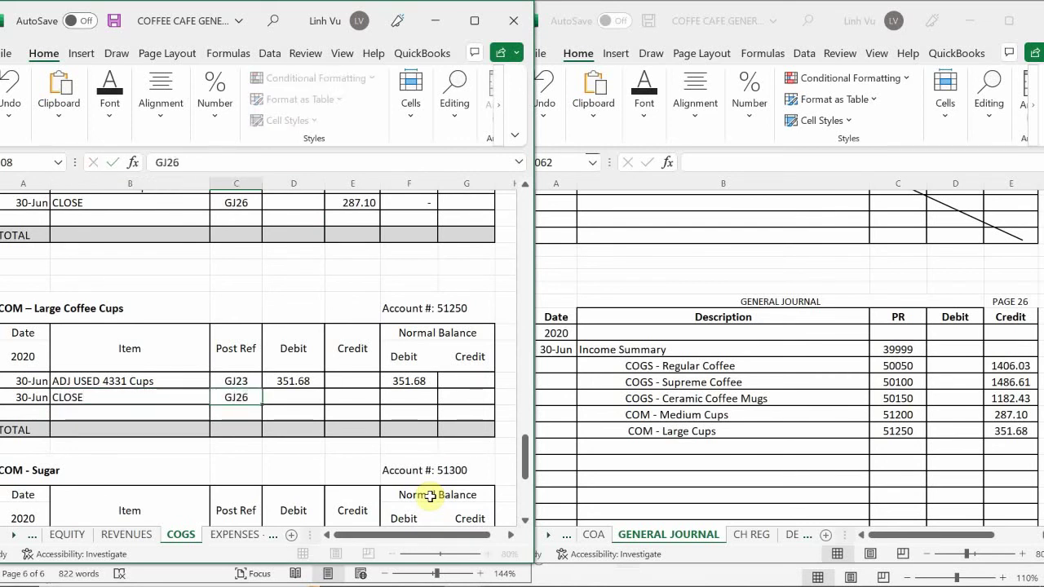
- Enter a credit of 351.68 in the CLOSE row of the Large Coffee Cups ledger
key("Tab")
key("Tab")
type("351.6")
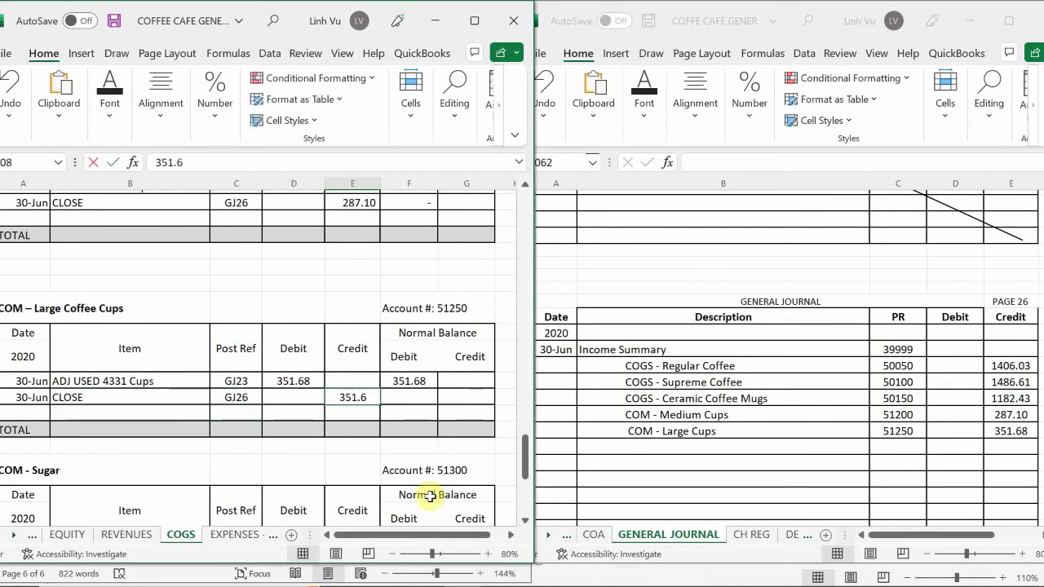
type("8")
- Enter the debit balance formula =F107+D108-E108 in the CLOSE row of the Large Coffee Cups ledger
key("Down")
key("Tab")
key("Up")
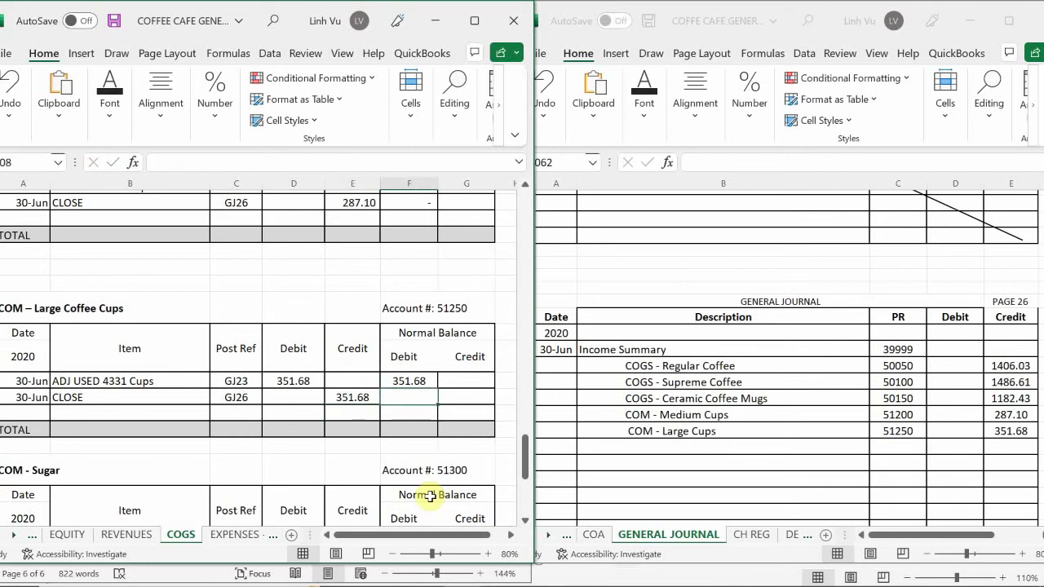
type("=F107+D108-E108")
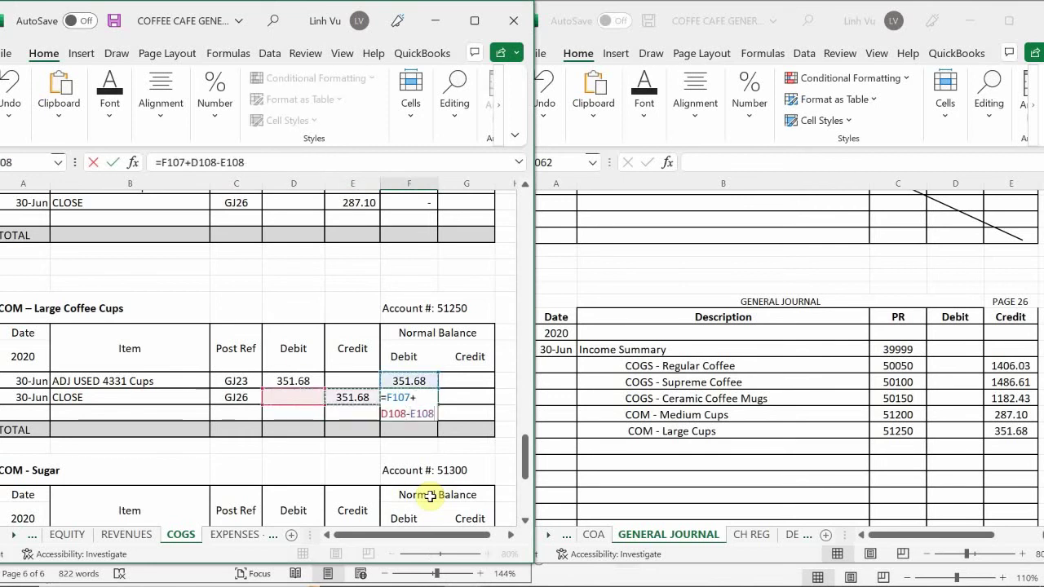
key("Return")
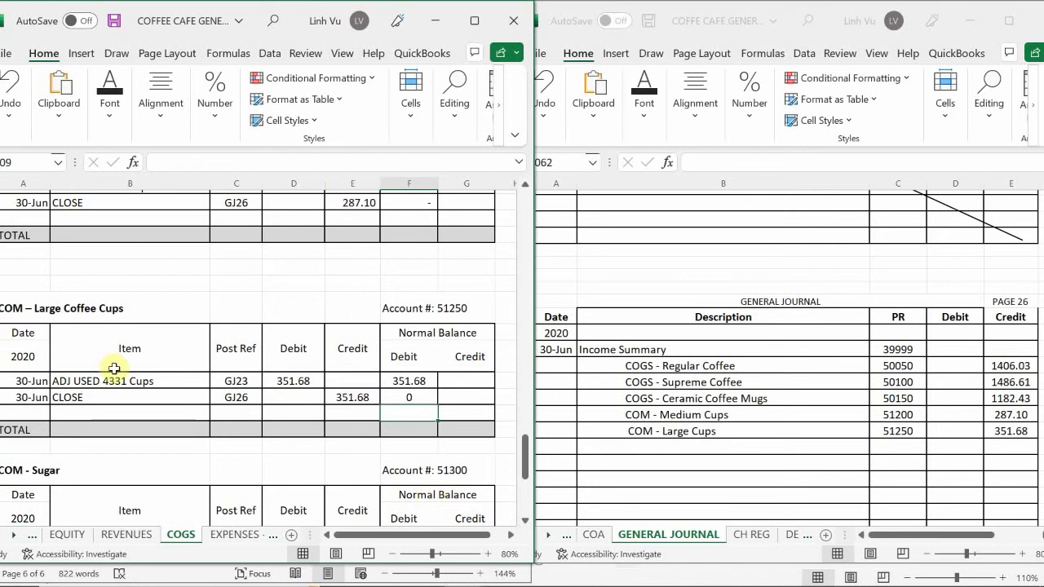
- Add an indented journal line below COM - Large Cups for COM - Sugar with posting reference 51300
left_click(276, 386)
scroll(294, 383, "down", 3)
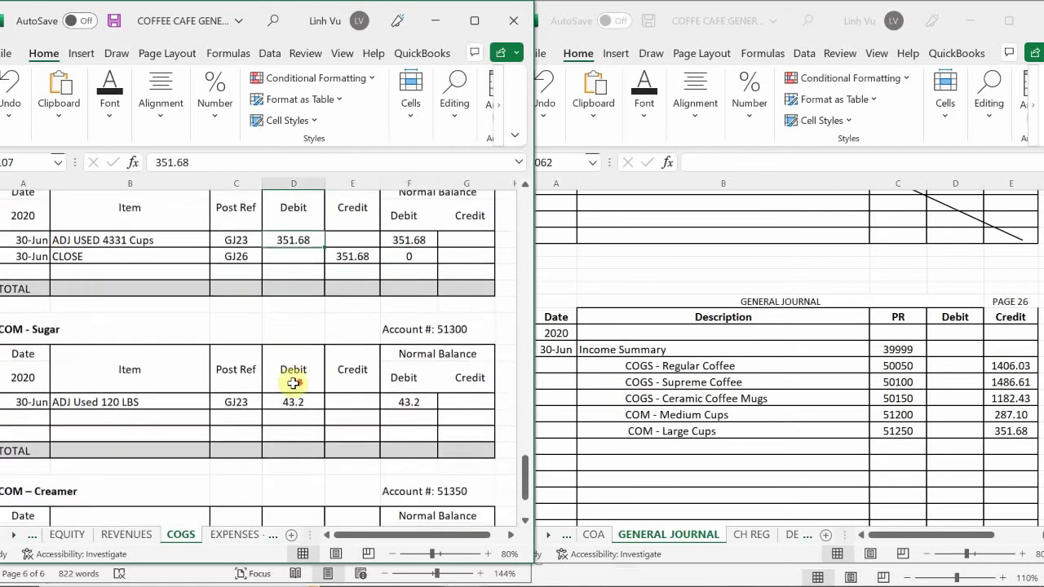
left_click(659, 447)
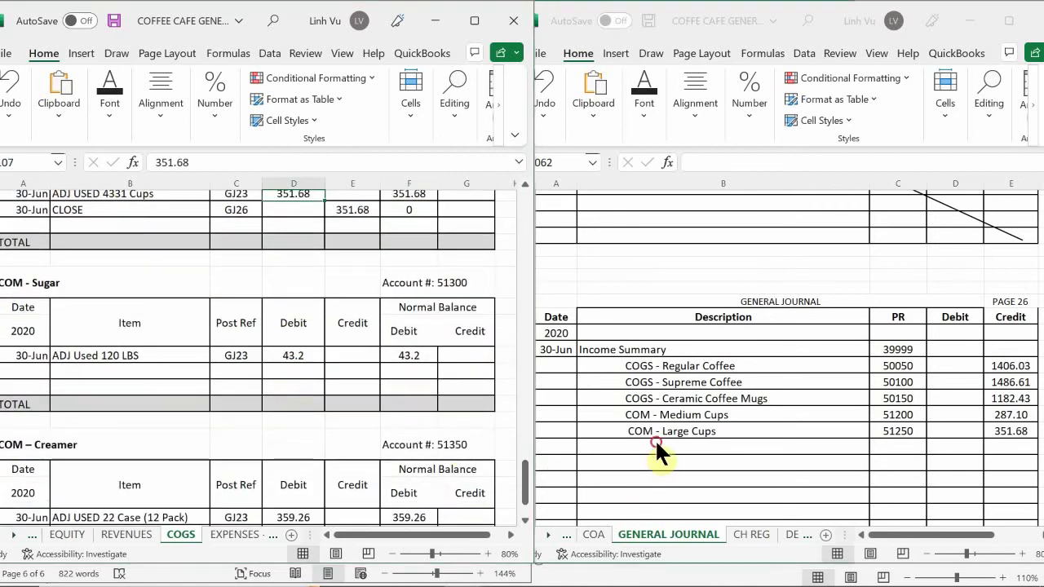
scroll(660, 428, "down", 1)
double_click(662, 418)
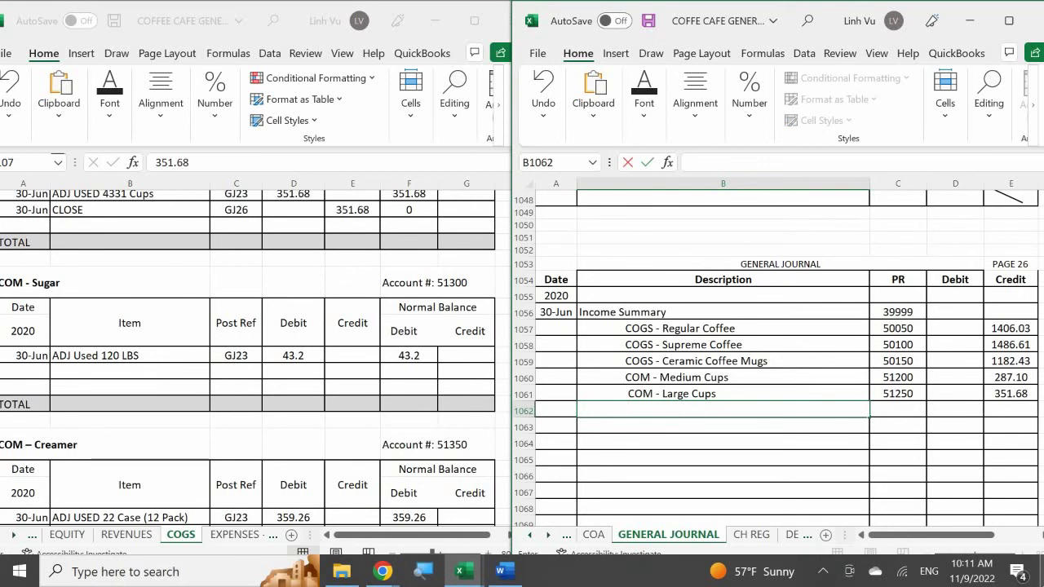
type("COM - Sy")
key("BackSpace")
type("ugar")
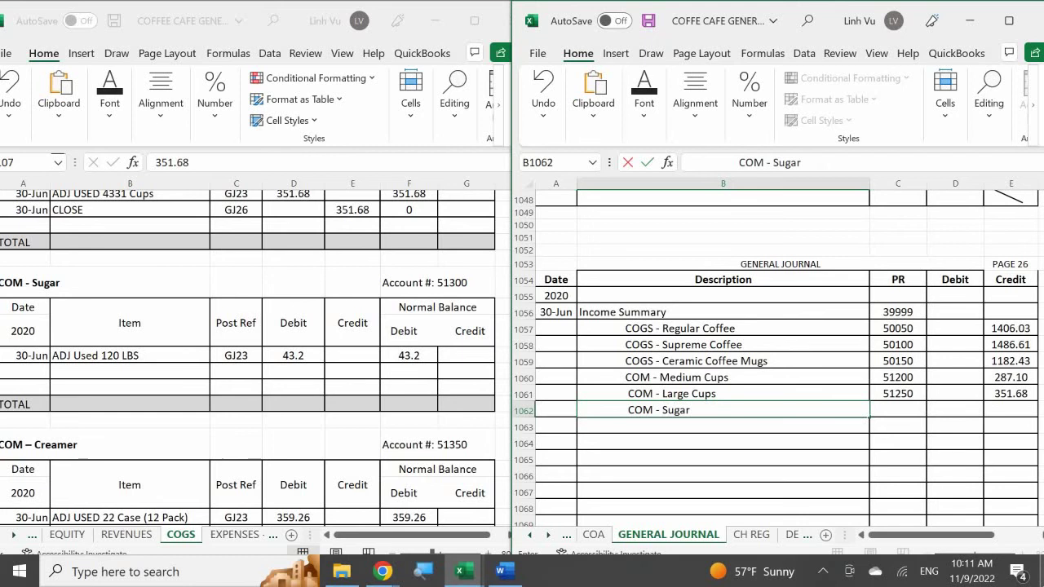
key("Return")
left_click(898, 409)
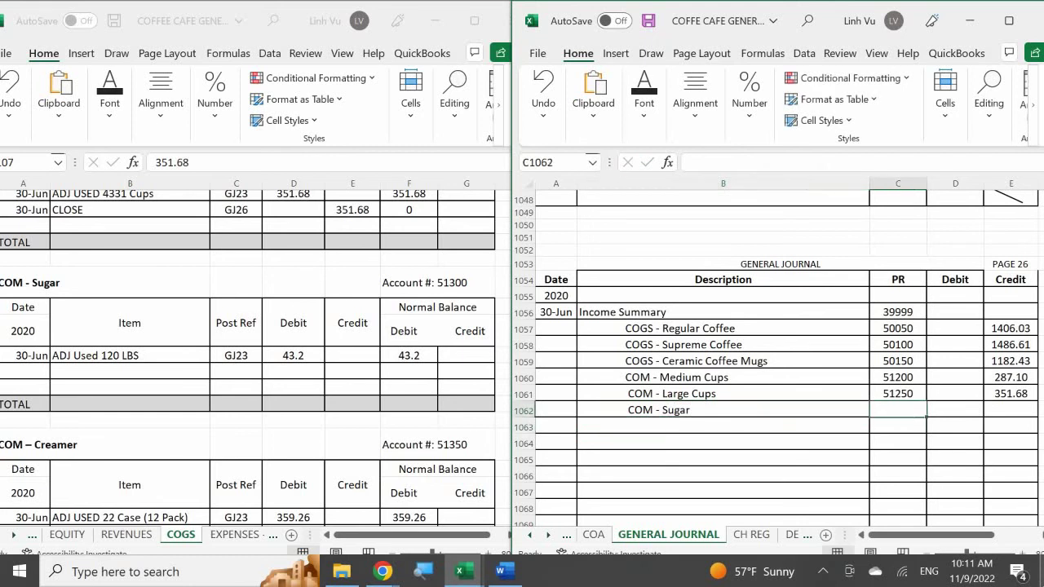
type("51300")
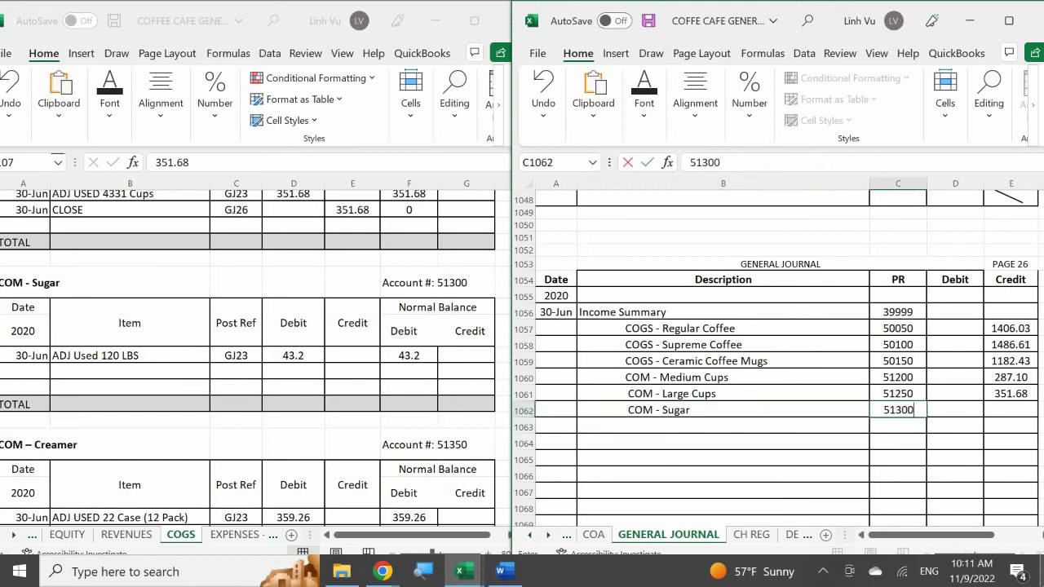
- Enter a credit of 43.20 for the COM - Sugar line in the general journal
key("Tab")
key("Tab")
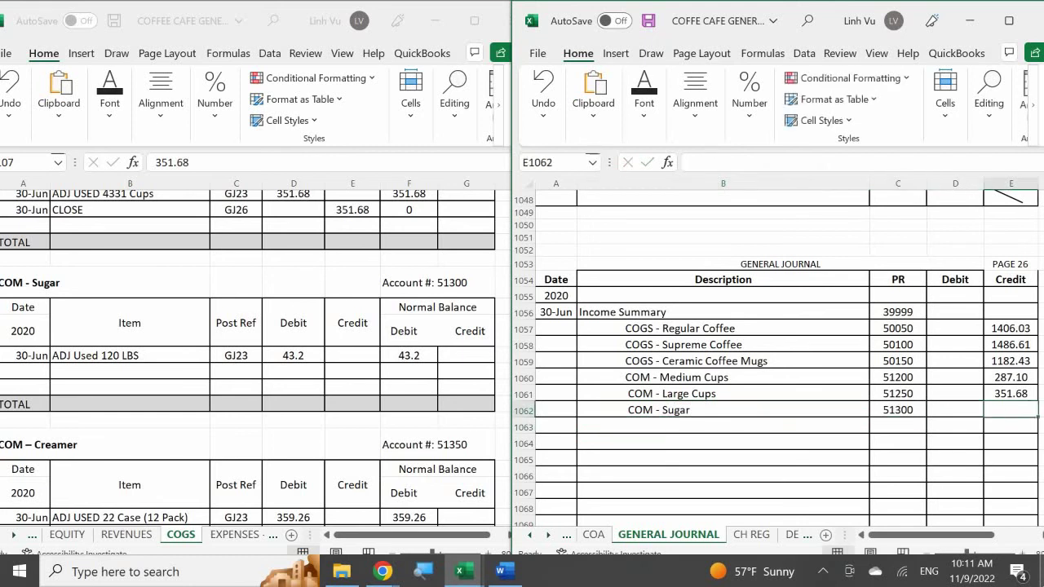
type("43.20")
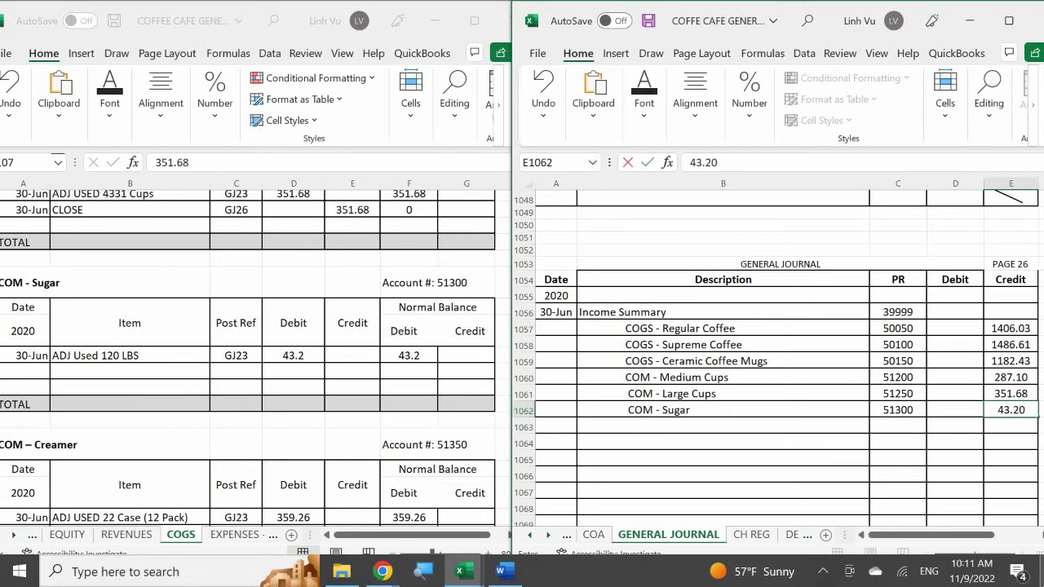
key("Return")
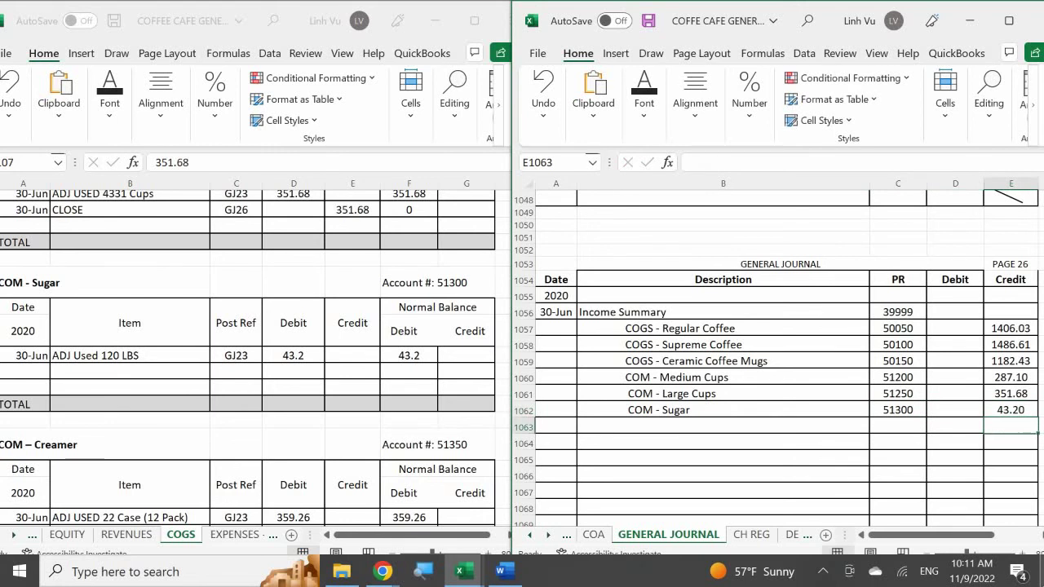
- Add a CLOSE row dated 6/30 with post reference GJ26 to the COM - Sugar ledger
left_click(25, 371)
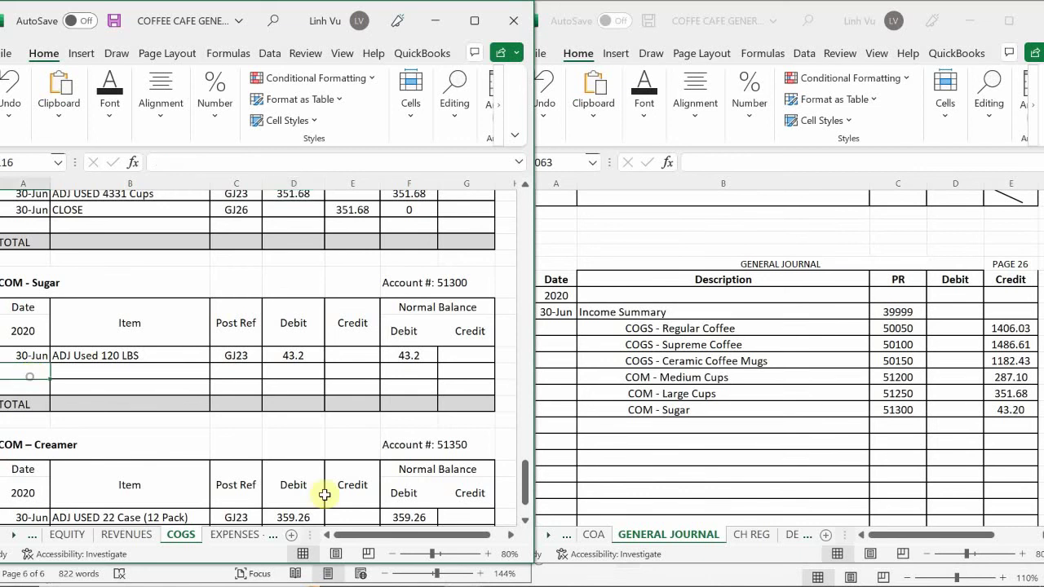
type("6/30")
key("Tab")
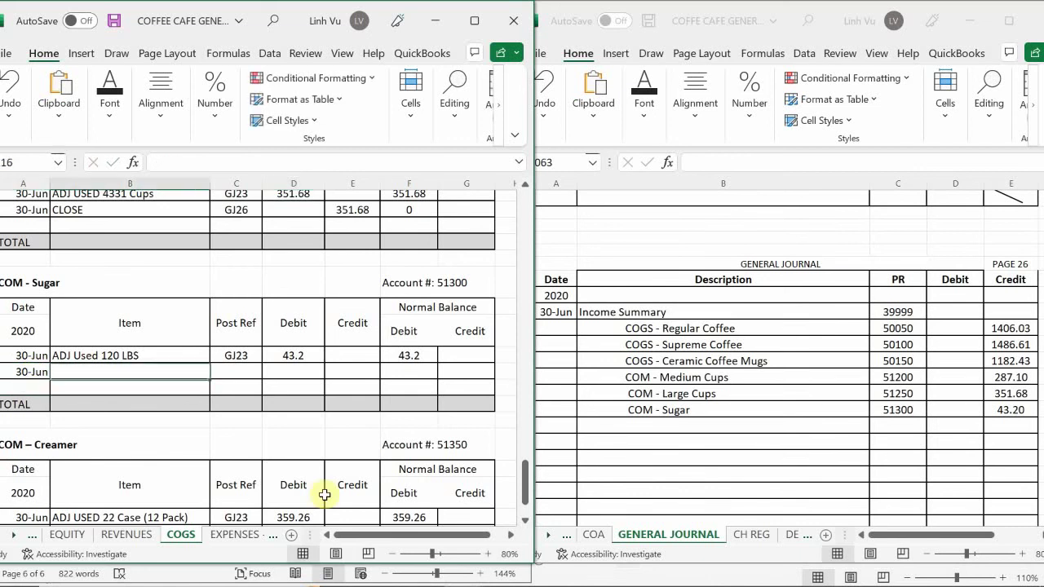
type("CLOSE")
key("Tab")
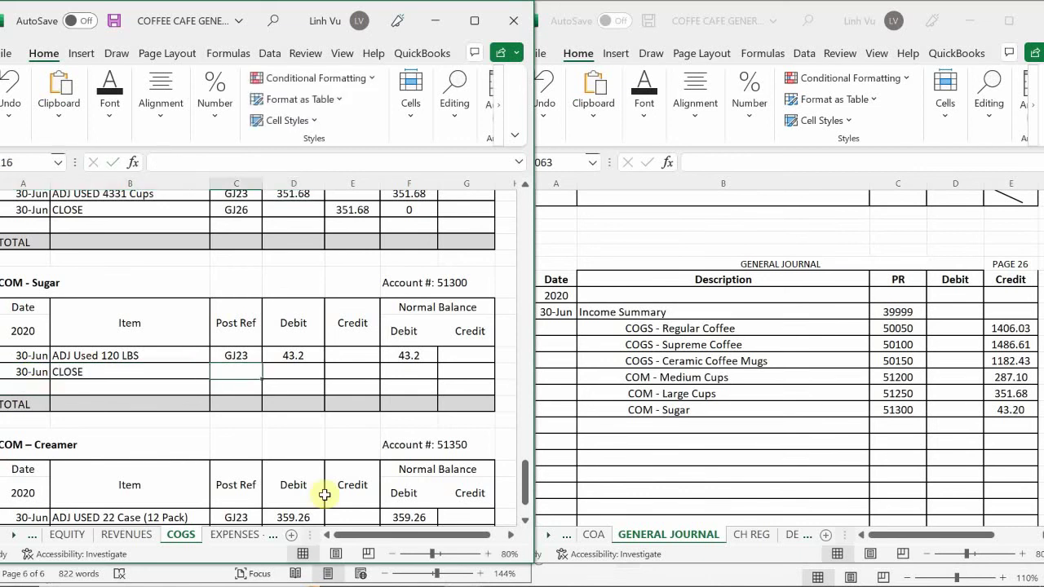
type("GK")
key("BackSpace")
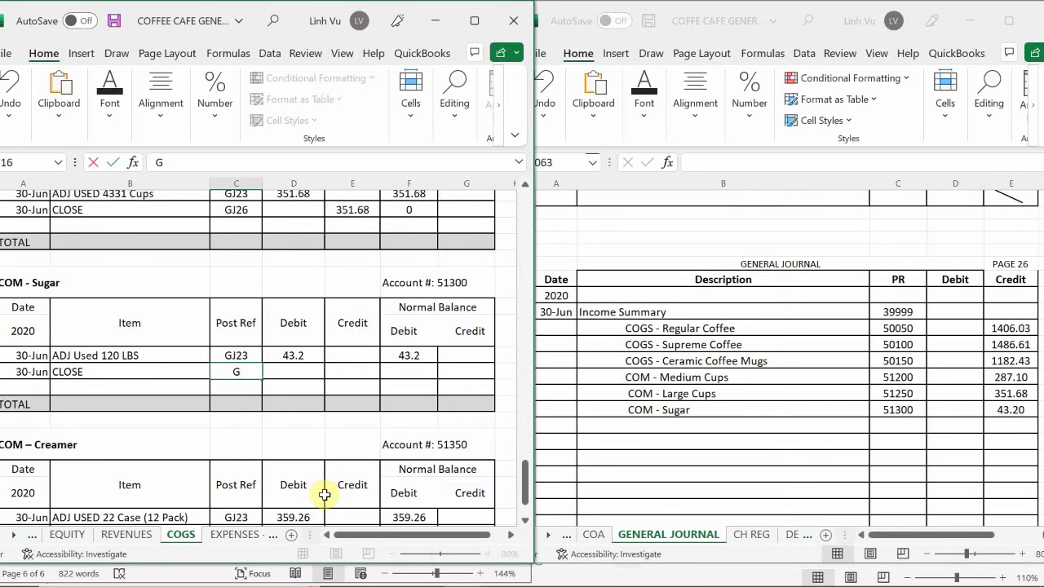
type("J26")
- Enter a credit of 43.2 in the CLOSE row of the COM - Sugar ledger
key("Tab")
key("Tab")
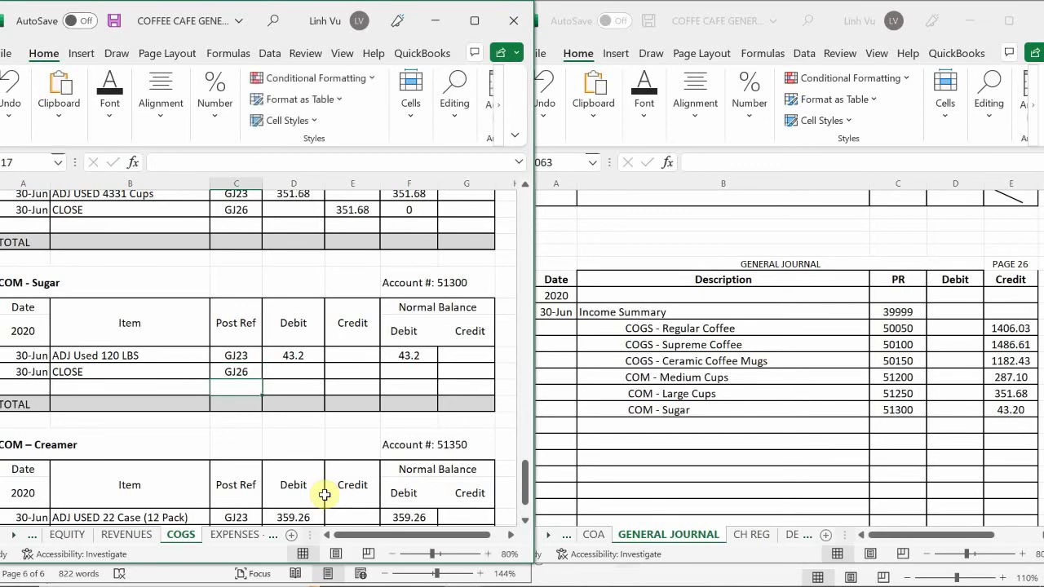
type("43.2")
key("Tab")
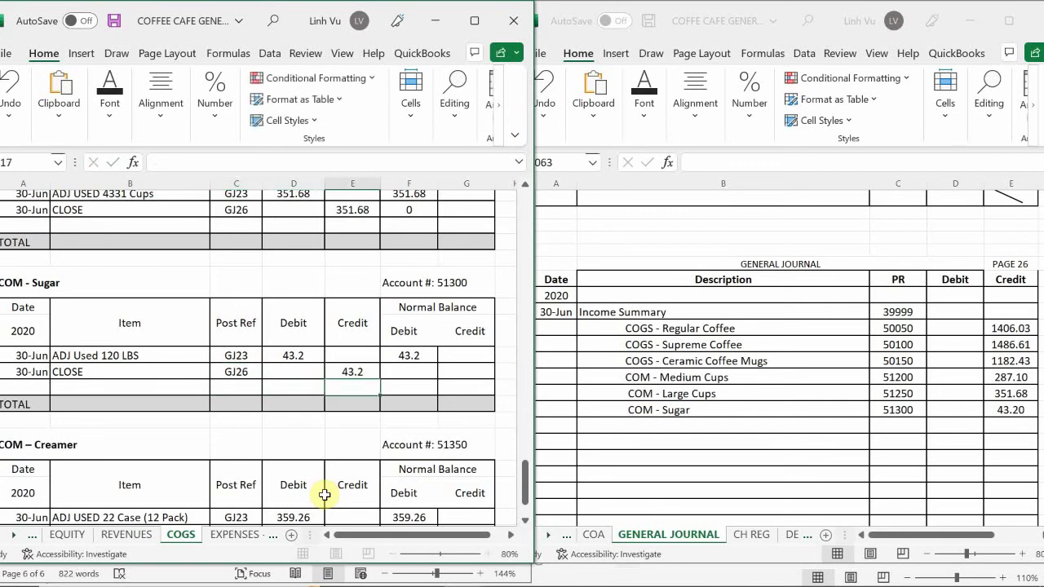
- Enter the debit balance formula =F115+D116-E116 in the CLOSE row of the COM - Sugar ledger
type("=")
key("Up")
type("+")
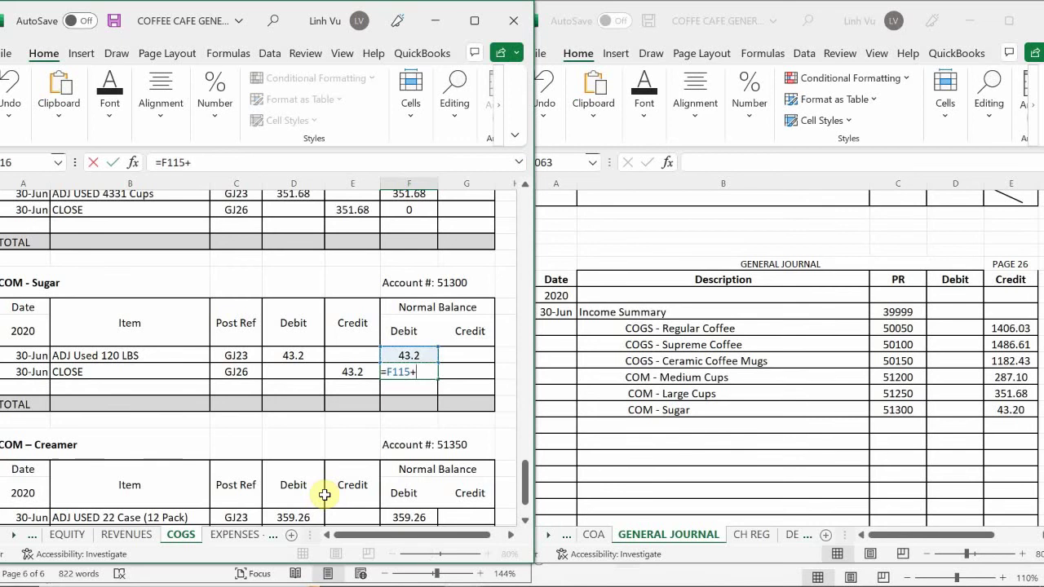
key("Left")
key("Left")
type("-")
key("Left")
key("Return")
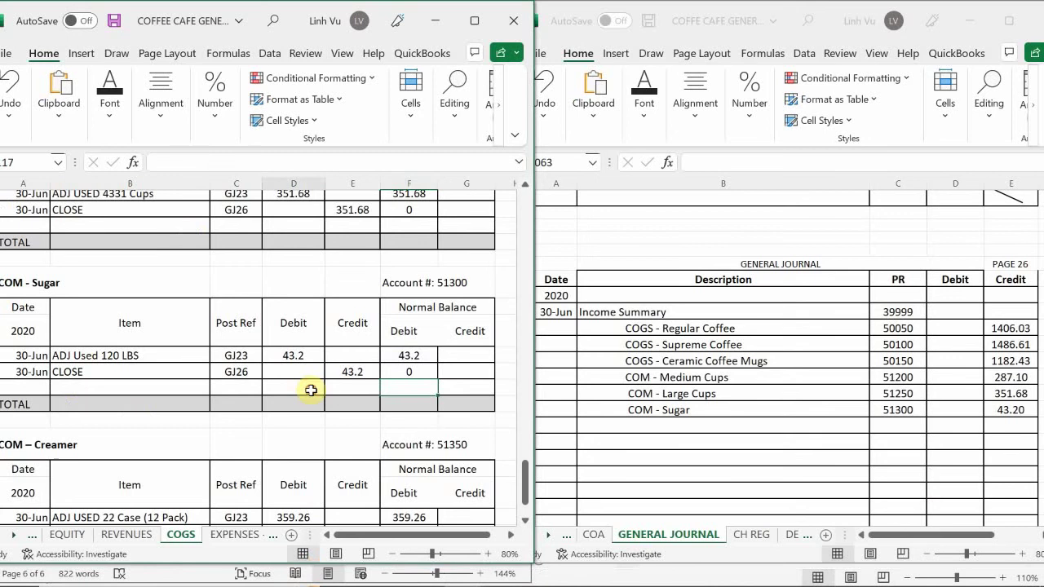
- Add an indented journal line below COM - Sugar for COM - Creamer with posting reference 51350
scroll(312, 390, "down", 2)
scroll(314, 390, "down", 5)
scroll(313, 389, "up", 5)
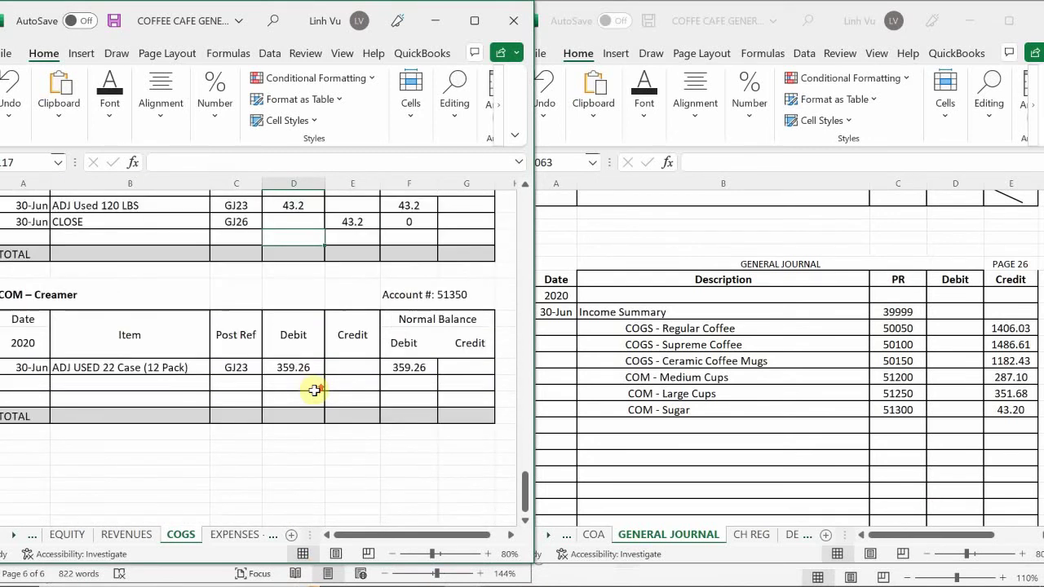
scroll(367, 395, "down", 1)
left_click(687, 430)
left_click(644, 425)
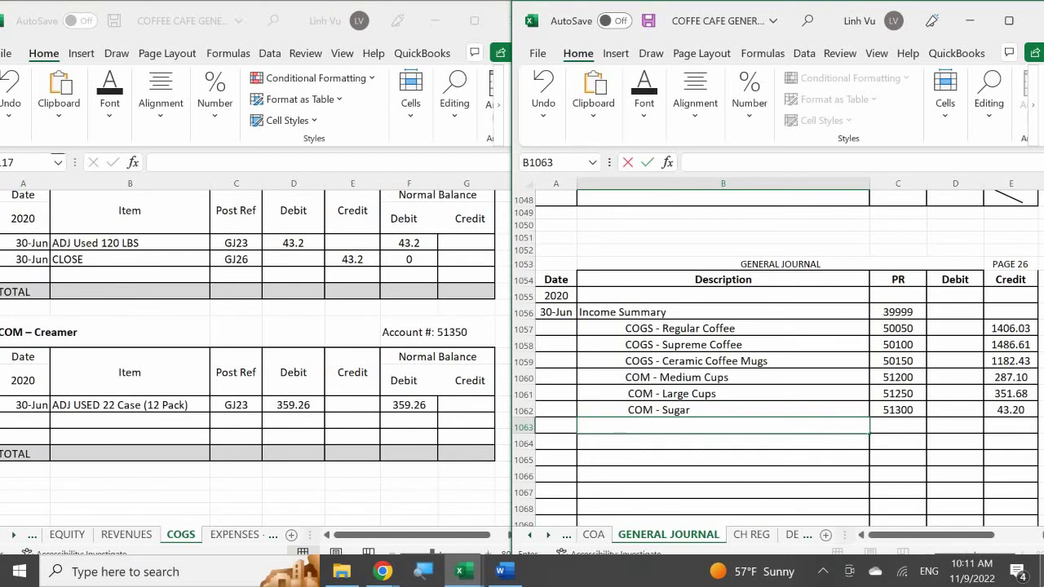
type("COM - Creamer")
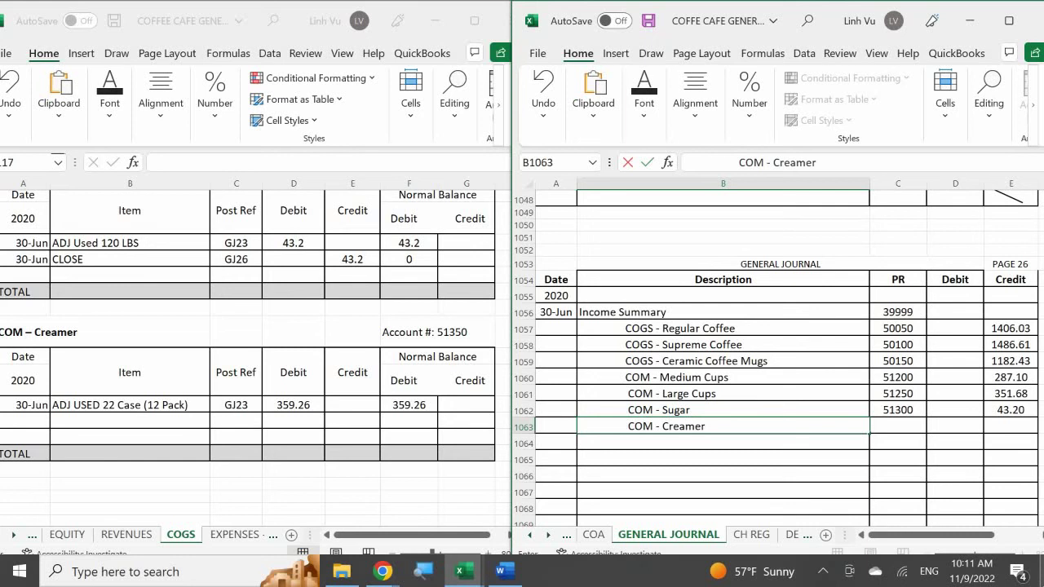
key("Tab")
type("51350")
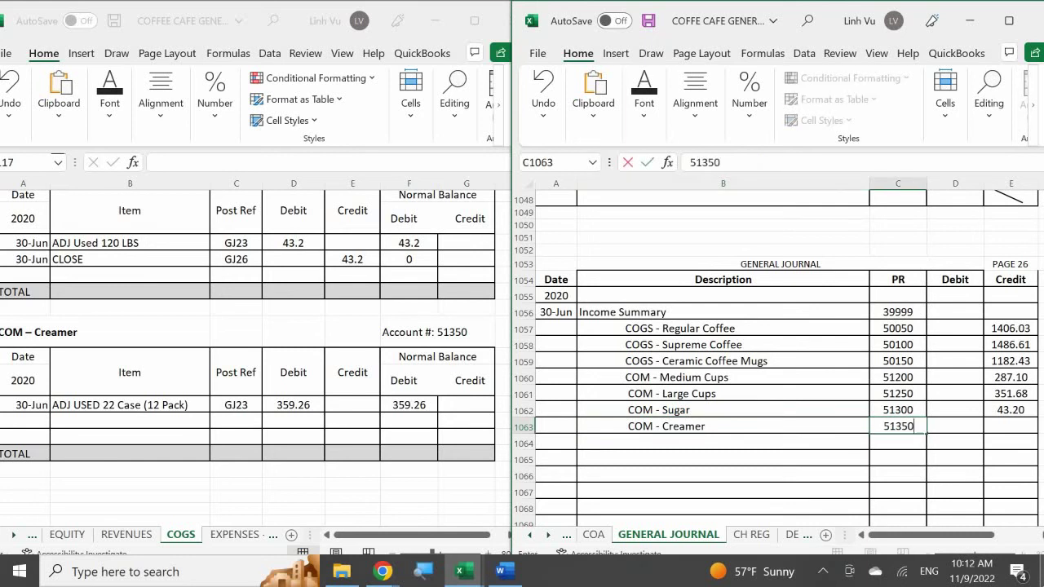
- Enter a credit of 359.26 for the COM - Creamer line in the general journal
key("Return")
key("Up")
key("Right")
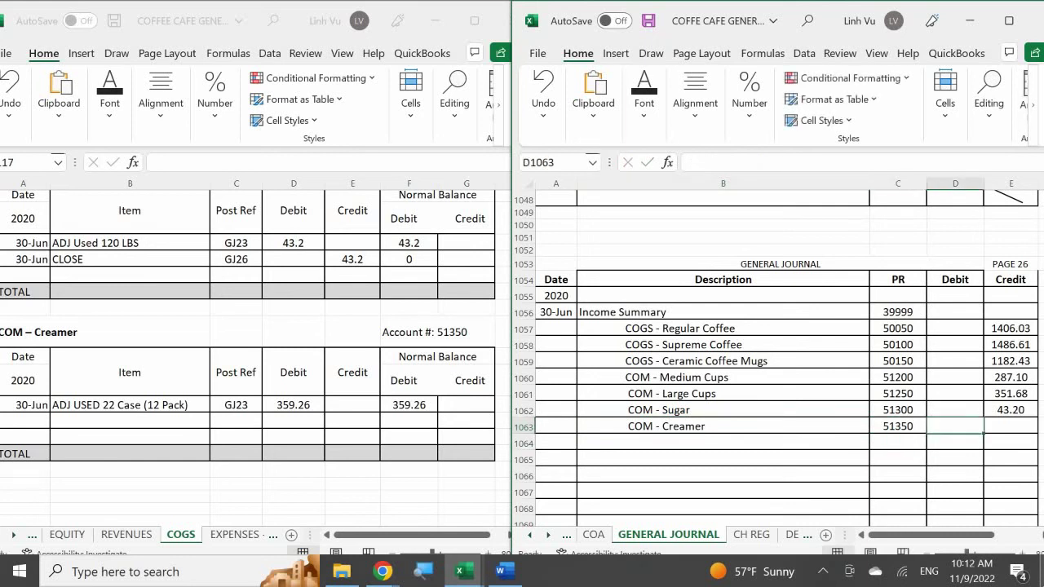
key("Right")
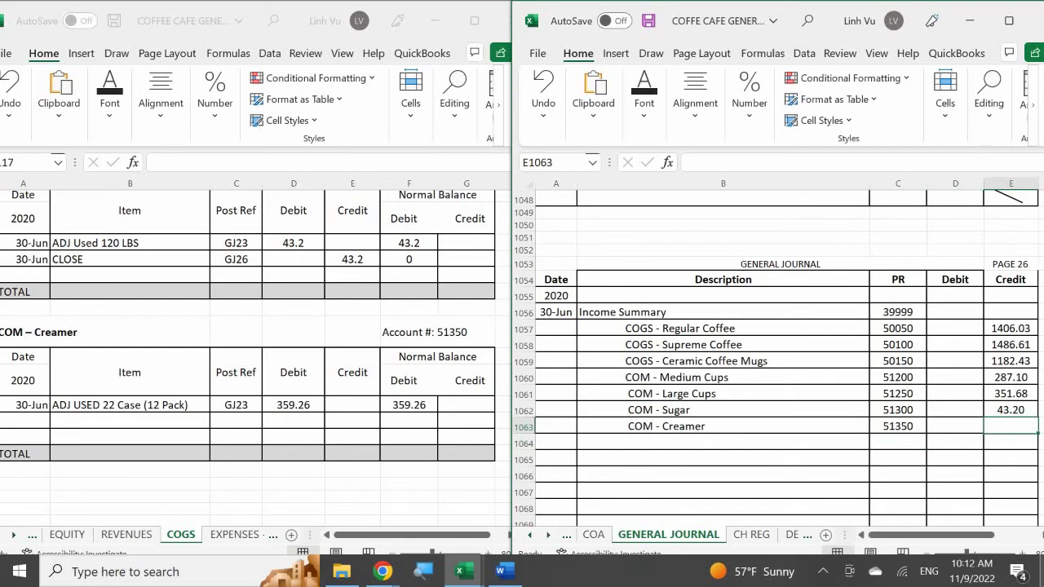
type("359.2")
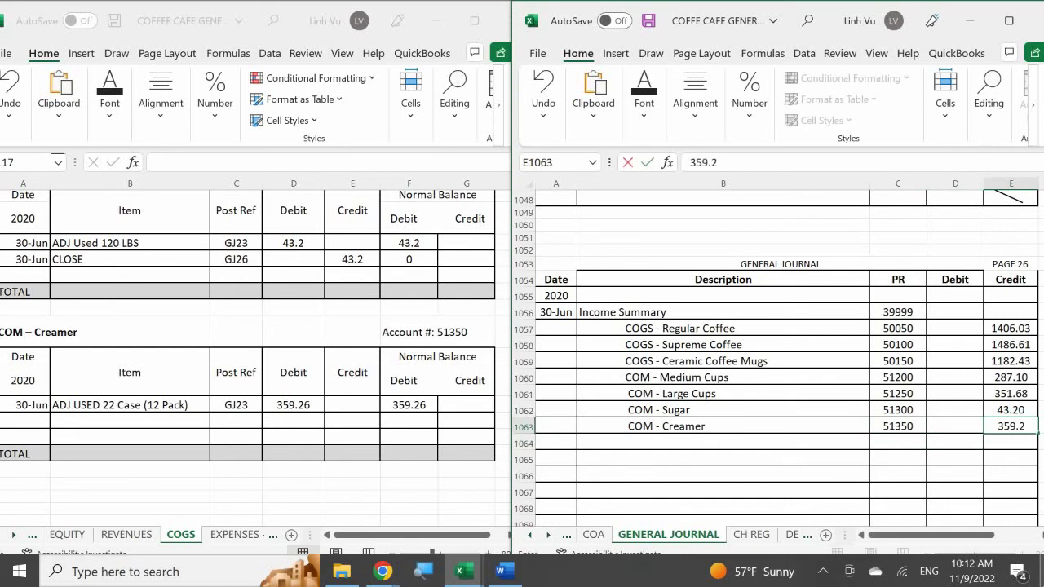
type("6")
key("Return")
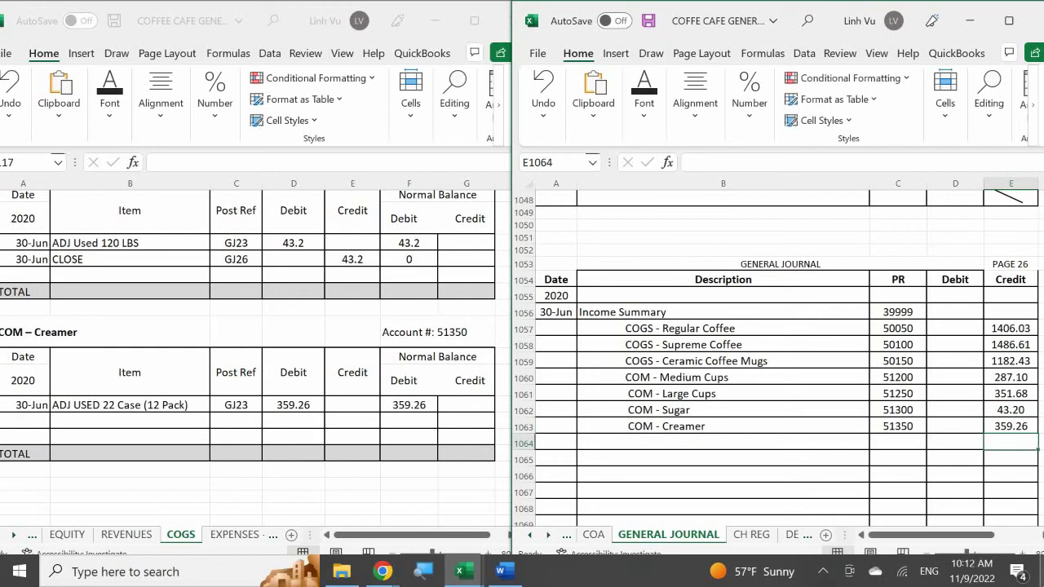
- Add a CLOSE row dated 6/30 with post reference GJ26 to the COM - Creamer ledger
left_click(26, 419)
left_click(26, 419)
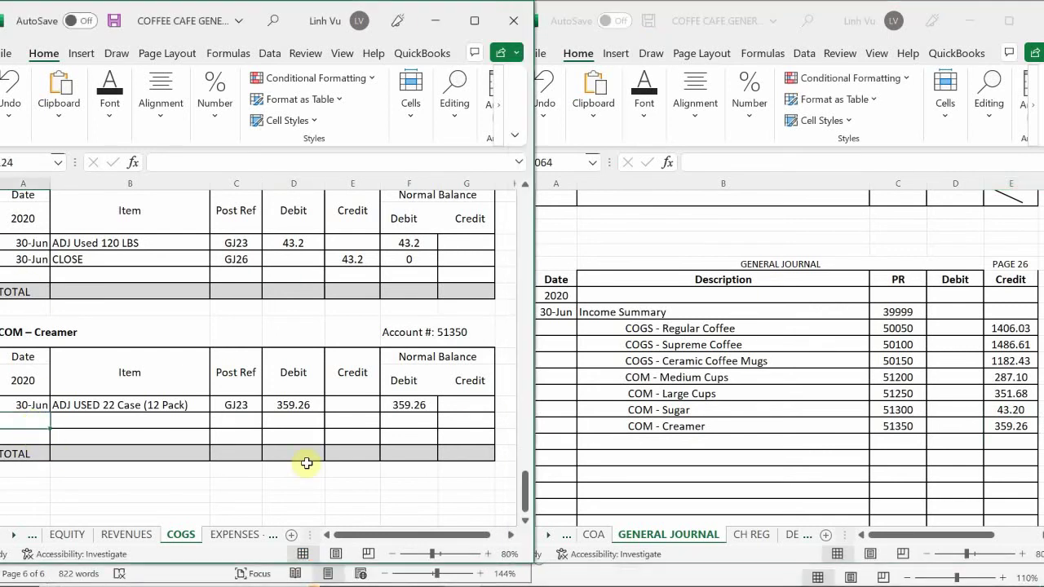
type("6/30")
key("Tab")
type("C")
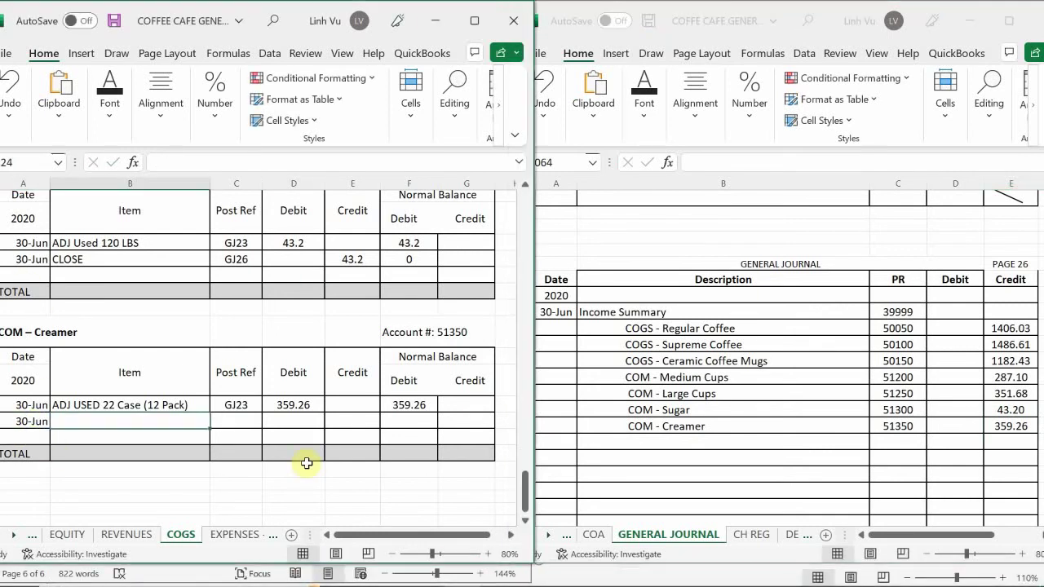
type("LO")
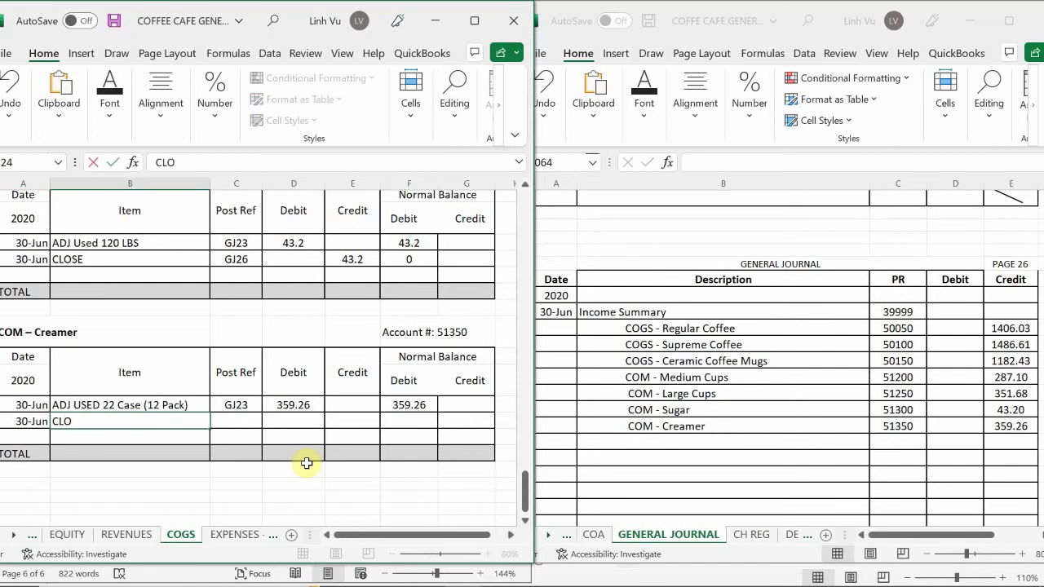
type("SE")
key("Tab")
type("GJ23")
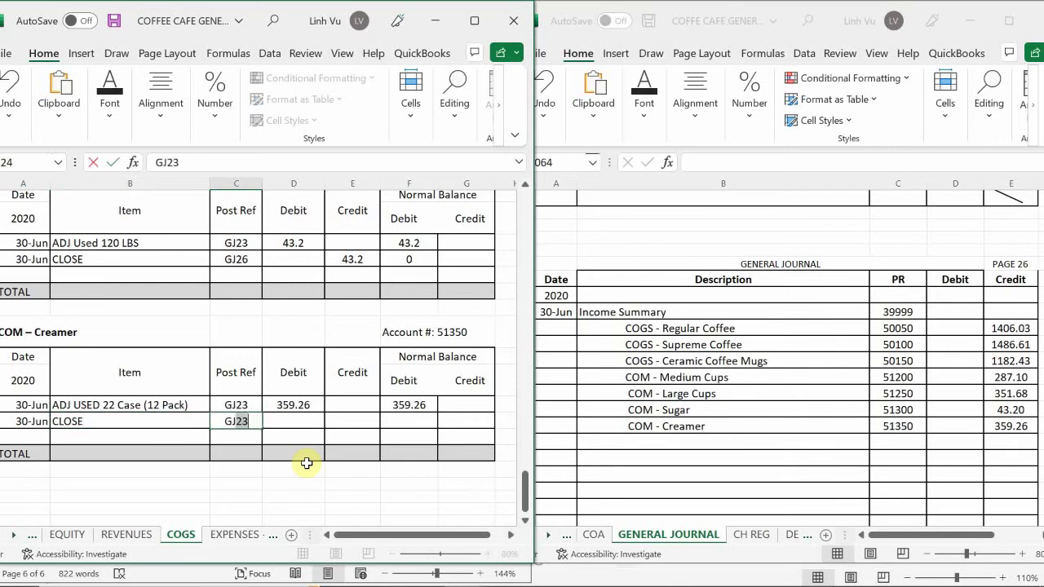
key("BackSpace")
type("6")
- Enter a credit of 359.26 in the CLOSE row of the COM - Creamer ledger
key("Tab")
key("Tab")
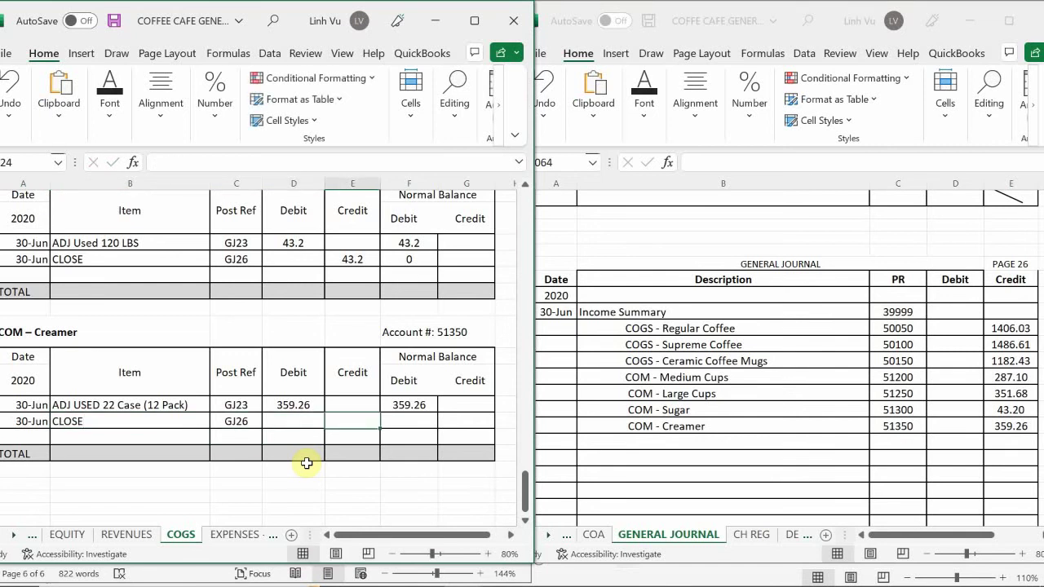
type("359.26")
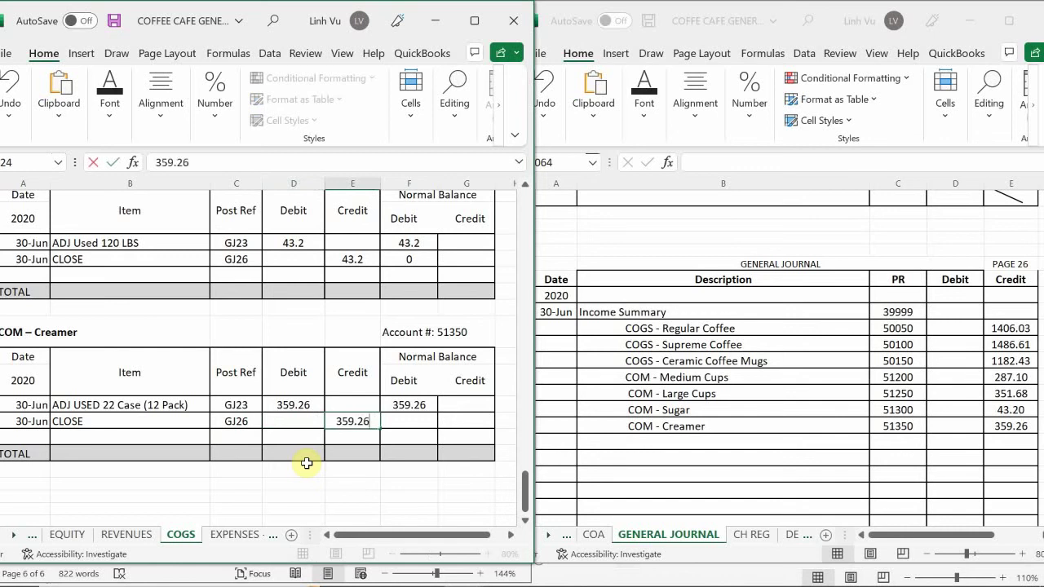
key("Return")
- Enter the debit balance formula =F123+D124-E124 in the CLOSE row of the COM - Creamer ledger
key("Up")
key("Right")
type("=")
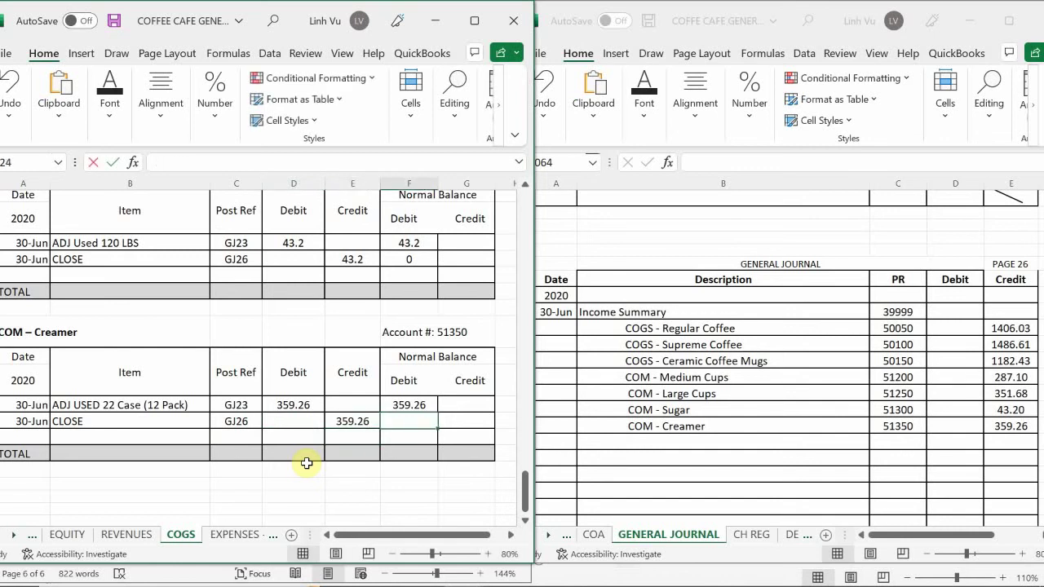
key("Up")
type("+")
key("Left")
key("Left")
type("-")
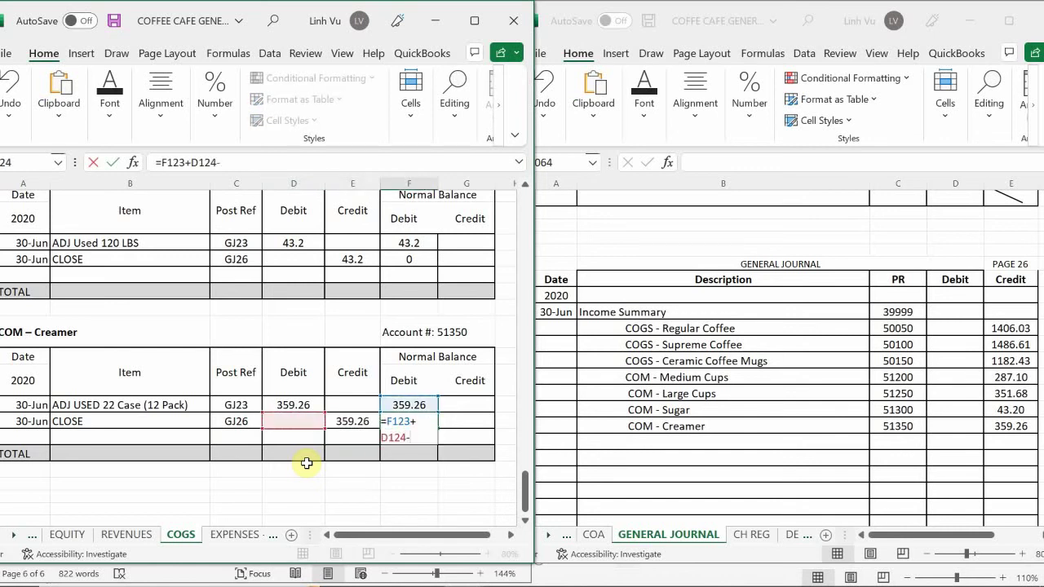
key("Left")
key("Return")
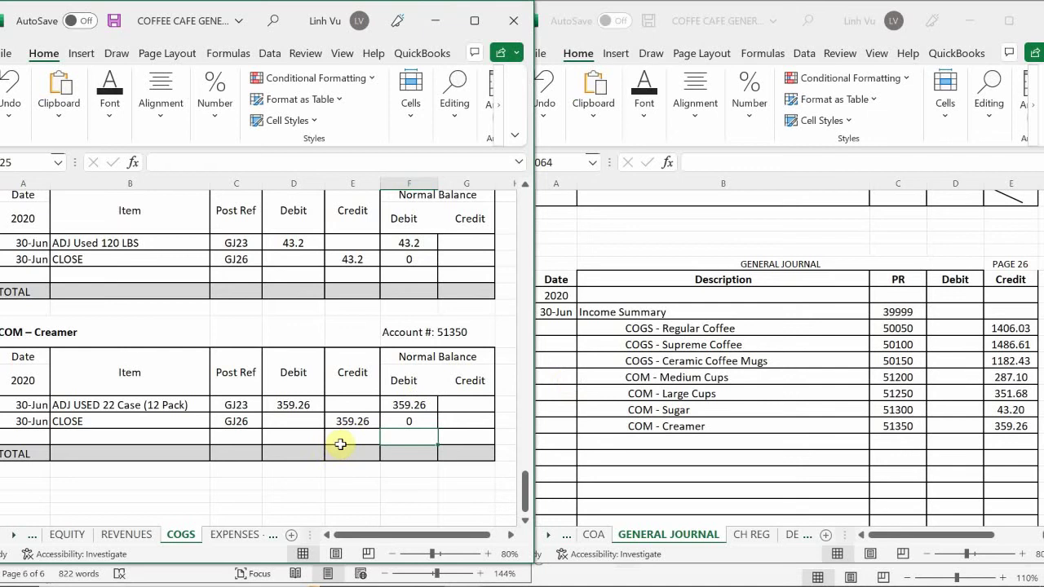
- Open the EXPENSES - OP ledger sheet and go to the Advertising Expense account
left_click(243, 534)
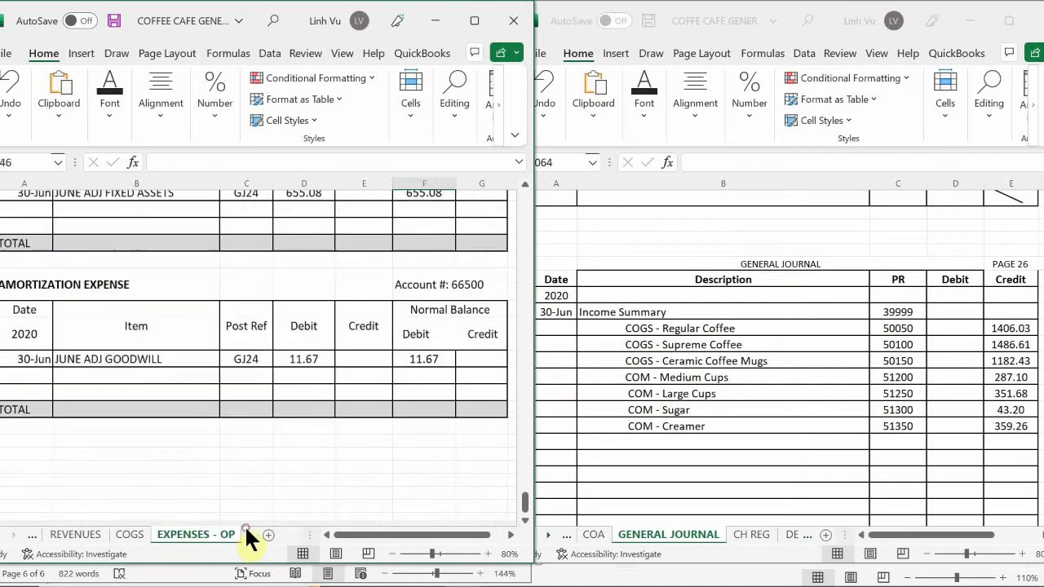
left_click(219, 483)
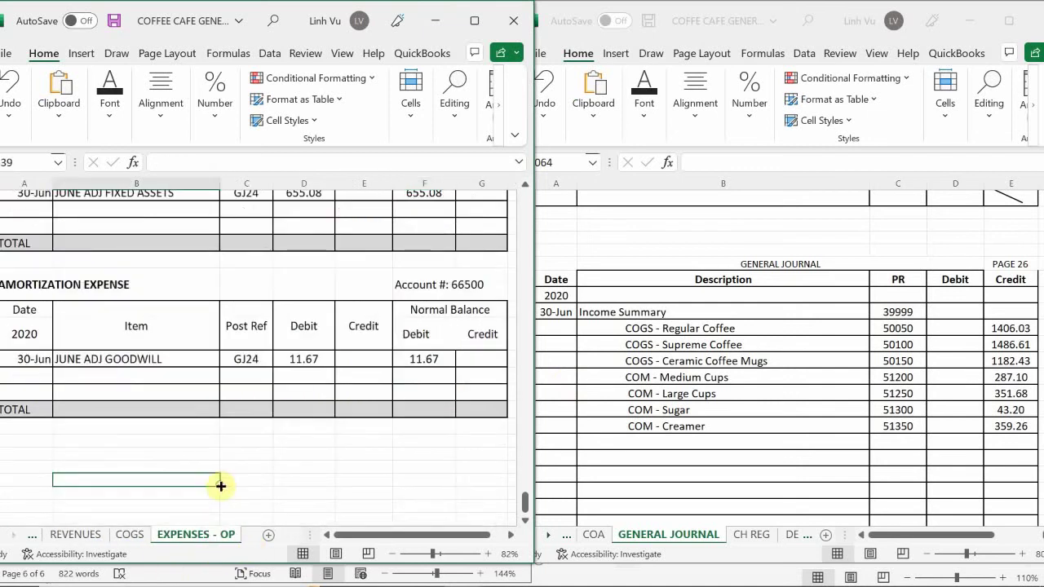
scroll(218, 481, "up", 15)
scroll(229, 467, "up", 15)
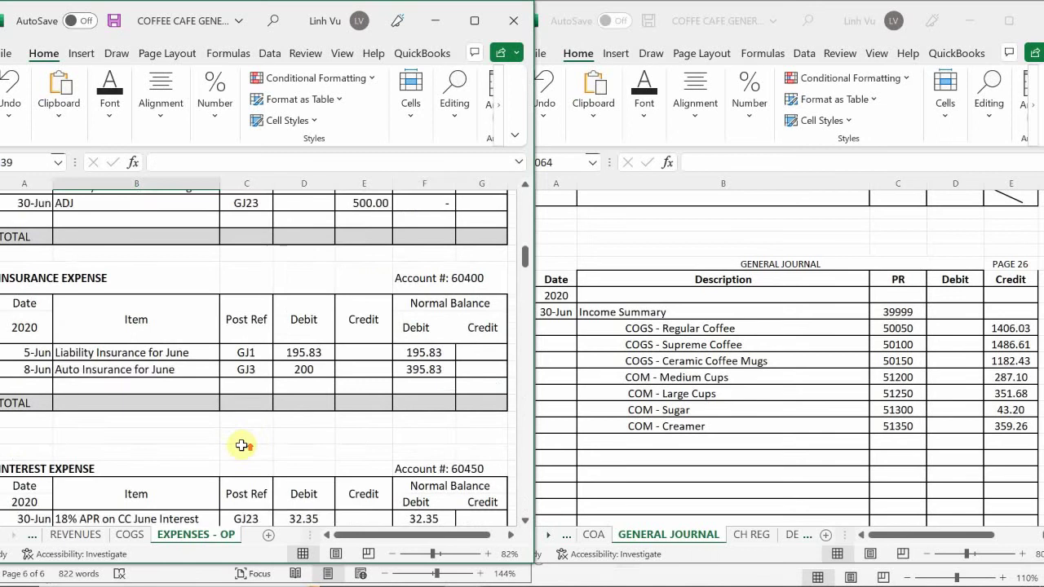
- Add an indented general journal line below COM - Creamer for Advertising Expense with posting reference 60000
left_click(636, 412)
scroll(620, 416, "down", 1)
left_click(617, 408)
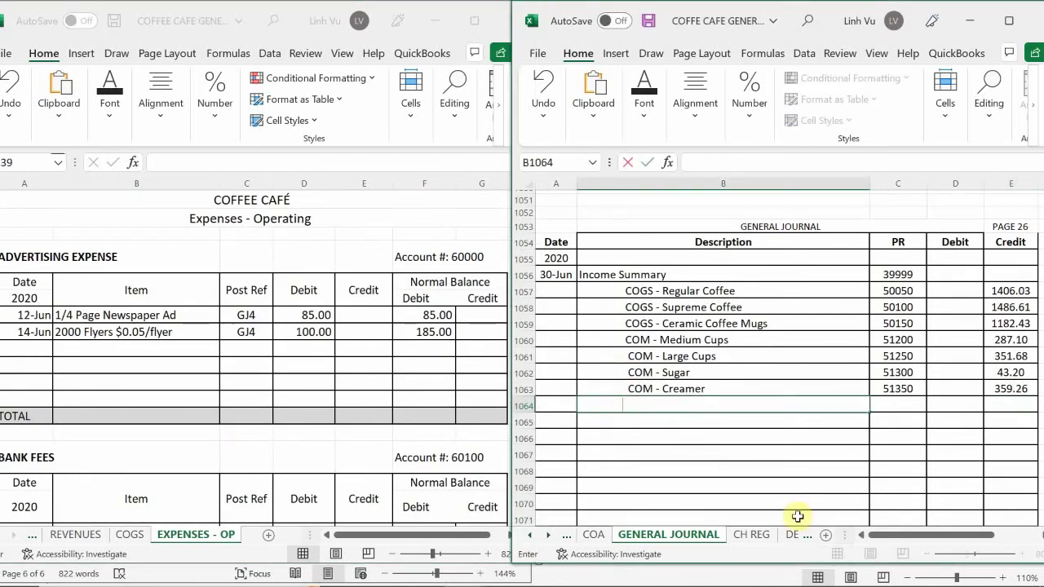
type("A")
type("A")
type("dvert")
type("tin")
type("ng Expense")
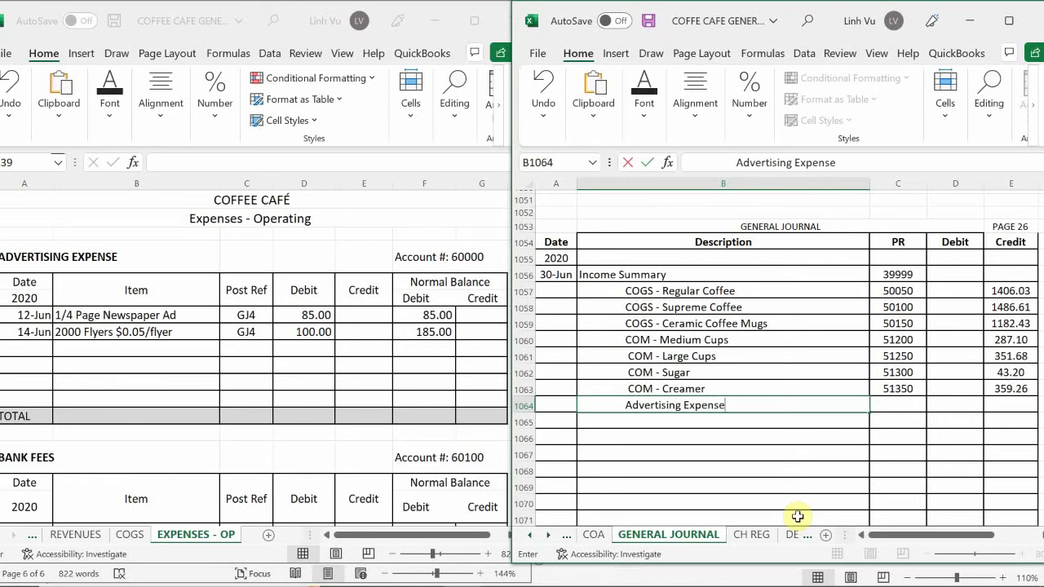
key("Tab")
type("60000")
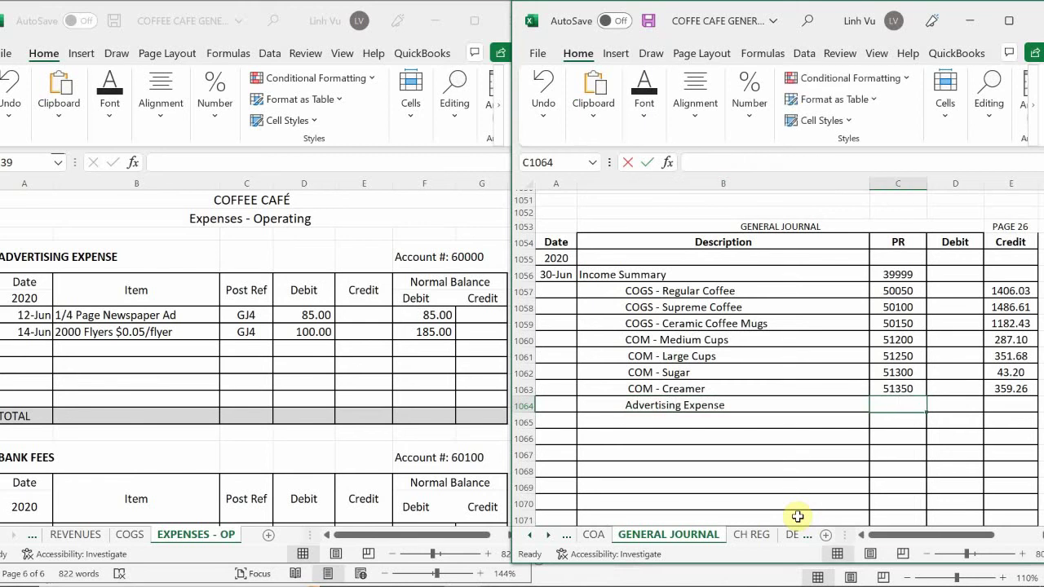
key("Return")
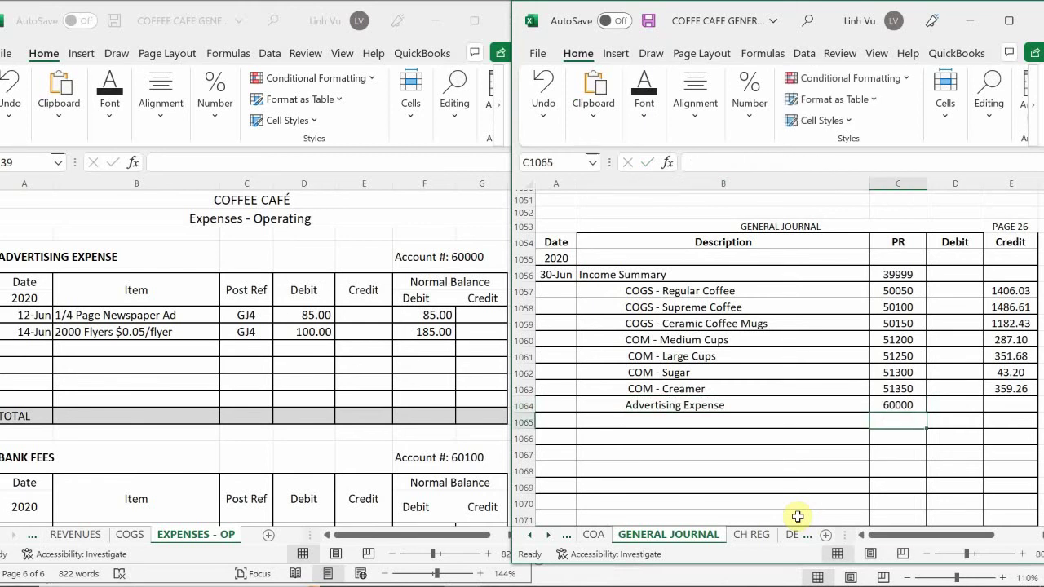
- Enter a credit of 185 for the Advertising Expense line in the general journal
key("Up")
key("Right")
key("Right")
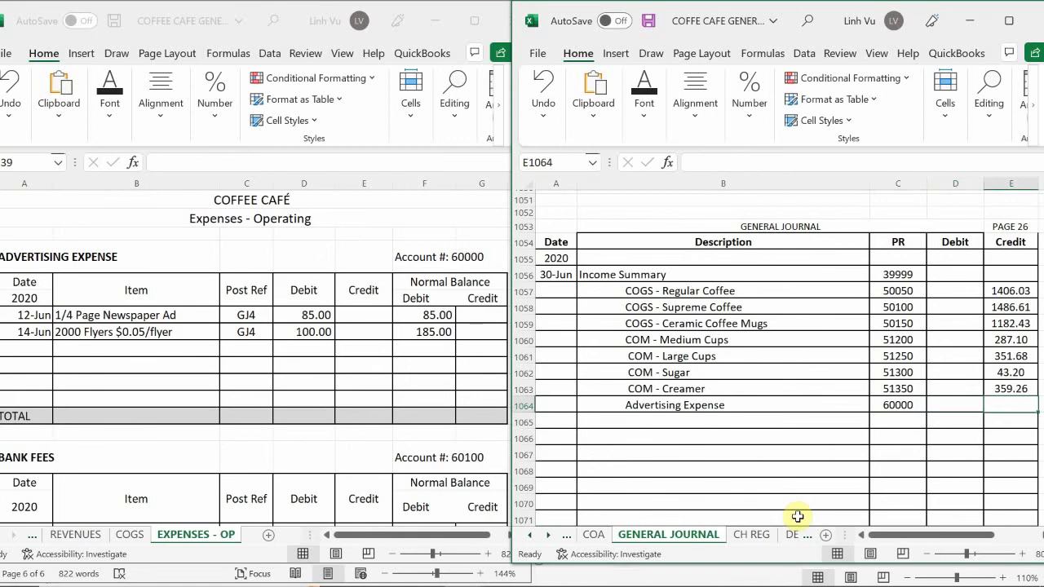
type("185")
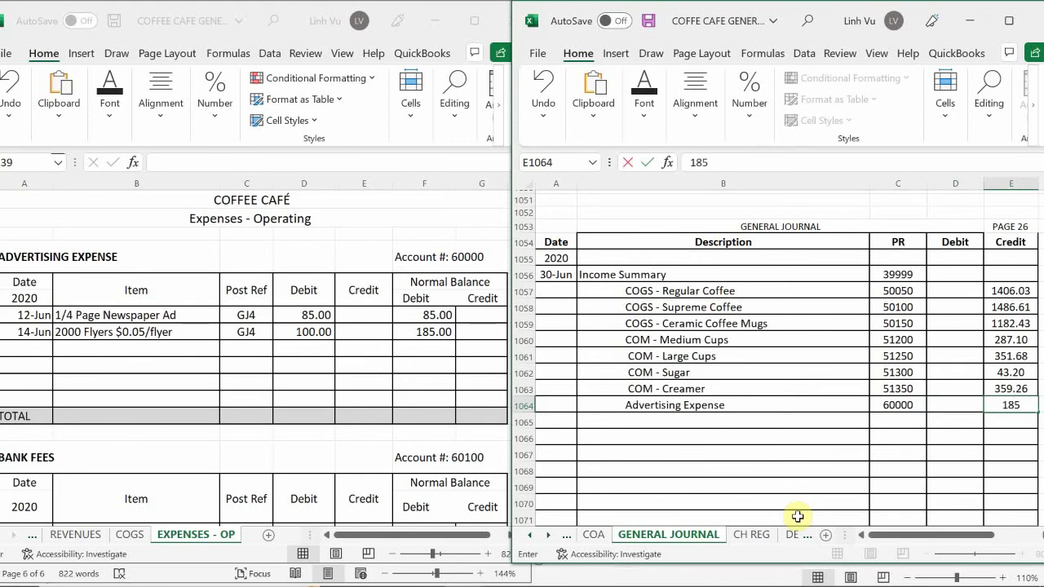
key("Return")
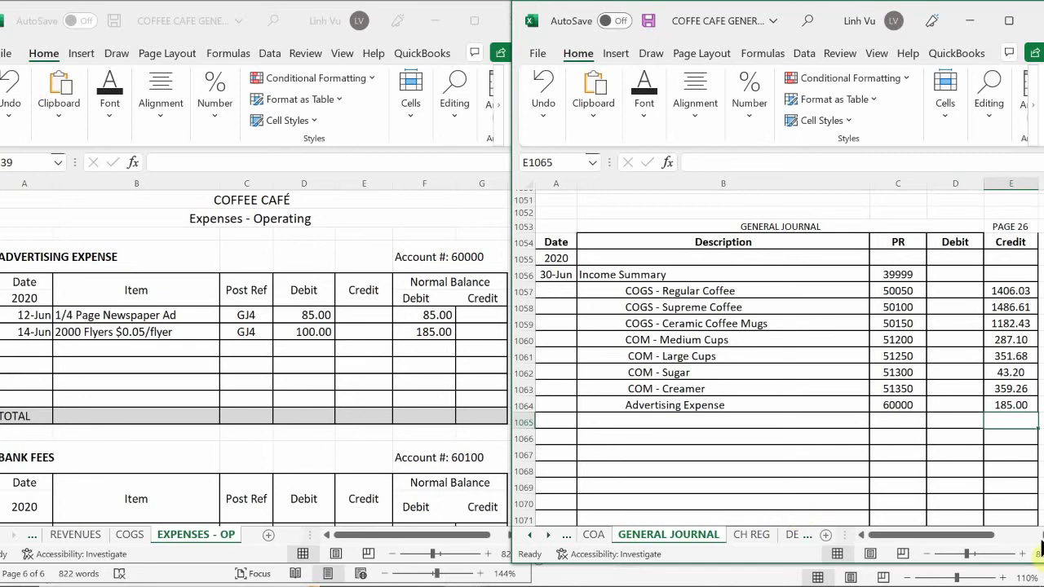
- Add a CLOSE row dated 6/30 with post reference GJ26 to the Advertising Expense ledger
left_click(30, 352)
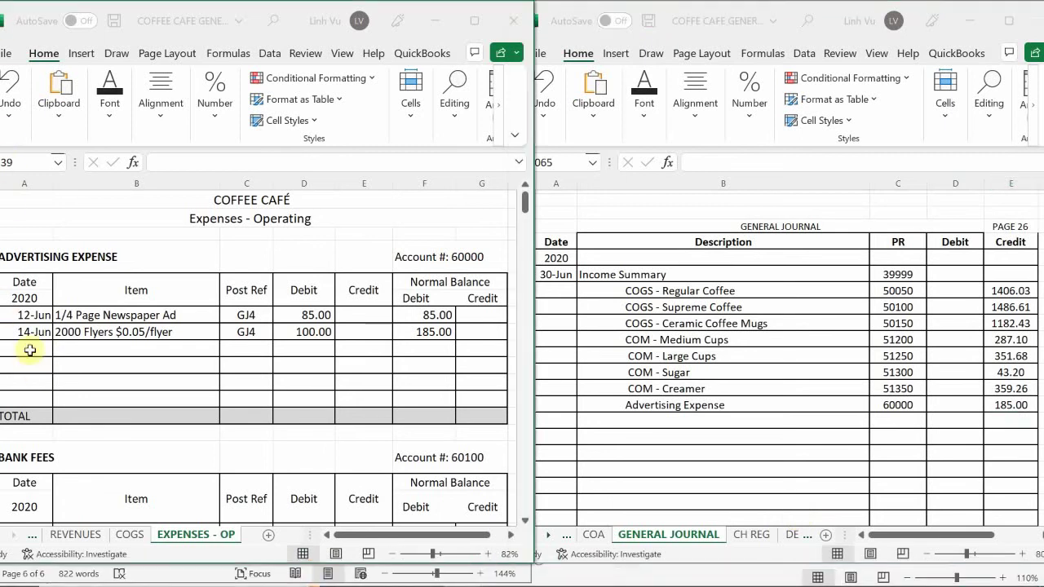
type("6/30")
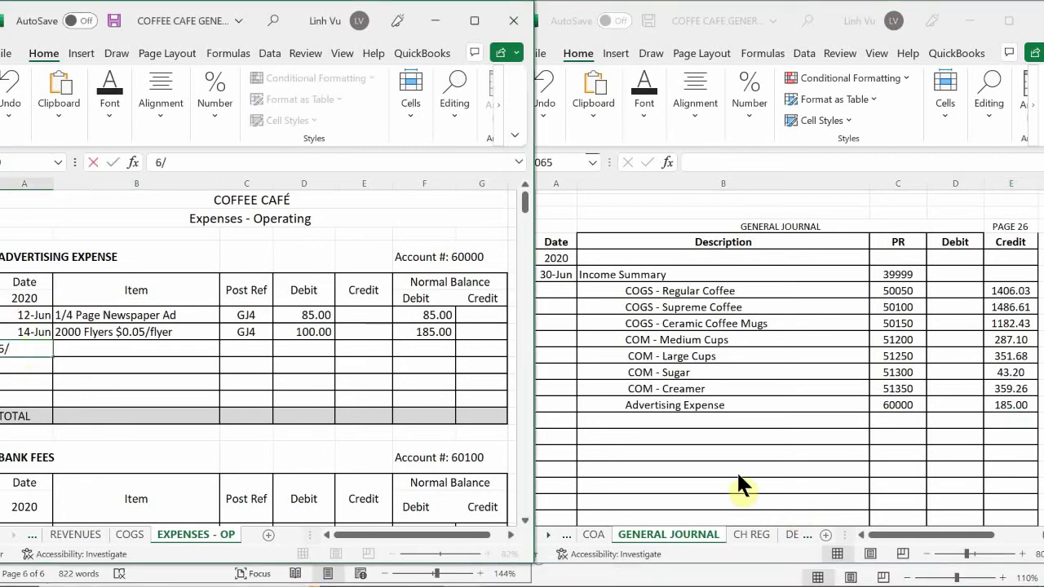
key("Tab")
type("CLOS")
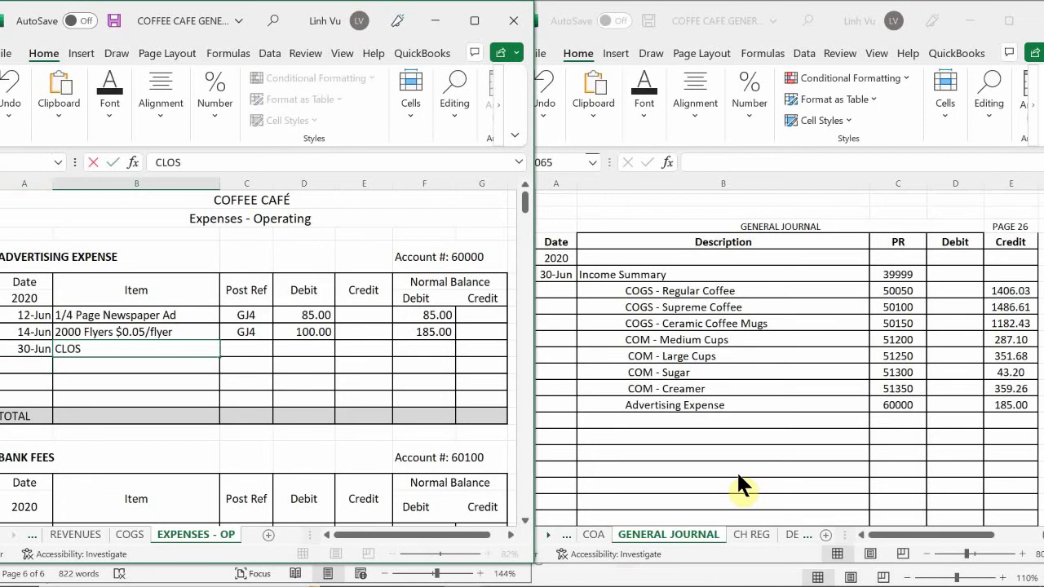
type("E")
key("Tab")
type("GJ4")
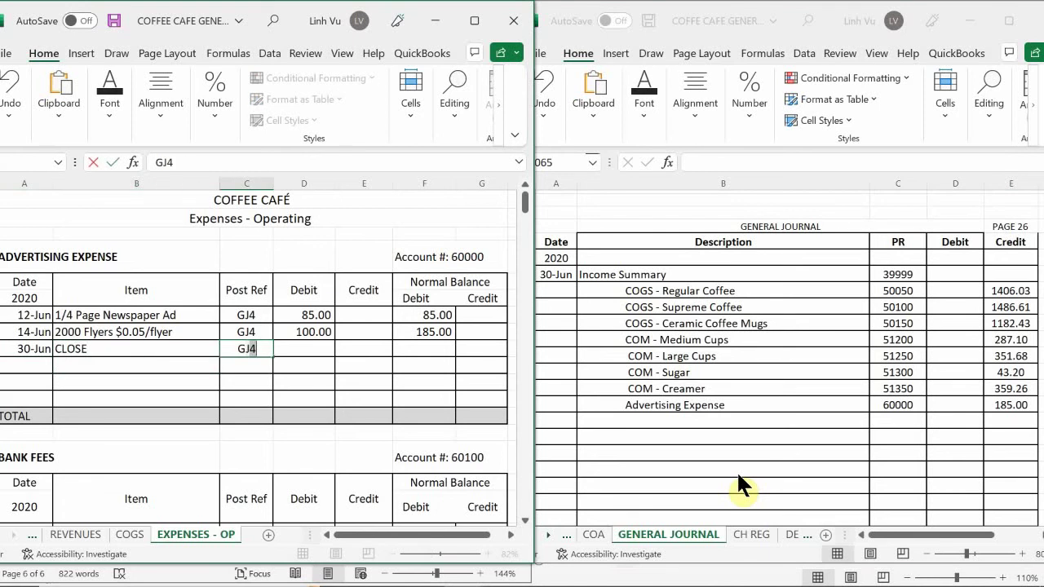
key("BackSpace")
type("26")
- Credit 185 in the Advertising Expense CLOSE row and fill the debit balance formula down from the row above
key("Tab")
key("Tab")
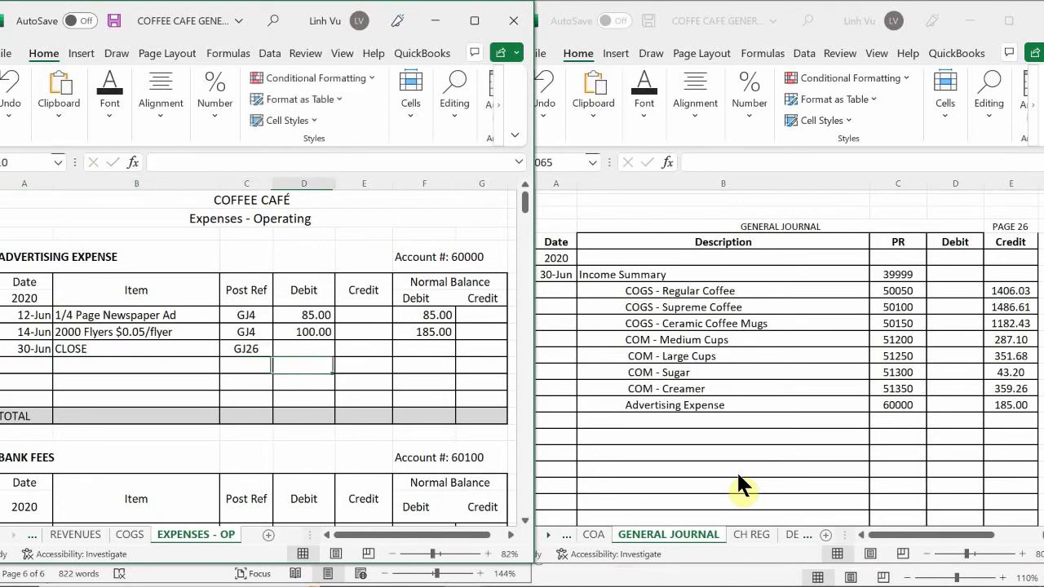
type("185")
key("Return")
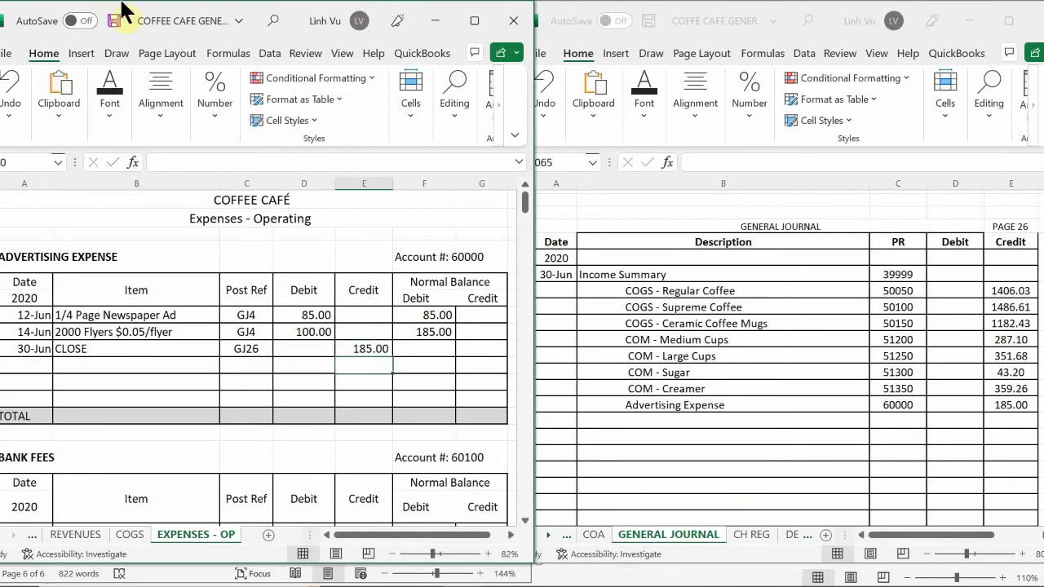
left_click(434, 346)
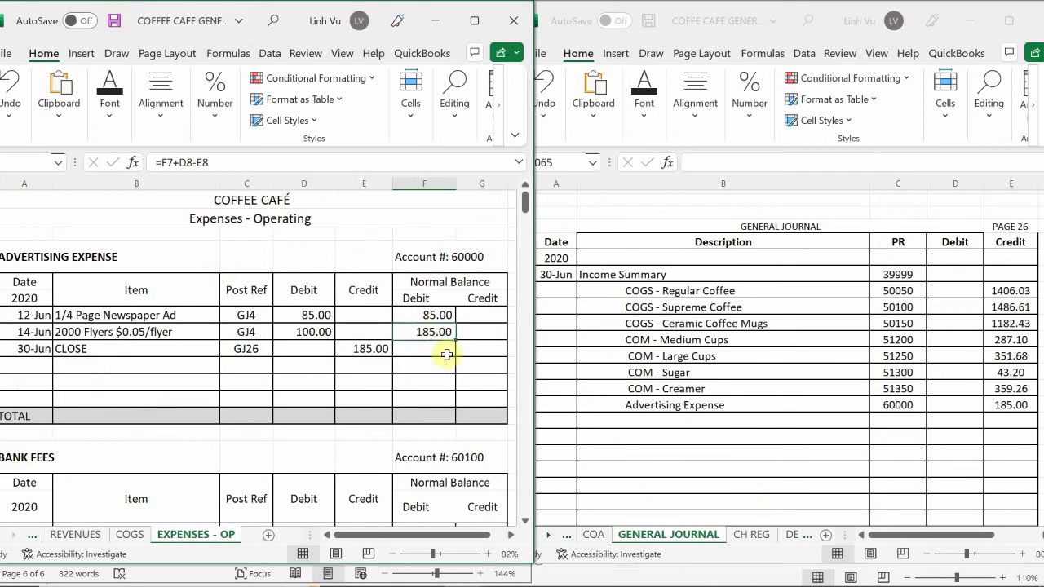
left_click_drag(454, 346, 454, 357)
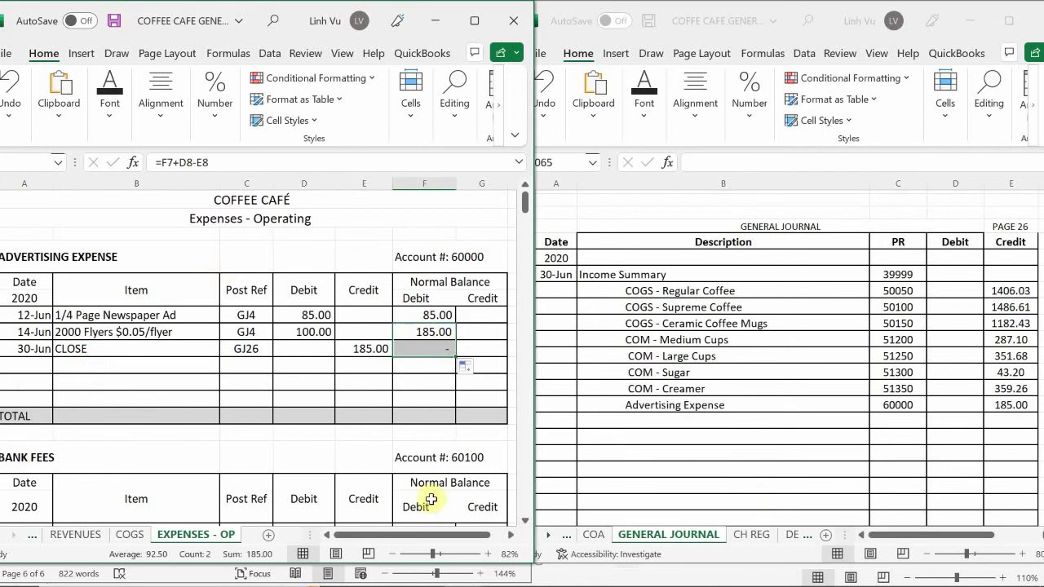
- Add an indented general journal line below Advertising Expense for Bank Fees with posting reference 60100
scroll(373, 333, "down", 4)
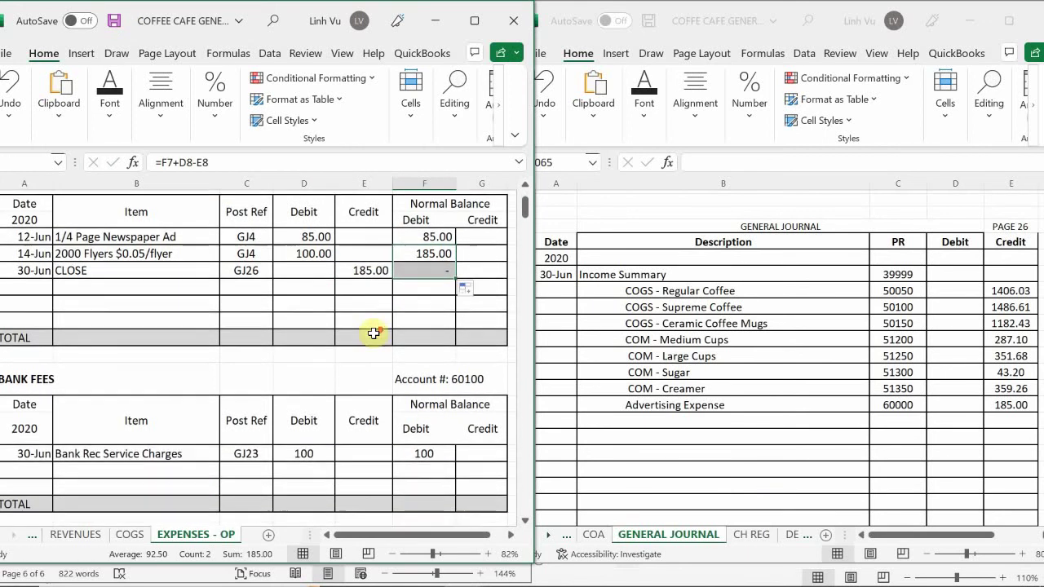
scroll(374, 333, "down", 1)
scroll(375, 333, "up", 1)
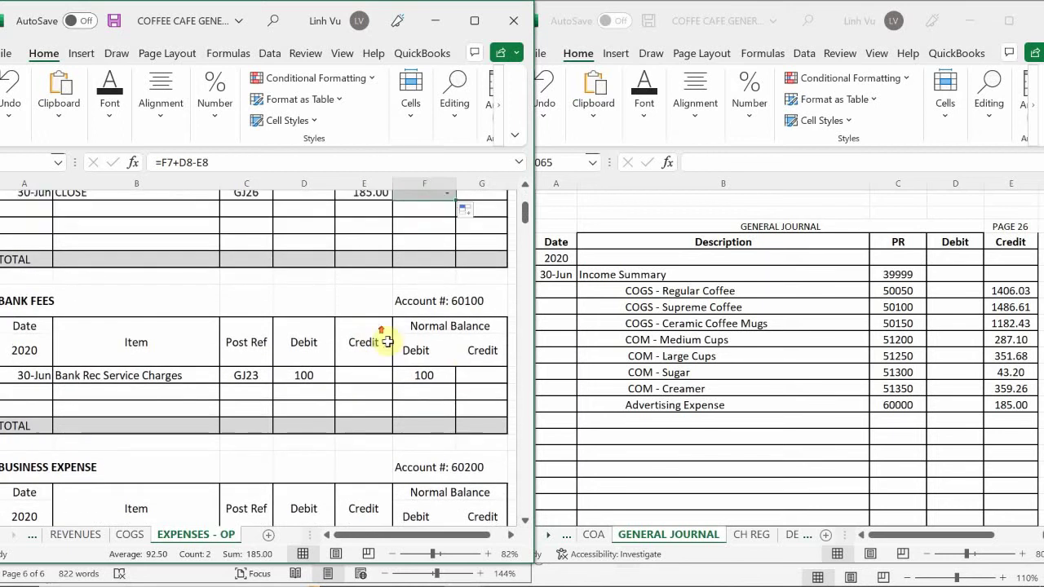
left_click(603, 424)
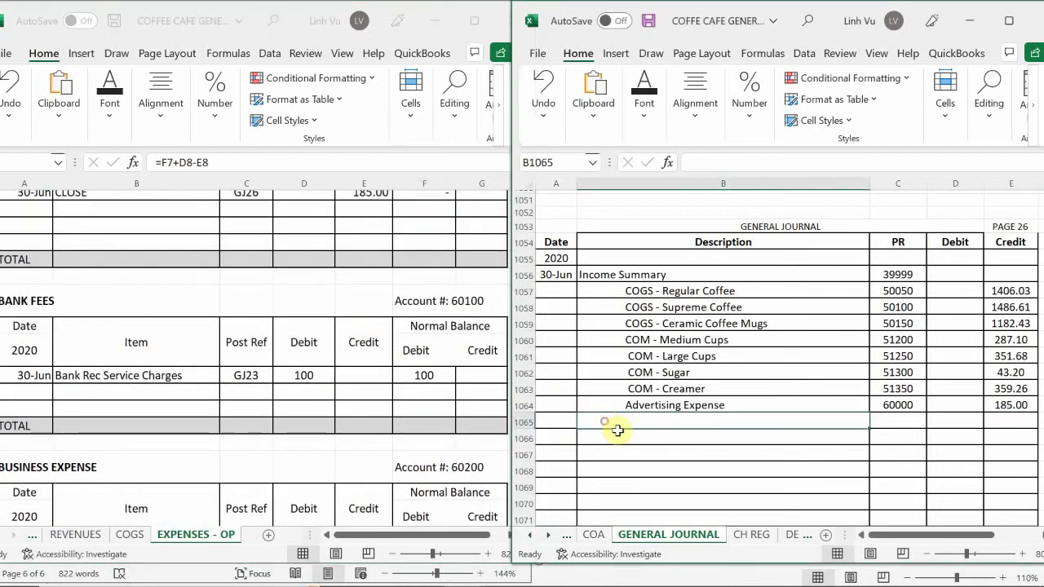
scroll(674, 398, "down", 1)
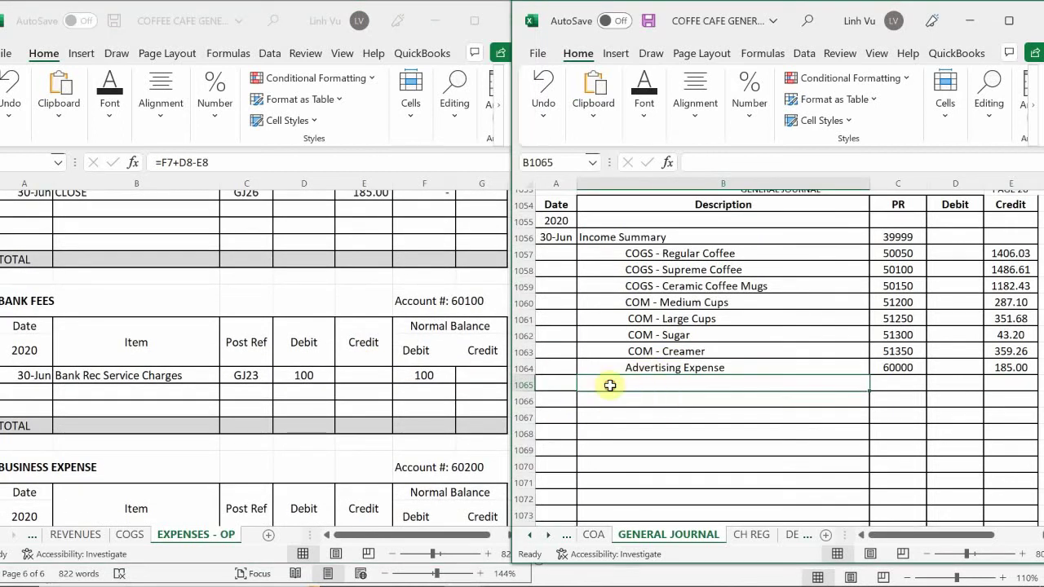
key("F2")
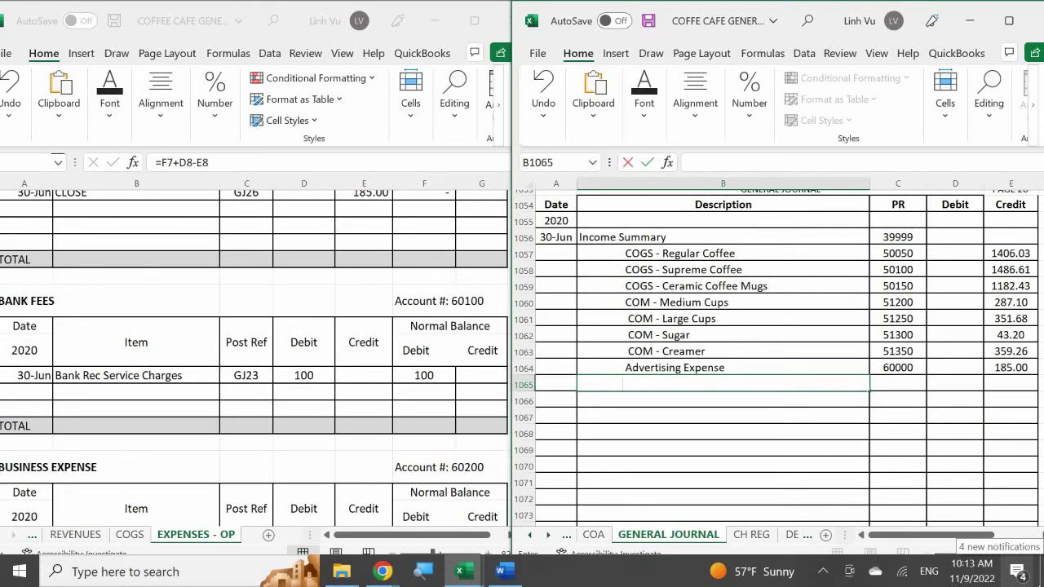
key("BackSpace")
type("Ba")
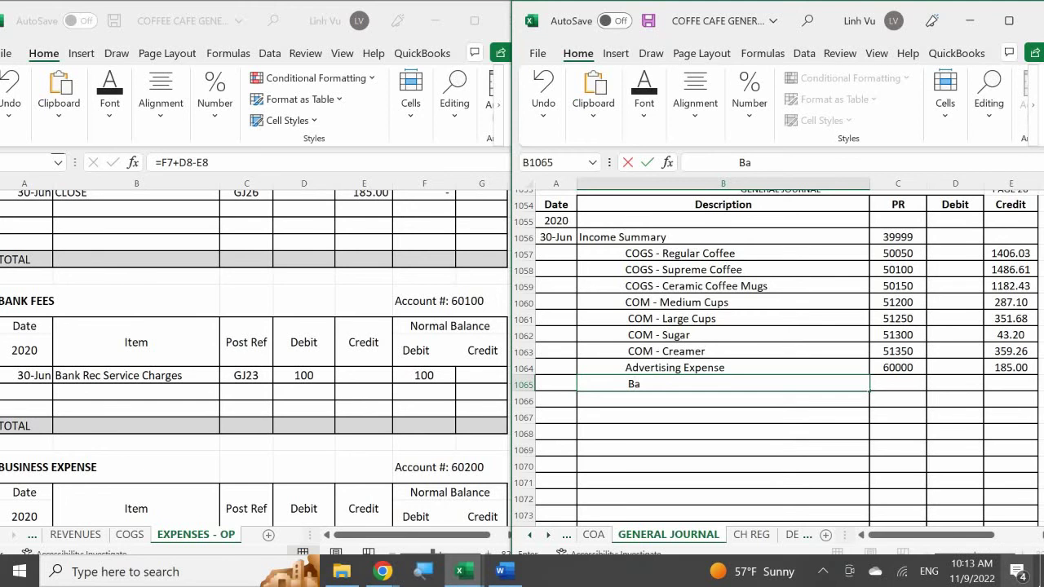
type("nk Fees")
key("Tab")
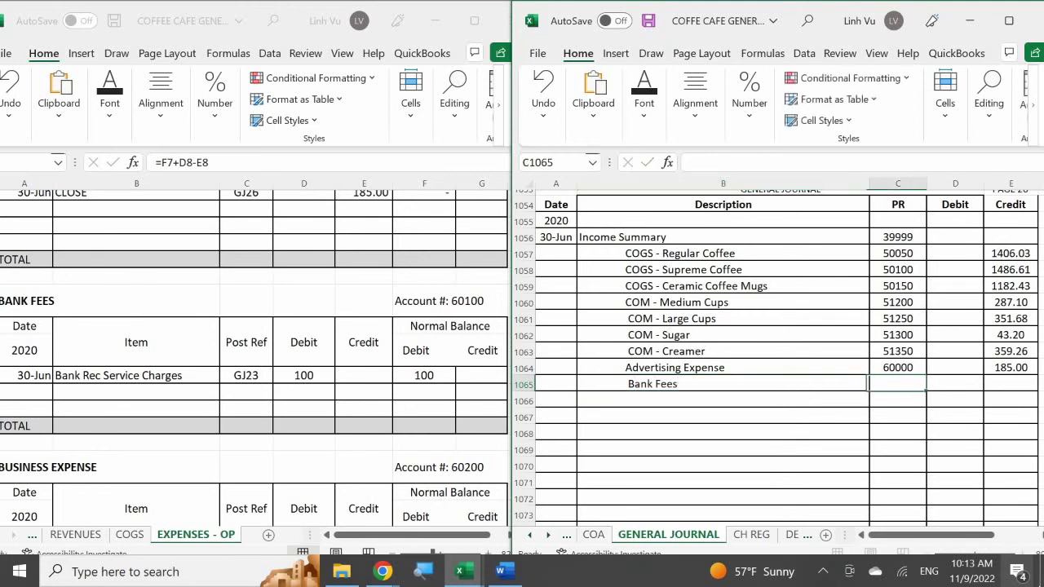
type("60100")
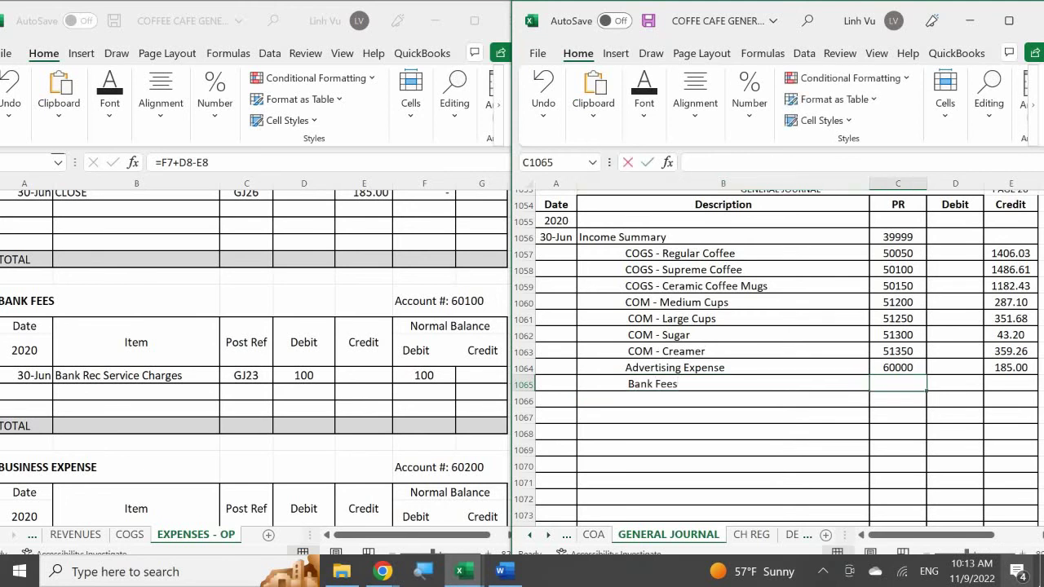
- Enter a credit of 100 for the Bank Fees line in the general journal
key("Down")
key("Right")
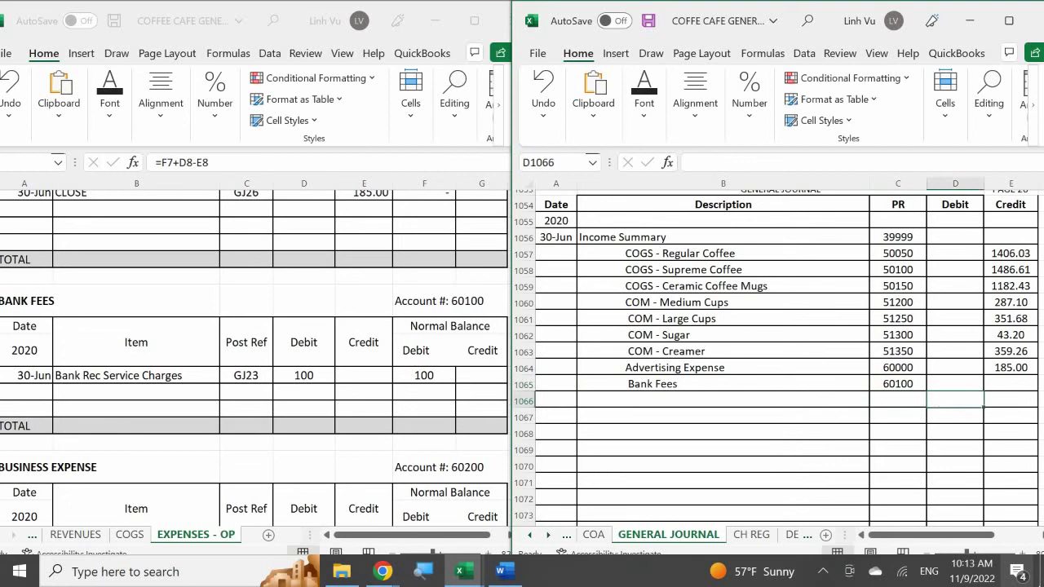
key("Up")
key("Right")
type("100")
key("Return")
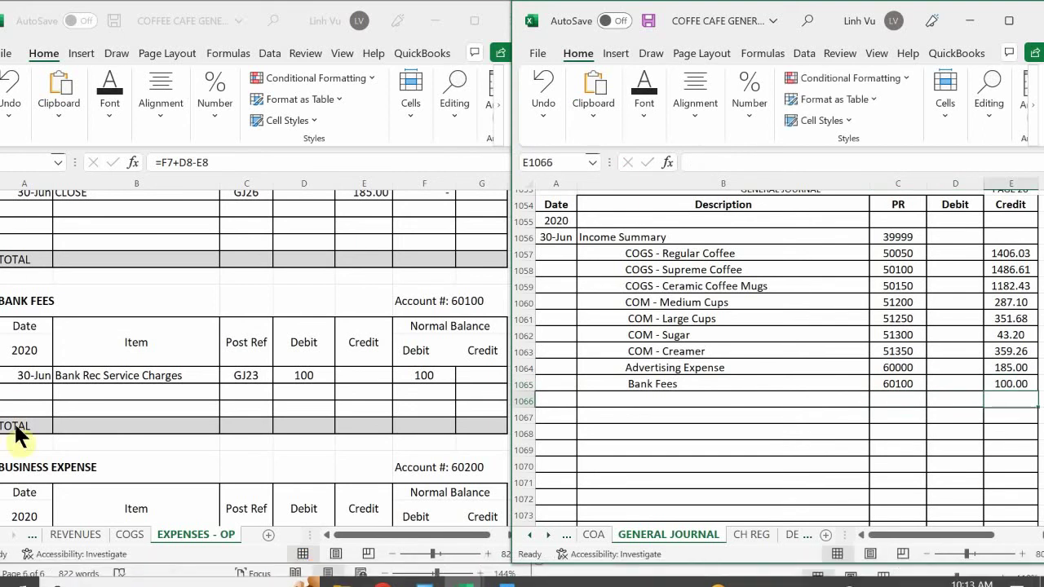
- Add a CLOSE row dated 6/30 with post reference GJ26 to the Bank Fees ledger
left_click(28, 384)
left_click(21, 393)
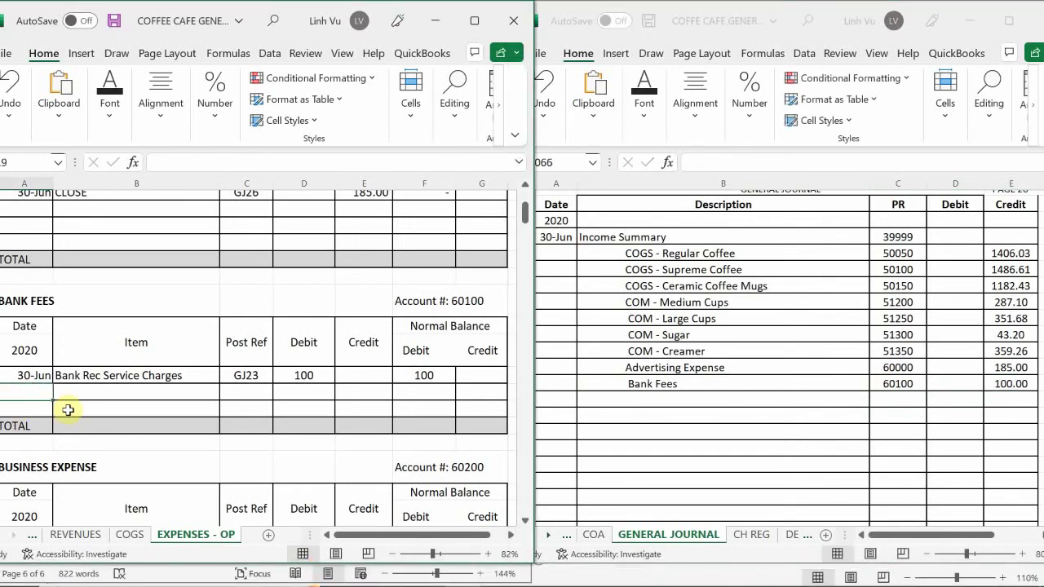
type("6/30")
key("Return")
key("Up")
key("Right")
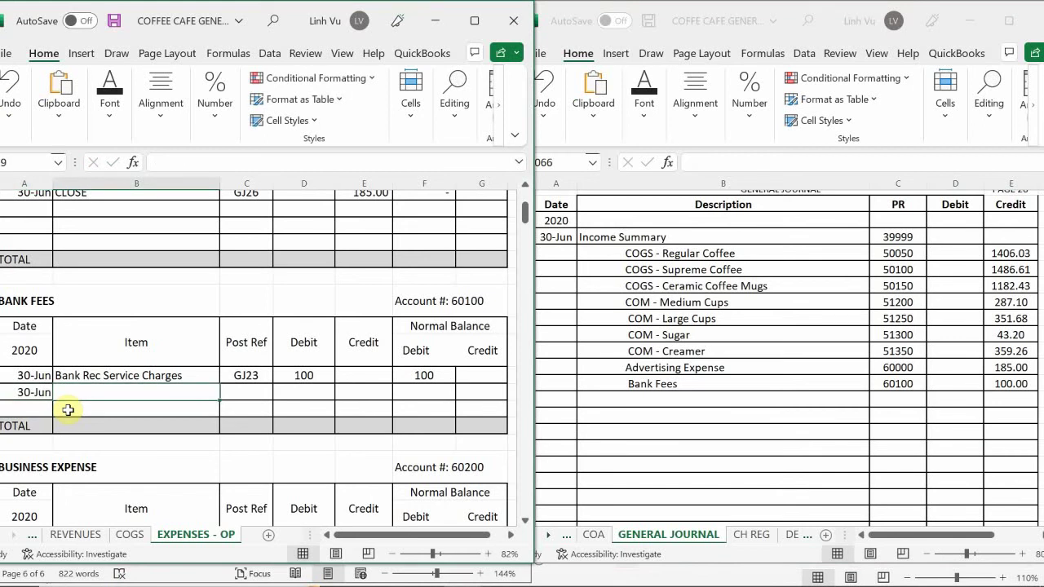
type("CLOSE")
key("Tab")
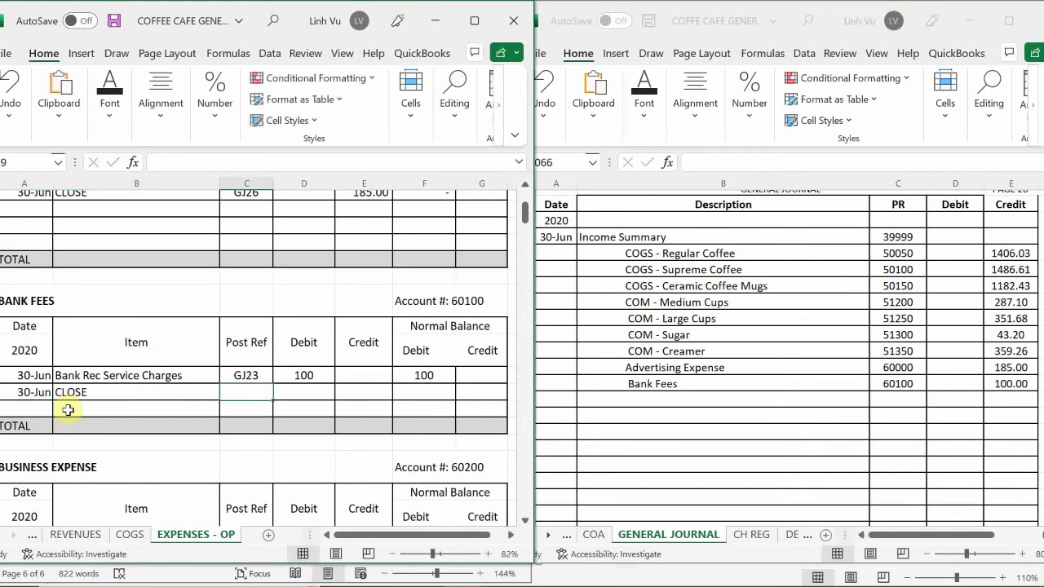
type("GJ26")
key("Tab")
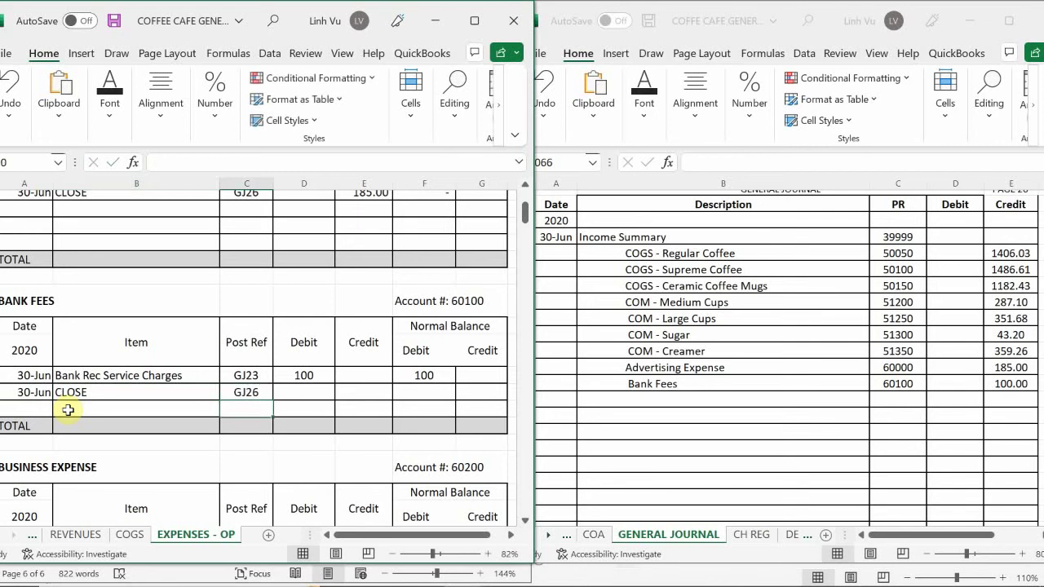
- Credit 100 in the Bank Fees CLOSE row and calculate its debit balance with the formula =F18+D19-E19
key("Tab")
type("100")
key("Tab")
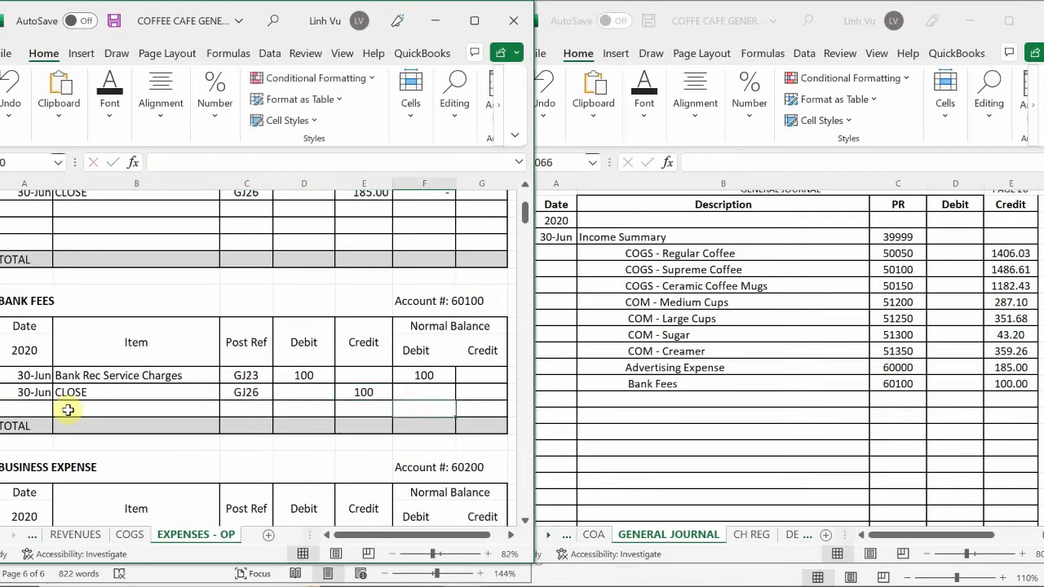
type("=")
key("Up")
type("+")
key("Left")
key("Left")
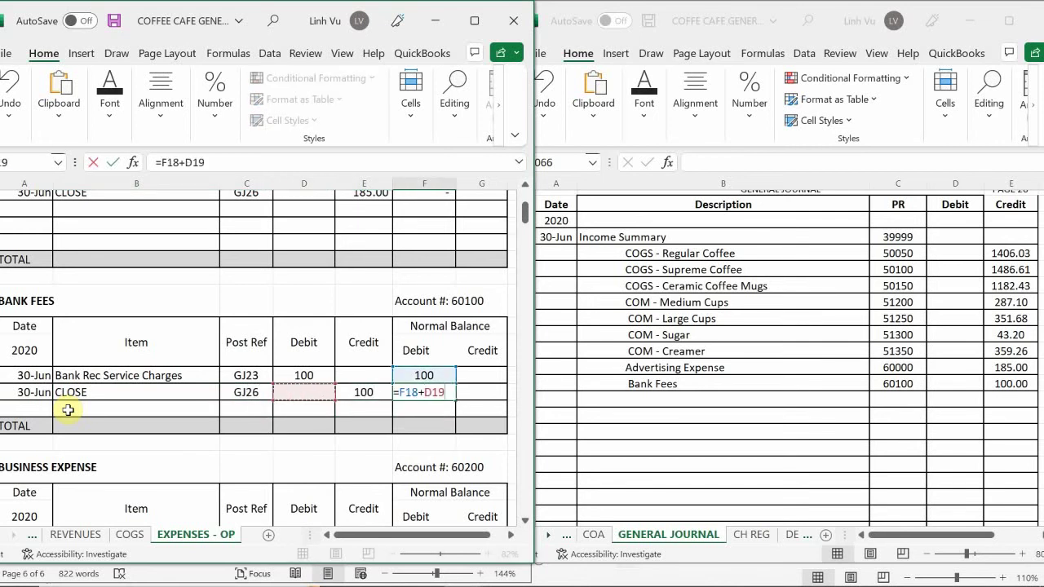
type("-")
key("Left")
key("Return")
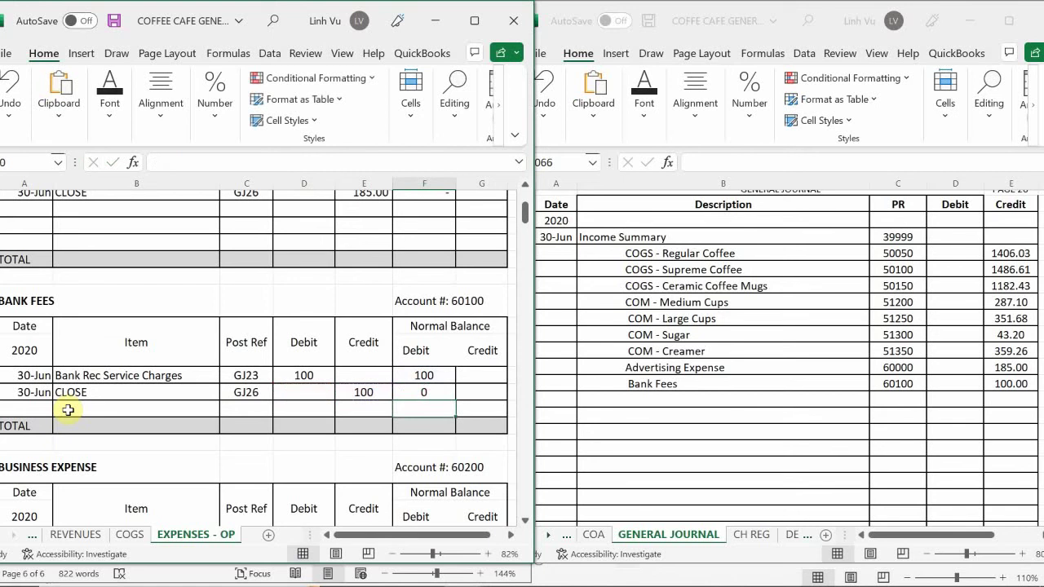
- Add an indented general journal line below Bank Fees for Business Expense with posting reference 60200
left_click(176, 380)
scroll(176, 380, "down", 4)
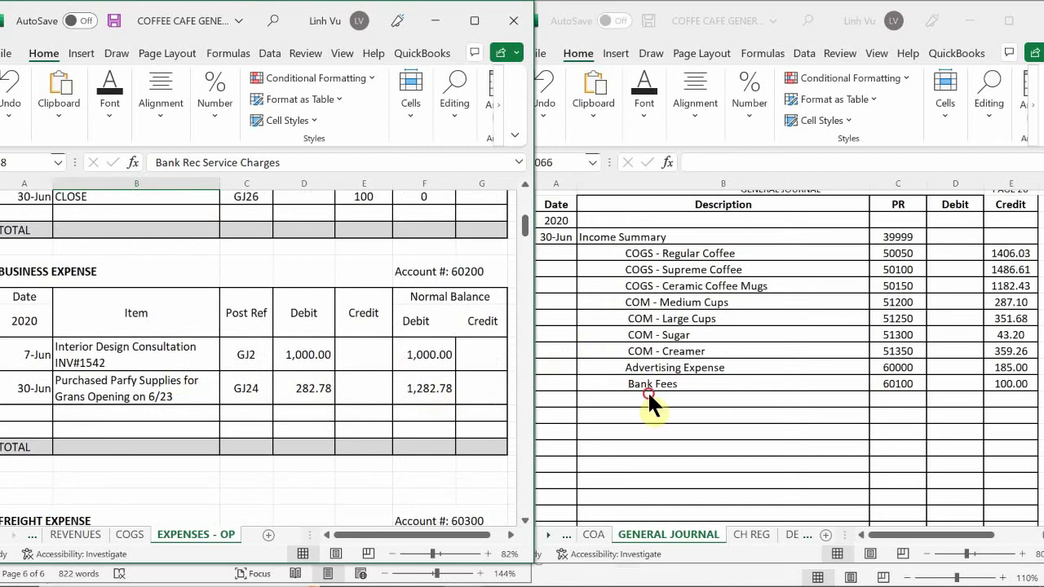
left_click(616, 406)
left_click(615, 406)
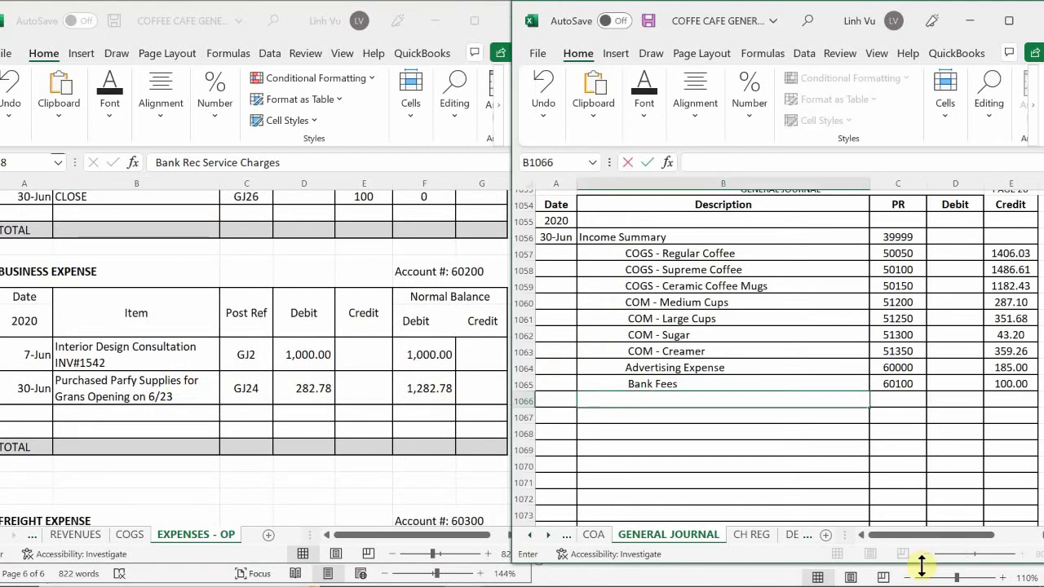
type("B")
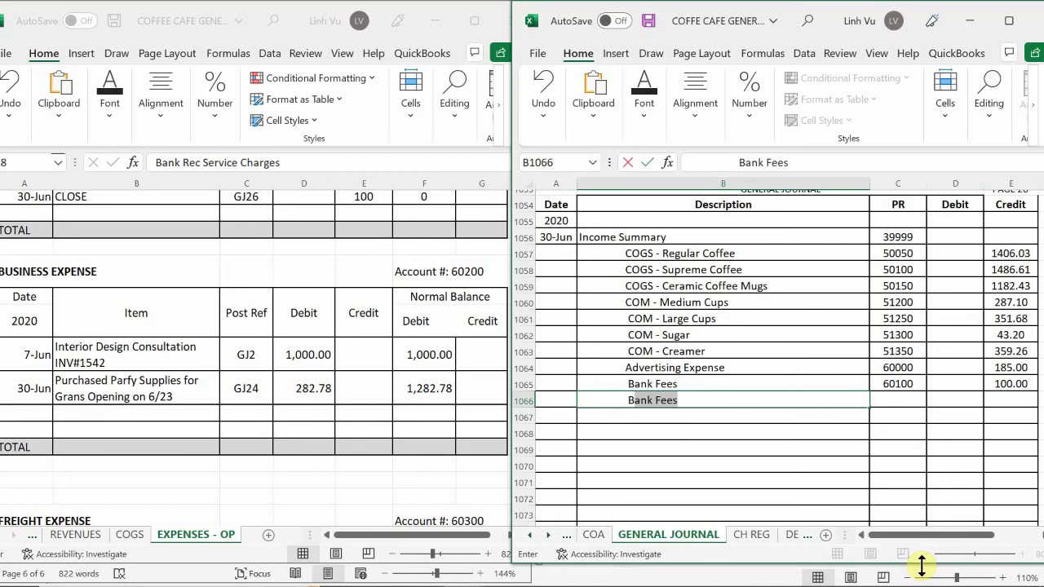
type("usines")
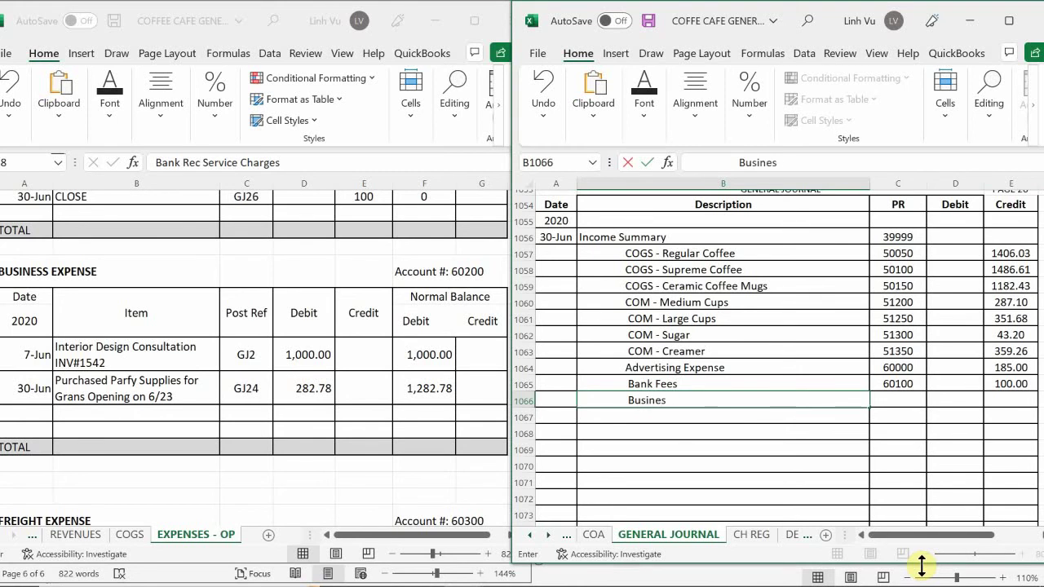
type("s Expense")
key("Tab")
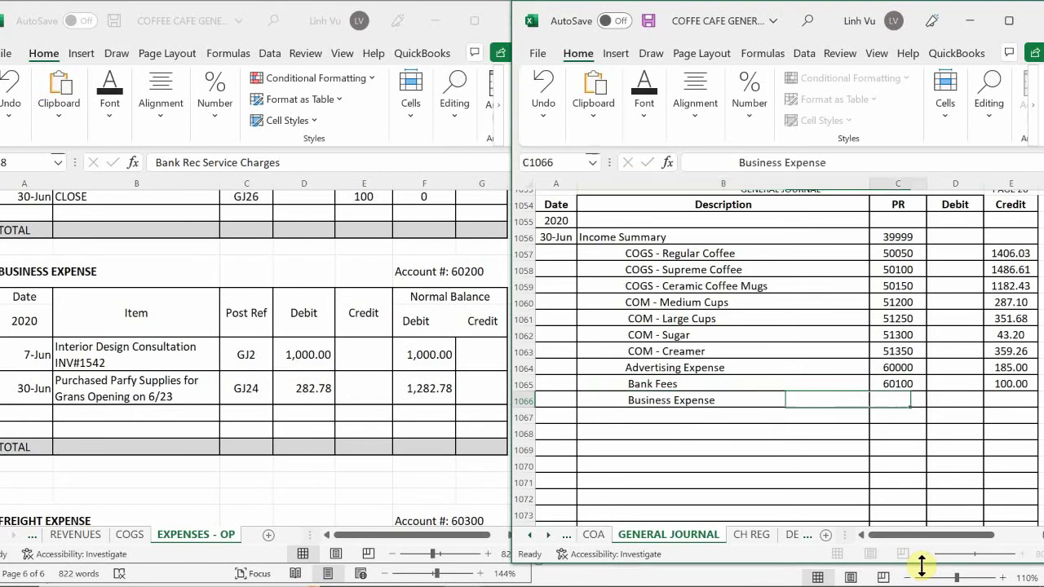
type("60200")
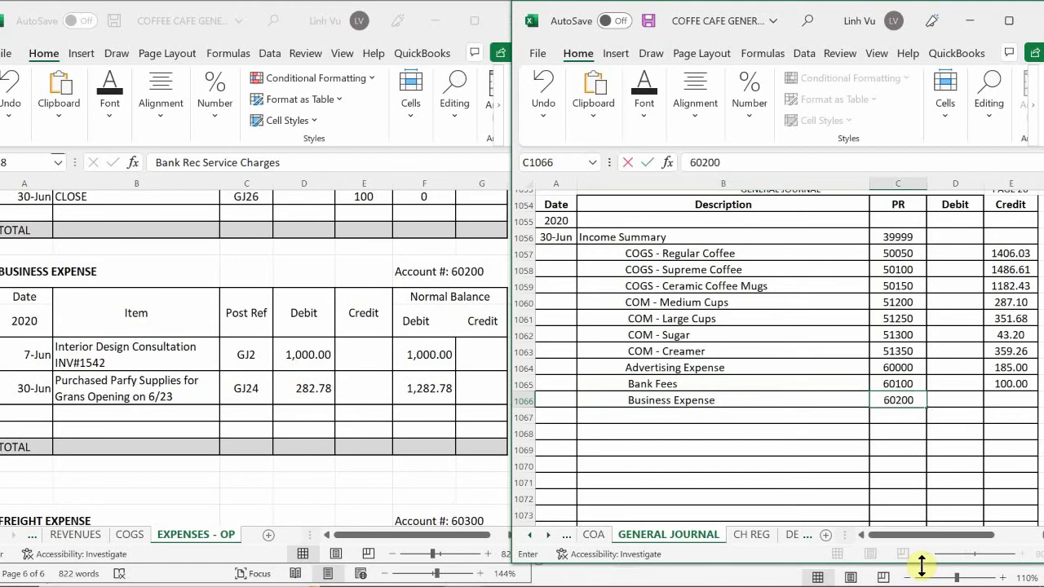
- Enter a credit of 1282.78 for the Business Expense line in the general journal
key("Tab")
key("Tab")
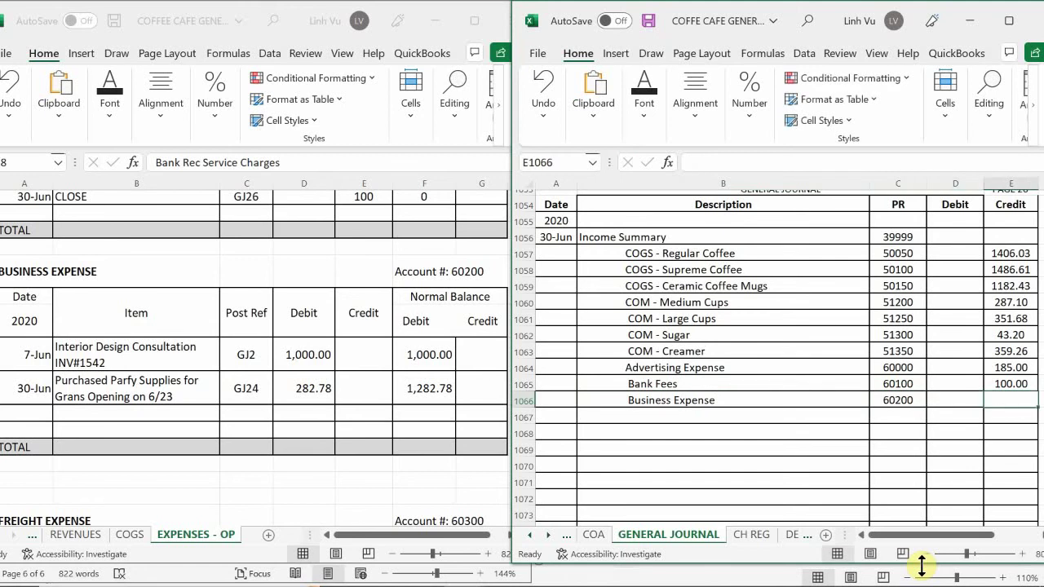
type("12")
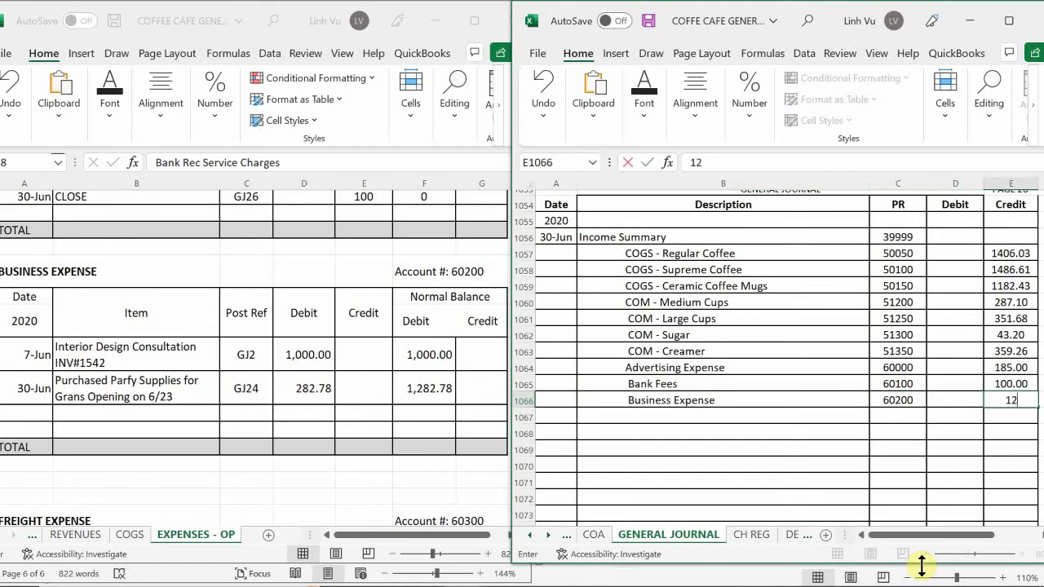
type("82.78")
key("Return")
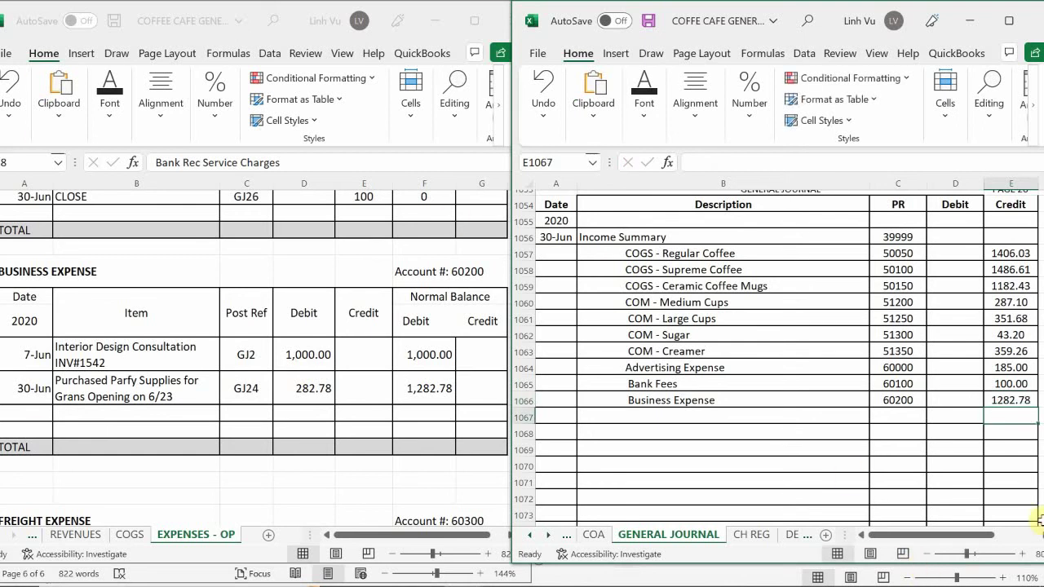
- Add a CLOSE row dated 6/30 with post reference GJ26 to the Business Expense ledger
left_click(38, 407)
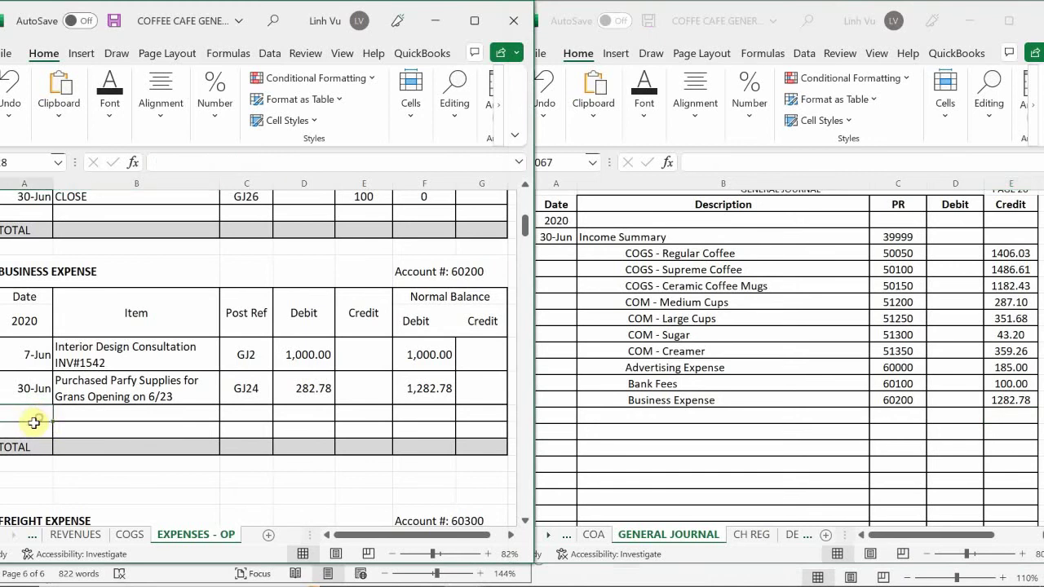
type("6/30")
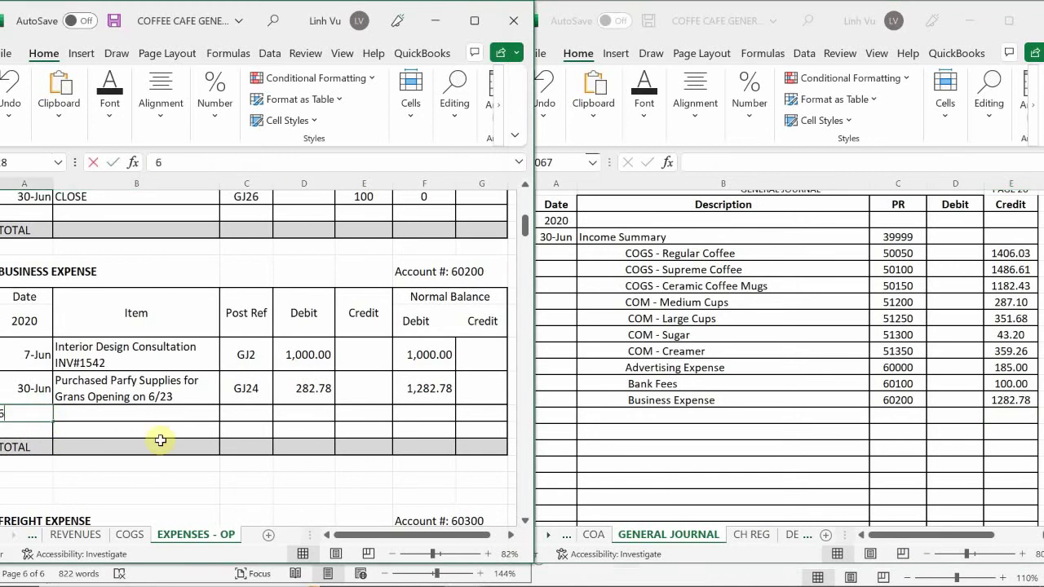
key("Return")
key("Up")
key("Right")
type("CLOSE")
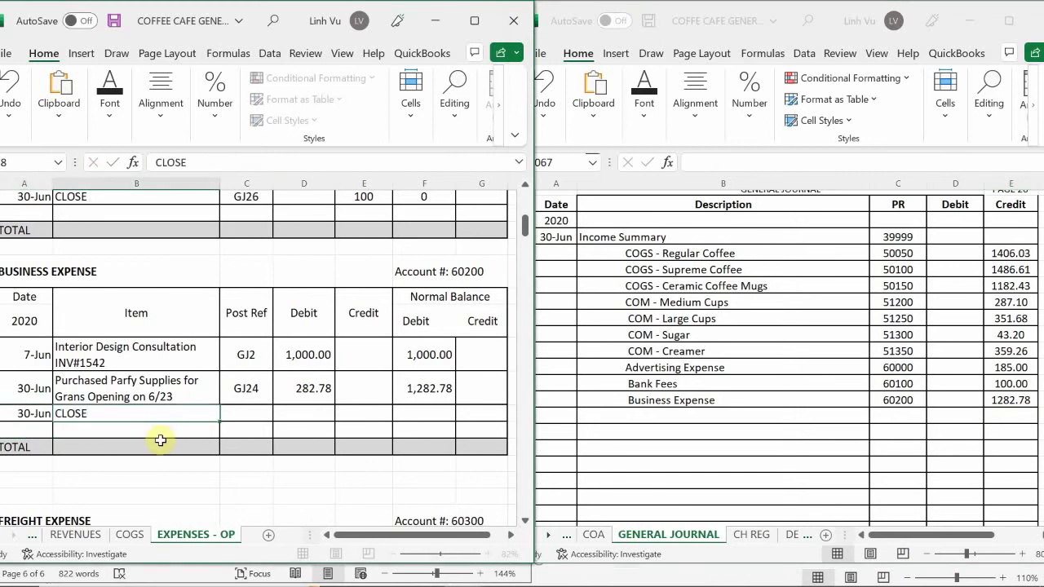
key("Tab")
type("GJ")
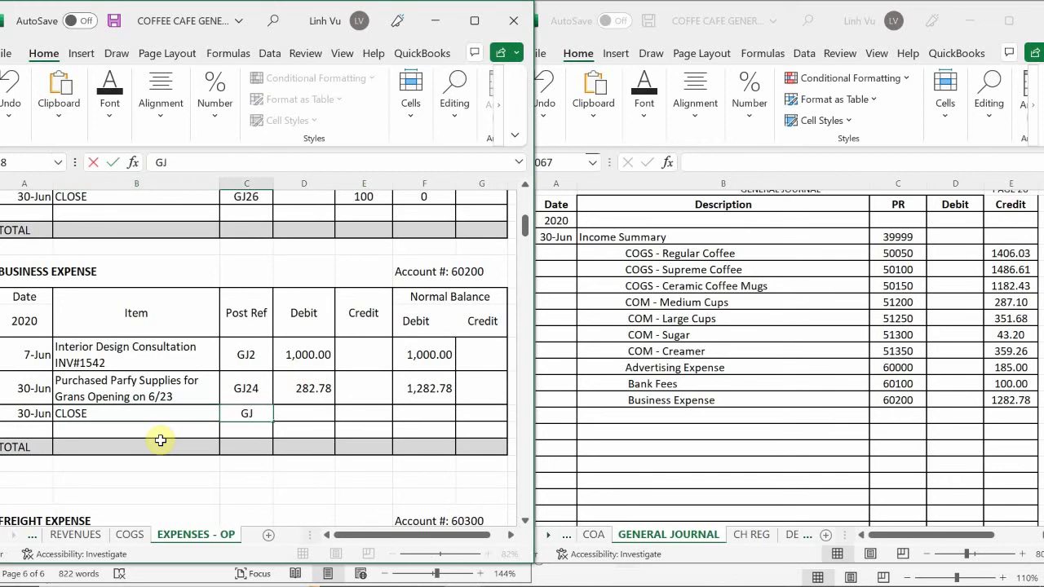
type("26")
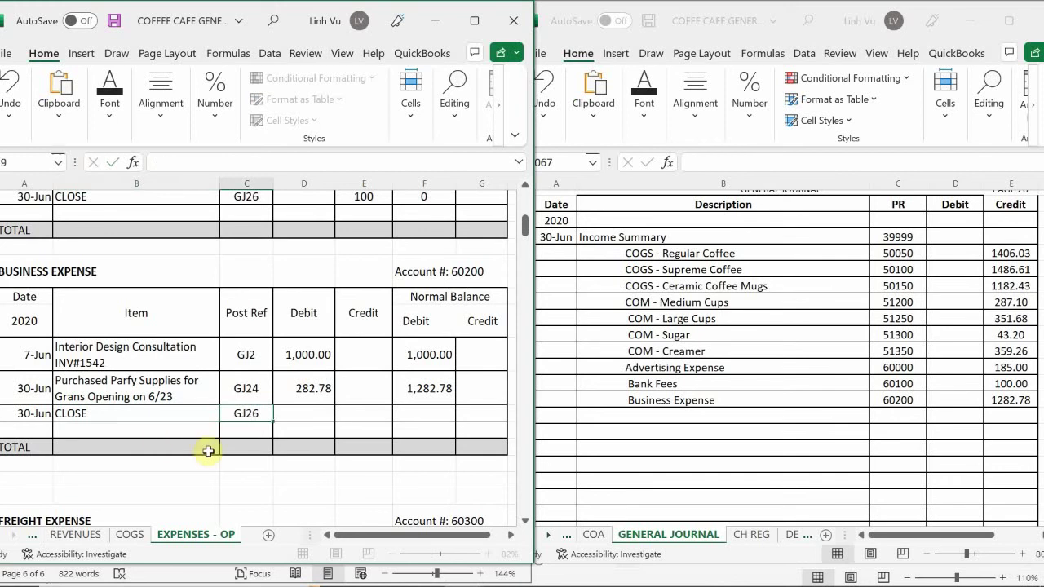
- Credit 1282.78 in the Business Expense CLOSE row and fill the debit balance formula down from the row above
key("Tab")
key("Tab")
type("12")
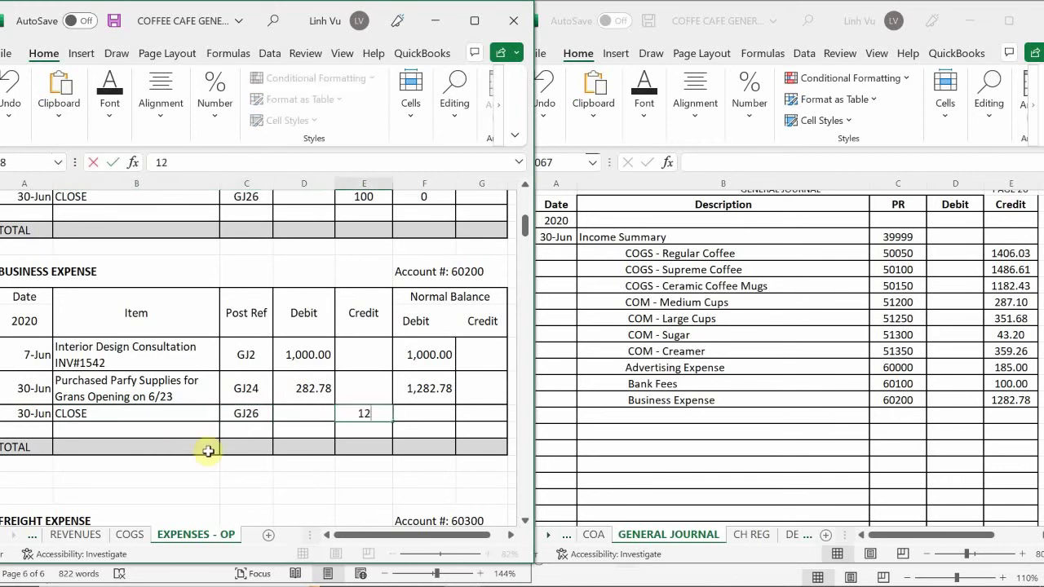
type("82.78")
key("Return")
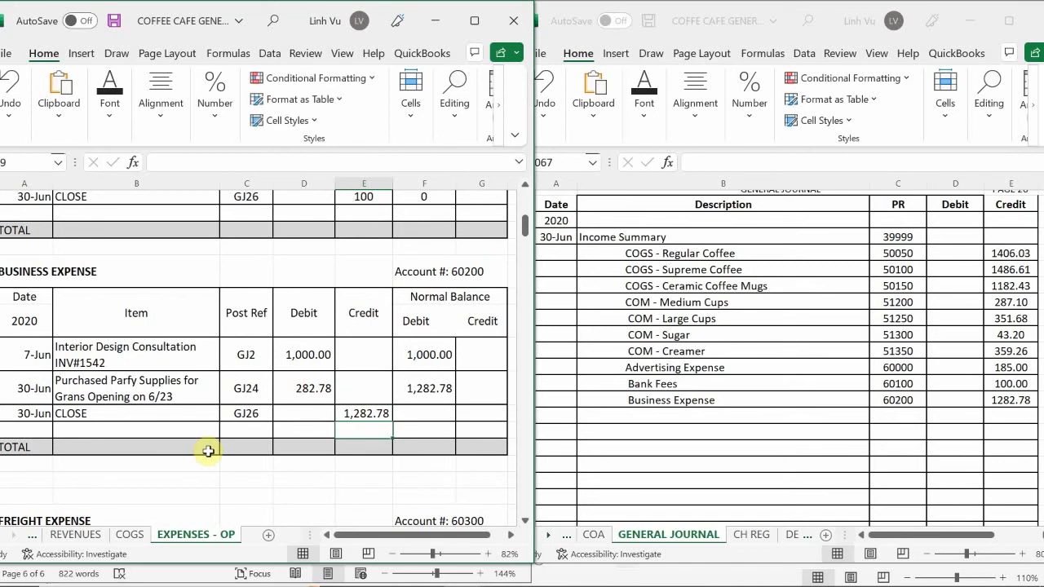
left_click(424, 391)
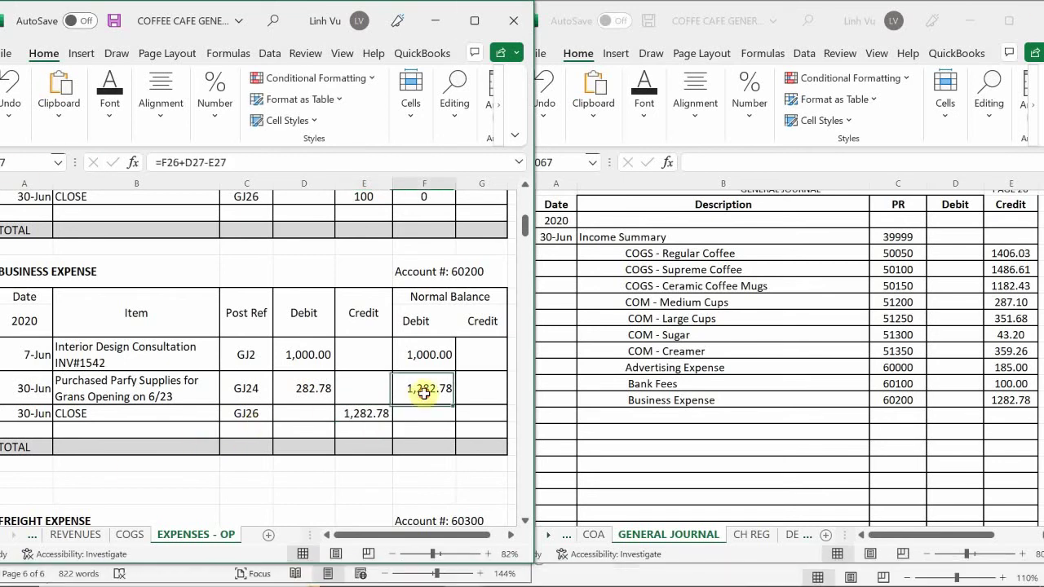
left_click_drag(454, 404, 456, 419)
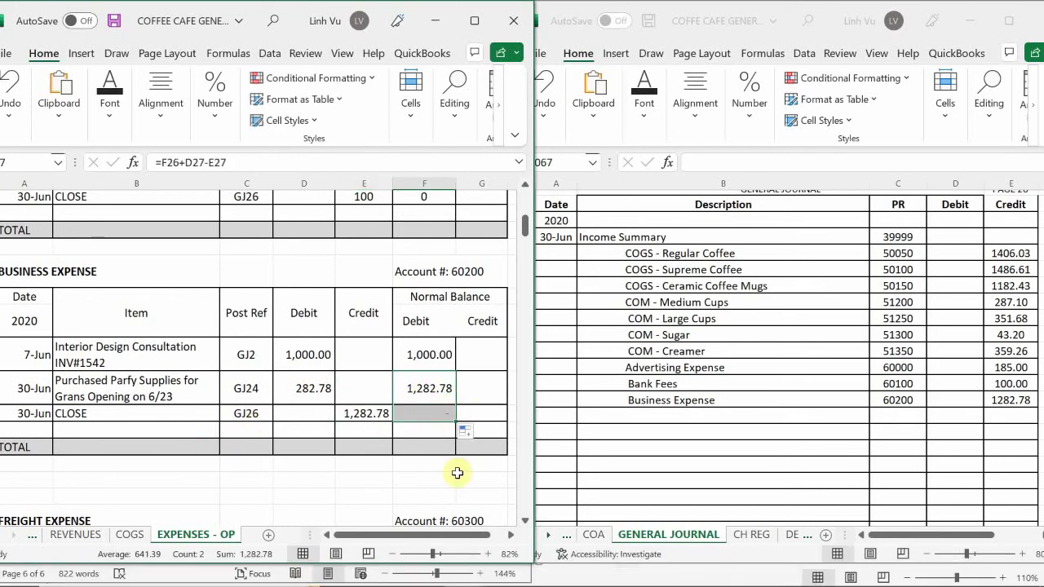
- Check the Freight Expense ledger's debit balance and the Insurance Expense ledger below it for amounts to close
left_click(364, 384)
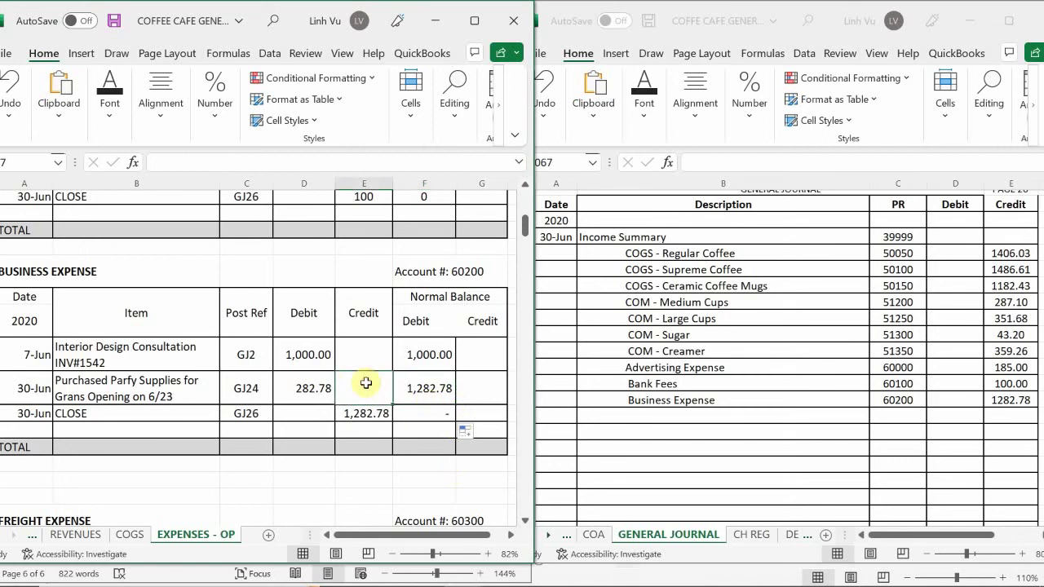
scroll(366, 383, "down", 3)
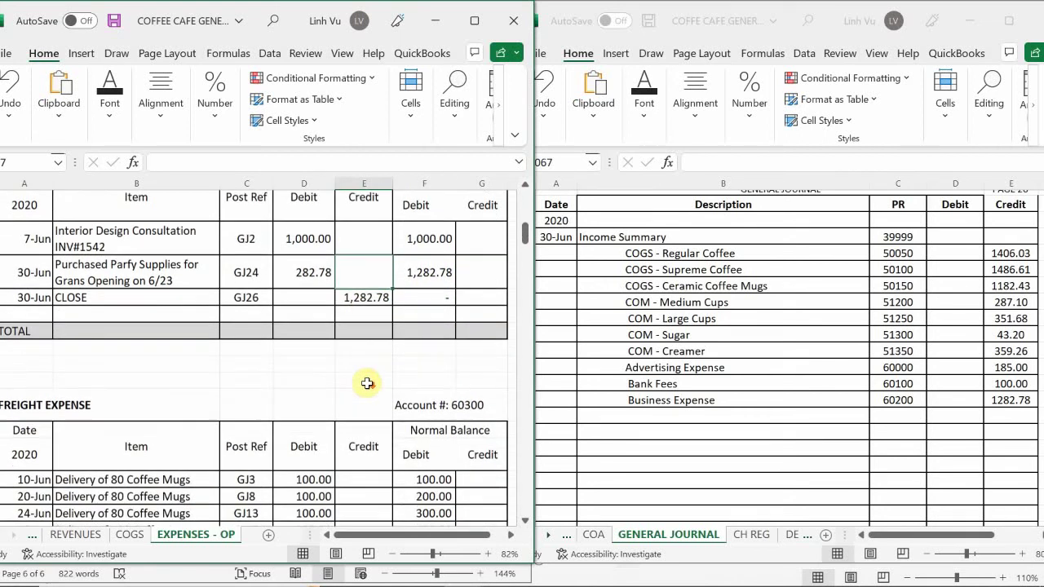
scroll(367, 383, "down", 4)
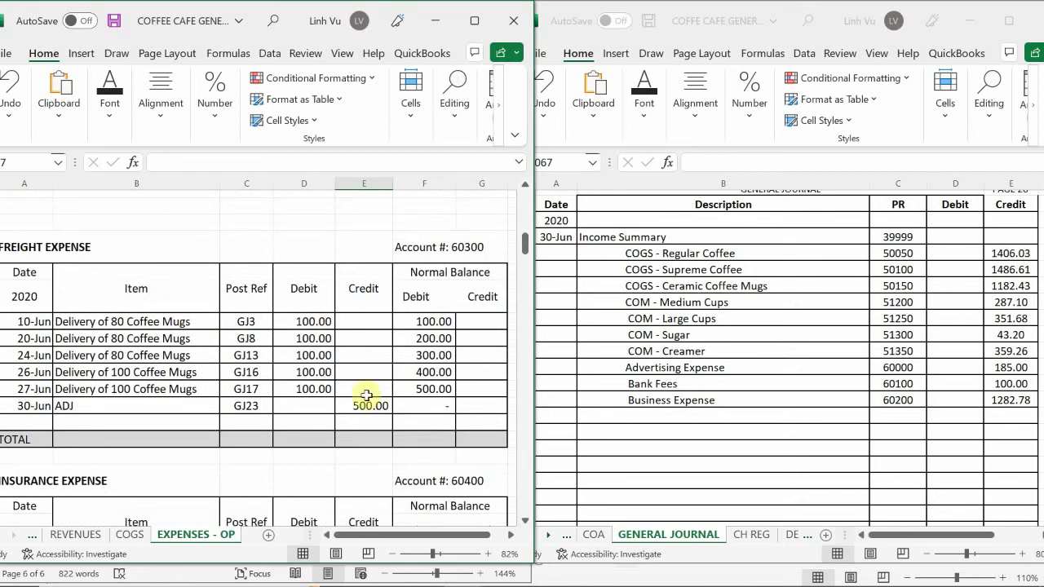
left_click(415, 406)
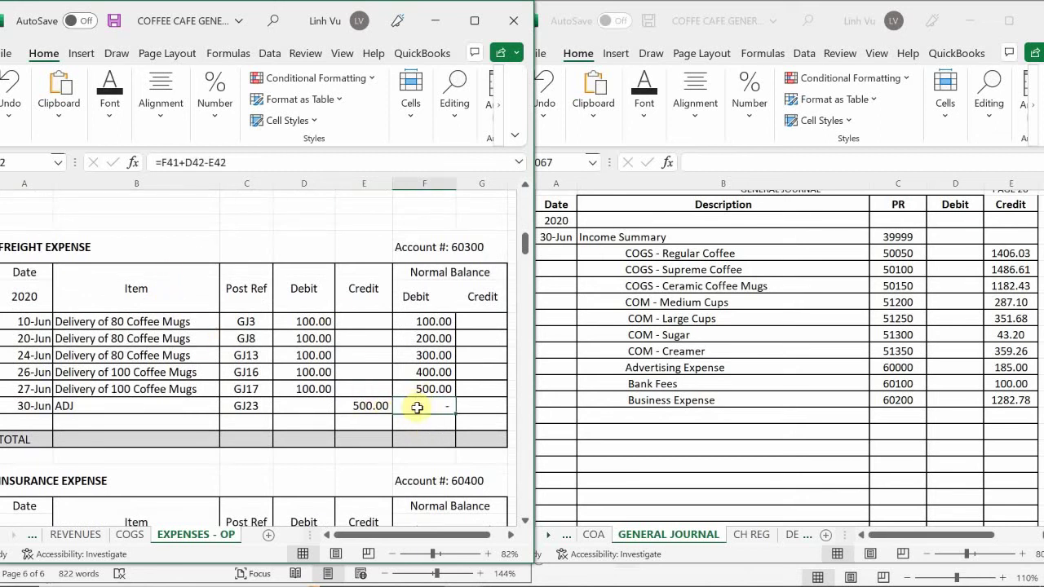
scroll(416, 403, "down", 4)
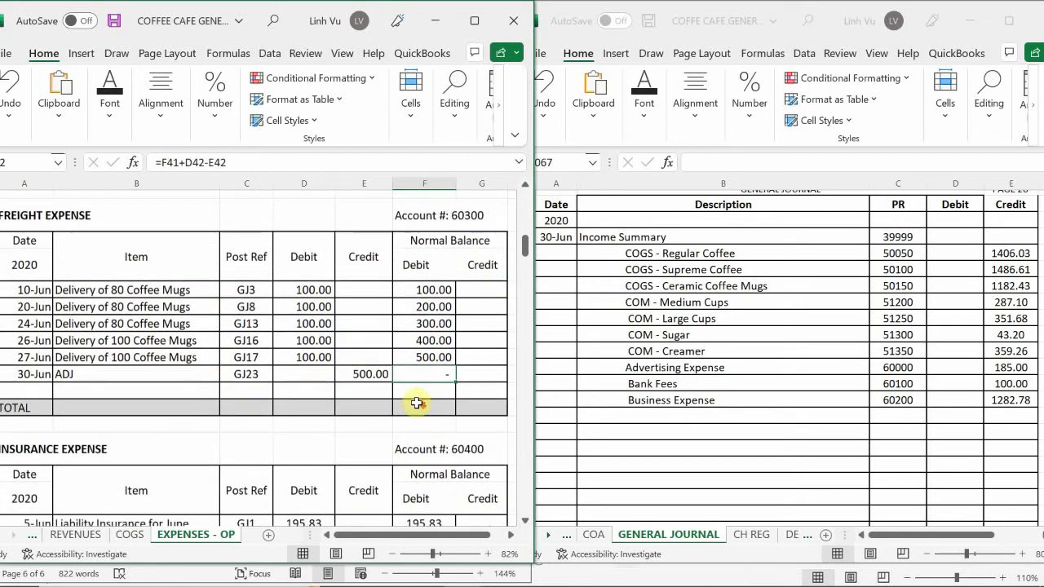
scroll(416, 403, "down", 2)
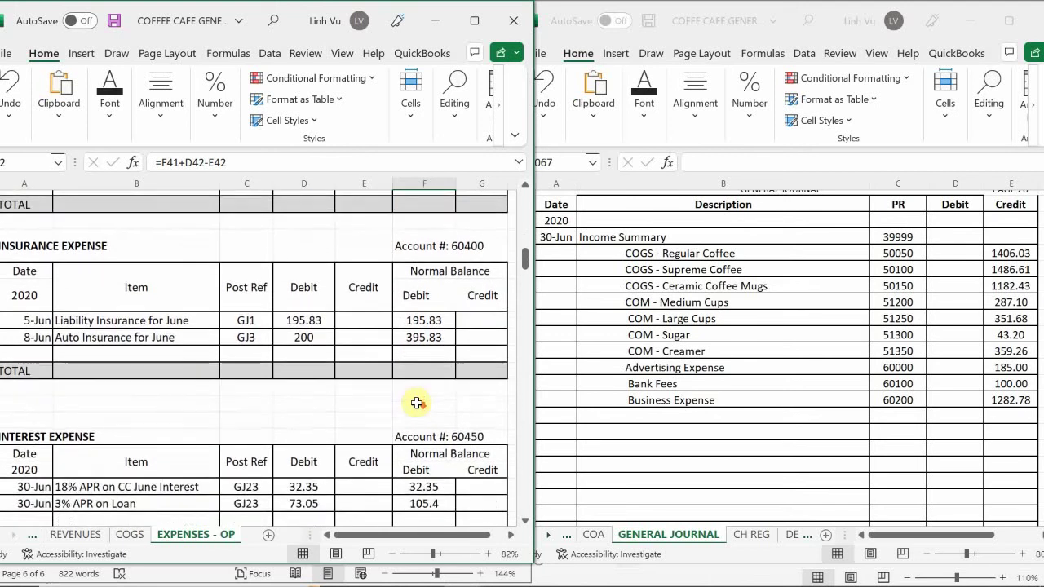
scroll(415, 400, "up", 2)
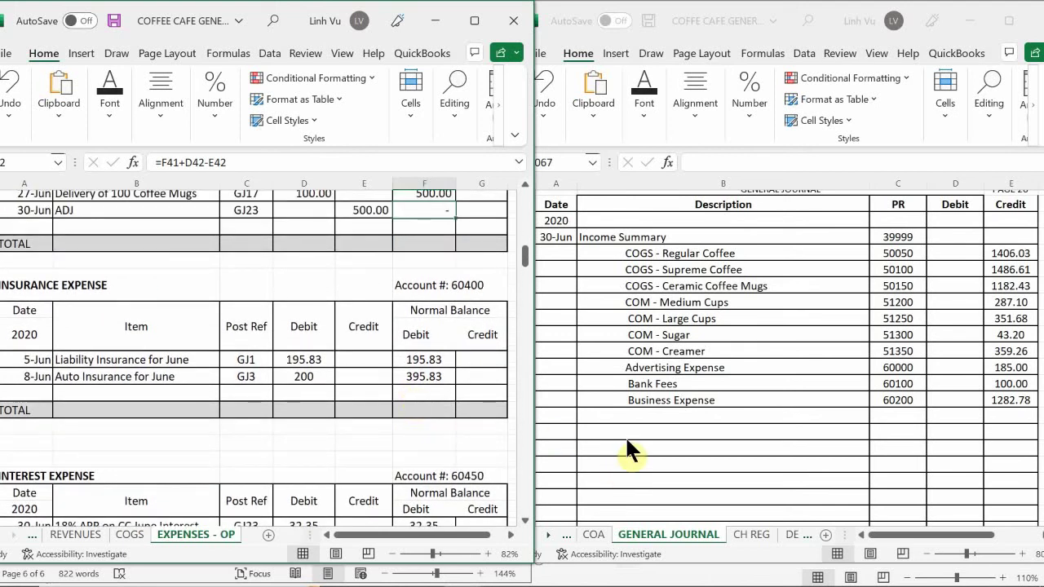
- Add an indented general journal line below Business Expense for Insurance Expense with posting reference 60400
left_click(607, 419)
mouse_move(819, 583)
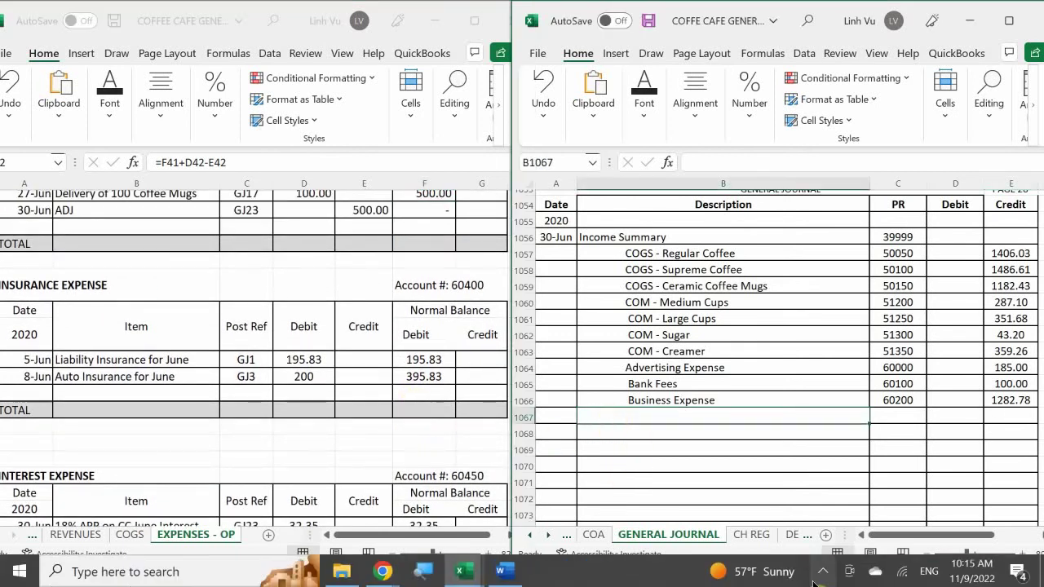
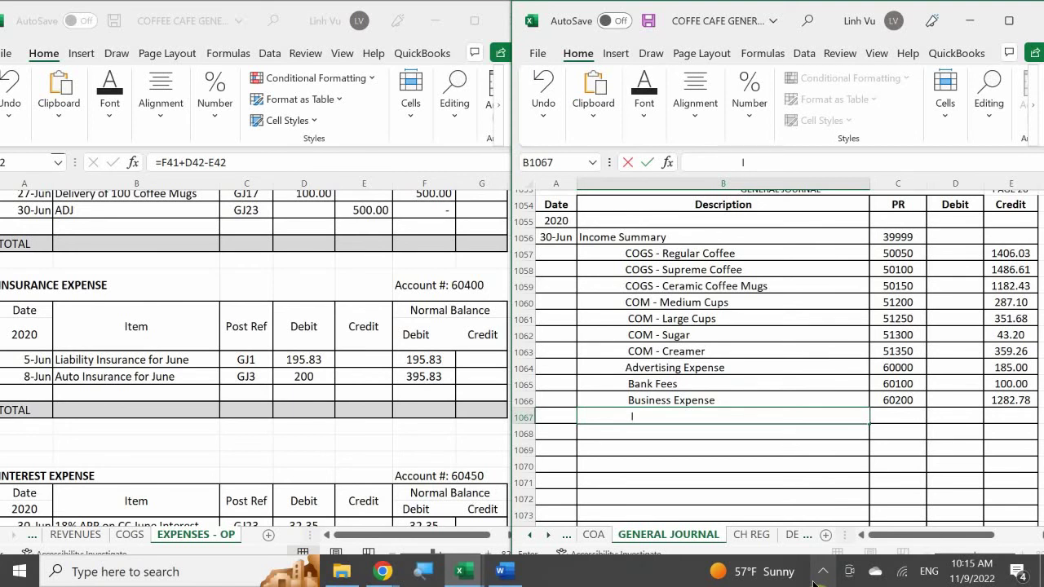
type("surance Expense")
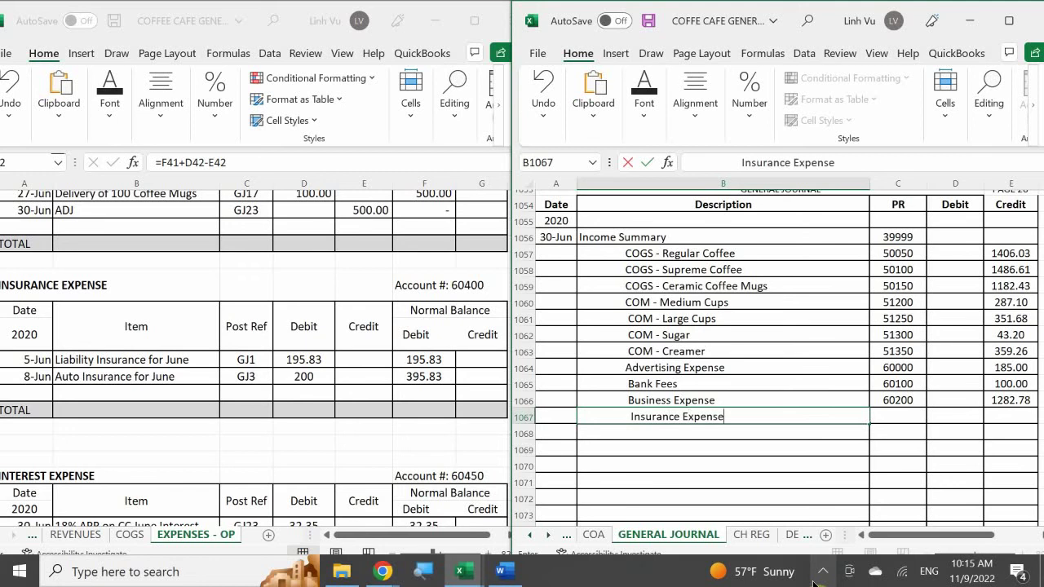
key("Tab")
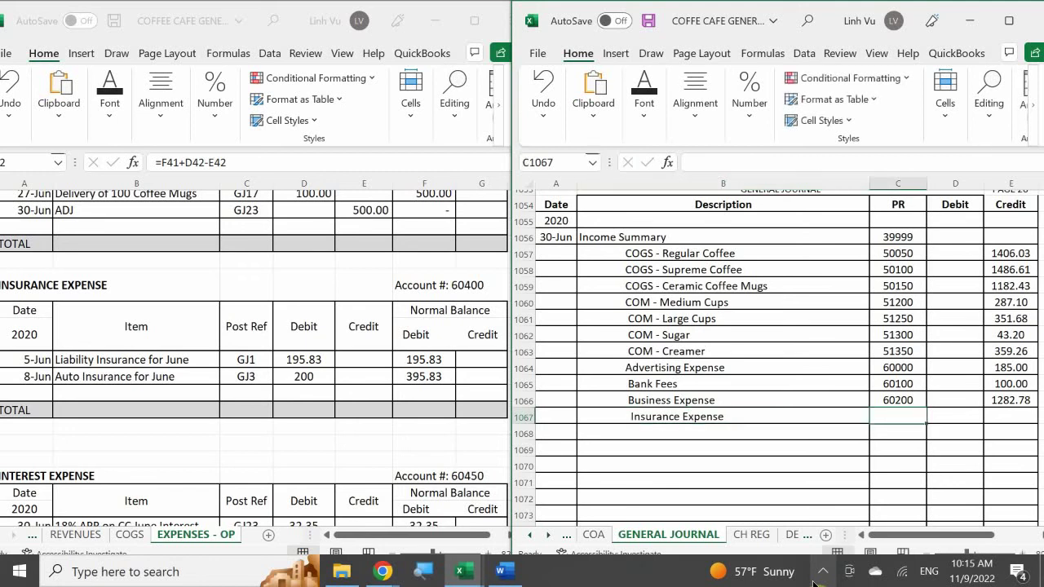
type("60400")
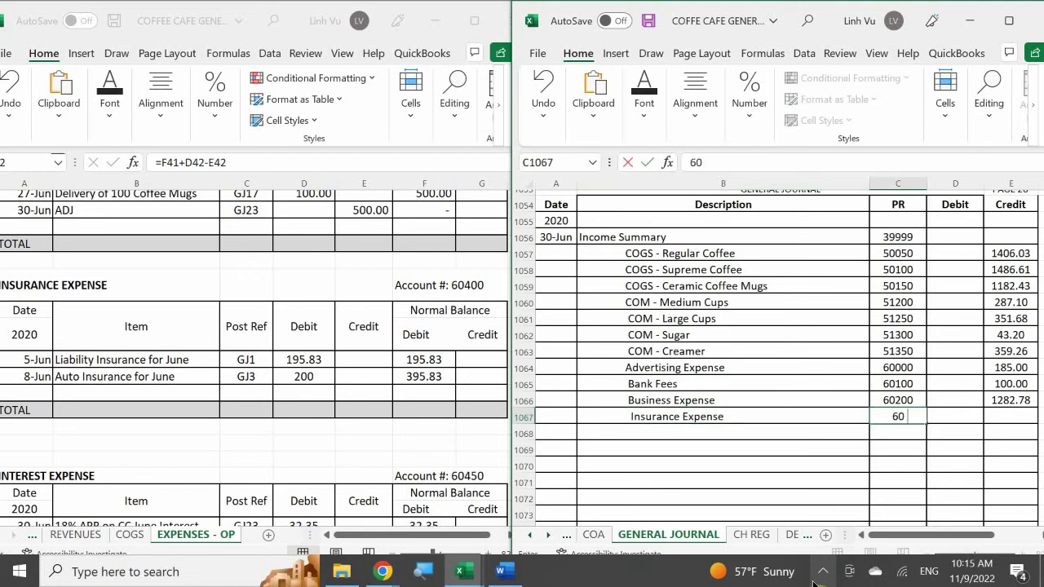
key("Tab")
- Enter a credit of 395.83 for the Insurance Expense line in the general journal
key("Tab")
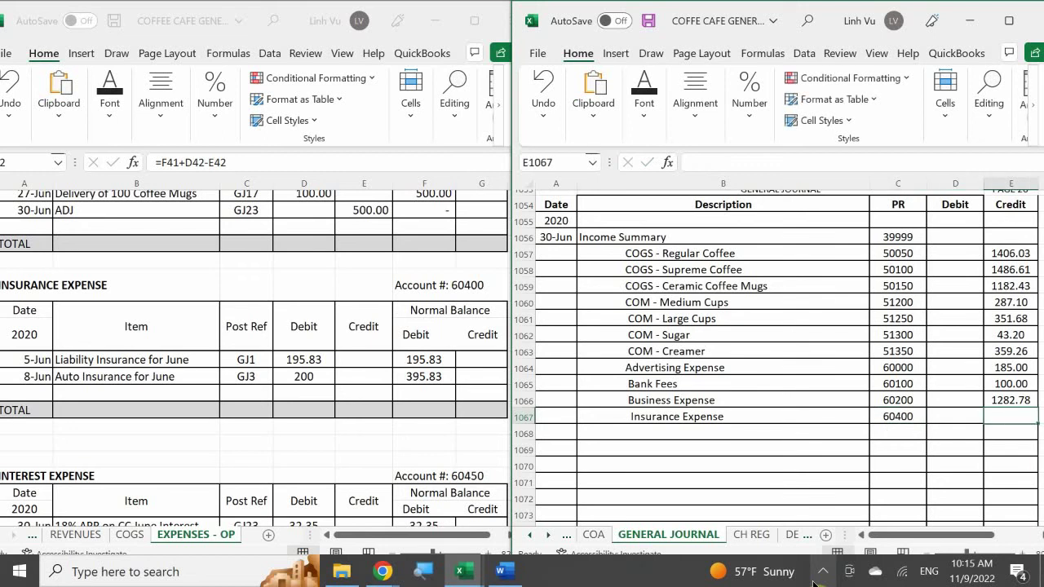
type("3")
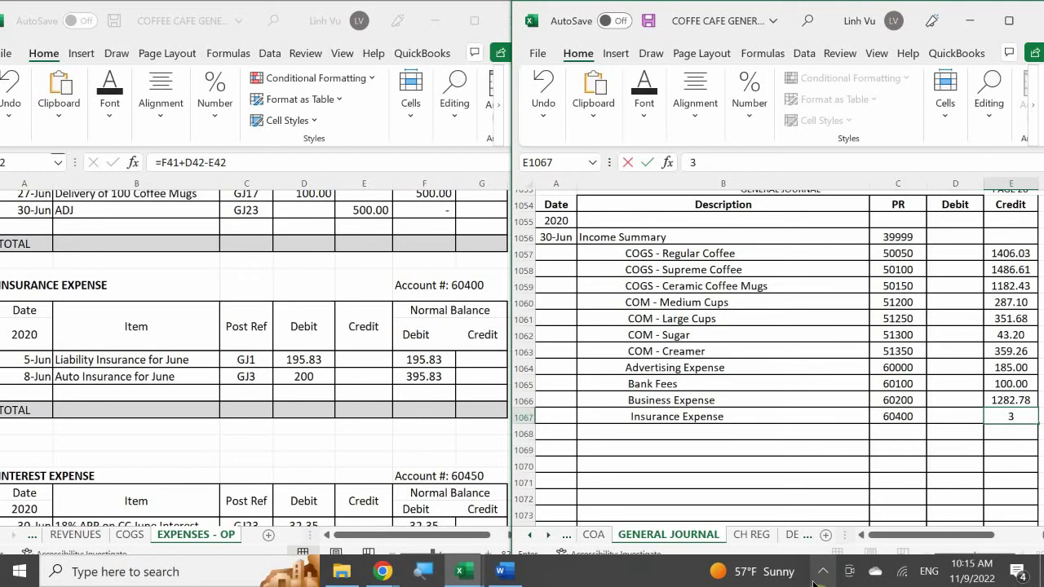
type("95.83")
key("Return")
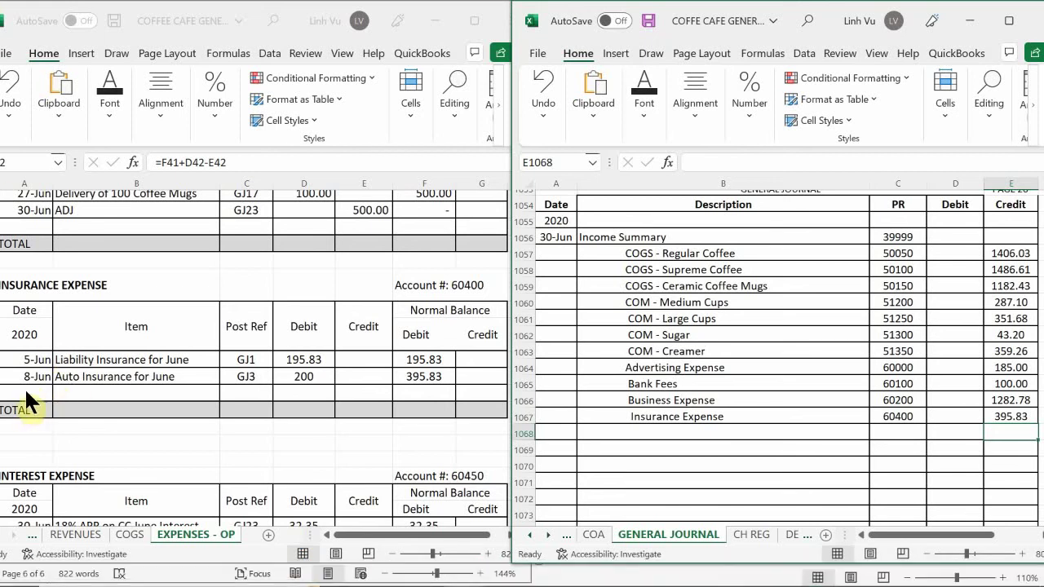
left_click(23, 389)
type("6/30")
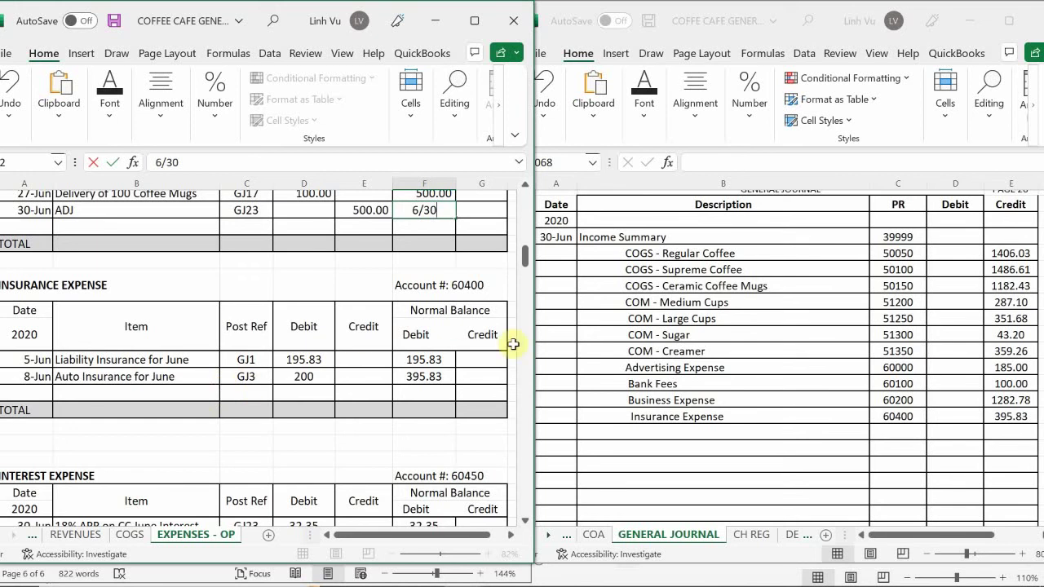
left_click(654, 440)
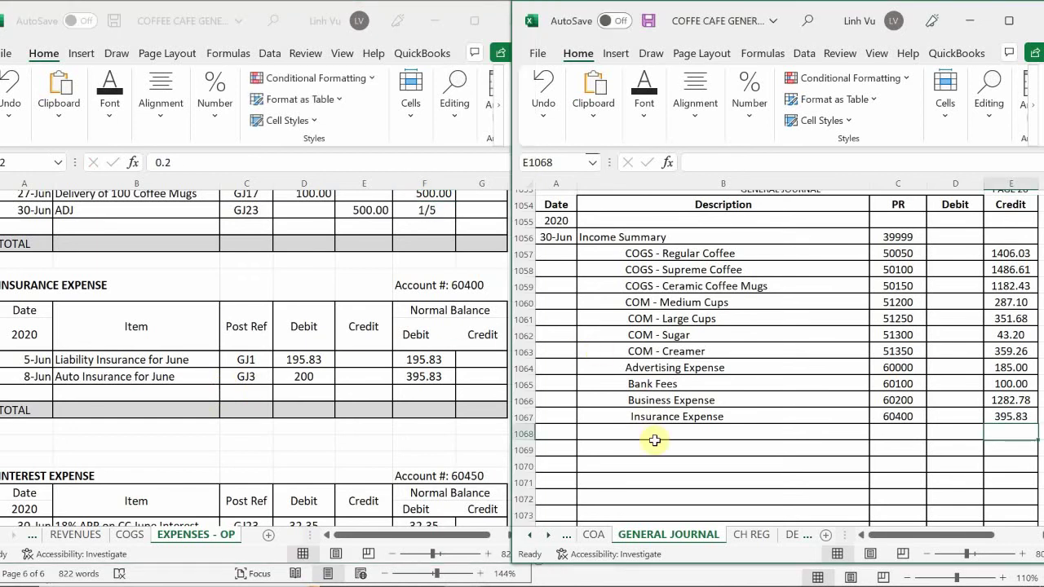
key("ctrl+z")
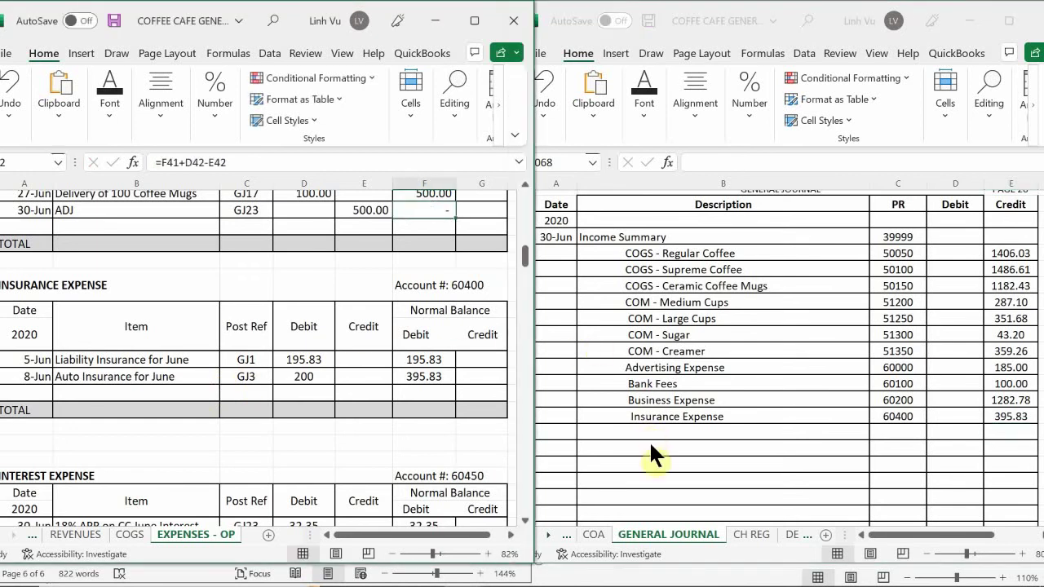
left_click(694, 419)
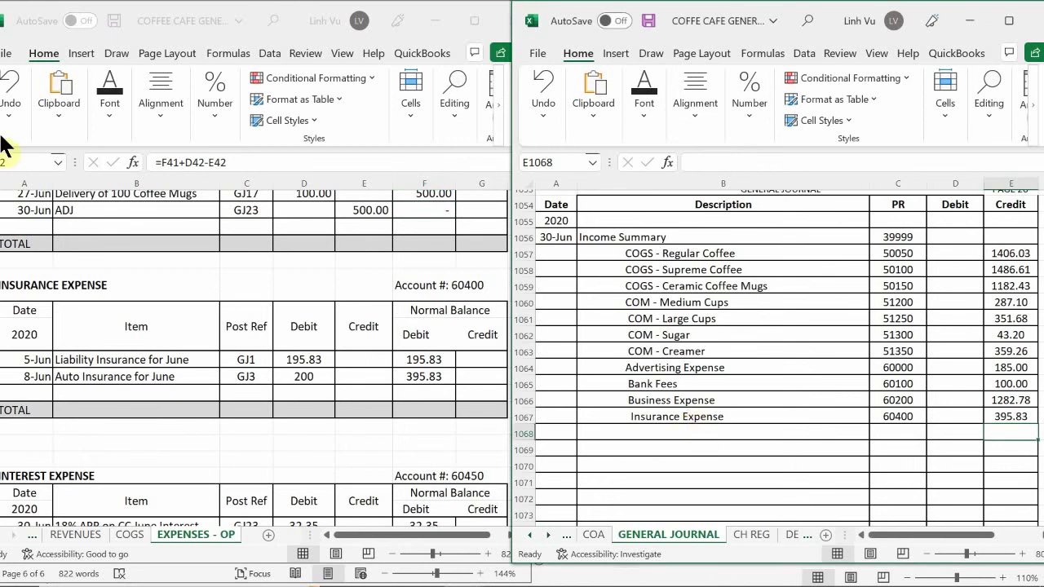
- Add a CLOSE row dated 6/30 with post reference GJ26 to the Insurance Expense ledger
left_click(38, 394)
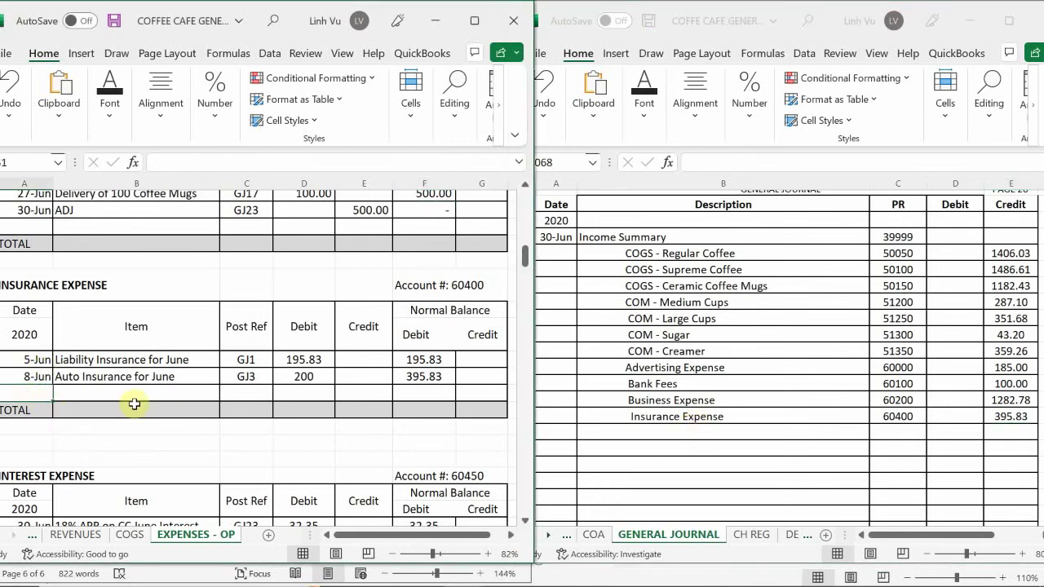
type("6/30")
key("Tab")
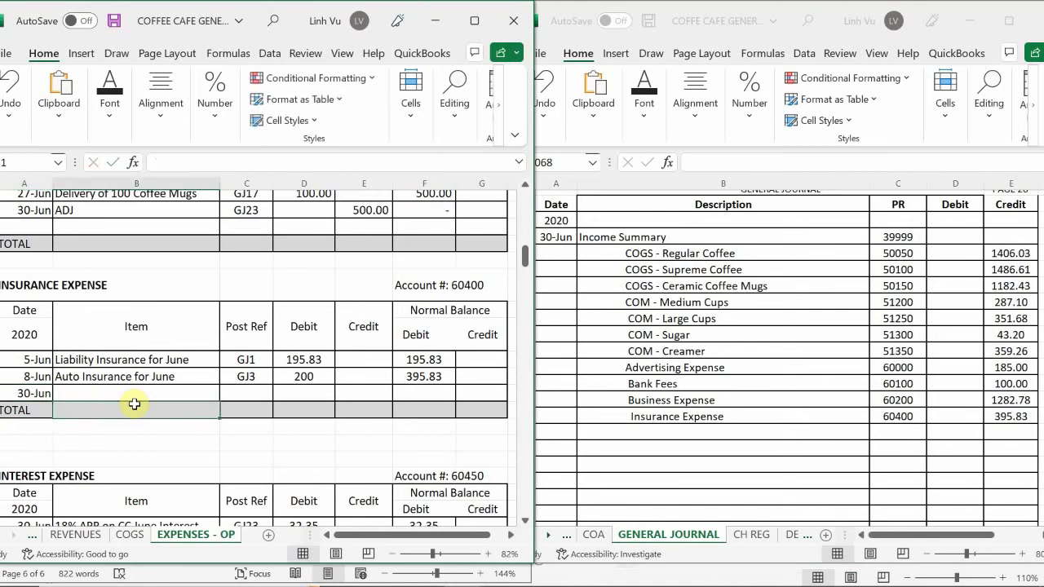
type("CLO")
key("BackSpace")
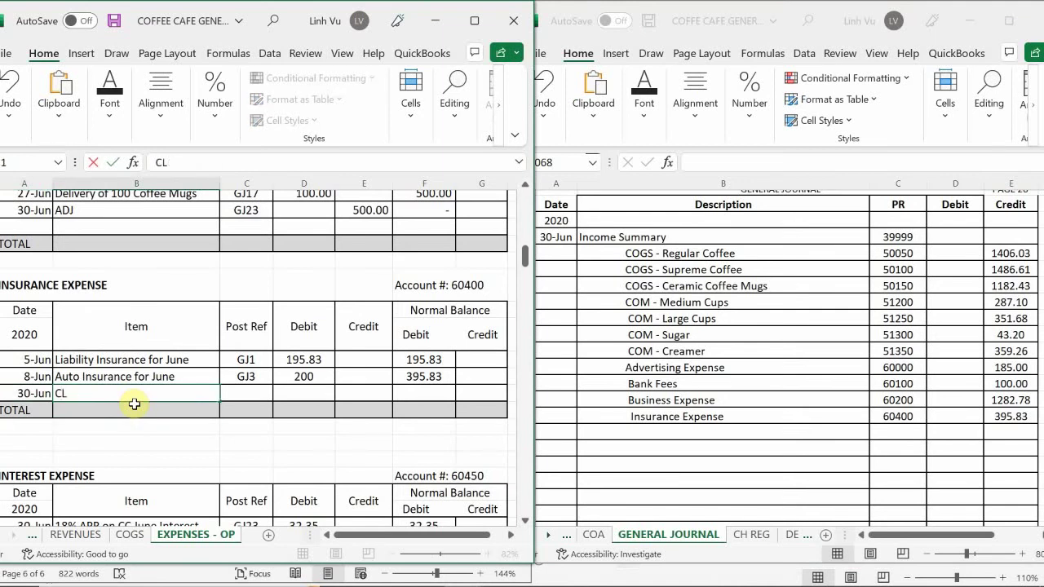
type("OSE")
key("Tab")
type("GJ")
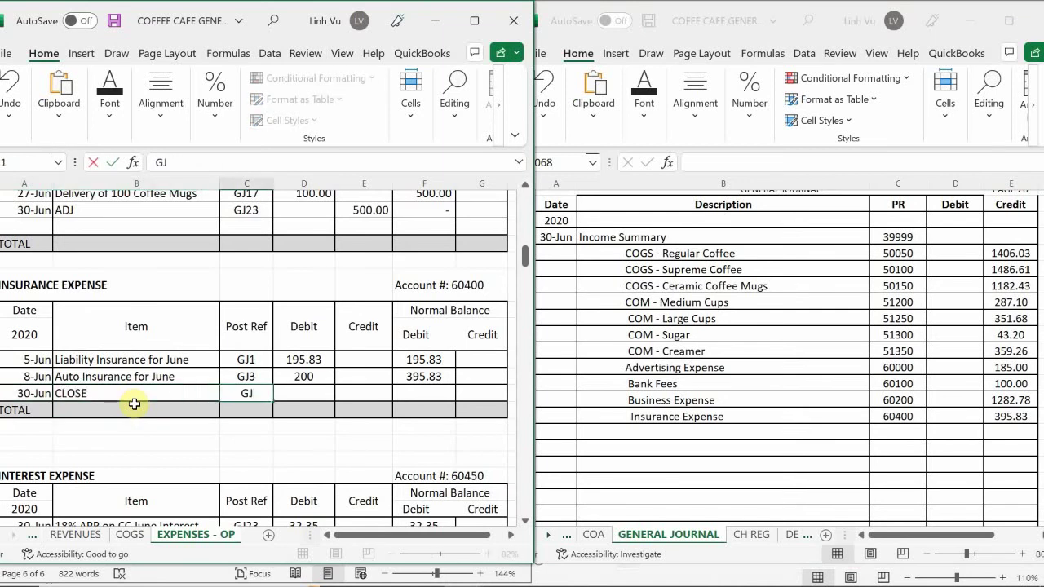
type("26")
key("Tab")
- Credit 395.83 in the Insurance Expense CLOSE row and fill the debit balance formula down from the row above
key("Tab")
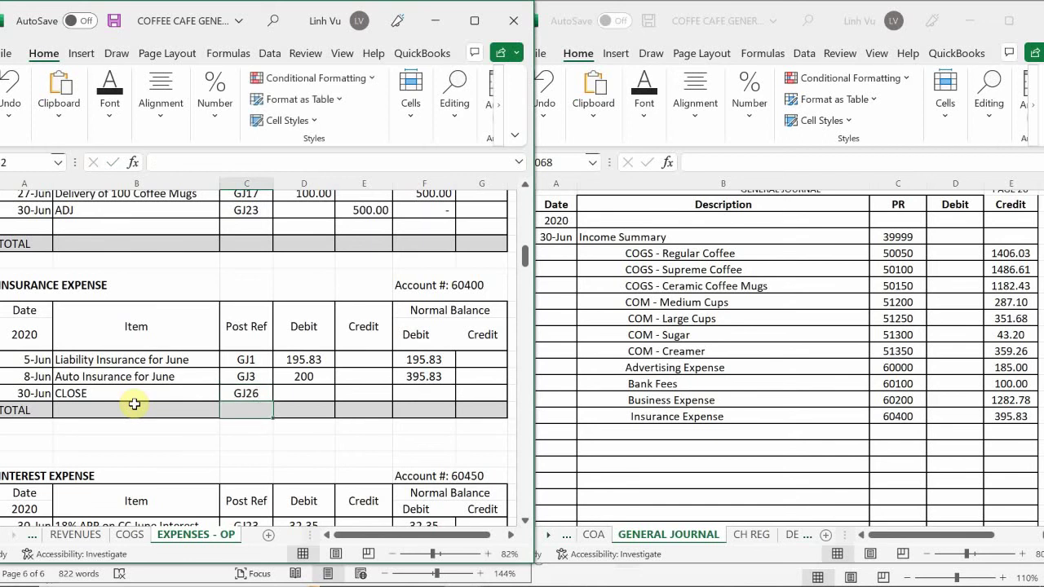
type("395.83")
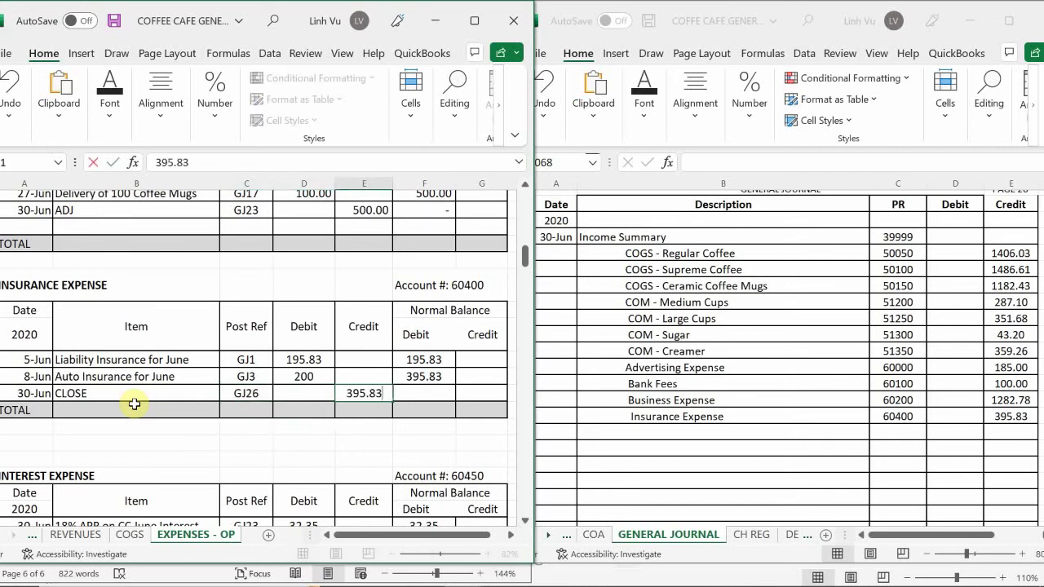
key("Return")
key("Up")
key("Right")
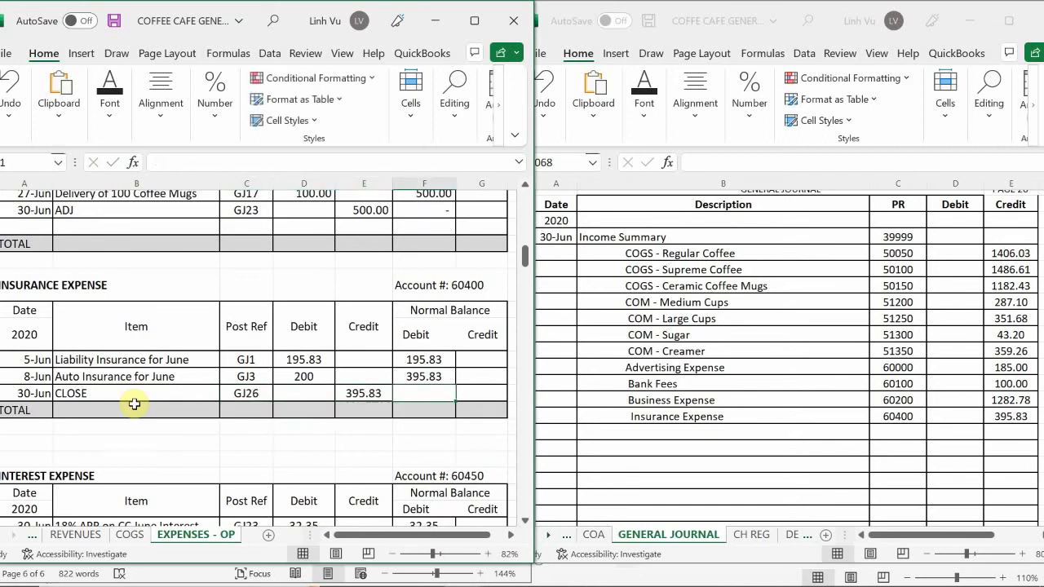
left_click(438, 373)
left_click_drag(455, 384, 459, 397)
- Add an indented general journal line below Insurance Expense for Interest Expense with posting reference 60450
scroll(470, 378, "down", 3)
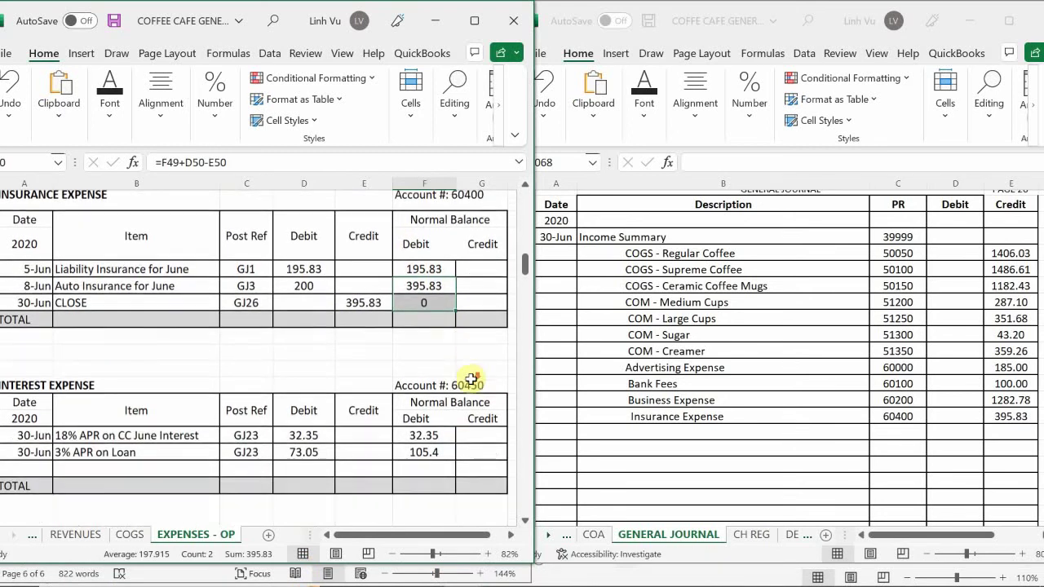
scroll(470, 378, "down", 1)
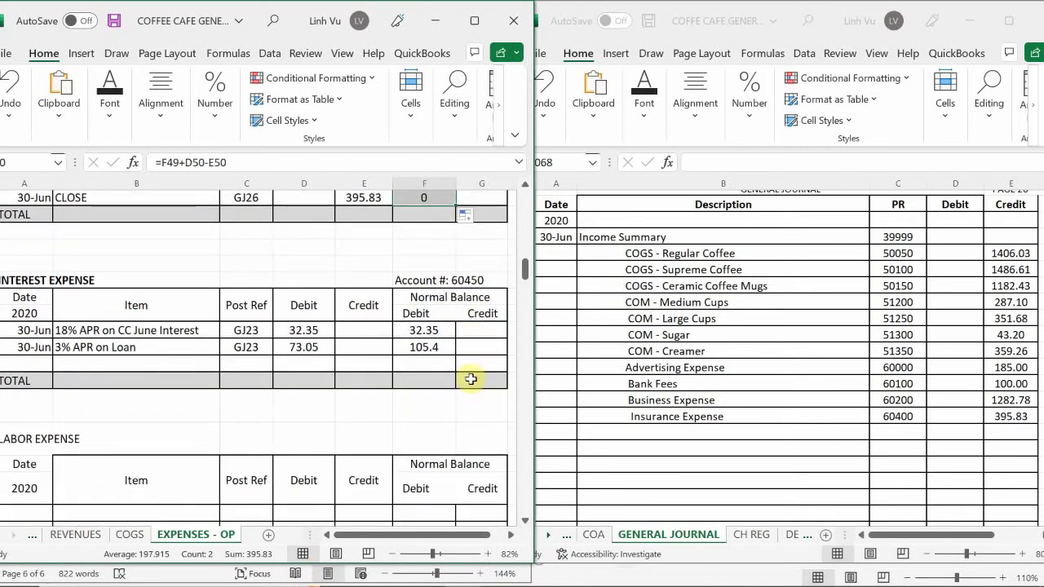
scroll(471, 378, "up", 1)
left_click(628, 433)
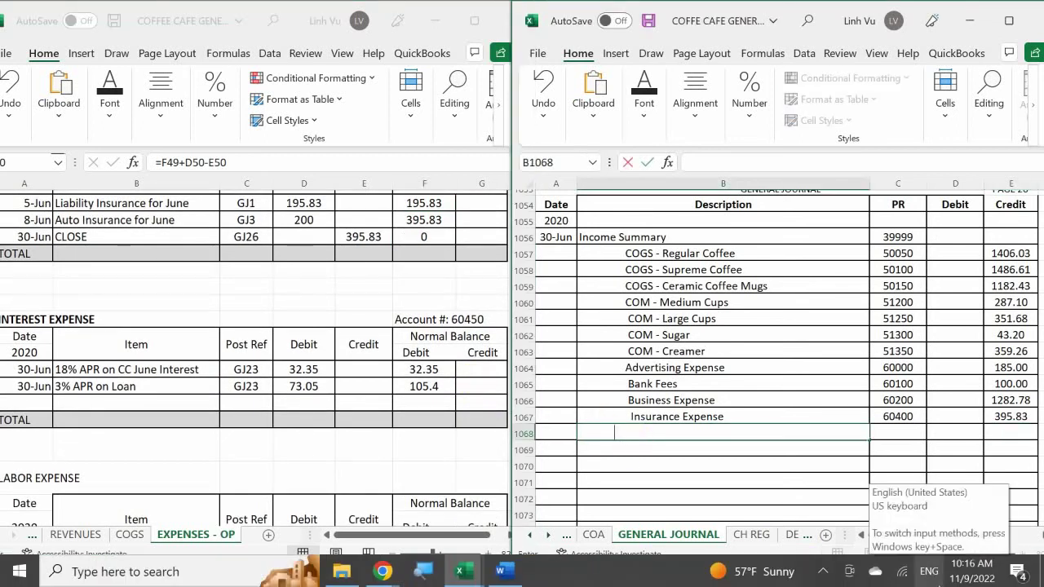
type("Interest Expense")
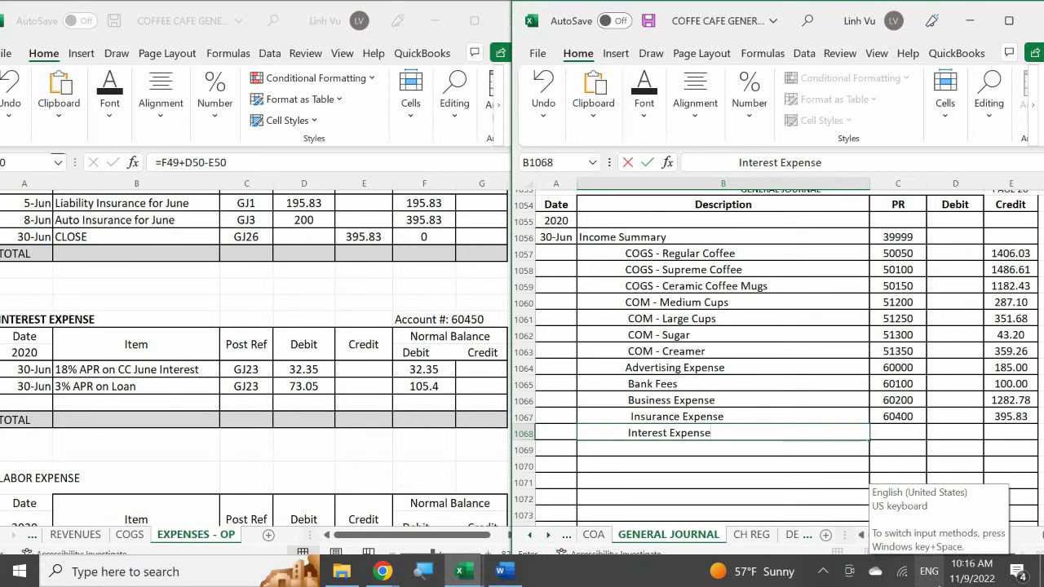
key("Tab")
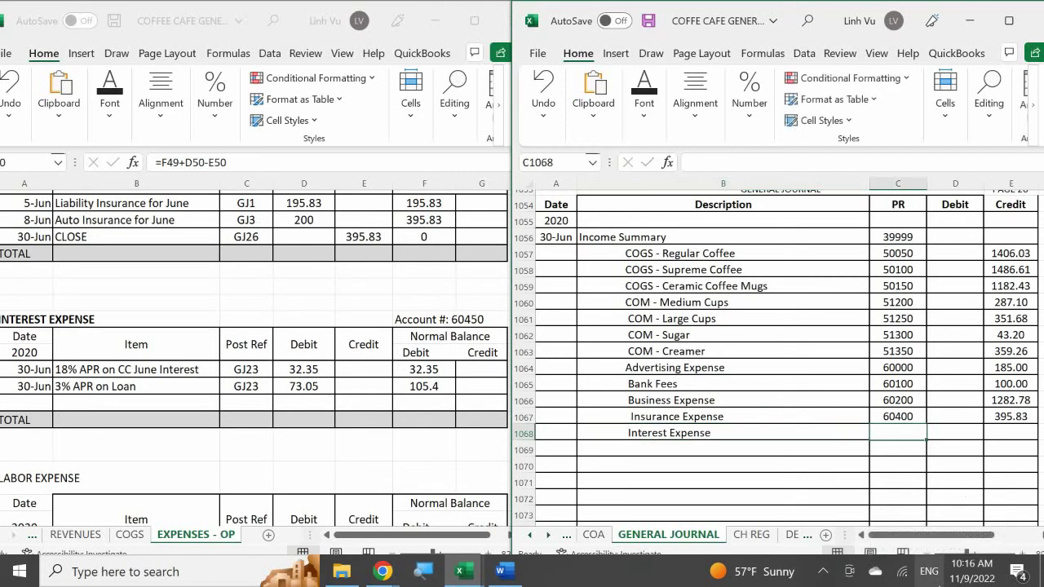
type("60450")
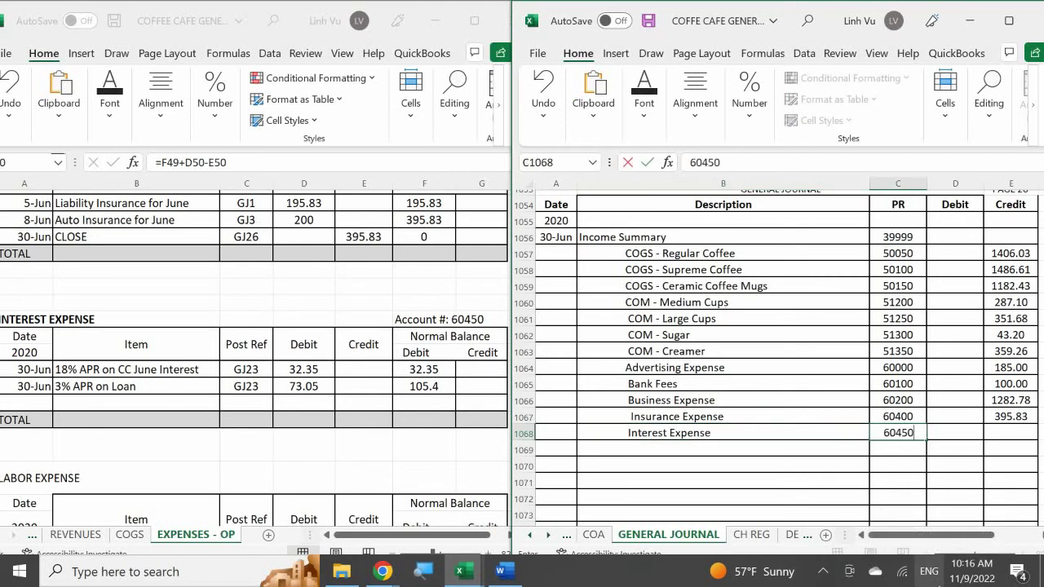
key("Return")
- Enter a credit of 105.40 for the Interest Expense line in the general journal
key("Up")
key("Right")
key("Right")
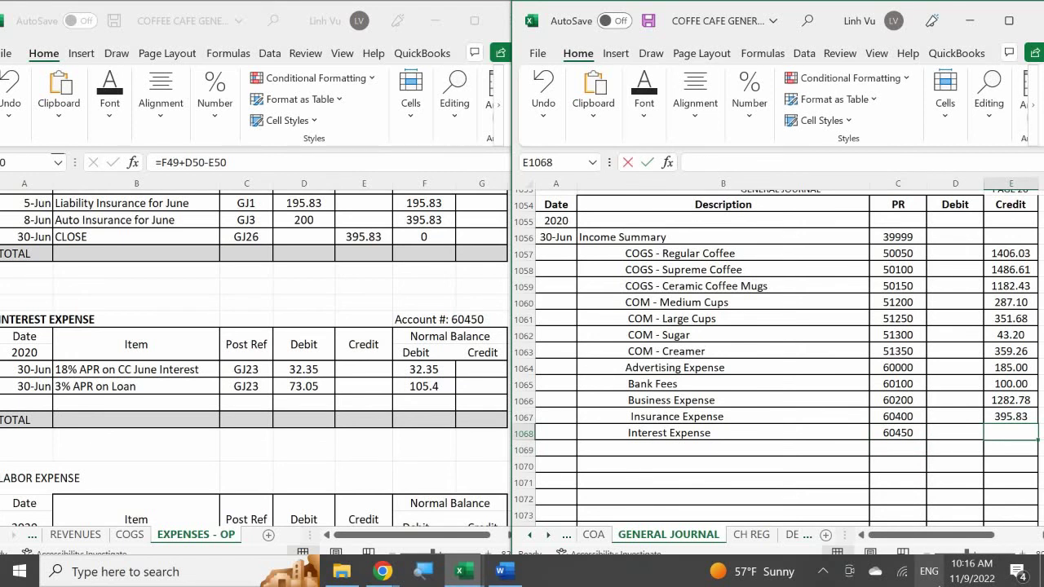
type("105.40")
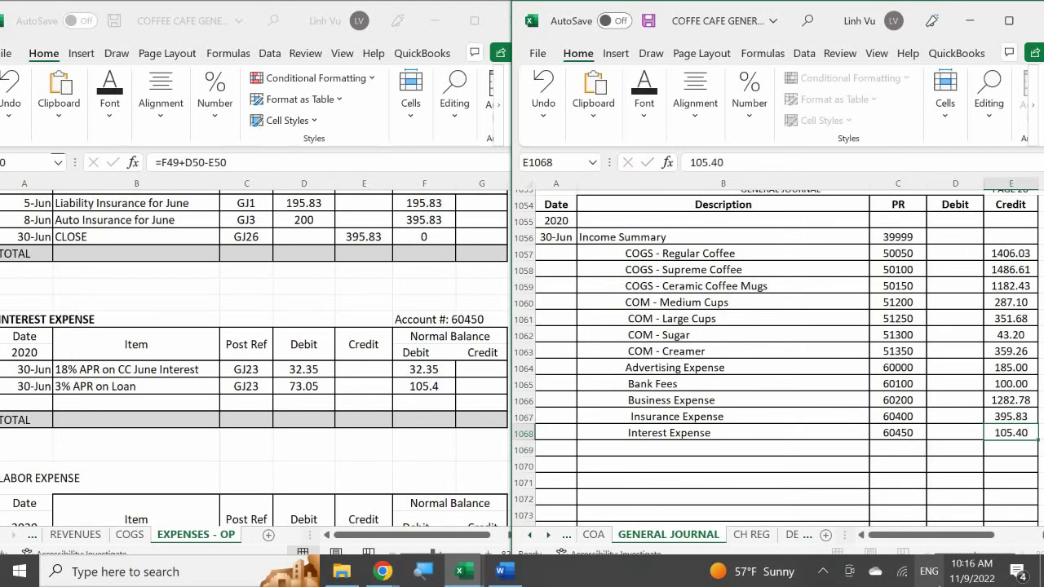
key("Return")
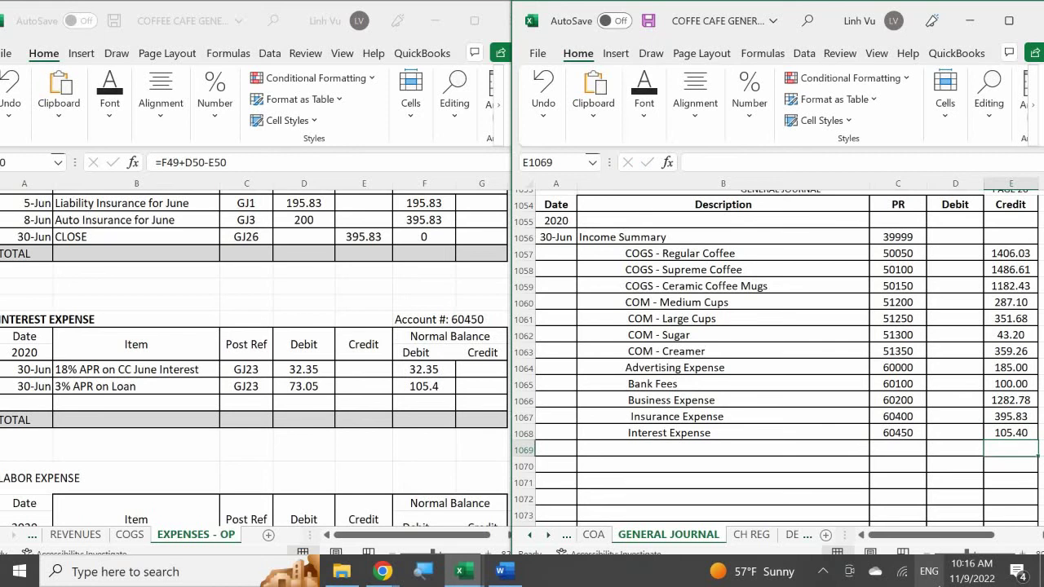
- Add a CLOSE row dated 6/30 with post reference GJ26 to the Interest Expense ledger
left_click(34, 403)
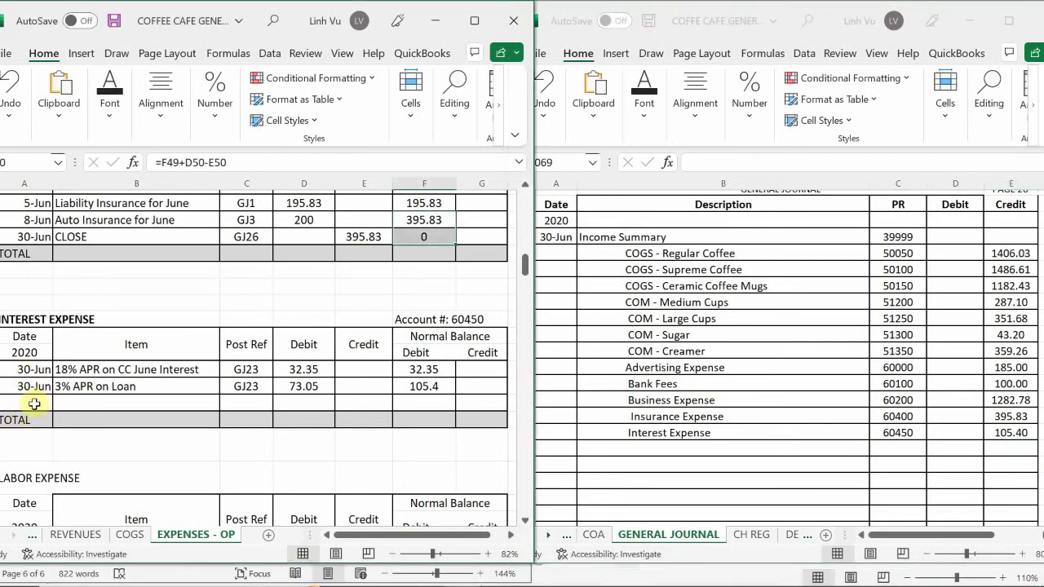
type("6/30")
key("Return")
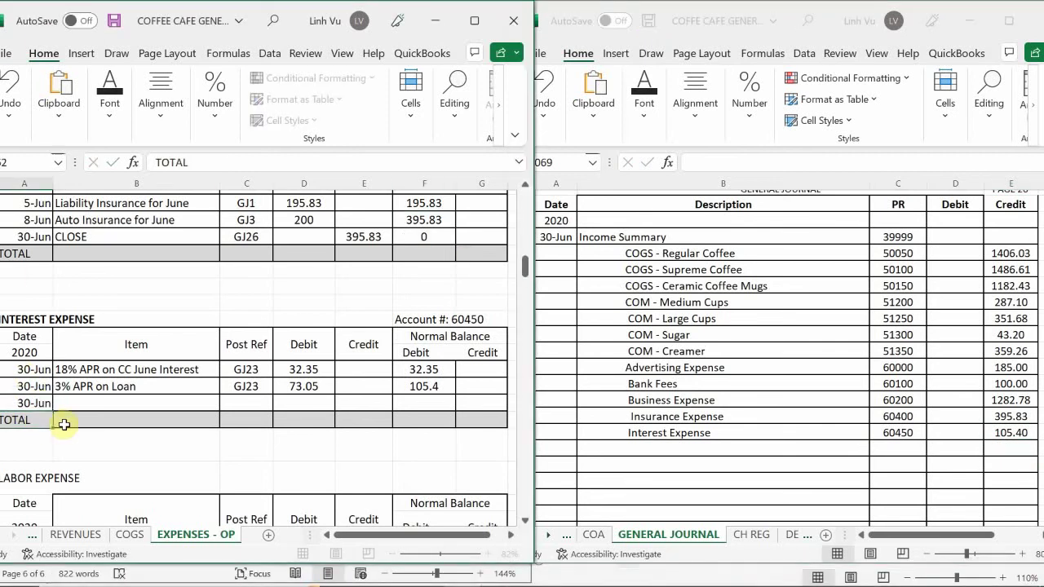
key("Up")
key("Right")
type("CLOSE")
key("Tab")
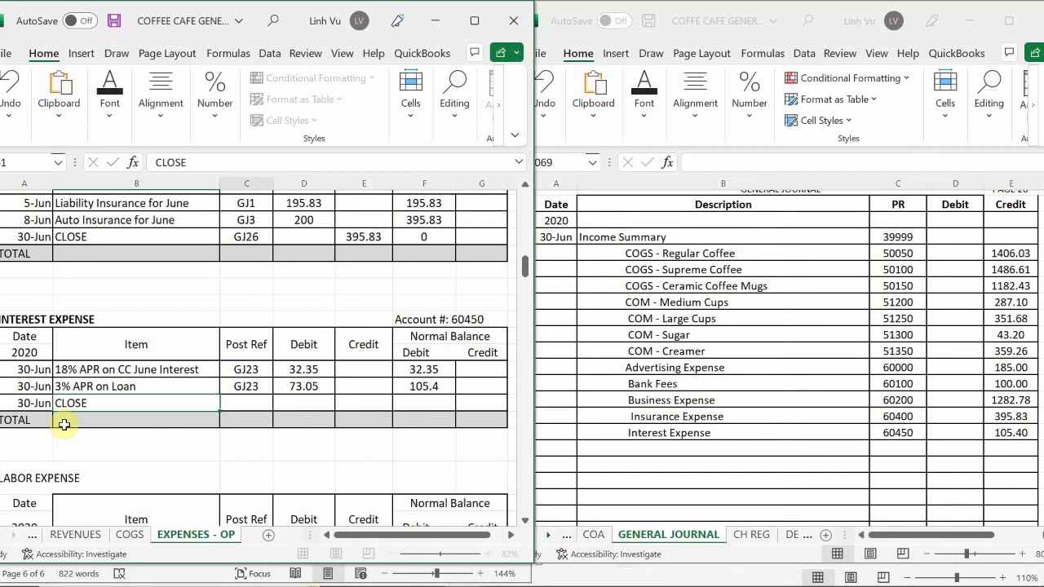
type("GJ26")
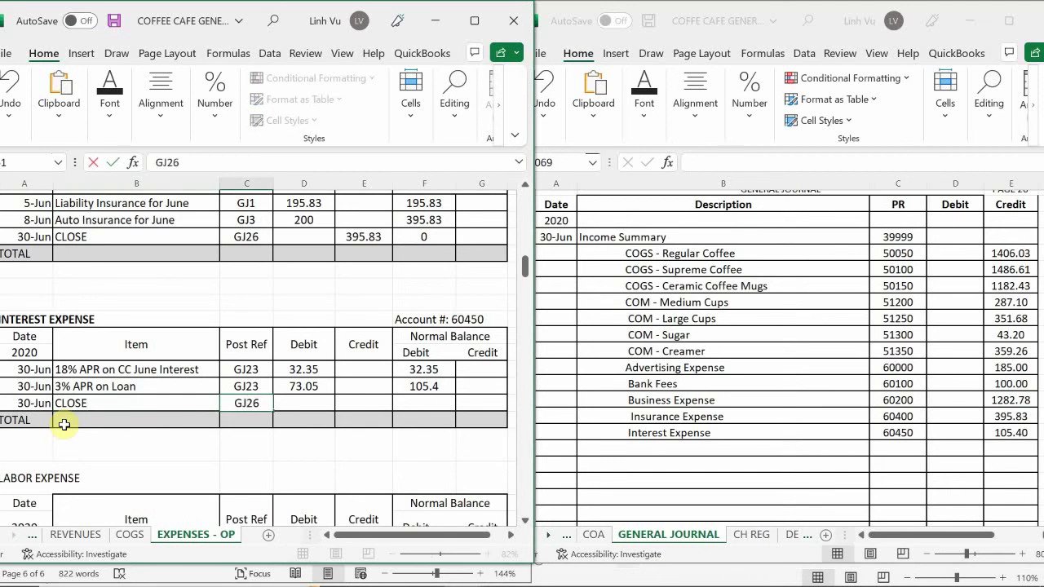
- Credit 105.4 in the Interest Expense CLOSE row and fill the debit balance formula down from the row above
key("Tab")
key("Tab")
type("105.4")
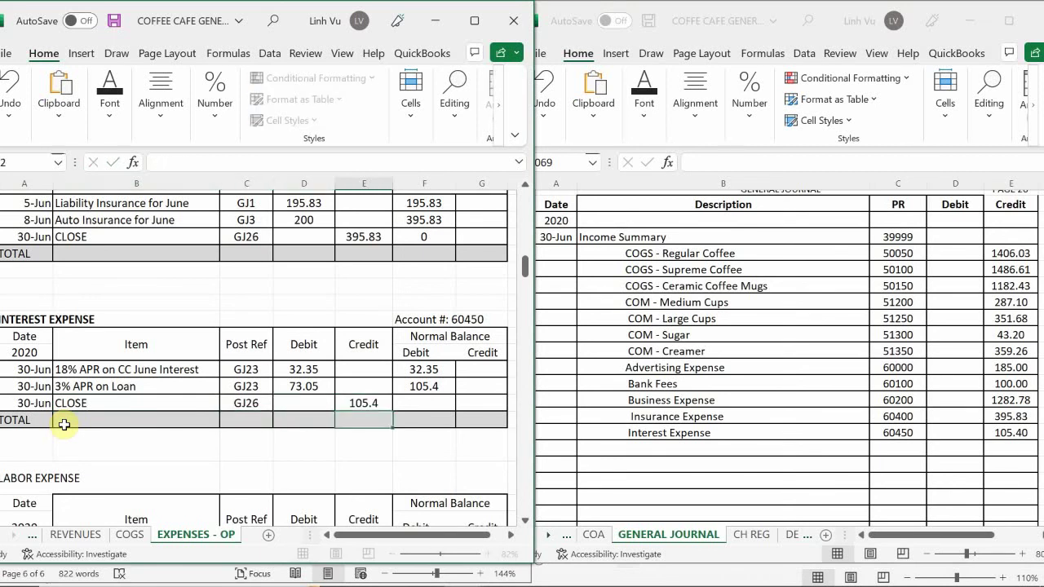
key("Return")
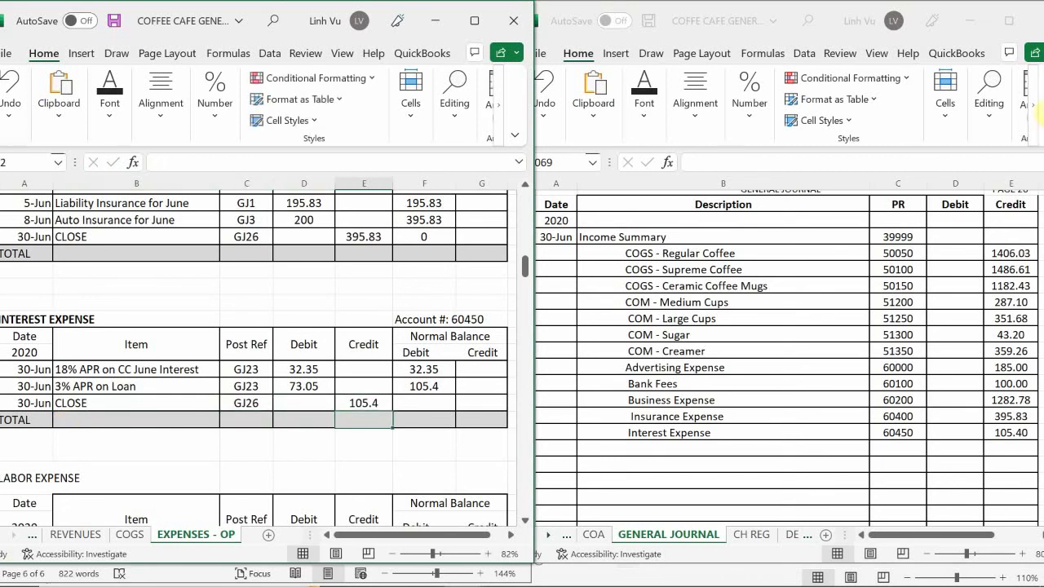
left_click(432, 390)
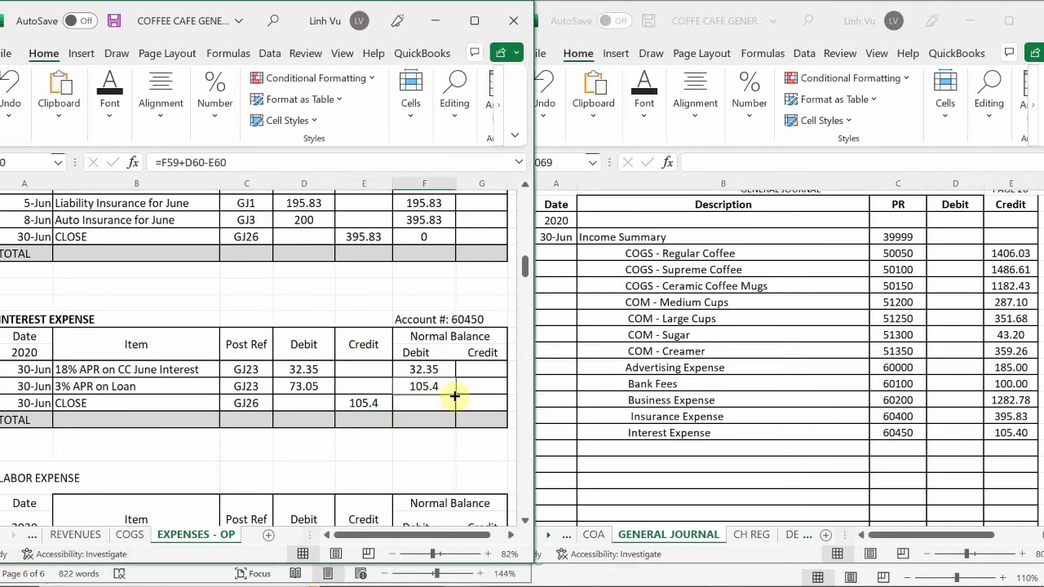
left_click_drag(456, 396, 456, 419)
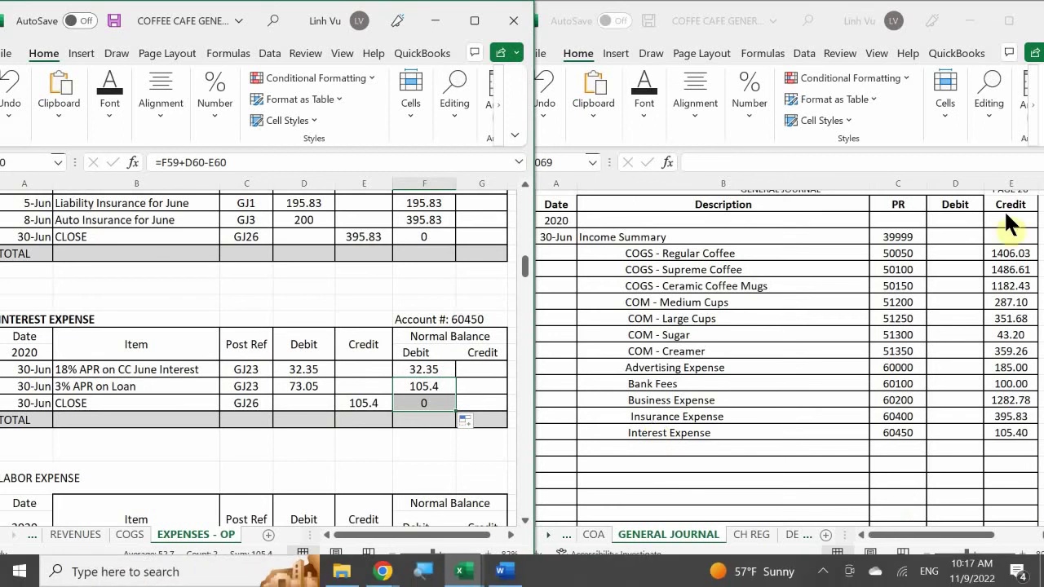
- Add an indented general journal line below Interest Expense for Subcontractor Expense with posting reference 60510
left_click(245, 360)
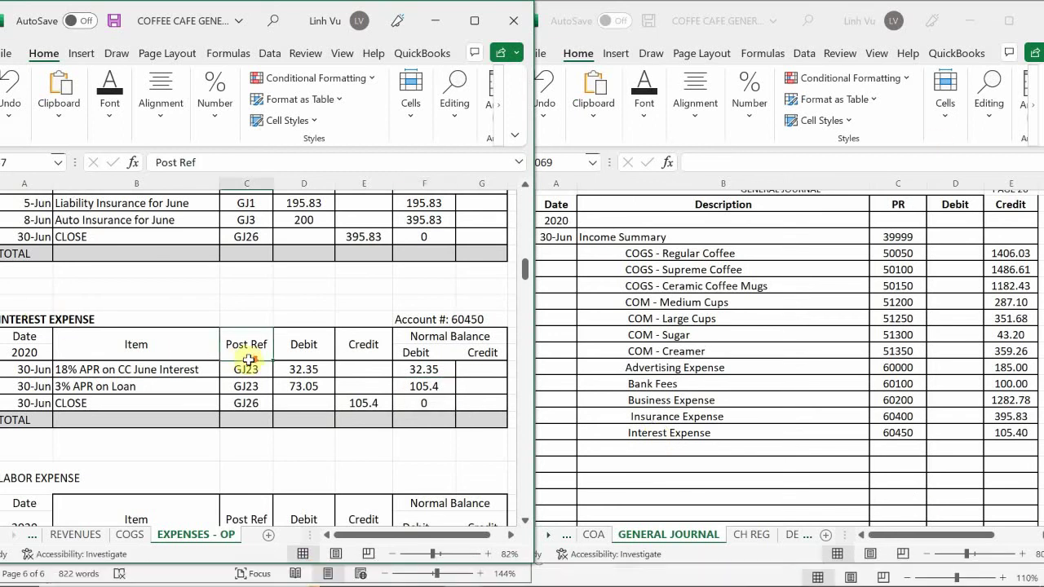
scroll(247, 361, "down", 3)
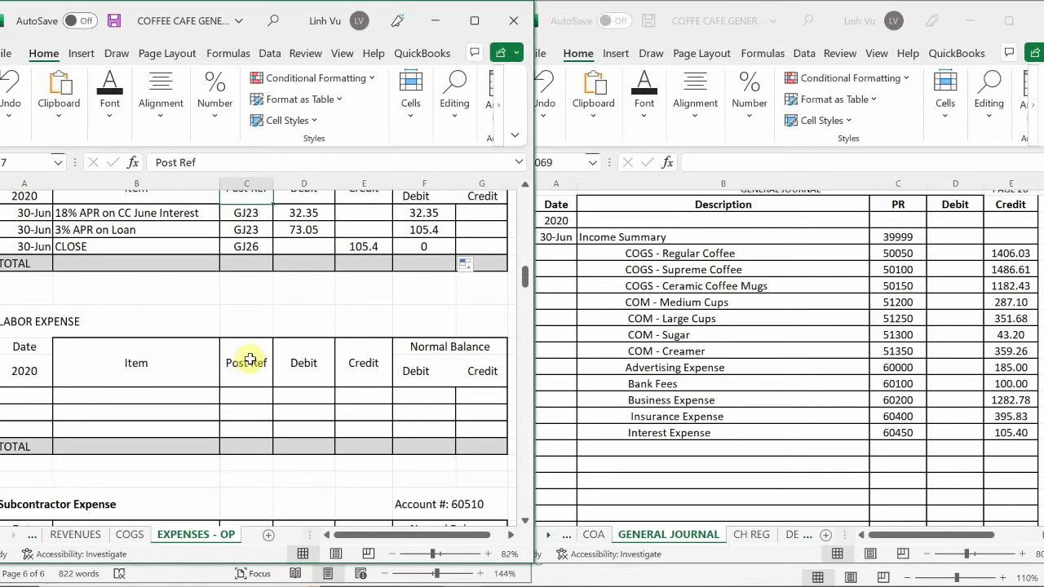
scroll(250, 359, "down", 5)
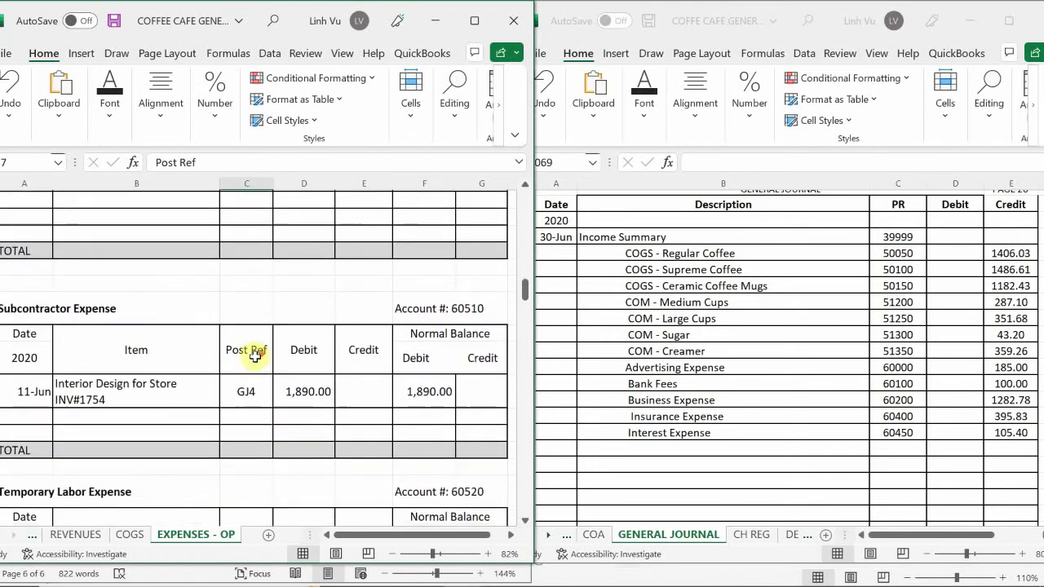
scroll(256, 356, "down", 1)
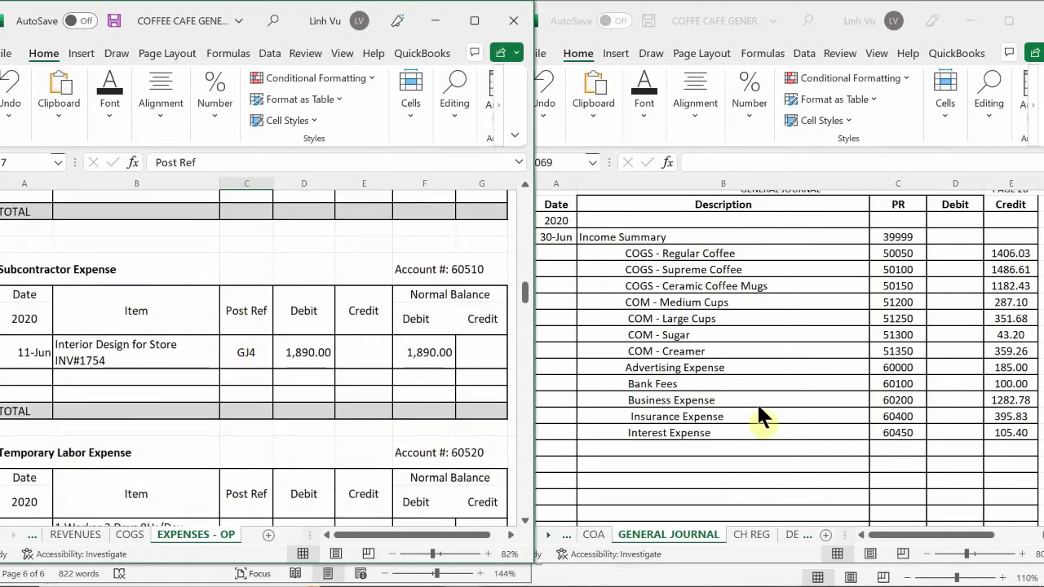
left_click(644, 449)
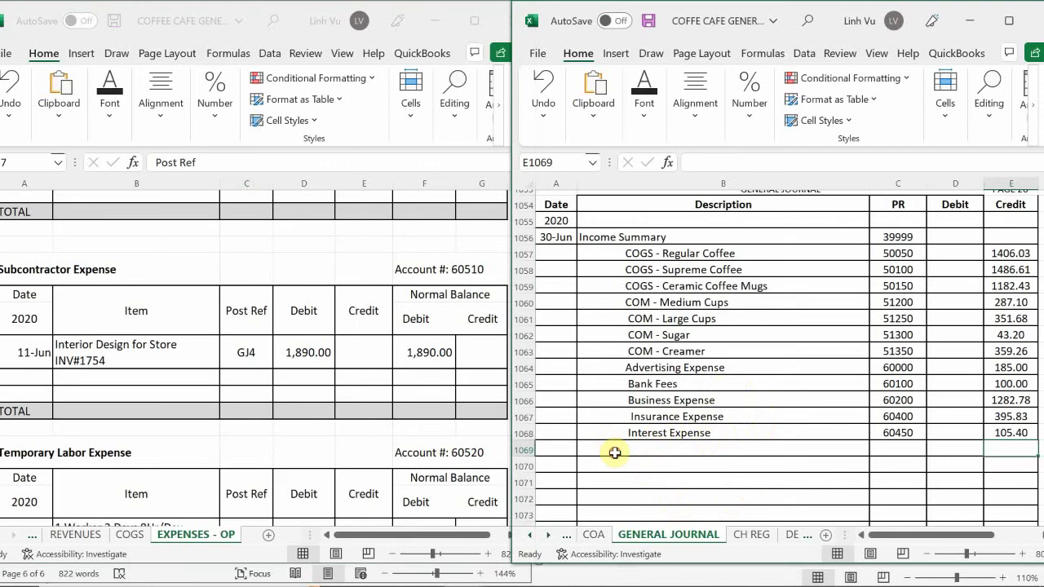
left_click(615, 452)
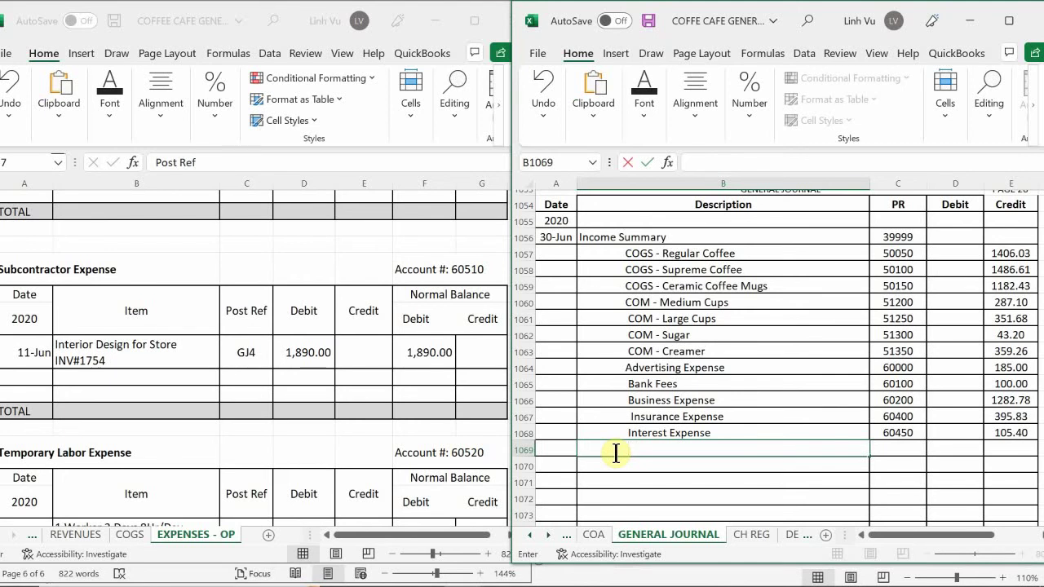
type("Subcontrac")
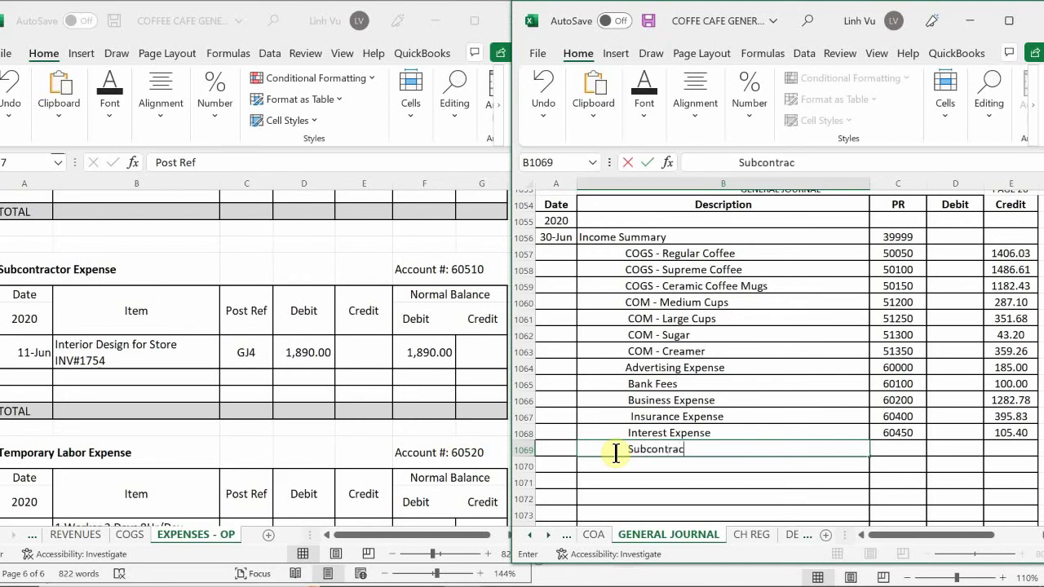
type("tor Expense")
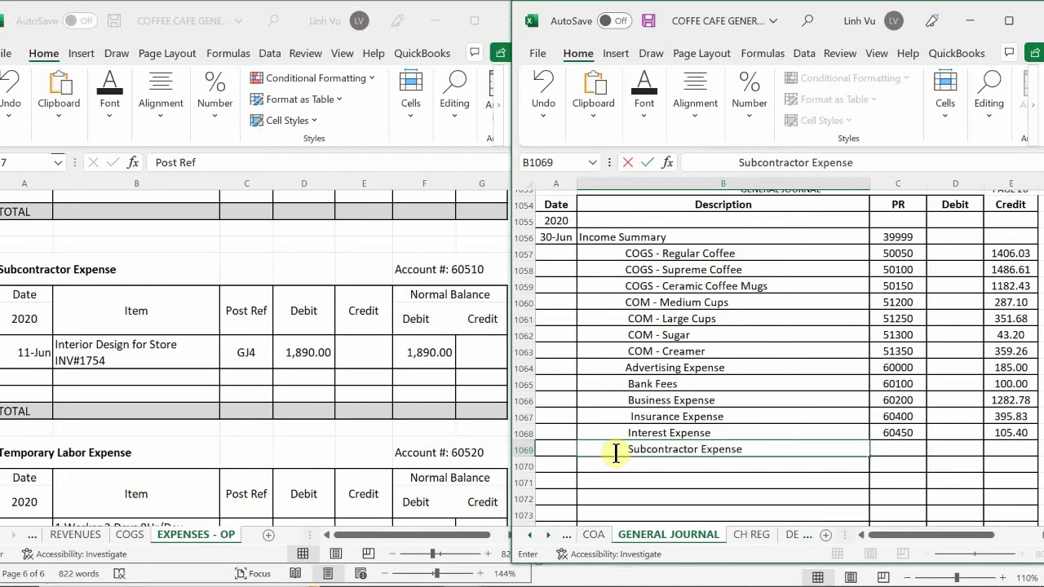
key("Tab")
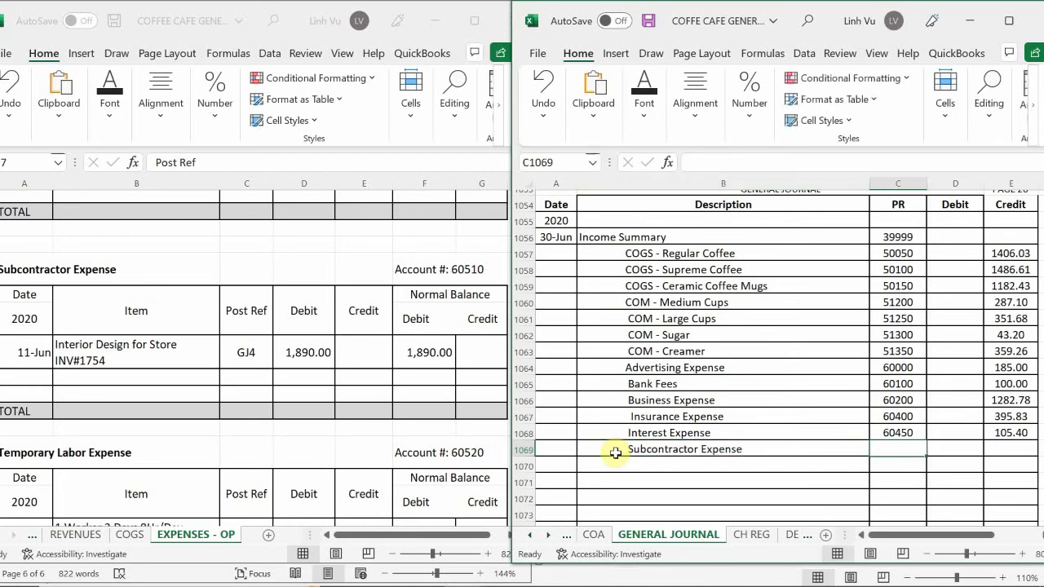
type("60510")
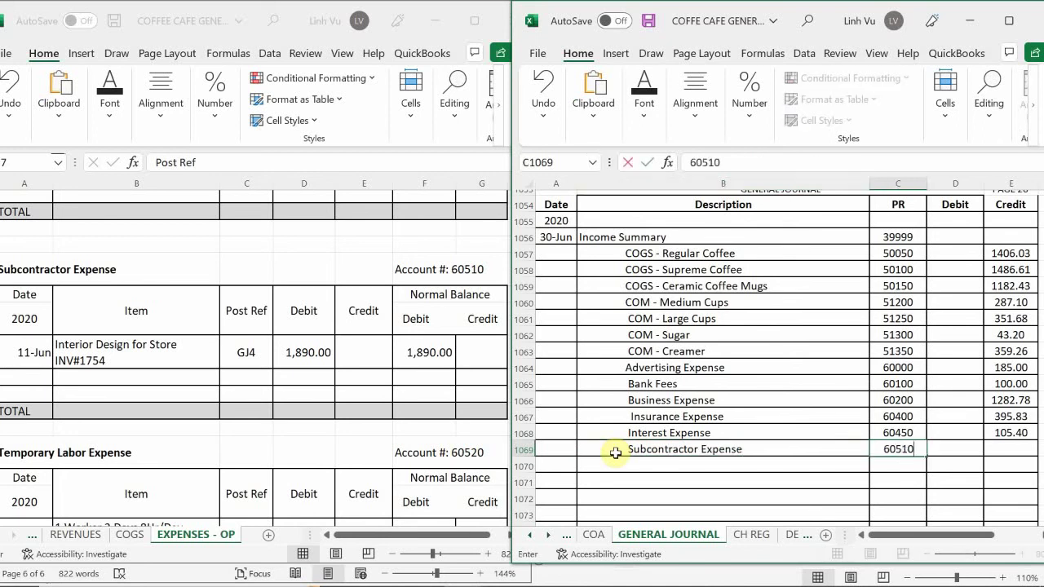
- Enter a credit of 1890 for the Subcontractor Expense line in the general journal
key("Tab")
key("Tab")
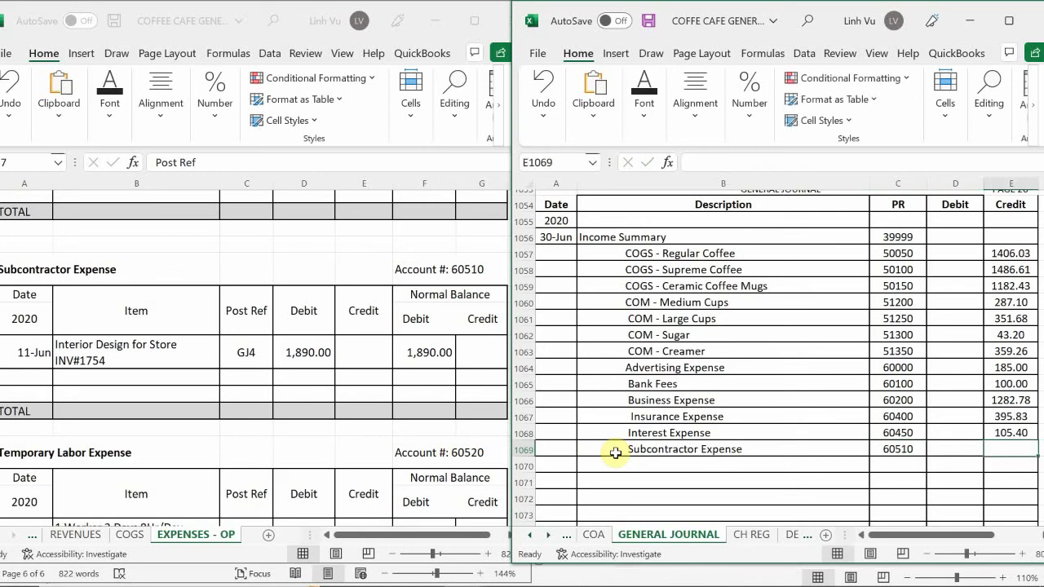
type("1890")
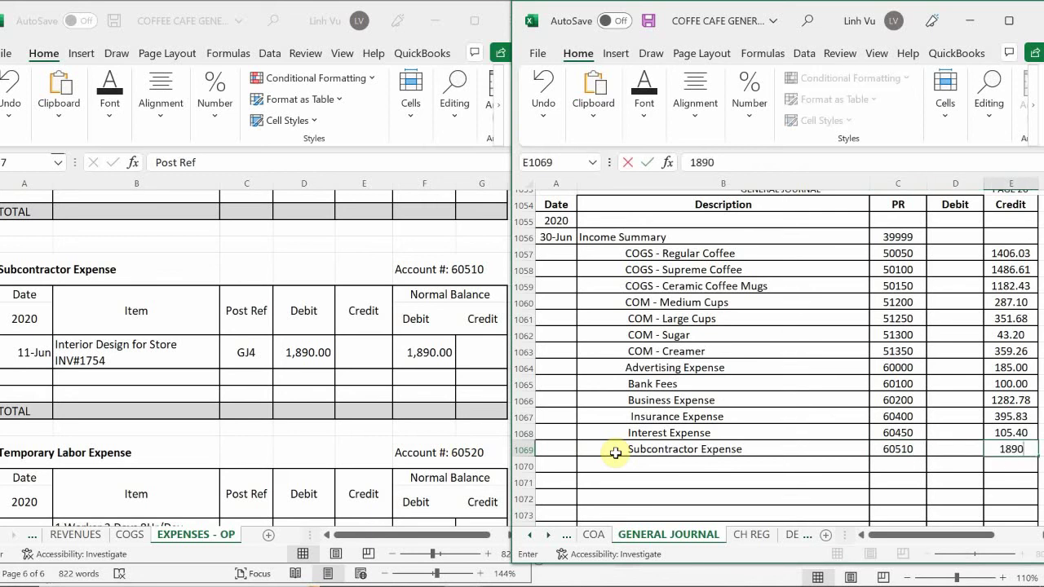
key("Return")
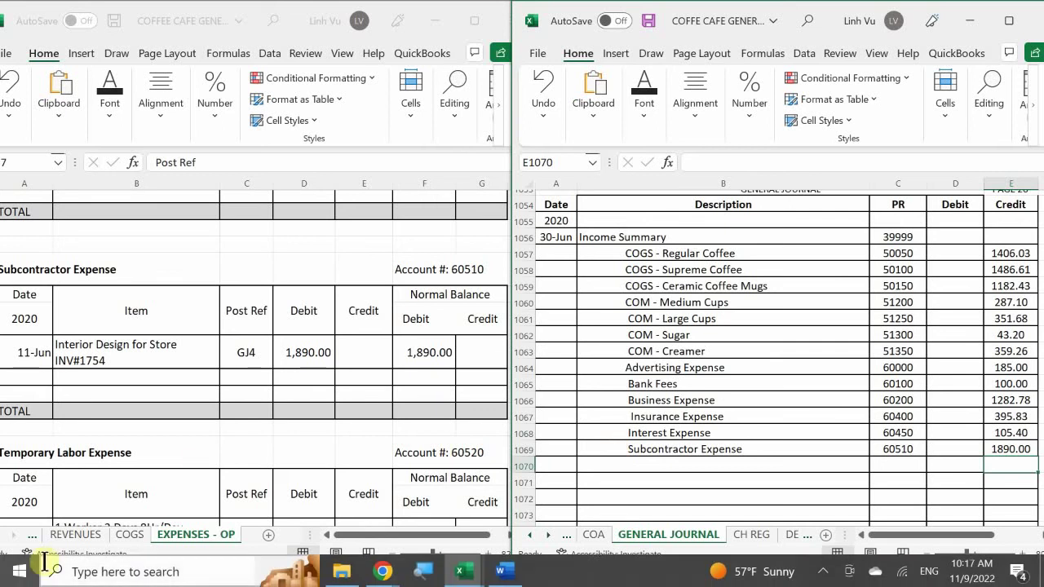
- Add a CLOSE row dated 30-Jun with post reference GJ26 to the Subcontractor Expense ledger
left_click(31, 377)
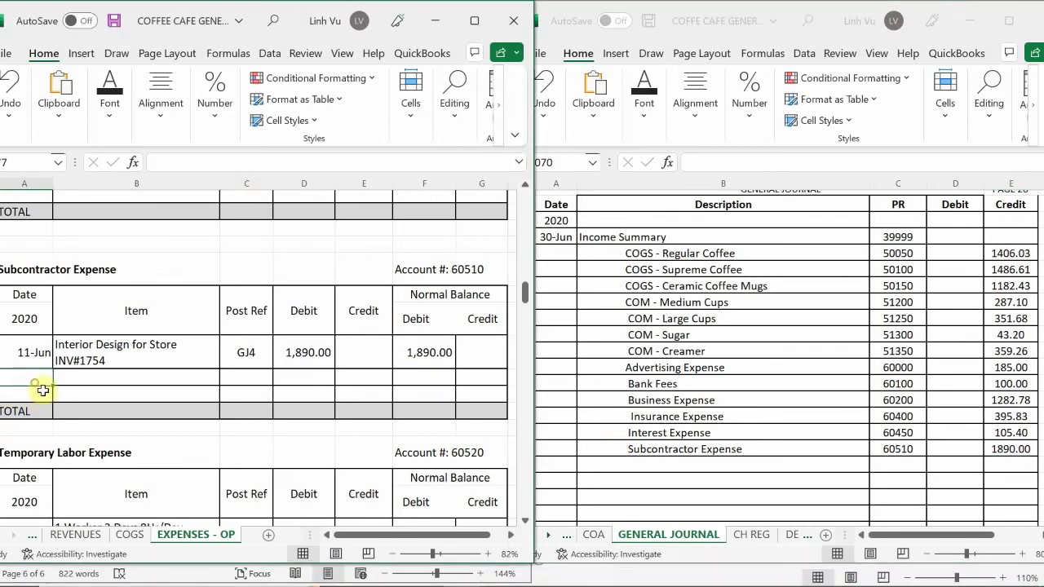
type("6/")
type("30-Jun")
key("Tab")
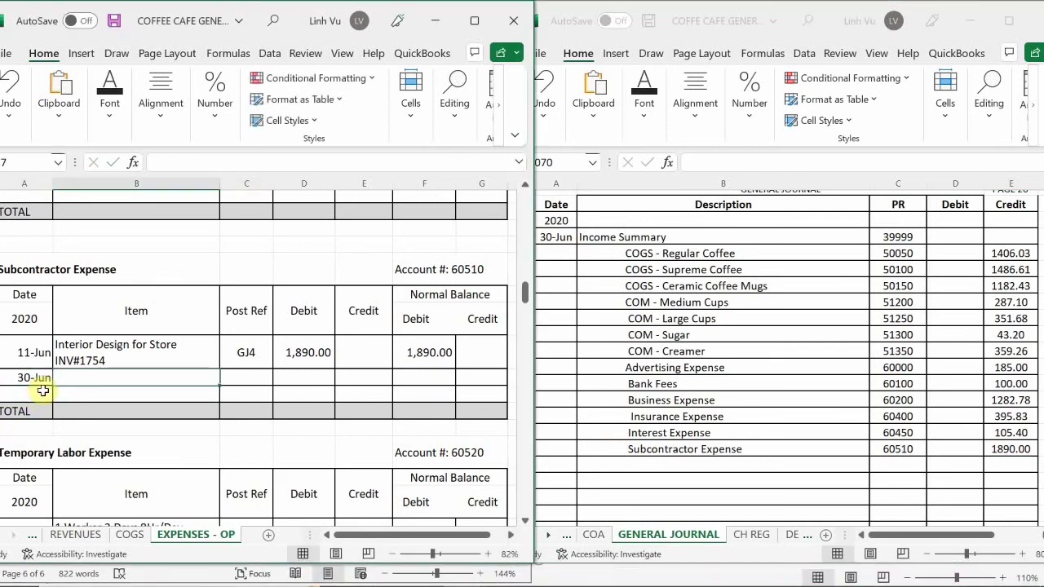
type("CLOSE")
key("Tab")
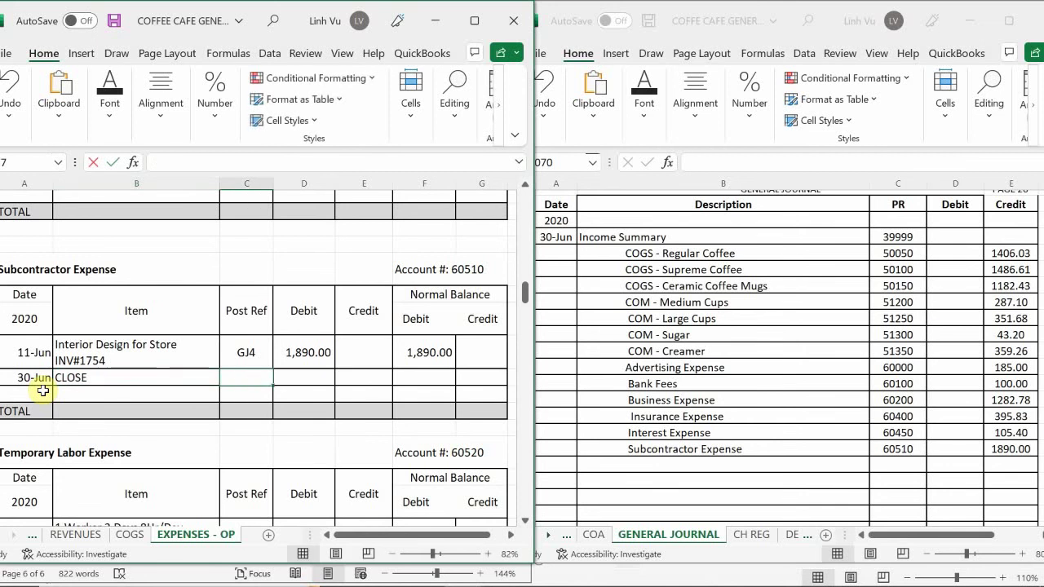
type("GK26")
key("BackSpace")
key("BackSpace")
key("BackSpace")
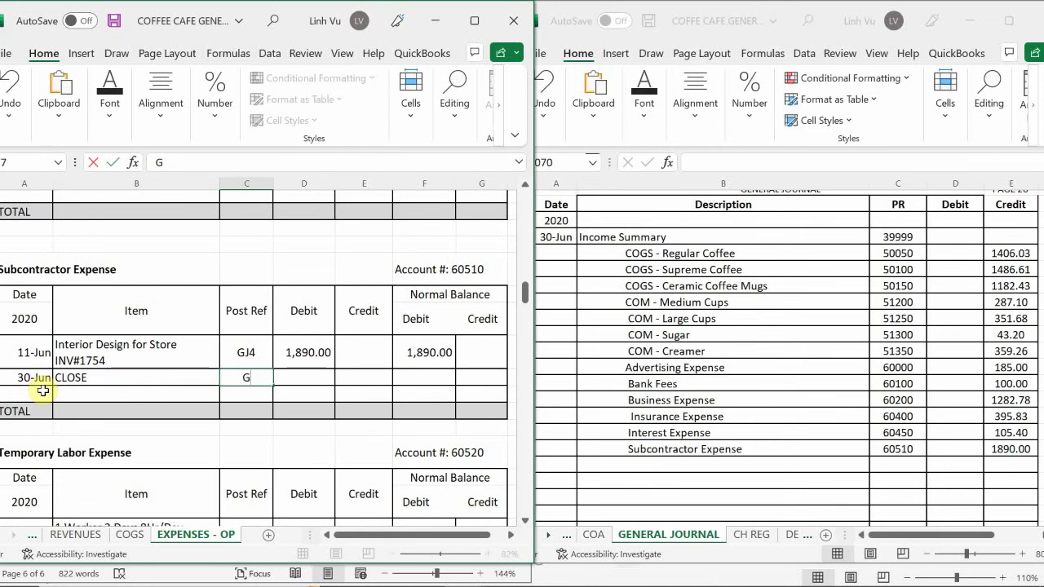
type("K")
key("BackSpace")
type("J26")
key("Return")
- Credit 1890 in the CLOSE row of the Subcontractor Expense ledger
key("Up")
key("Right")
type("1890")
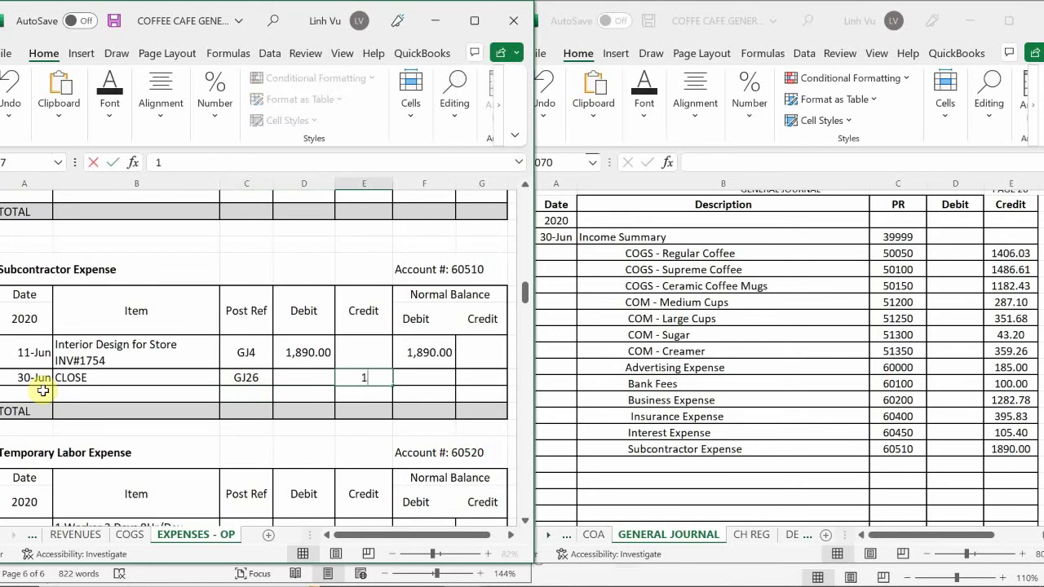
key("Return")
- Calculate the Subcontractor Expense CLOSE row's debit balance with the formula =F76+D77-E77
key("Right")
key("Up")
type("=")
key("Up")
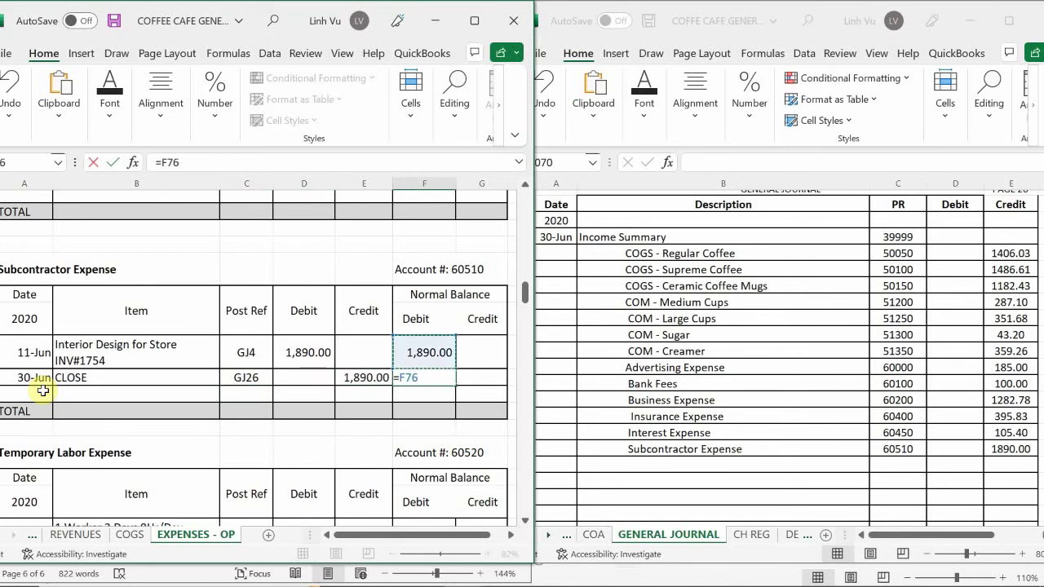
type("+")
key("Left")
key("Left")
type("-")
key("Left")
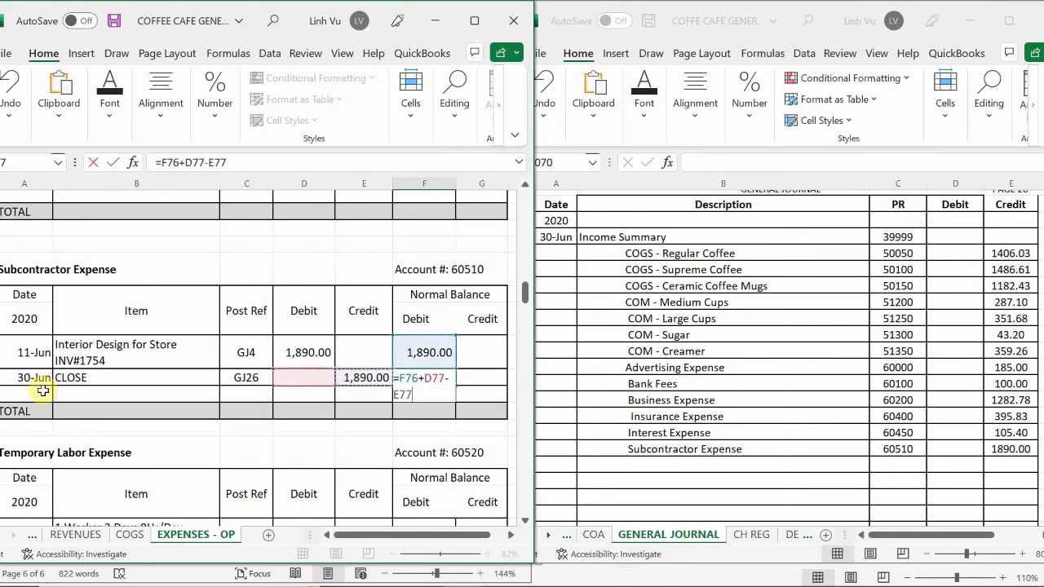
key("Return")
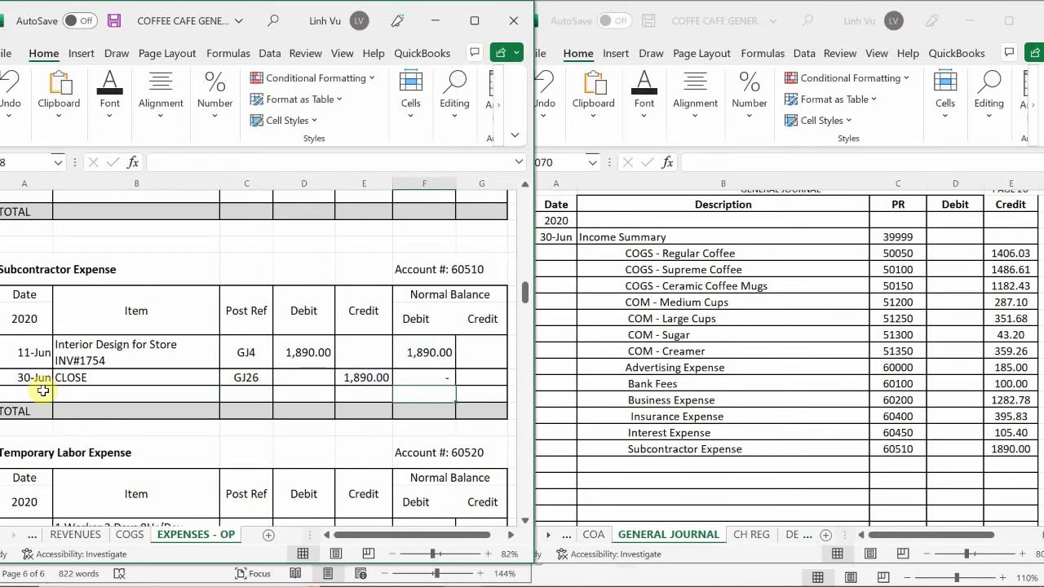
left_click(368, 377)
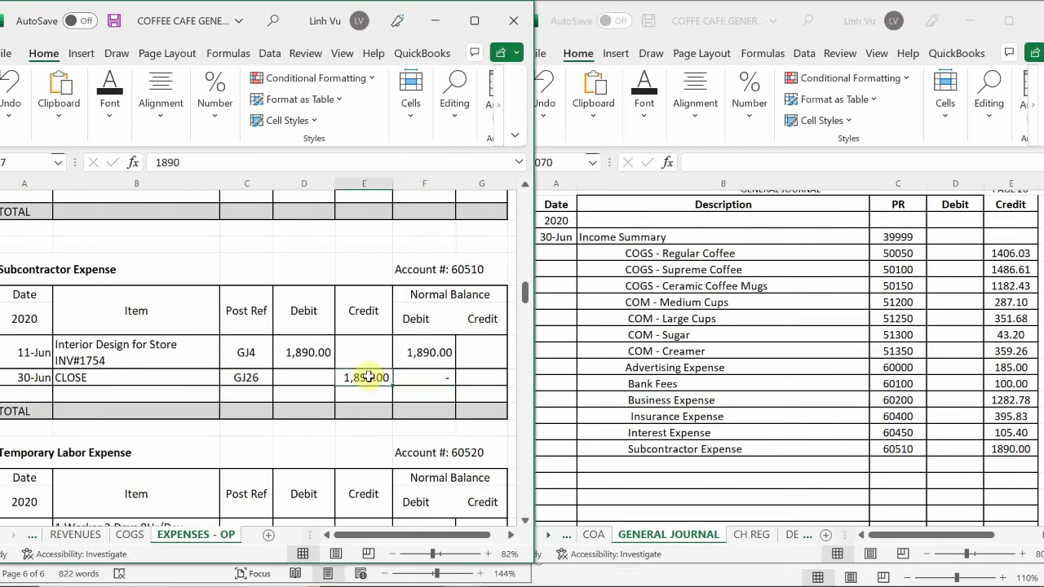
- Add a Temporary Labor Expense description line below Subcontractor Expense in the general journal
scroll(369, 377, "down", 3)
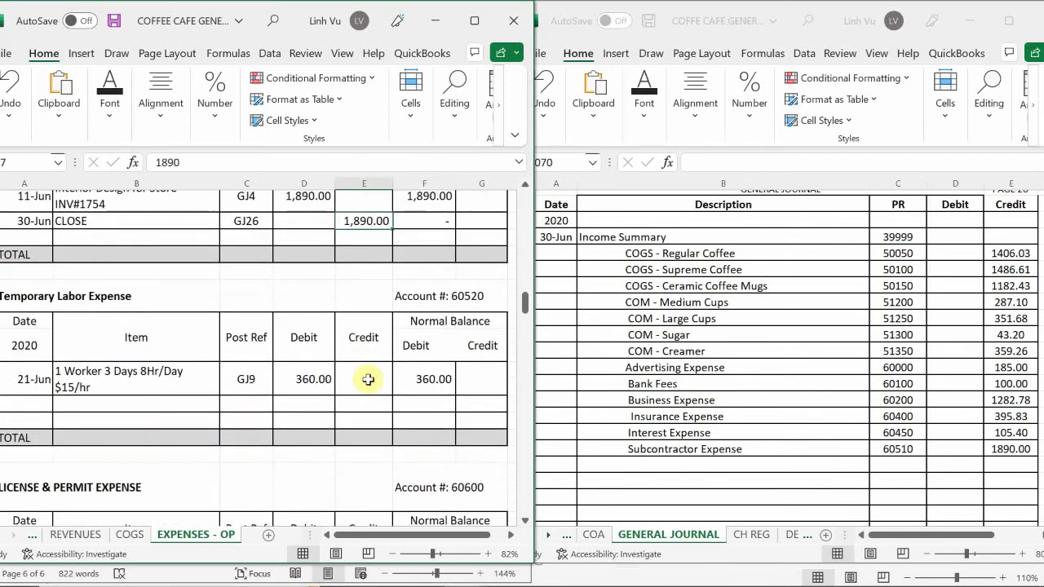
left_click(601, 428)
scroll(600, 429, "down", 1)
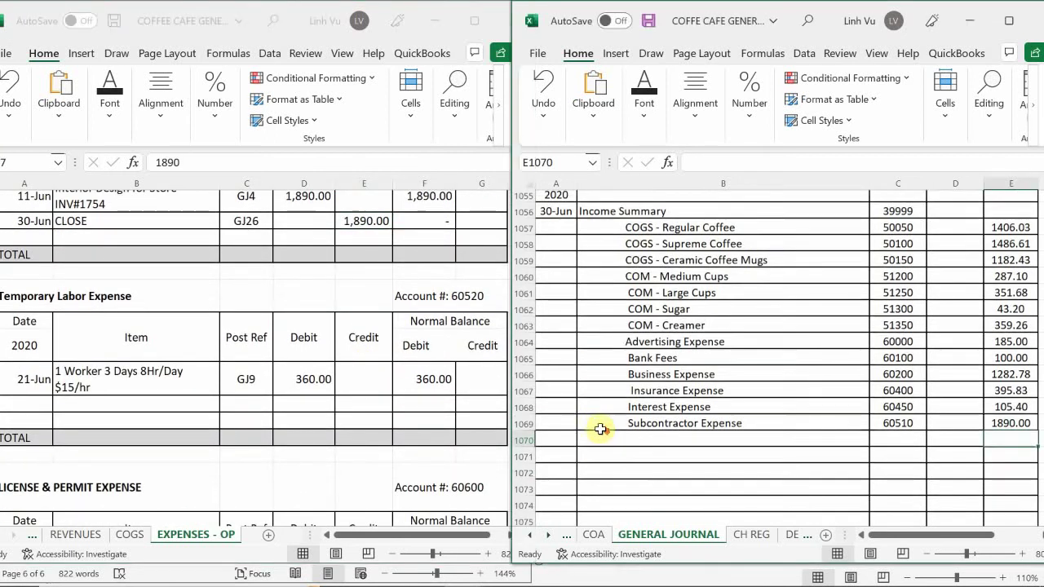
scroll(601, 427, "down", 2)
left_click(617, 356)
scroll(624, 404, "up", 1)
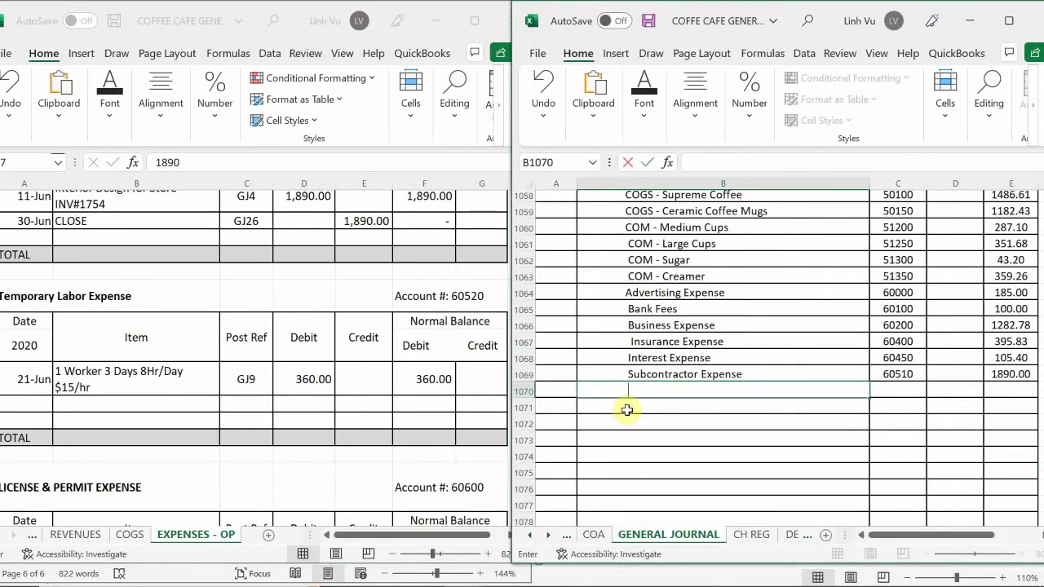
type("rt")
type("rary")
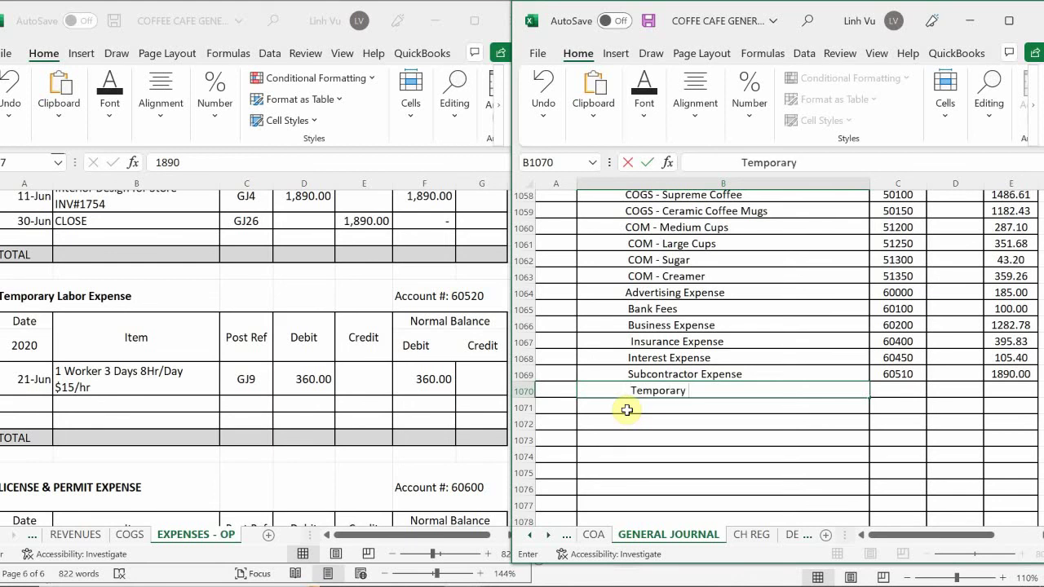
type(" Labor Expense")
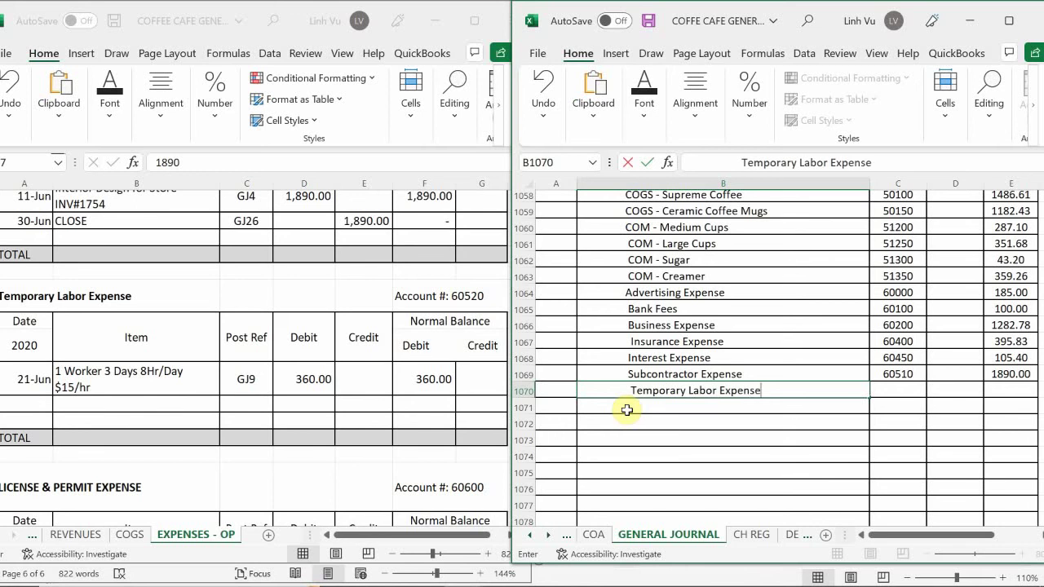
key("Tab")
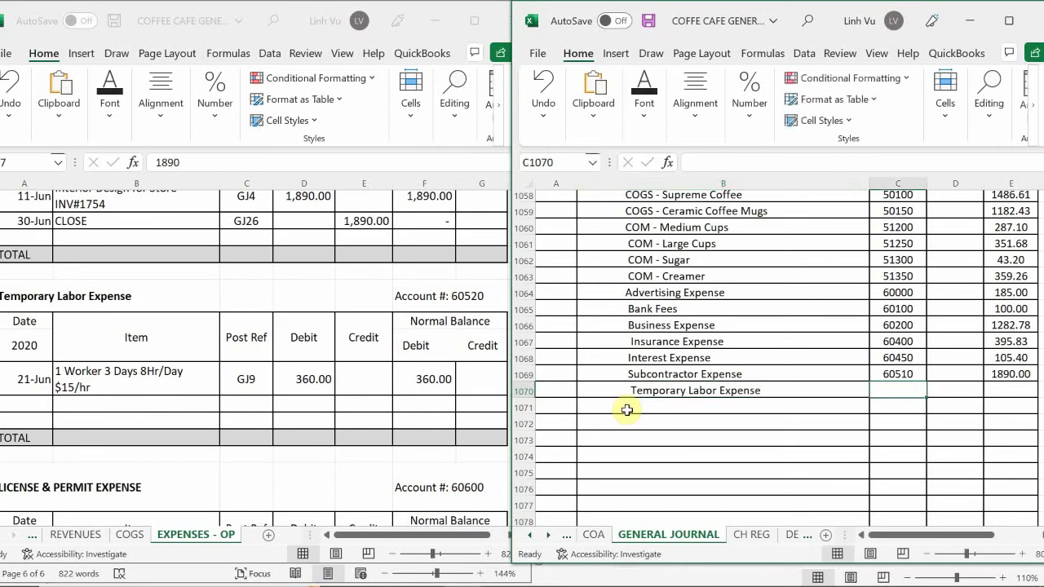
- Enter post reference 60520 and a credit of 360 for the Temporary Labor Expense line in the general journal
type("60520")
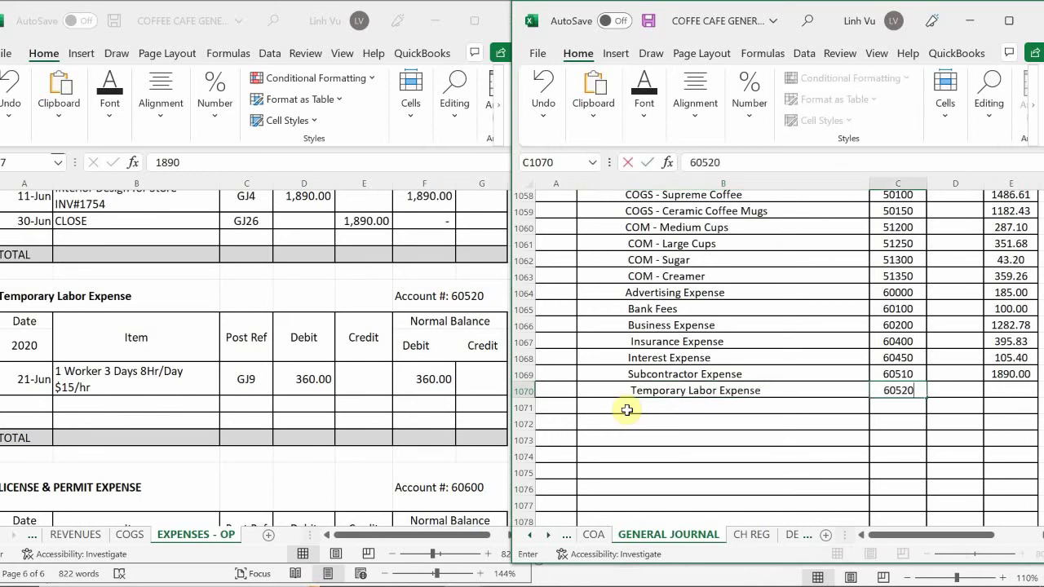
key("Tab")
key("Tab")
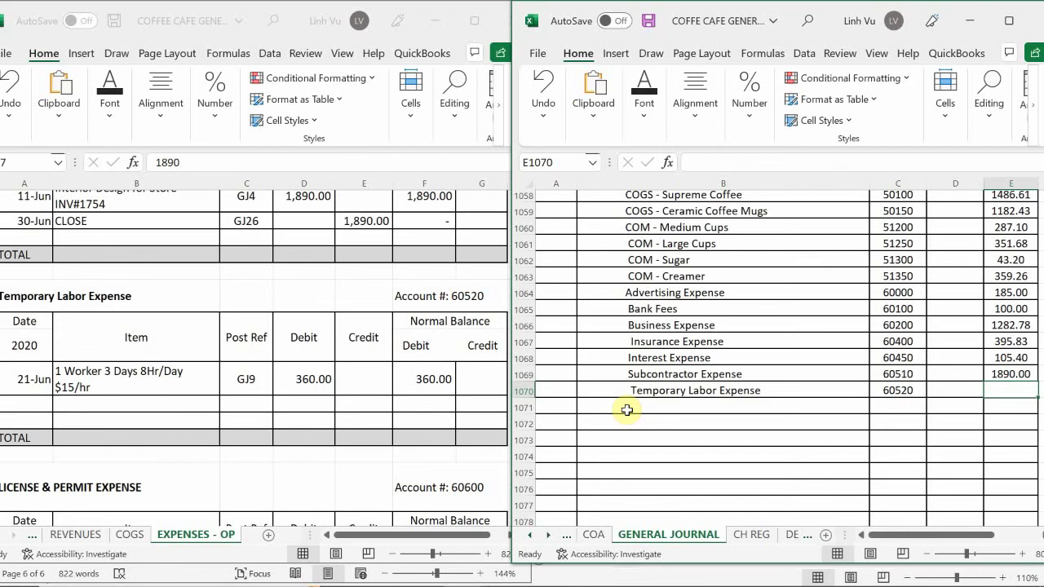
type("360")
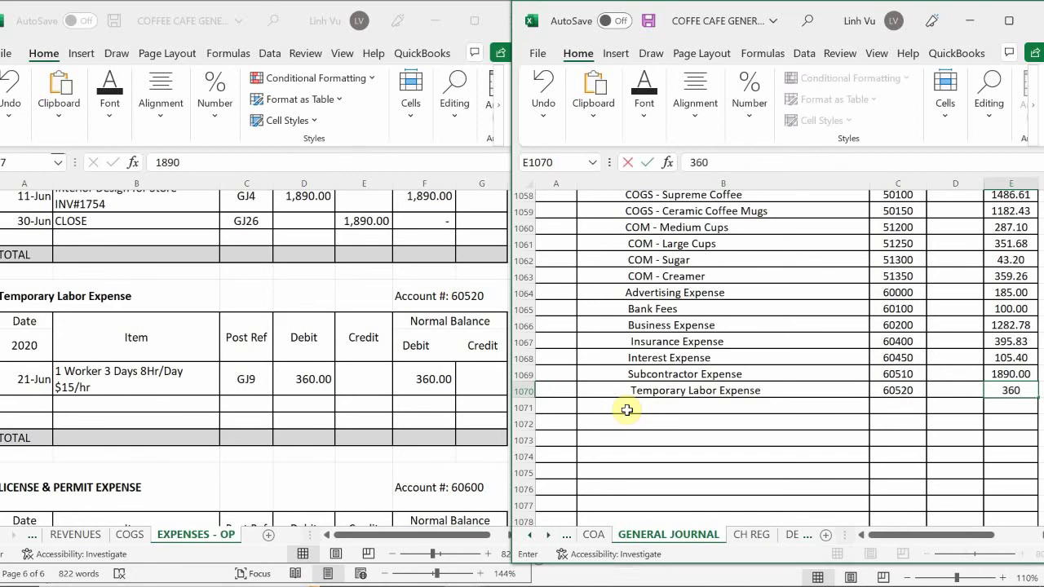
key("Return")
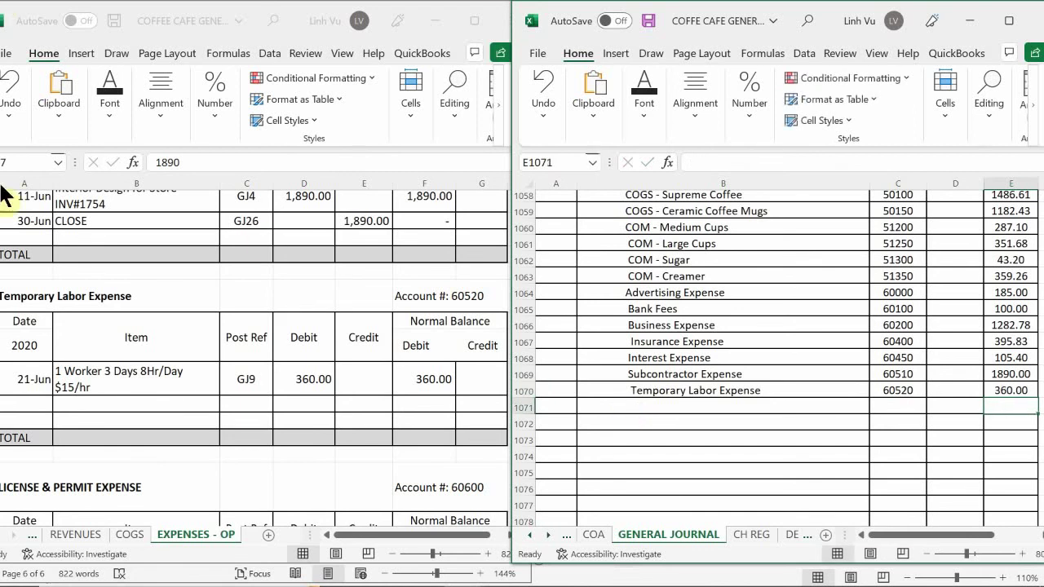
- Add a CLOSE row dated 30-Jun with post reference GJ26 to the Temporary Labor Expense ledger
left_click(275, 389)
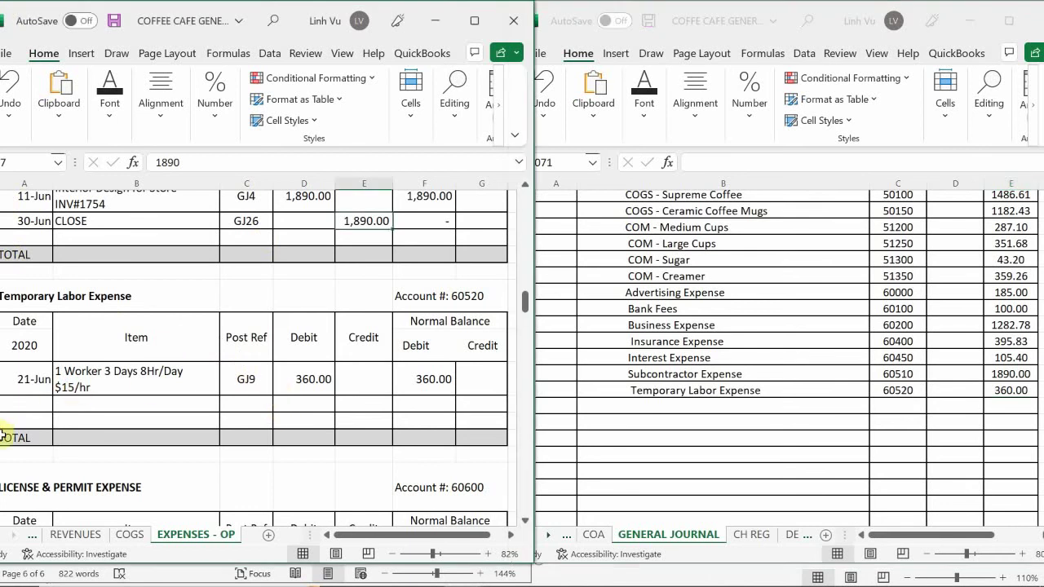
left_click(28, 403)
type("30-Jun")
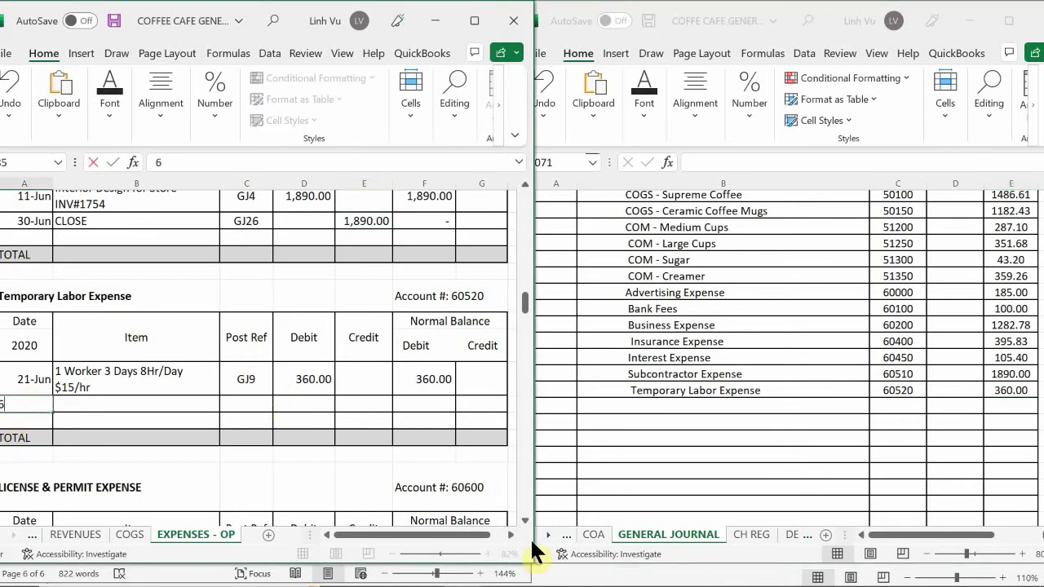
key("Tab")
type("CLOS")
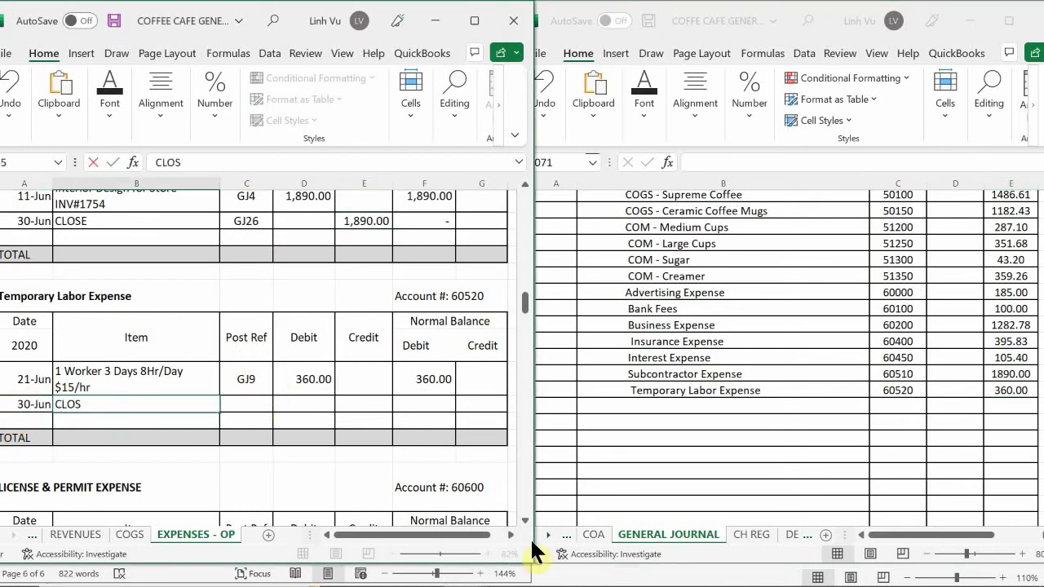
type("E")
key("Tab")
type("GJ9")
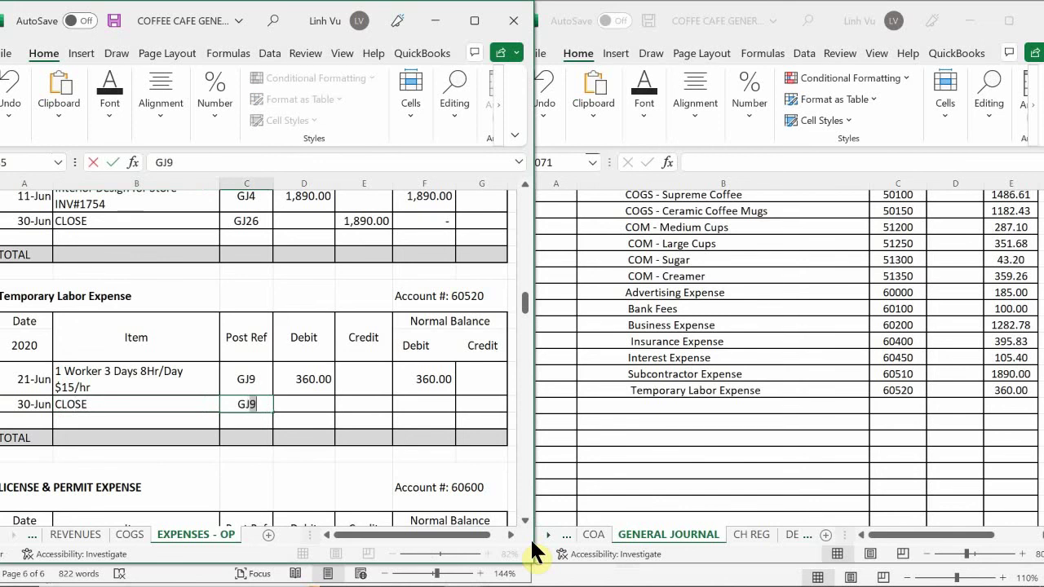
key("BackSpace")
type("26")
- Credit 360 in the CLOSE row of the Temporary Labor Expense ledger
key("Tab")
key("Tab")
type("360")
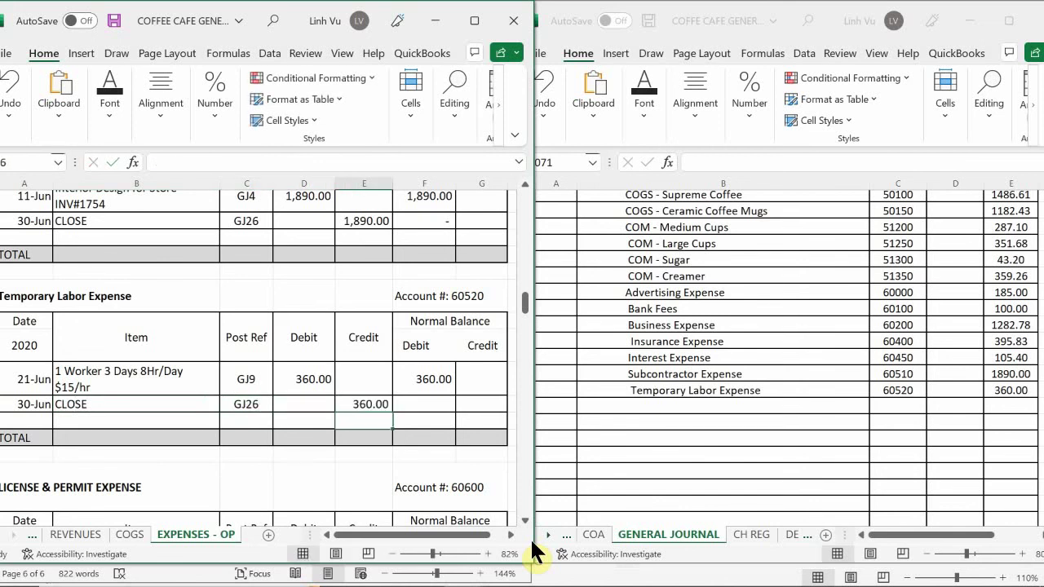
- Calculate the Temporary Labor Expense CLOSE row's debit balance with the formula =F84+D85-E85
key("Tab")
type("=")
key("Up")
type("+")
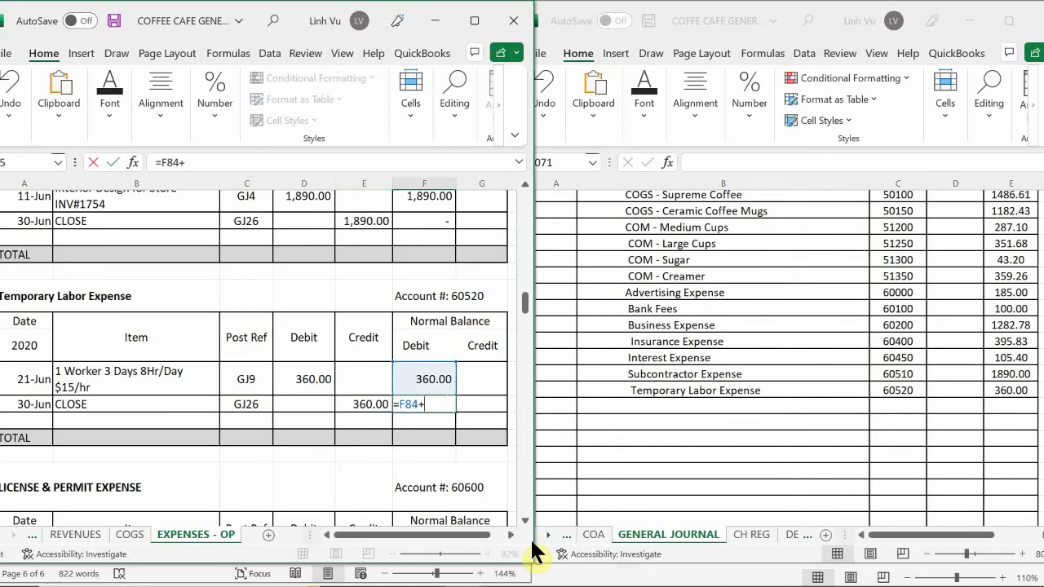
key("Left")
key("Left")
type("-")
key("Left")
key("Return")
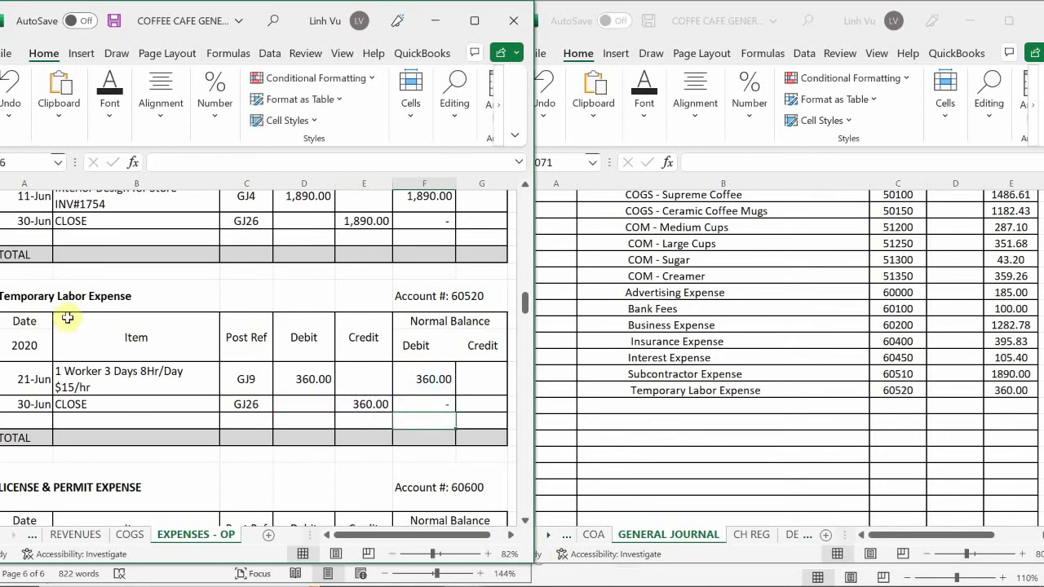
- Add a License & Permit Expense description line below Temporary Labor Expense in the general journal
left_click(243, 382)
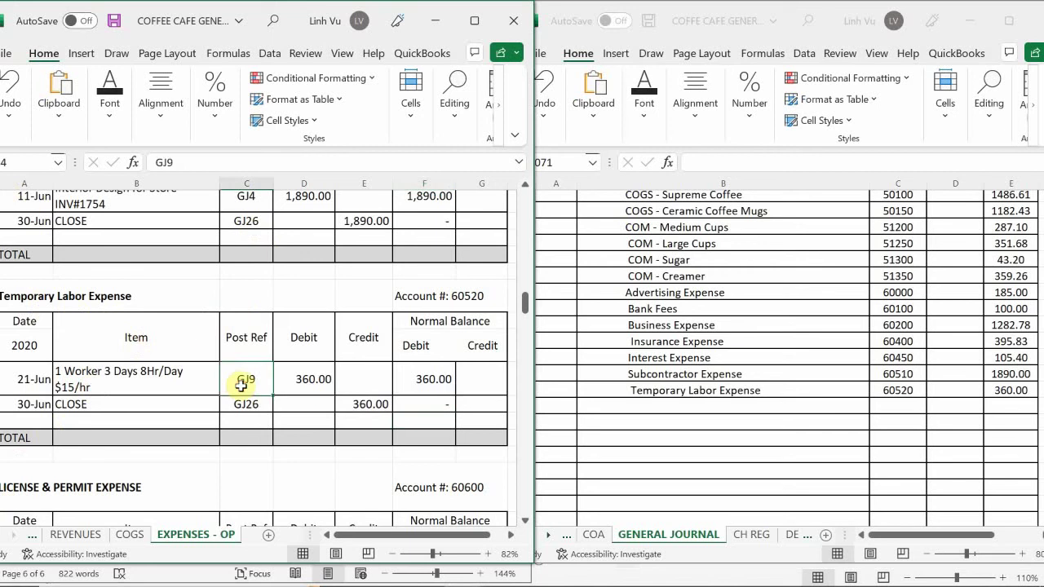
scroll(241, 386, "down", 2)
scroll(242, 385, "down", 3)
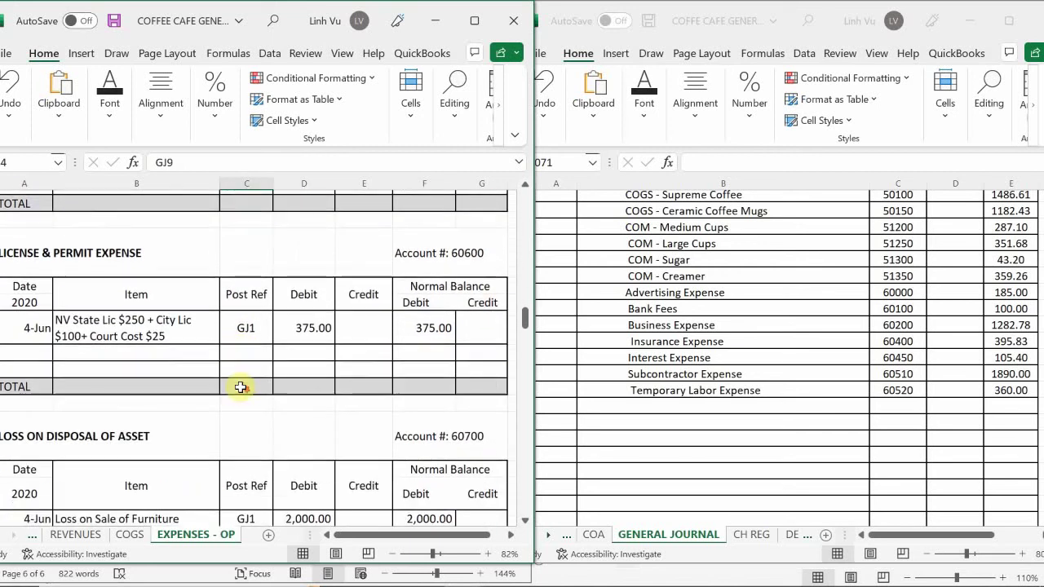
scroll(241, 387, "up", 1)
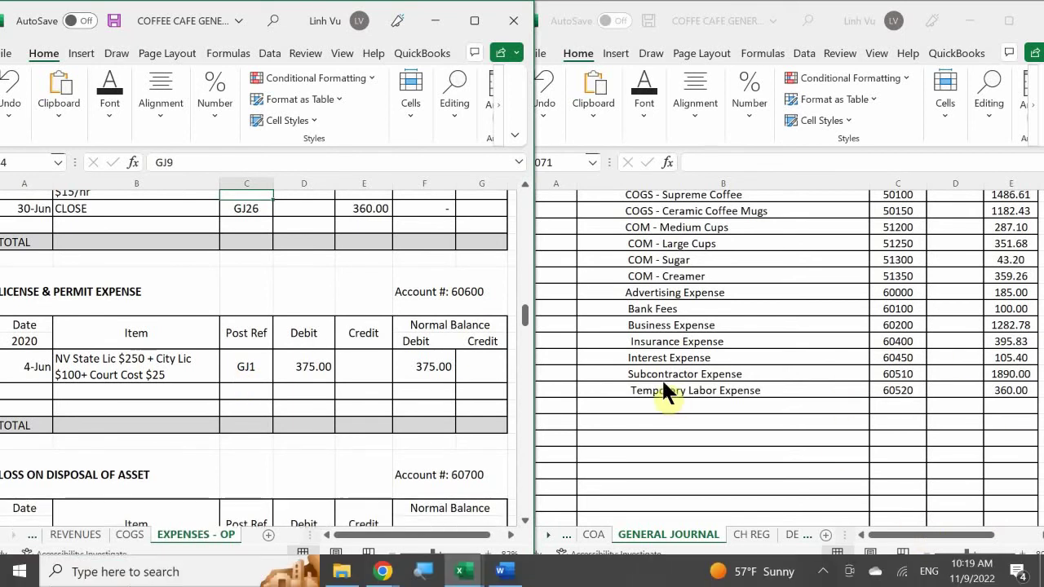
left_click(612, 406)
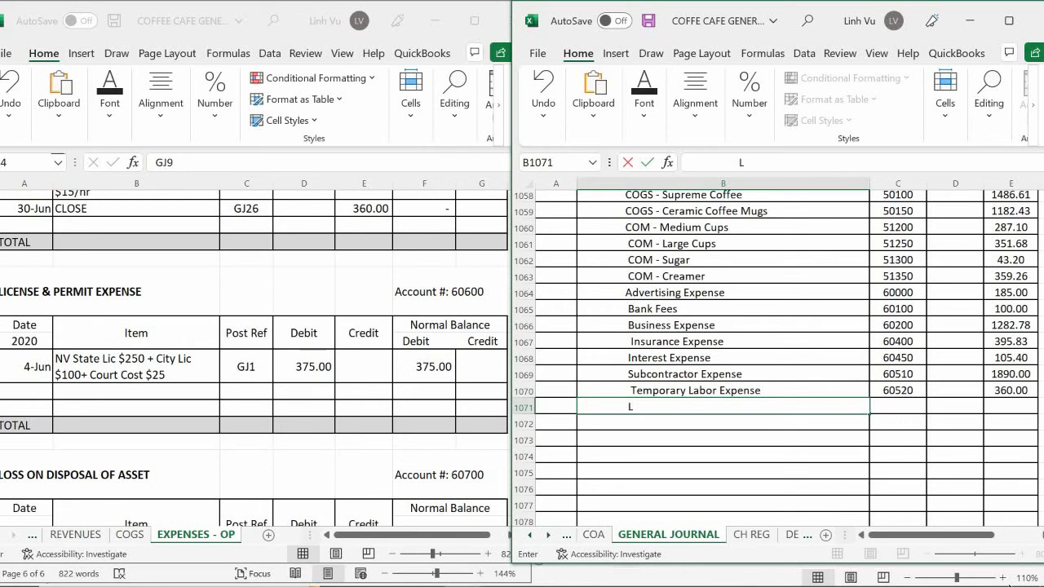
type("icense & Permit Expense")
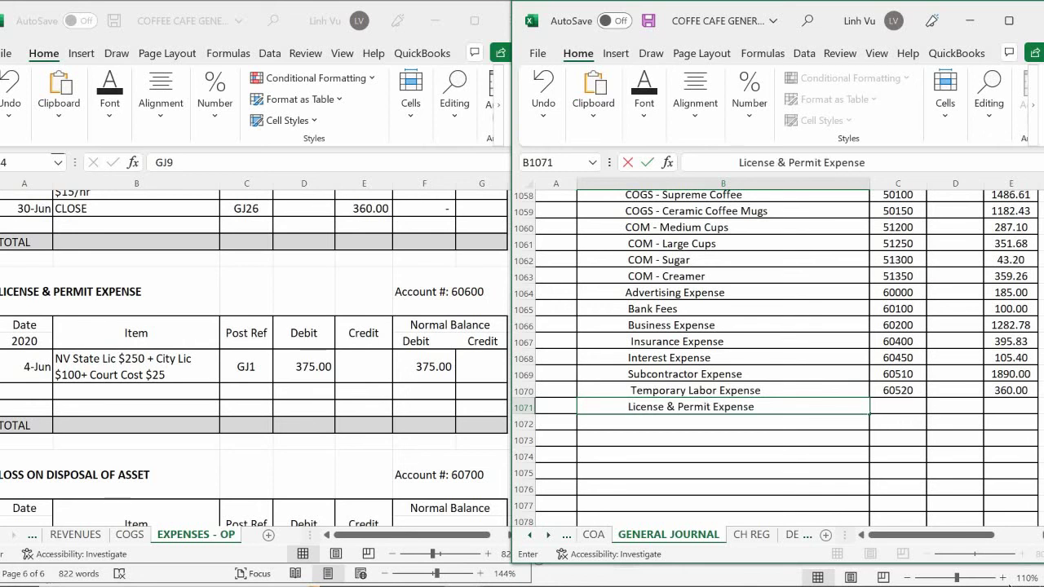
key("Tab")
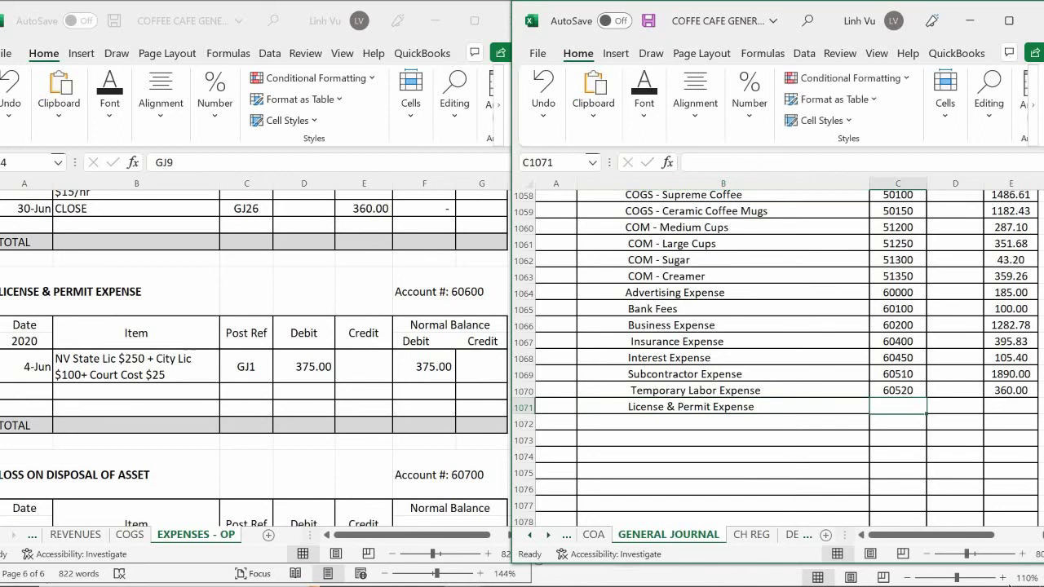
- Enter post reference 60600 and a credit of 375 for the License & Permit Expense line in the general journal
type("60600")
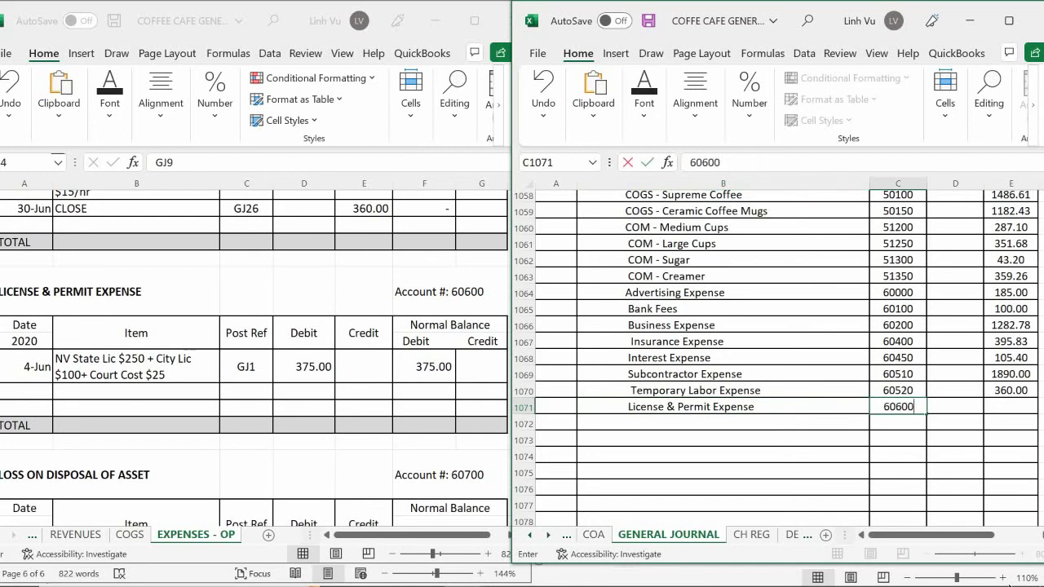
key("Tab")
key("Tab")
type("375")
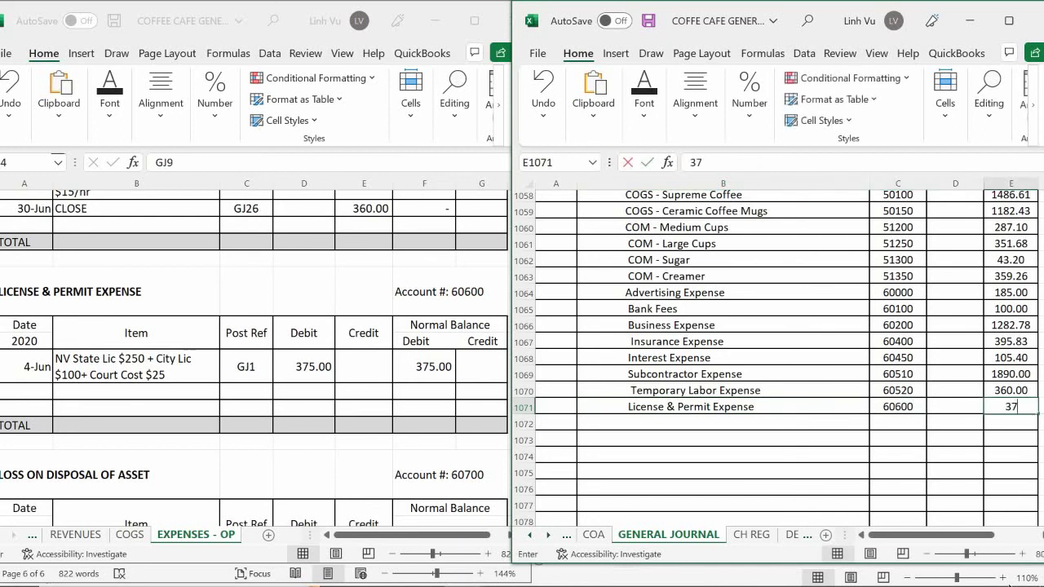
key("Return")
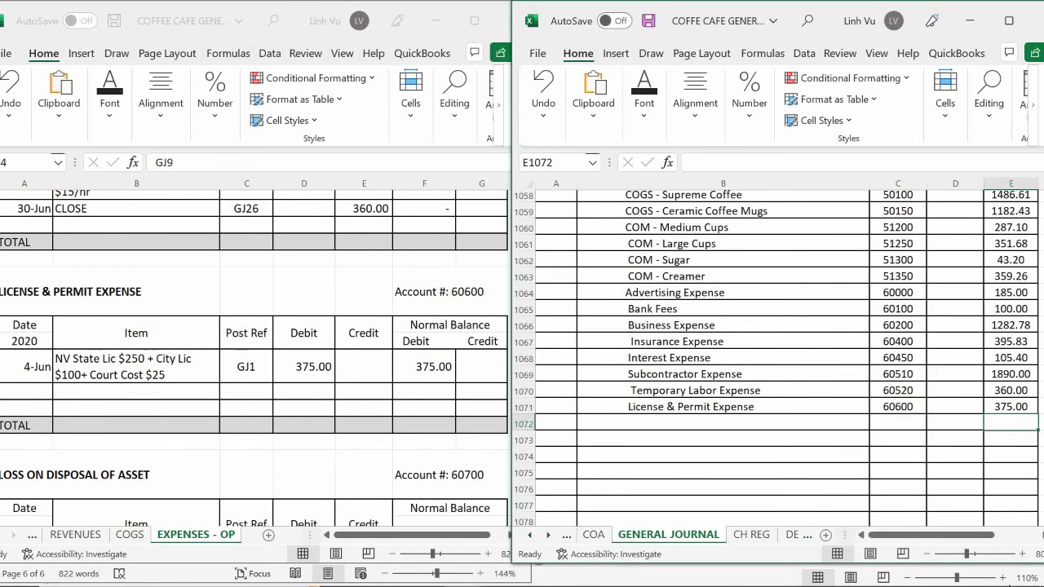
- Add a CLOSE row dated 30-Jun with post reference GJ26 to the License & Permit Expense ledger
left_click(32, 394)
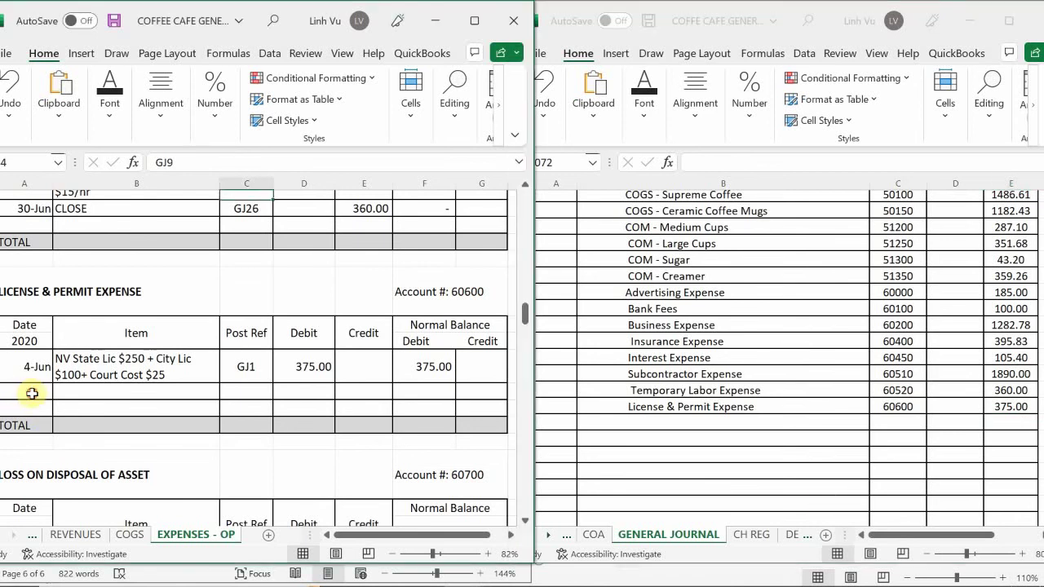
type("6/30")
key("Return")
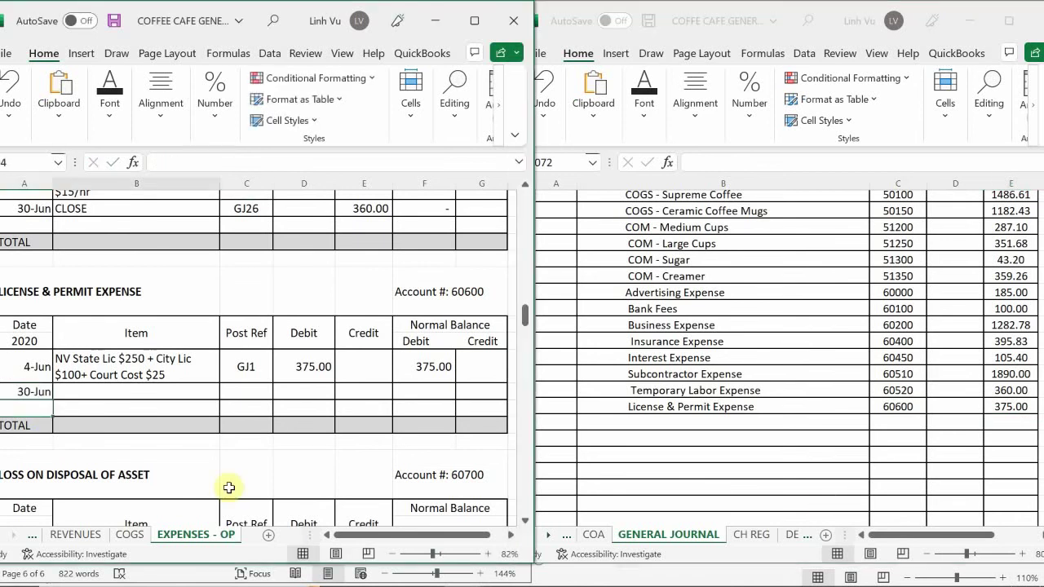
key("Up")
key("Right")
type("CLOSE")
key("Tab")
type("GK")
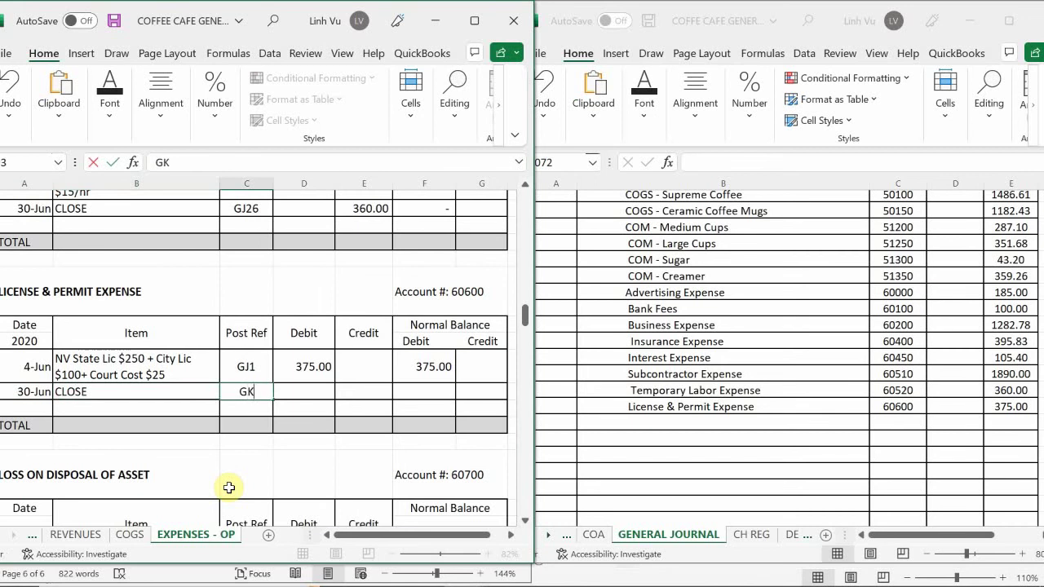
key("BackSpace")
type("J1")
key("BackSpace")
type("26")
- Credit 375 in the CLOSE row of the License & Permit Expense ledger
key("Tab")
key("Tab")
type("375")
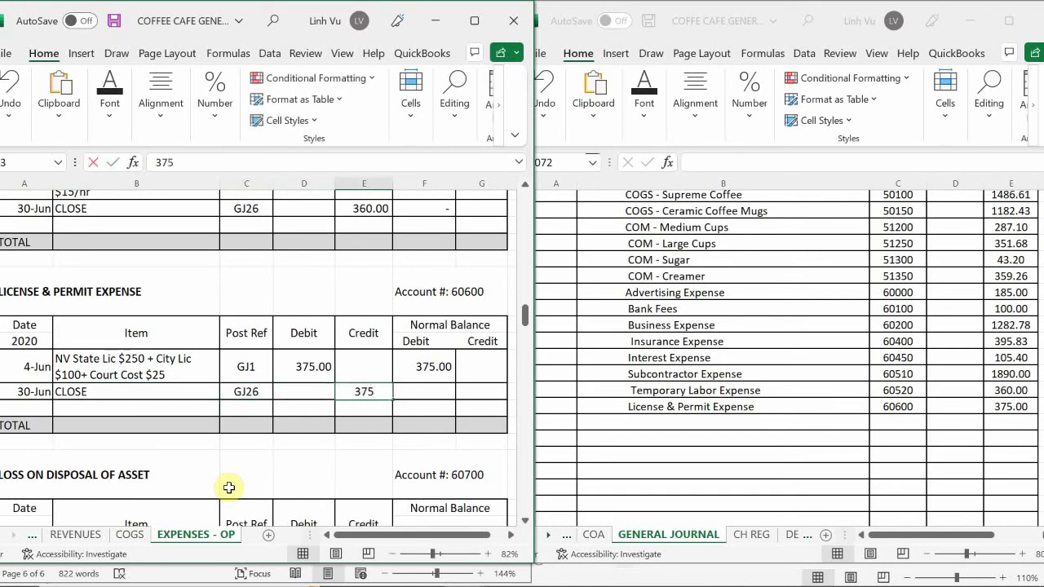
- Calculate the License & Permit Expense CLOSE row's debit balance with the formula =F92+D93-E93
key("Tab")
type("=")
key("Up")
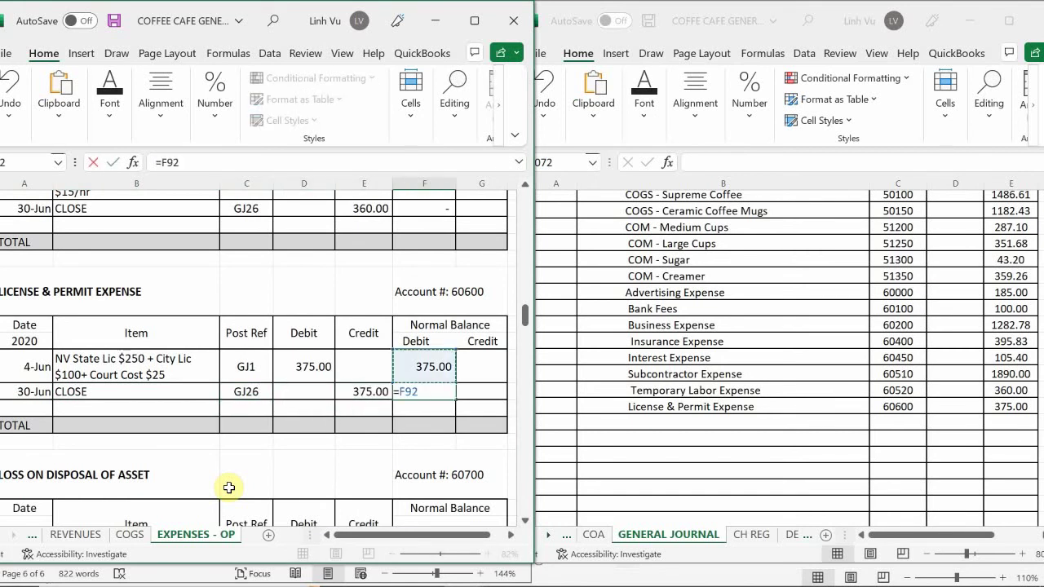
type("+")
key("Left")
key("Left")
type("-")
key("Left")
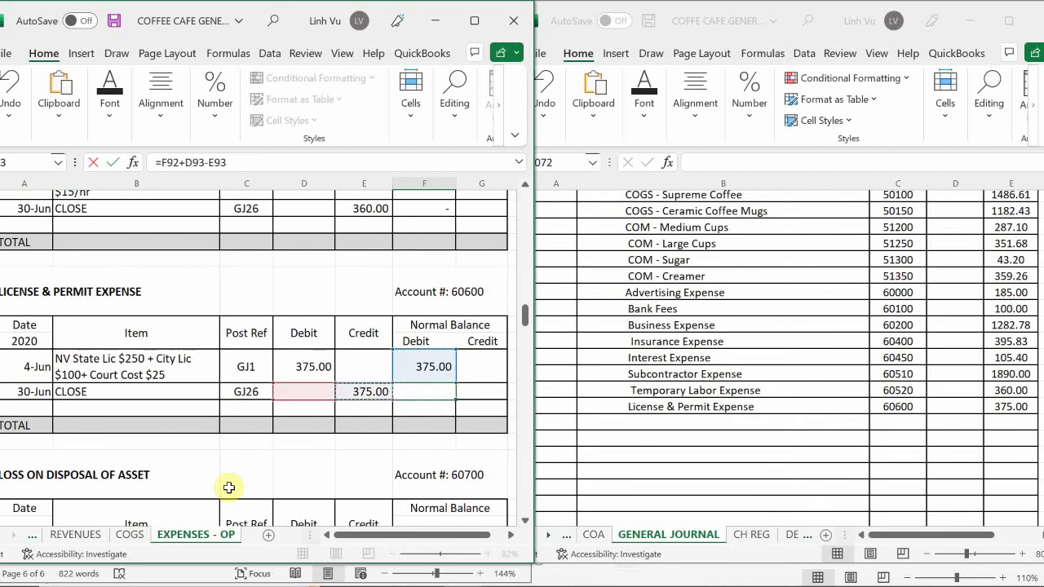
key("Return")
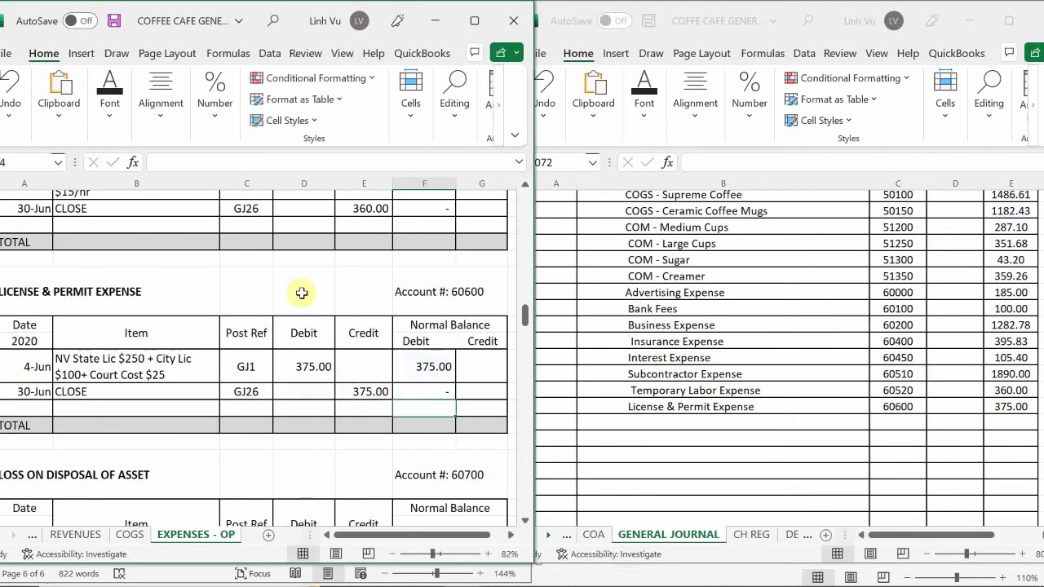
- Add a Loss on Disposal of Asset line below License & Permit Expense in the general journal
left_click(312, 394)
scroll(312, 393, "down", 3)
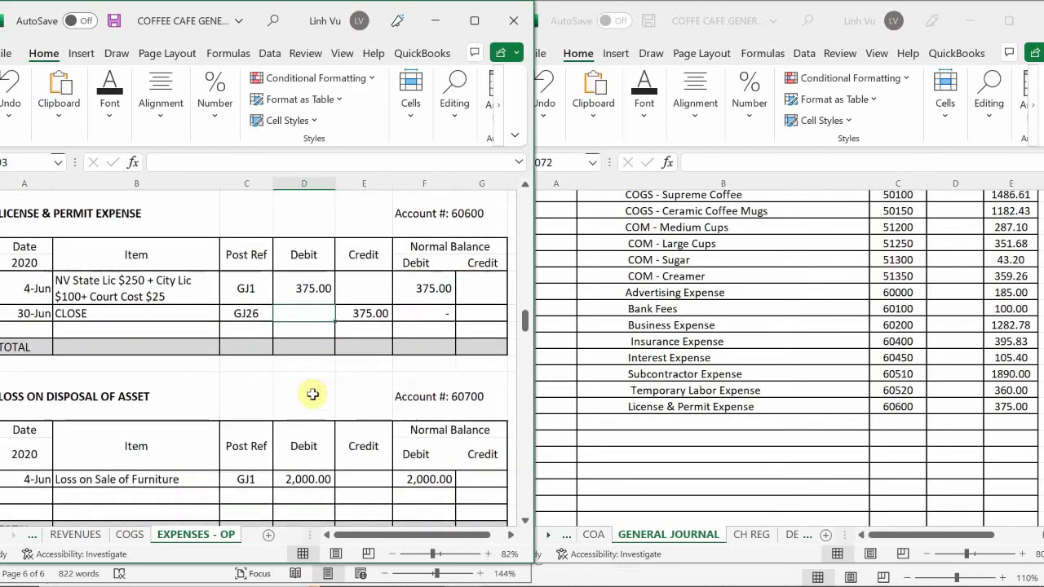
scroll(312, 394, "down", 1)
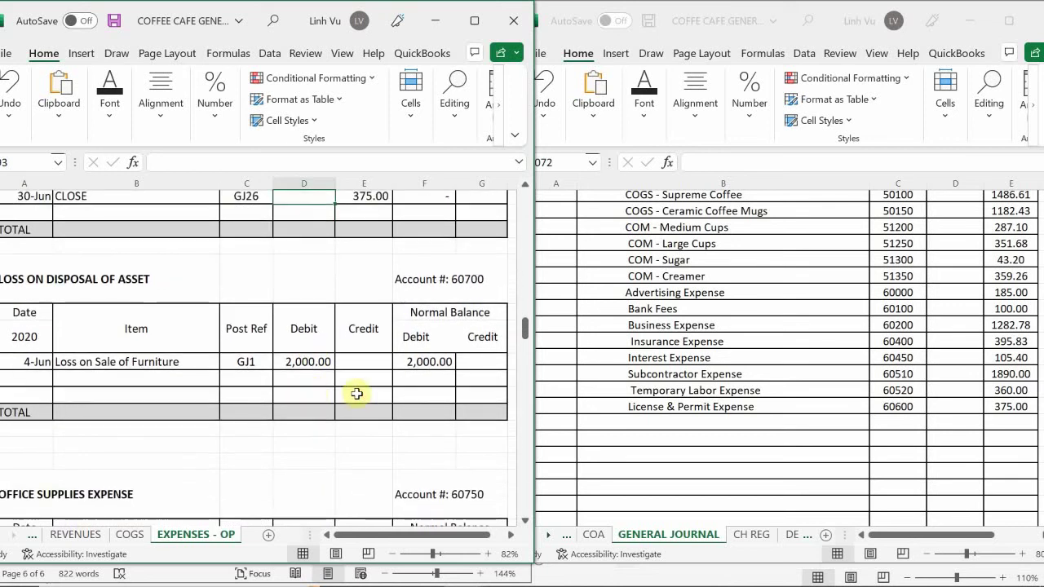
left_click(621, 426)
left_click(624, 426)
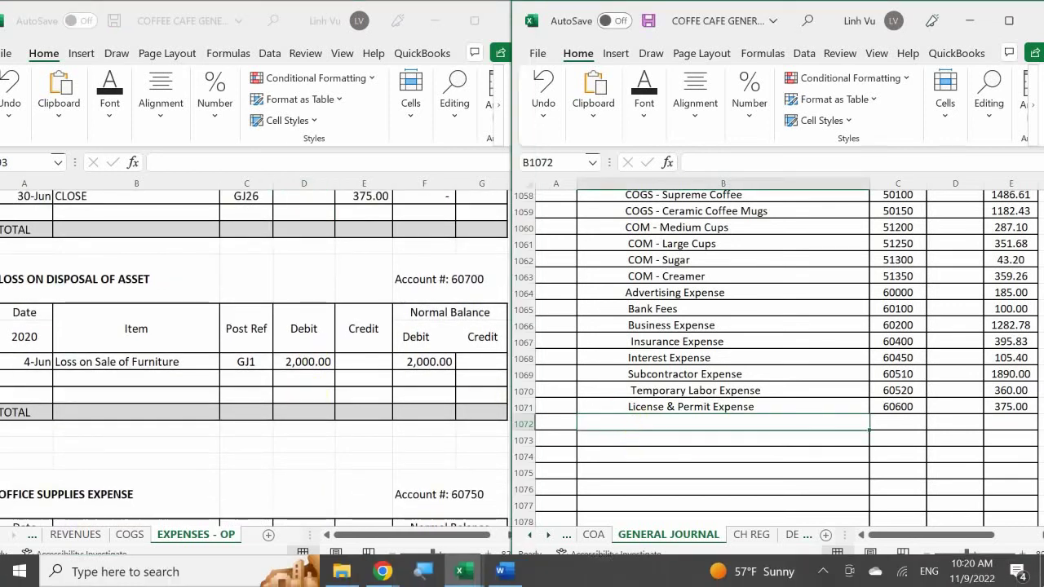
key("F2")
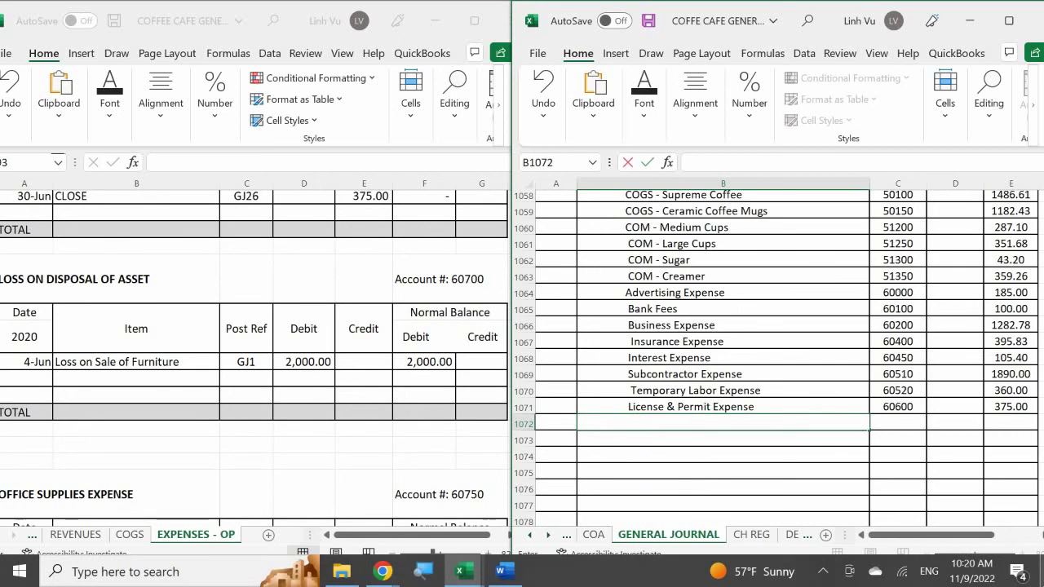
type("Loss on Disp")
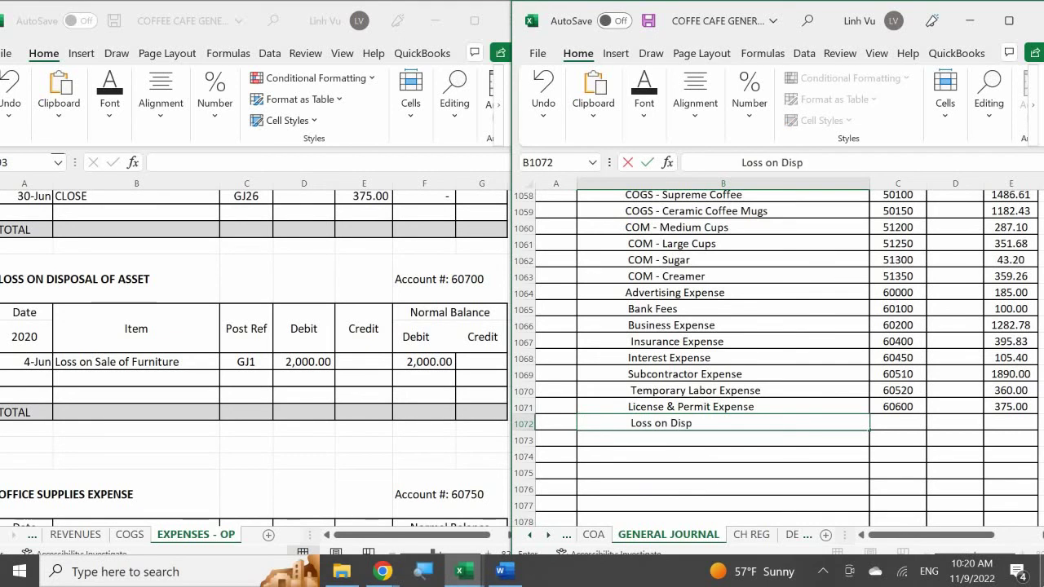
type("osal of Asset")
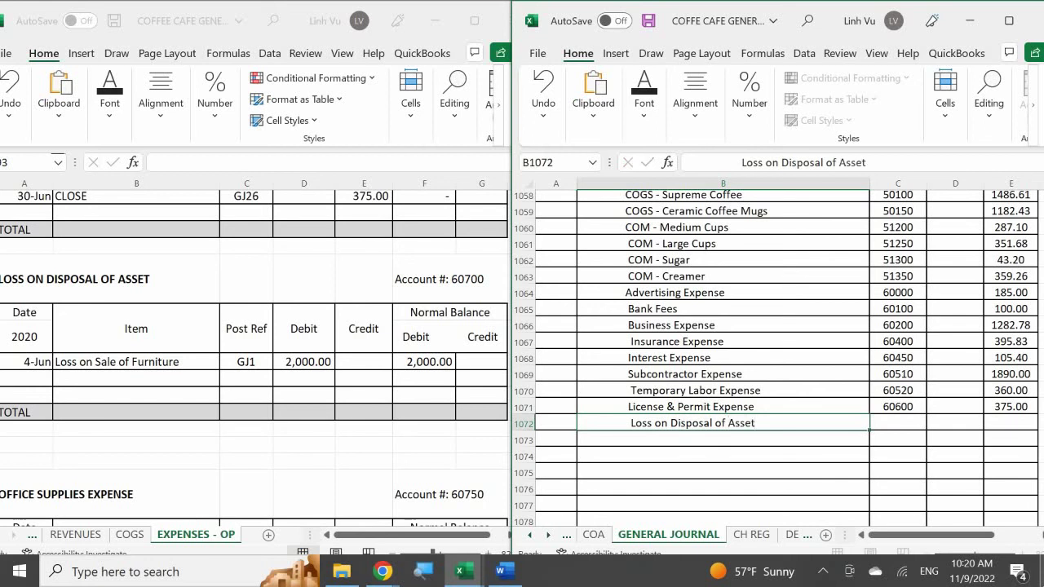
- Enter post reference 60700 and a credit of 2000 for the Loss on Disposal of Asset line in the general journal
key("Tab")
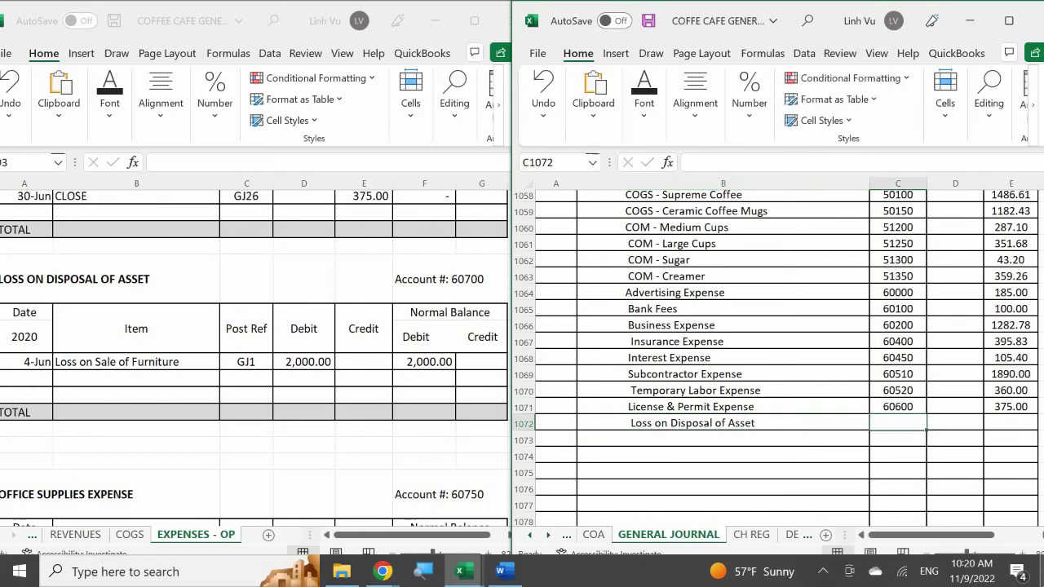
type("6070")
key("Tab")
key("Tab")
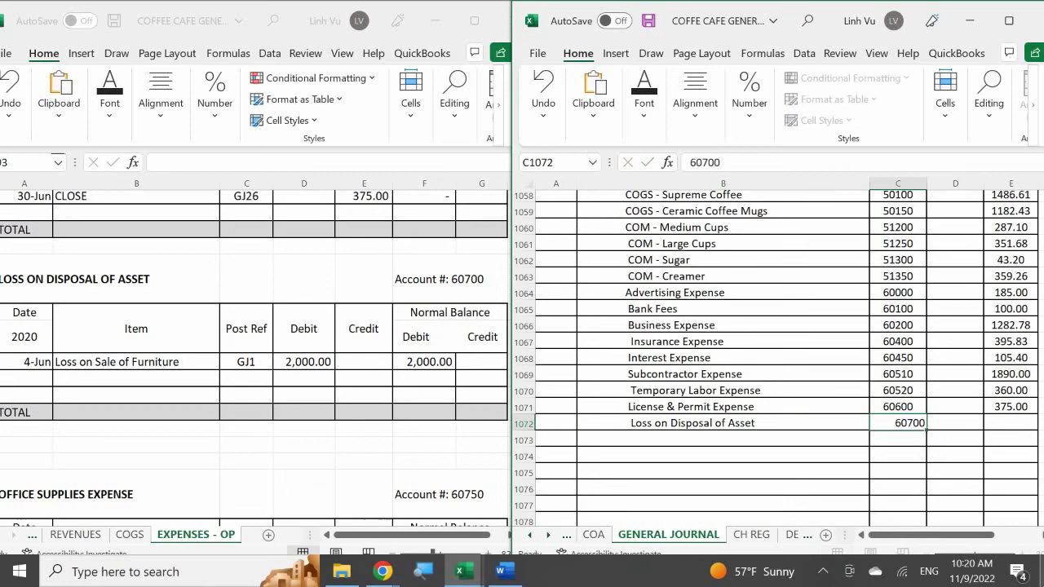
type("200")
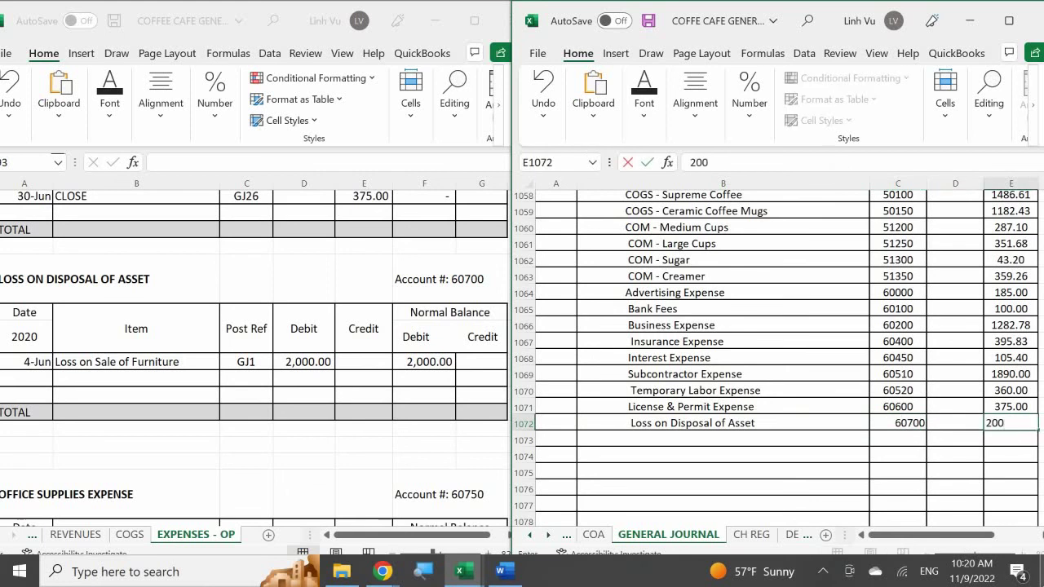
type("00")
key("Return")
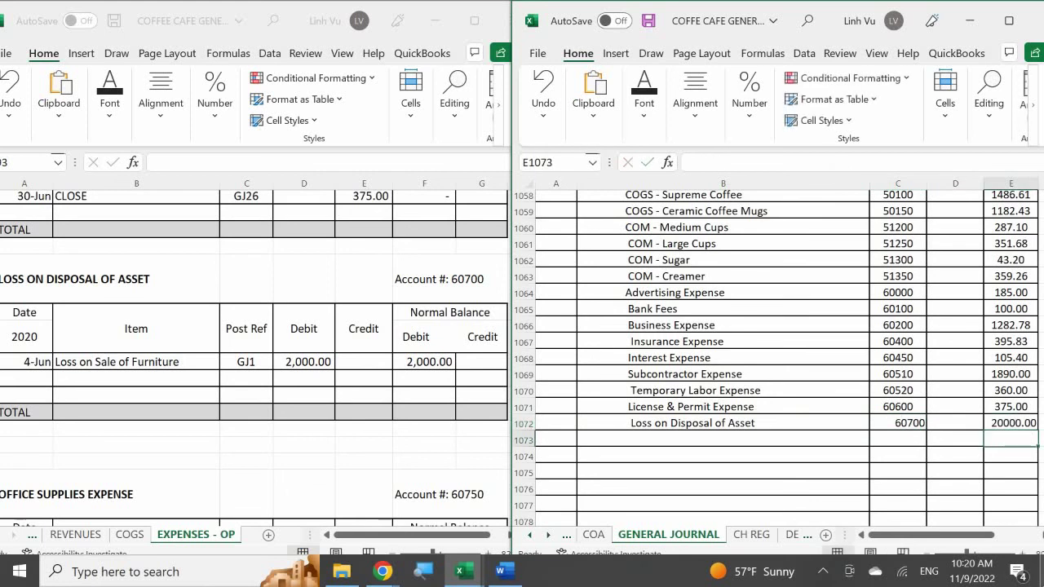
left_click(1011, 423)
type("200")
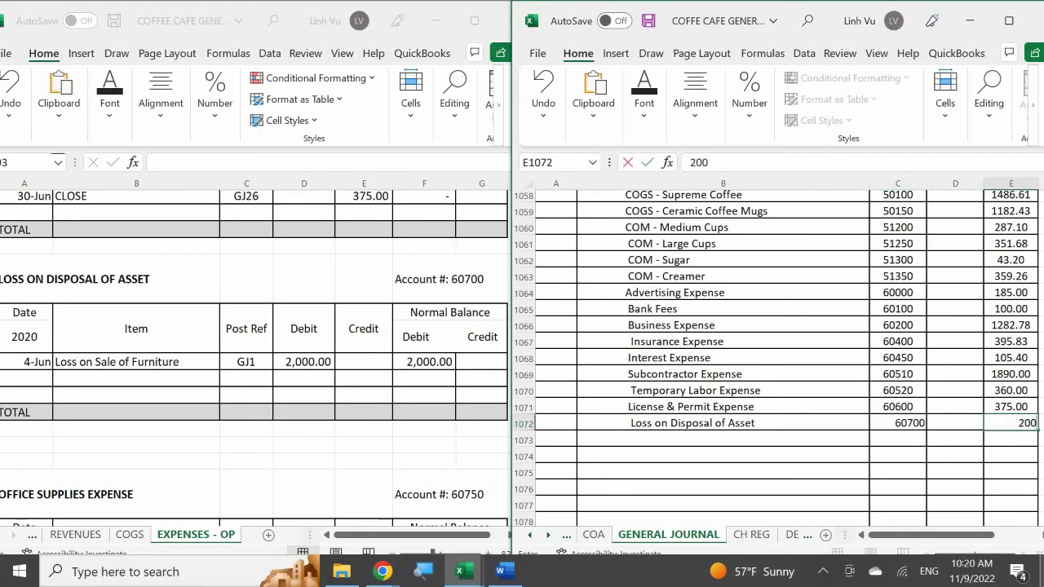
type("0")
key("Return")
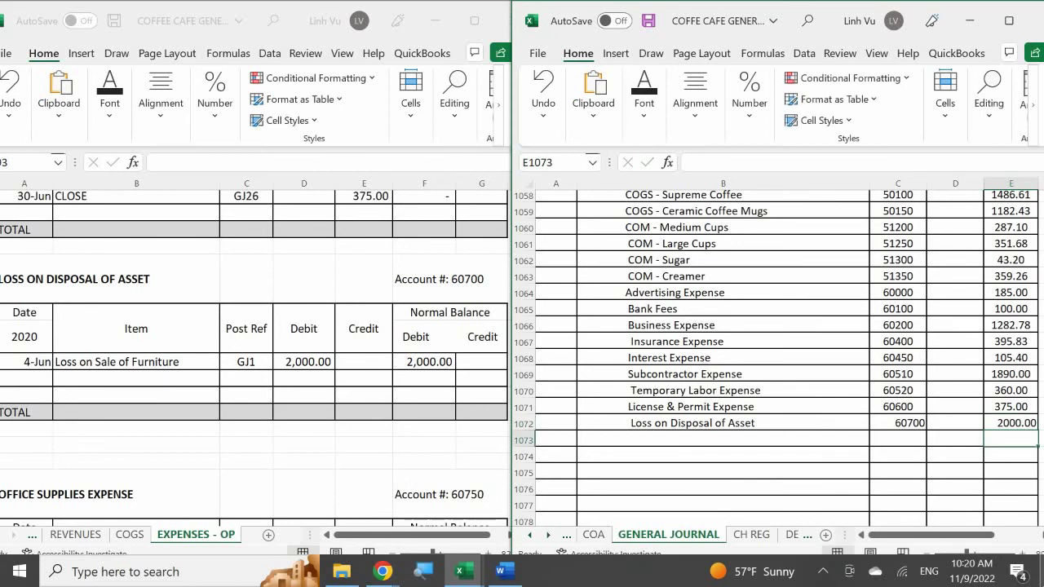
- Add a CLOSE row dated 30-Jun with post reference GJ26 to the Loss on Disposal of Asset ledger
left_click(30, 376)
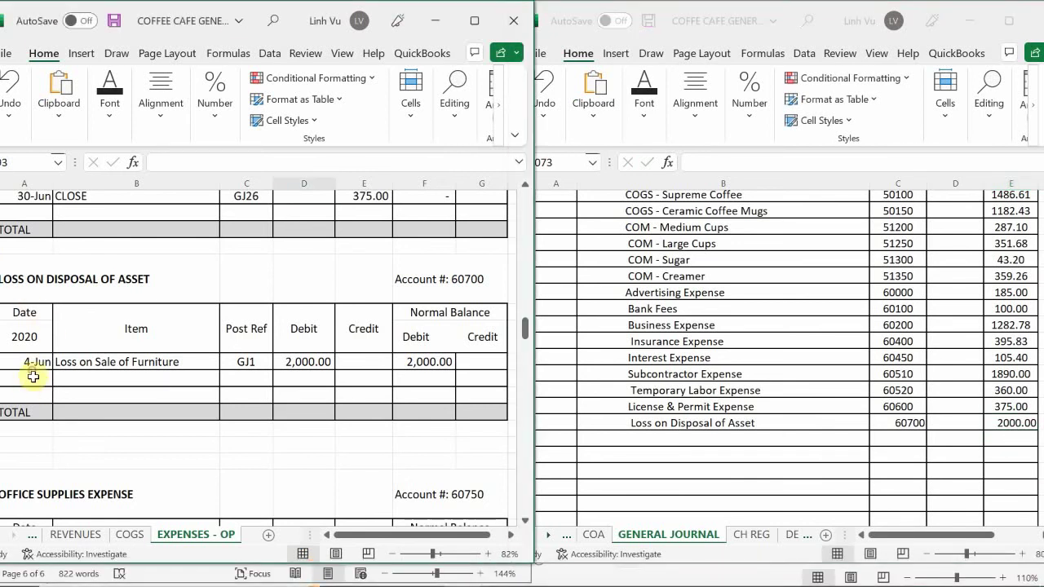
type("6/30")
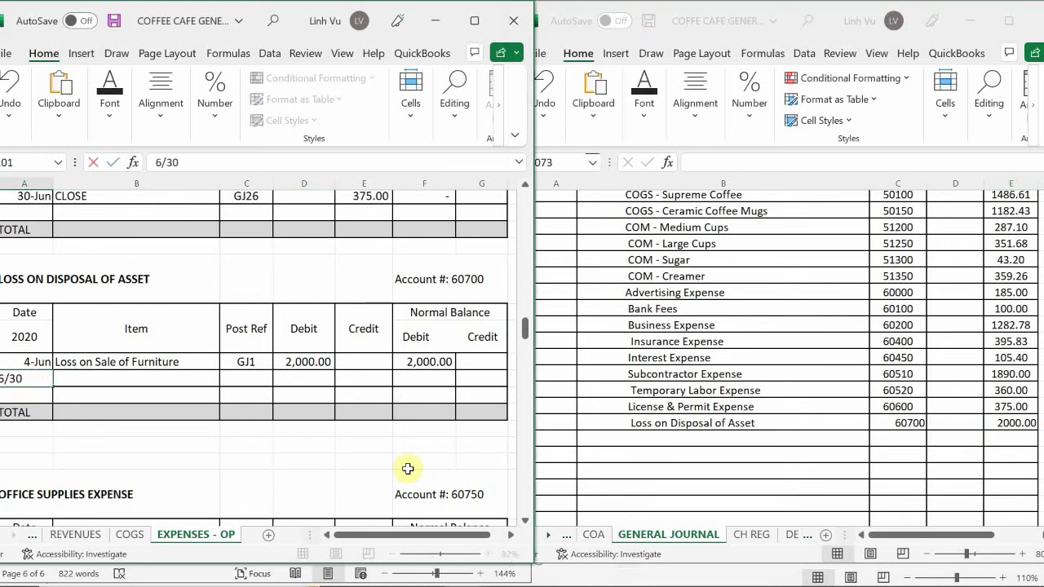
key("Return")
key("Up")
key("Right")
type("CLOS")
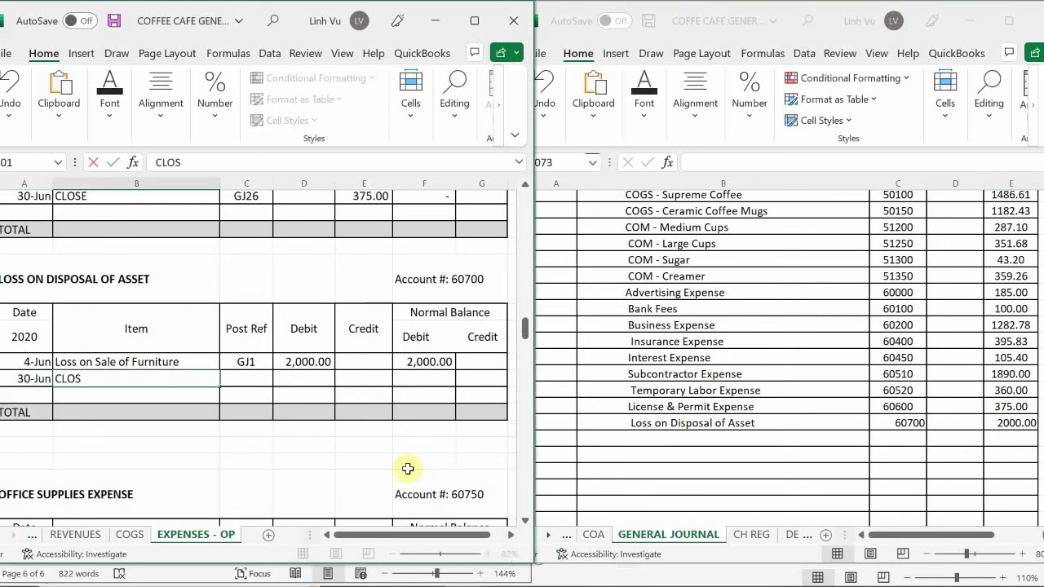
type("E")
key("Tab")
type("GJ26")
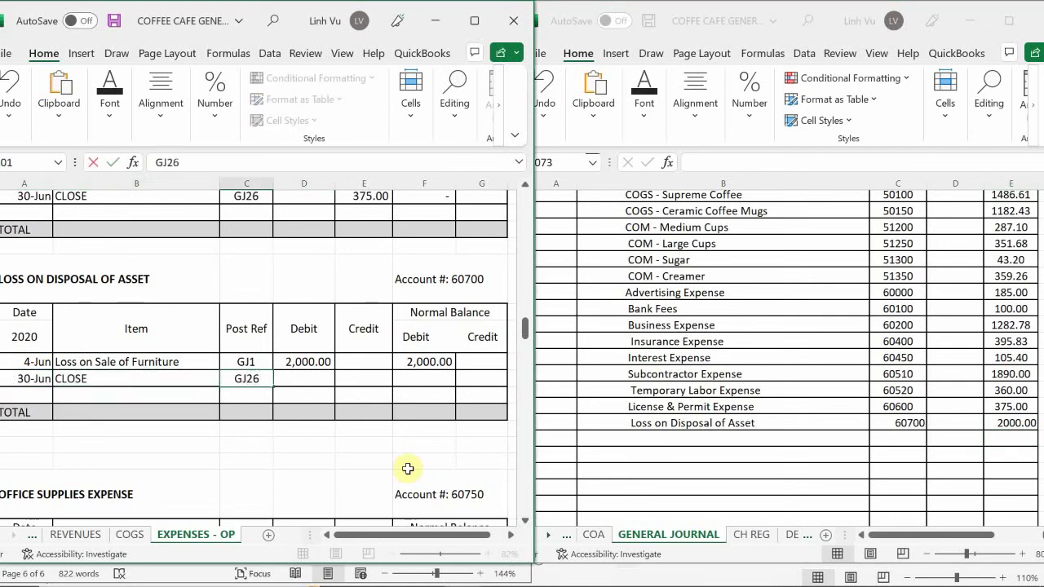
- Credit 2000 in the CLOSE row of the Loss on Disposal of Asset ledger
key("Tab")
key("Tab")
type("2000")
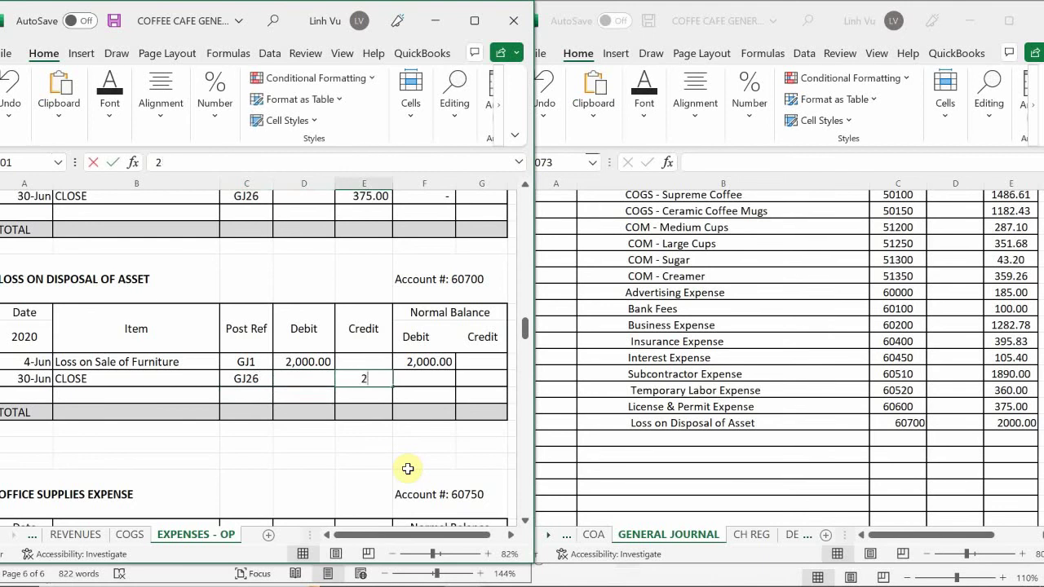
key("Return")
- Calculate the Loss on Disposal of Asset CLOSE row's debit balance with the formula =F100+D101-E101
key("Up")
key("Right")
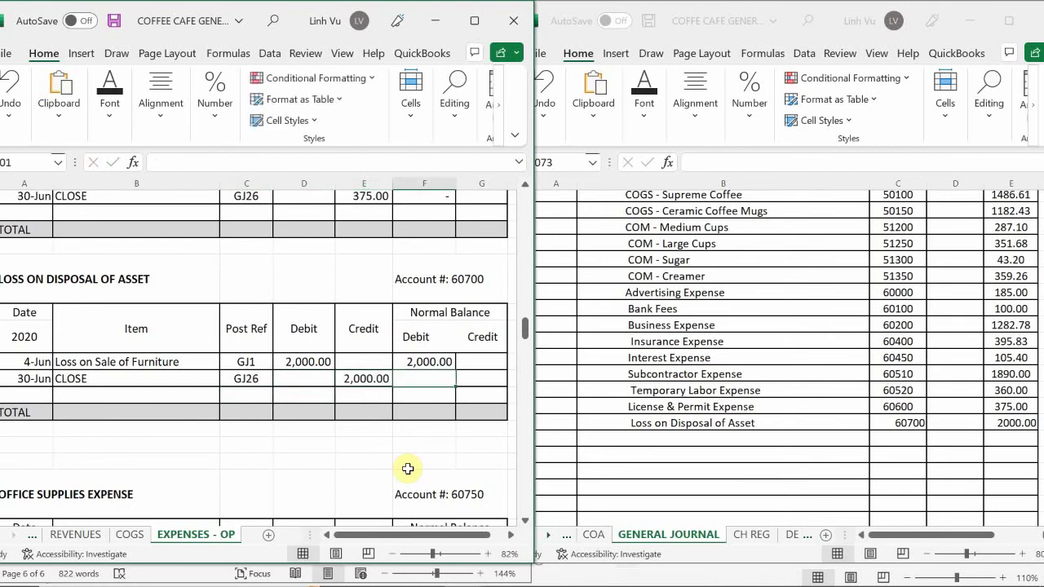
type("=")
key("Up")
type("+")
key("Left")
type("-")
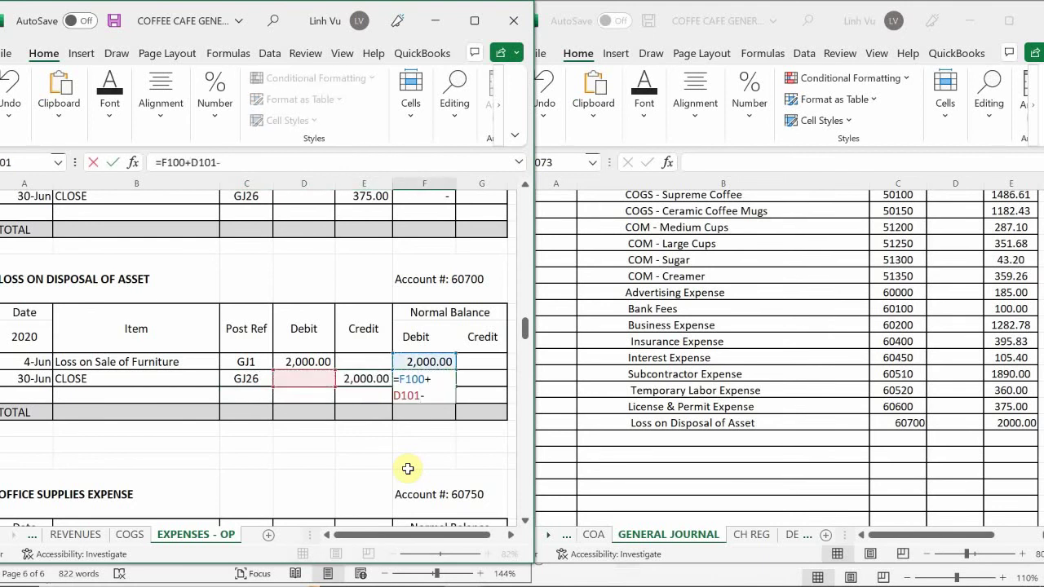
key("Left")
key("Return")
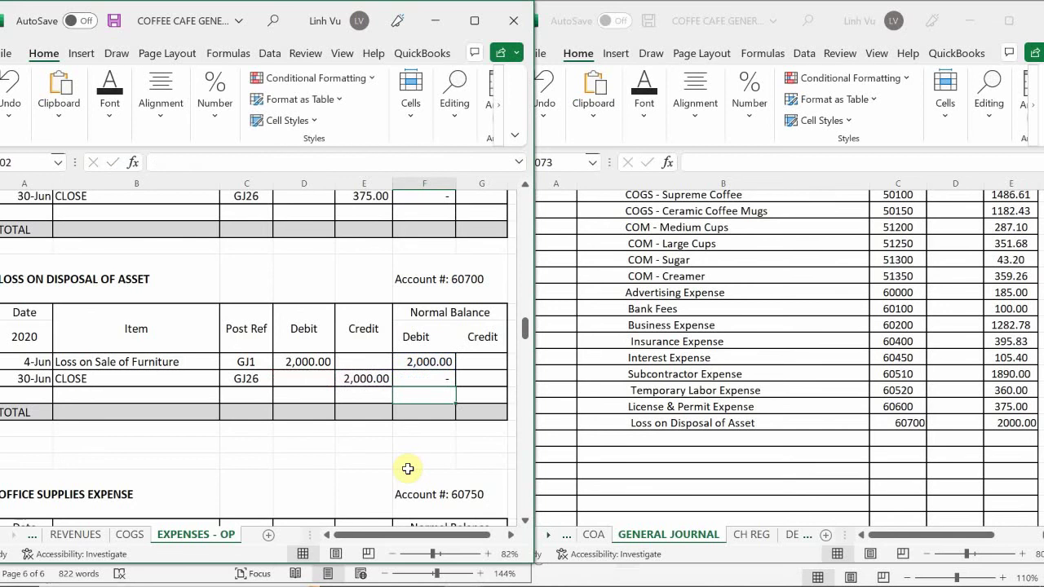
- Locate the Office Supplies Expense ledger and open general journal cell B1073 below Loss on Disposal of Asset for editing
left_click(181, 397)
scroll(182, 399, "down", 5)
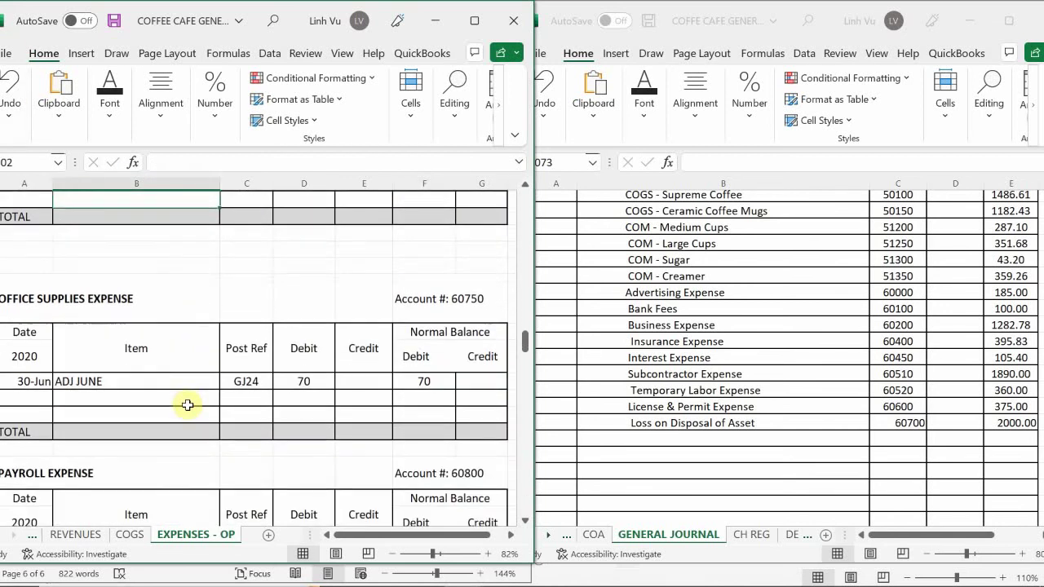
scroll(187, 403, "up", 1)
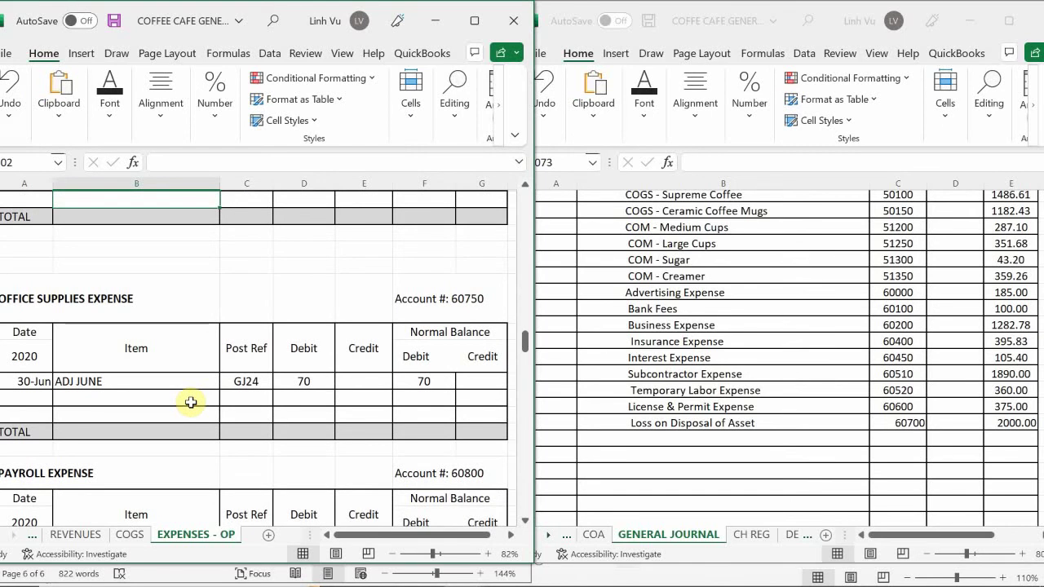
left_click(600, 272)
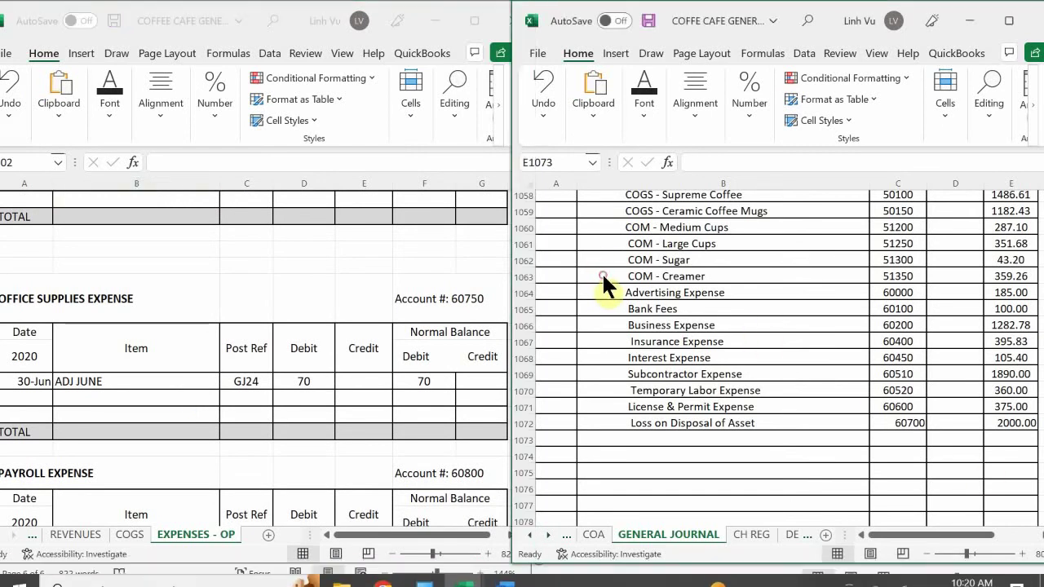
scroll(601, 271, "down", 2)
left_click(644, 367)
scroll(676, 384, "up", 1)
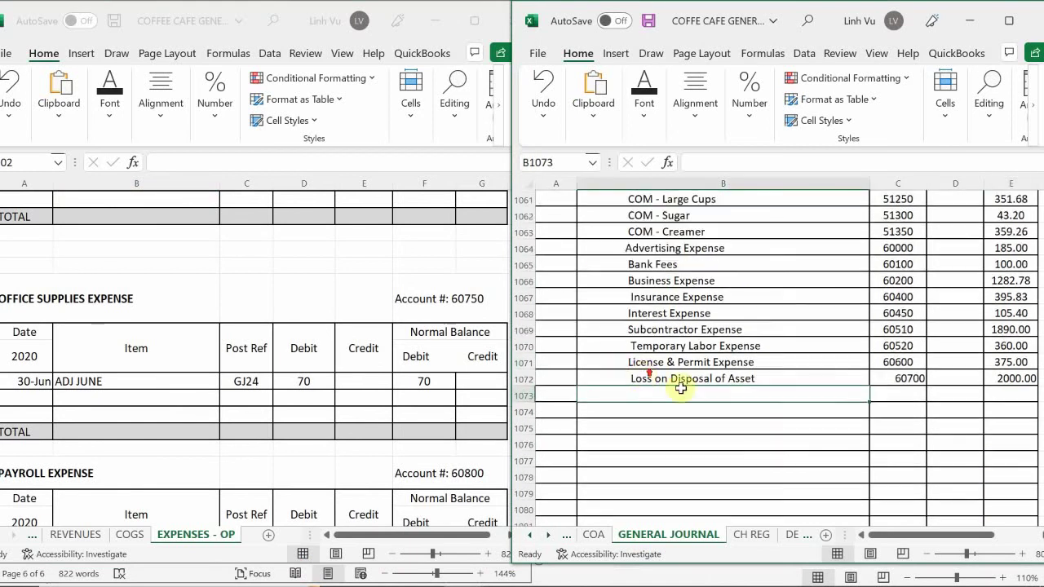
double_click(750, 401)
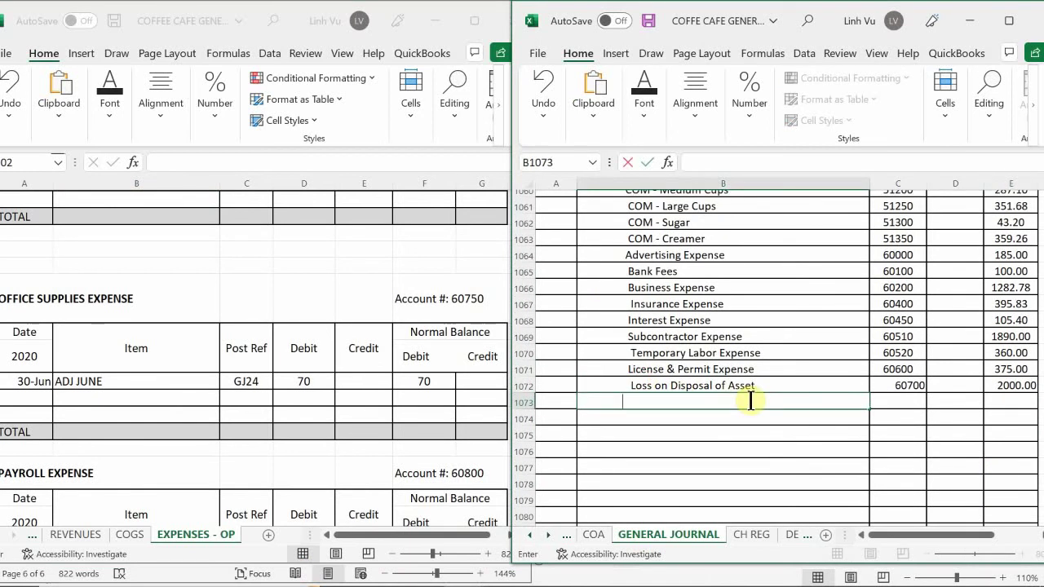
type("O")
key("BackSpace")
key("BackSpace")
type("Office C")
key("BackSpace")
type("Supp")
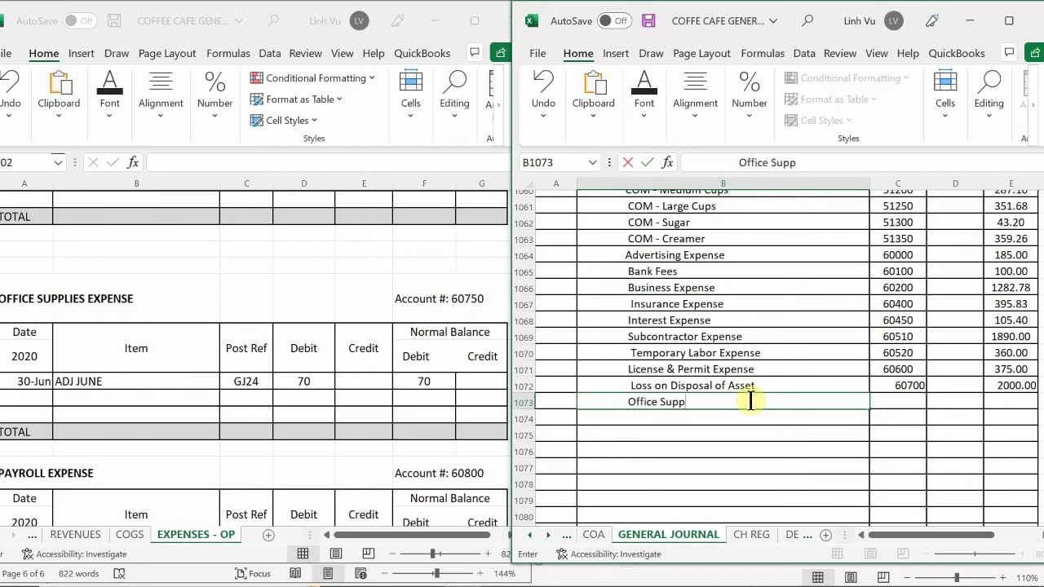
key("BackSpace")
key("BackSpace")
key("BackSpace")
key("BackSpace")
key("BackSpace")
key("BackSpace")
key("BackSpace")
key("BackSpace")
key("BackSpace")
key("BackSpace")
key("BackSpace")
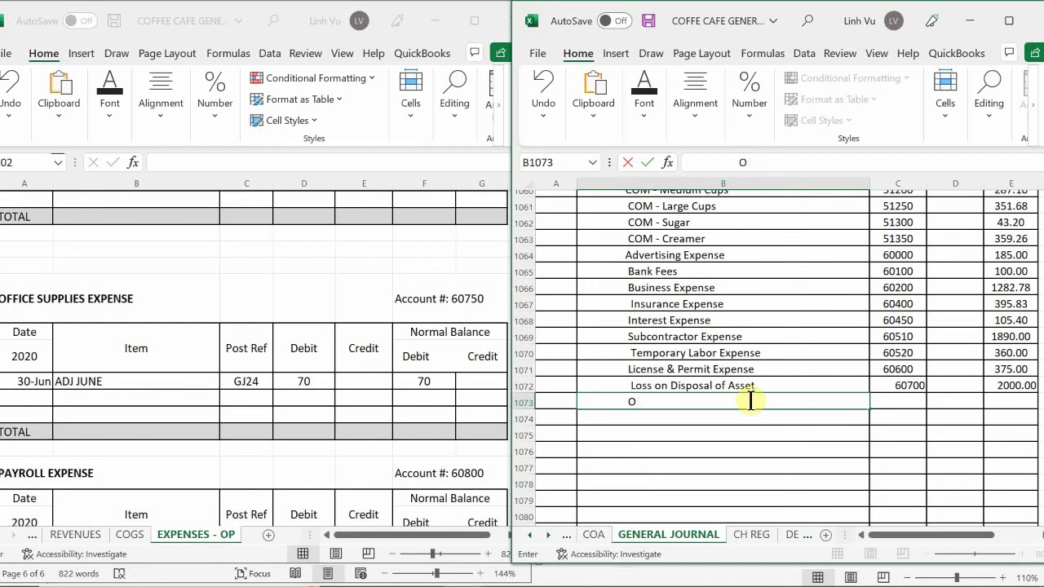
- Enter Office Supplies Expense as the account title in cell B1073 of the general journal
type("OFF")
key("BackSpace")
key("BackSpace")
type("ffice Sup")
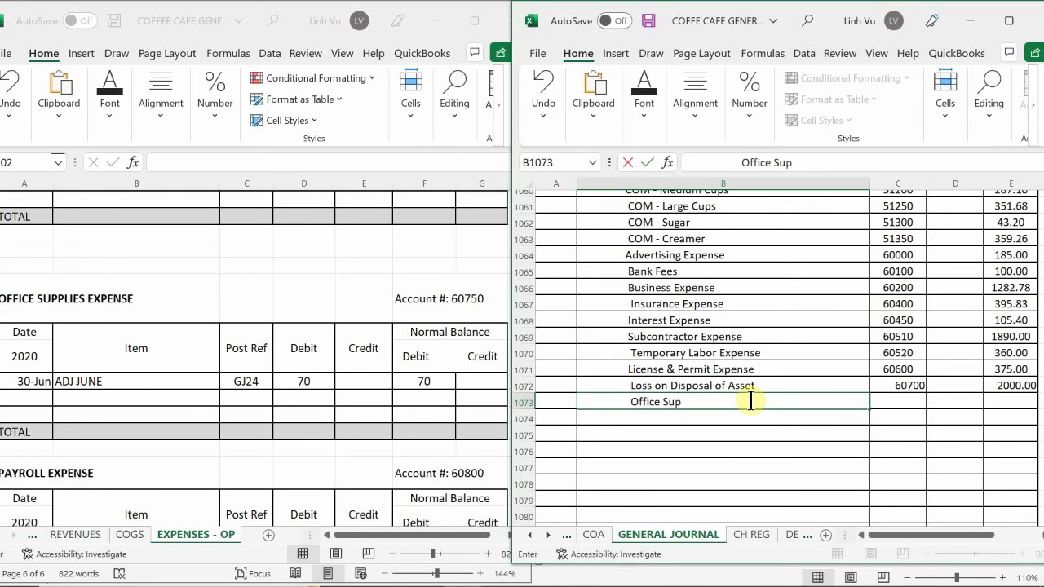
type("plies Expense")
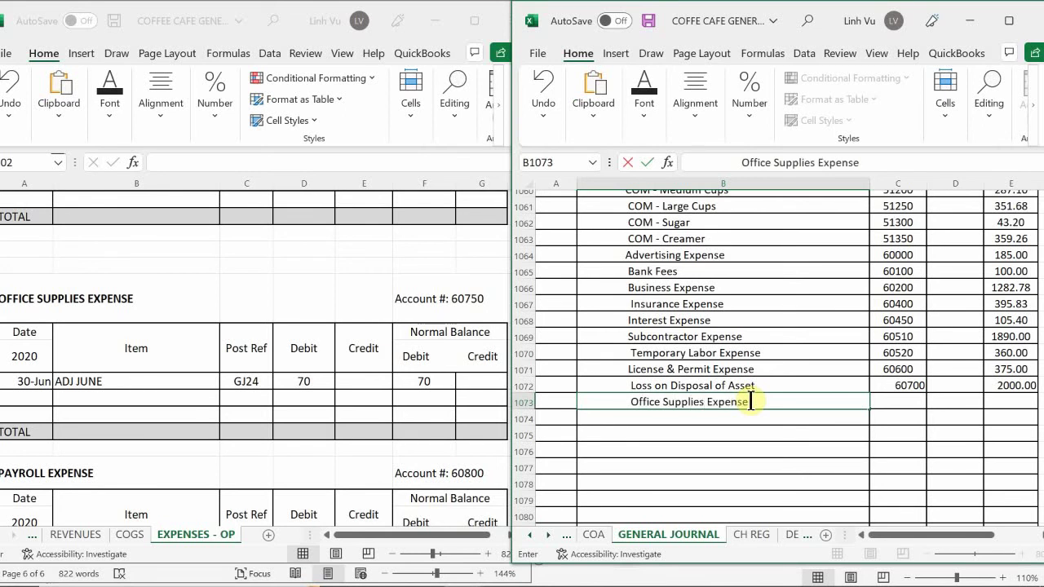
- Enter post reference 60750 and a credit of 70 for the Office Supplies Expense line in the general journal
key("Tab")
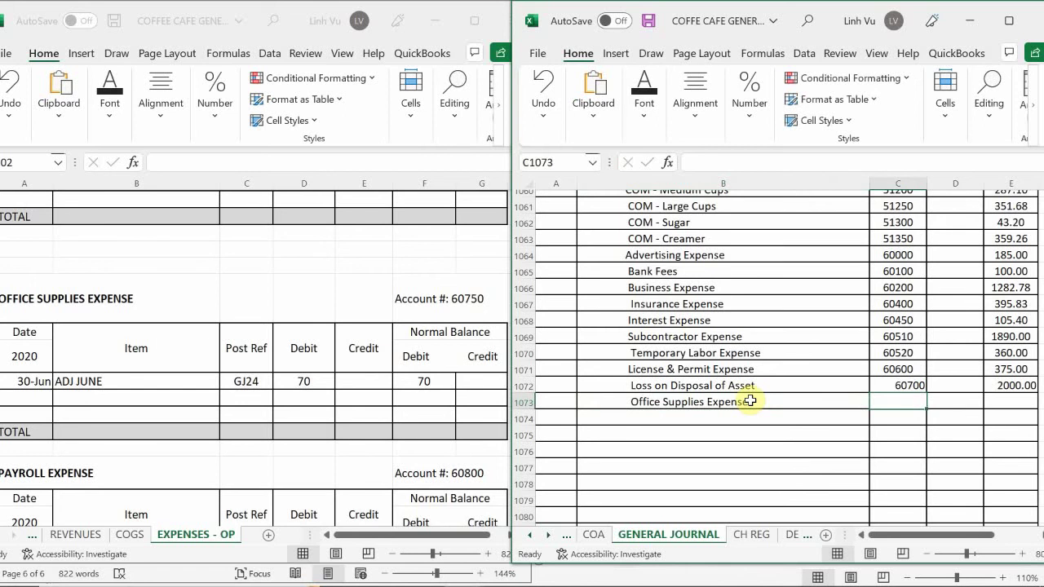
type("60750")
key("Tab")
key("Tab")
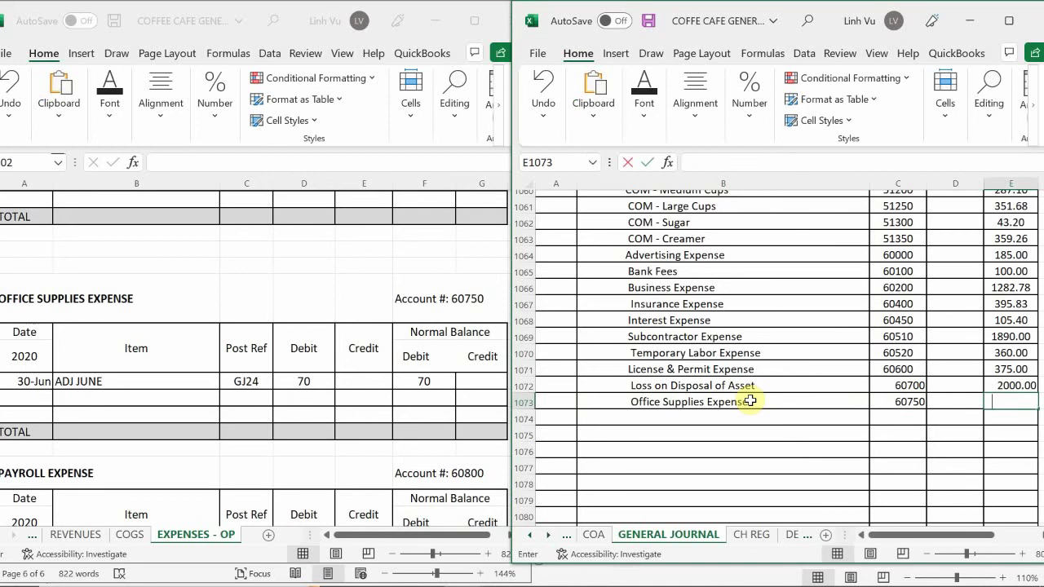
type("70")
key("Return")
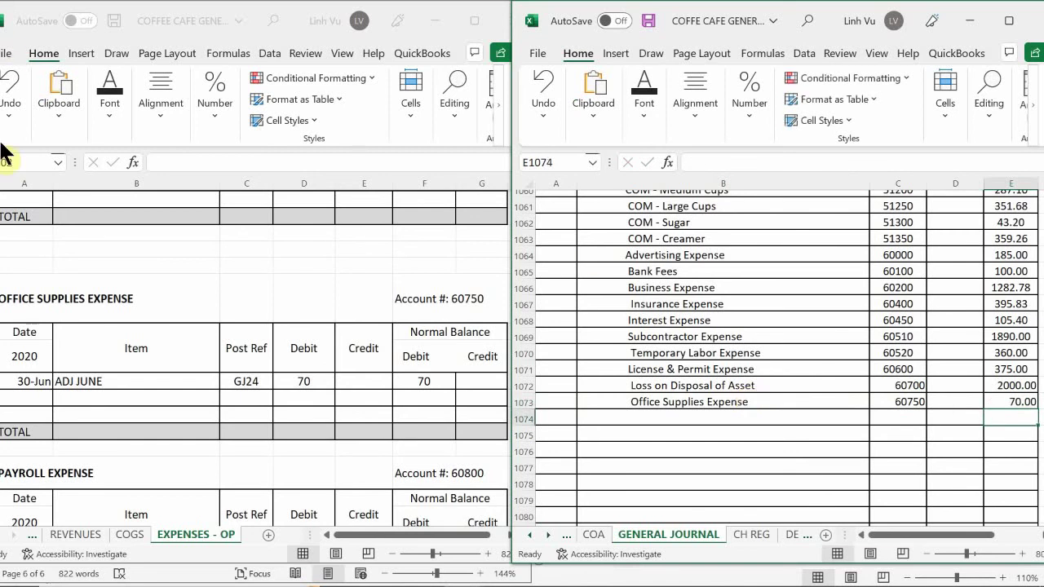
- Add a 6/30 CLOSE row to the Office Supplies Expense ledger with post reference GJ26 and a credit of 70
left_click(36, 396)
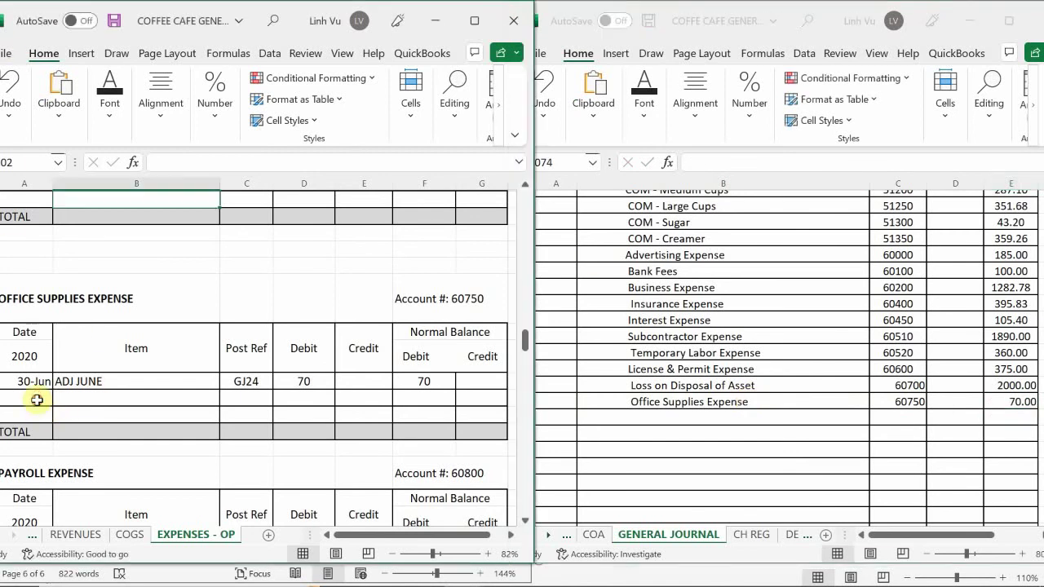
type("6/30")
key("Tab")
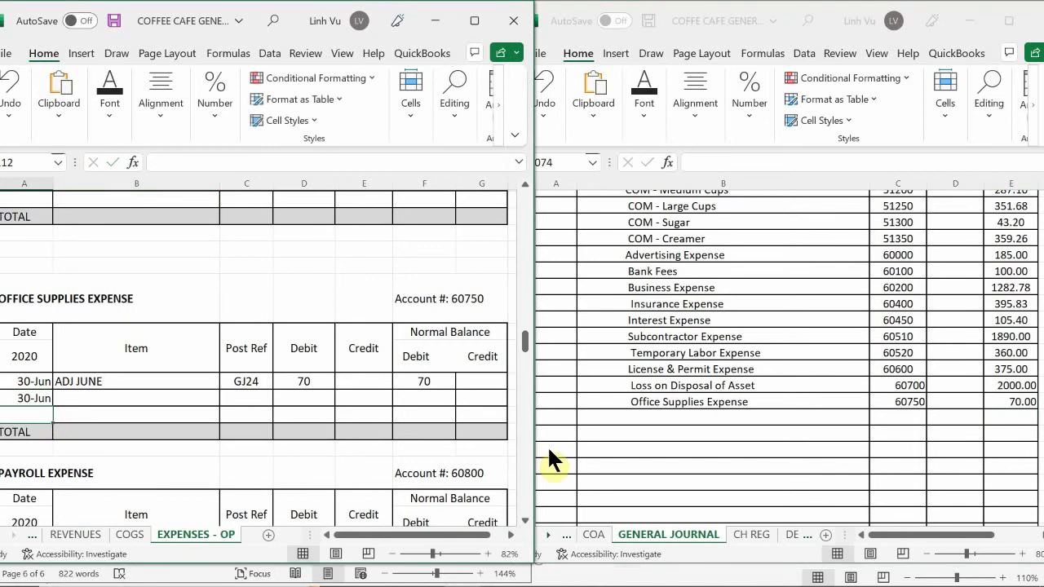
type("CLOSE")
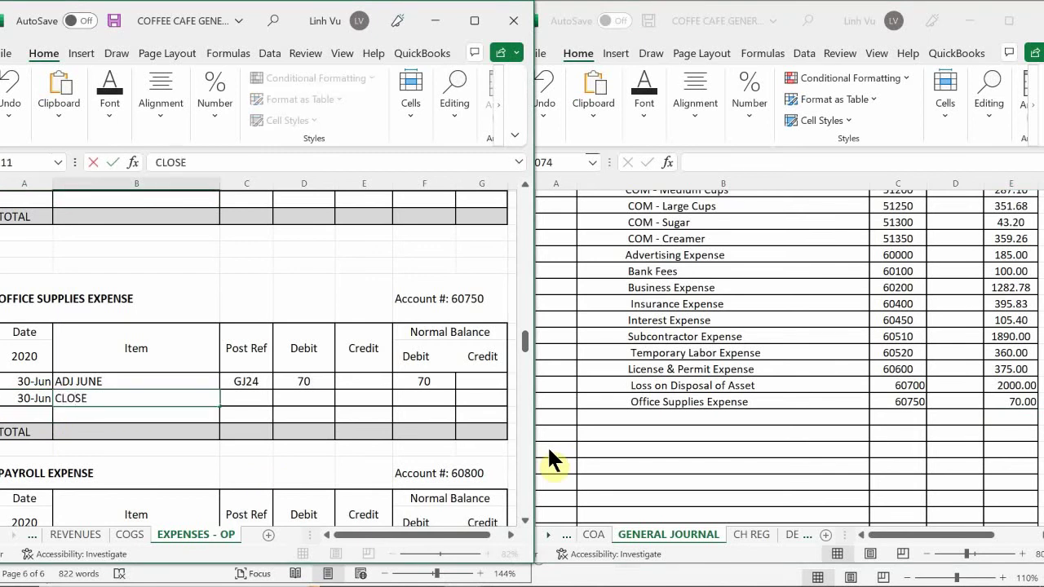
key("Tab")
type("GJ26")
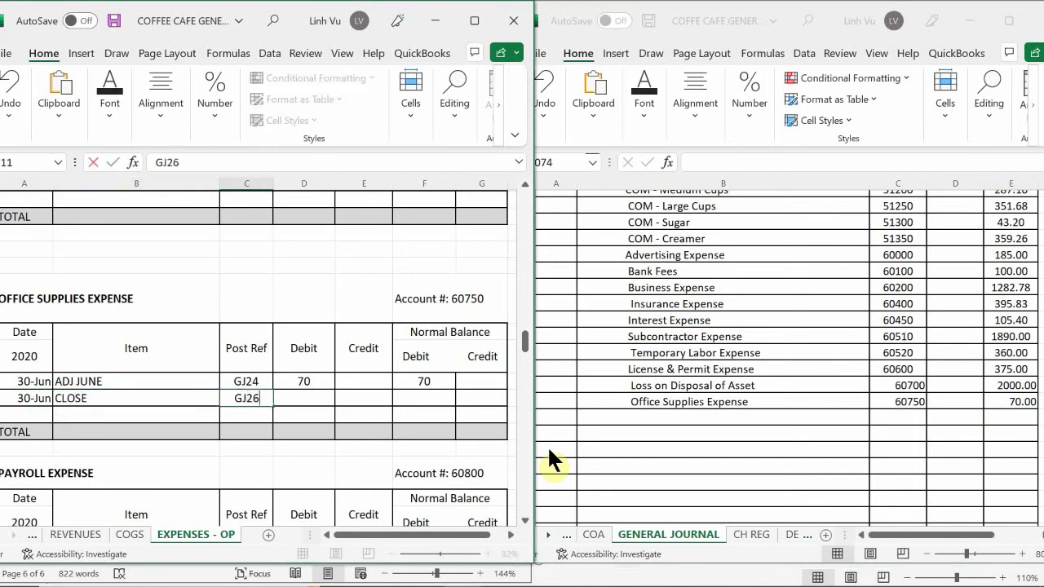
key("Tab")
key("Tab")
type("70")
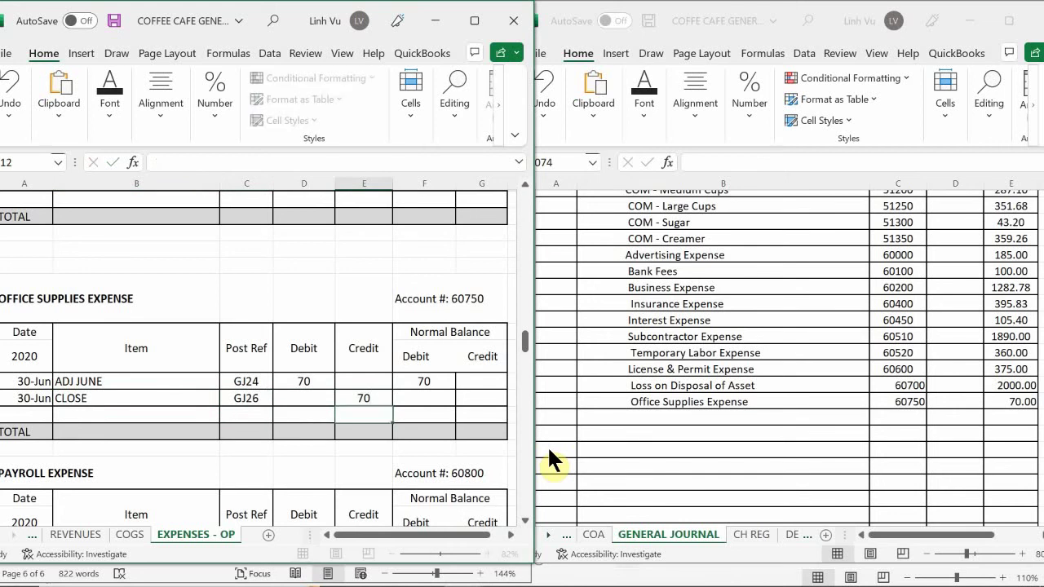
- Calculate the Office Supplies Expense CLOSE row's debit balance with the formula =F110+D111-E111
key("Tab")
type("=")
key("Up")
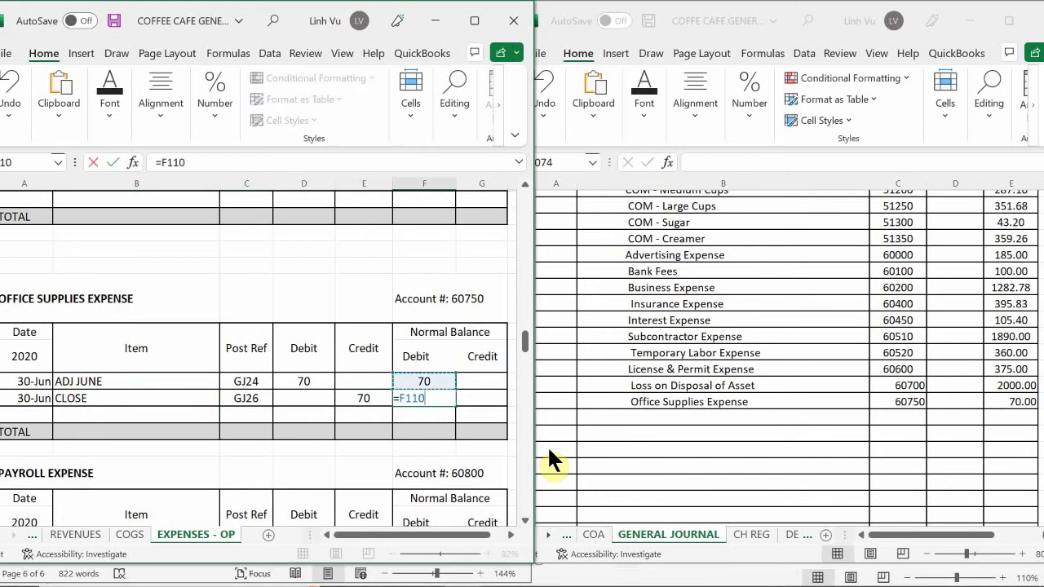
type("+")
key("Left")
key("Left")
type("-")
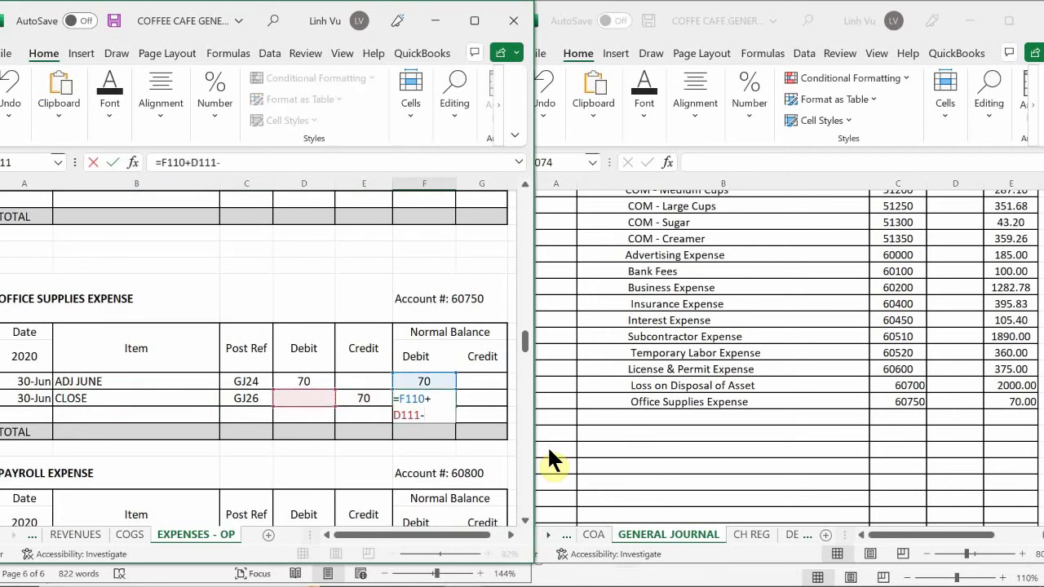
key("Left")
key("Return")
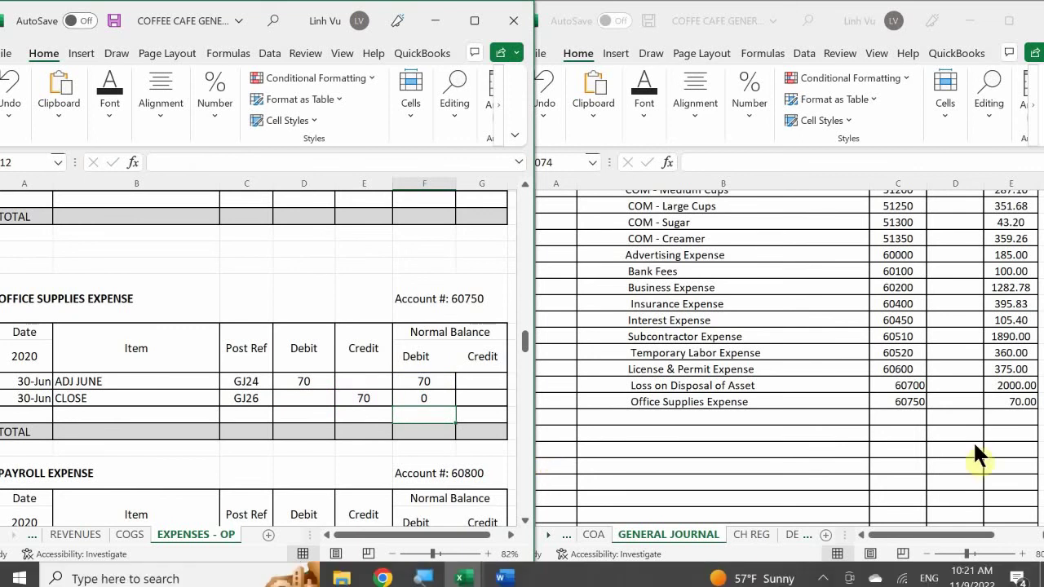
- Locate the Salaries and Wages Expense ledger and enter Salaries and Wages Expense as the account title in general journal cell B1074
left_click(210, 380)
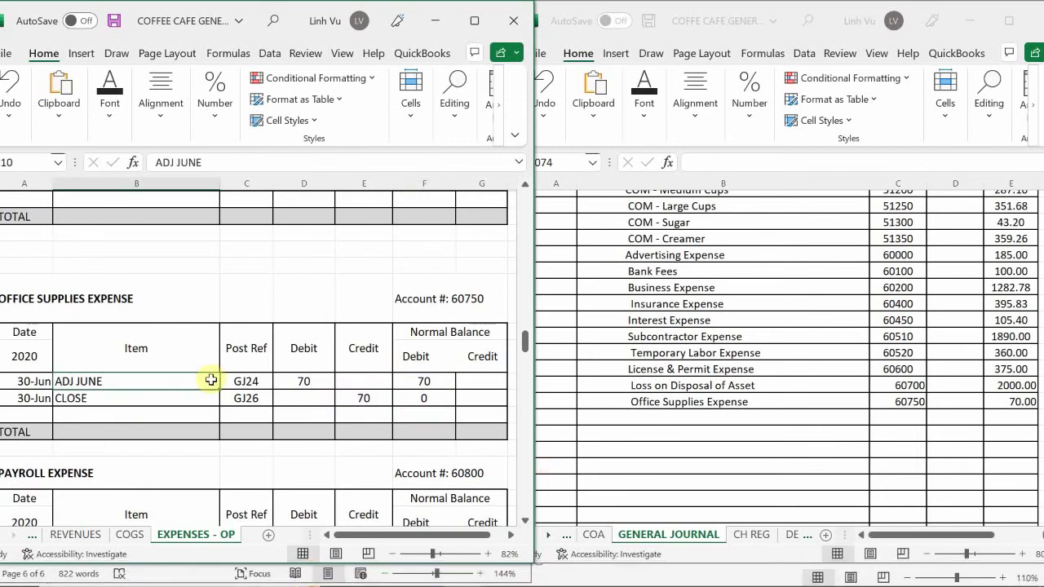
scroll(211, 380, "down", 4)
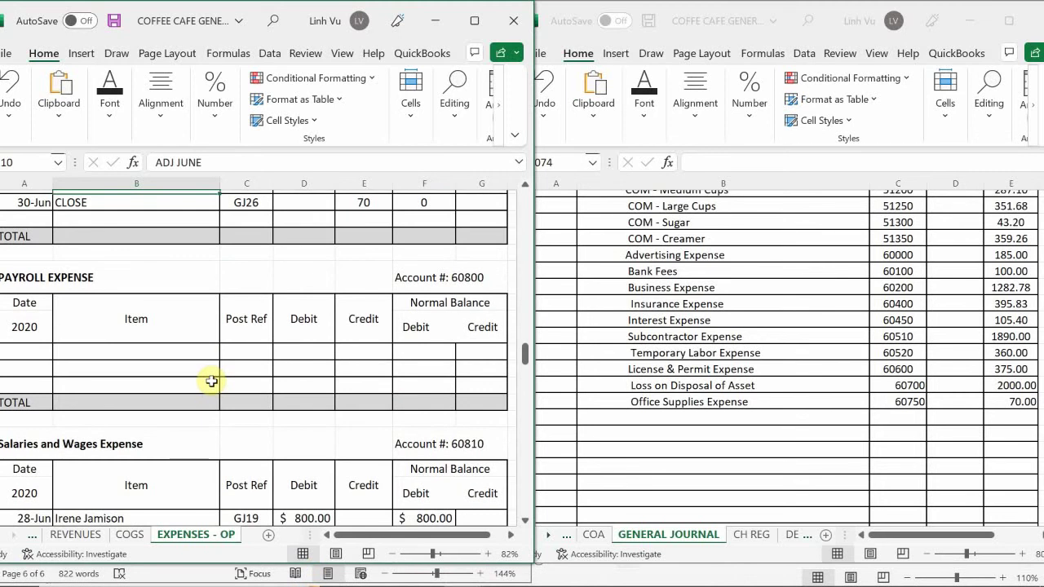
scroll(211, 381, "down", 3)
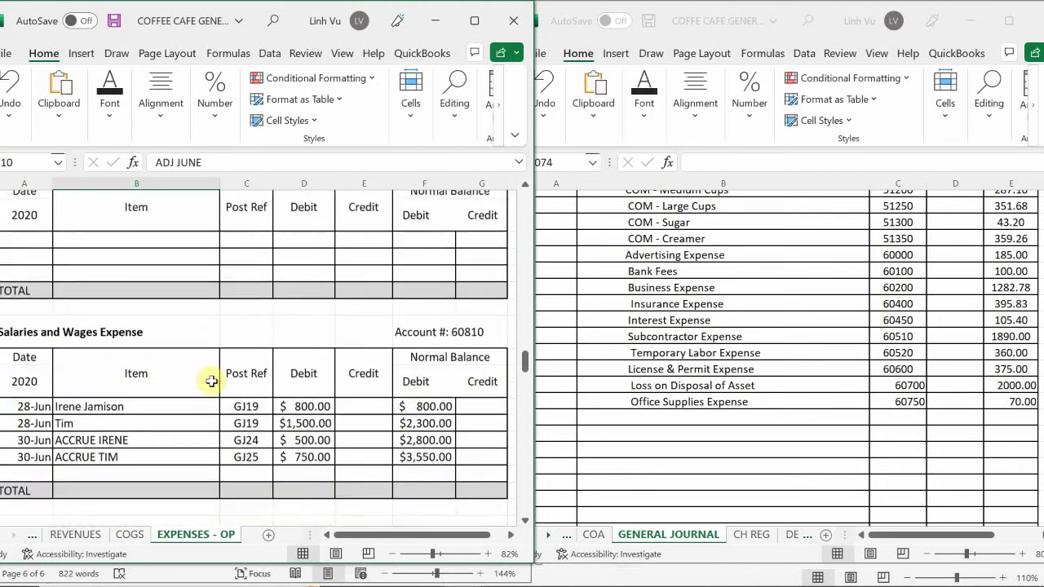
scroll(211, 380, "up", 3)
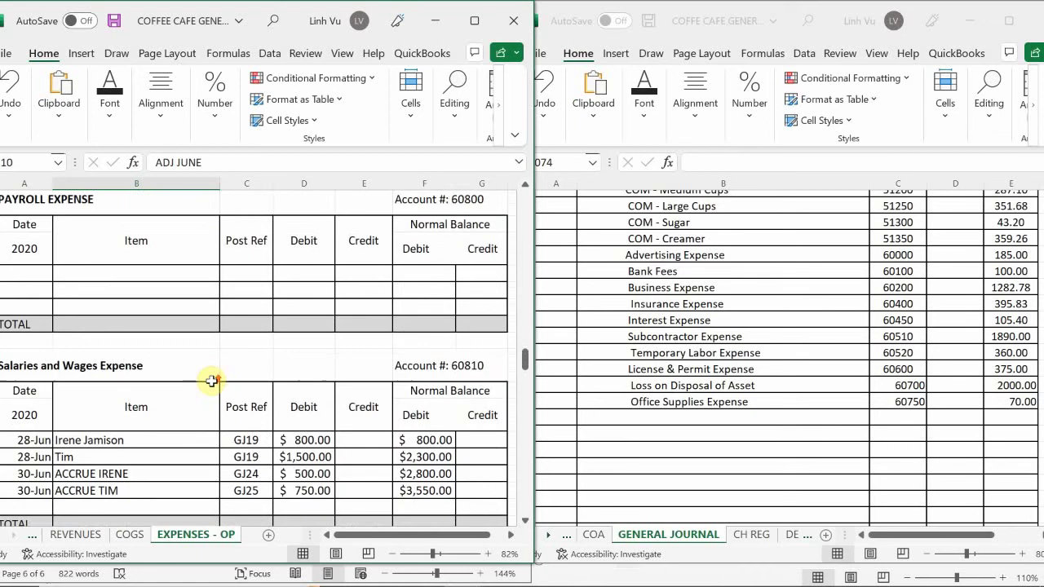
scroll(211, 381, "down", 3)
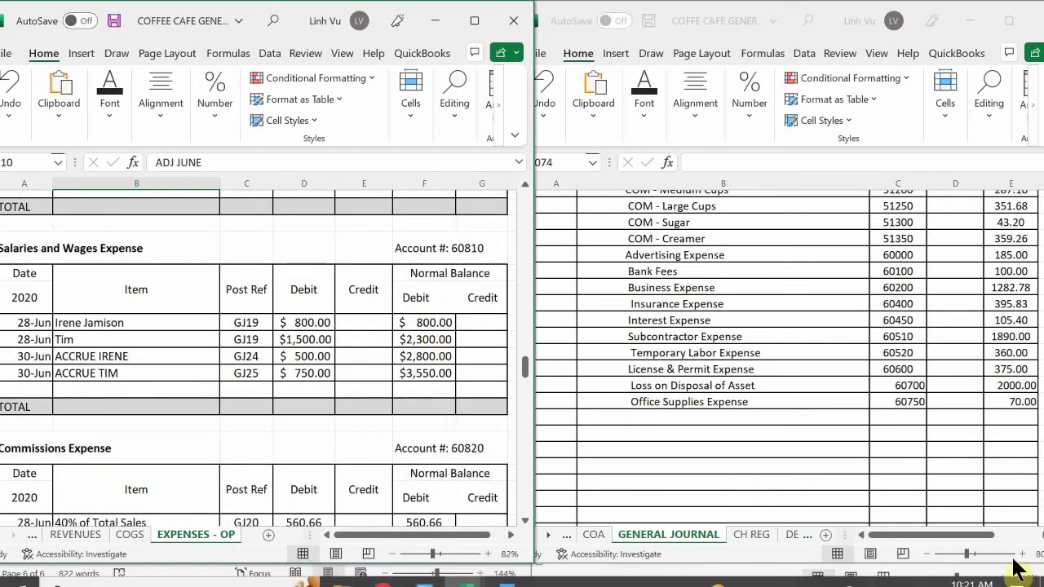
left_click(643, 403)
left_click(615, 415)
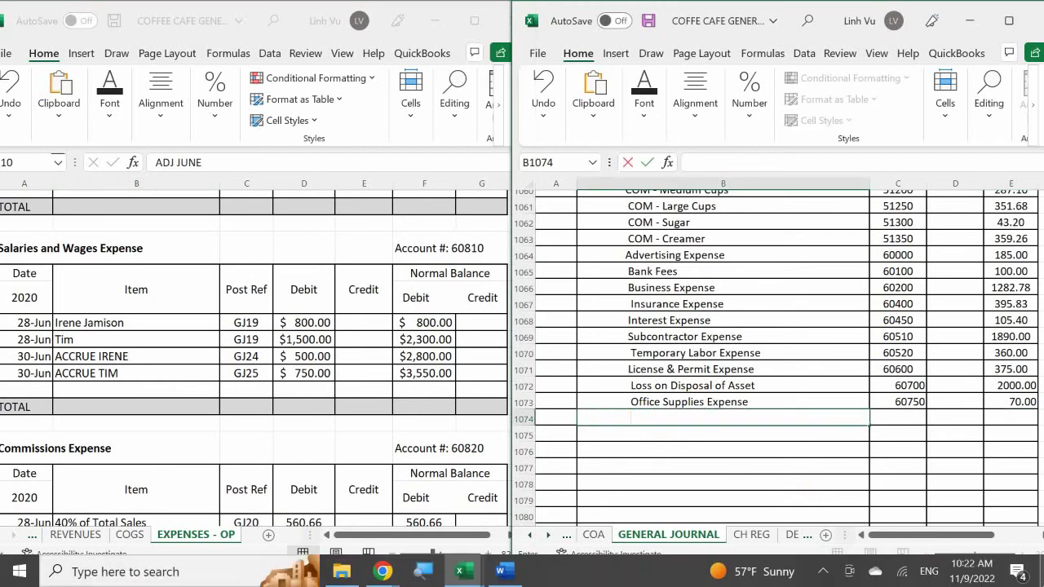
type("alaries and Wages Expense")
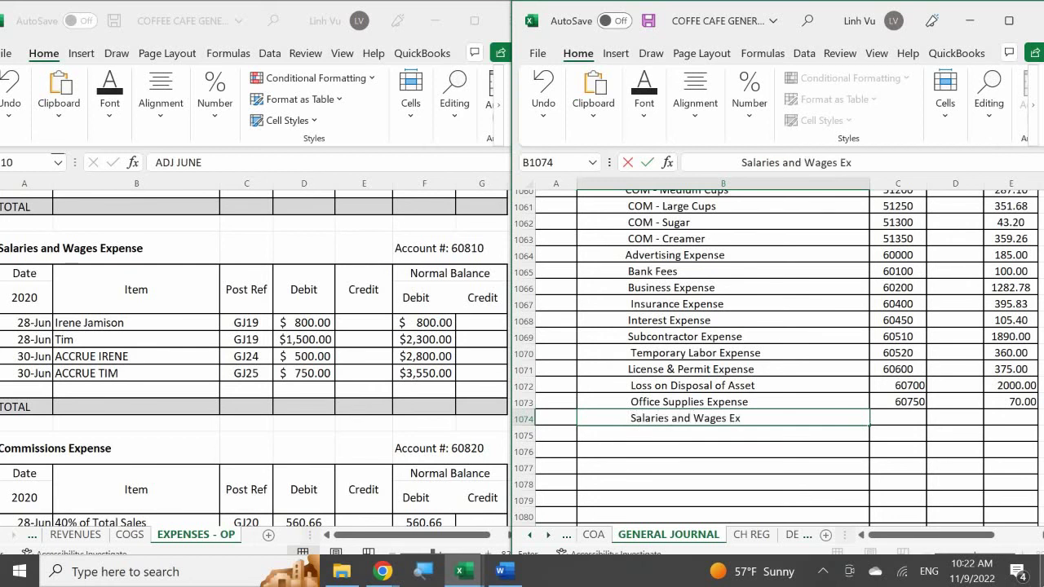
key("Tab")
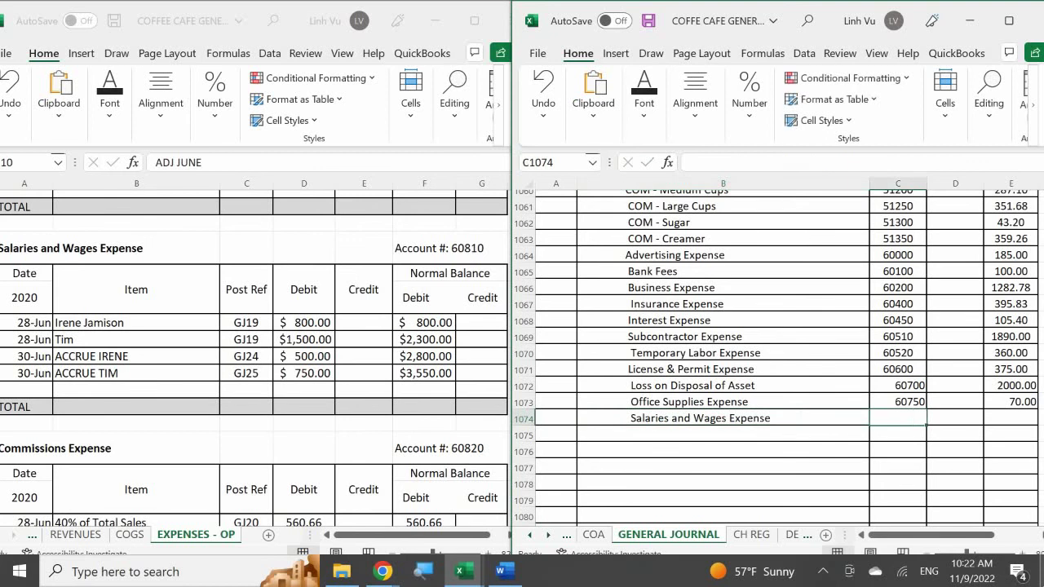
- Enter post reference 60810 and a credit of 3550 for the Salaries and Wages Expense line in the general journal
type("608")
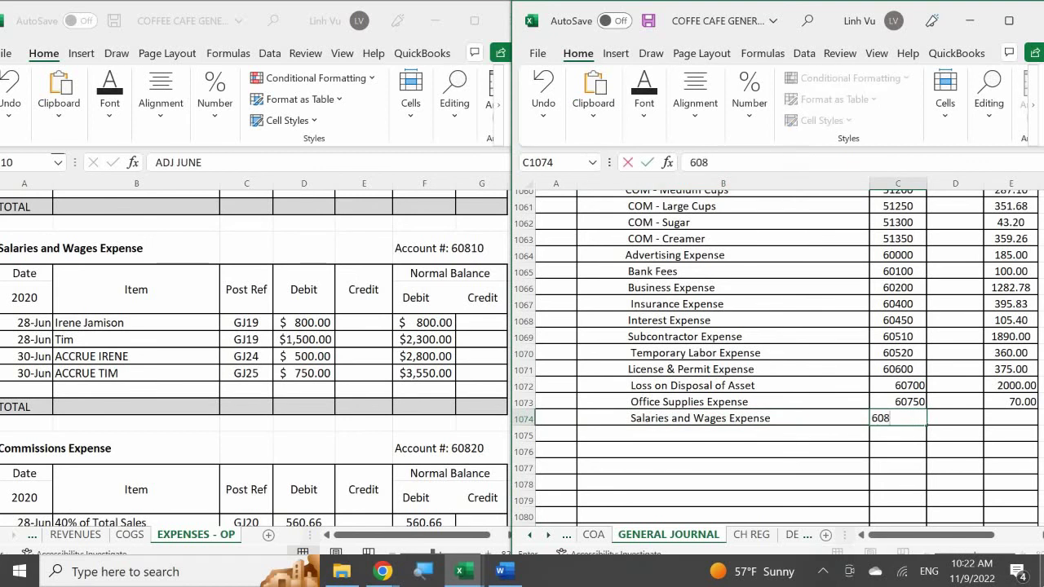
key("Tab")
key("Tab")
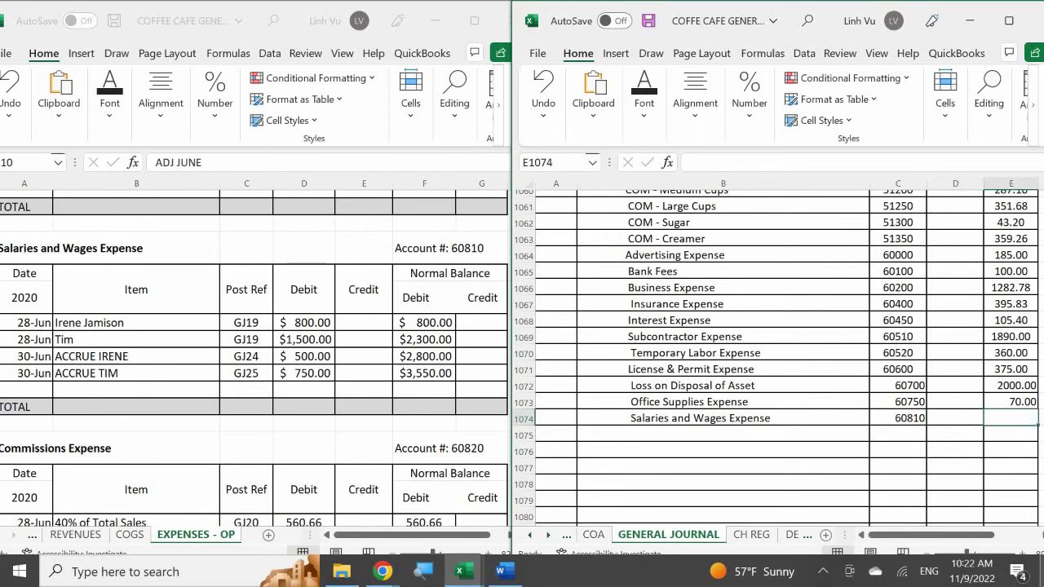
type("35")
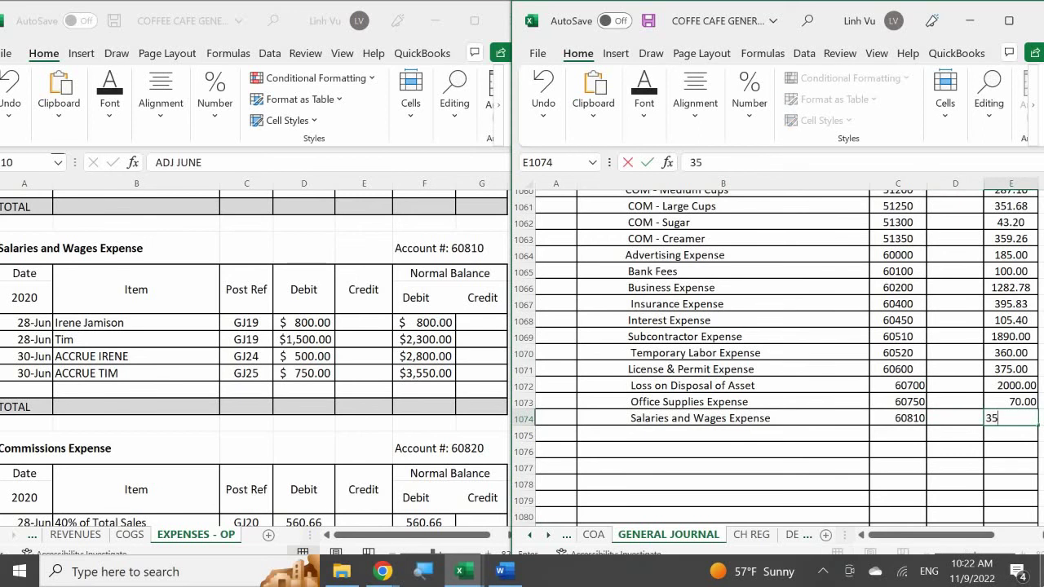
type("50")
key("Return")
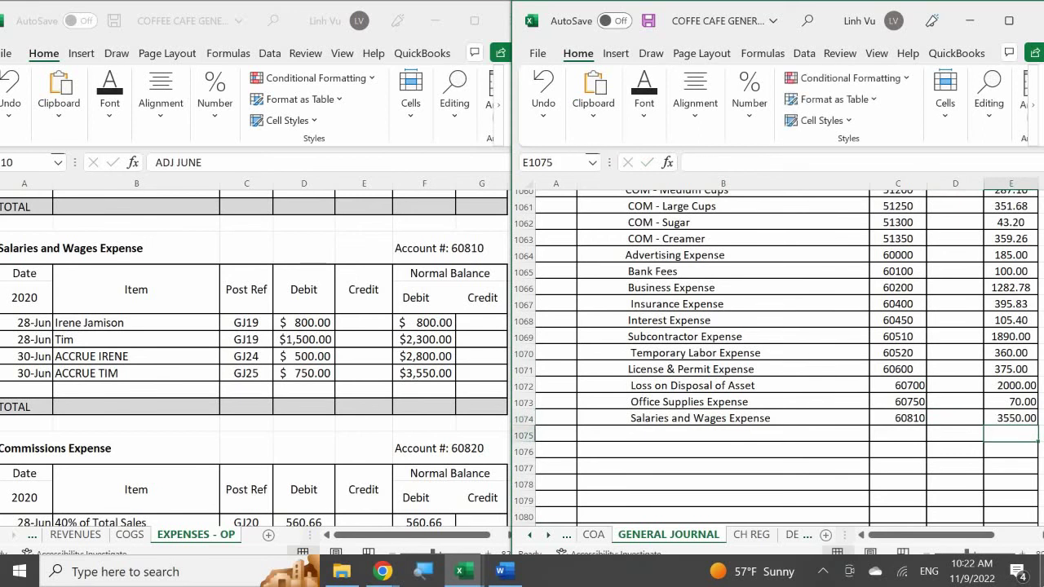
- Enter the date 6/30 in the empty row above TOTAL in the Salaries and Wages Expense ledger
left_click(23, 390)
left_click(23, 391)
type("6/")
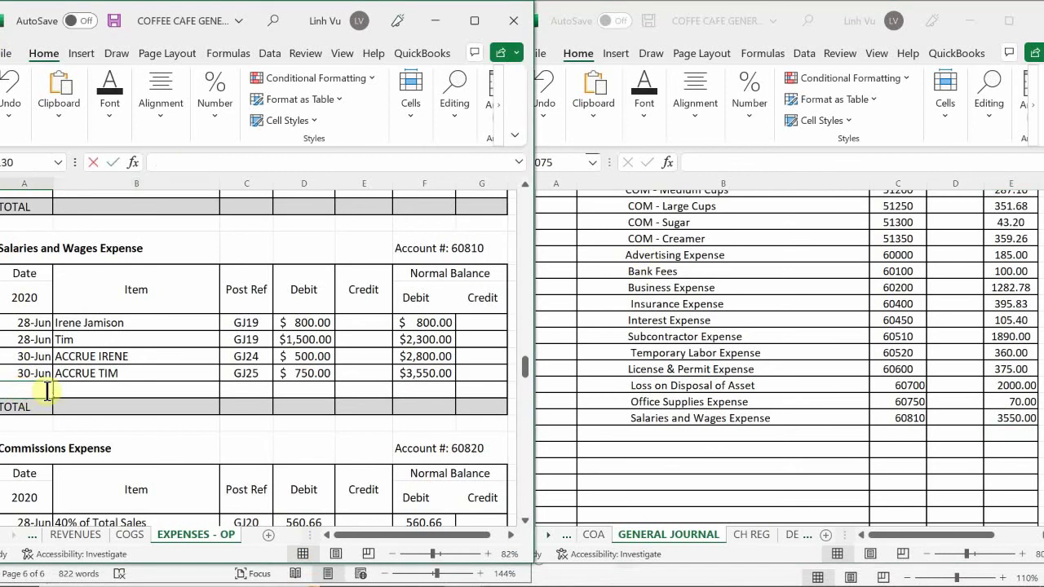
type("30")
key("Return")
key("Up")
key("Right")
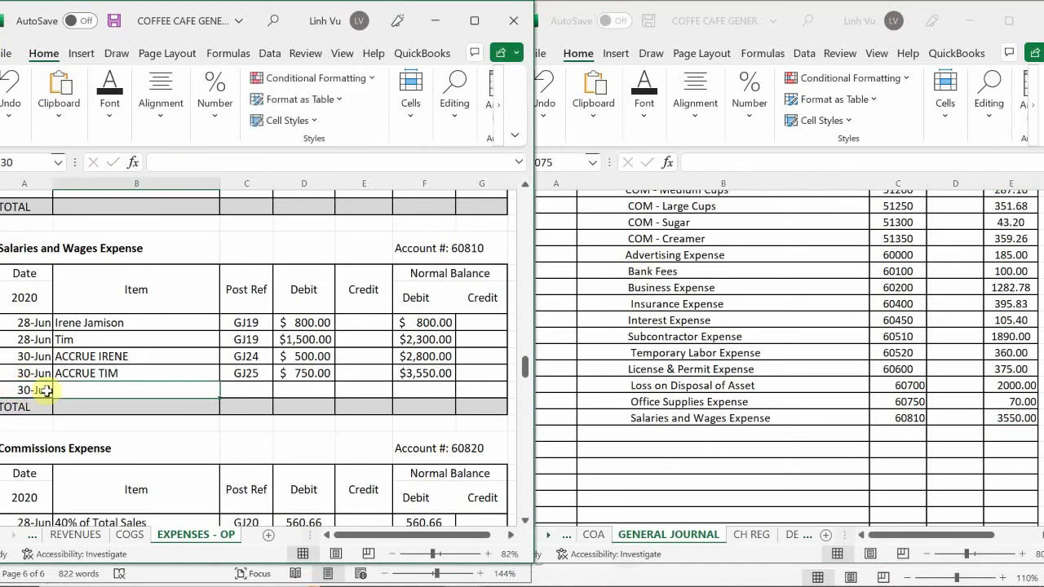
- Enter the item CLOSE and post reference GJ26 in the last Salaries and Wages Expense ledger row
type("CLOSE")
key("Tab")
type("G")
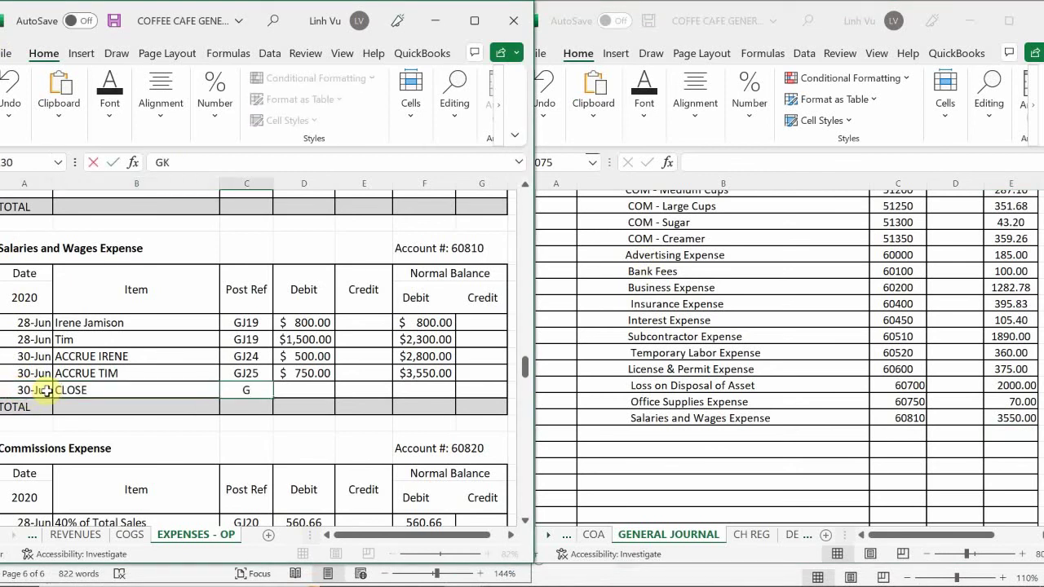
type("K")
key("BackSpace")
type("J26")
key("Return")
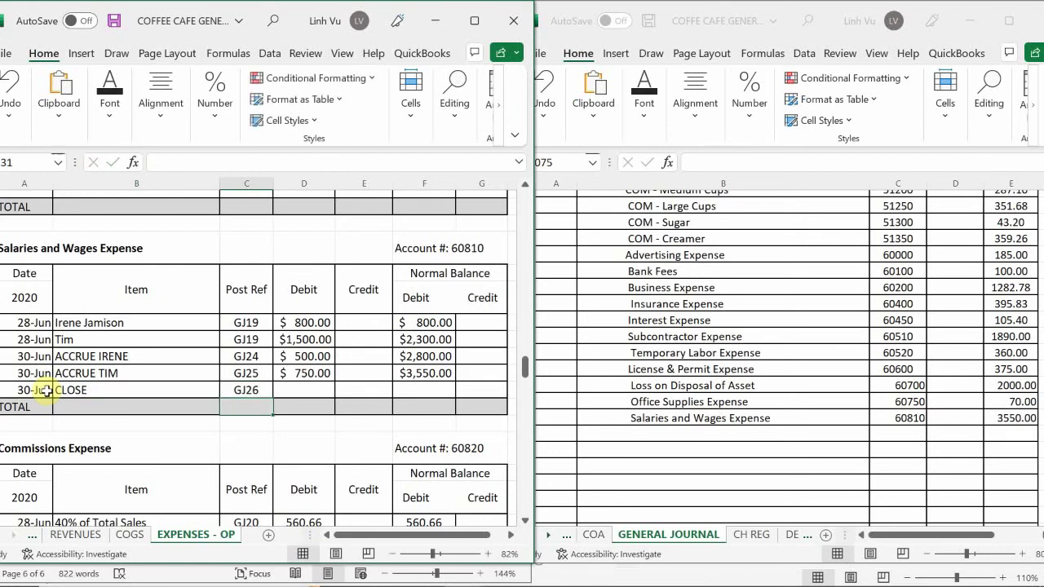
- Enter a credit of 3550 in the Salaries and Wages Expense CLOSE row and widen the Credit column to fit it
key("Right")
key("Up")
key("Right")
type("3550")
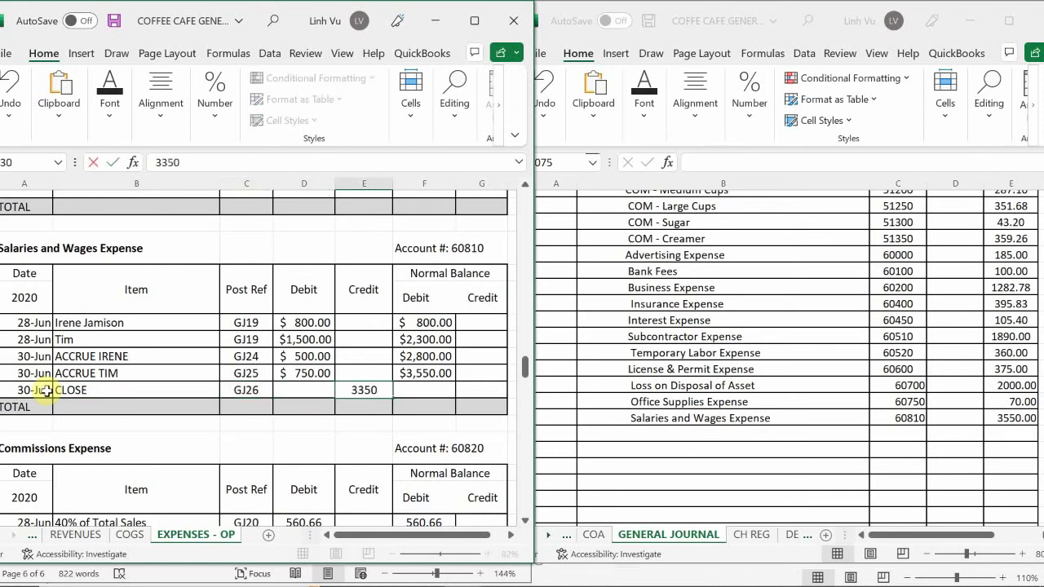
key("BackSpace")
key("BackSpace")
key("BackSpace")
type("550")
key("Tab")
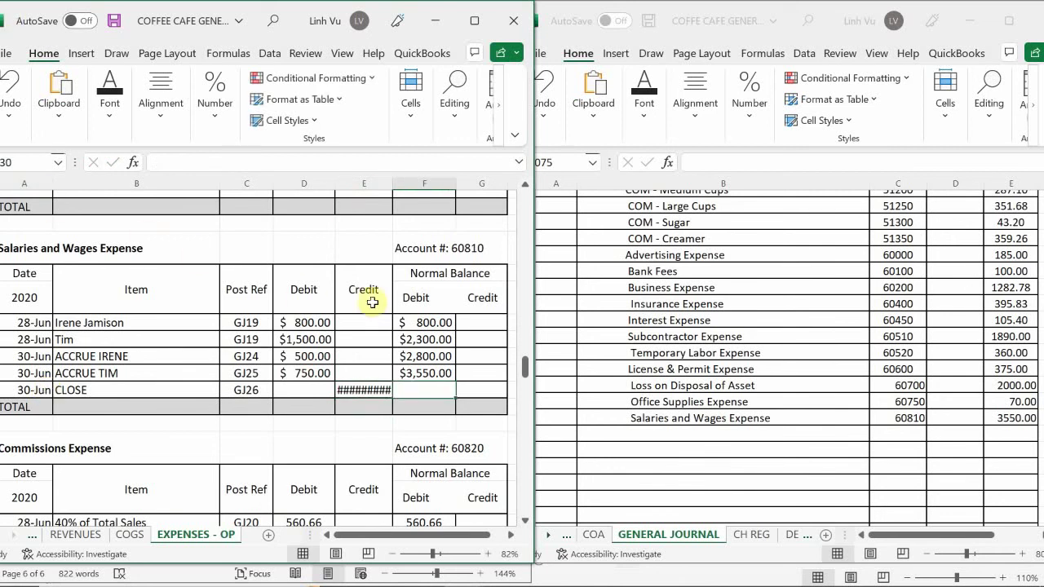
left_click(376, 185)
left_click_drag(394, 189, 399, 190)
- Copy the debit balance formula from the last accrual row down to the Salaries and Wages Expense CLOSE row
left_click(425, 383)
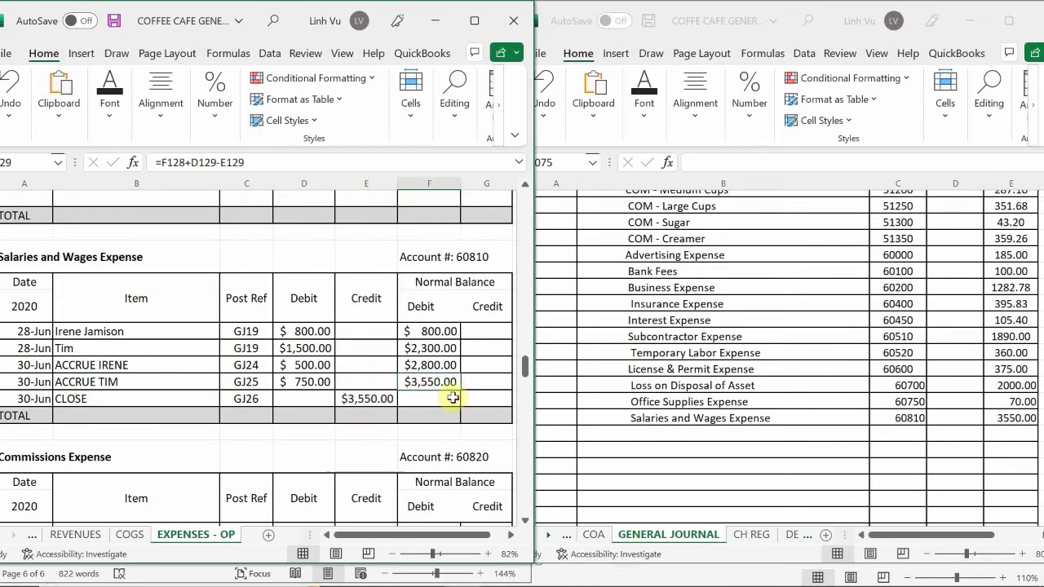
left_click_drag(460, 391, 459, 405)
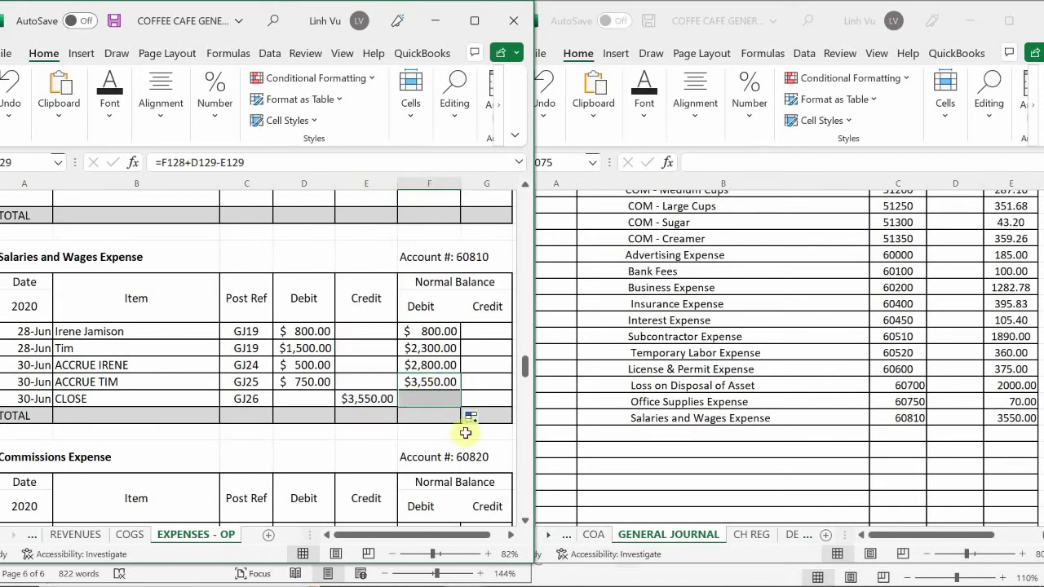
left_click(421, 379)
- Locate the Commissions Expense ledger and enter Commissions Expense as the account title in general journal cell B1075
scroll(421, 371, "down", 1)
scroll(421, 371, "down", 3)
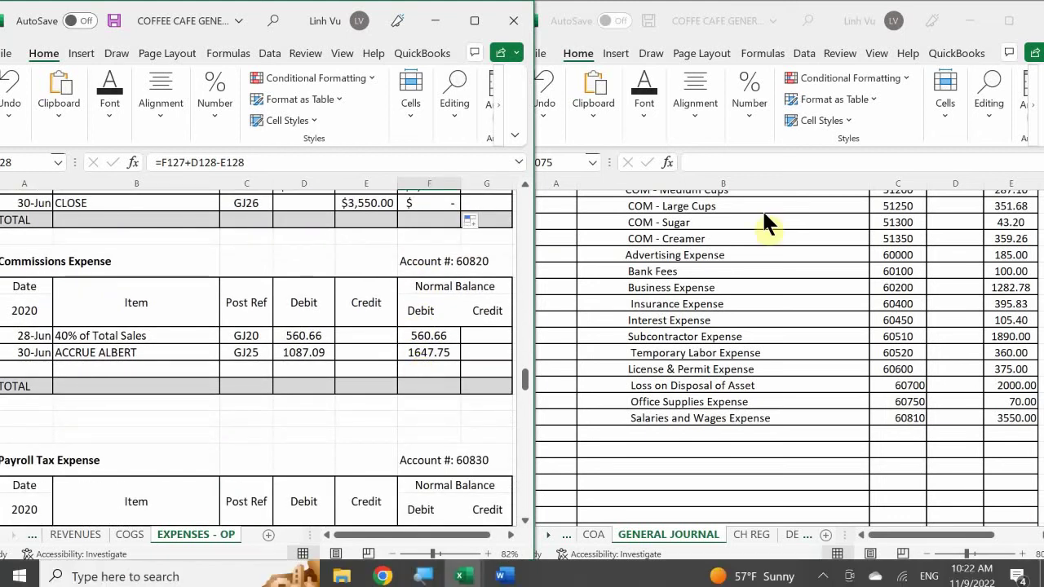
left_click(634, 356)
scroll(637, 355, "down", 1)
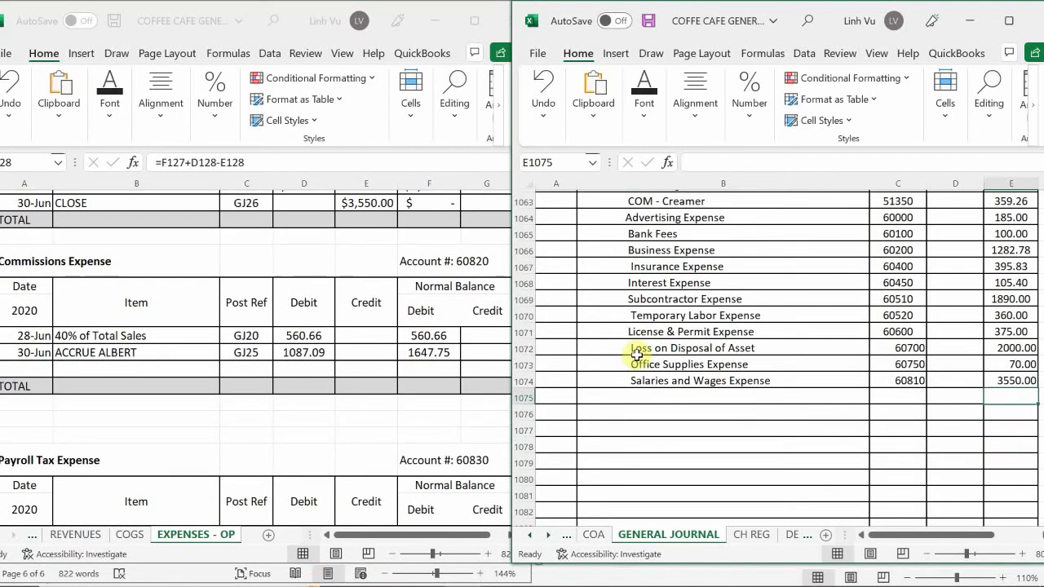
double_click(628, 398)
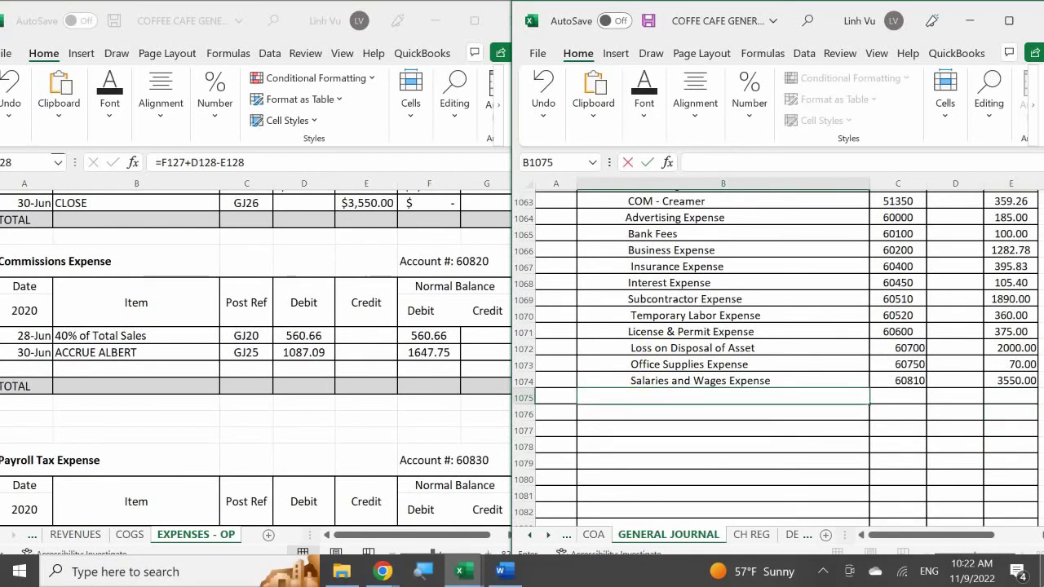
type("Commissions")
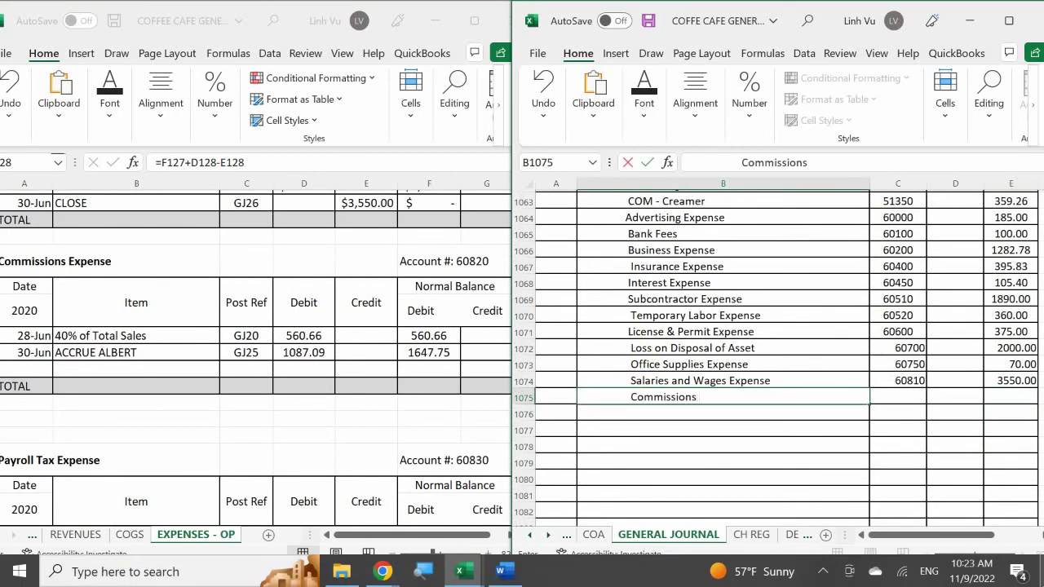
type(" Expense")
key("Tab")
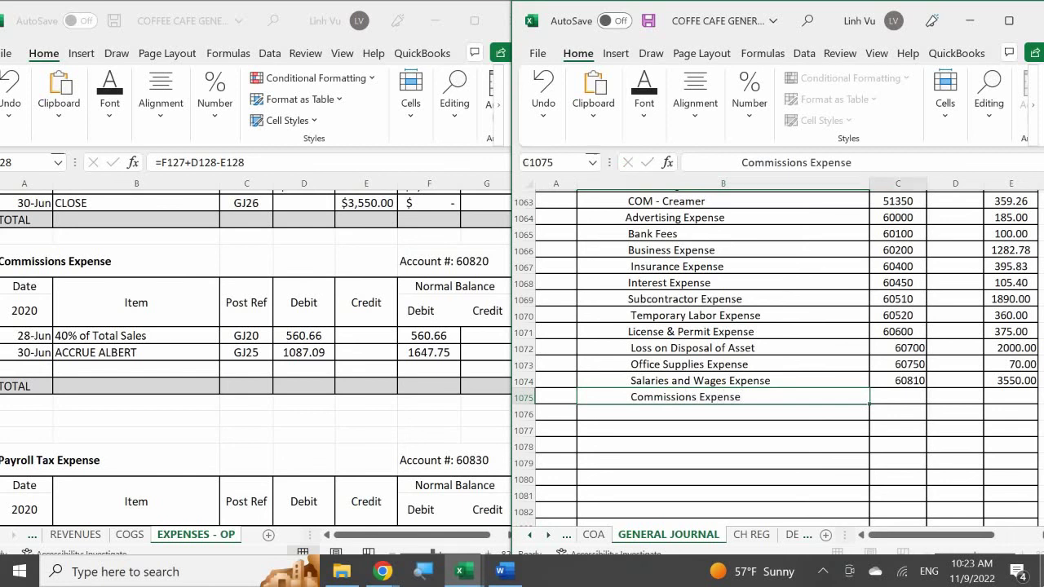
- Enter account code 60820 and a credit of 1647.75 for Commissions Expense in general journal row 1075
type("60820")
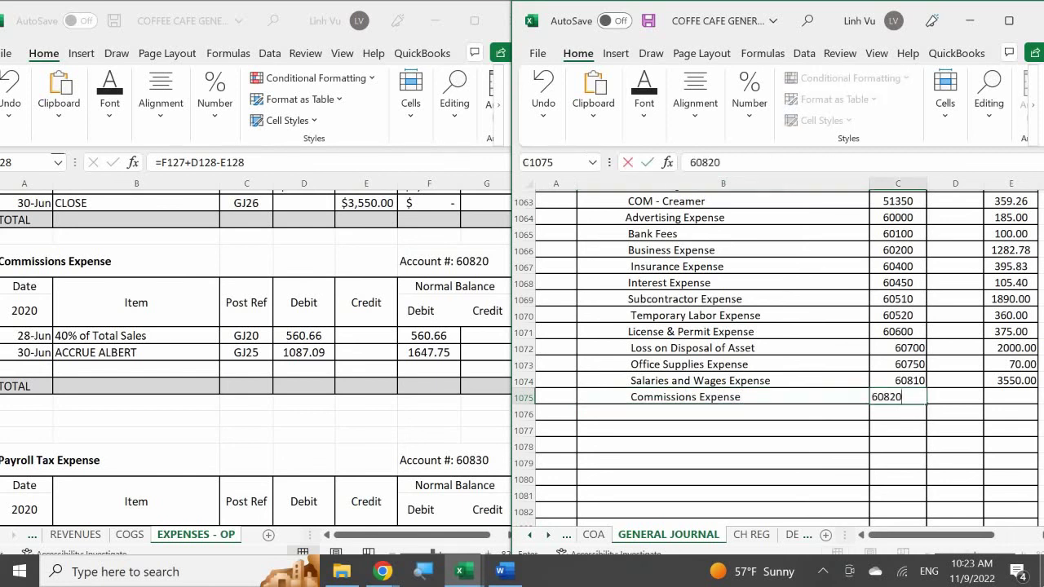
key("Tab")
key("Tab")
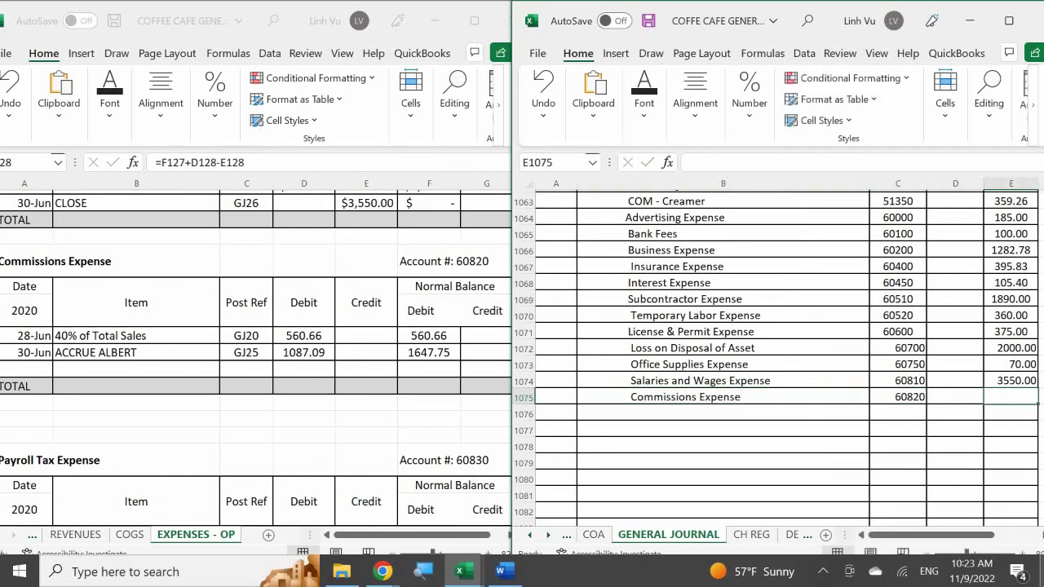
type("1")
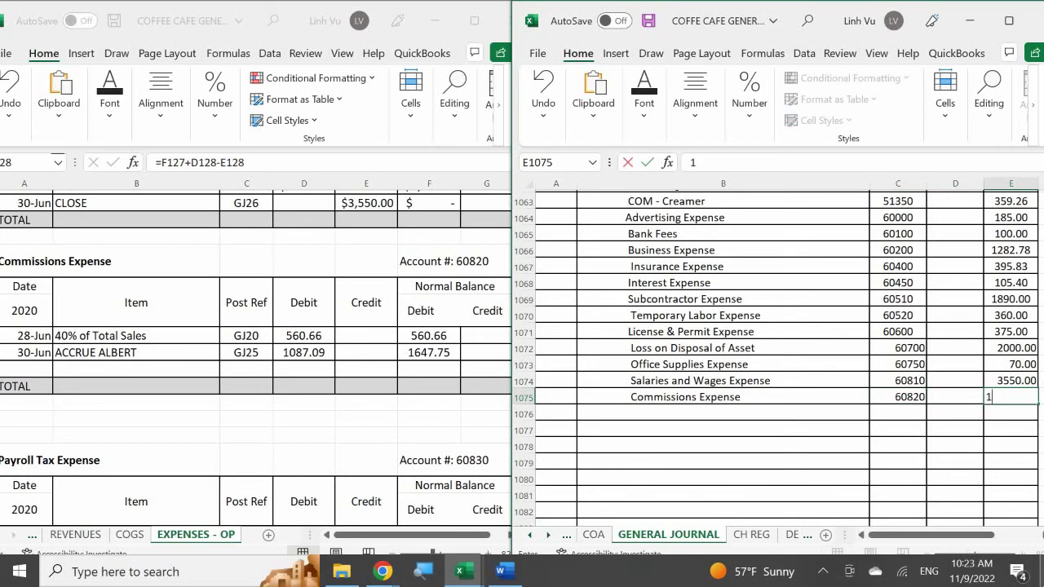
type("647.75")
key("Return")
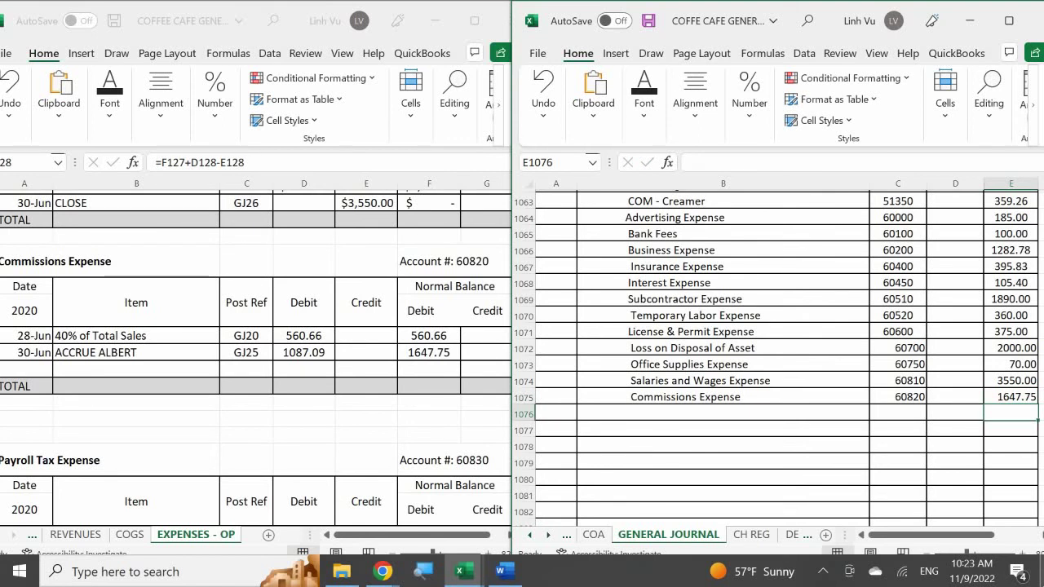
- Enter the date 6/30 in the empty row above TOTAL in the Commissions Expense ledger
left_click(29, 366)
left_click(36, 375)
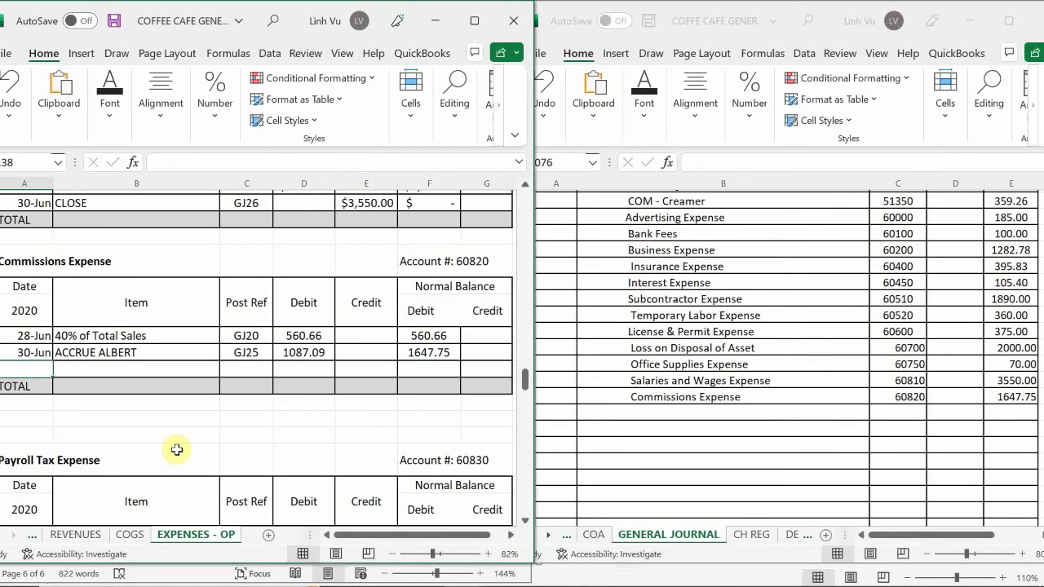
type("6/30")
key("Return")
key("Up")
key("Right")
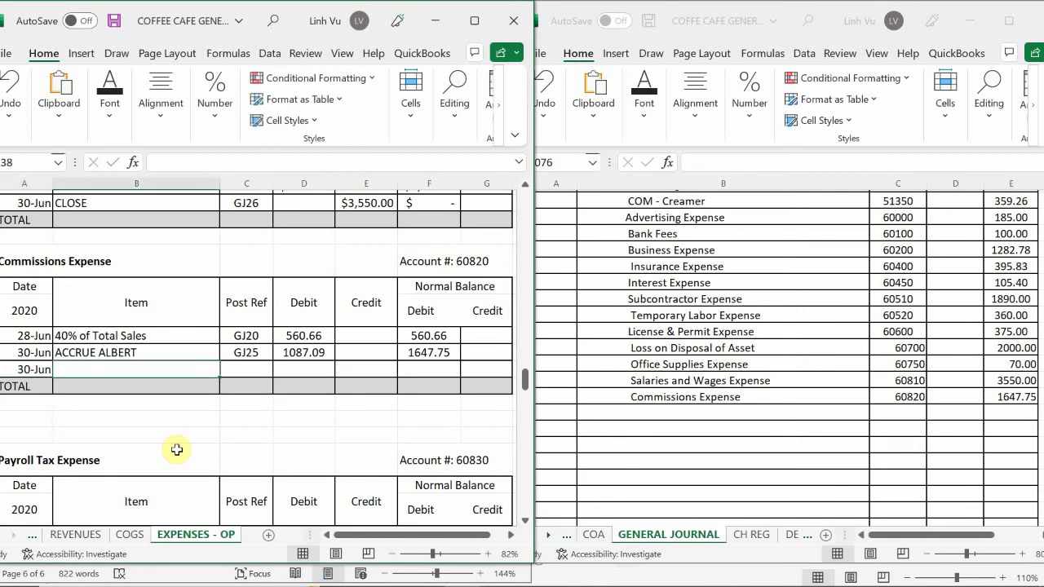
- Enter the item CLOSE and post reference GJ26 in the last Commissions Expense ledger row
type("C:PSE")
key("BackSpace")
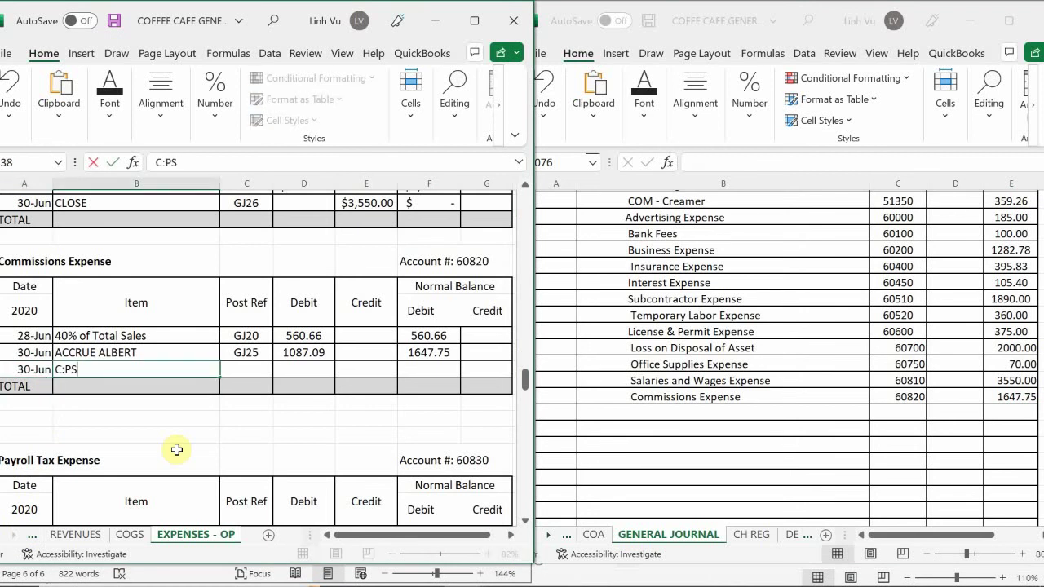
type("LOSE")
key("Tab")
type("GJ")
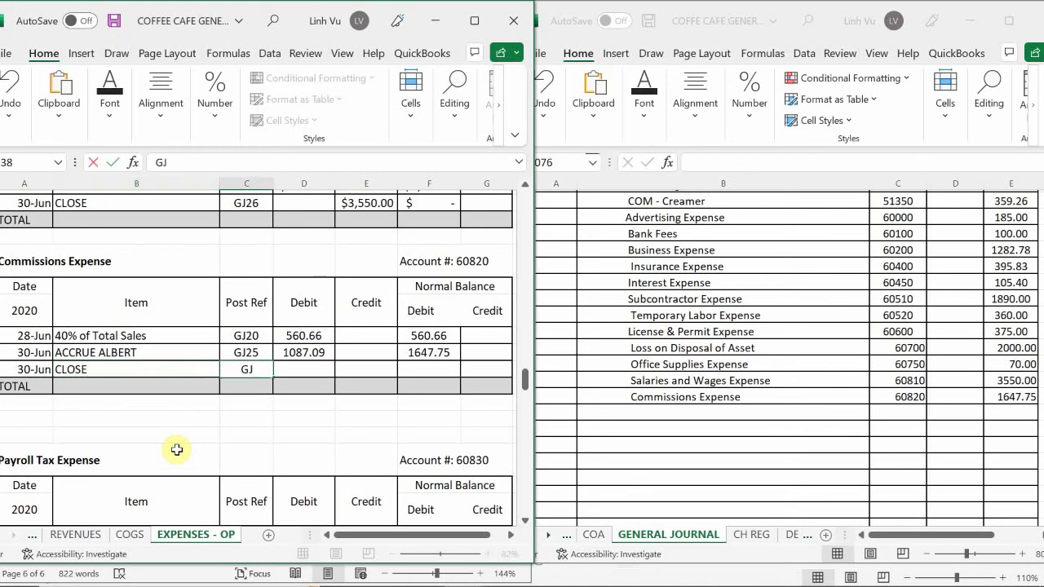
type("26")
key("Tab")
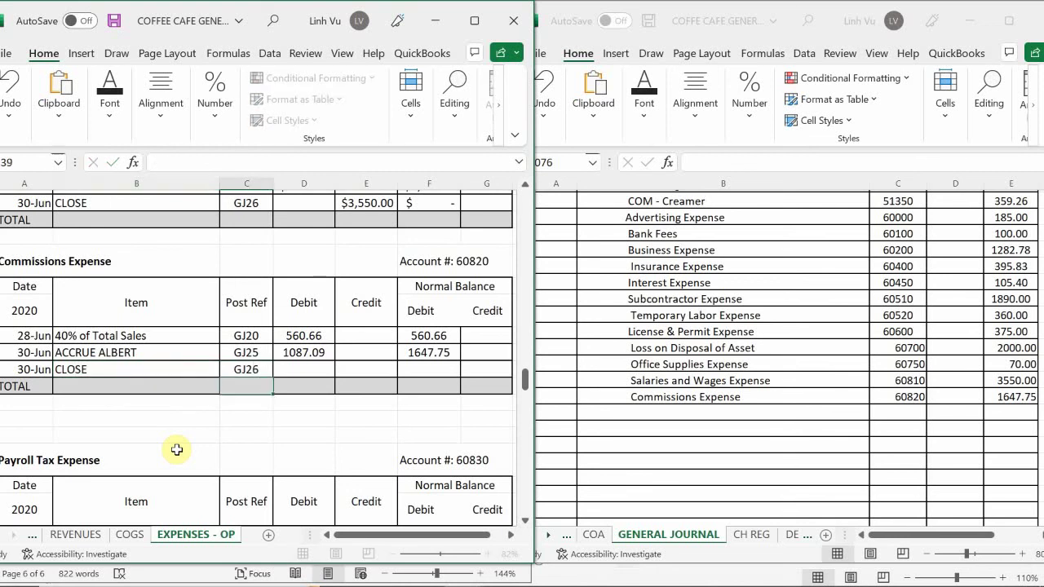
- Enter a credit of 1647.75 in the Commissions Expense CLOSE row and copy the debit balance formula down from the accrual row
key("Tab")
type("1")
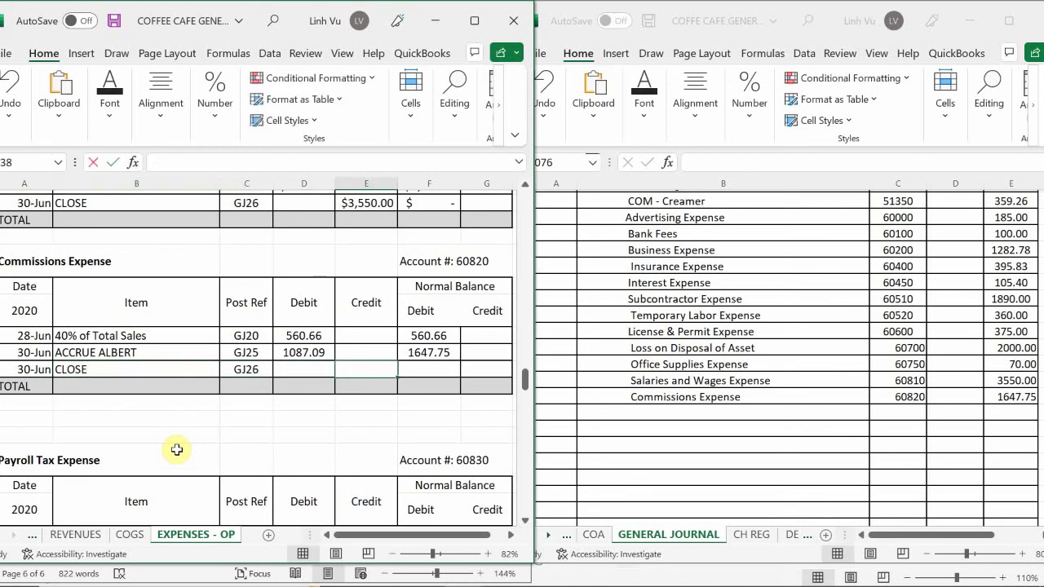
type("6")
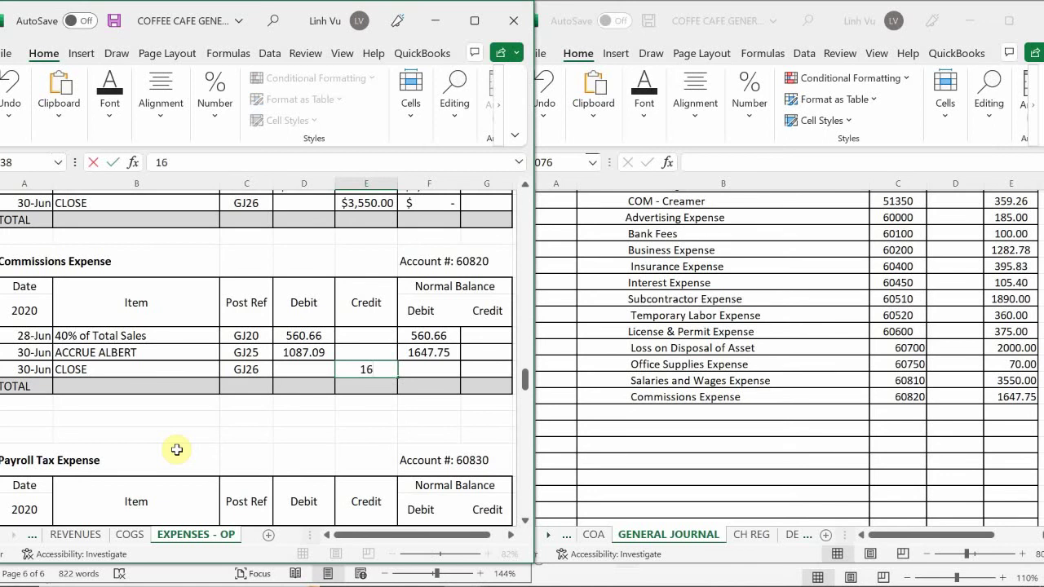
type("47.75")
key("Tab")
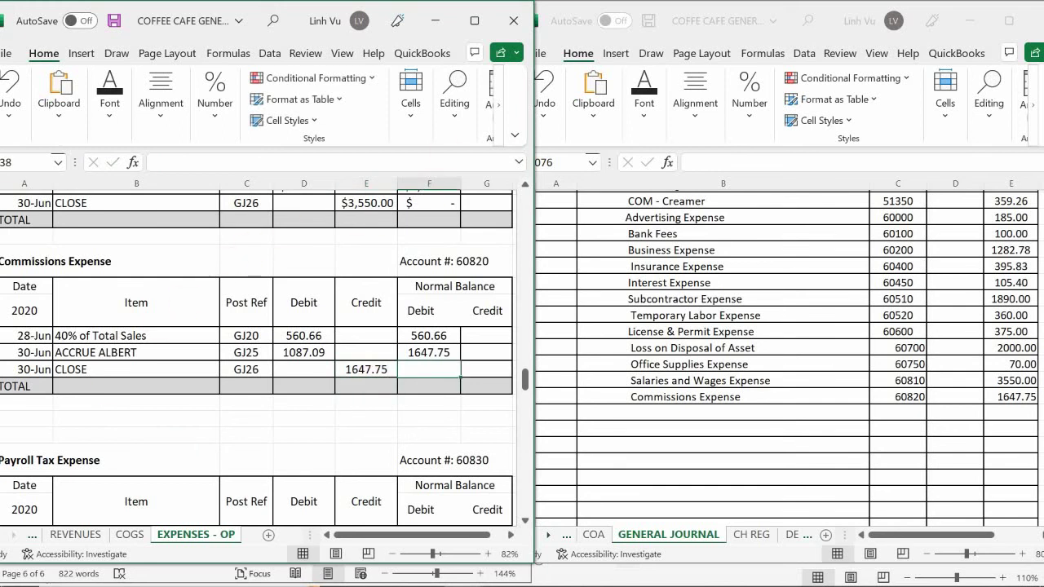
left_click(428, 351)
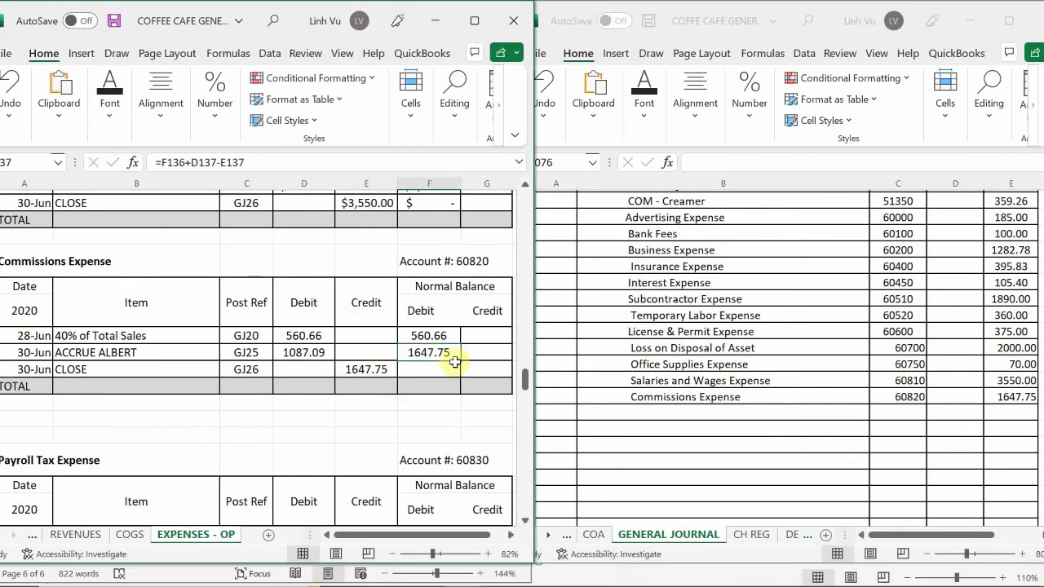
left_click_drag(461, 361, 460, 371)
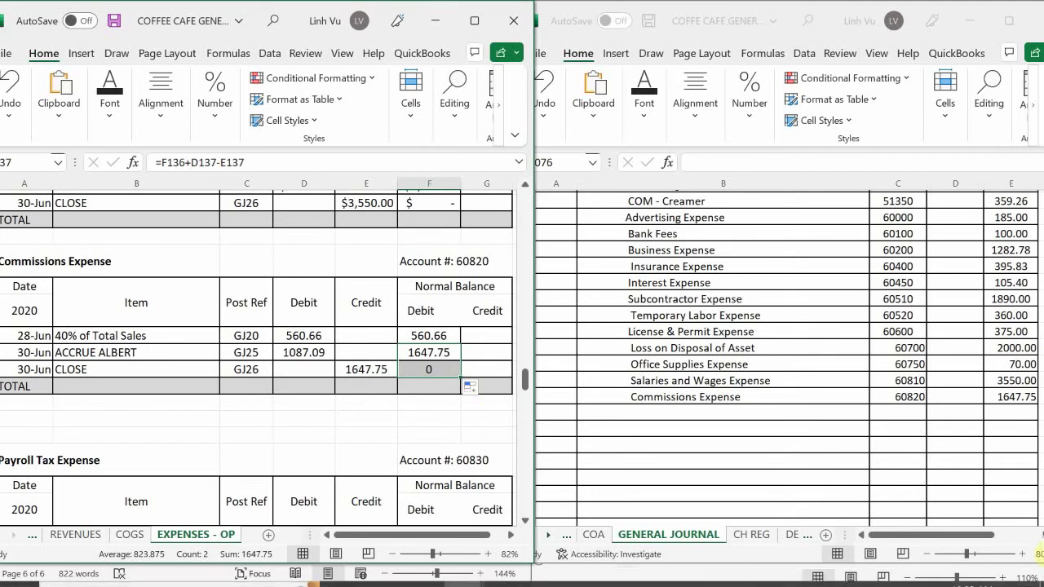
- Locate the Payroll Tax Expense ledger and enter Payroll Tax Expense as the account title in general journal cell B1076
left_click(171, 405)
scroll(170, 405, "down", 3)
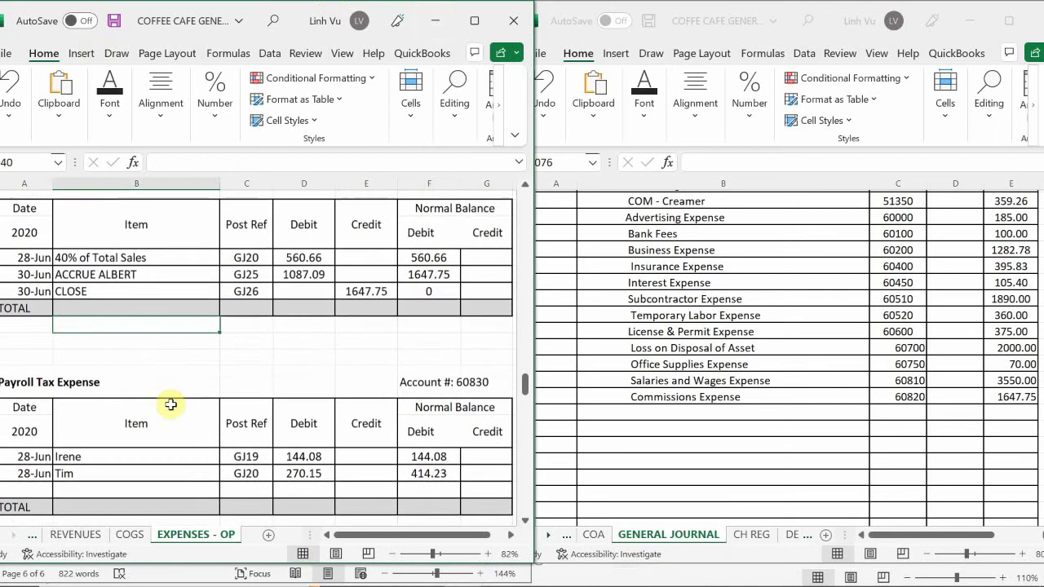
scroll(170, 404, "down", 2)
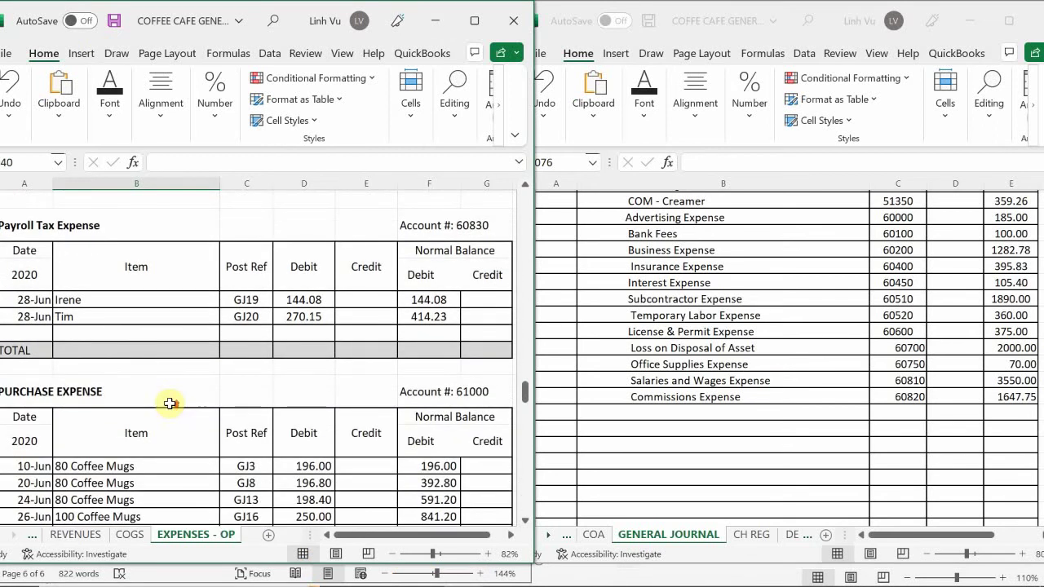
scroll(170, 403, "up", 1)
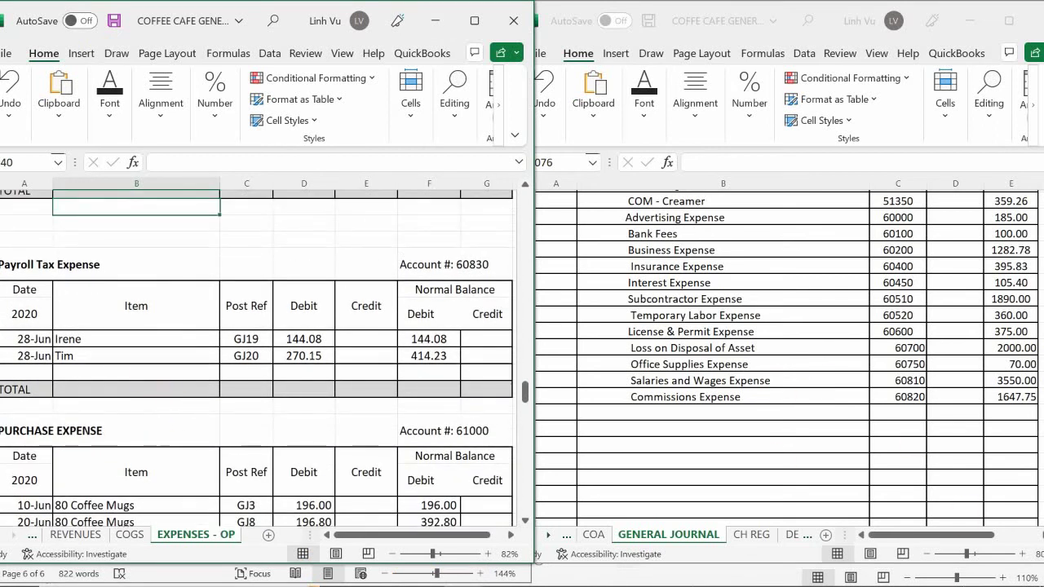
left_click(655, 419)
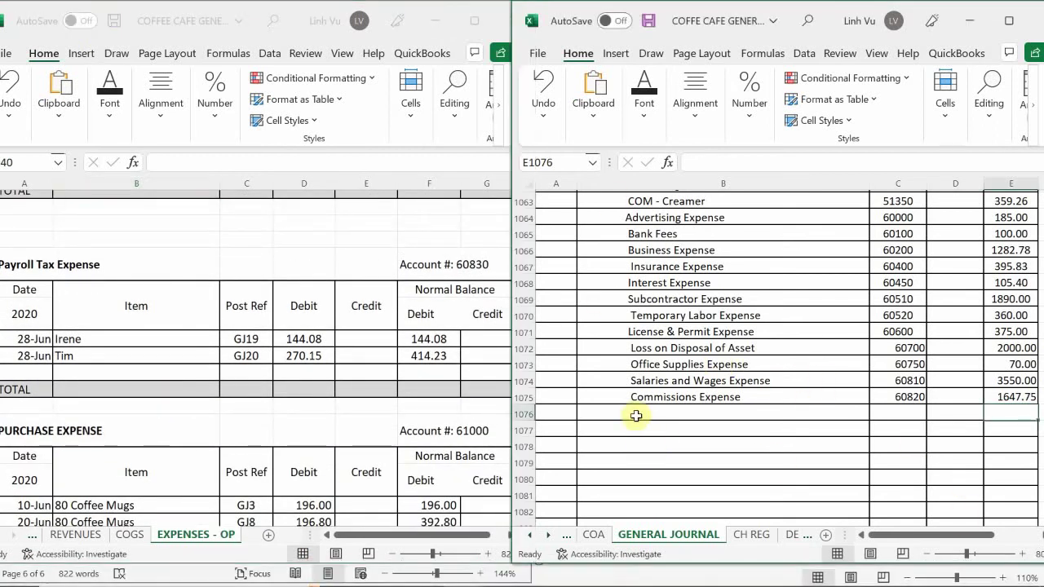
left_click(631, 419)
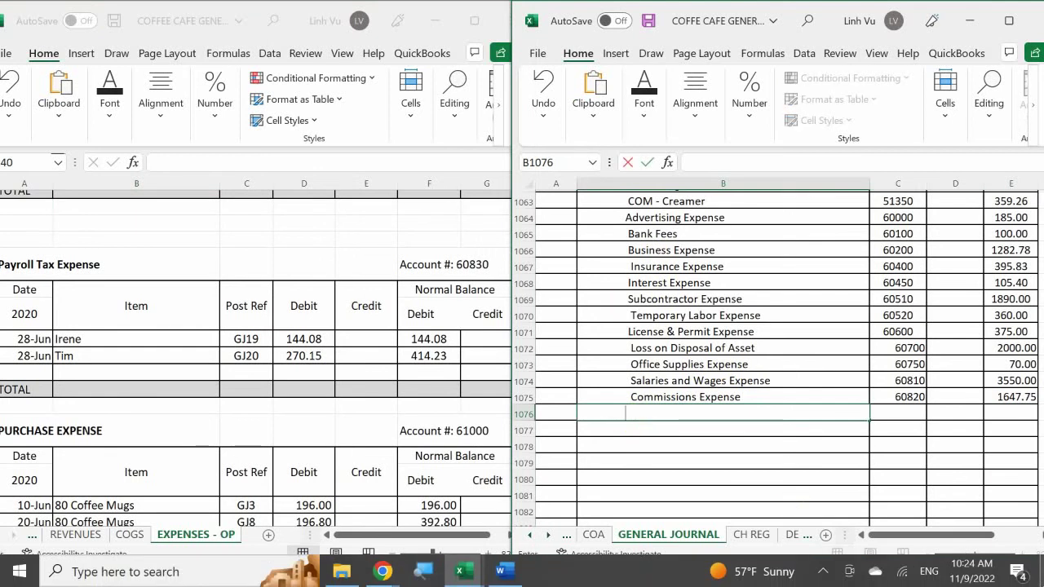
type("Payroll Tax Expense")
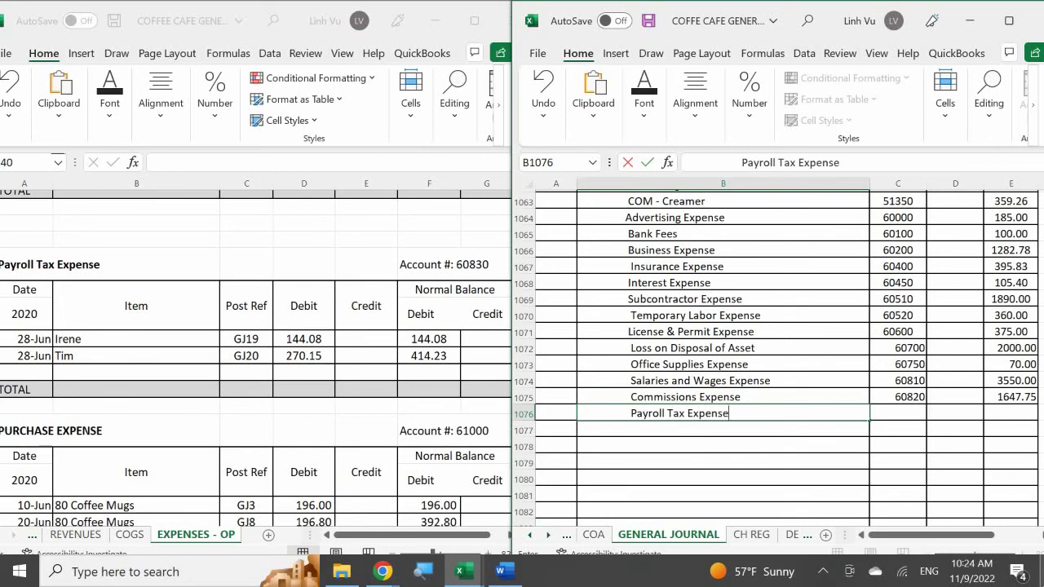
key("Tab")
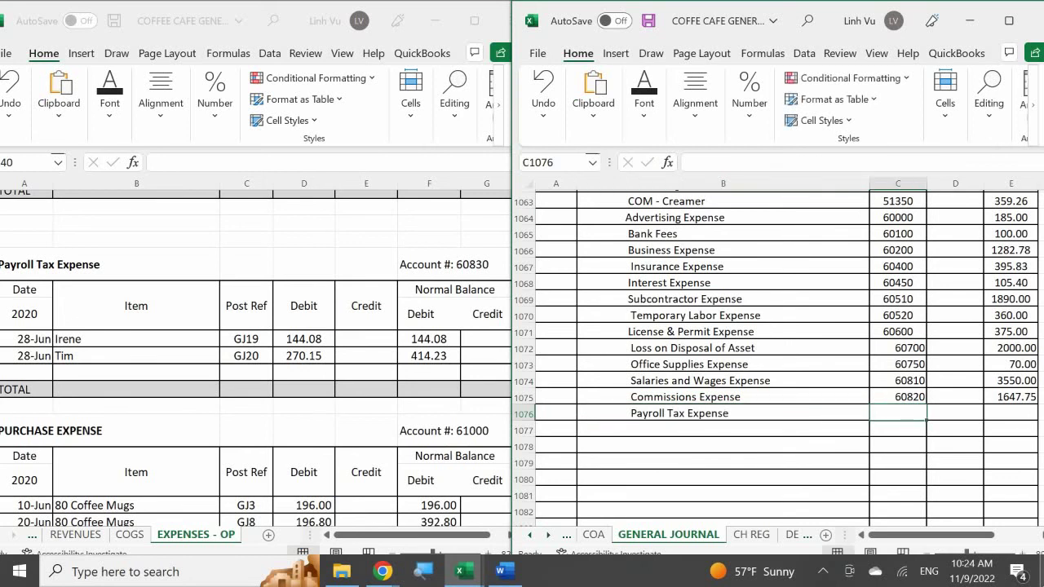
- Enter account code 60830 for Payroll Tax Expense in general journal row 1076 and start its credit amount
type("60830")
key("Return")
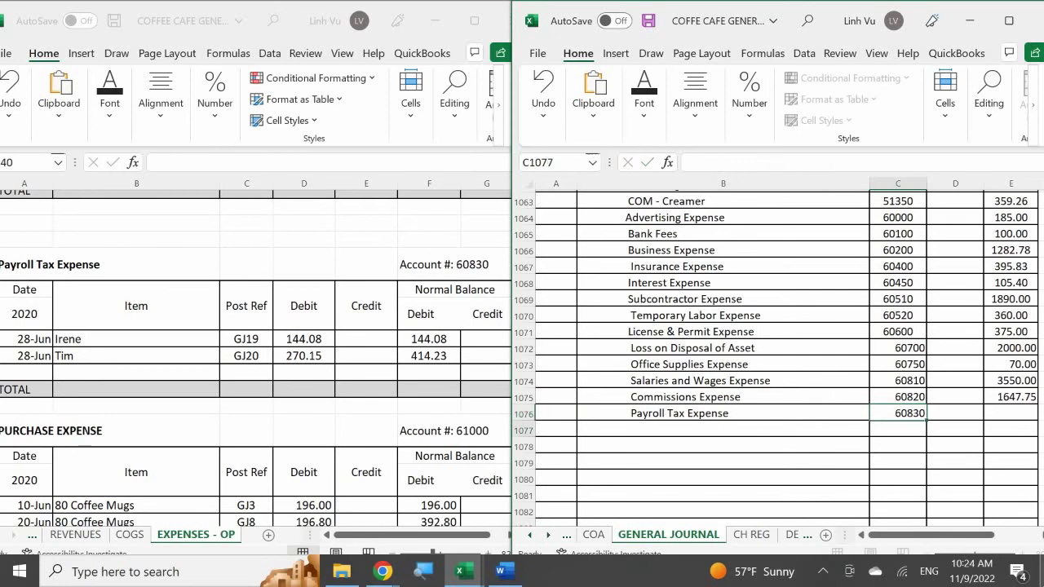
key("Up")
key("Right")
key("Right")
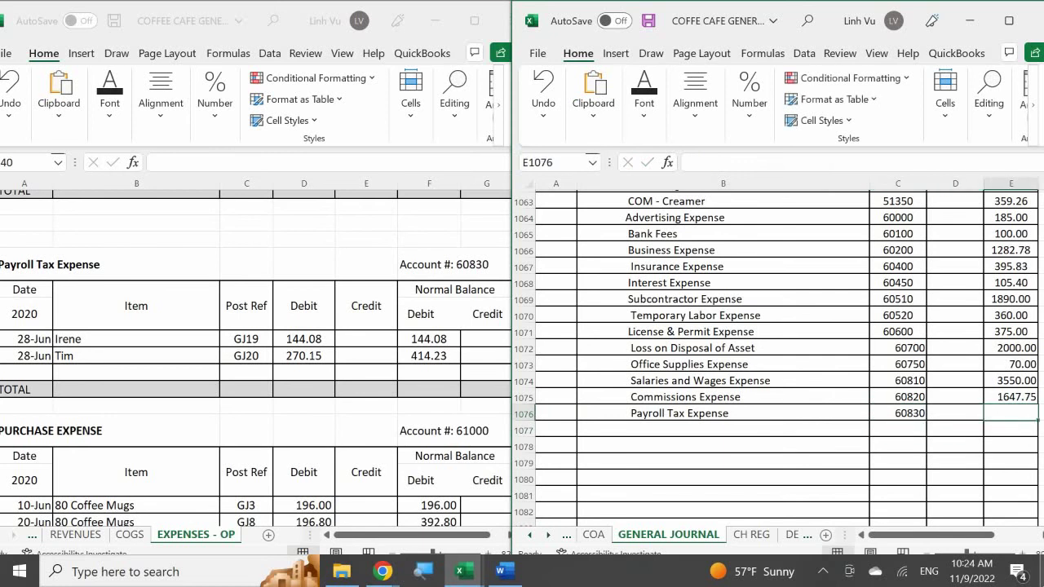
type("4")
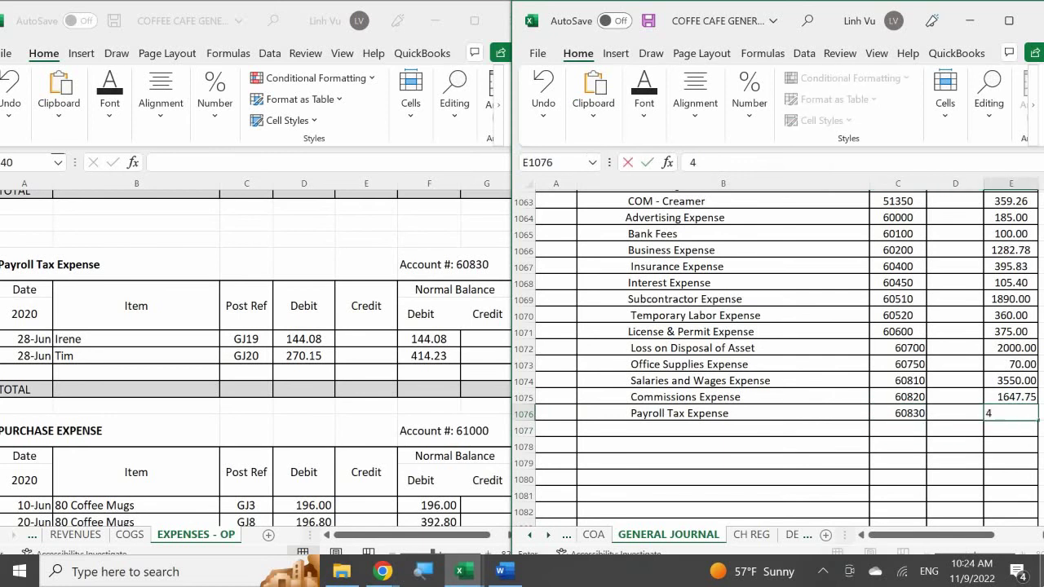
- Enter 414.23 as the credit amount for Payroll Tax Expense in the general journal
type("14.23")
key("Return")
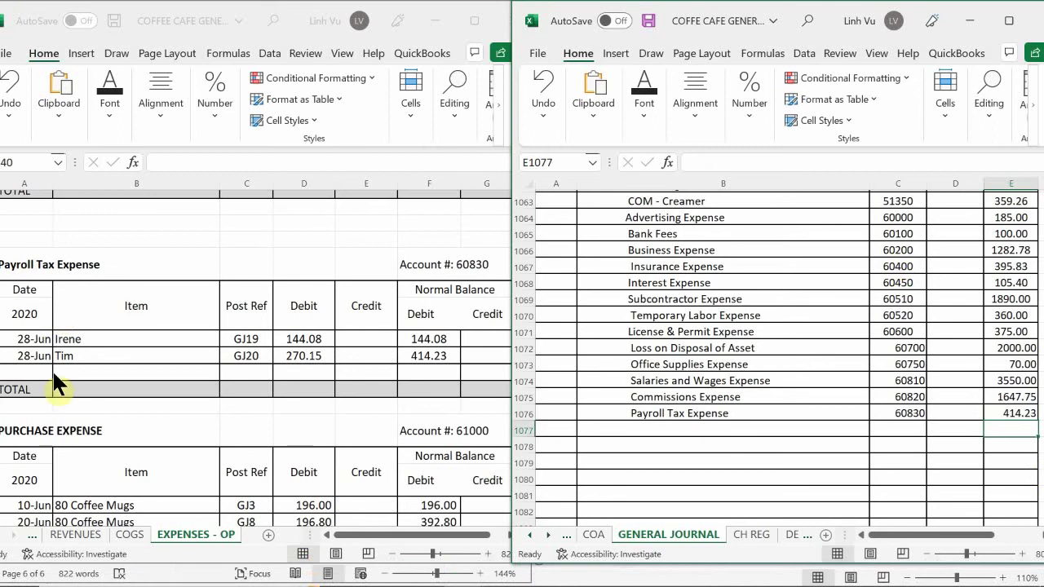
- Add a closing line to the Payroll Tax Expense ledger with date 6/30, item CLOSE and post reference GJ26
left_click(27, 372)
type("6/30")
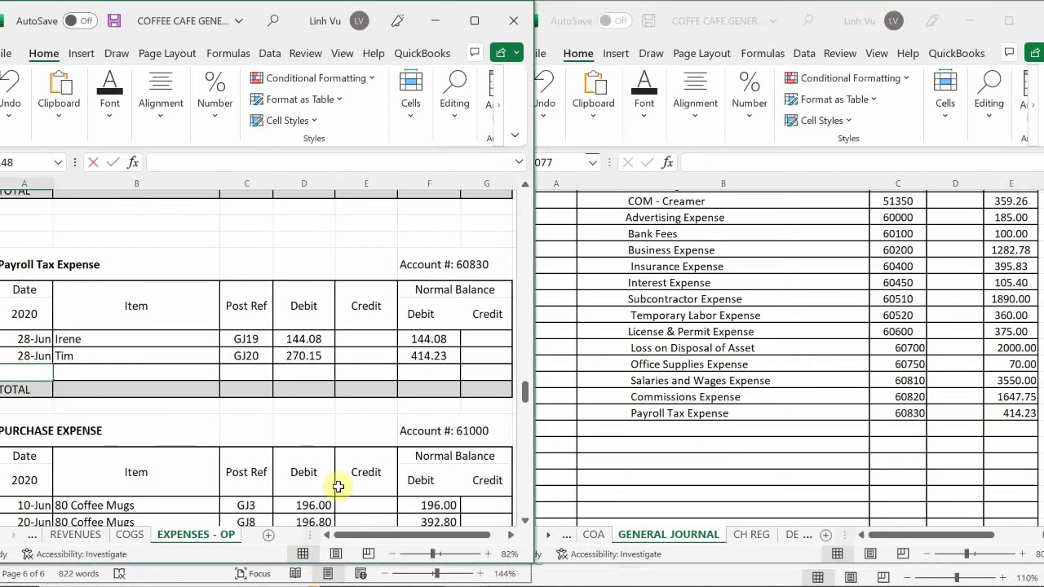
key("Return")
key("Up")
key("Right")
type("CLOSE")
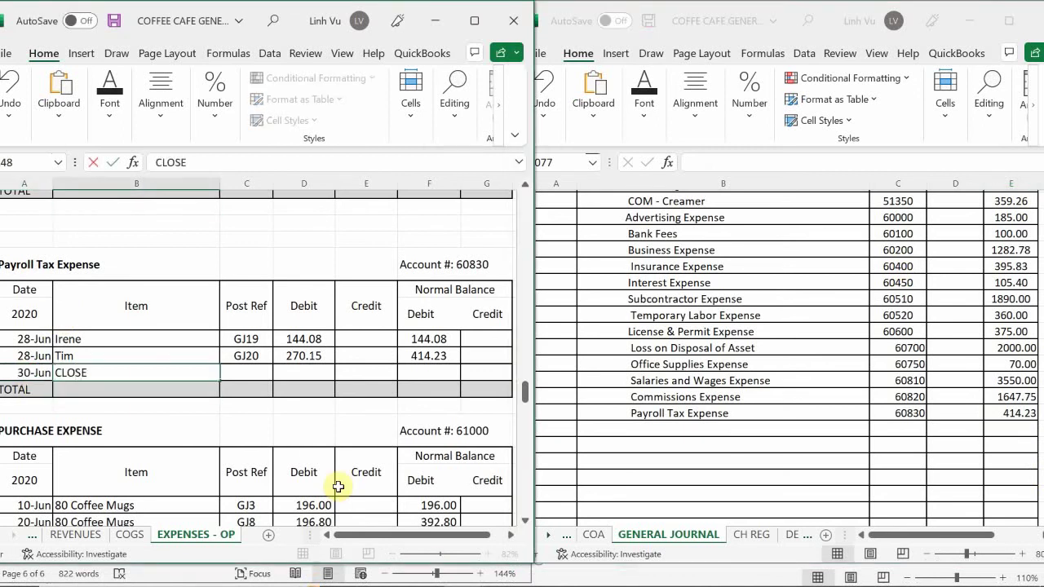
key("Tab")
type("GJ")
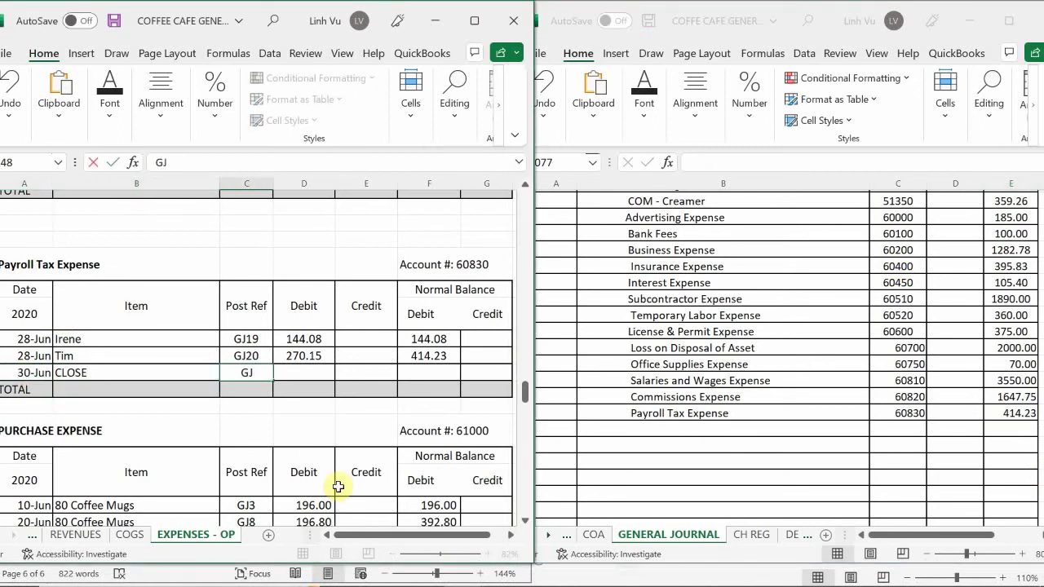
type("26")
- Credit 414.23 on the Payroll Tax Expense closing line and fill the debit balance formula down from the row above
key("Tab")
key("Tab")
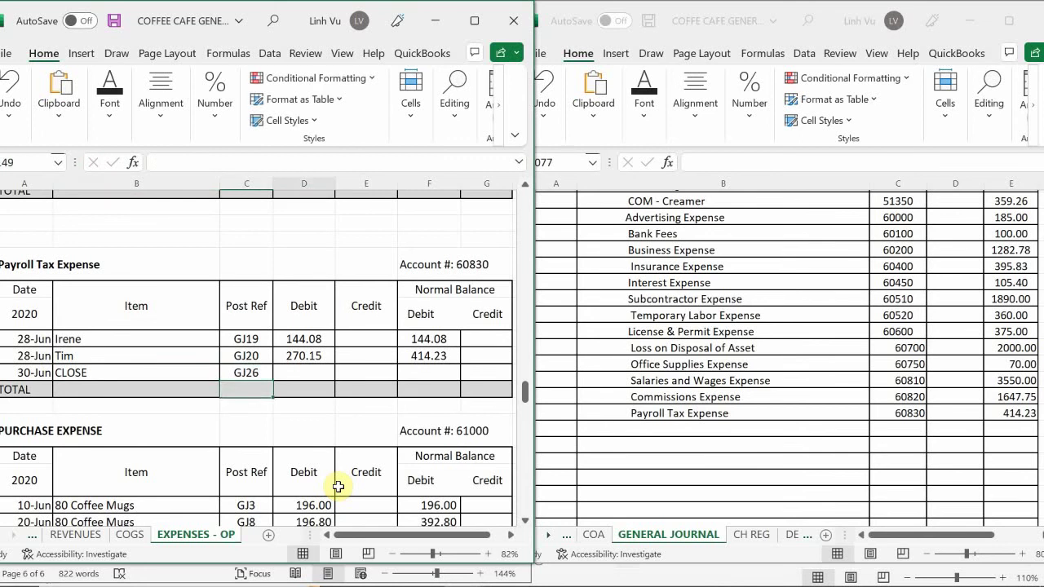
type("414.")
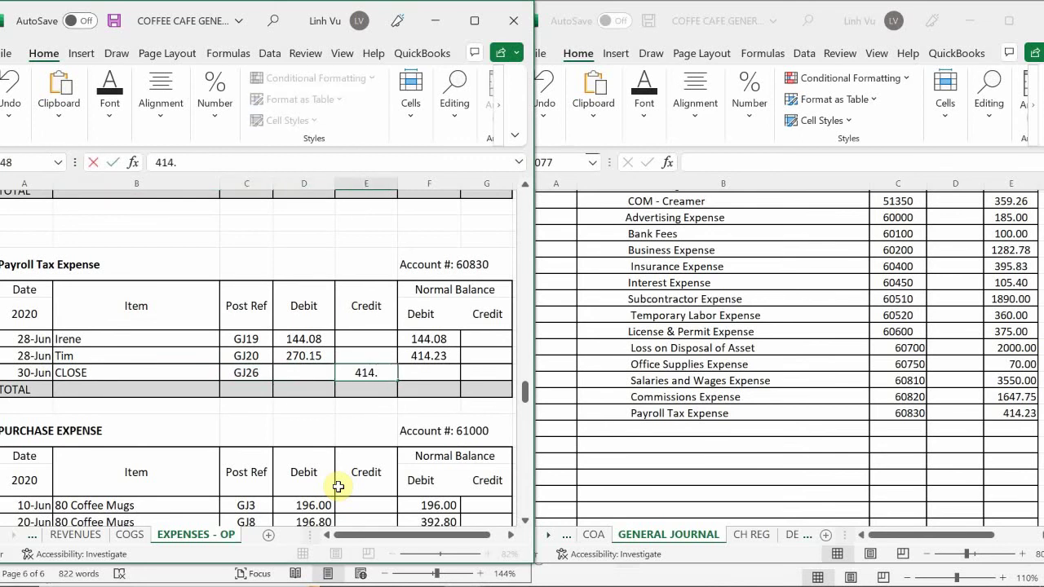
type("23")
key("Tab")
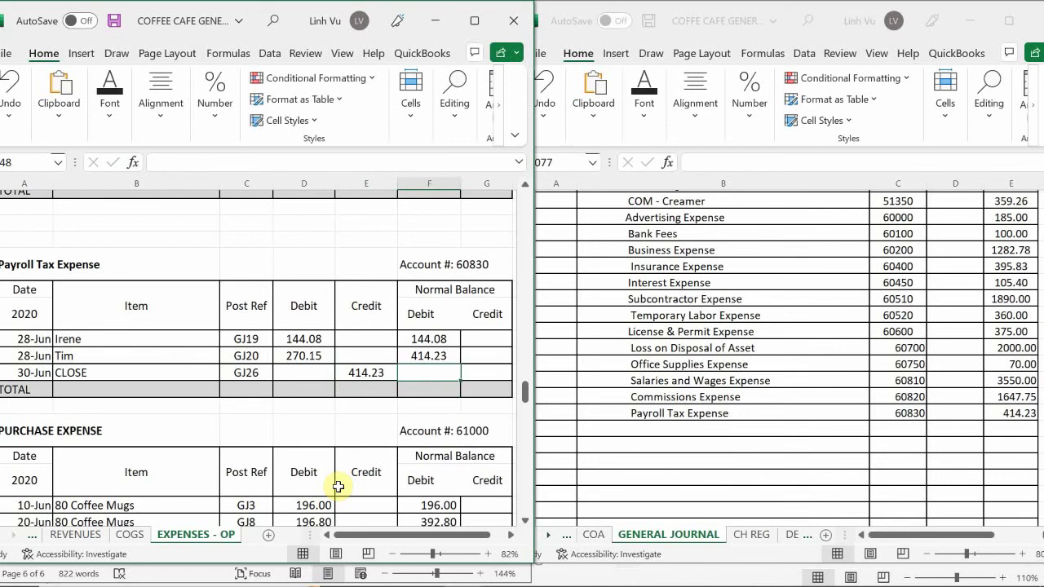
left_click(415, 355)
left_click_drag(460, 364, 466, 377)
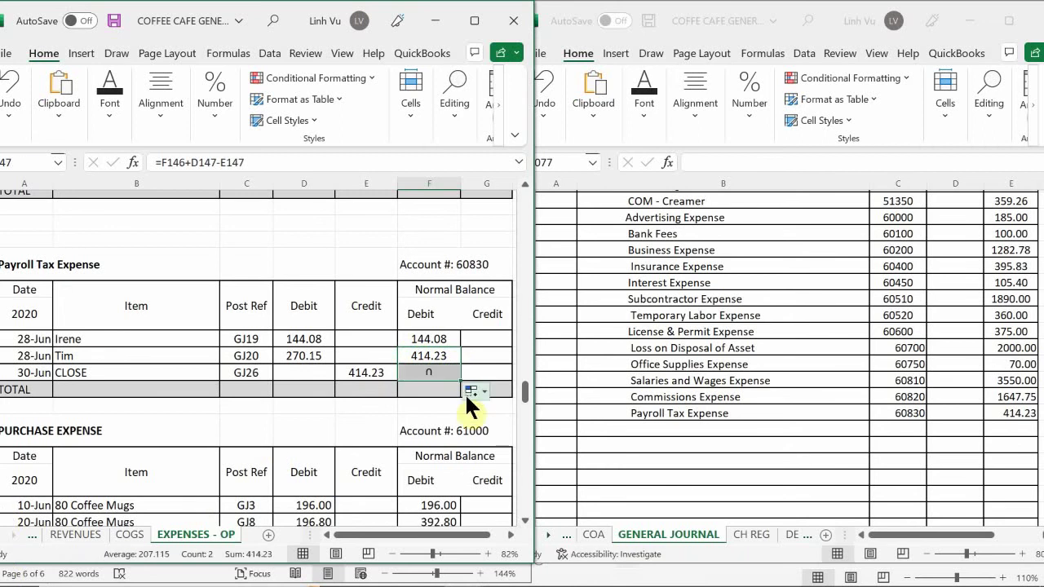
- Check the balances of the Purchase Expense, Purchase Returns & Allowances, Purchase Discounts and Rent Expense ledgers
scroll(429, 353, "down", 3)
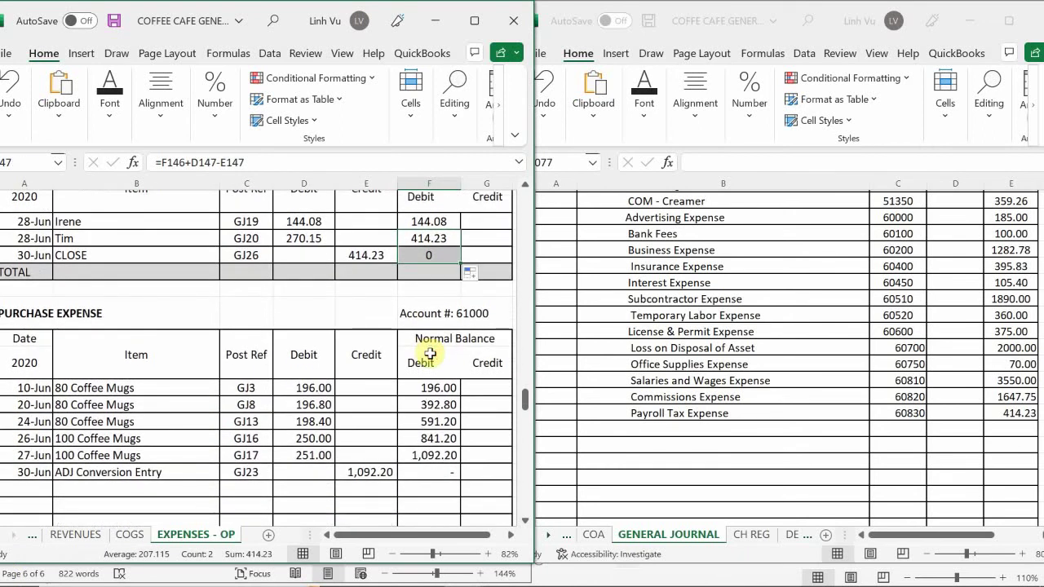
scroll(429, 353, "down", 1)
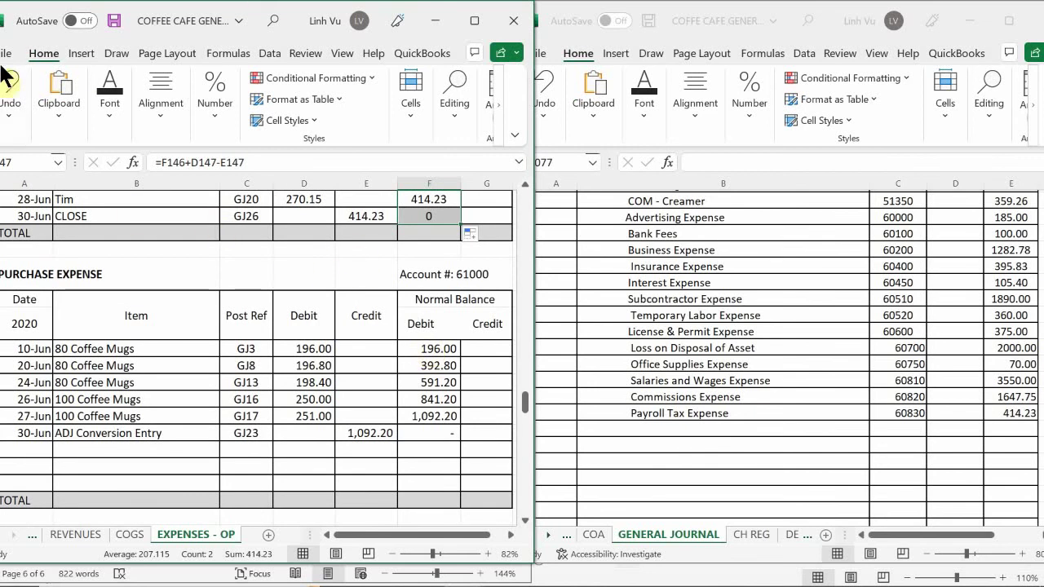
scroll(349, 347, "down", 4)
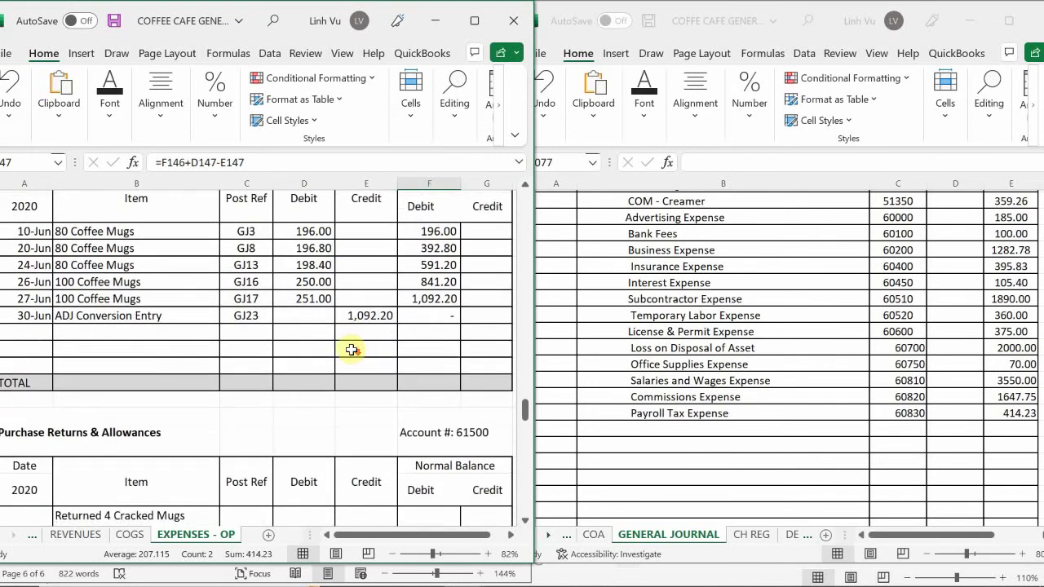
scroll(351, 349, "down", 2)
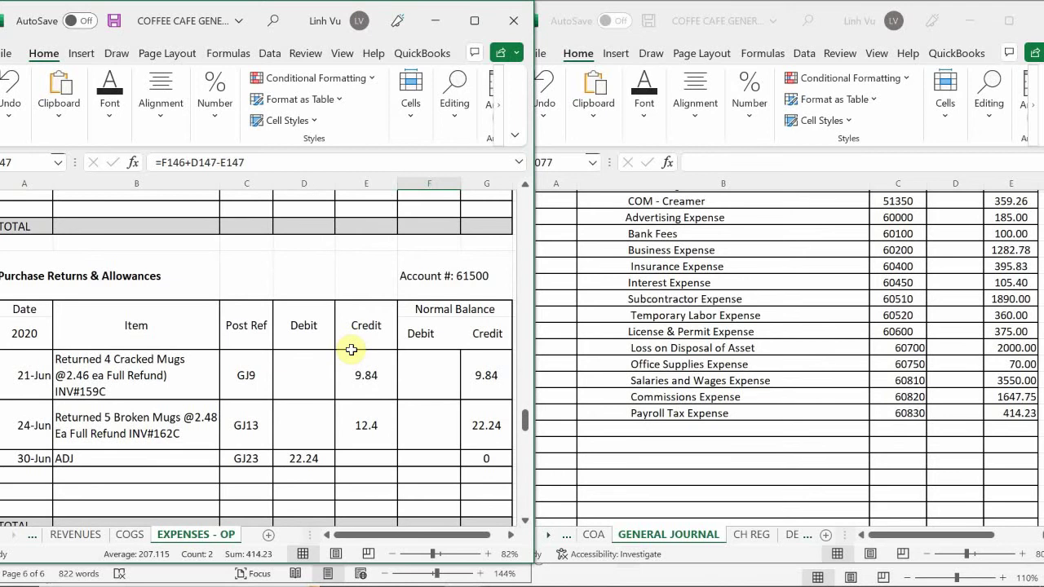
scroll(351, 348, "down", 2)
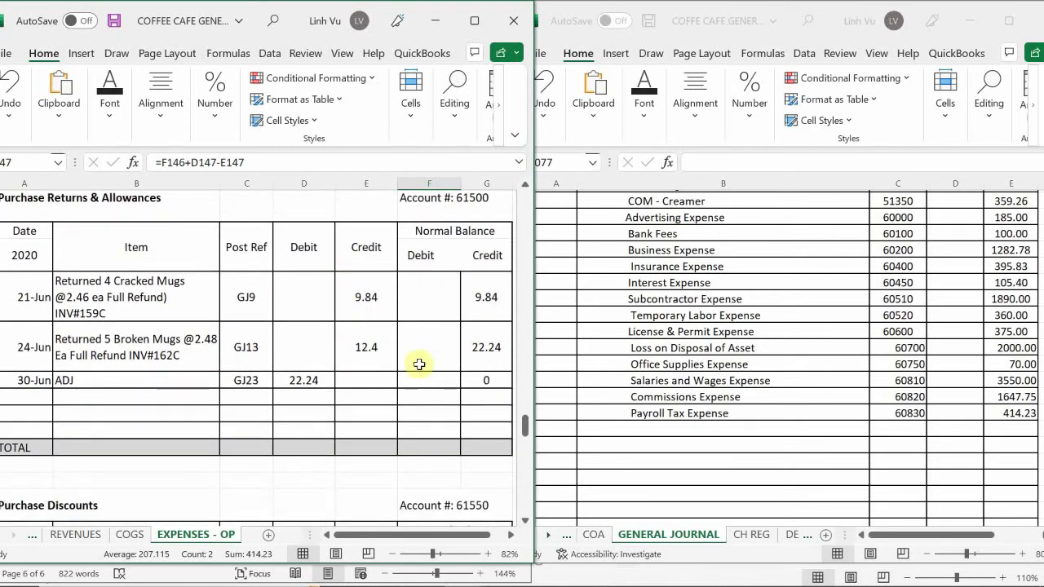
scroll(419, 363, "down", 4)
scroll(419, 363, "down", 2)
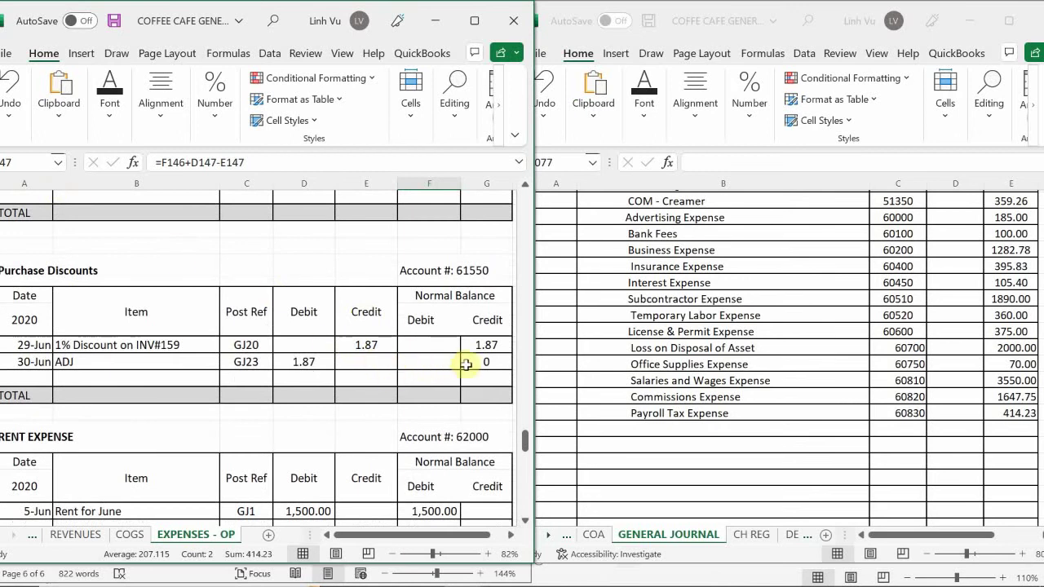
scroll(462, 365, "down", 4)
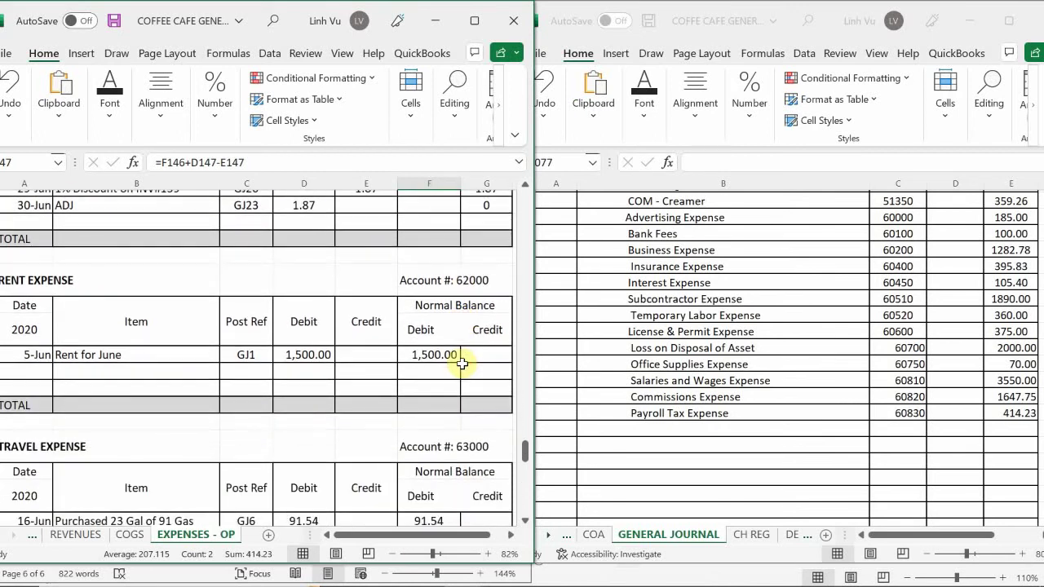
scroll(462, 364, "down", 1)
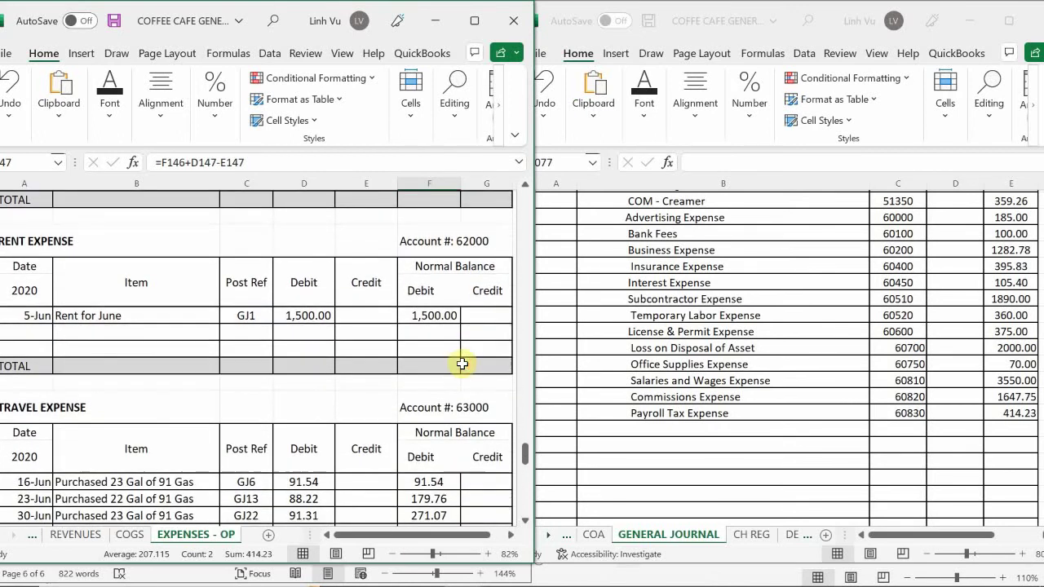
- Enter Rent Expense as the next account line below Payroll Tax Expense in the general journal
left_click(857, 405)
scroll(697, 321, "down", 1)
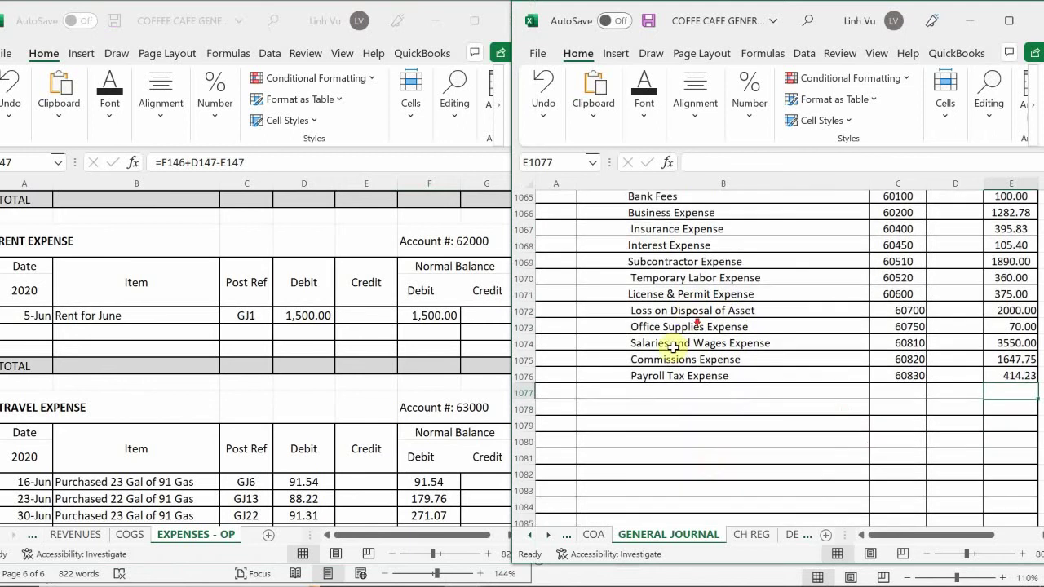
left_click(612, 392)
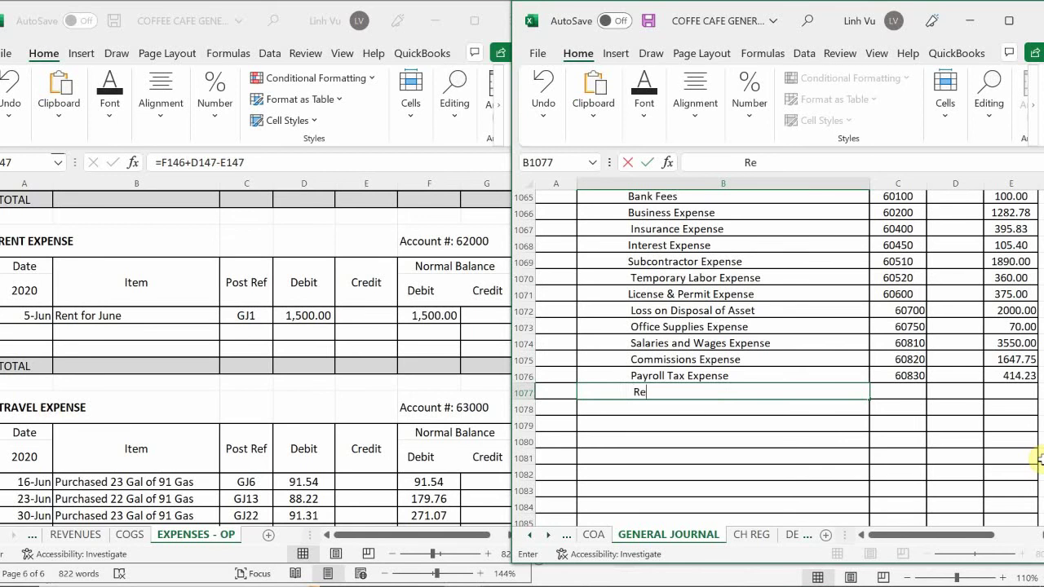
type("Re")
type("b")
type("t Expense")
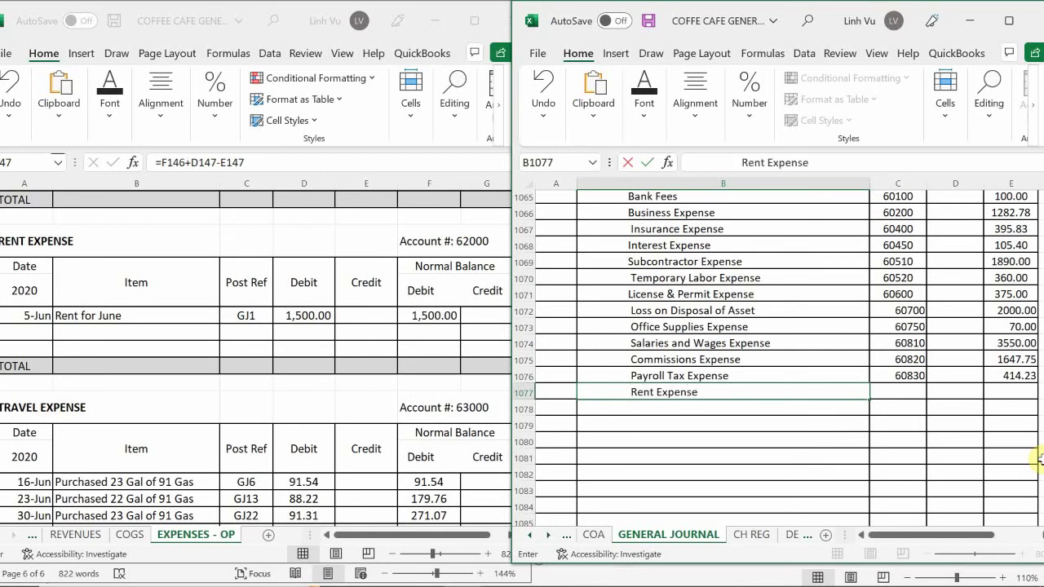
key("Tab")
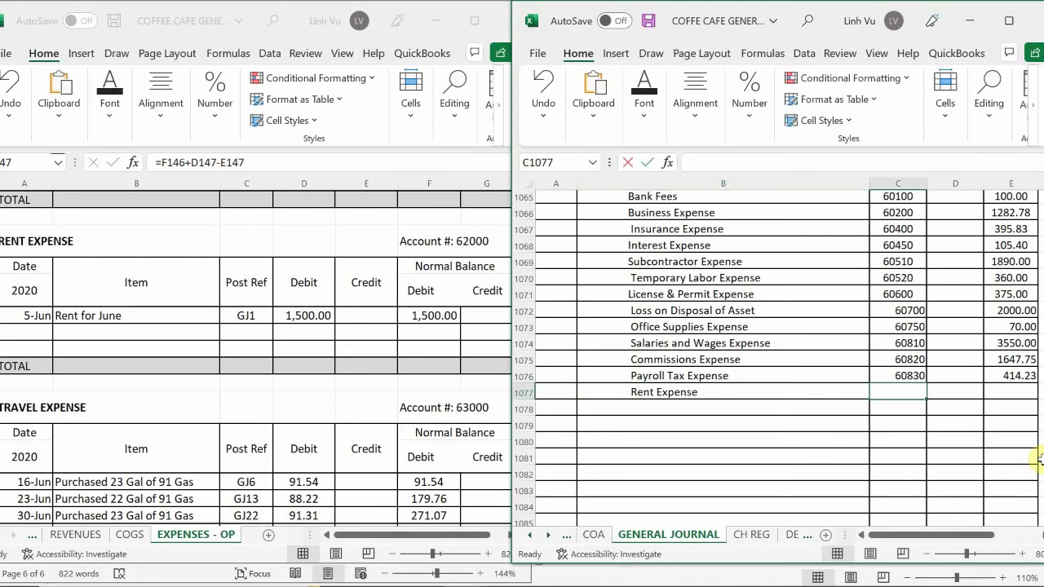
- Give the Rent Expense journal line ledger code 62000 and a credit of 1500
type("15")
key("BackSpace")
key("BackSpace")
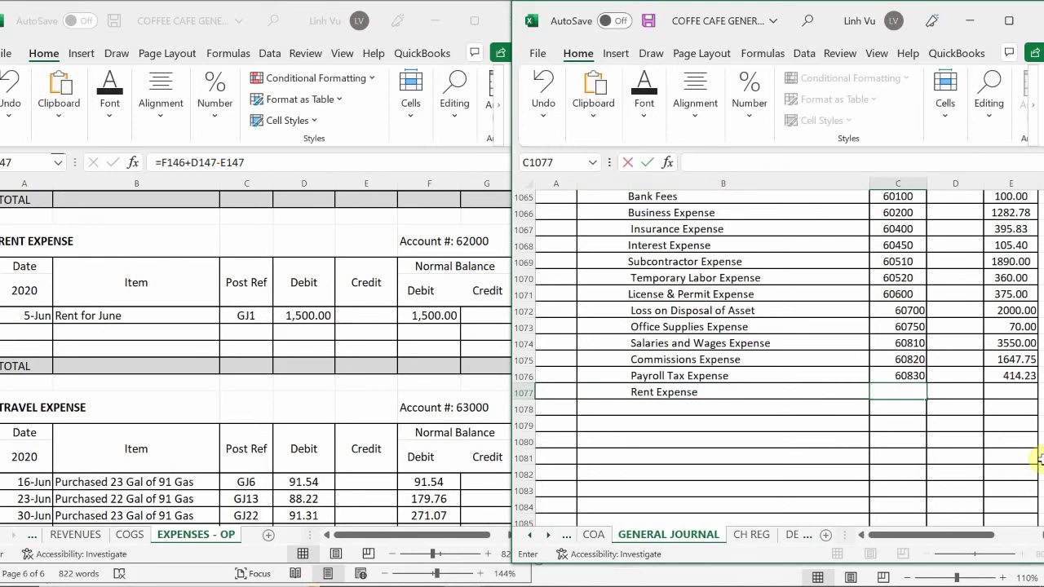
type("62000")
key("Tab")
key("Tab")
type("1")
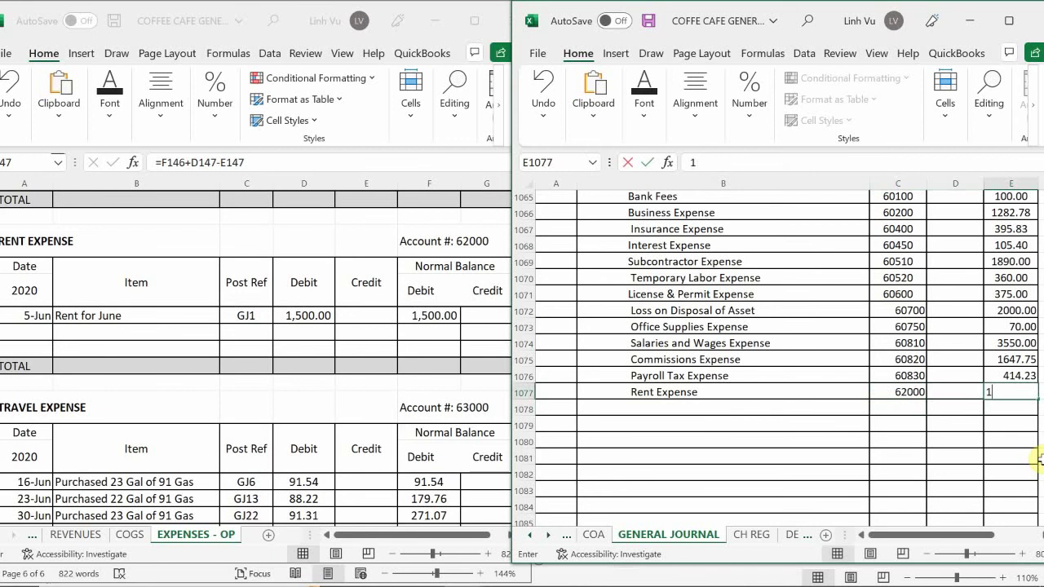
type("500")
key("Return")
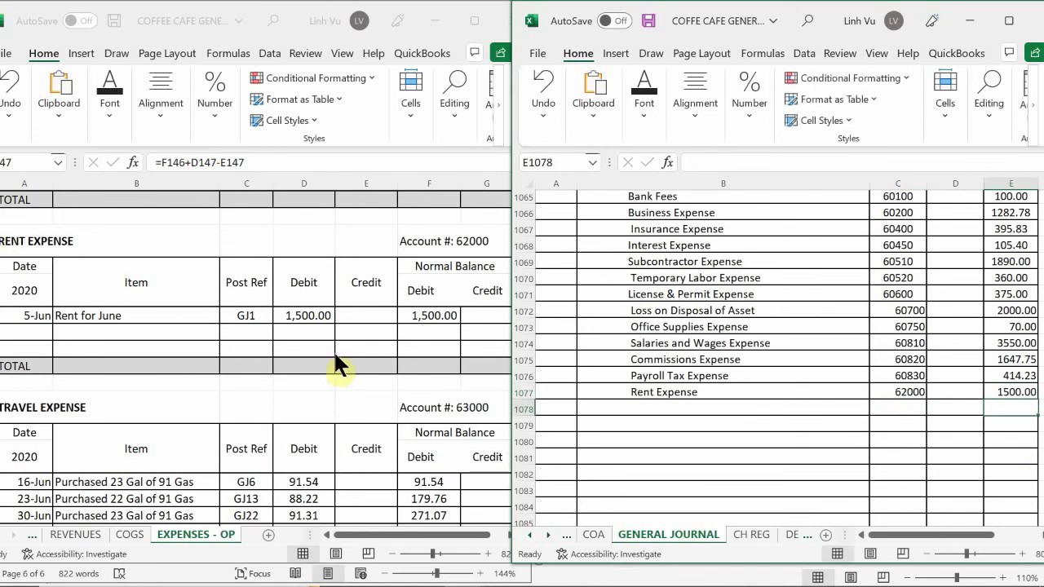
left_click(383, 335)
scroll(382, 335, "down", 3)
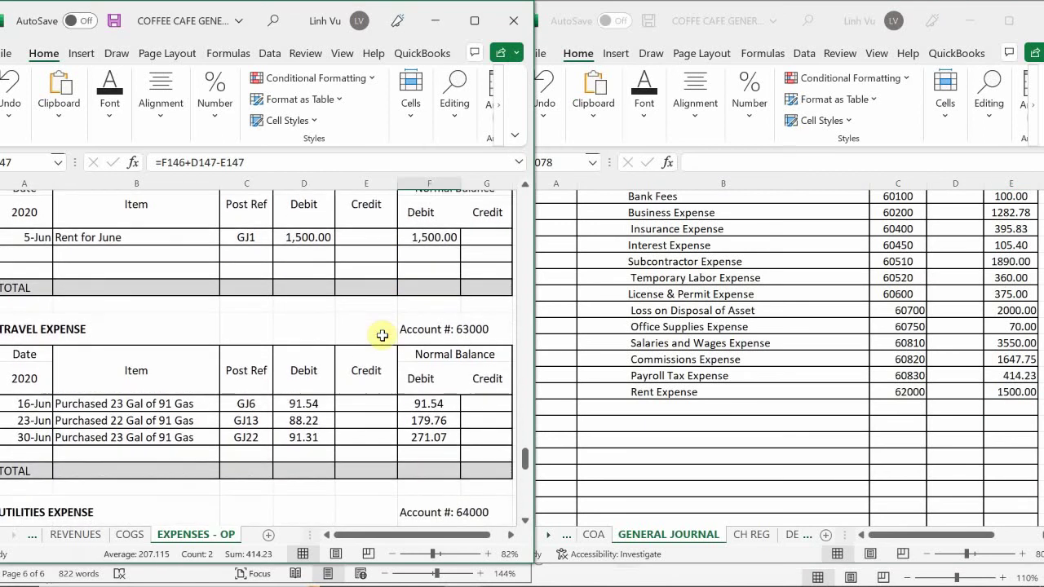
left_click(603, 410)
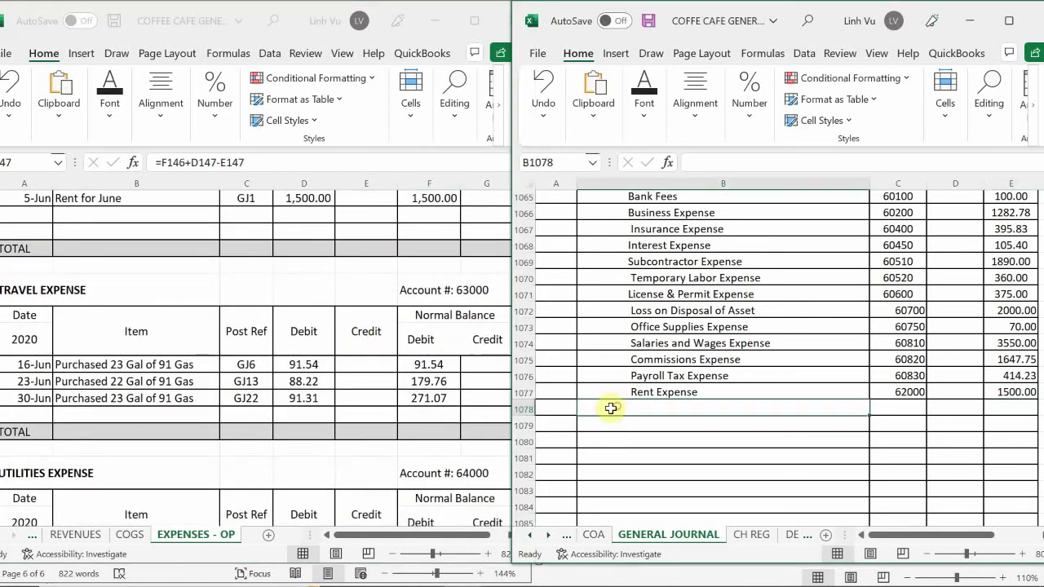
key("F2")
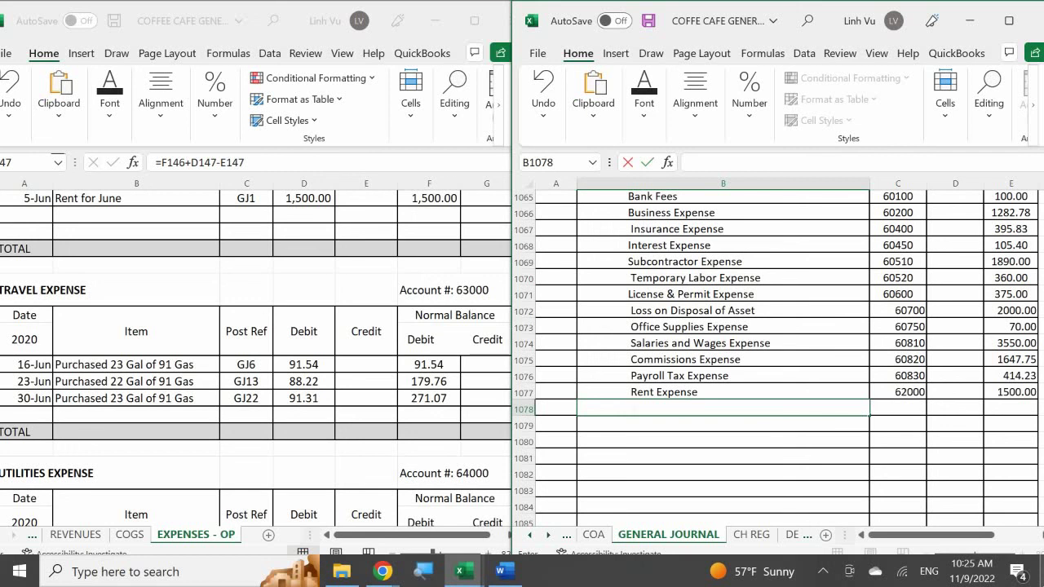
- Add a closing line to the Rent Expense ledger with date 6/30, item CLOSE and post reference GJ26
left_click(155, 305)
scroll(155, 305, "up", 1)
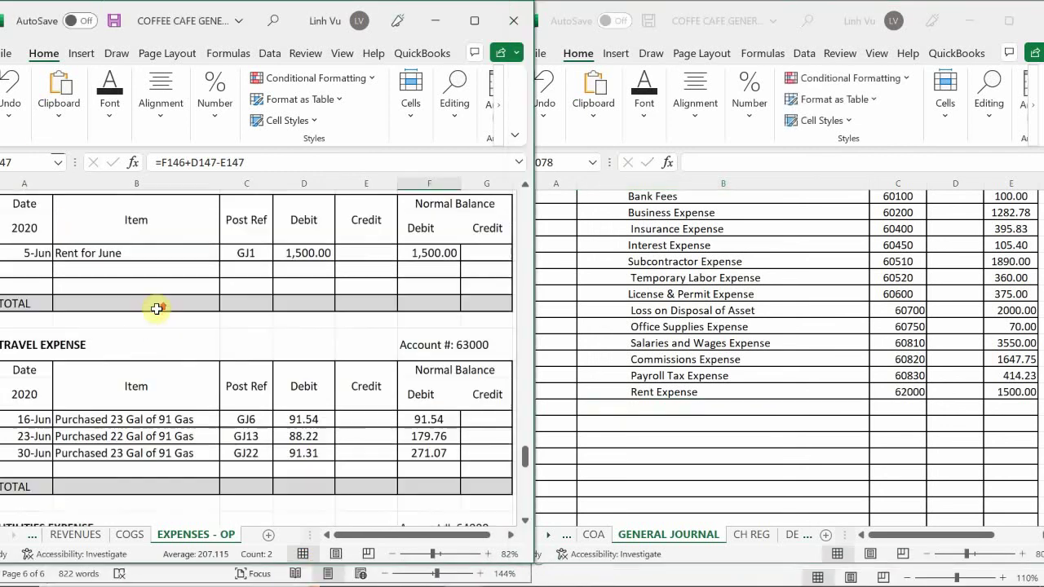
scroll(157, 308, "up", 2)
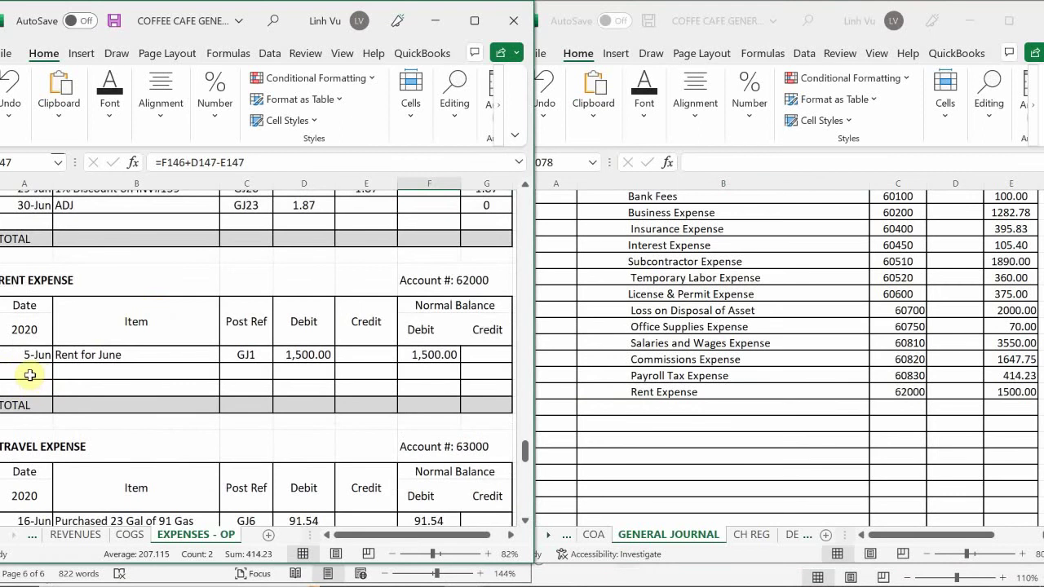
left_click(29, 375)
type("6/3")
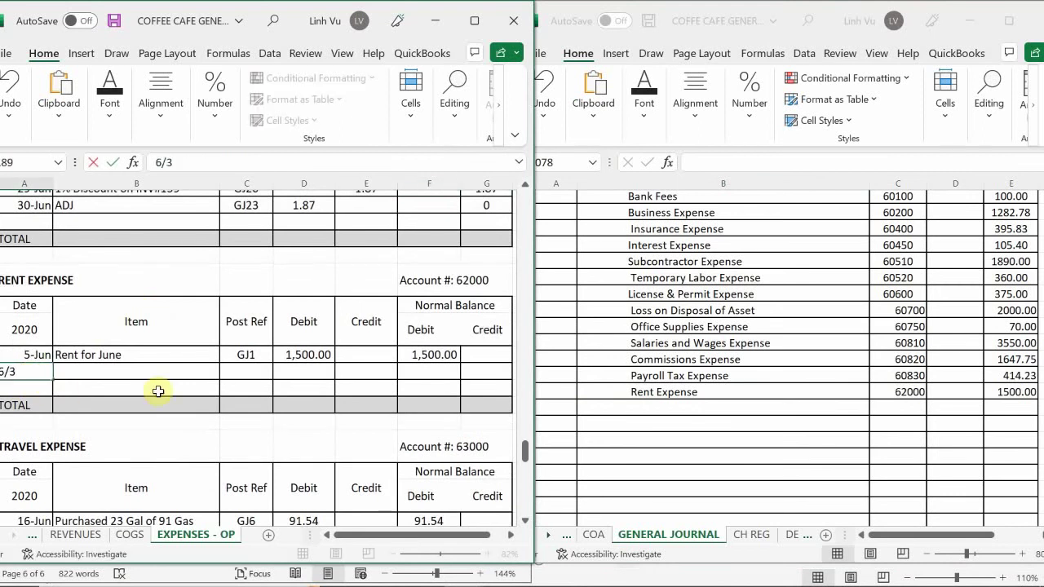
type("0")
key("Tab")
type("CLOSE")
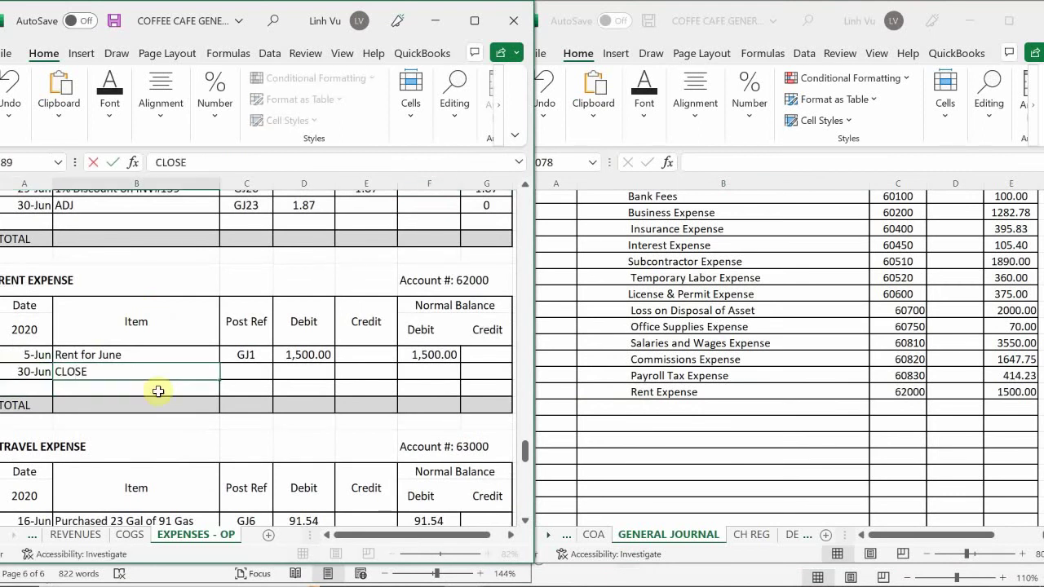
key("Tab")
type("K")
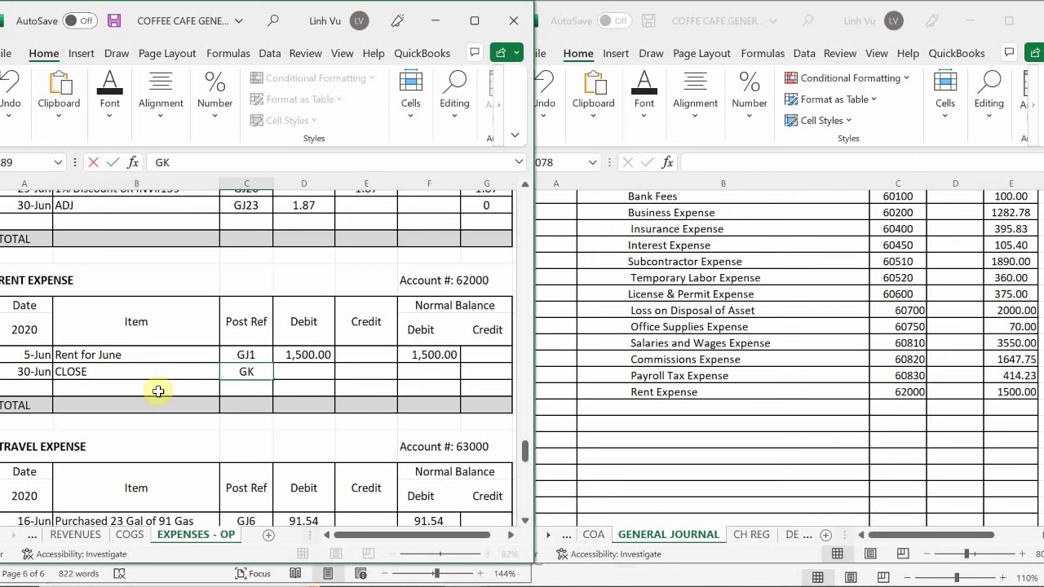
key("BackSpace")
type("J26")
- Enter a credit of 1500 on the Rent Expense ledger's closing line
key("Return")
key("Up")
key("Right")
key("Right")
type("1500")
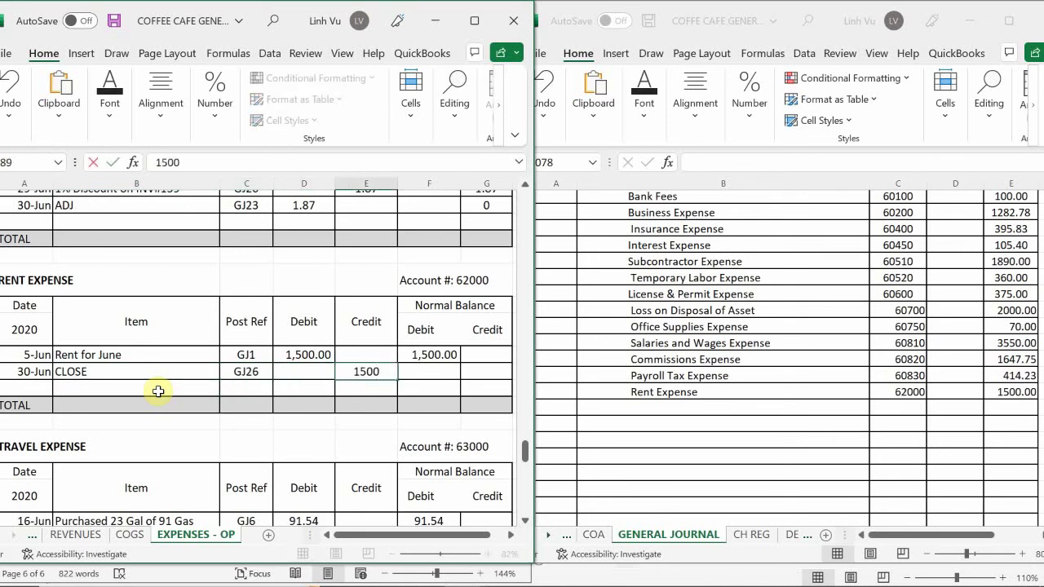
- Calculate the debit balance on the Rent Expense closing line with the formula =F188+D189-E189
key("Tab")
type("=")
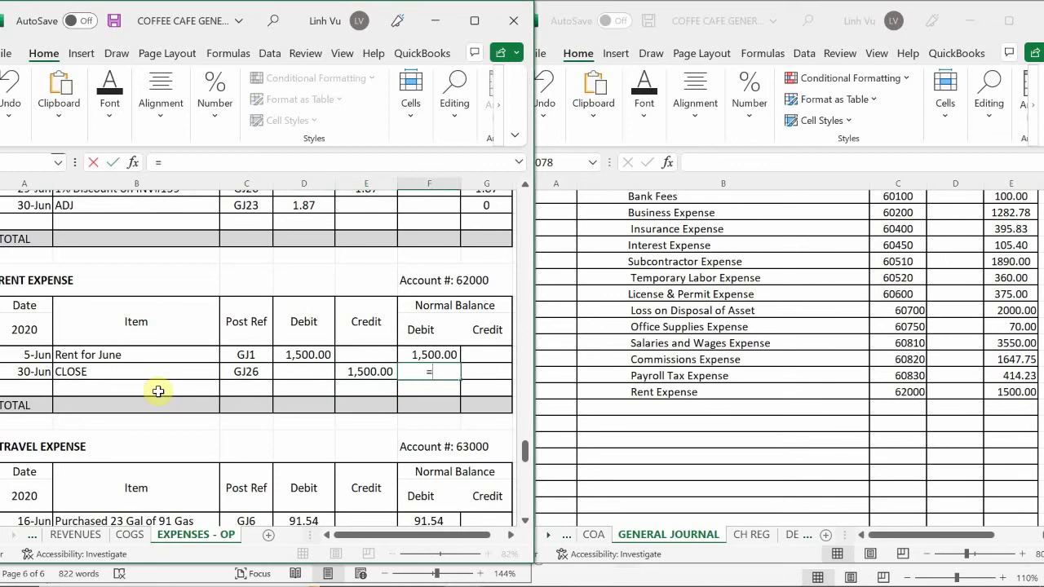
key("Up")
type("+")
key("Left")
key("Left")
type("-")
key("Right")
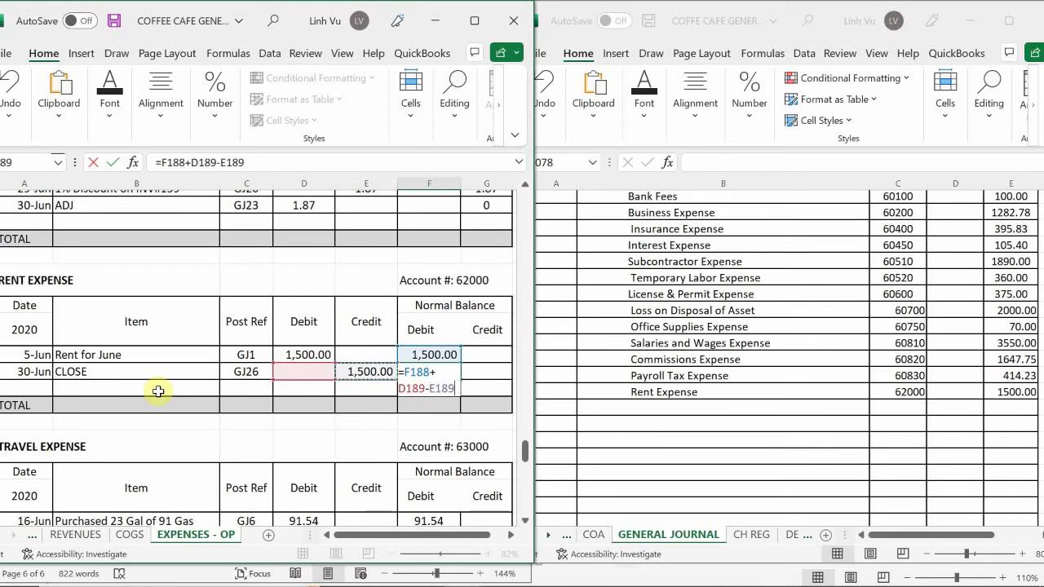
key("Return")
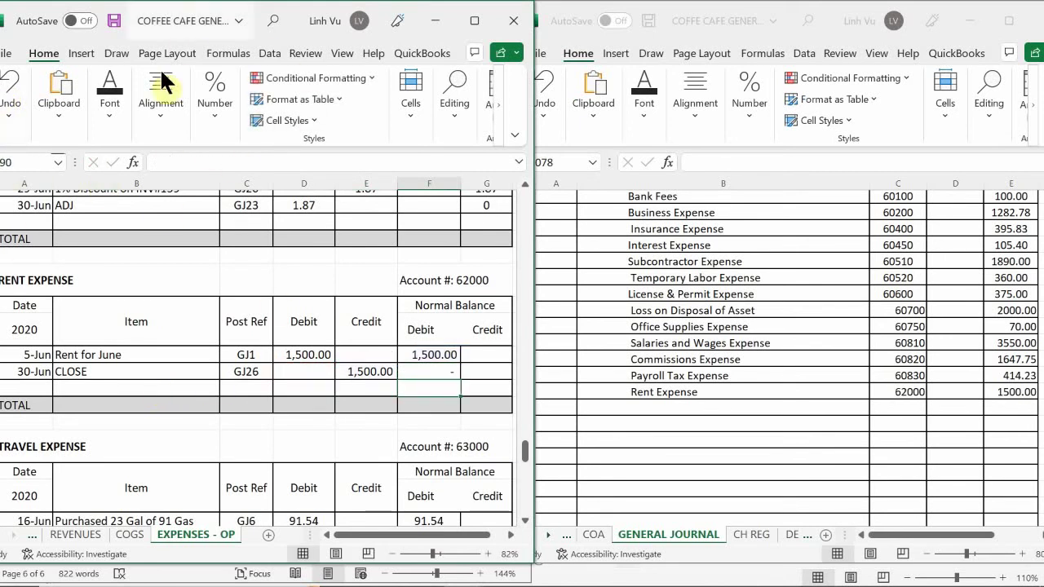
- Review the Purchase Returns & Allowances and Purchase Discounts ledgers above Rent Expense for any balance still left to close
left_click(269, 359)
scroll(269, 359, "up", 8)
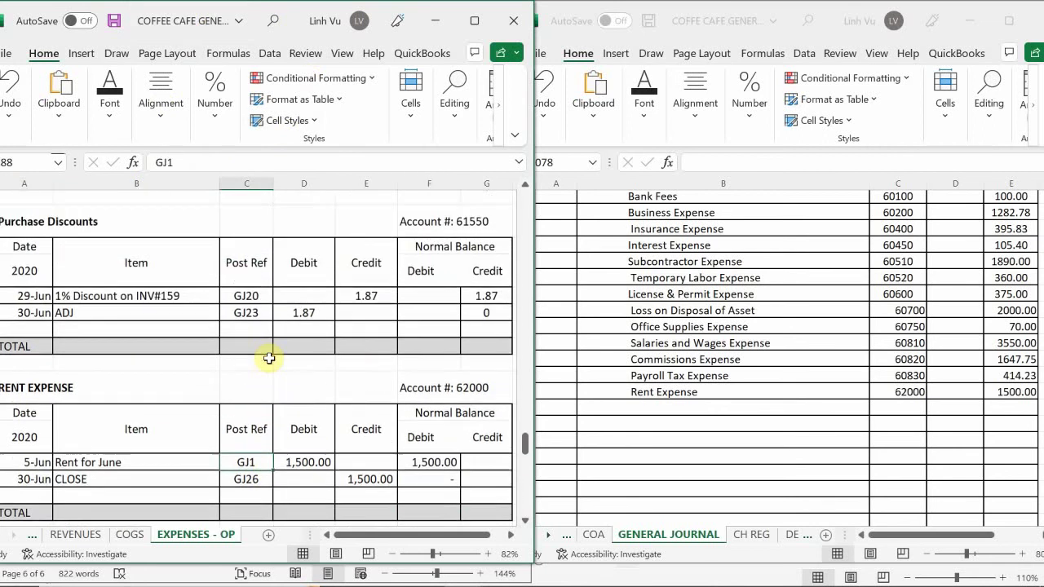
scroll(269, 359, "up", 3)
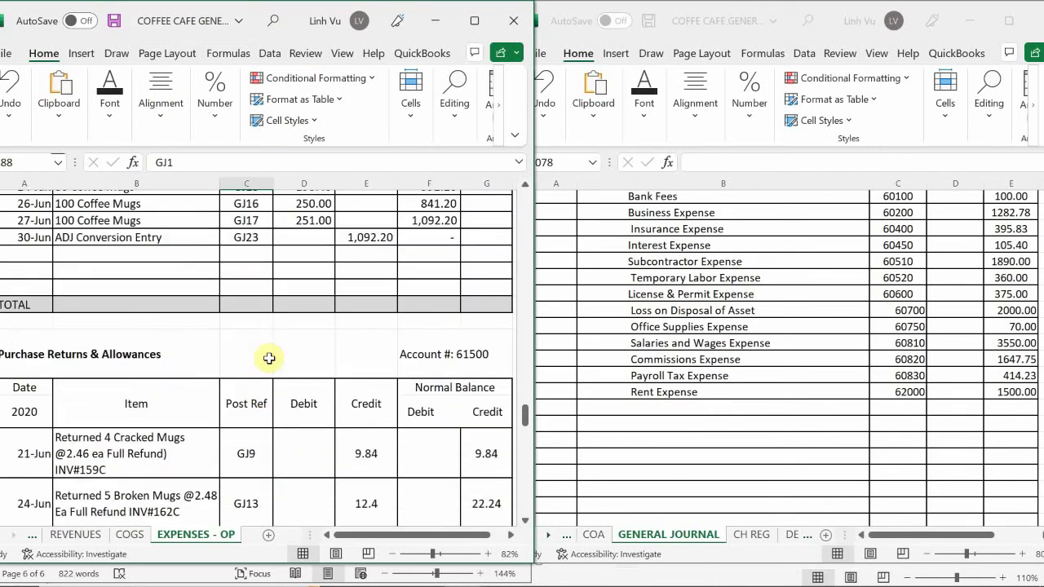
scroll(269, 358, "up", 1)
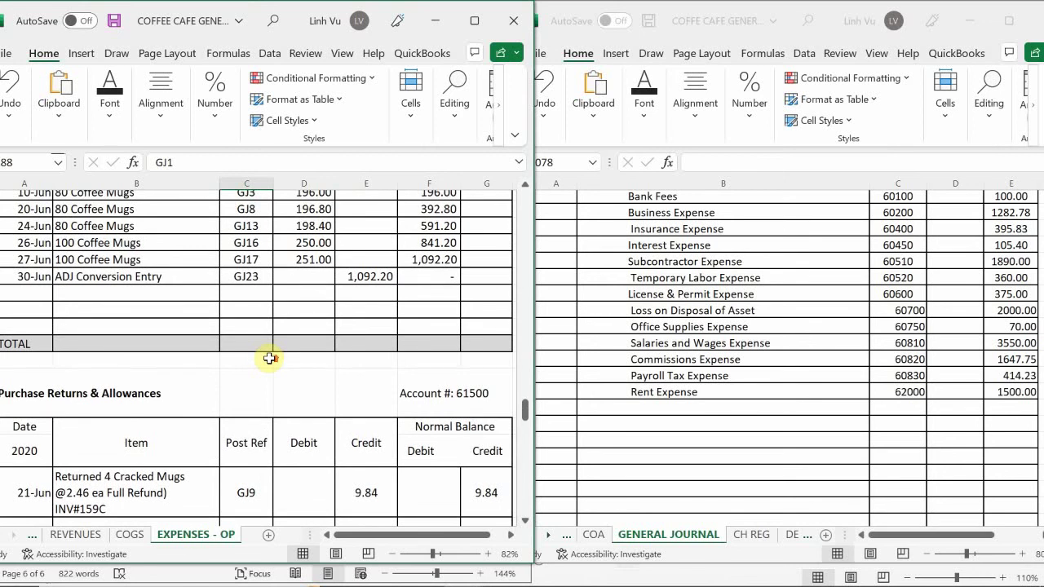
scroll(269, 358, "up", 6)
scroll(269, 358, "down", 2)
scroll(269, 359, "down", 12)
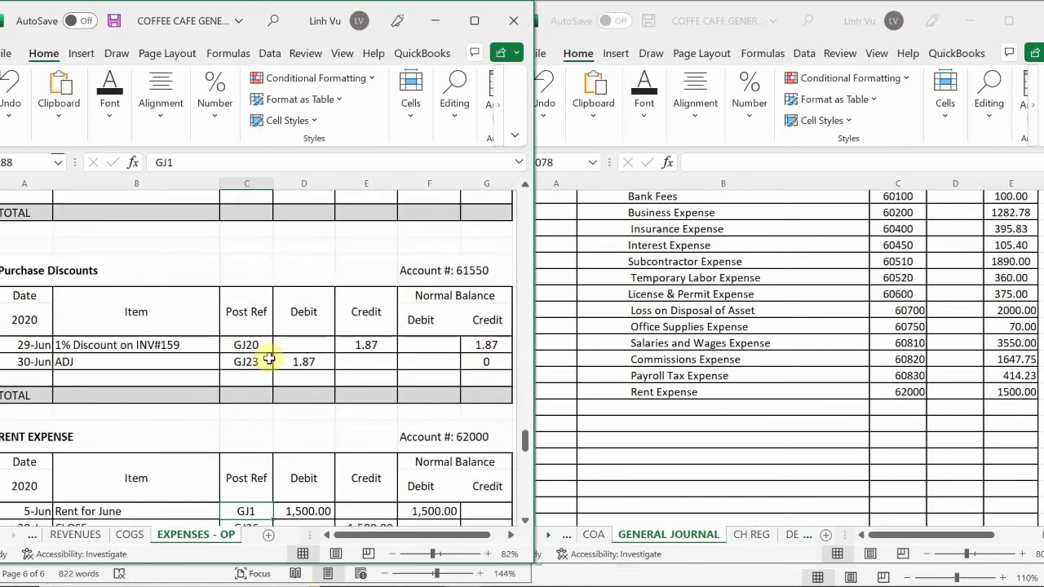
scroll(269, 359, "down", 5)
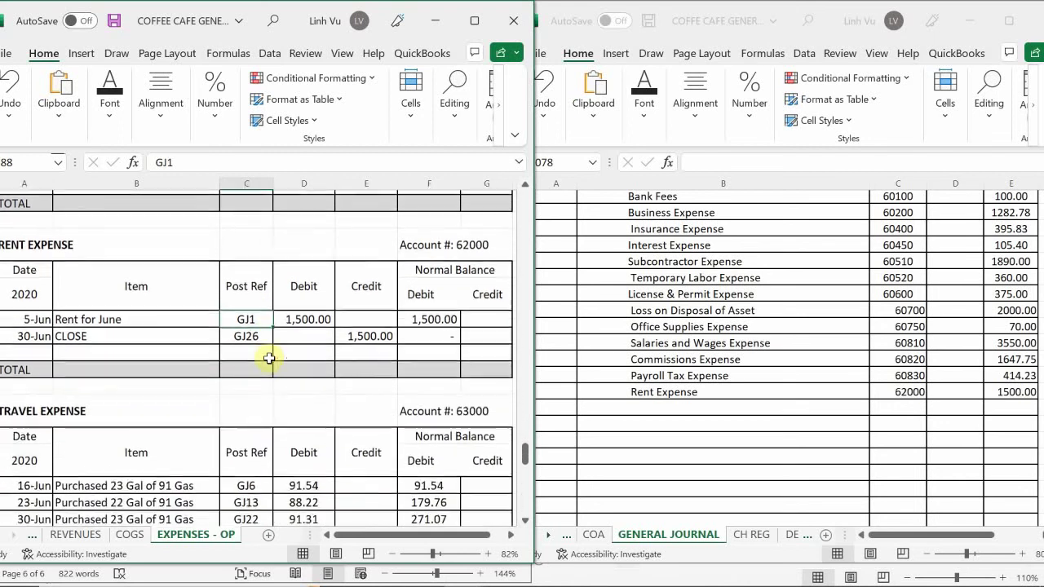
- Add a Travel Expense line with ledger code 63000 below Rent Expense in the general journal
scroll(269, 359, "down", 4)
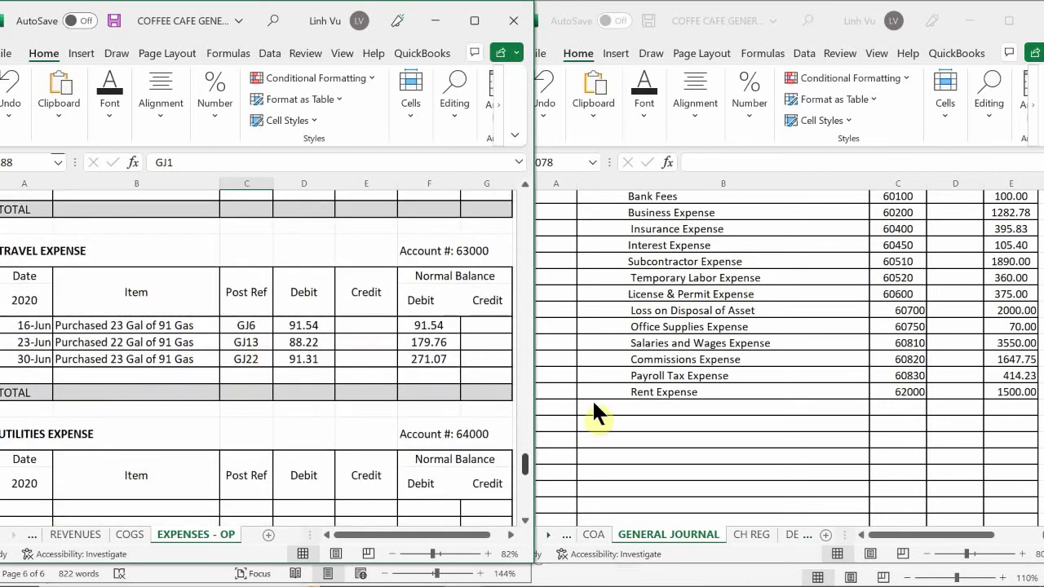
left_click(676, 408)
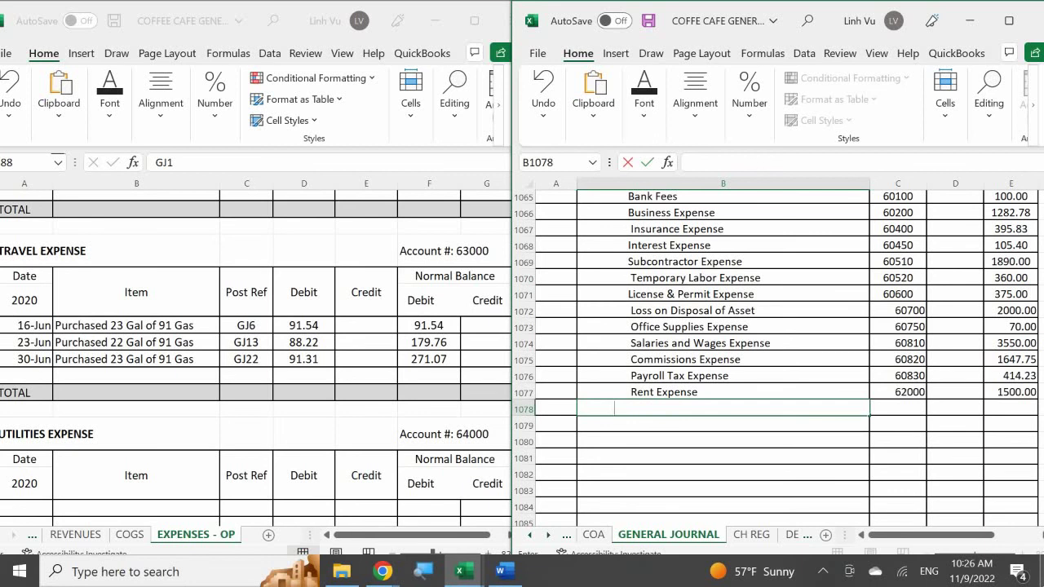
type("Travel Expense")
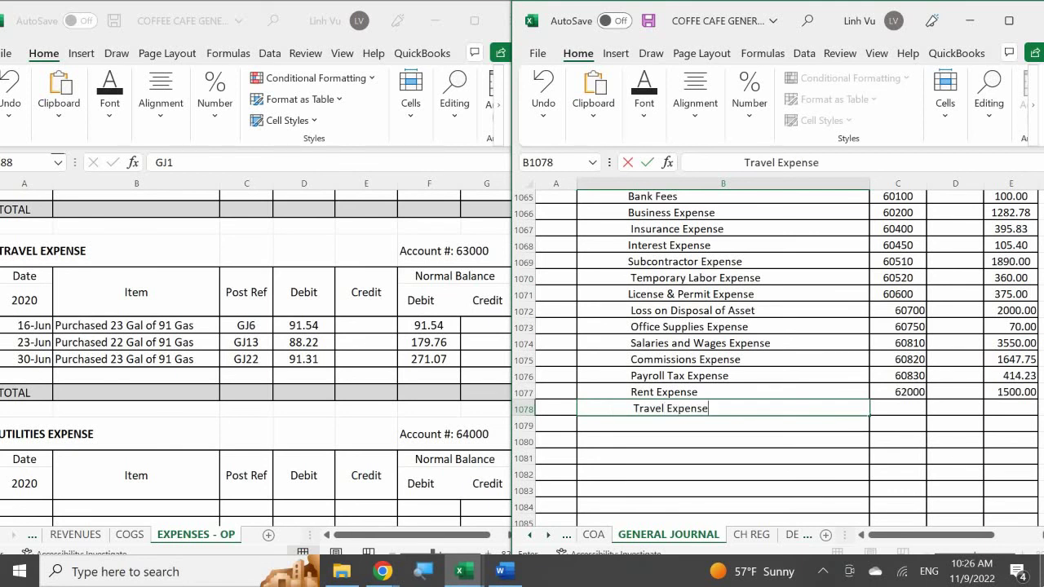
key("Tab")
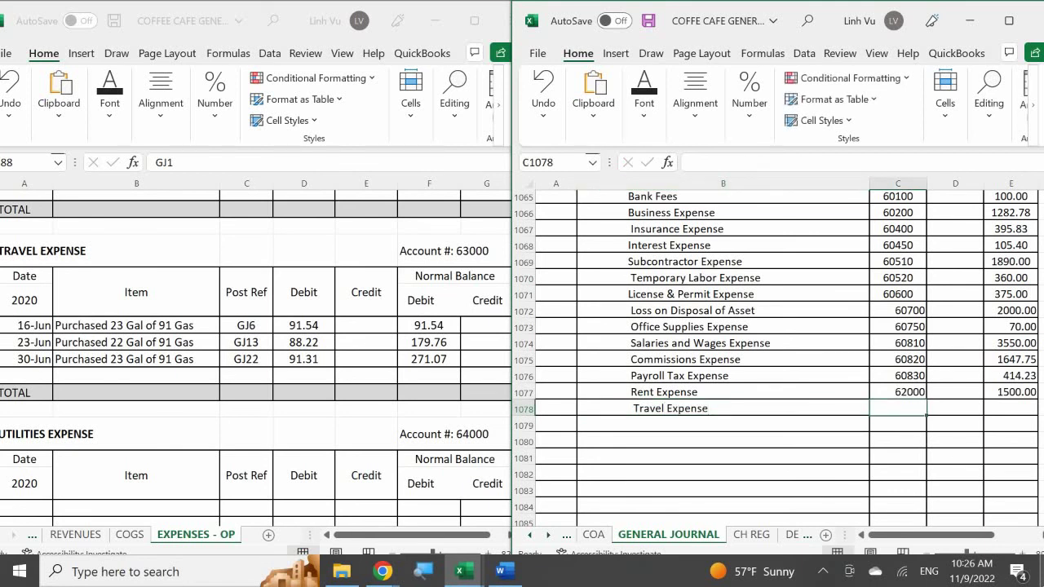
type("63000")
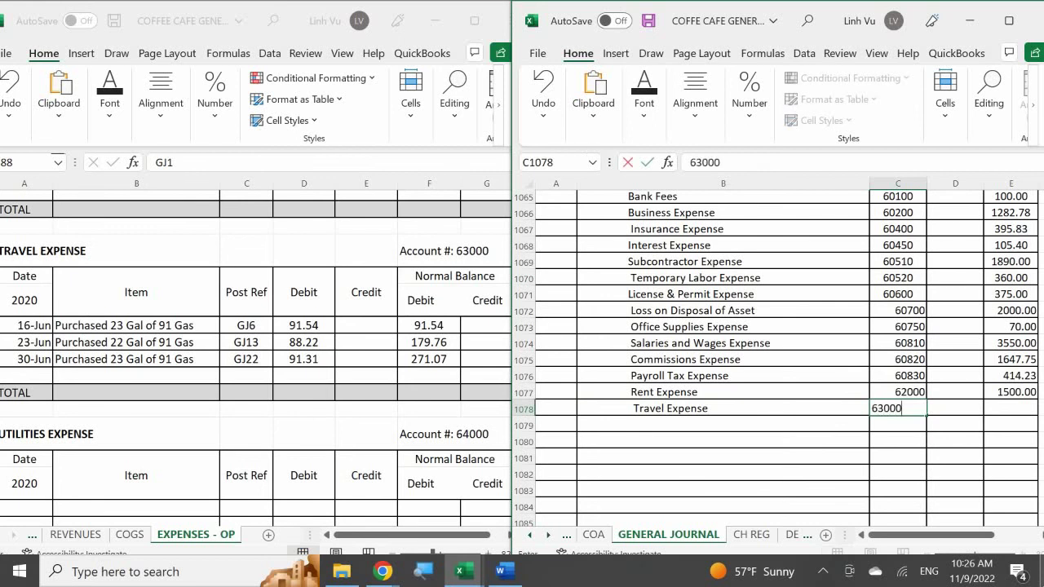
key("Return")
- Enter a credit of 271.07 on the general journal's Travel Expense line
key("Up")
key("Right")
key("Right")
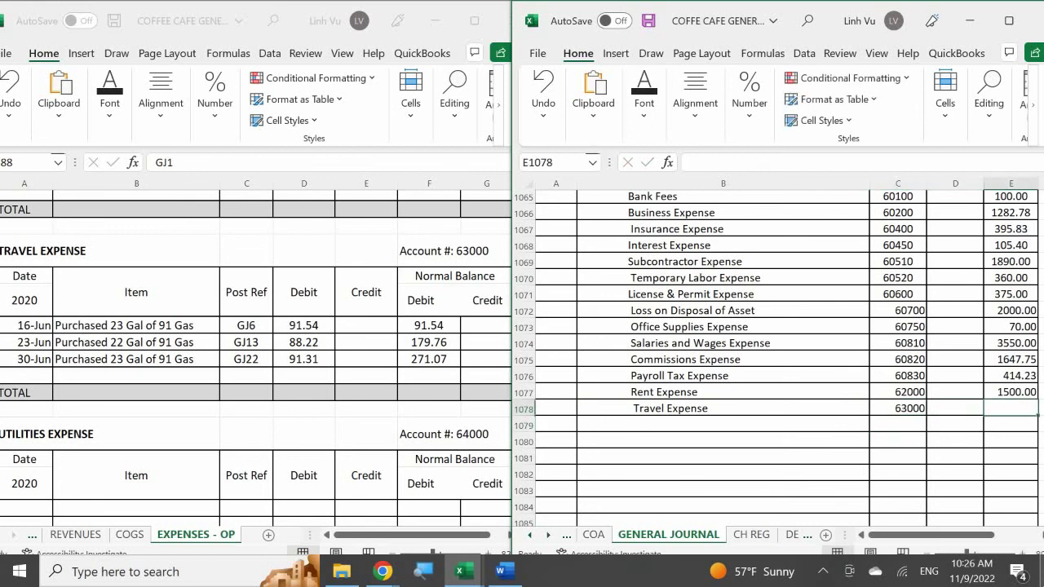
key("Down")
key("Left")
key("Up")
key("Up")
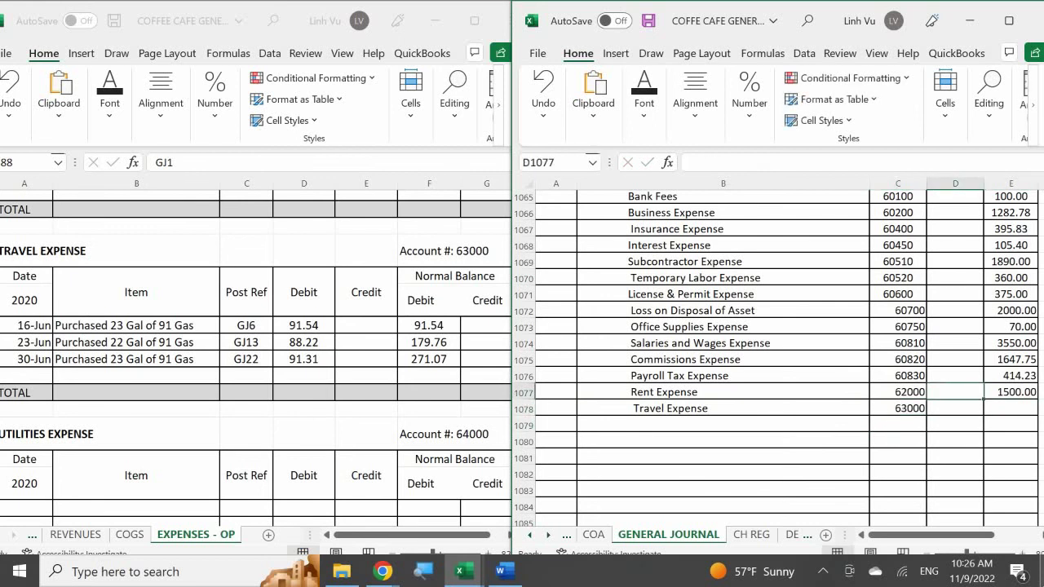
key("Right")
key("Down")
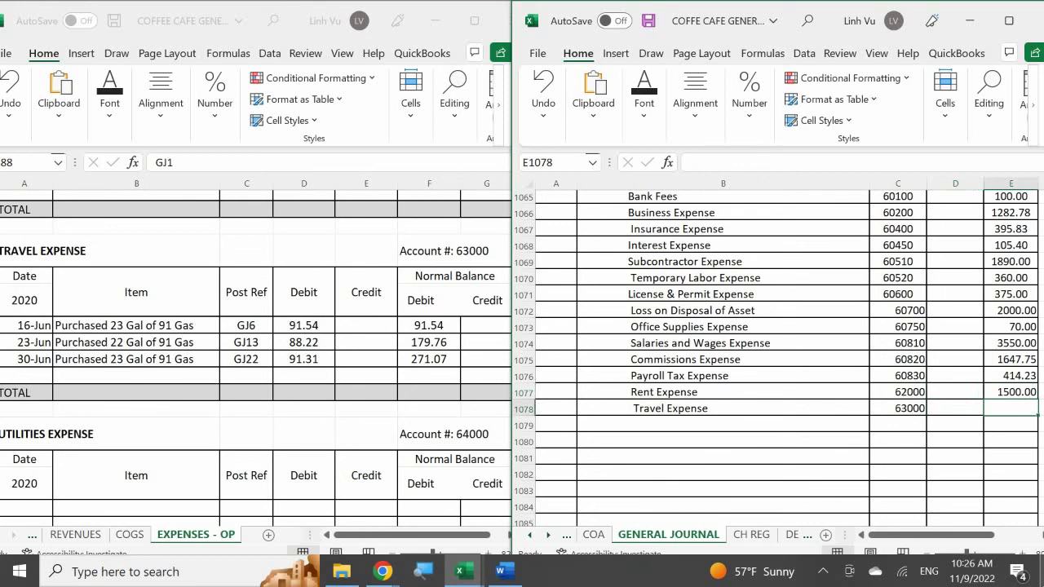
type("271.07")
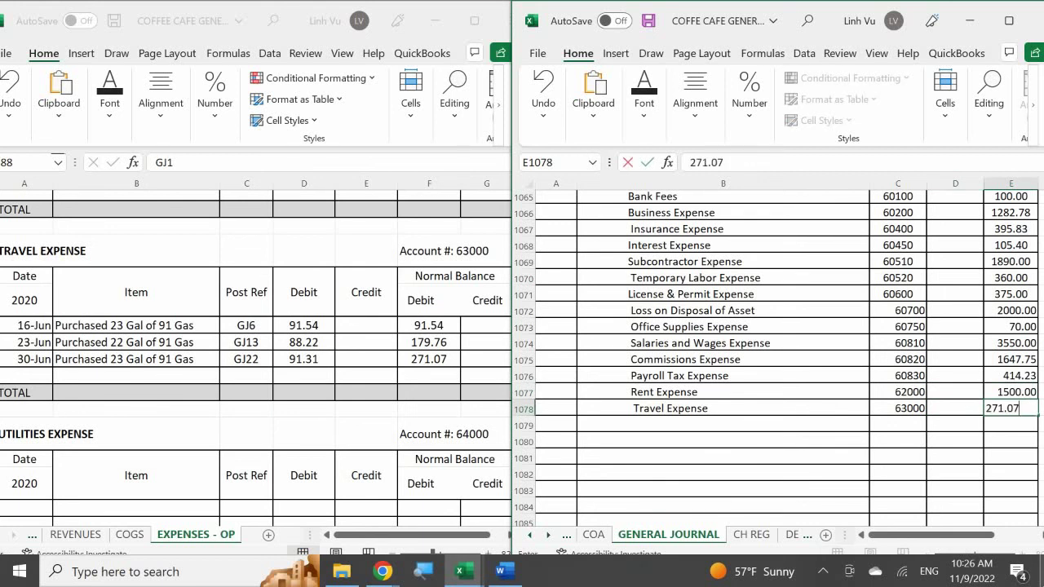
key("Return")
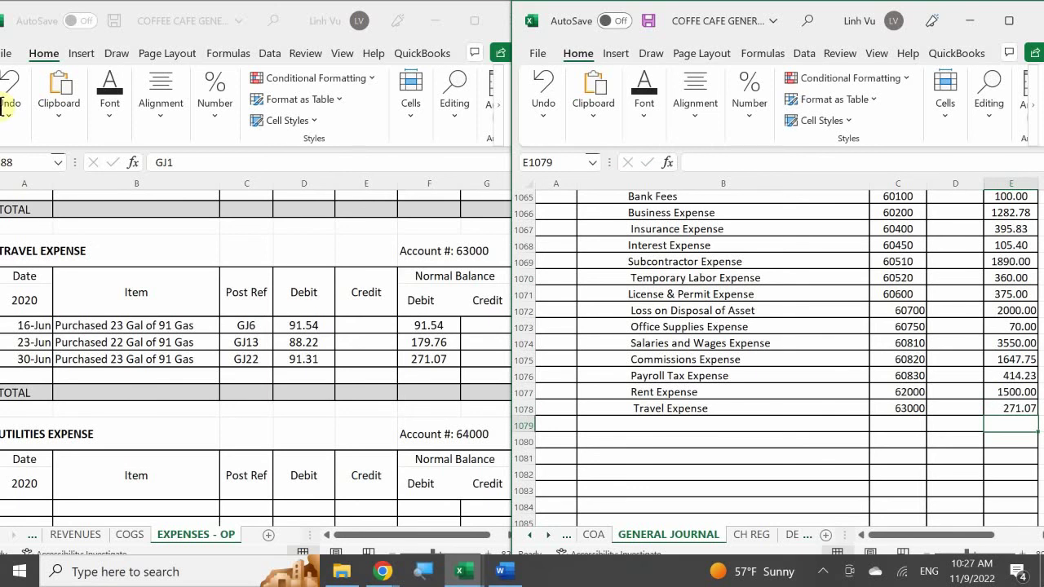
- Add a closing line to the Travel Expense ledger with date 6/30, item CLOSE and post reference GJ26
left_click(25, 374)
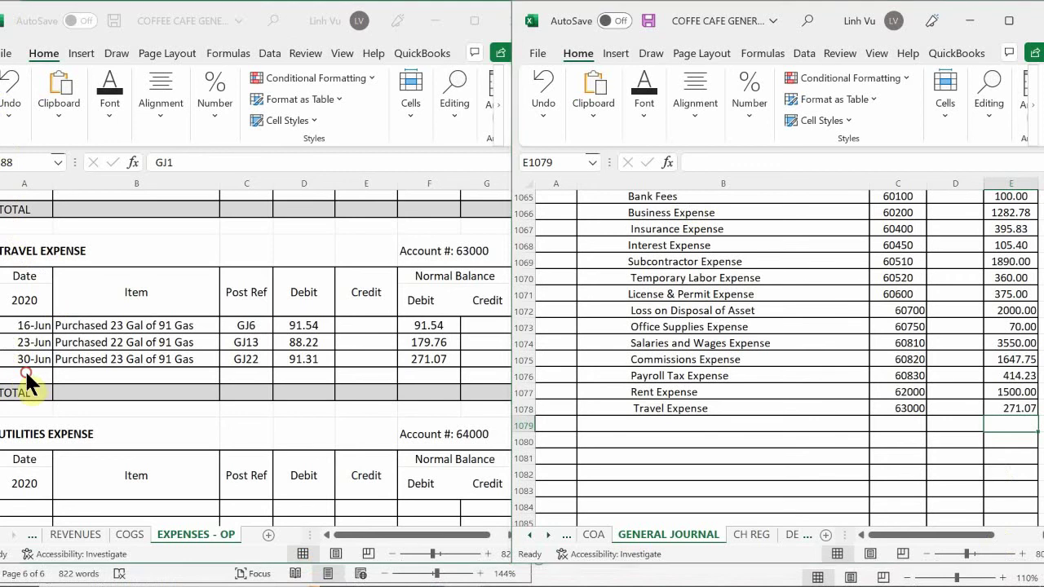
type("6/30")
key("Return")
left_click(171, 376)
type("CLOSE")
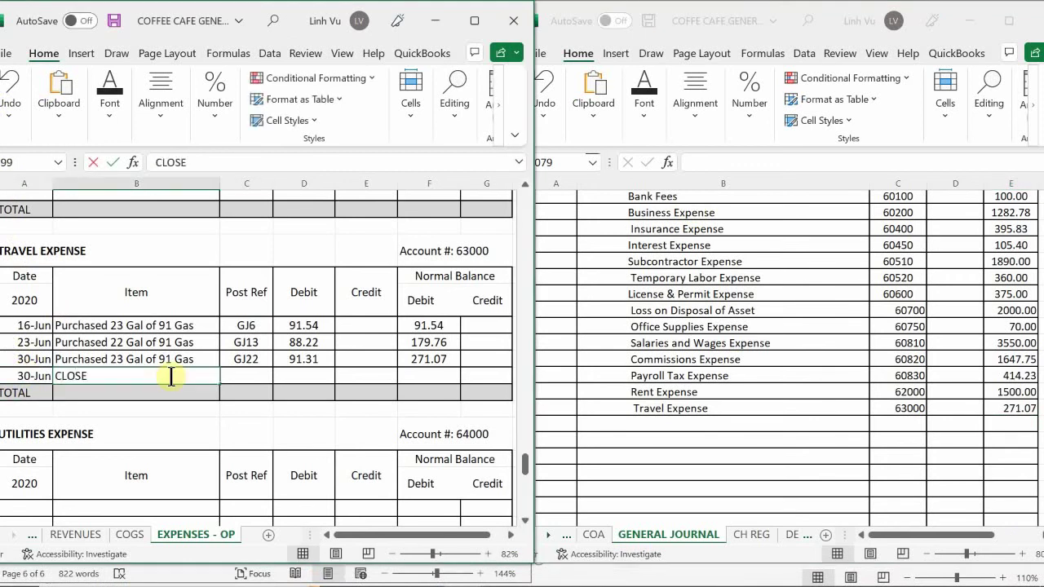
key("Tab")
type("GK")
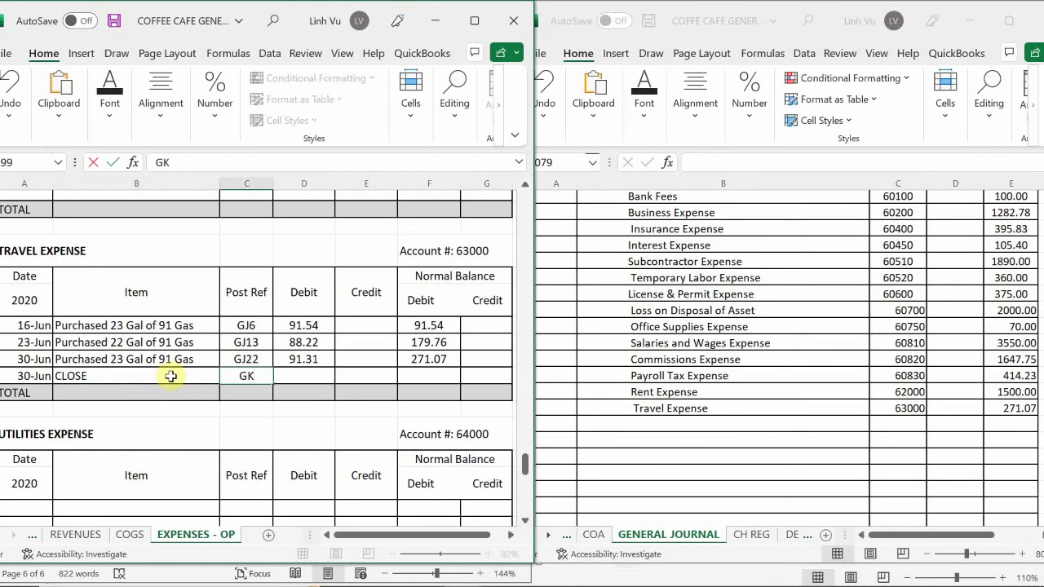
key("BackSpace")
type("J26")
key("Tab")
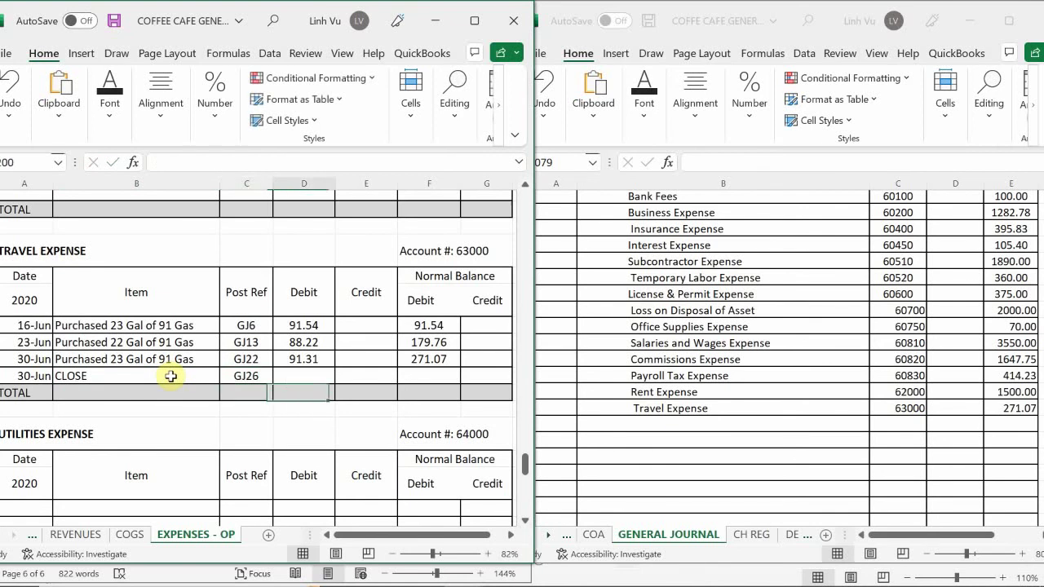
- Enter a credit of 271.07 on the Travel Expense closing line and fill the debit balance formula down to it
key("Tab")
type("271.07")
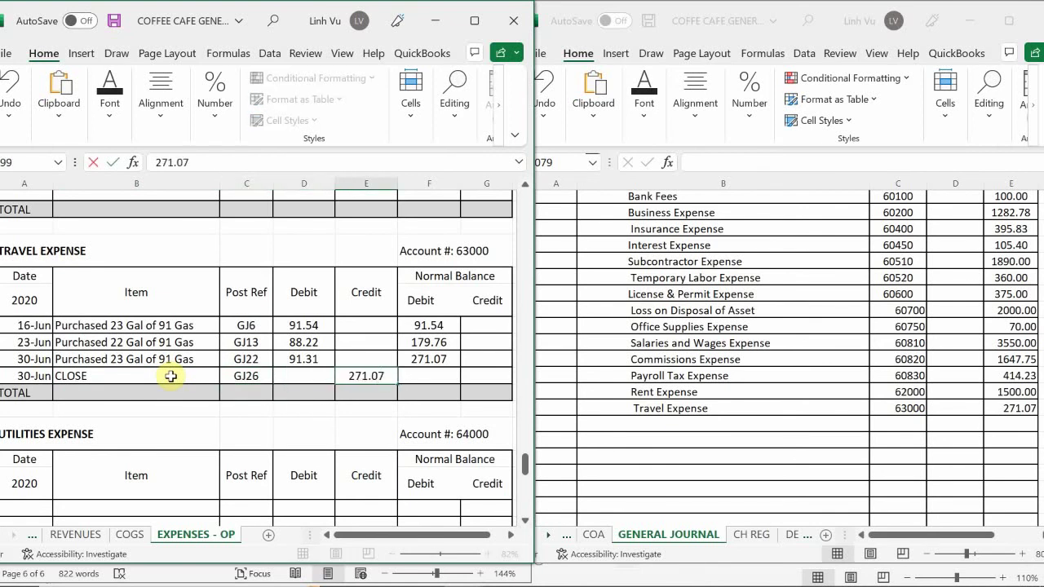
key("Return")
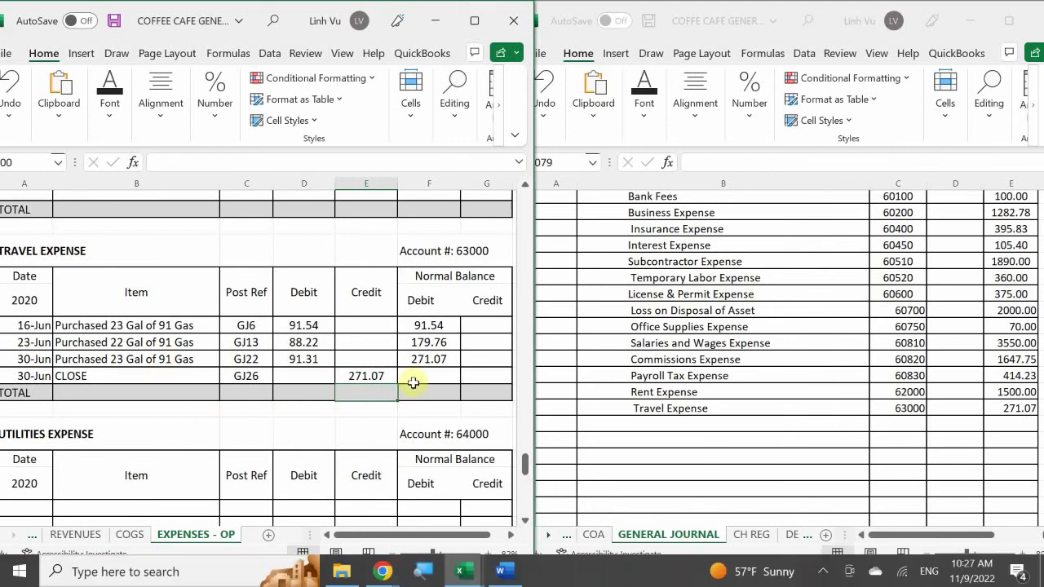
left_click(427, 358)
double_click(460, 371)
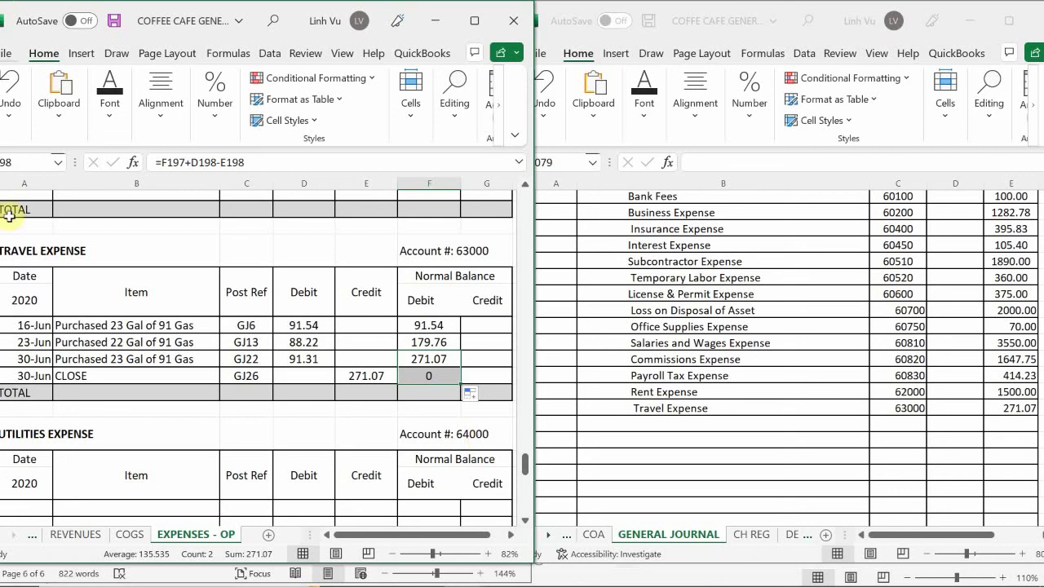
- Find the next expense ledger with an open balance and enter Bad Debt Expense below Travel Expense in the general journal
left_click(270, 342)
scroll(272, 343, "down", 3)
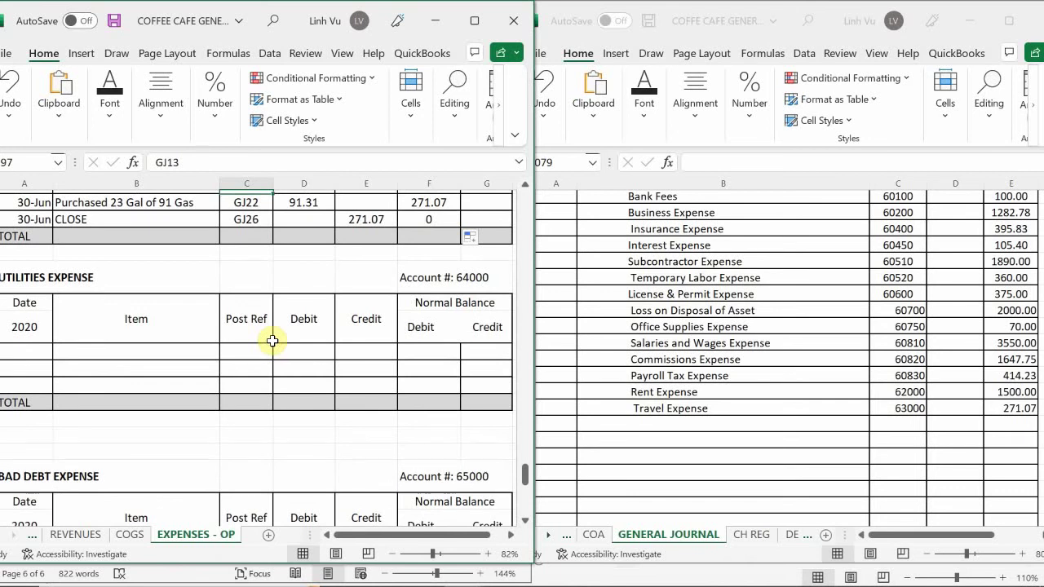
scroll(273, 342, "down", 3)
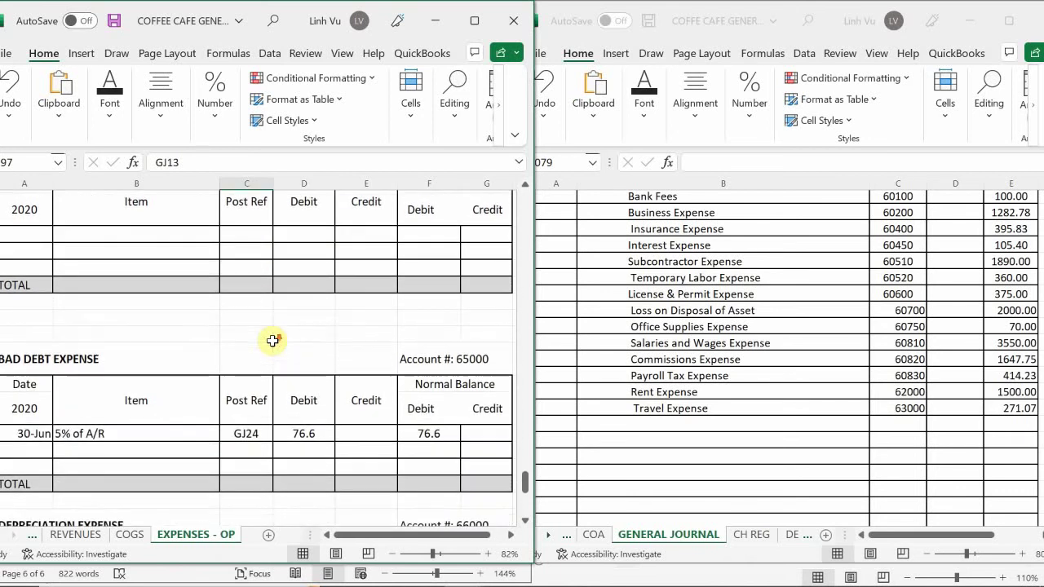
scroll(272, 341, "down", 1)
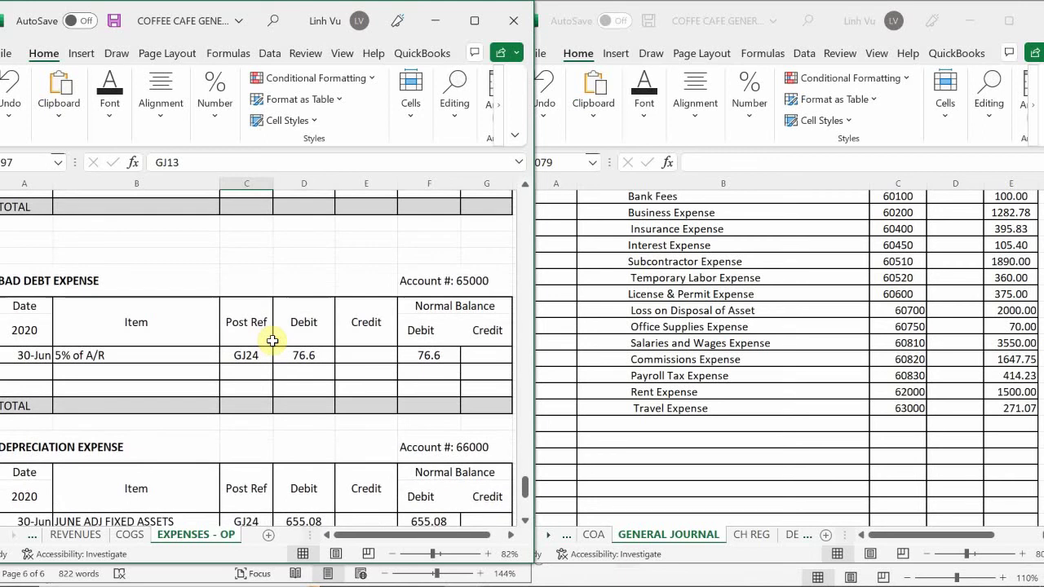
scroll(272, 341, "down", 1)
scroll(272, 340, "up", 2)
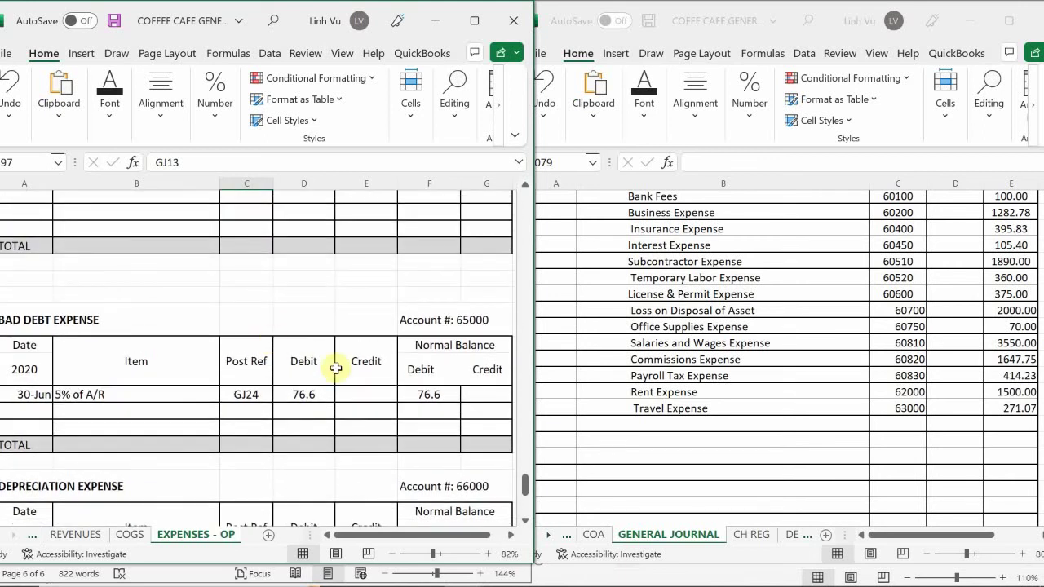
left_click(639, 414)
scroll(636, 400, "down", 1)
double_click(636, 396)
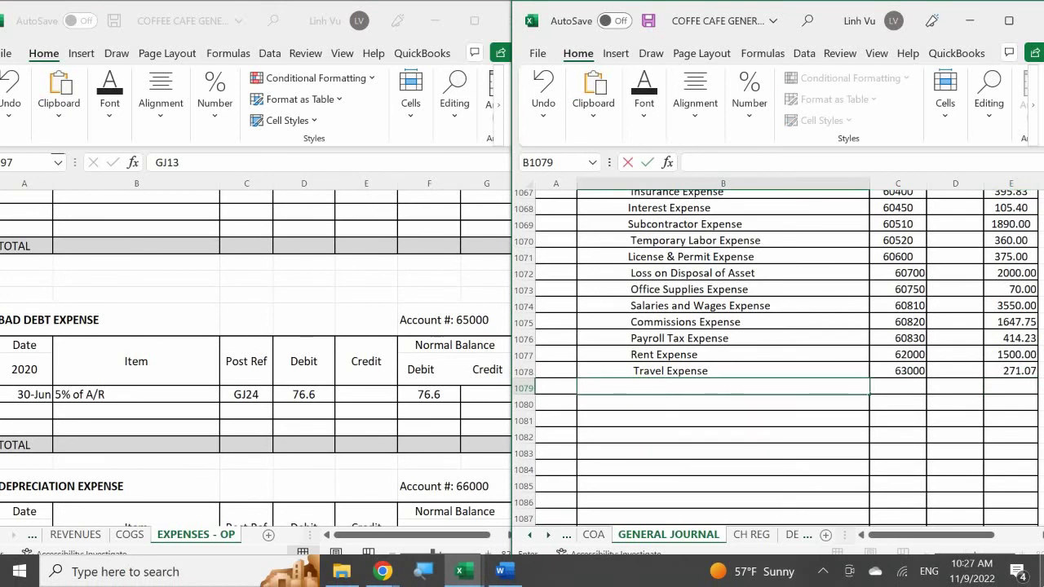
type("B")
key("BackSpace")
type("Bad Deby")
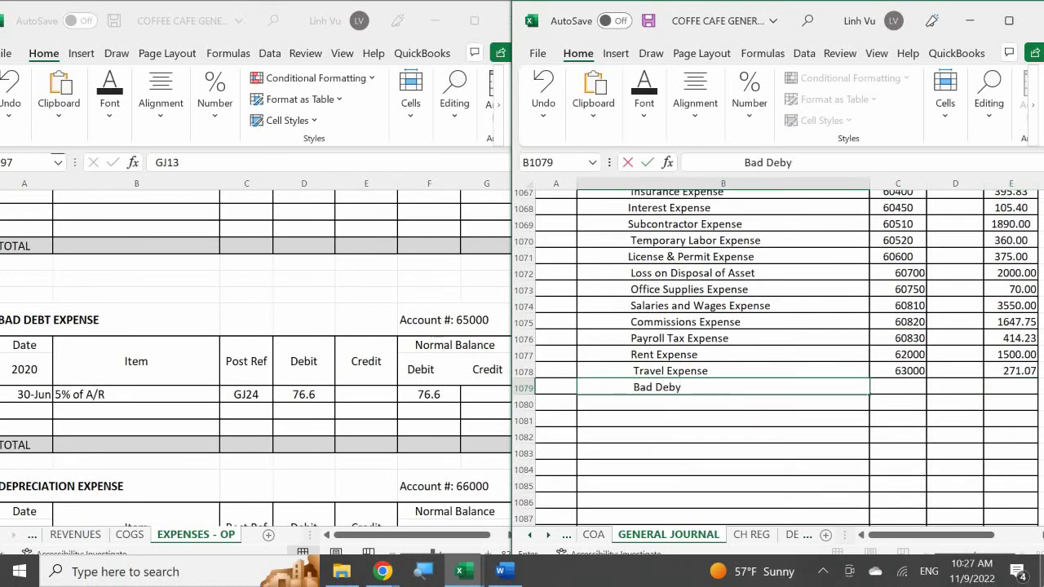
key("BackSpace")
type("t exp")
key("BackSpace")
key("BackSpace")
key("BackSpace")
type("Expense")
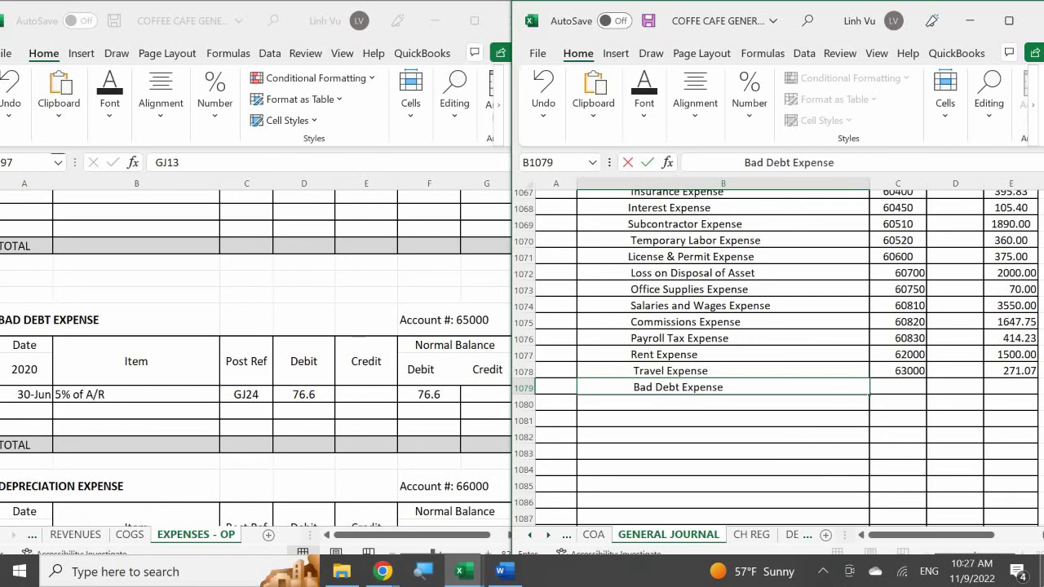
- Complete the general journal's Bad Debt Expense line with post reference 65000 and a credit of 76.60
key("Tab")
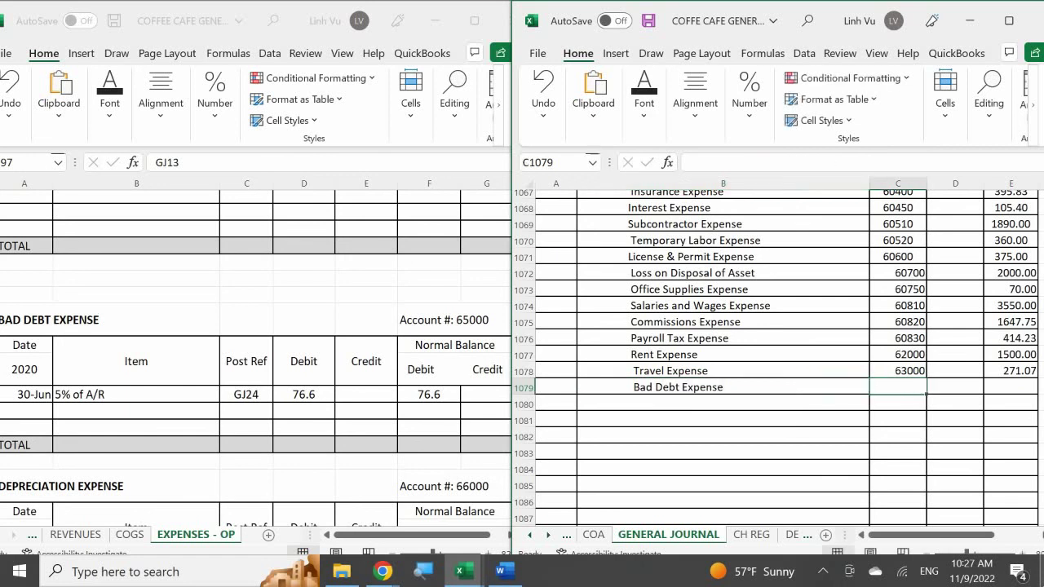
type("6500")
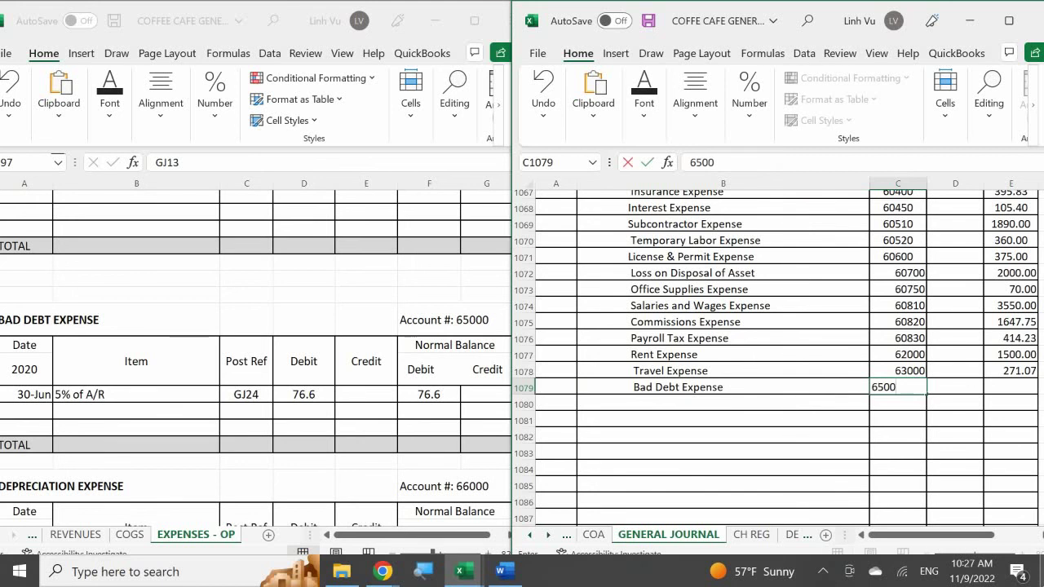
type("0")
key("Return")
key("Up")
key("Right")
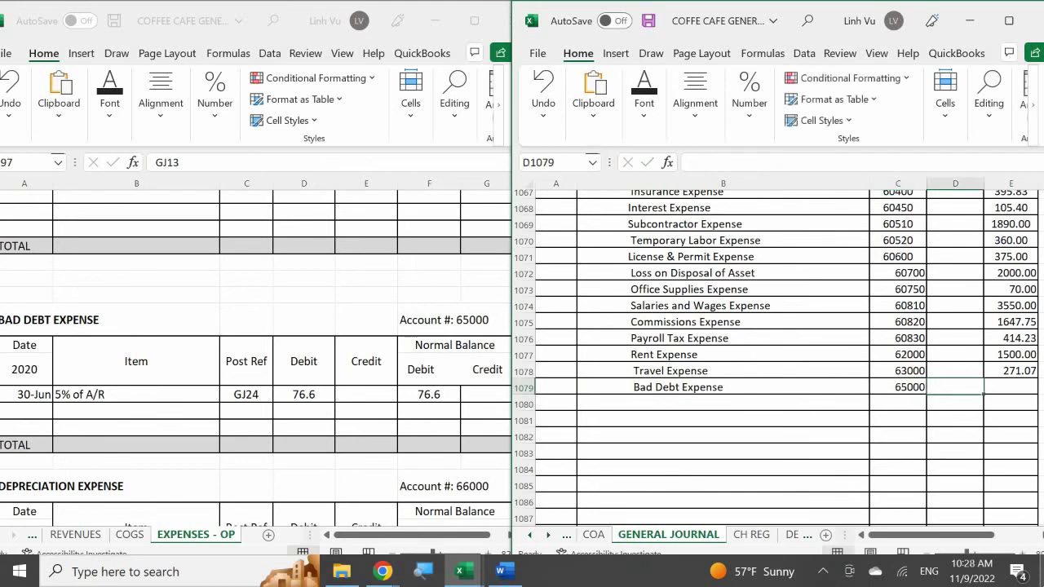
key("Right")
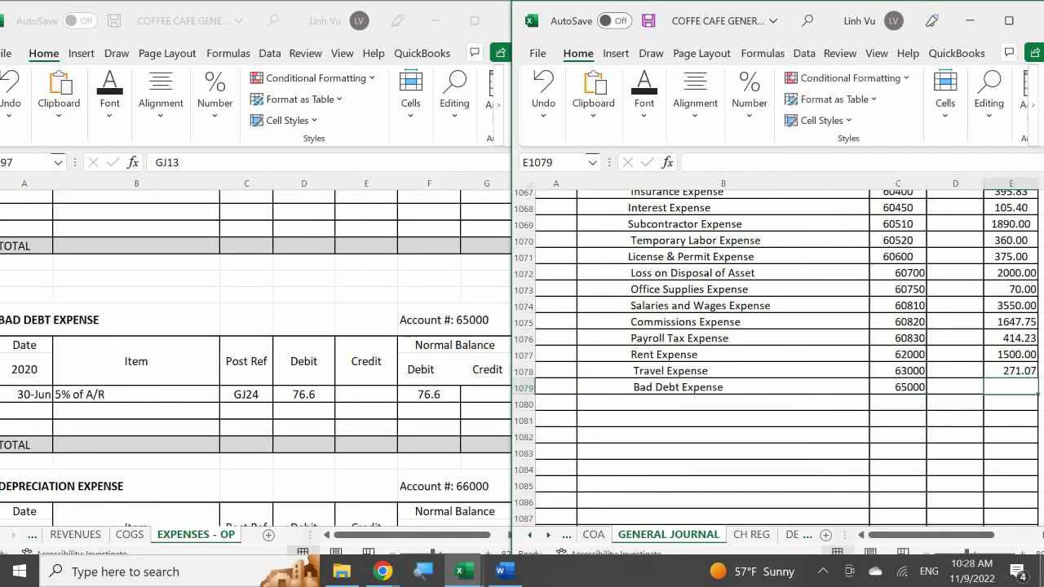
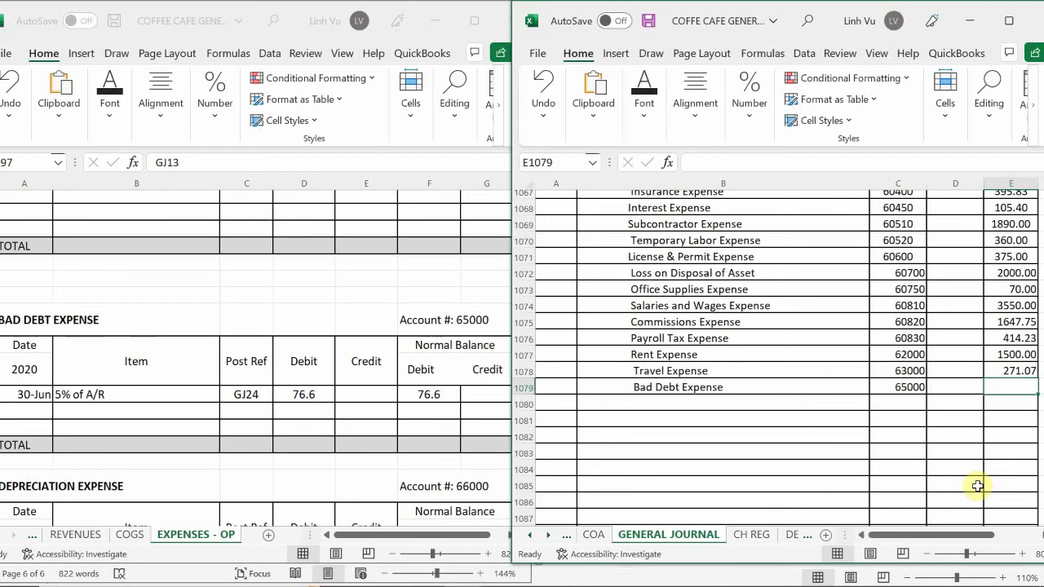
type("76.60")
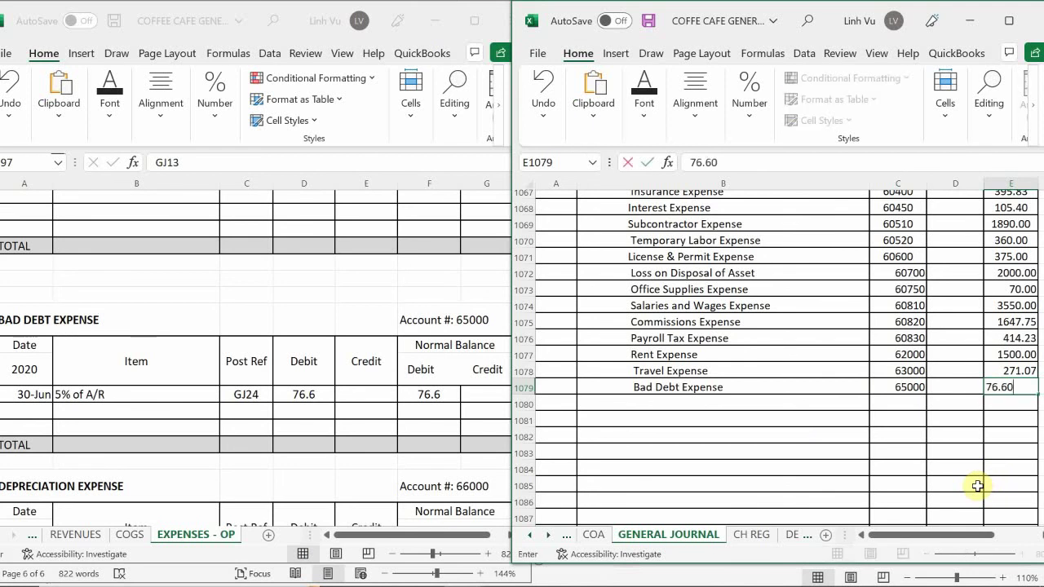
key("Return")
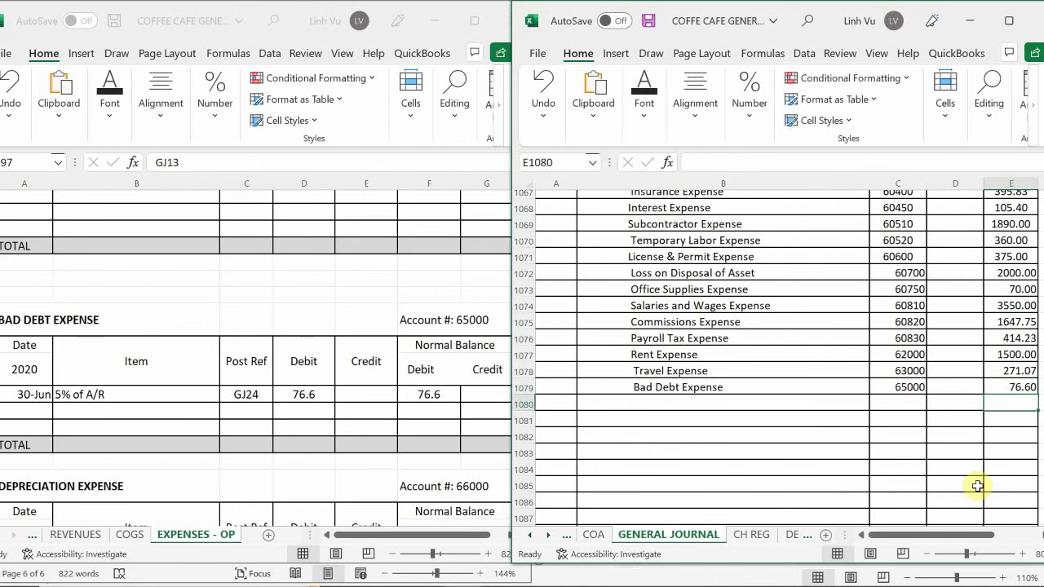
- Add a closing line to the Bad Debt Expense ledger with date 6/30, item CLOSE and post reference GJ26
left_click(29, 415)
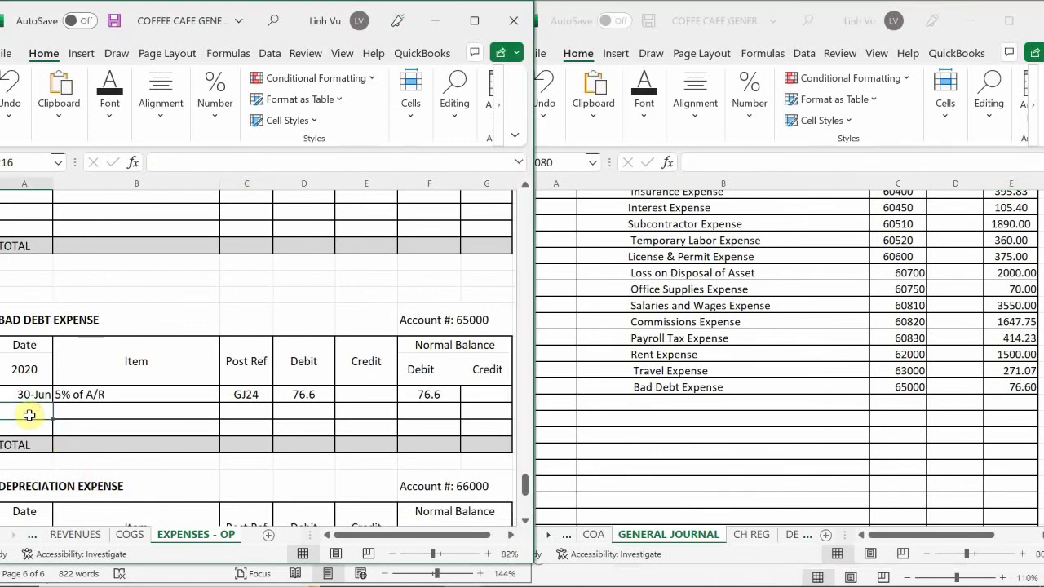
type("6/30")
key("Return")
key("Tab")
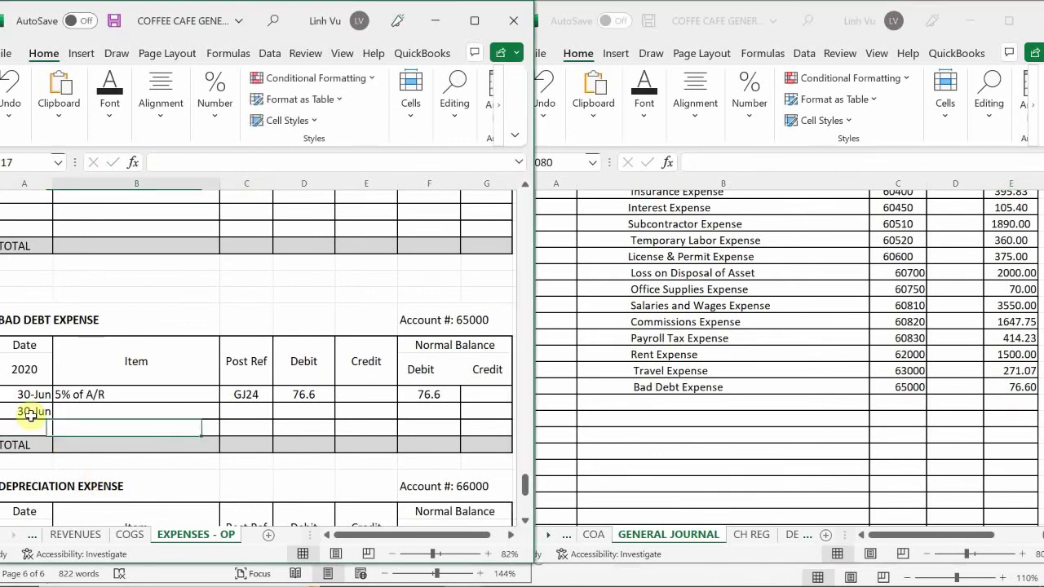
key("Up")
type("CLO")
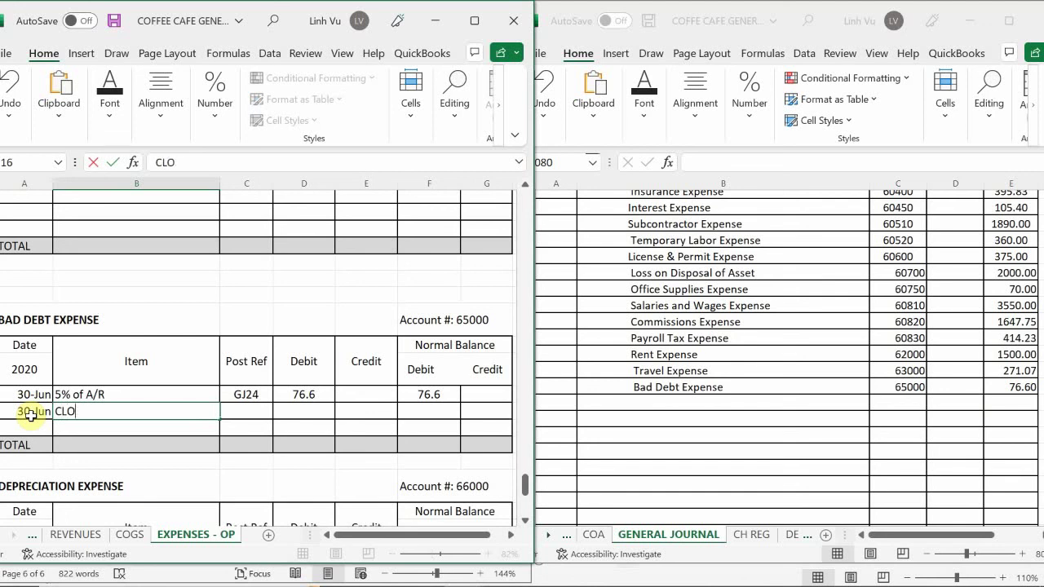
type("SE")
key("Tab")
type("GK")
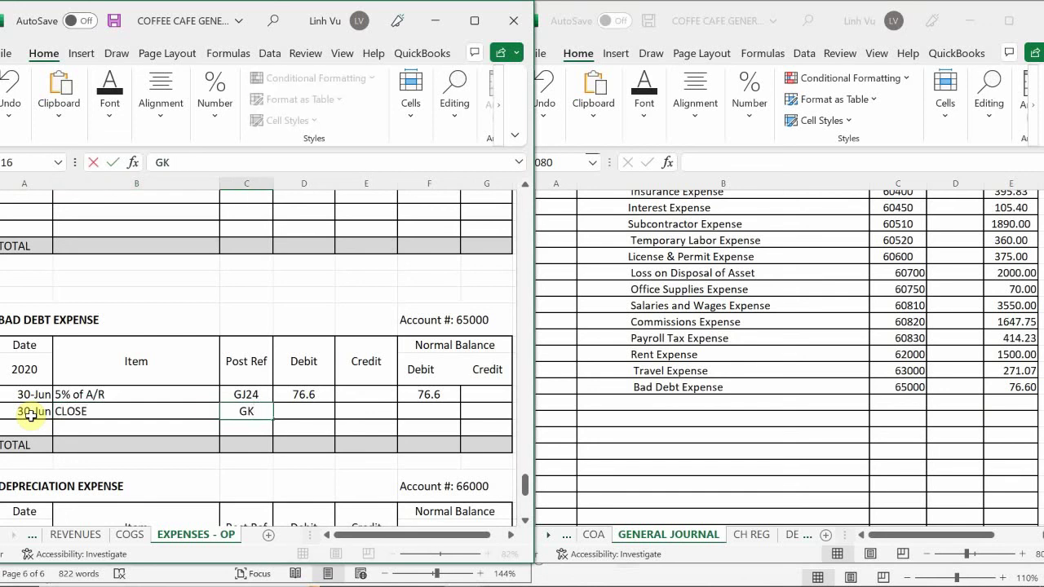
key("BackSpace")
type("J26")
key("Return")
- Enter a credit of 76.60 on the Bad Debt Expense ledger's closing line
key("Right")
key("Up")
key("Right")
type("76.60")
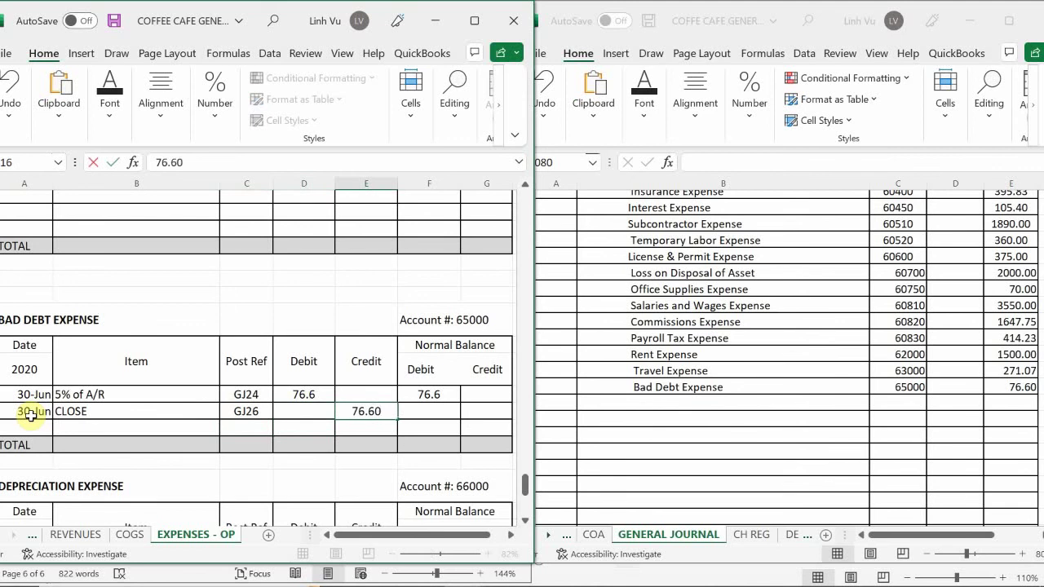
key("Tab")
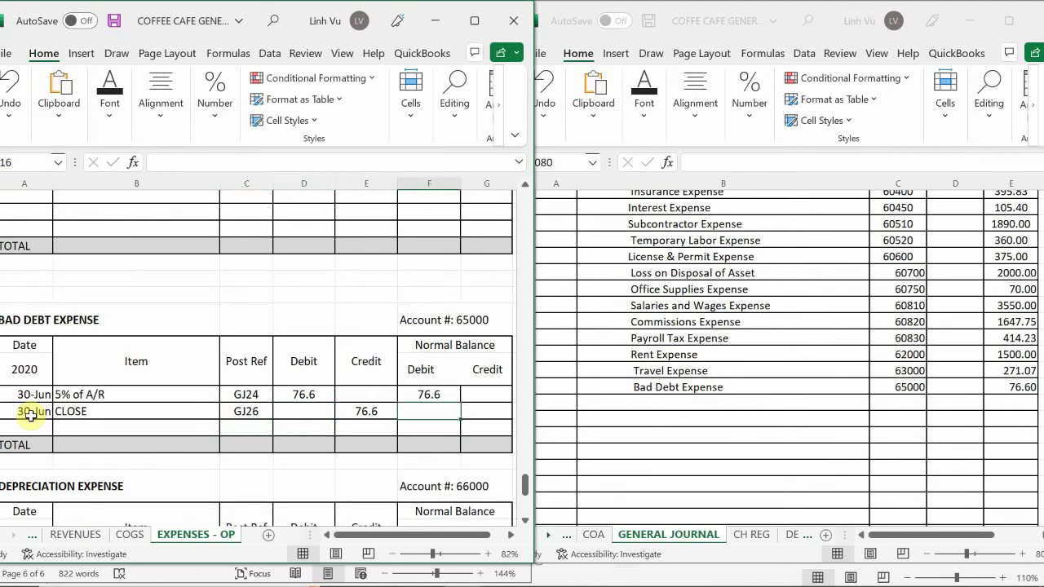
- Calculate the debit balance on the Bad Debt Expense closing line with the formula =F215+D216-E216
type("=")
key("Up")
type("+")
key("Left")
key("Left")
type("-")
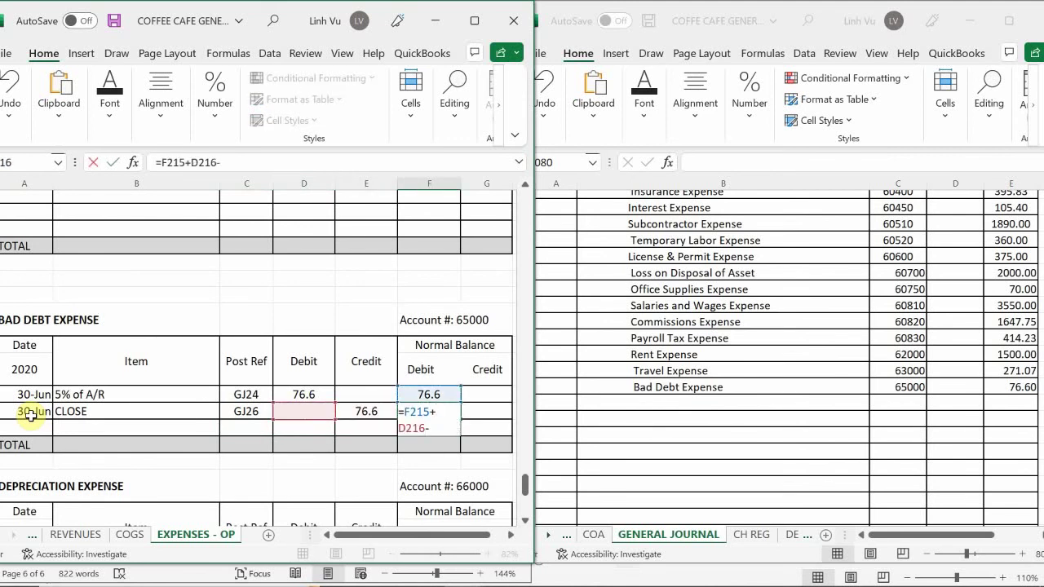
key("Left")
key("Return")
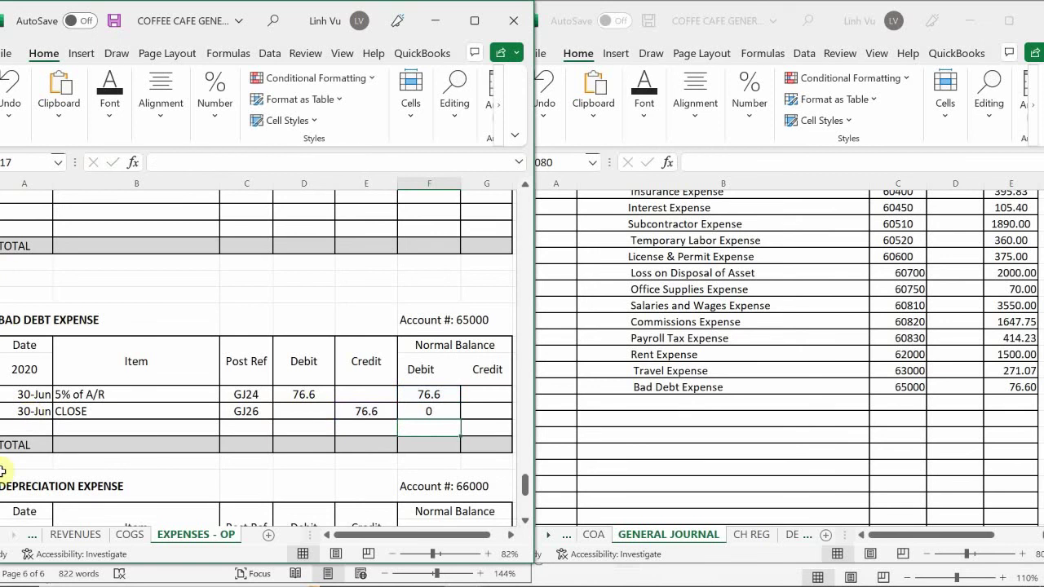
- Enter Depreciation Expense with post reference 66000 on the line below Bad Debt Expense in the general journal
left_click(213, 425)
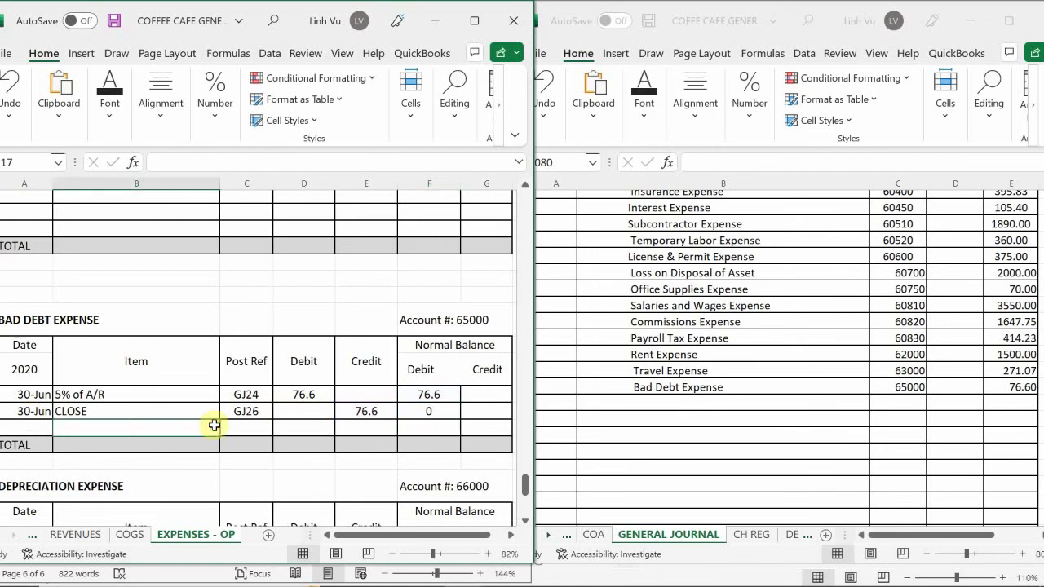
scroll(213, 425, "down", 3)
scroll(214, 425, "down", 1)
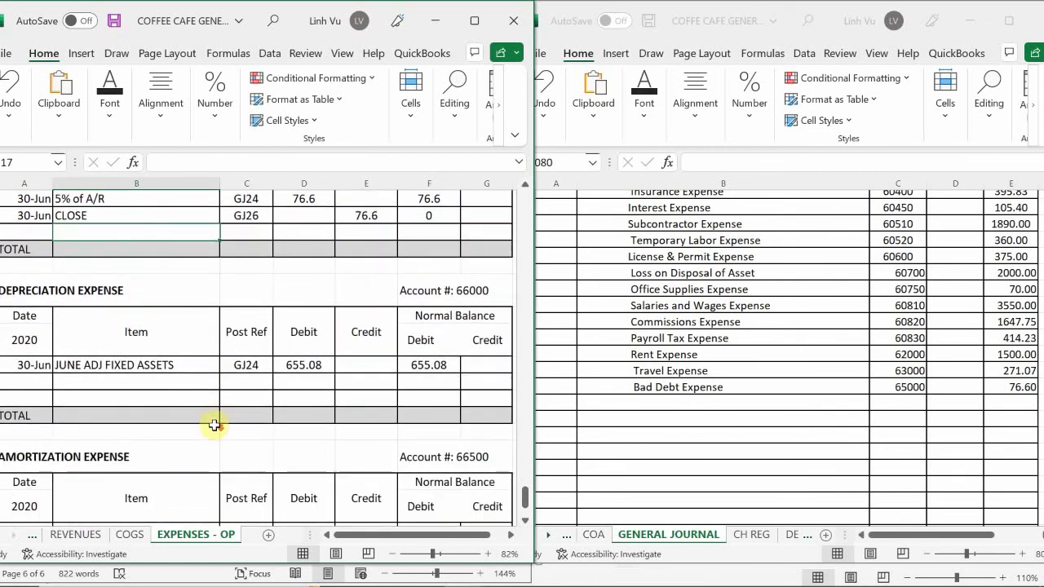
left_click(695, 405)
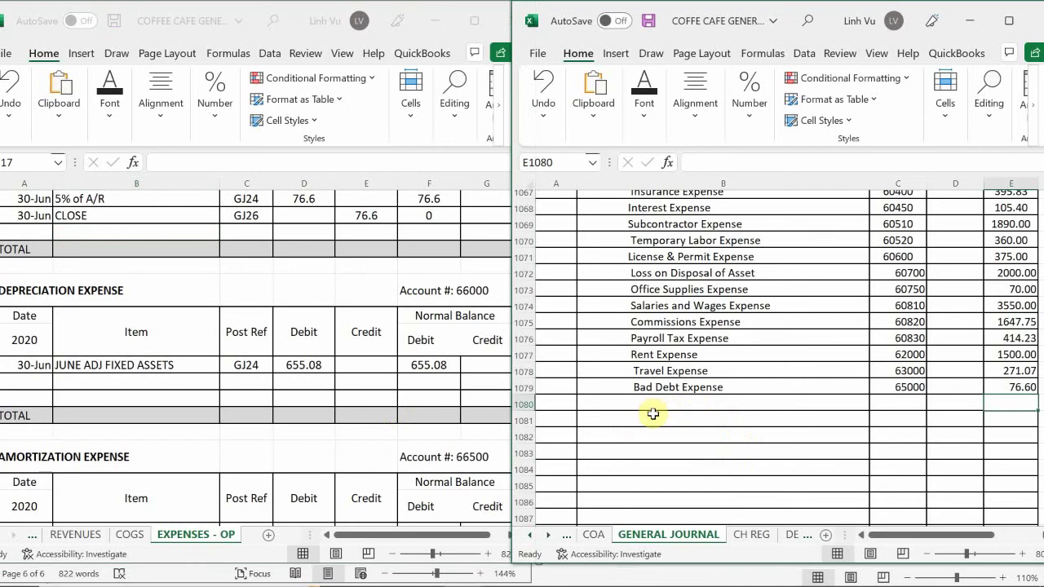
left_click(654, 405)
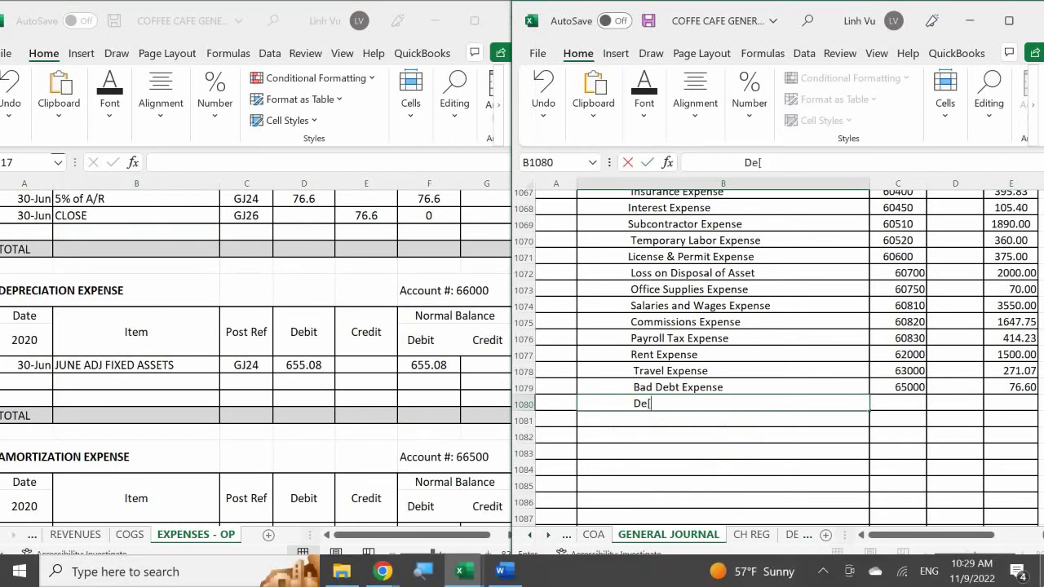
type("Depreco")
type("ation Expense")
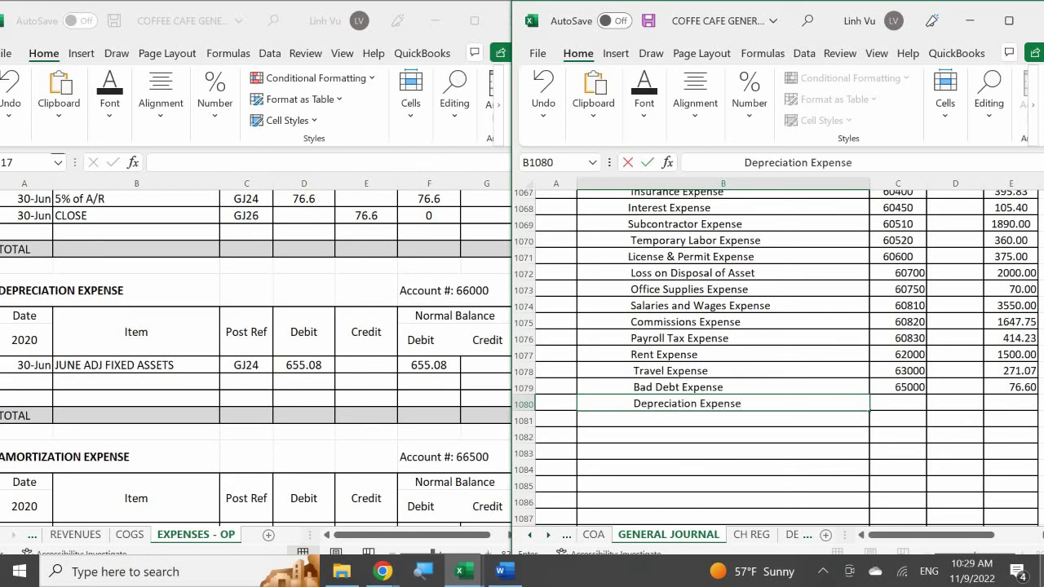
key("Tab")
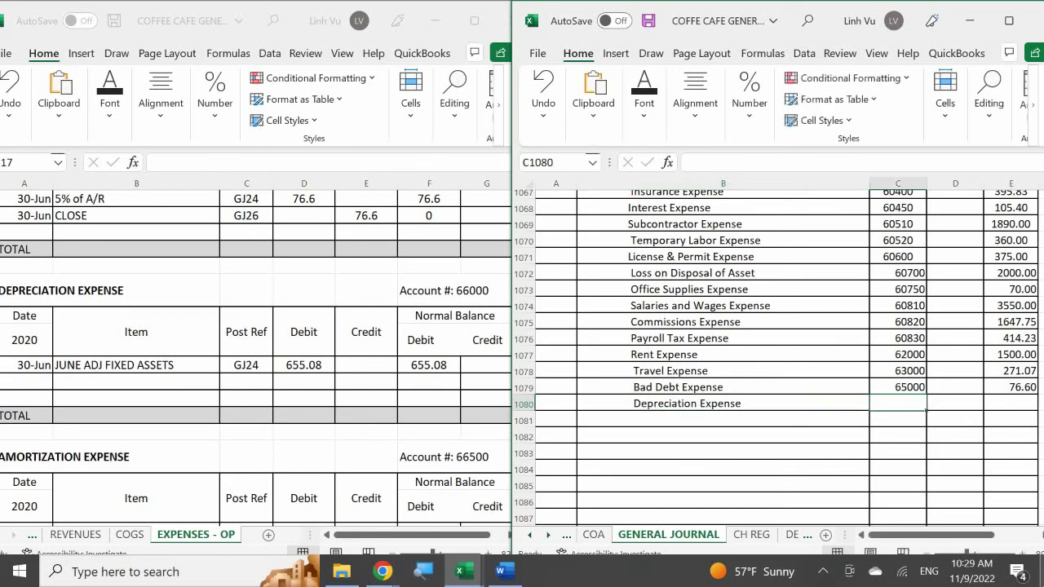
type("66000")
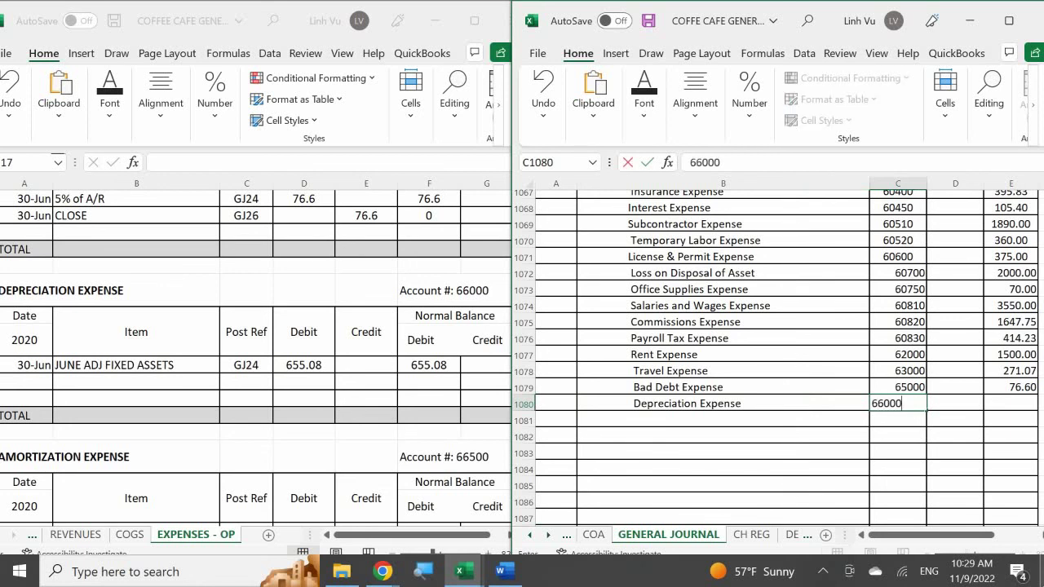
key("Return")
- Enter a credit of 655.08 on the general journal's Depreciation Expense line
key("Right")
key("Up")
key("Right")
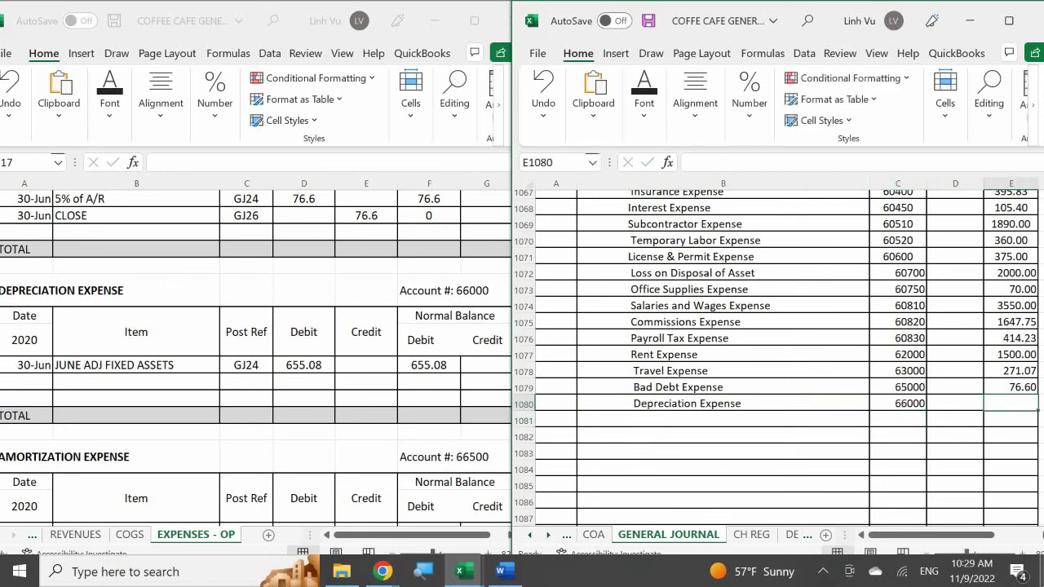
type("655.08")
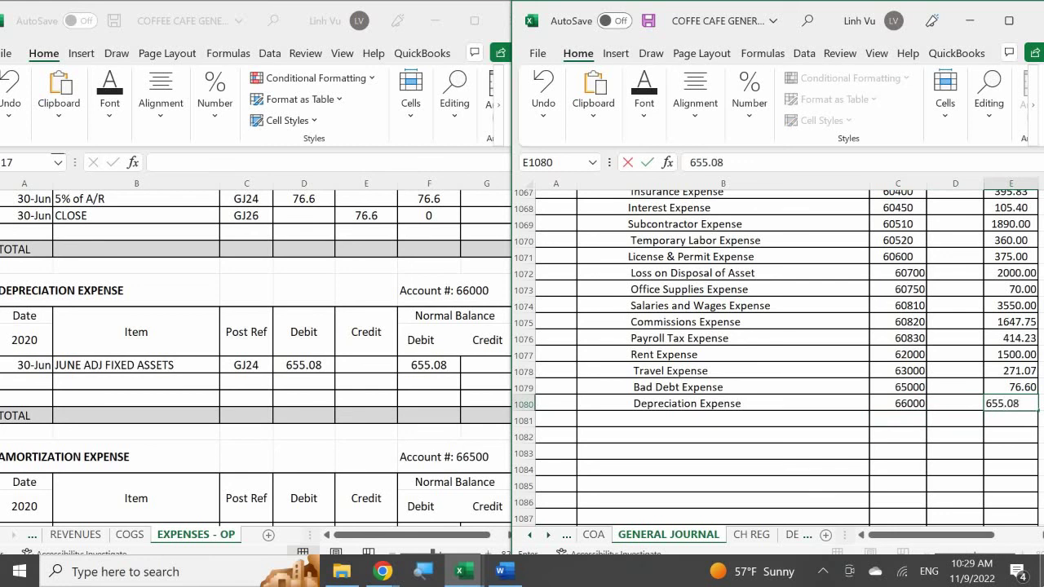
key("Return")
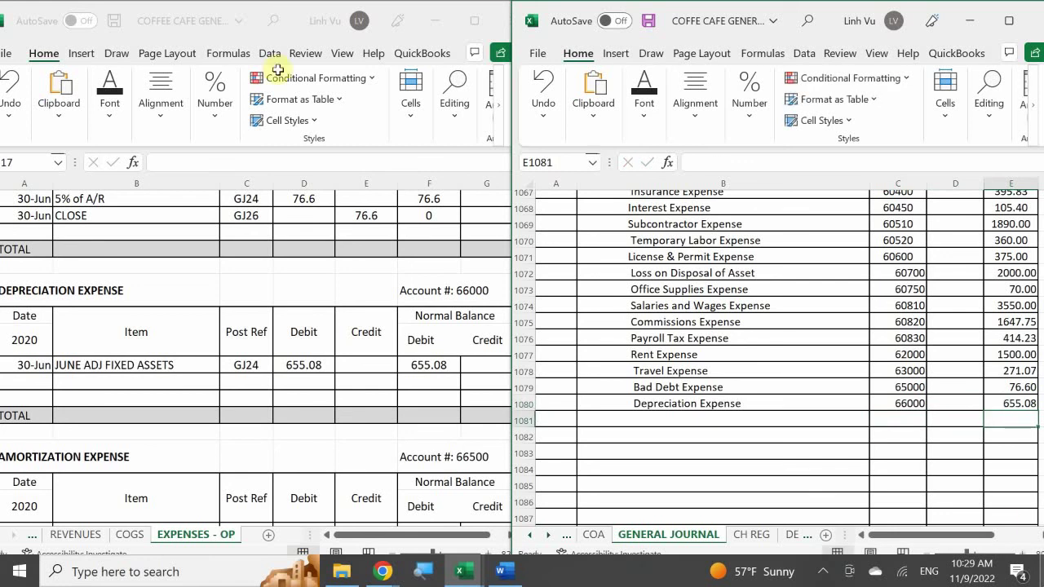
- Add a closing line to the Depreciation Expense ledger with date 6/30, item CLOSE and post reference GJ26
left_click(25, 380)
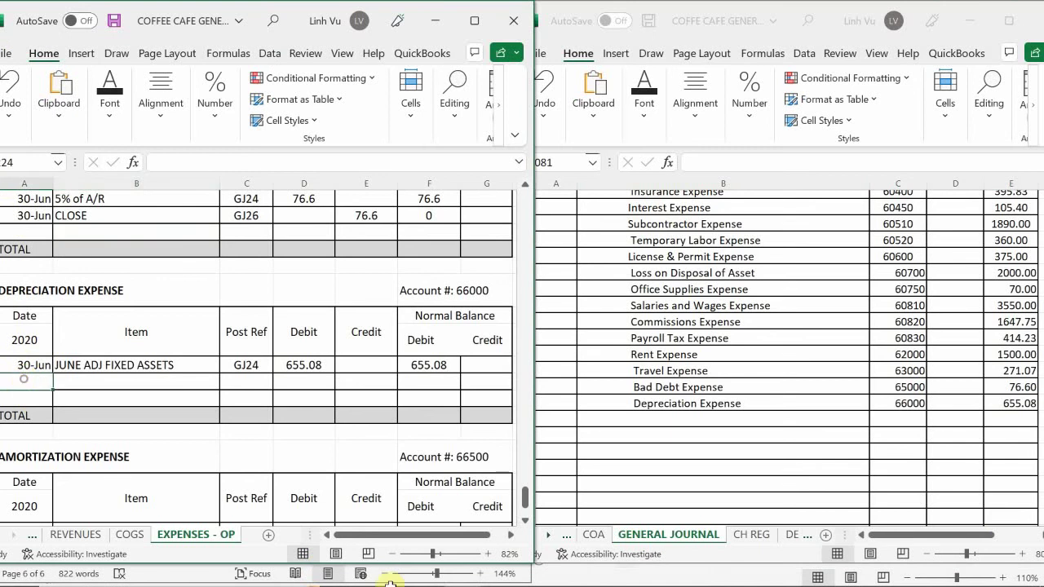
type("6/30")
key("Return")
key("Up")
key("Right")
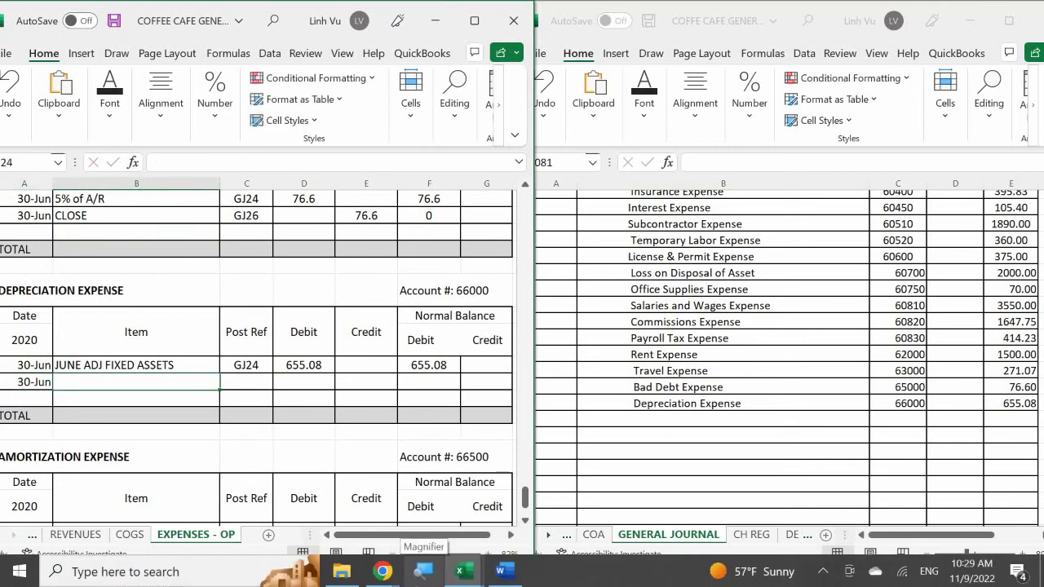
type("CLO")
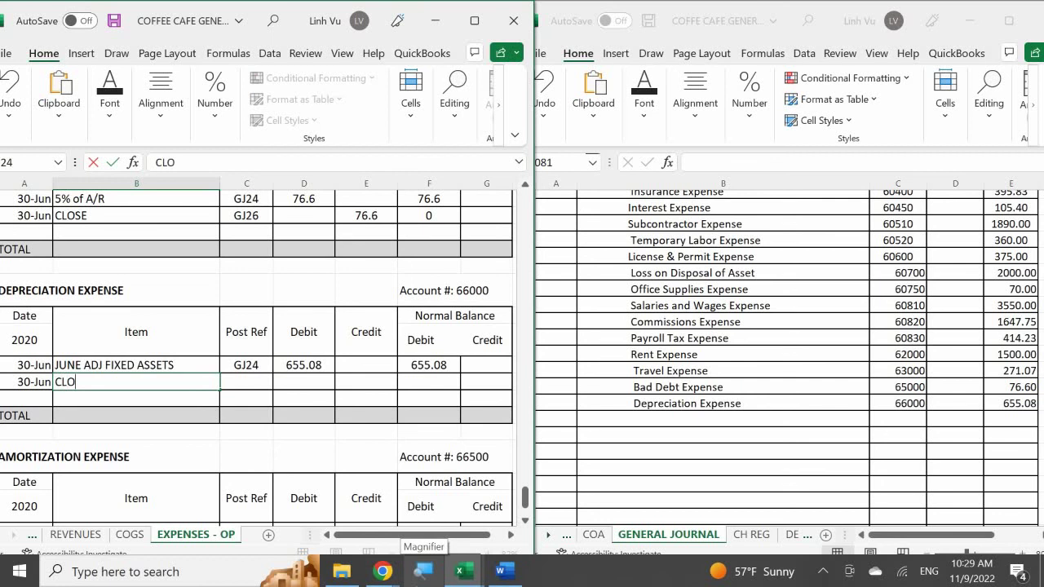
type("SE")
key("Tab")
type("GJ")
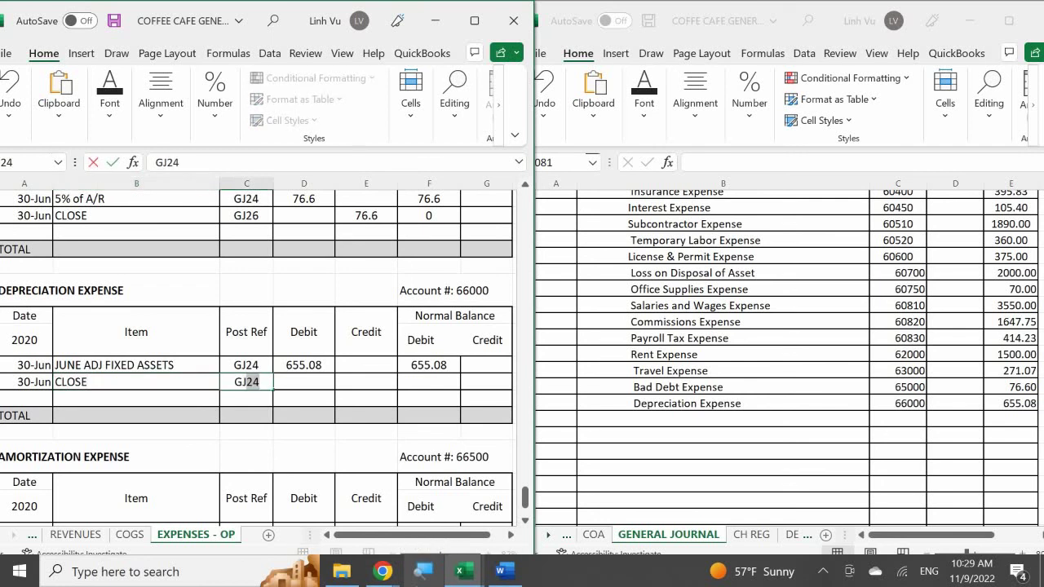
type("26")
key("Tab")
- Enter a credit of 655.08 on the Depreciation Expense ledger's closing line
key("Tab")
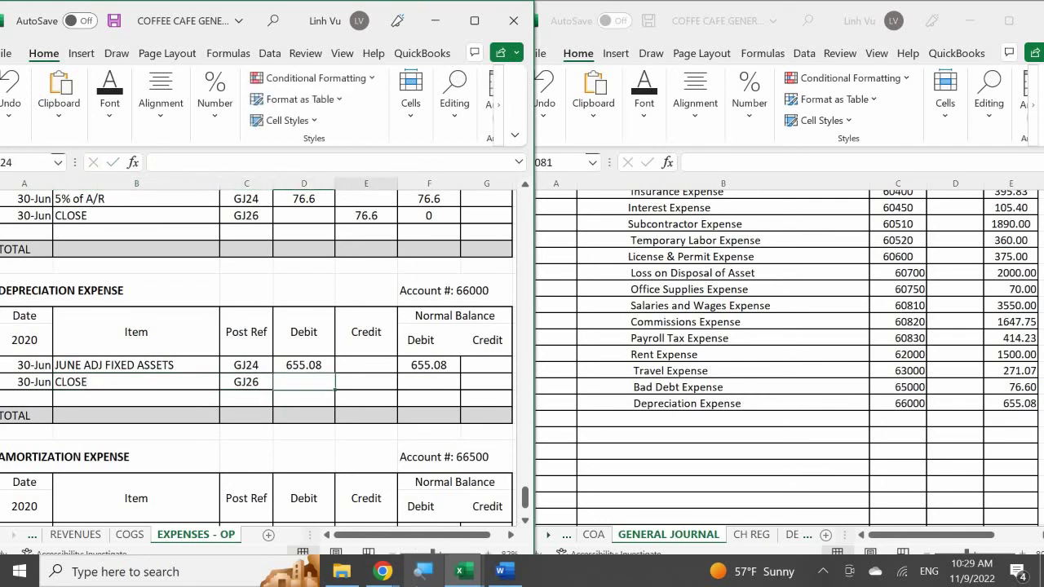
type("655.08")
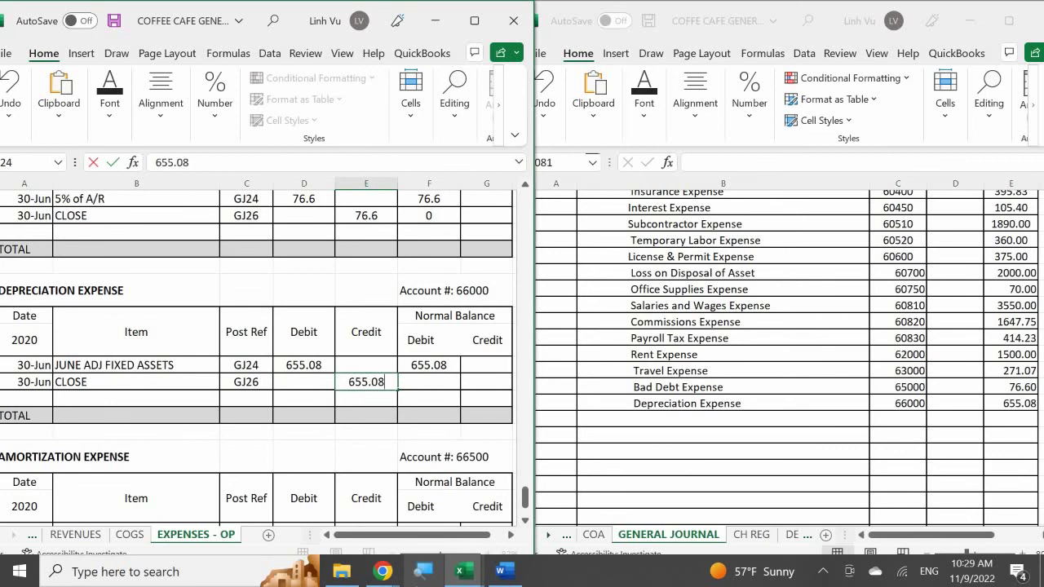
key("Return")
- Calculate the debit balance on the Depreciation Expense closing line with the formula =F223+D224-E224
left_click(429, 381)
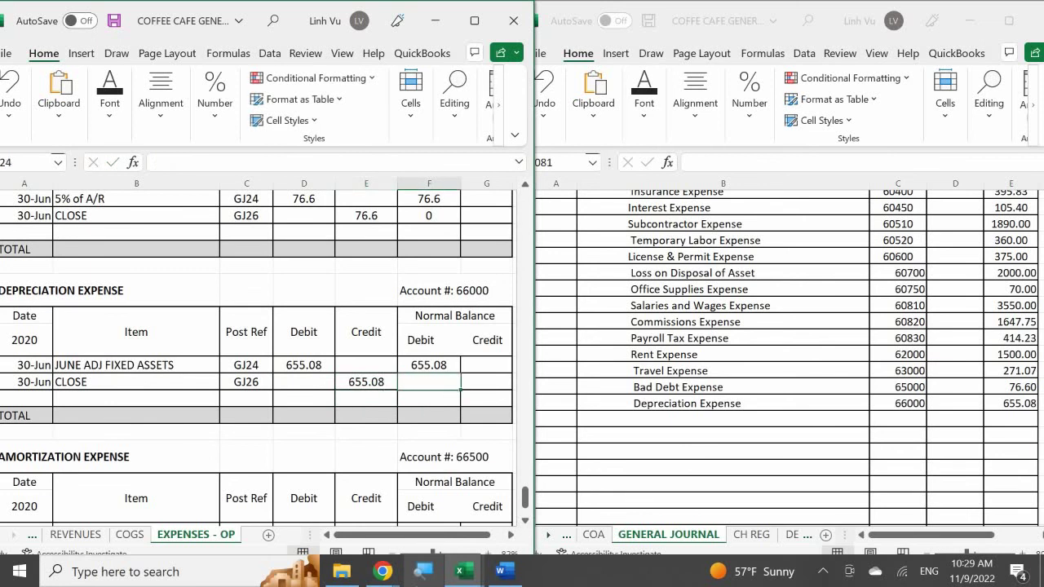
type("=")
key("Up")
type("+")
key("Left")
key("Left")
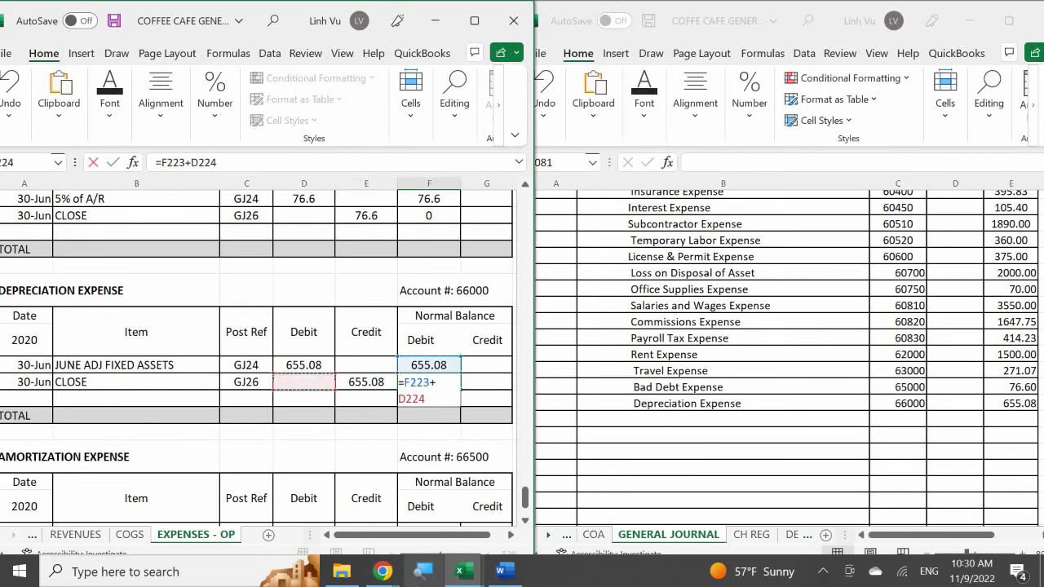
type("-")
key("Left")
key("Return")
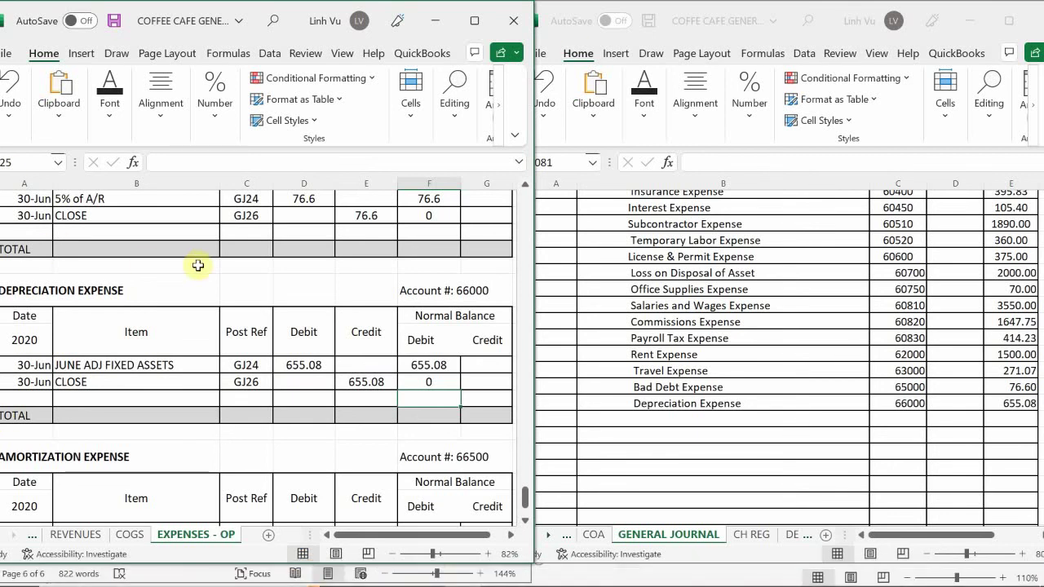
- Add an Amortization Expense line with posting reference 65500 below Depreciation Expense in the general journal
left_click(330, 434)
scroll(336, 432, "down", 4)
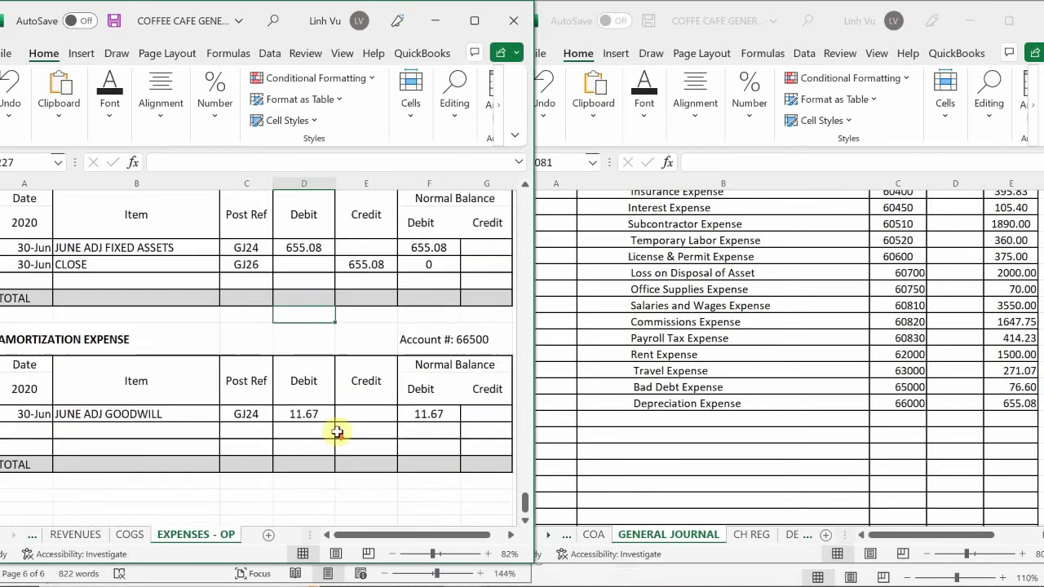
scroll(337, 431, "up", 1)
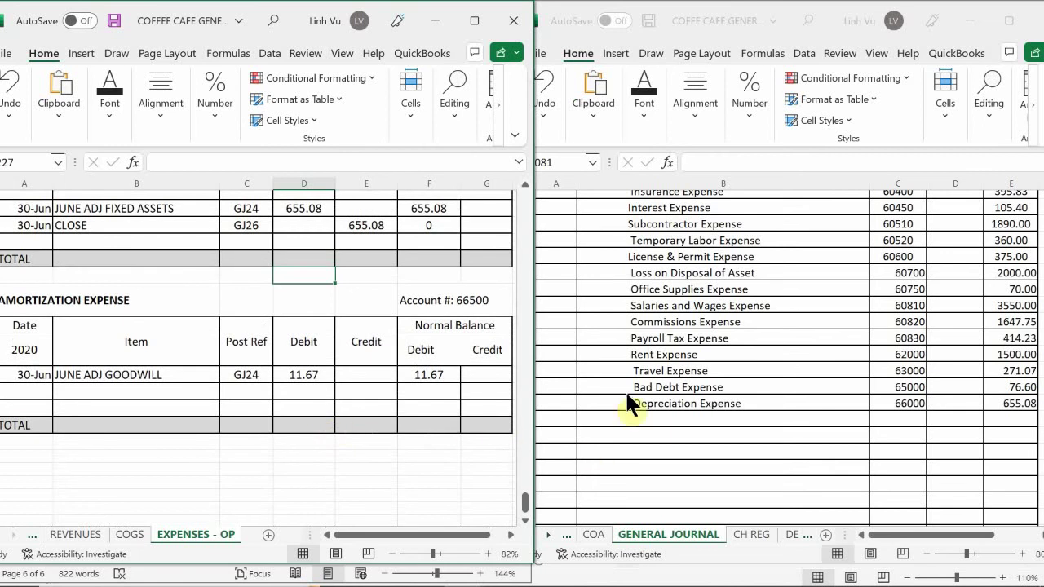
left_click(623, 403)
double_click(636, 420)
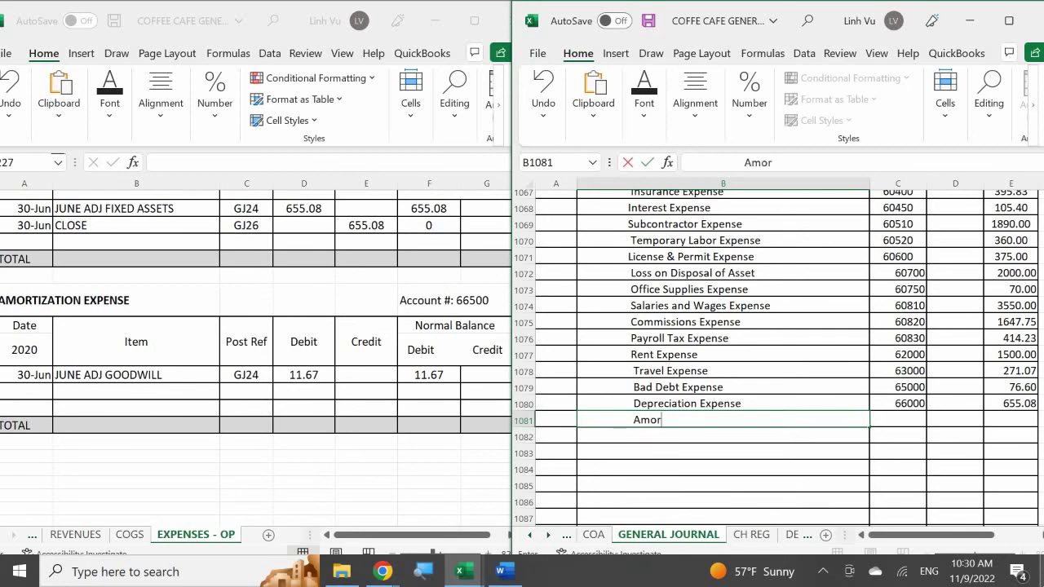
type("at")
key("BackSpace")
key("BackSpace")
key("BackSpace")
type("zation Expen")
key("Tab")
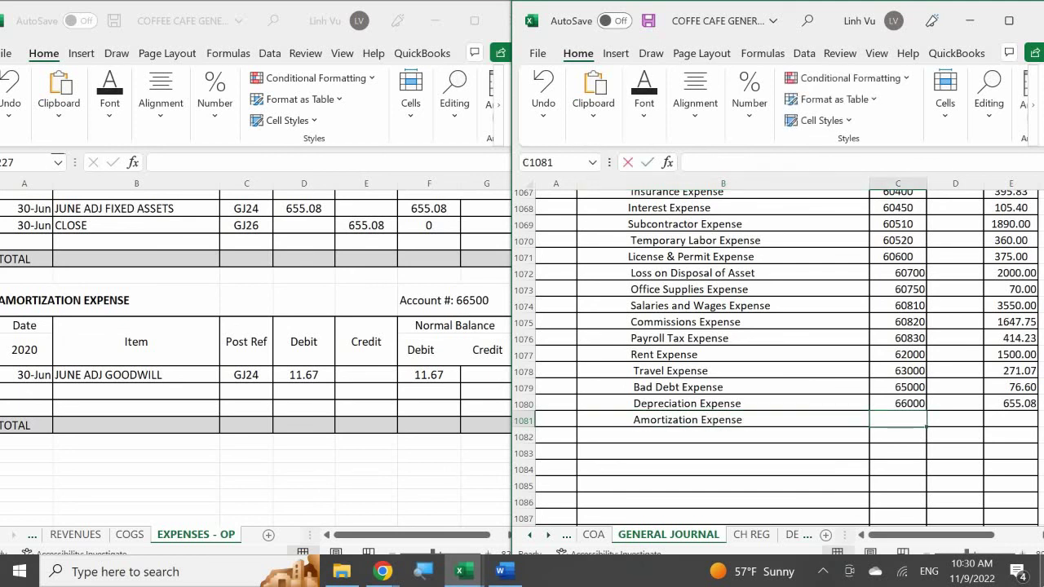
type("65500")
key("Tab")
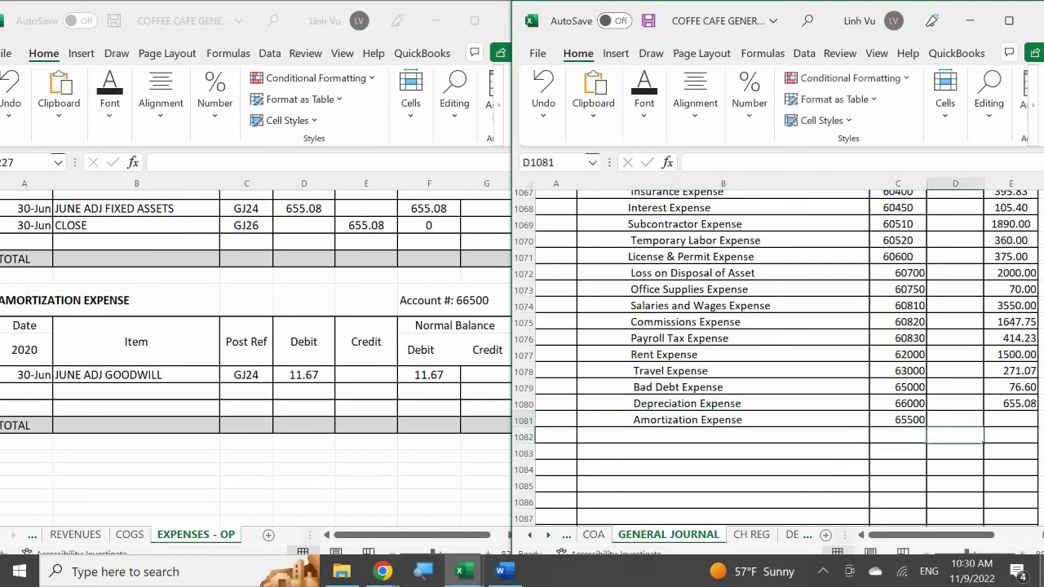
- Enter a credit of 11.67 on the general journal's Amortization Expense line
key("Tab")
type("11.")
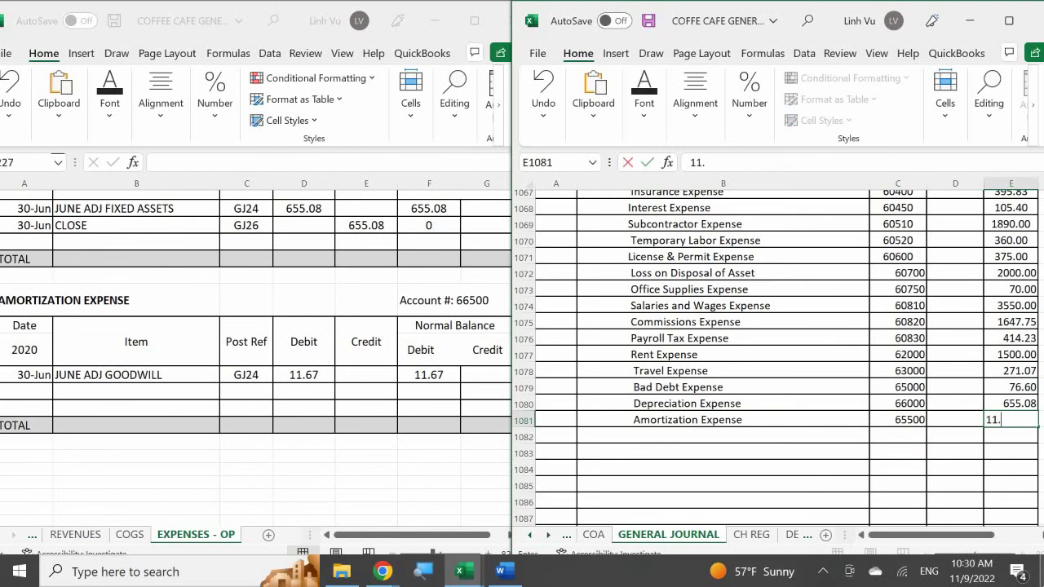
type("67")
key("Return")
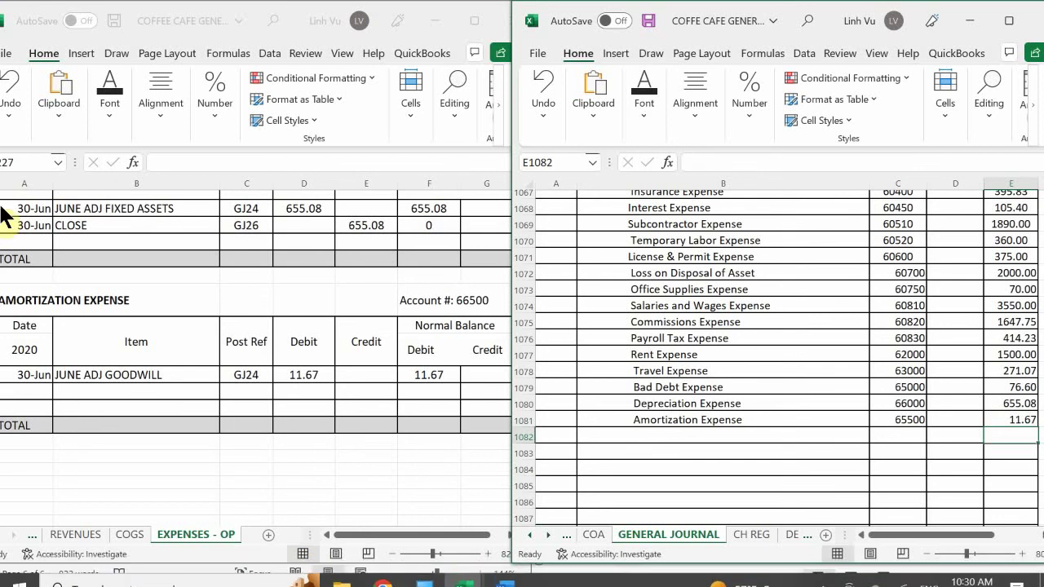
- Add a closing line to the Amortization Expense ledger with date 6/30, item CLOSE and post reference GJ26
left_click(22, 393)
left_click(21, 394)
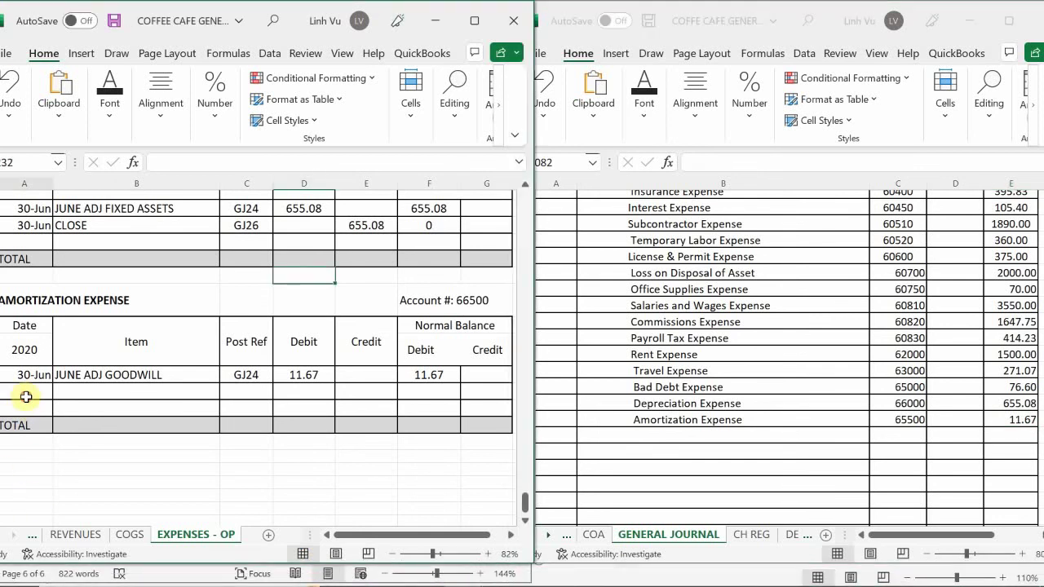
type("6/30")
key("Return")
key("Up")
key("Right")
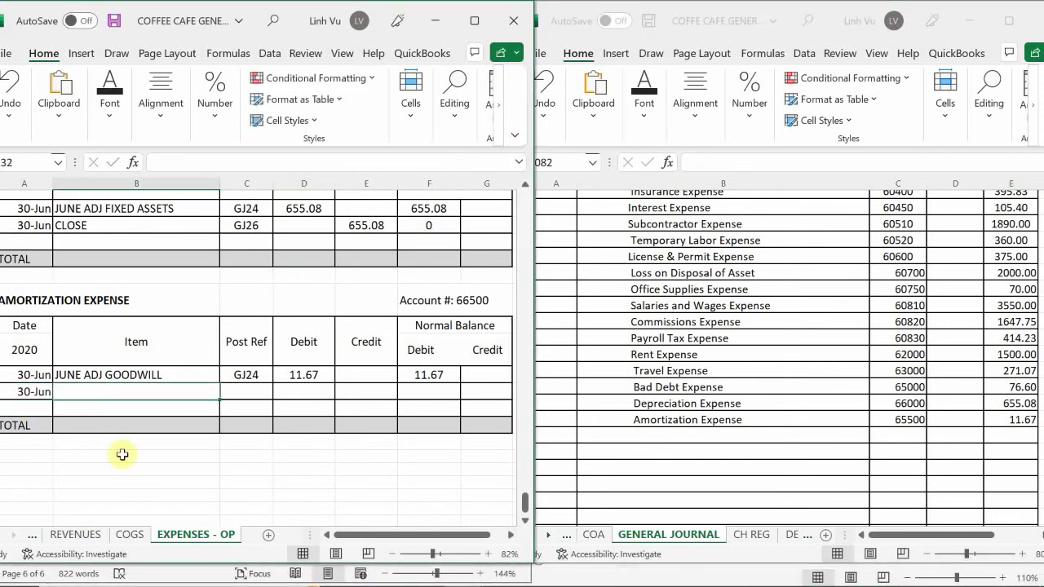
type("CLOSE")
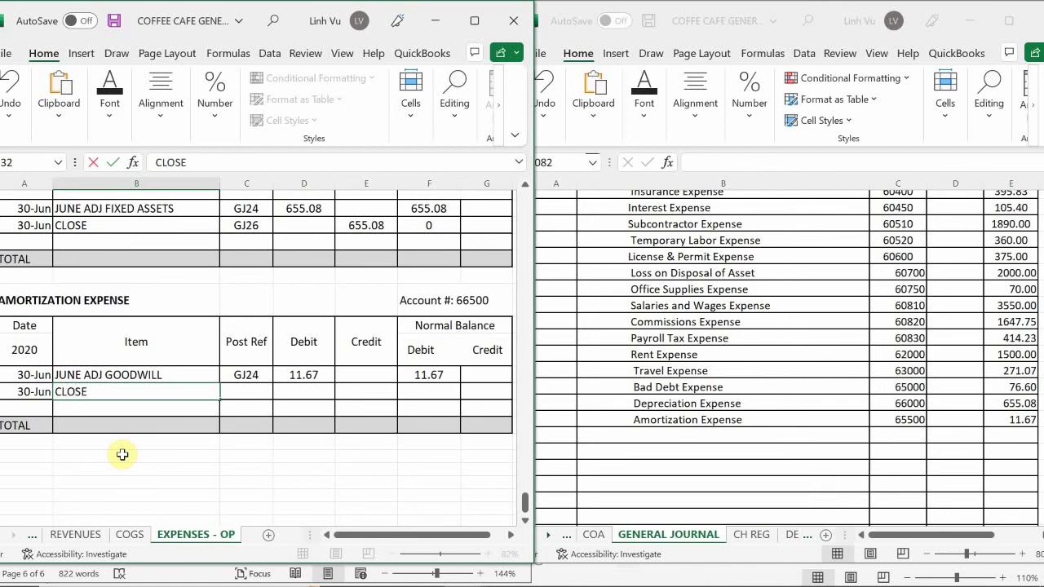
key("Tab")
type("GK")
key("BackSpace")
type("J")
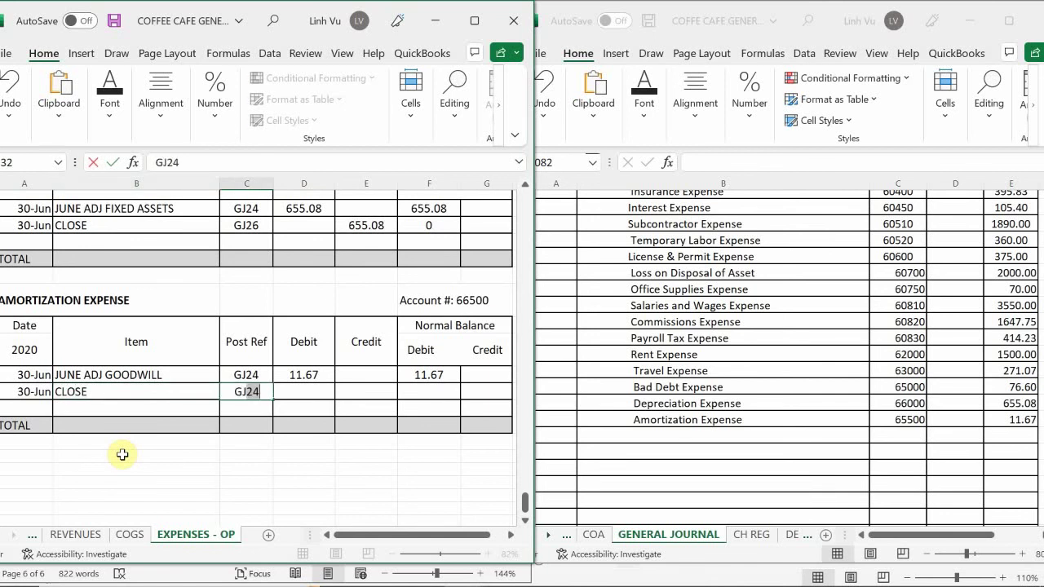
type("26")
key("Tab")
- Enter a credit of 11.67 on the Amortization Expense ledger's closing line
key("Tab")
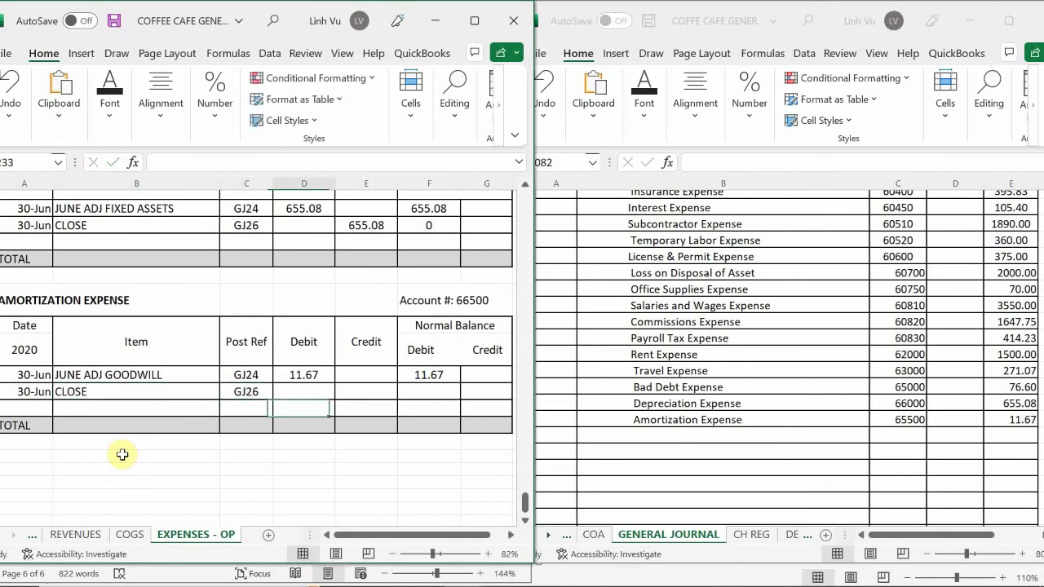
type("11.67")
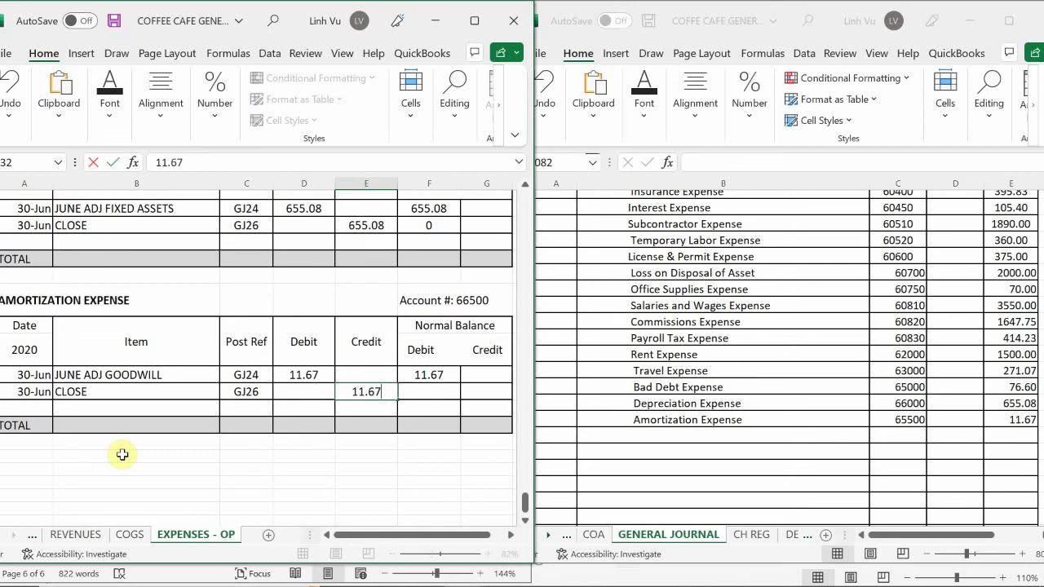
key("Return")
- Calculate the debit balance on the Amortization Expense closing line with the formula =F231+D232-E232
key("Right")
key("Up")
type("=")
key("Up")
type("+")
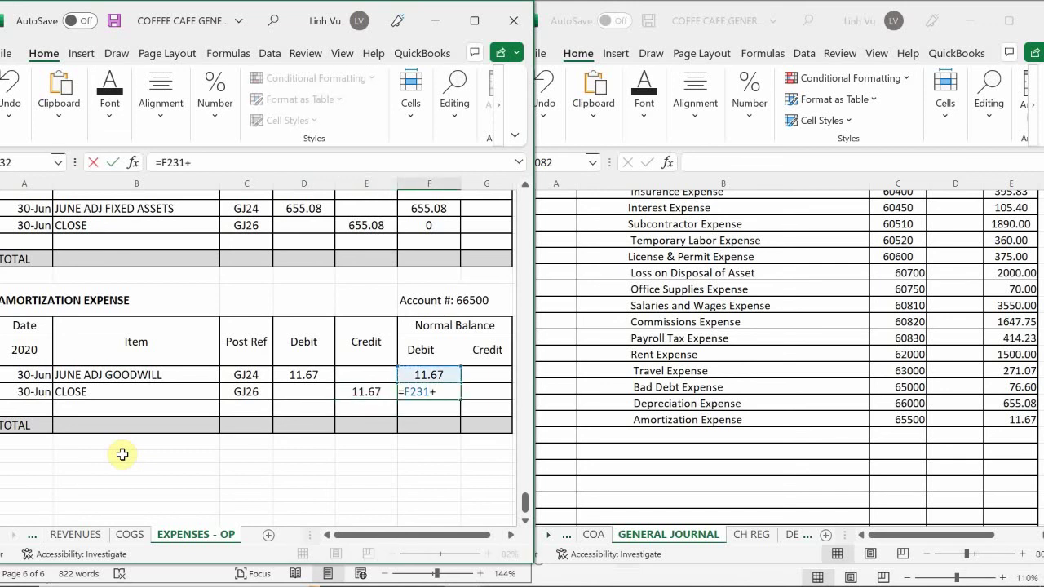
key("Left")
key("Left")
type("-")
key("Left")
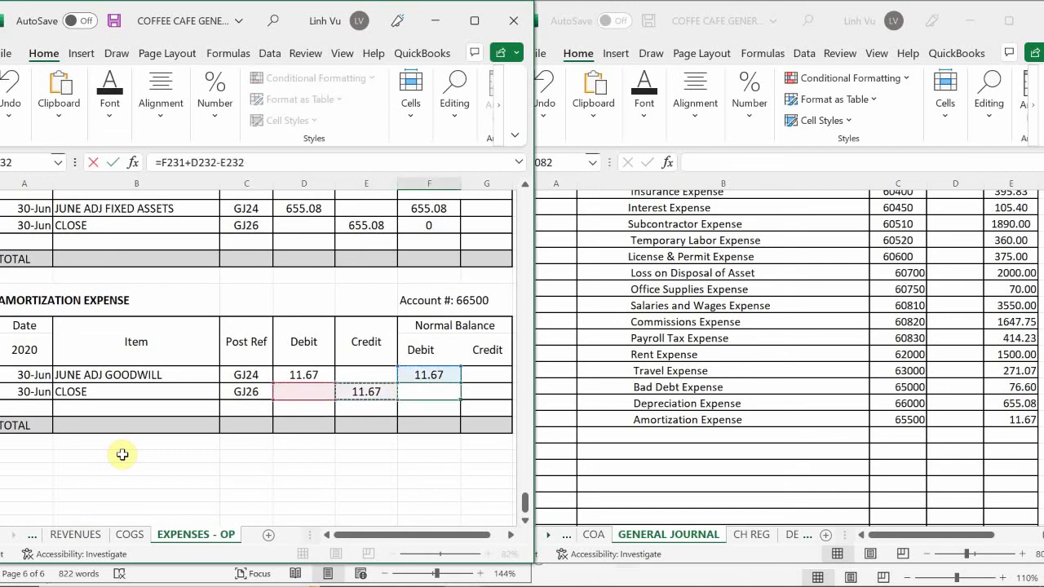
key("Return")
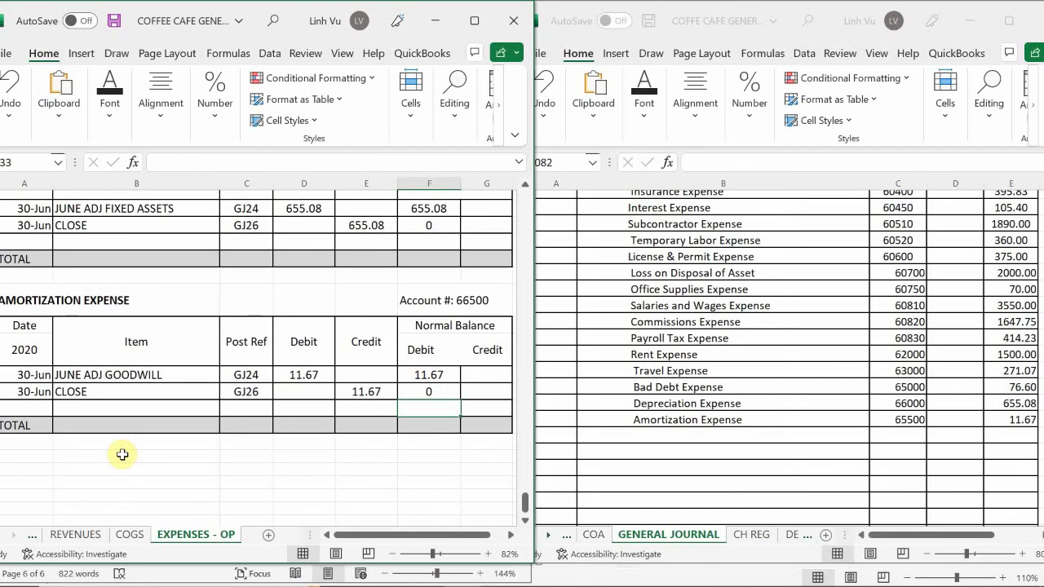
left_click(293, 464)
scroll(292, 463, "down", 2)
scroll(293, 463, "up", 2)
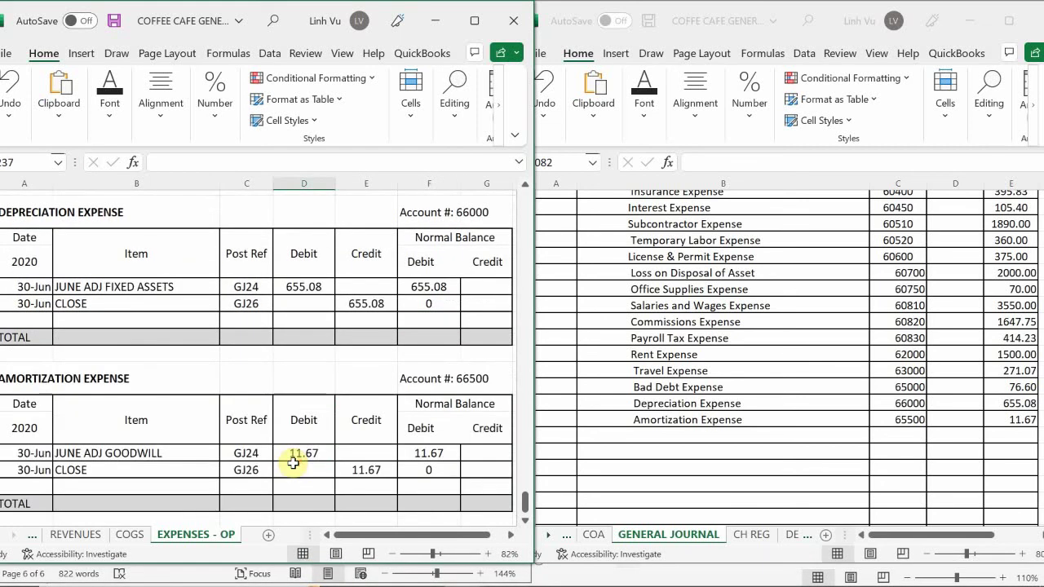
scroll(292, 463, "up", 3)
scroll(292, 463, "up", 1)
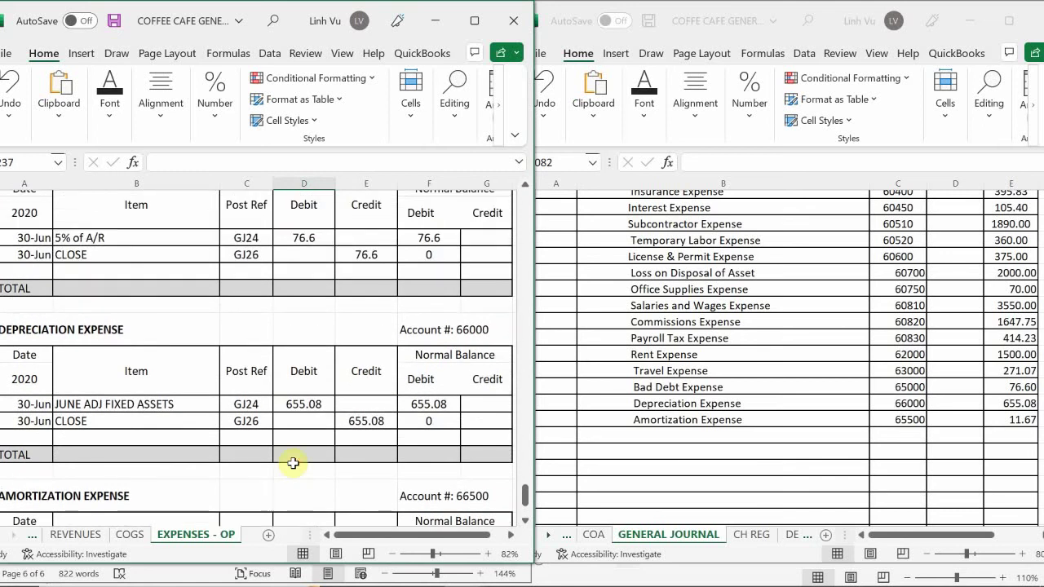
scroll(292, 463, "down", 3)
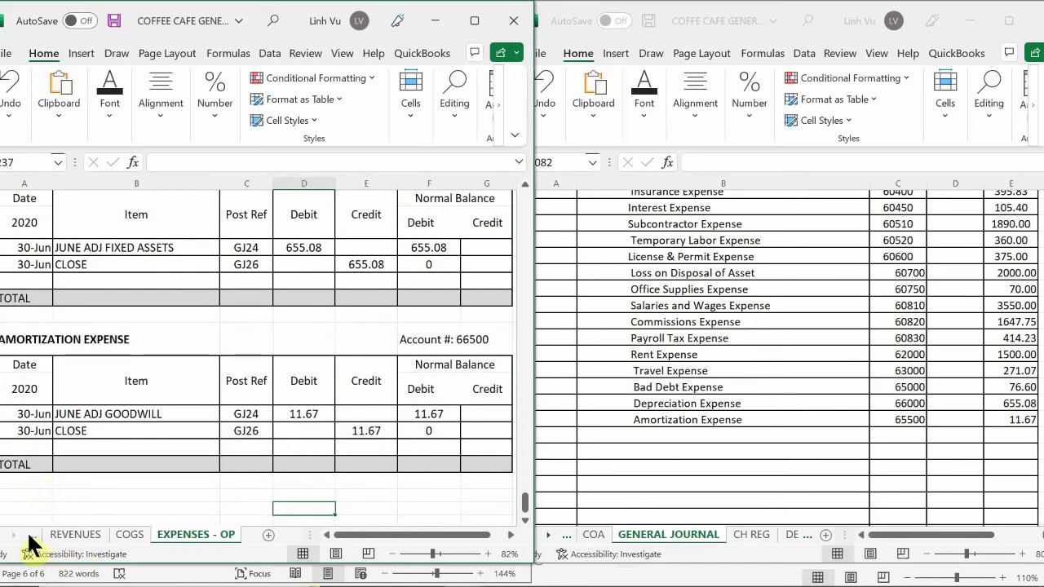
- Switch the ledger workbook to the EQUITY sheet and select an empty item cell in the Income Summary ledger
left_click(4, 536)
left_click(4, 535)
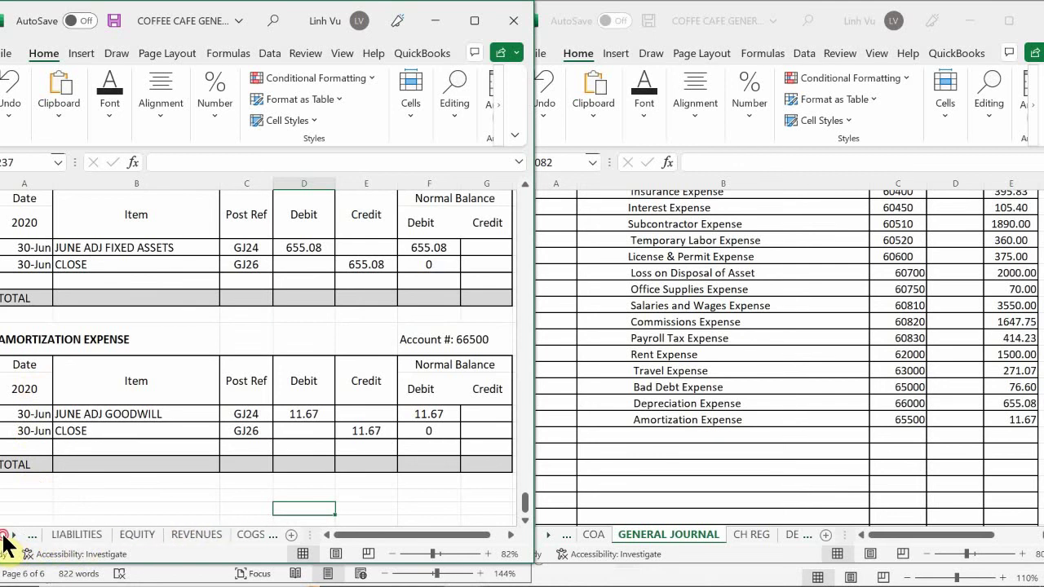
left_click(4, 536)
left_click(181, 535)
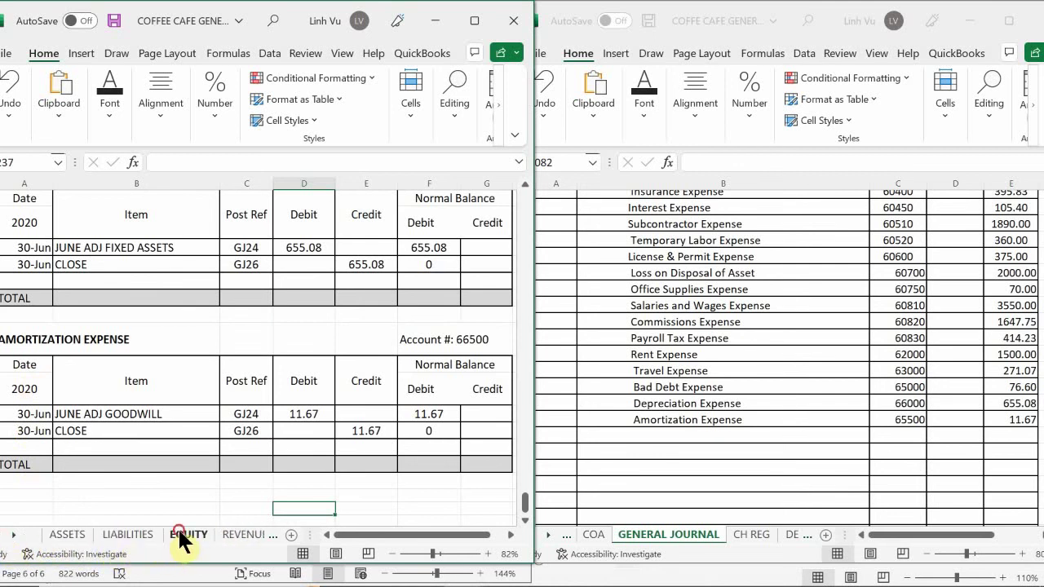
left_click(157, 445)
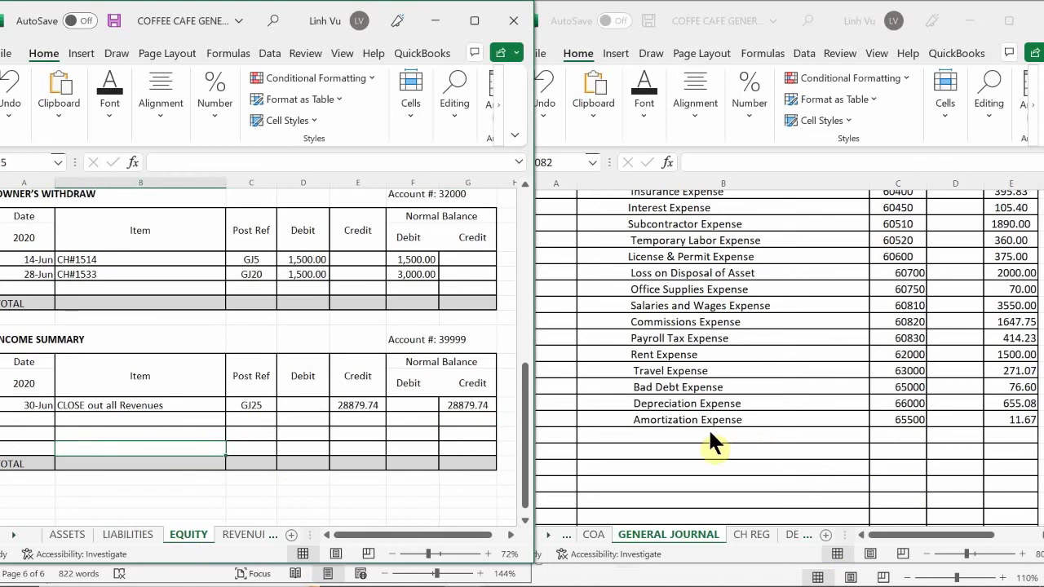
- Enter the explanation "(Close out All Expenses to Income Summary)" below the Amortization Expense line in the general journal
left_click(622, 434)
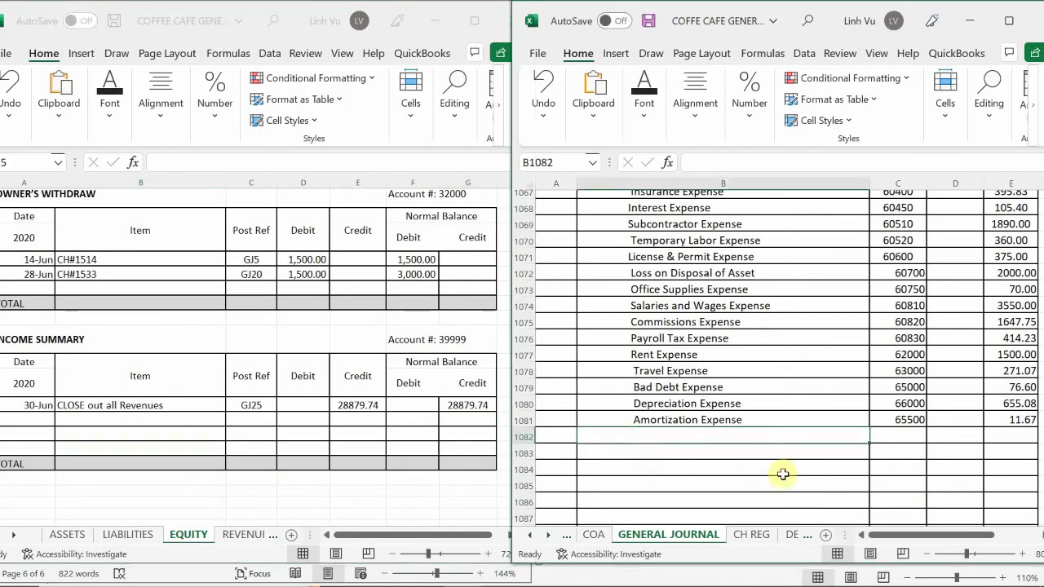
type("(")
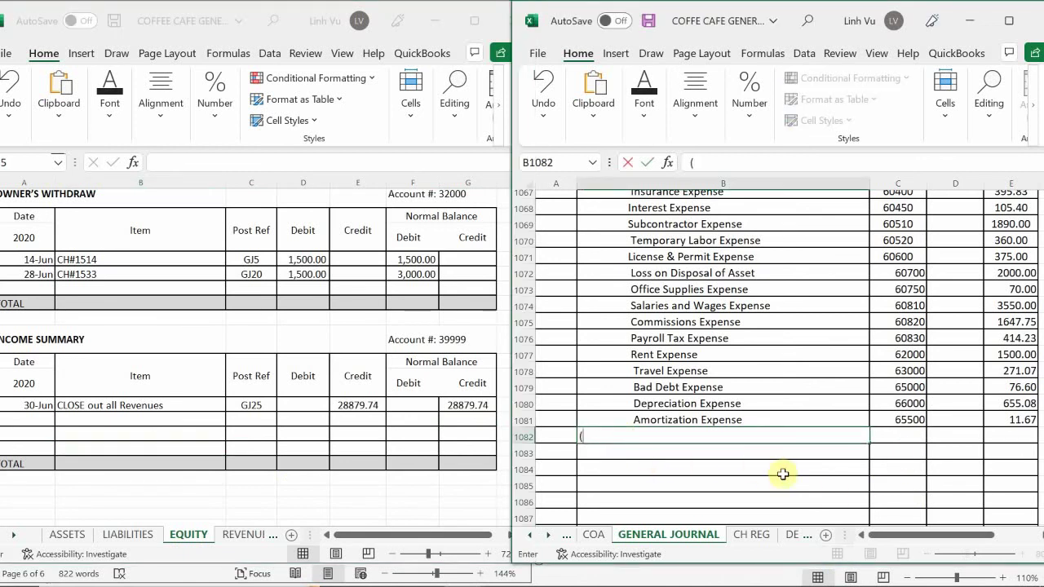
type("Close out A")
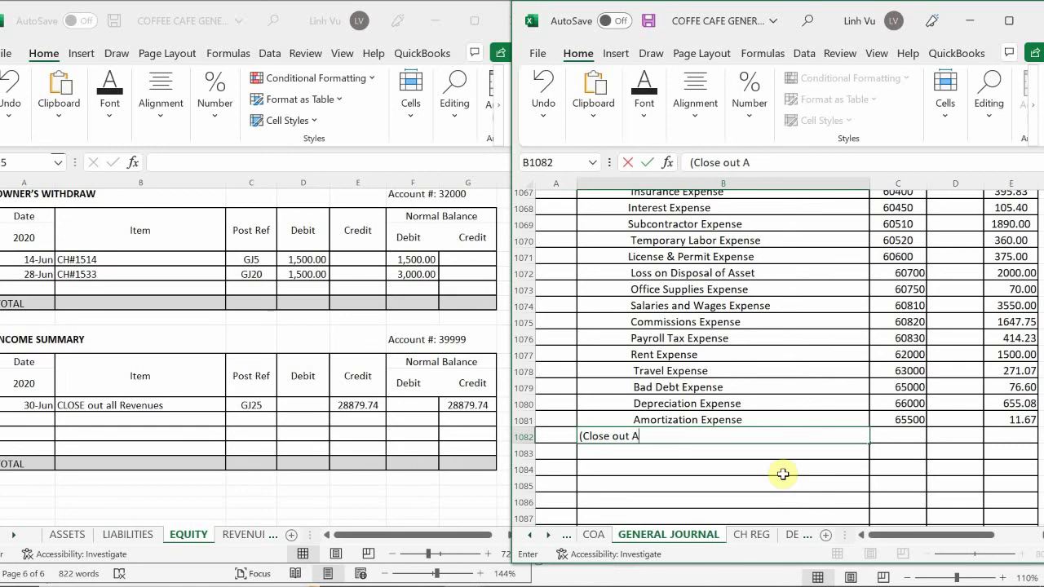
type("ll Expenses t")
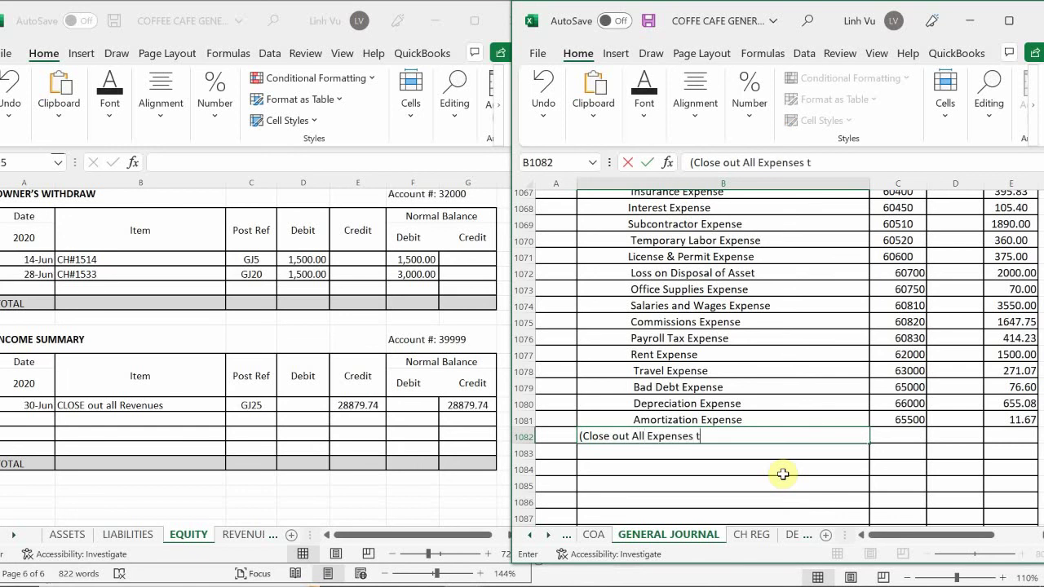
type("o Income Summary")
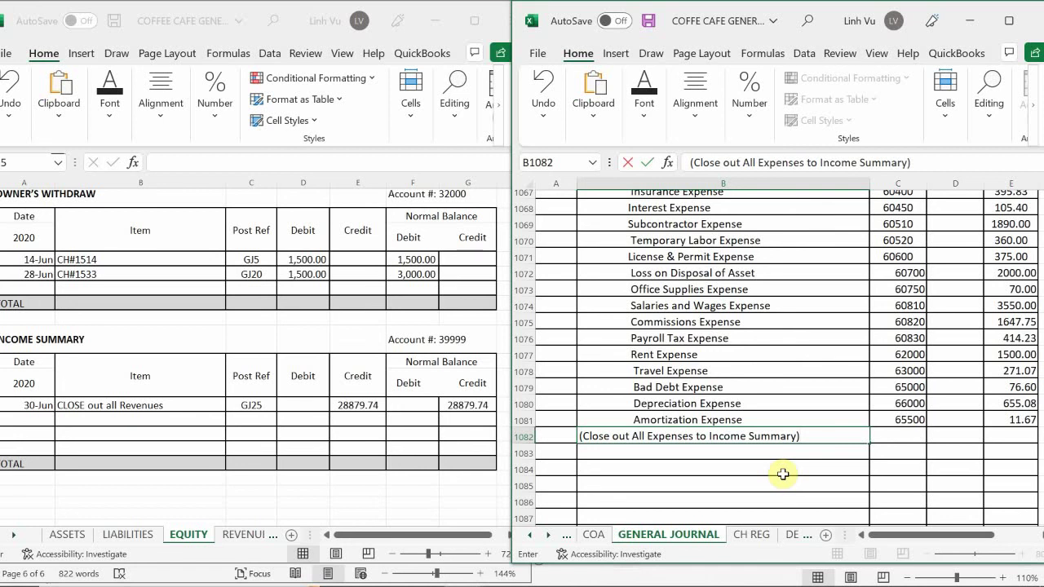
key("Return")
- Try to total the expense credits in E1056:E1082 in the debit cell of the Income Summary line on general journal page 26
scroll(812, 355, "up", 3)
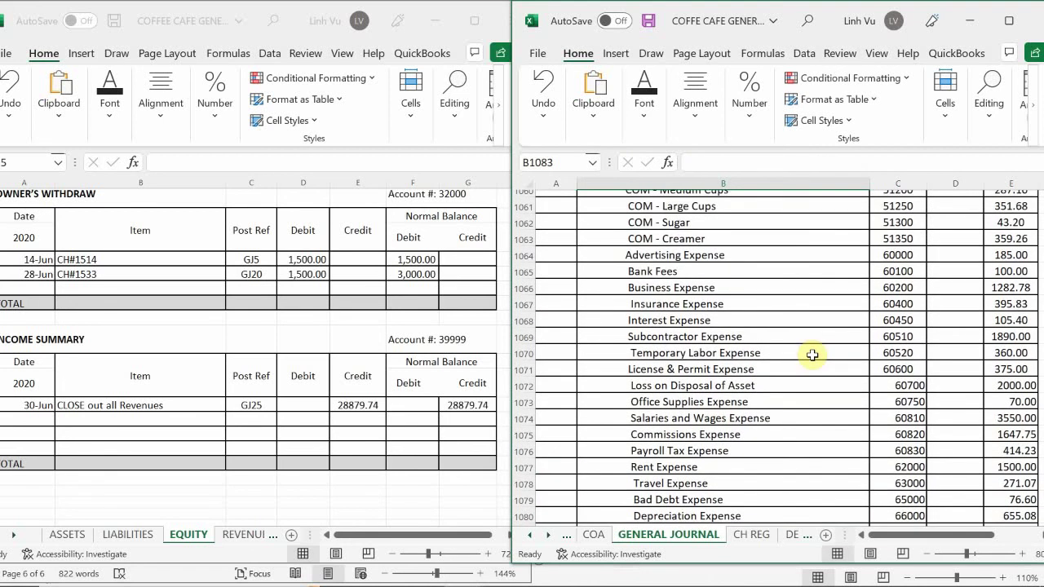
scroll(812, 355, "up", 3)
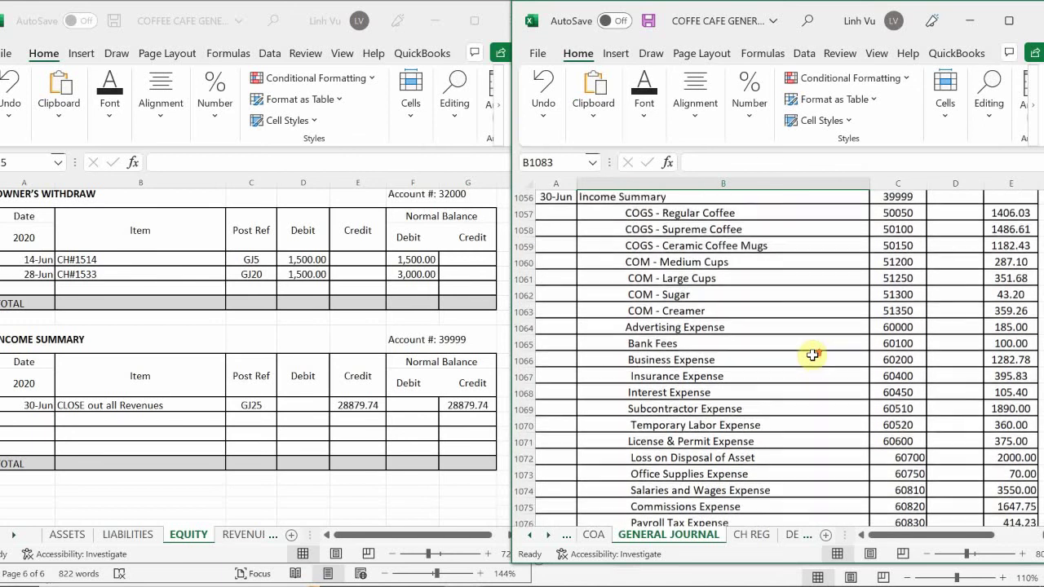
scroll(812, 355, "down", 1)
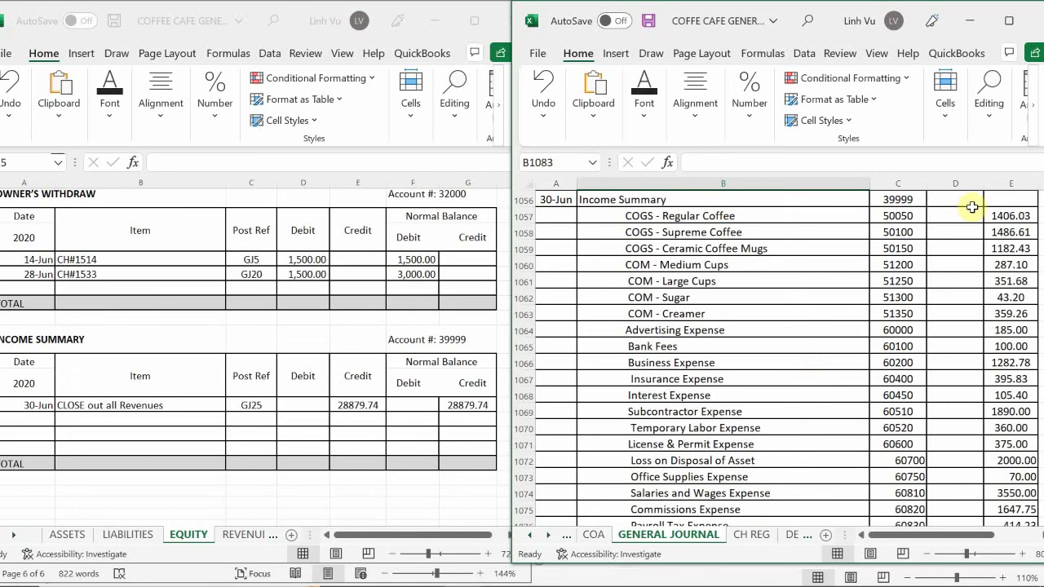
scroll(913, 335, "up", 3)
scroll(935, 325, "up", 1)
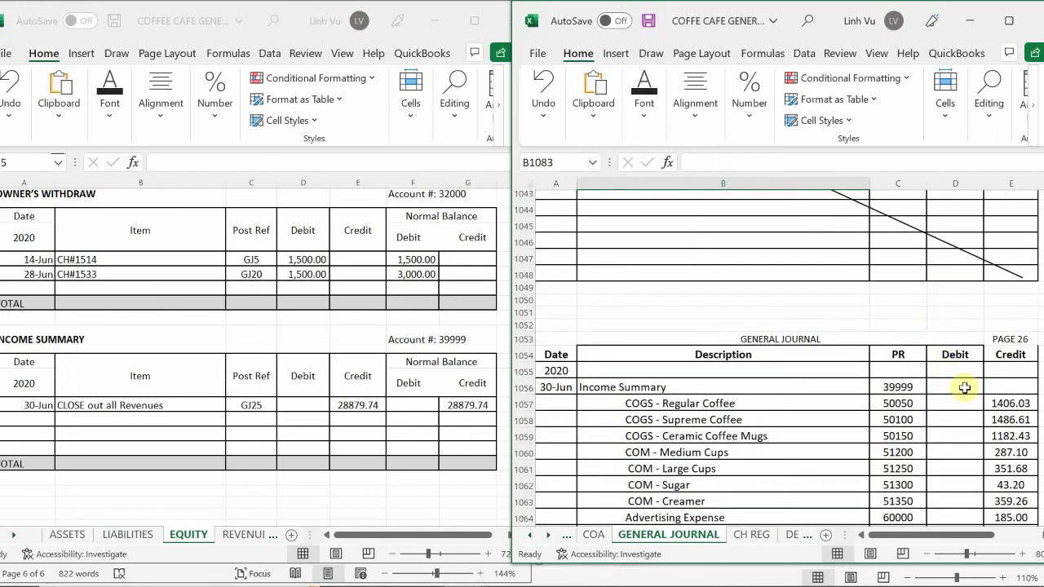
left_click(951, 384)
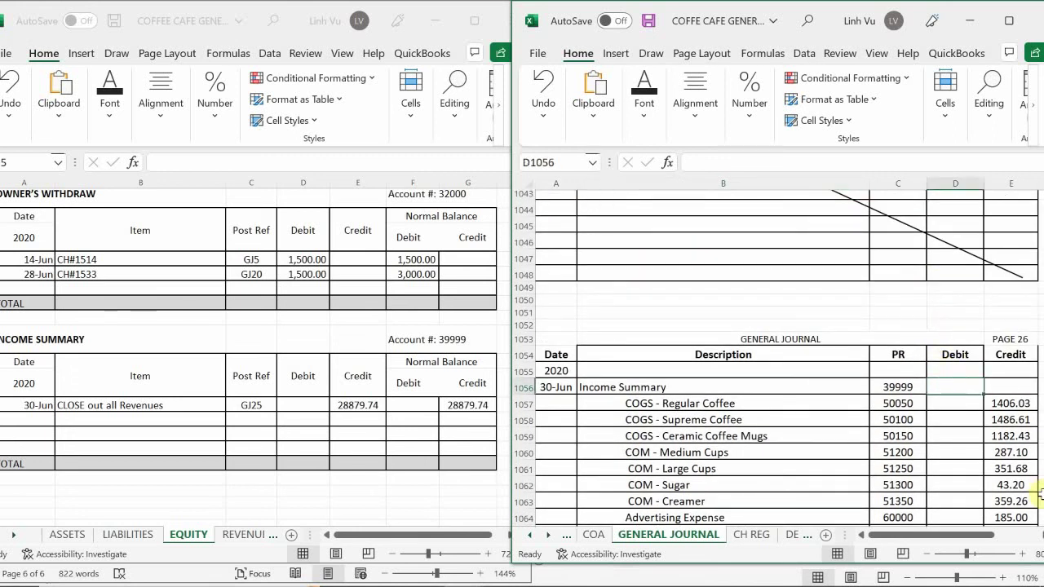
type("=su")
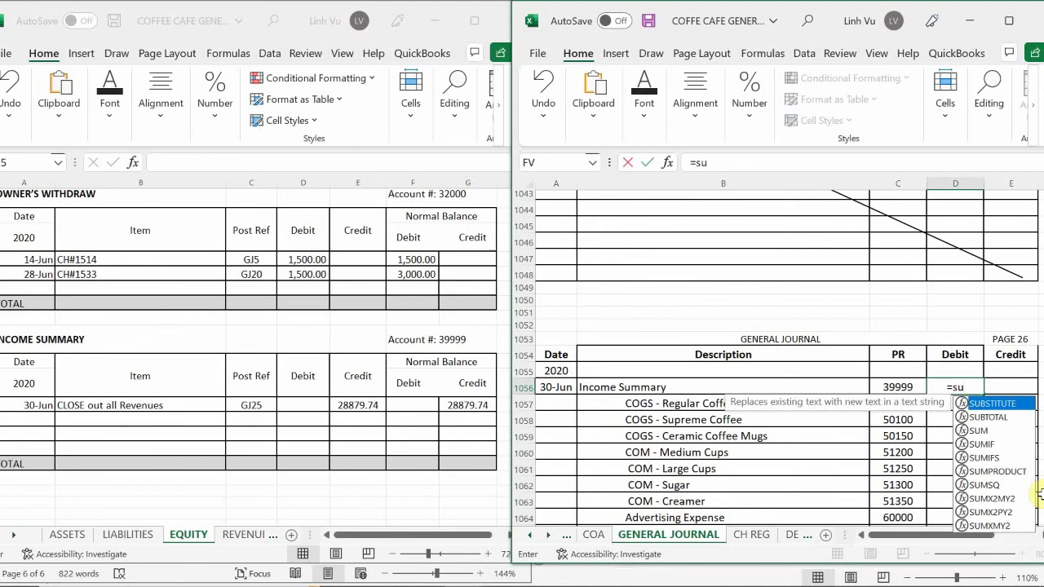
type("n")
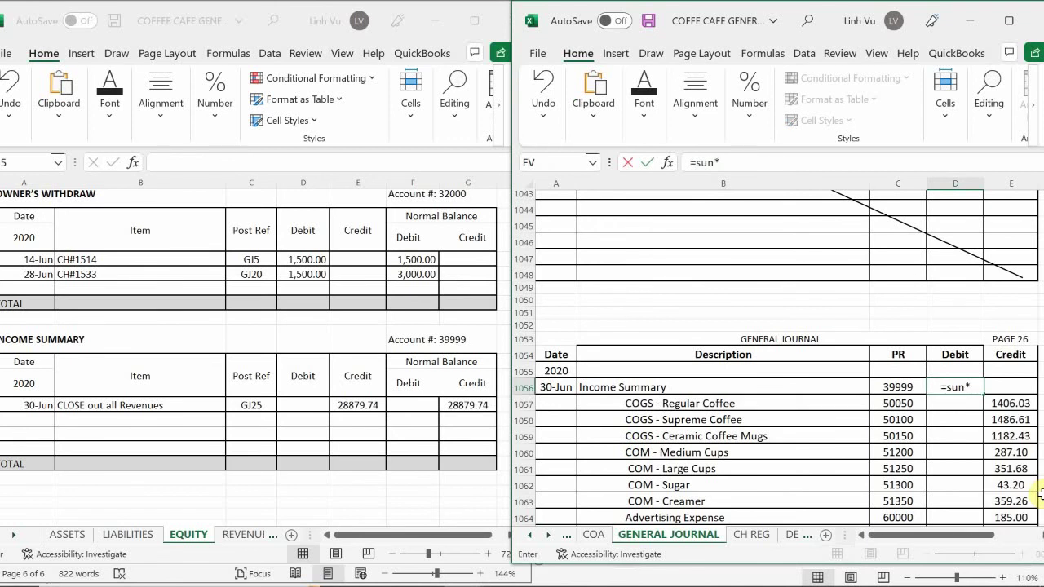
type("(")
key("Right")
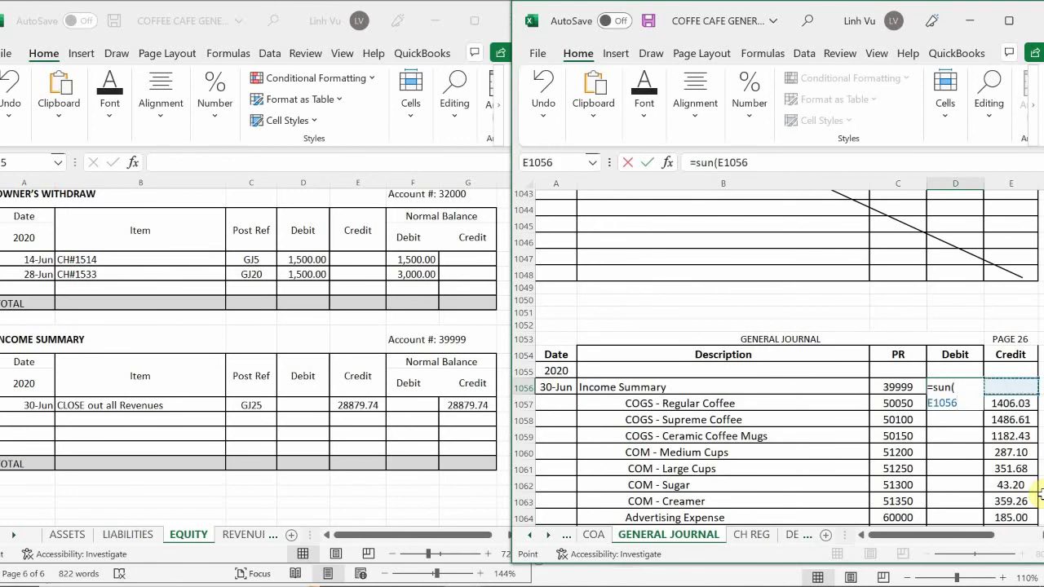
key("shift+Down")
key("shift+Down")
key("shift+Down")
key("shift+Down")
key("shift+Down")
key("shift+Down")
key("shift+Down")
key("shift+Down")
key("shift+Down")
key("shift+Down")
key("shift+Down")
key("shift+Down")
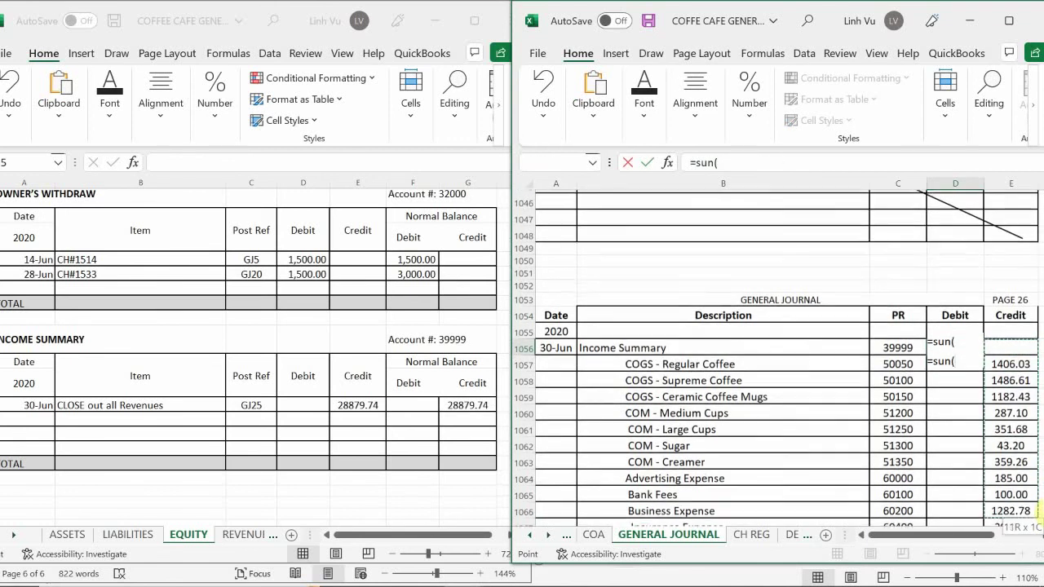
key("shift+Down")
key("shift+Down")
key("shift+Down")
key("shift+Down")
key("shift+Down")
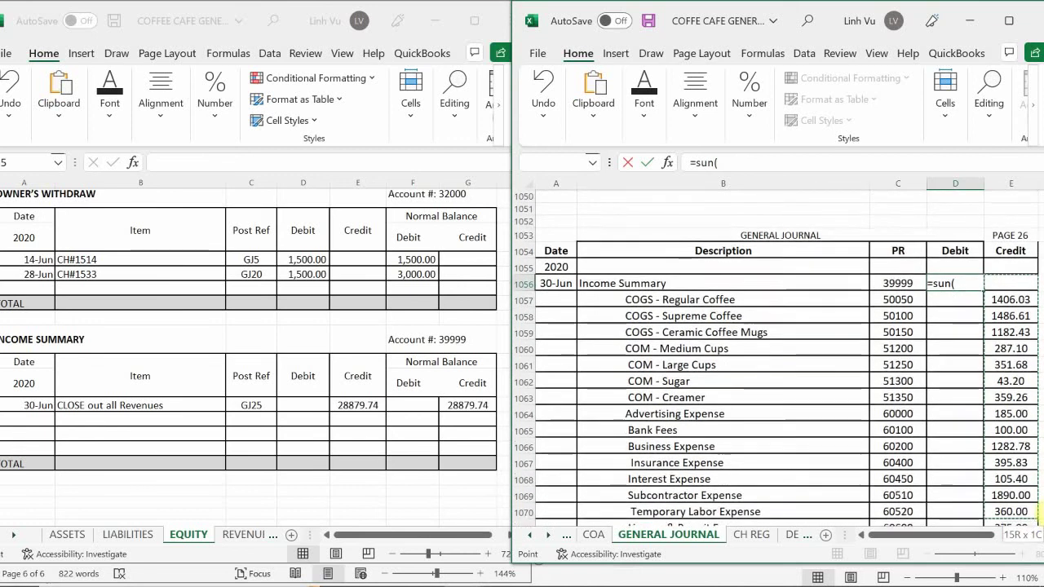
key("shift+Down")
key("shift+Down")
key("shift+Down")
key("shift+Down")
key("shift+Down")
key("shift+Down")
key("shift+Down")
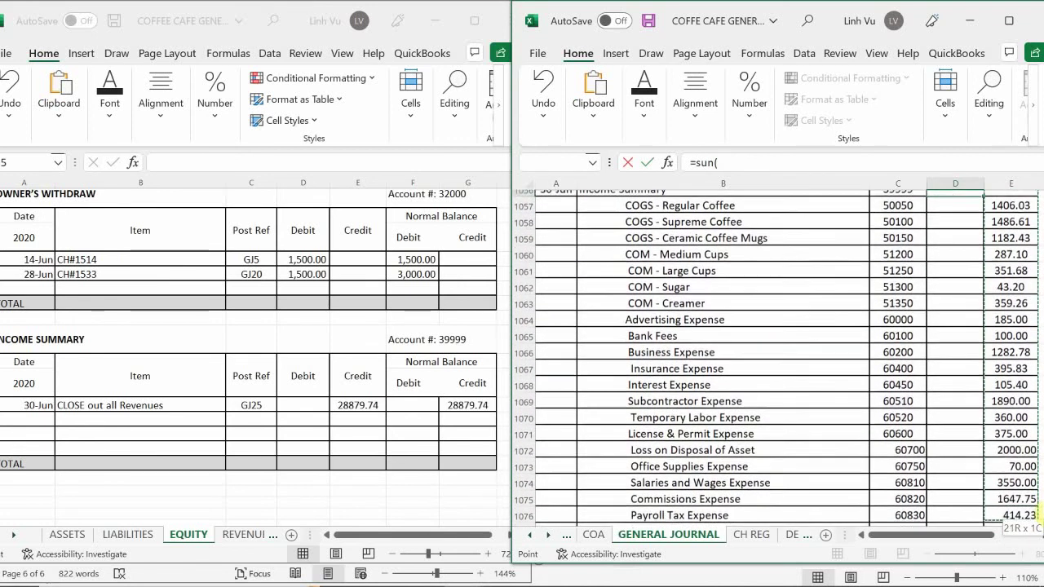
left_click_drag(1039, 510, 1040, 481)
key("Return")
scroll(968, 386, "up", 4)
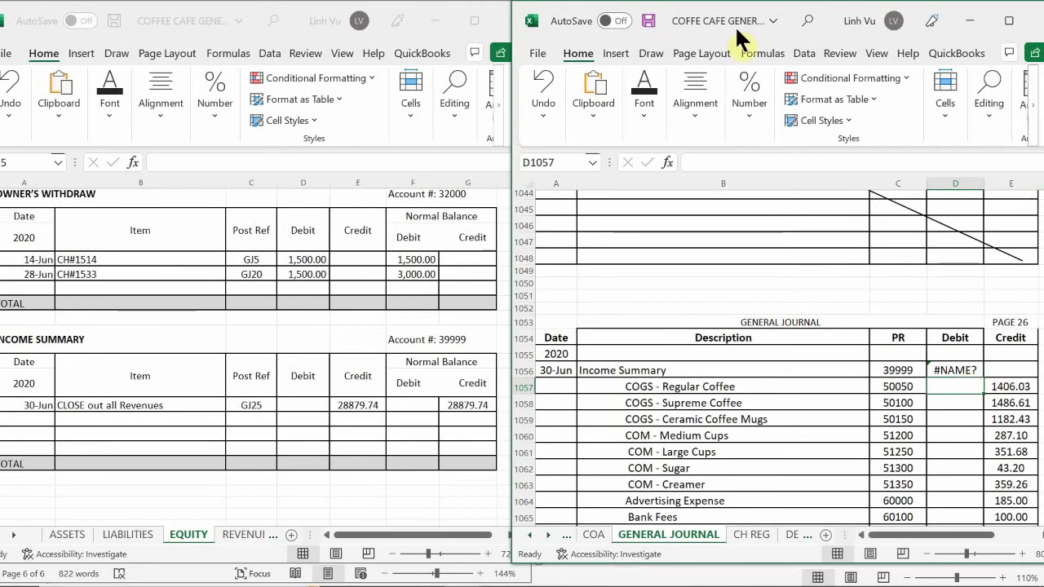
- Calculate the Income Summary debit on general journal page 26 with the formula =SUM(E1056:E1082)
left_click(943, 371)
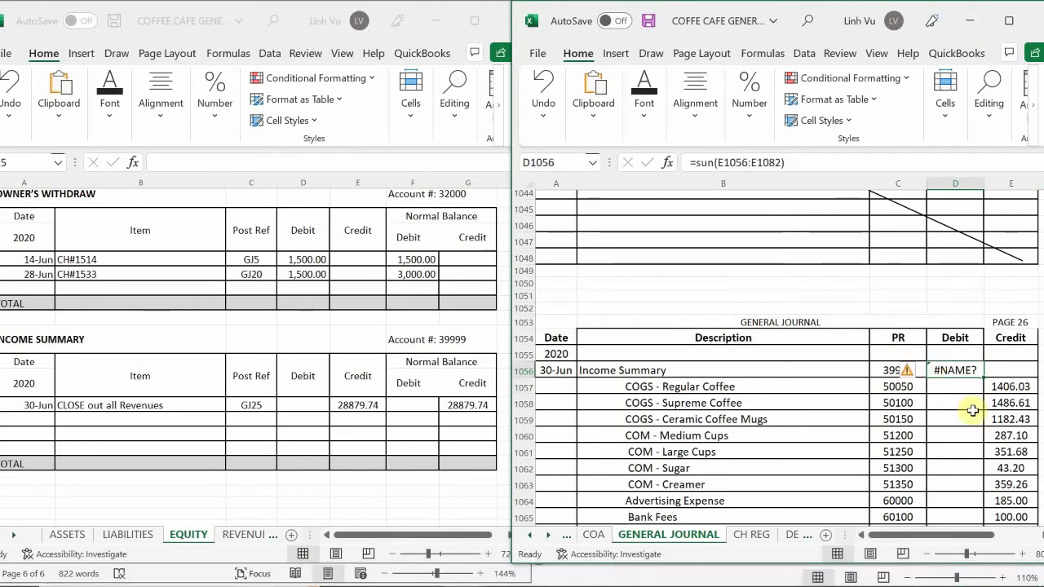
type("=su")
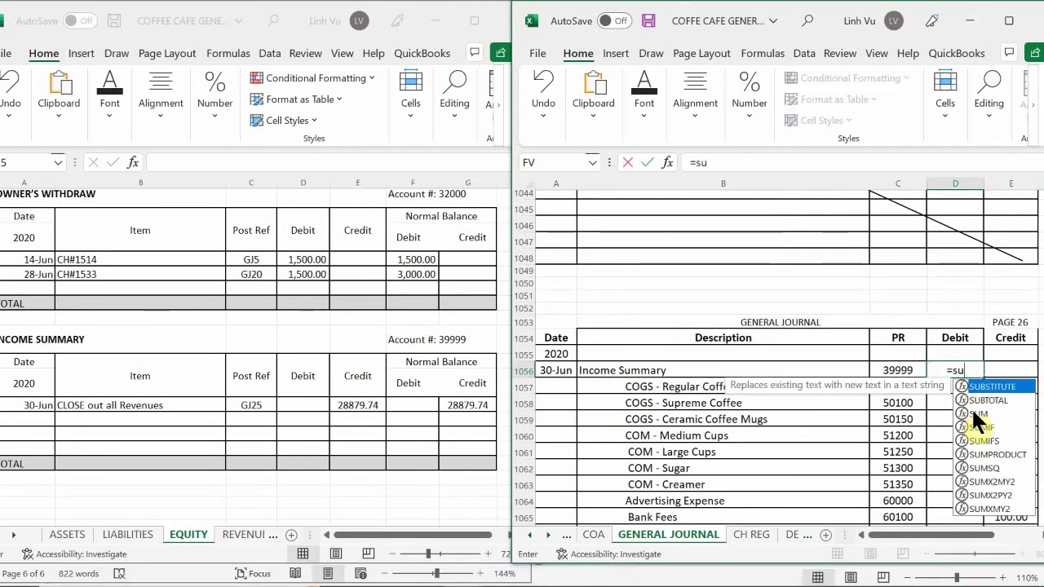
type("n=n==")
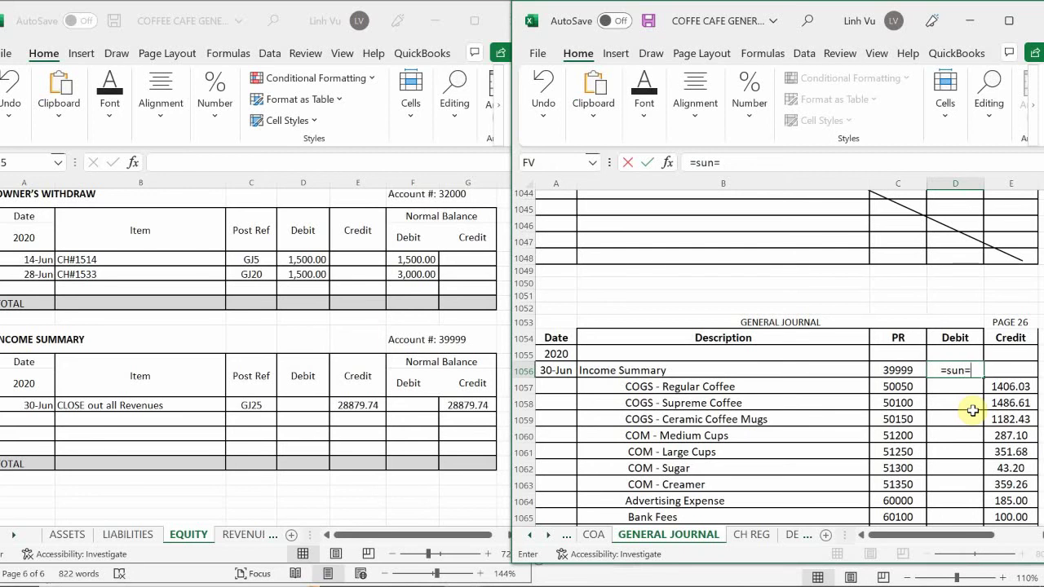
key("BackSpace")
key("BackSpace")
key("BackSpace")
key("BackSpace")
key("BackSpace")
type("m")
type("9")
key("BackSpace")
type("(")
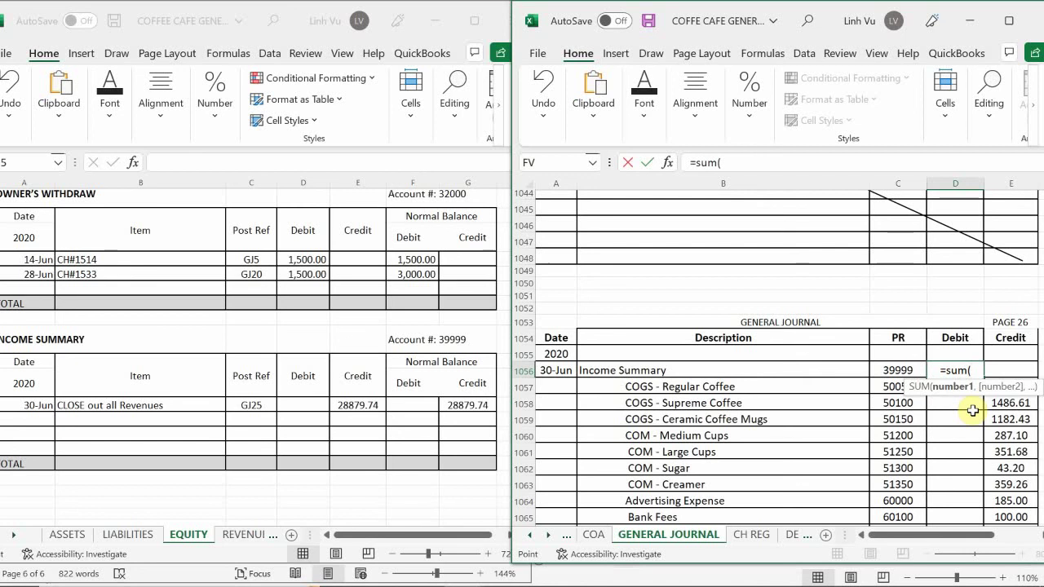
left_click_drag(1009, 386, 1011, 526)
left_click_drag(973, 411, 973, 411)
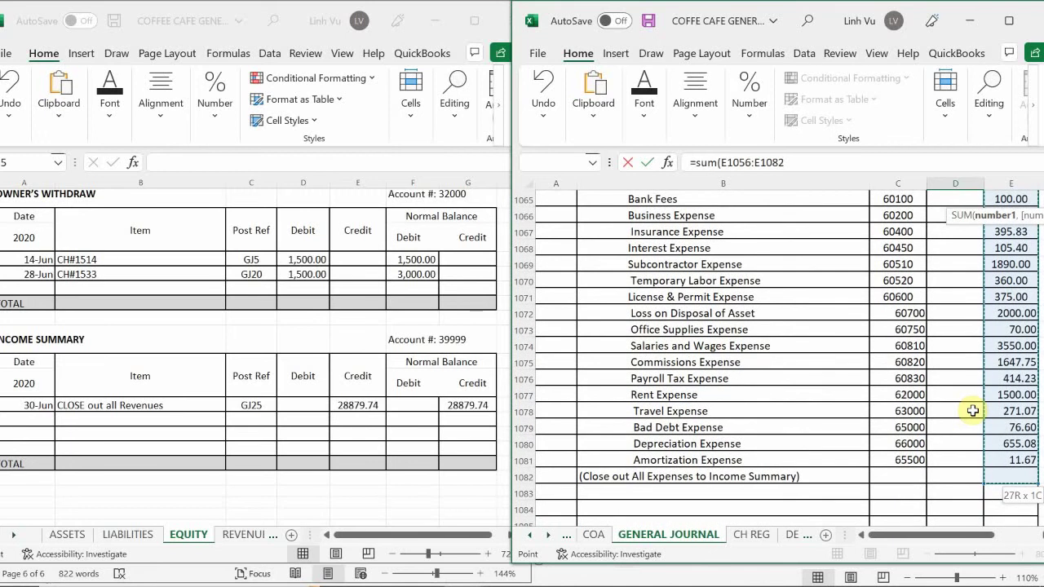
key("Escape")
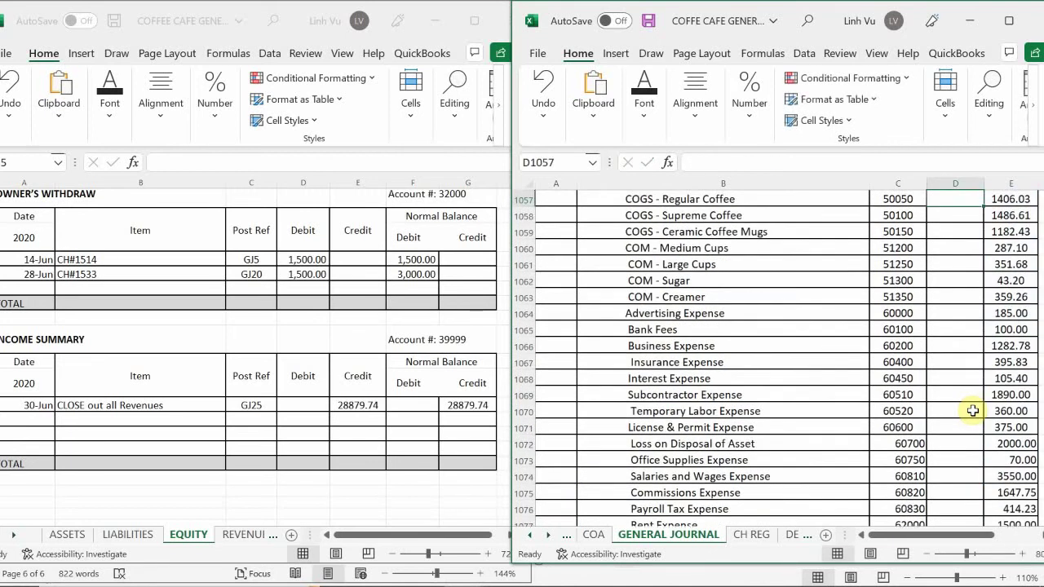
scroll(972, 411, "up", 5)
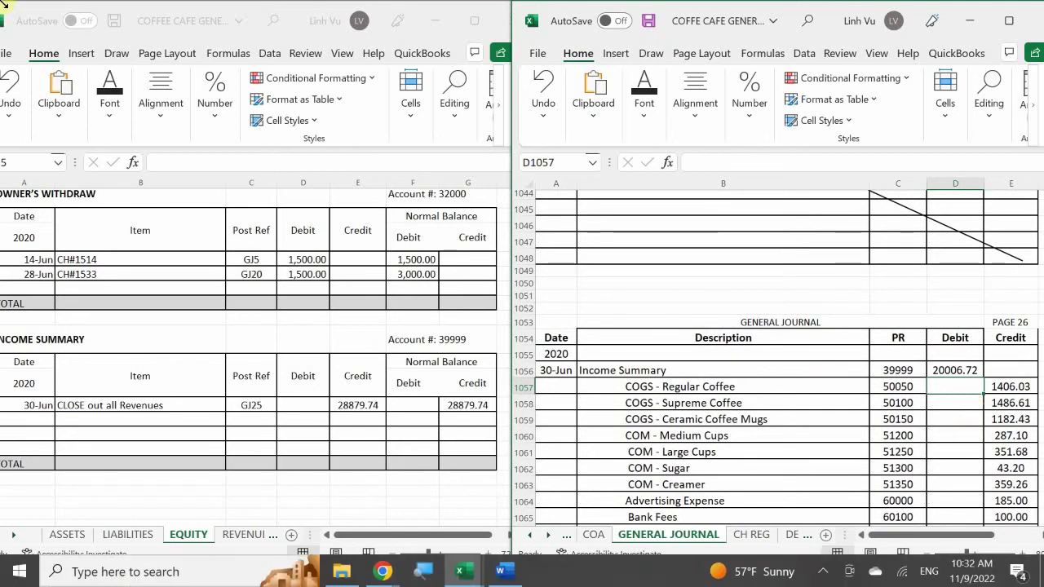
- Add a line dated 6/30 with the item "CLOSE out all Expenses" below the revenue closing line in the Income Summary ledger
left_click(31, 420)
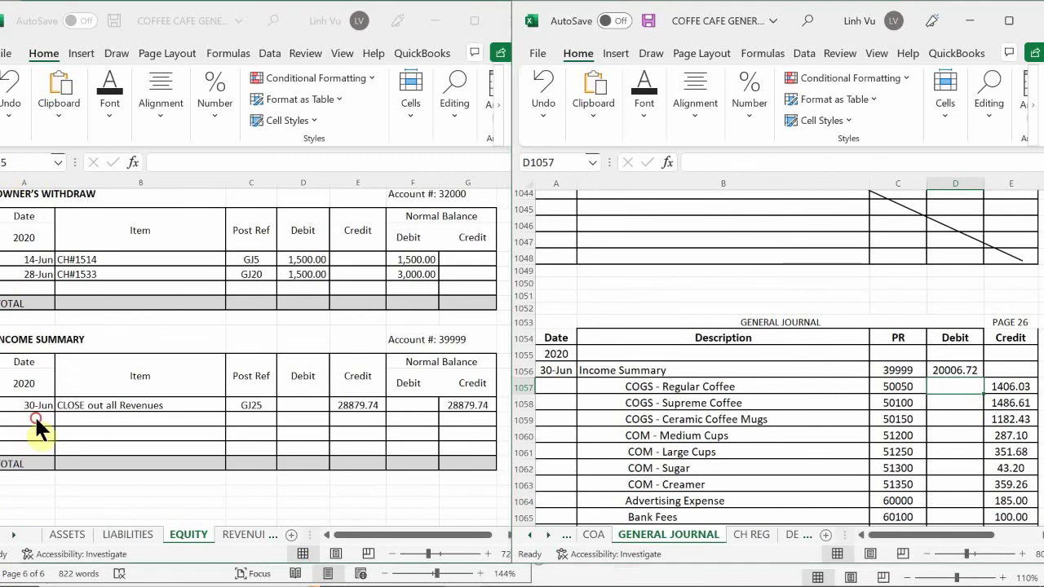
type("6/")
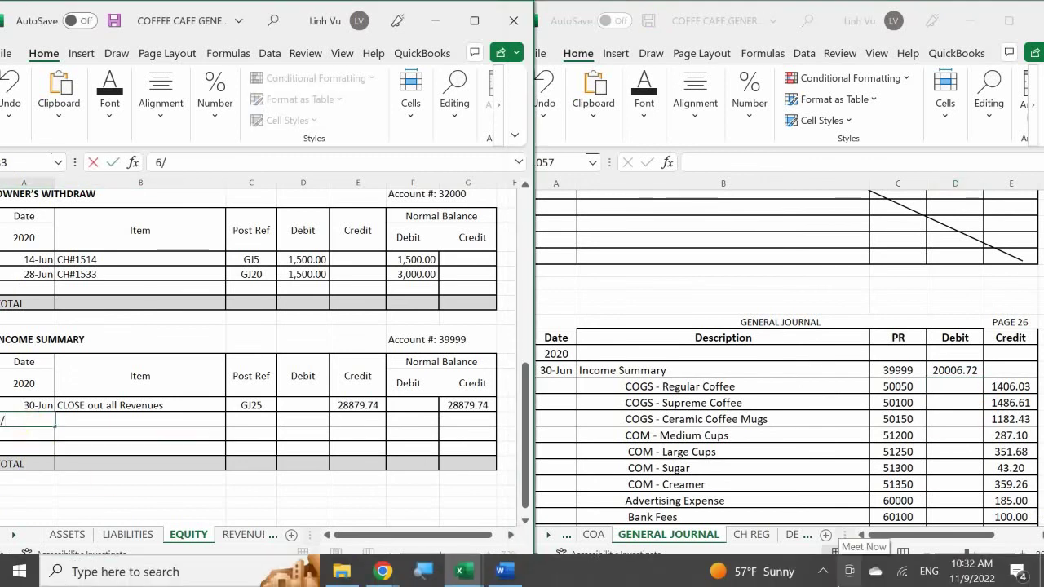
type("30")
key("Tab")
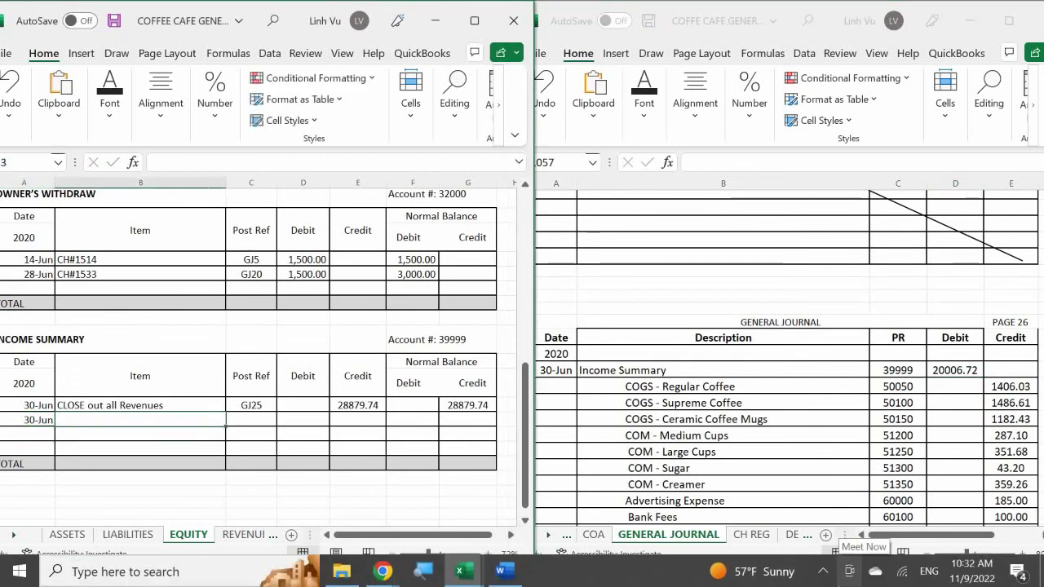
type("CLOSE ")
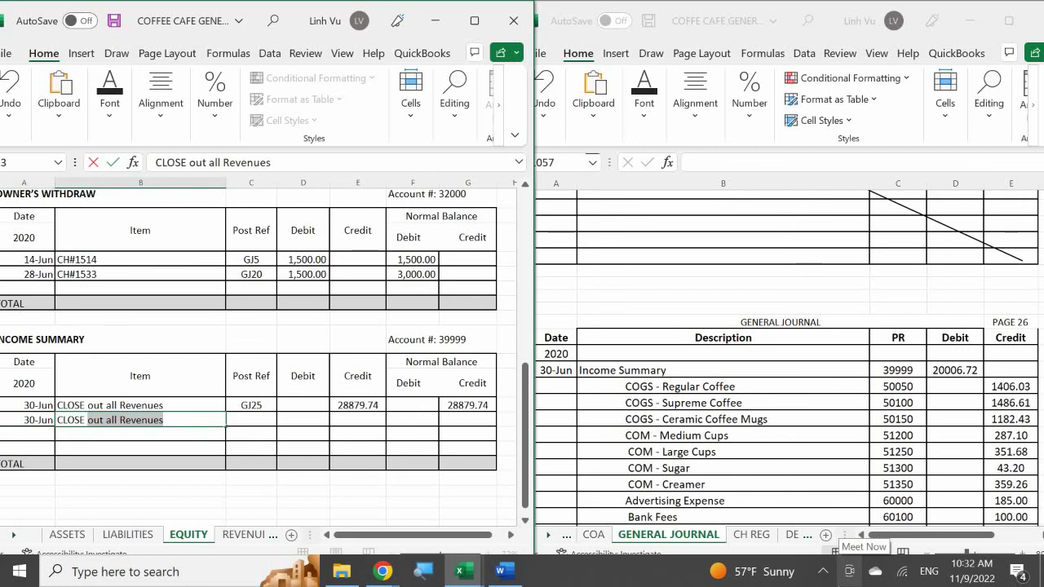
type("outt")
key("BackSpace")
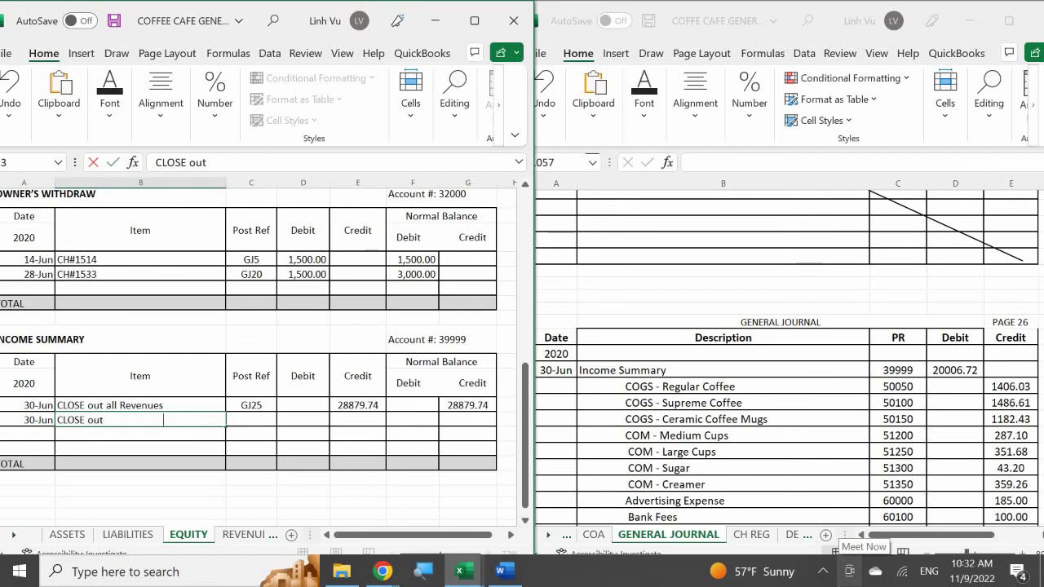
type("all Expenses")
key("BackSpace")
key("BackSpace")
key("BackSpace")
key("BackSpace")
type("n")
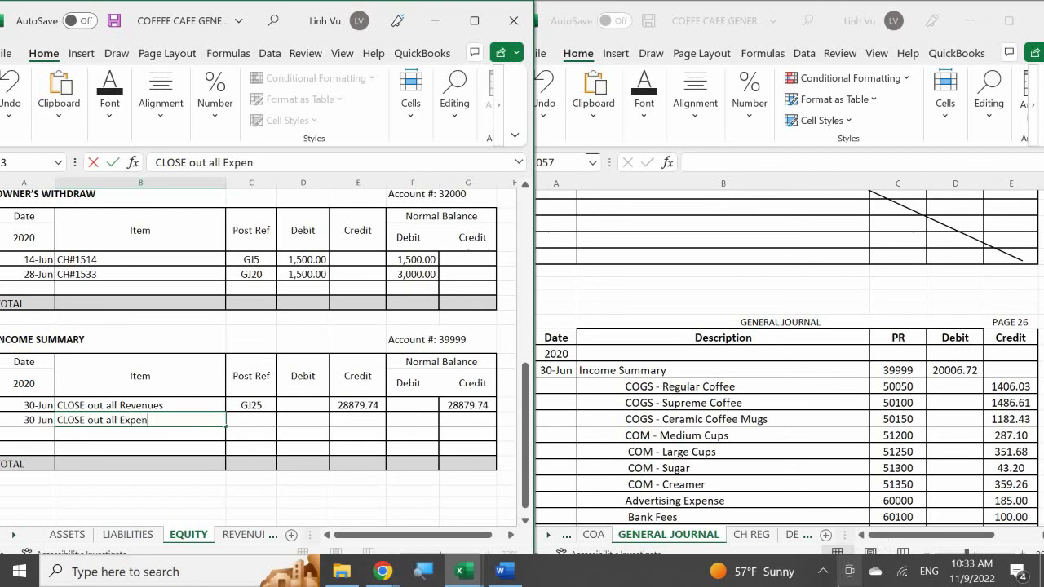
type("ses")
key("Tab")
- Enter post reference GJ26 and a debit of 20006.72 on the Income Summary ledger's expense closing line
type("G")
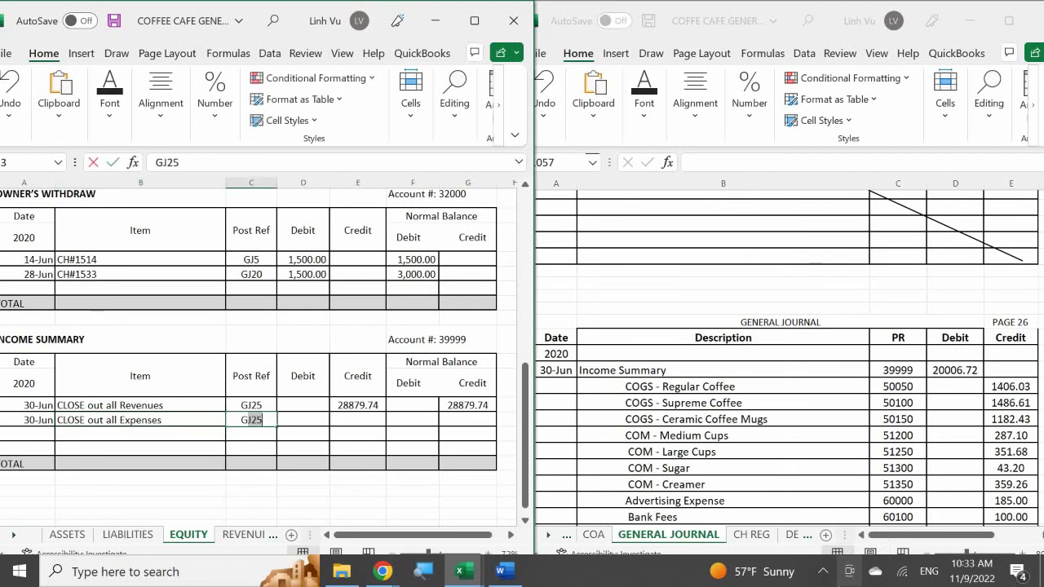
type("J26")
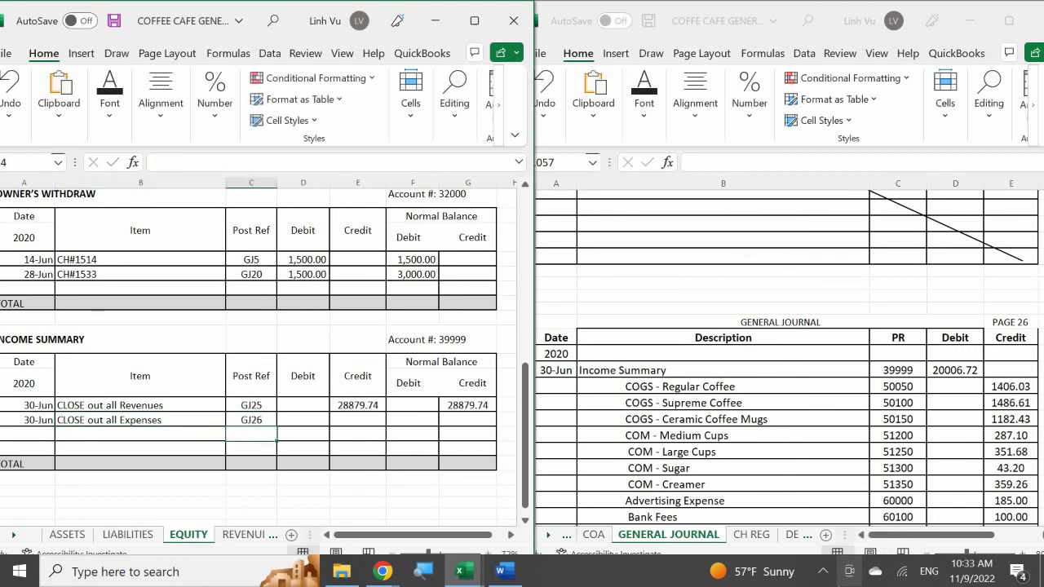
key("Tab")
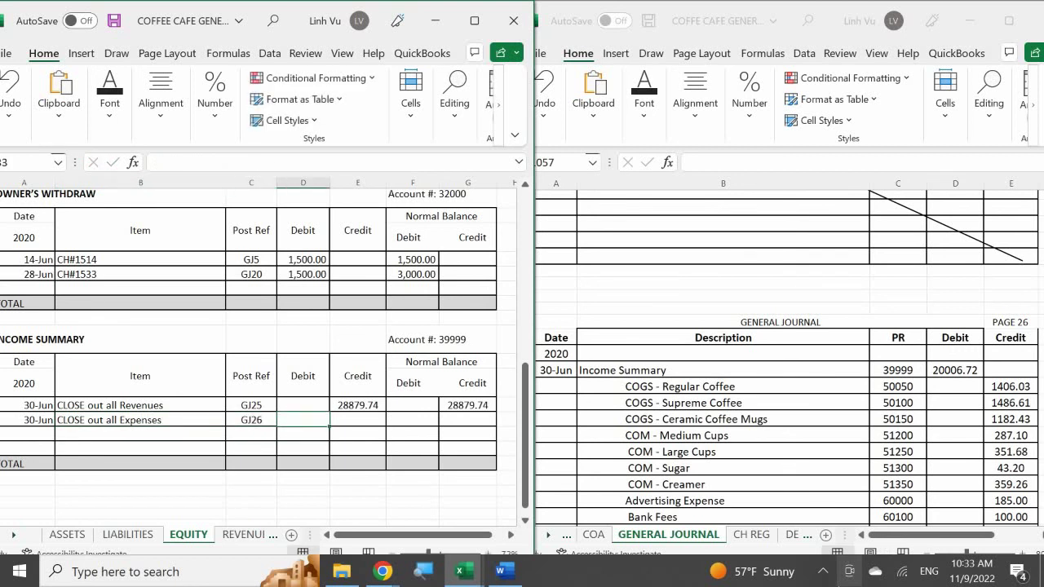
type("20")
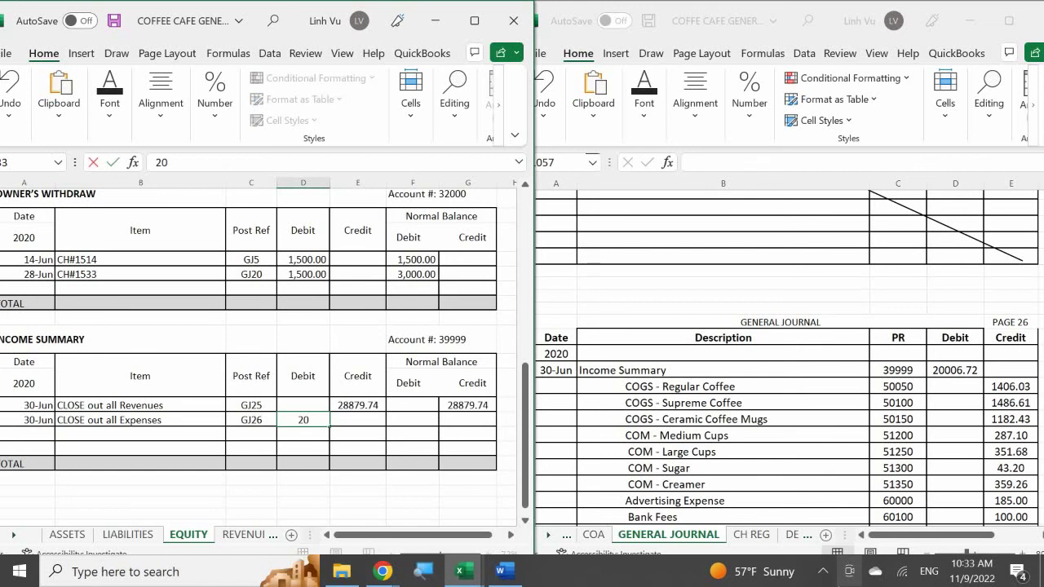
type("006.72")
key("Return")
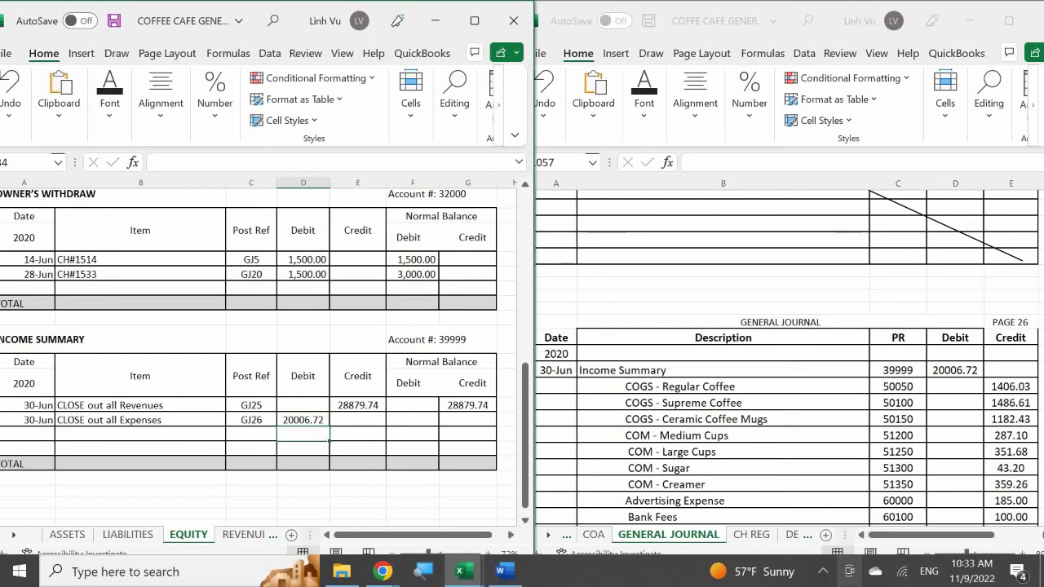
- Calculate the credit balance on the Income Summary ledger's expense closing line with the formula =G32+E33-D33
key("Right")
key("Right")
key("Right")
key("Up")
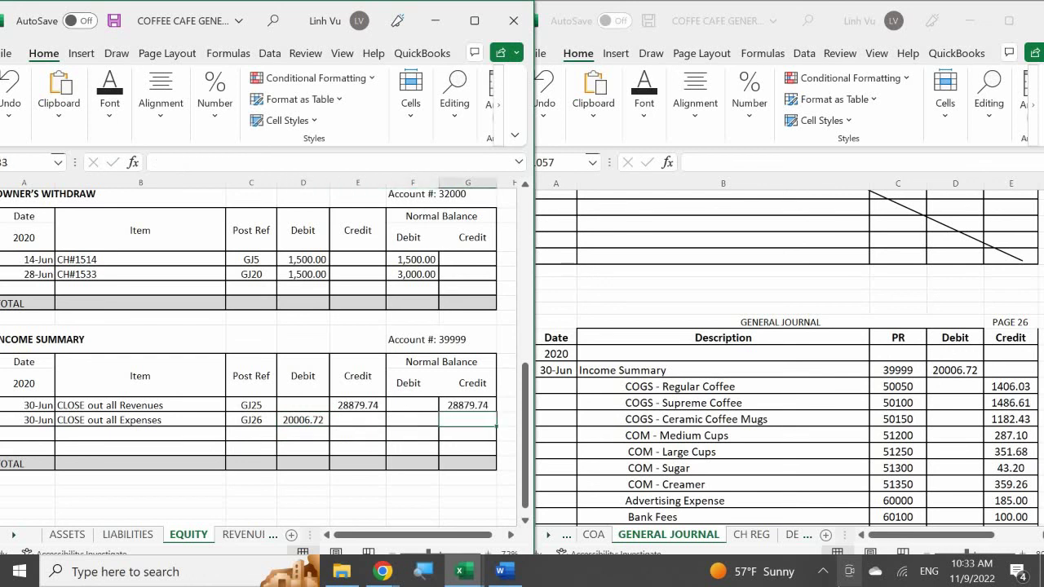
type("=")
key("Up")
type("+")
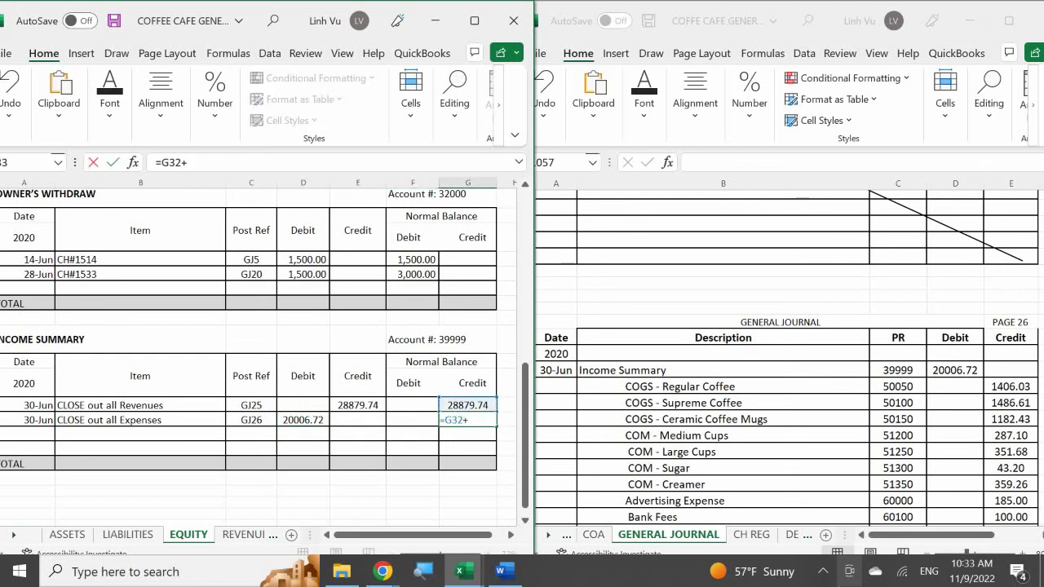
key("Left")
key("Left")
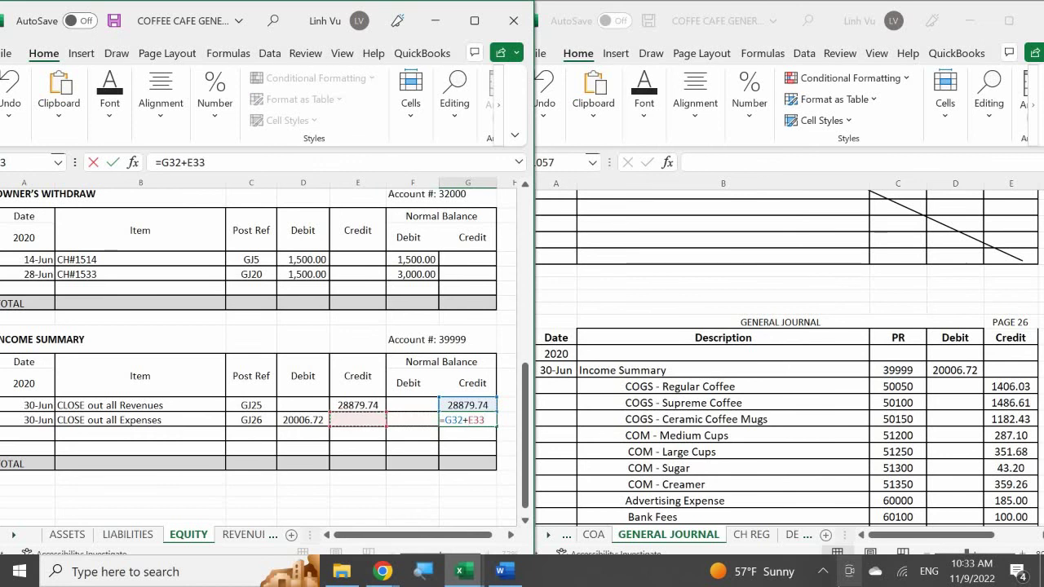
type("-")
key("Left")
key("Left")
key("Left")
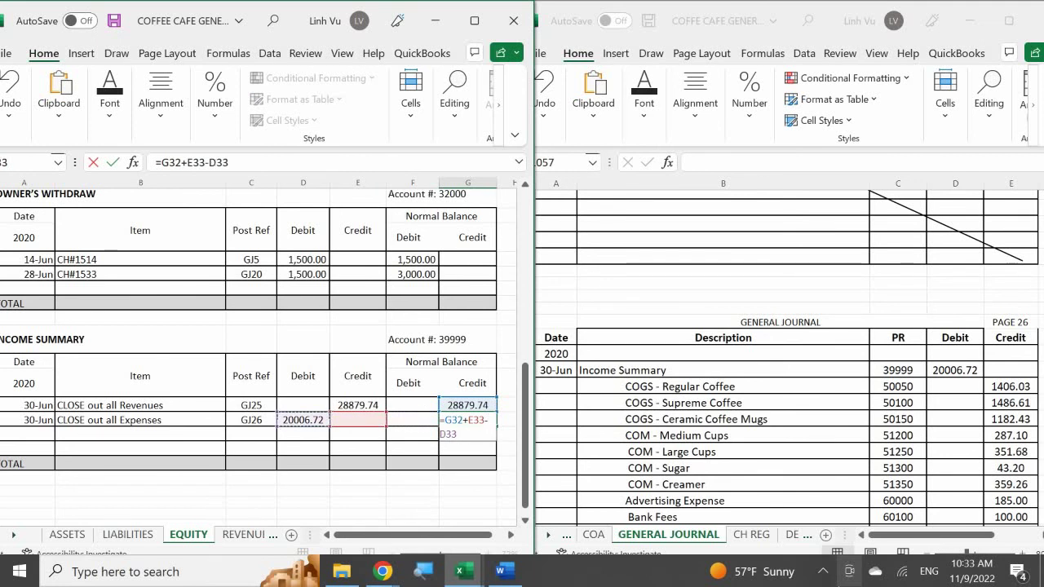
key("Return")
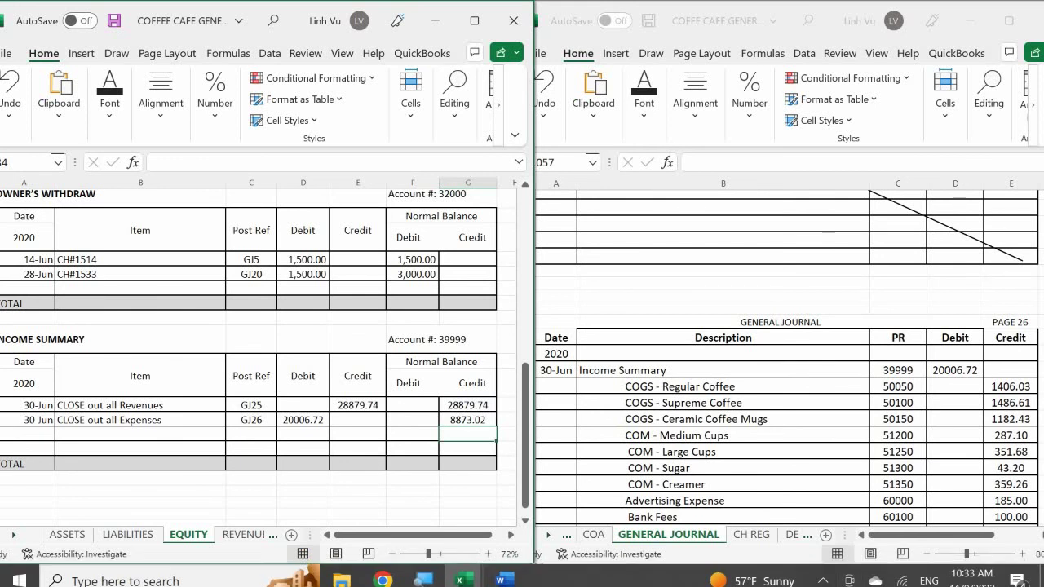
- Examine the sales, operating expenses and net profit on the income statement in the COFFEE CAFE FINANCIAL FORMS workbook
mouse_move(463, 573)
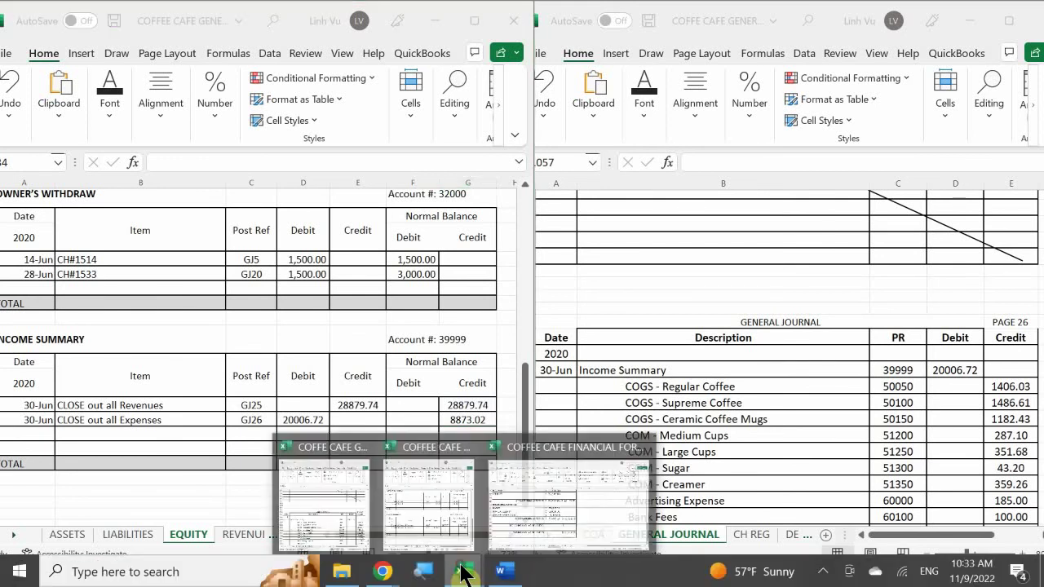
left_click(538, 497)
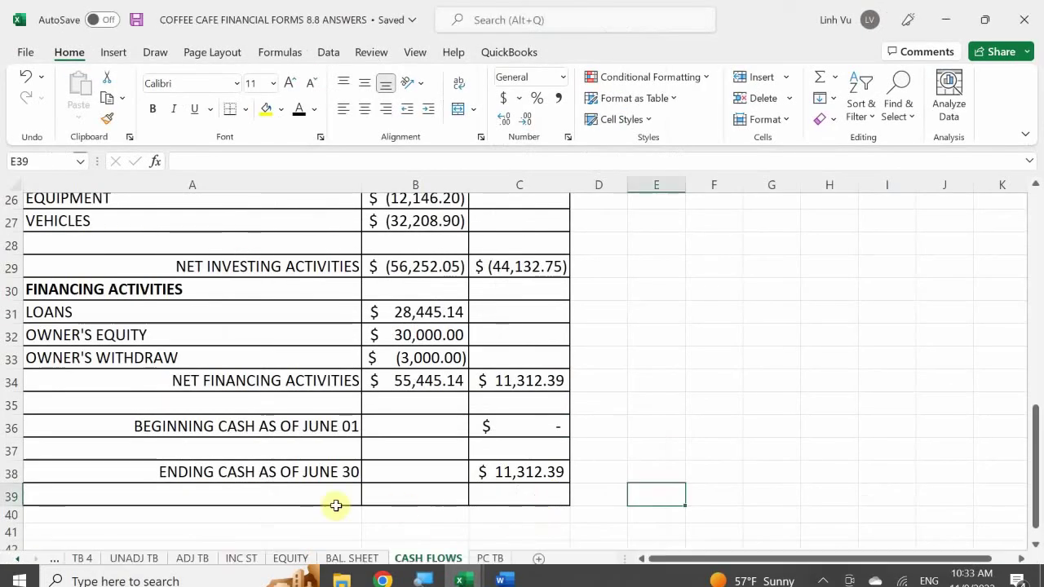
left_click(242, 559)
scroll(526, 429, "down", 1)
scroll(526, 428, "down", 2)
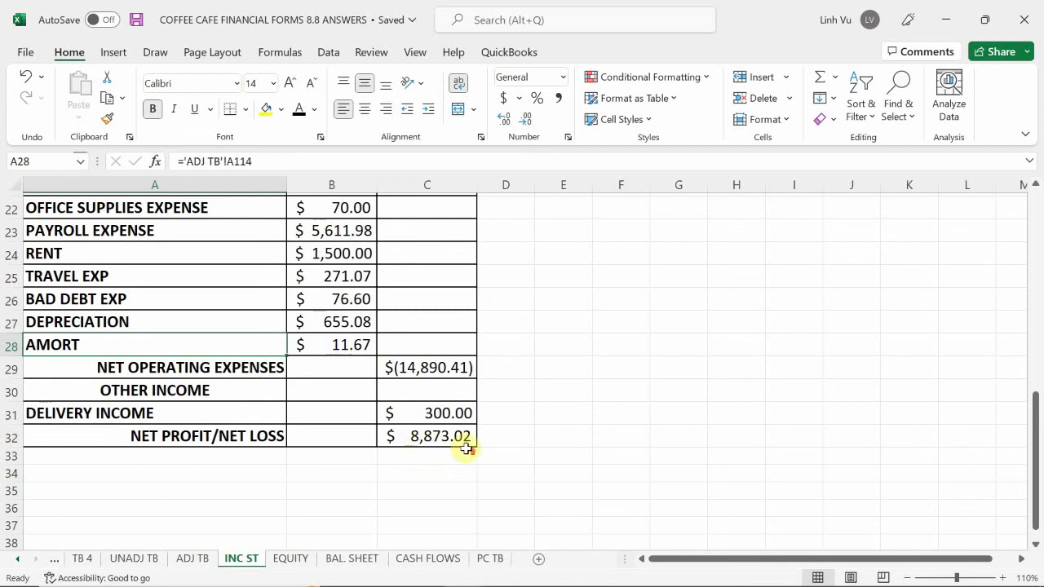
scroll(464, 448, "up", 7)
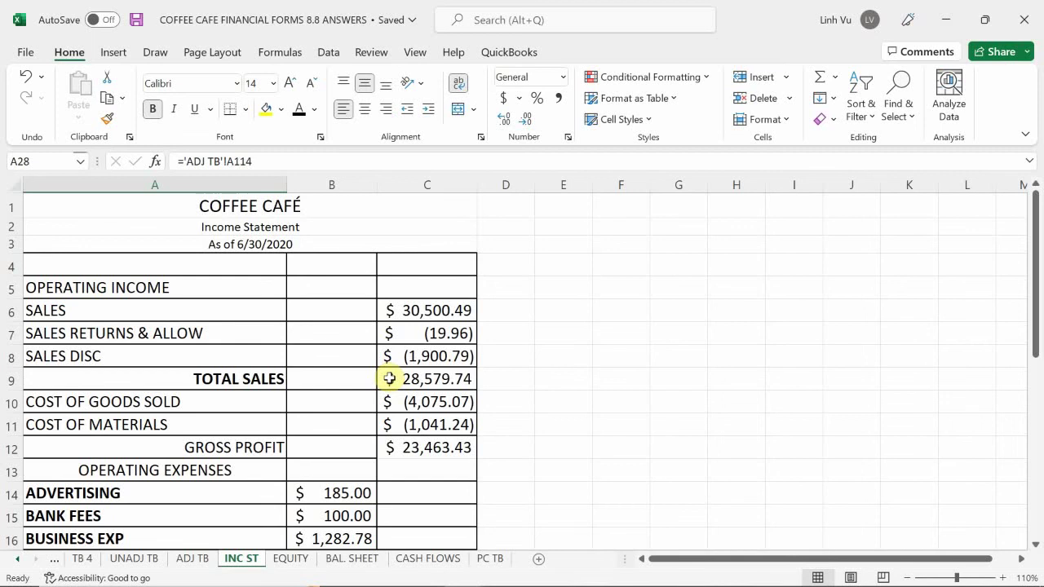
scroll(389, 378, "down", 3)
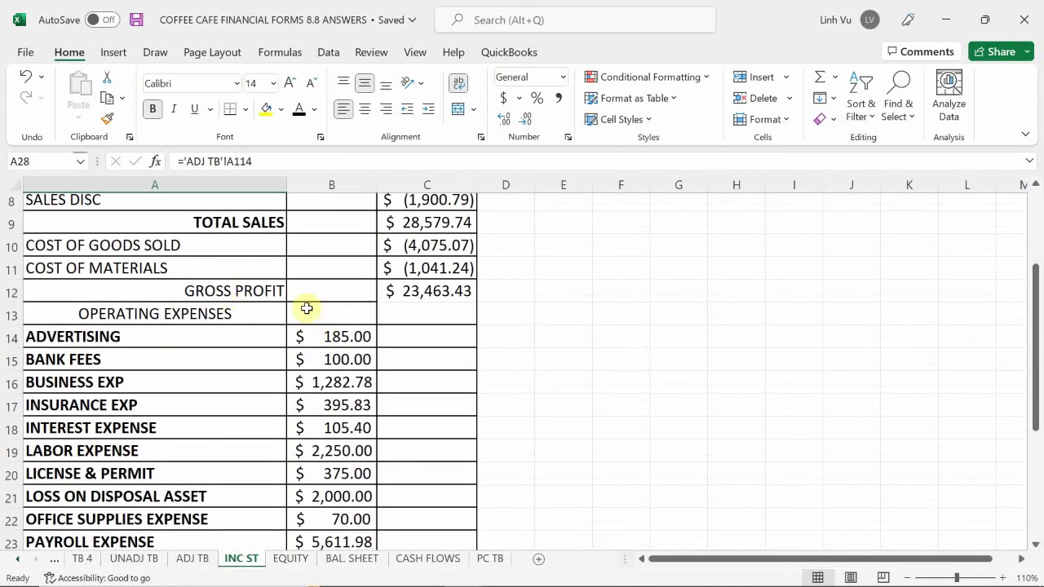
scroll(317, 396, "down", 3)
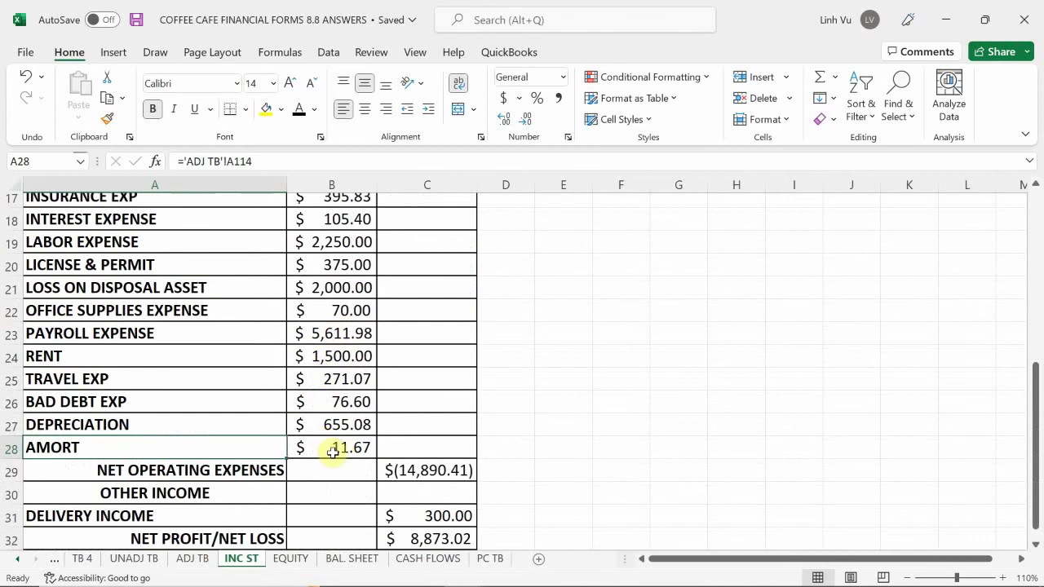
scroll(400, 433, "up", 4)
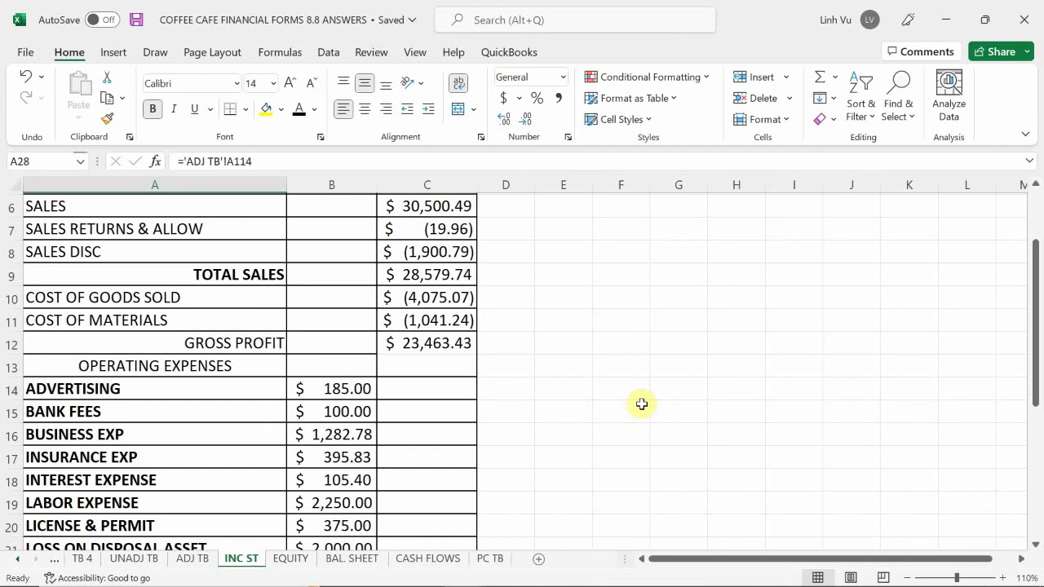
scroll(642, 403, "down", 5)
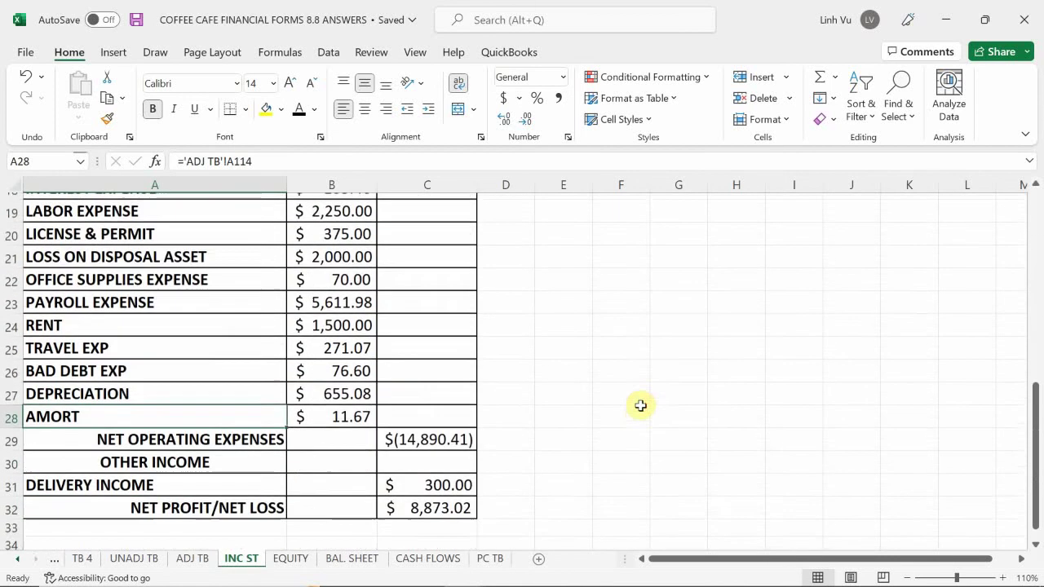
scroll(640, 405, "up", 1)
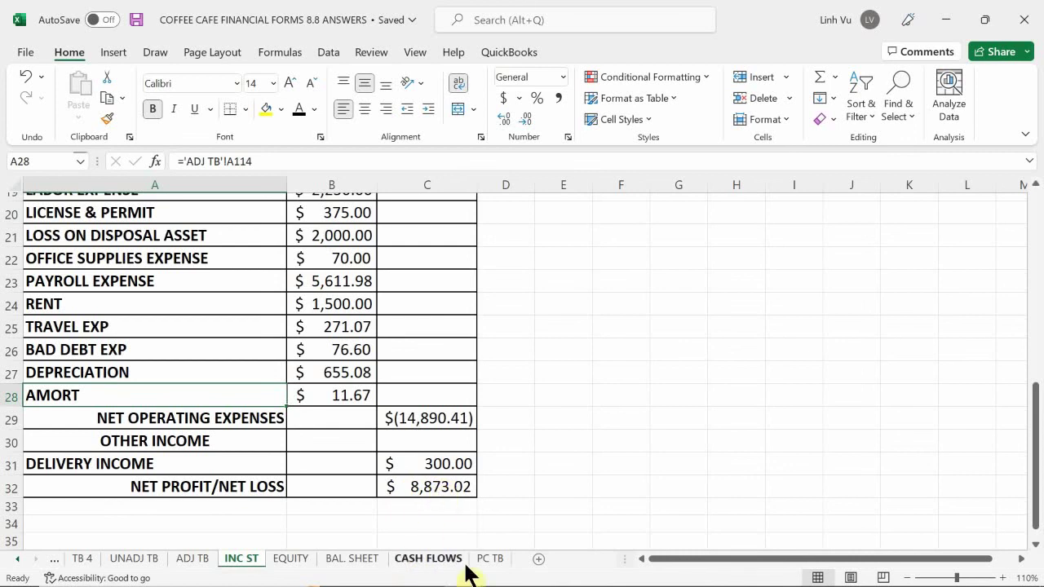
- Return to the ledger and general journal workbooks and date a new entry 6/30 below the expense closing entry on journal page 26
mouse_move(462, 574)
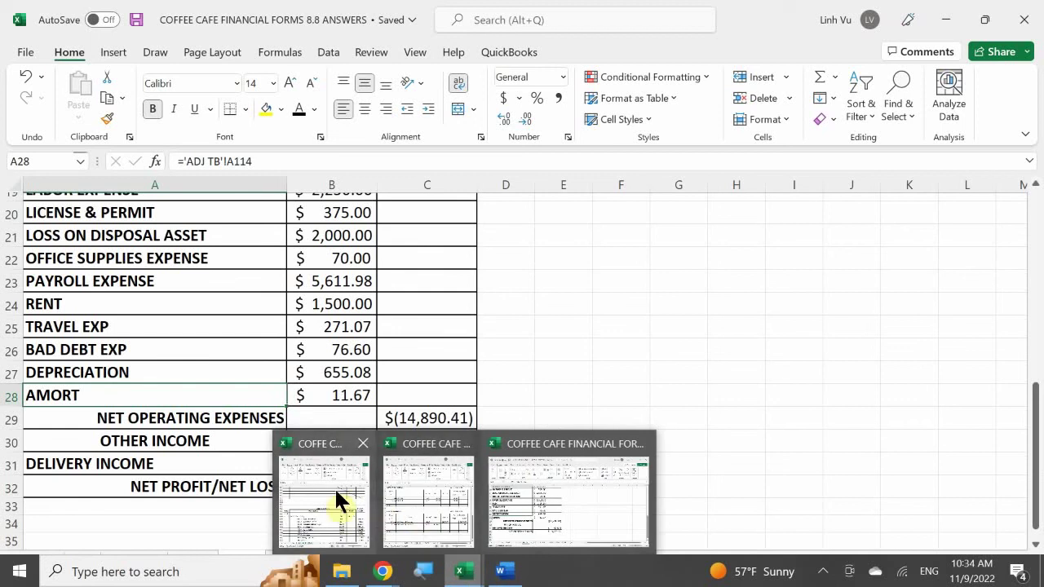
left_click(334, 487)
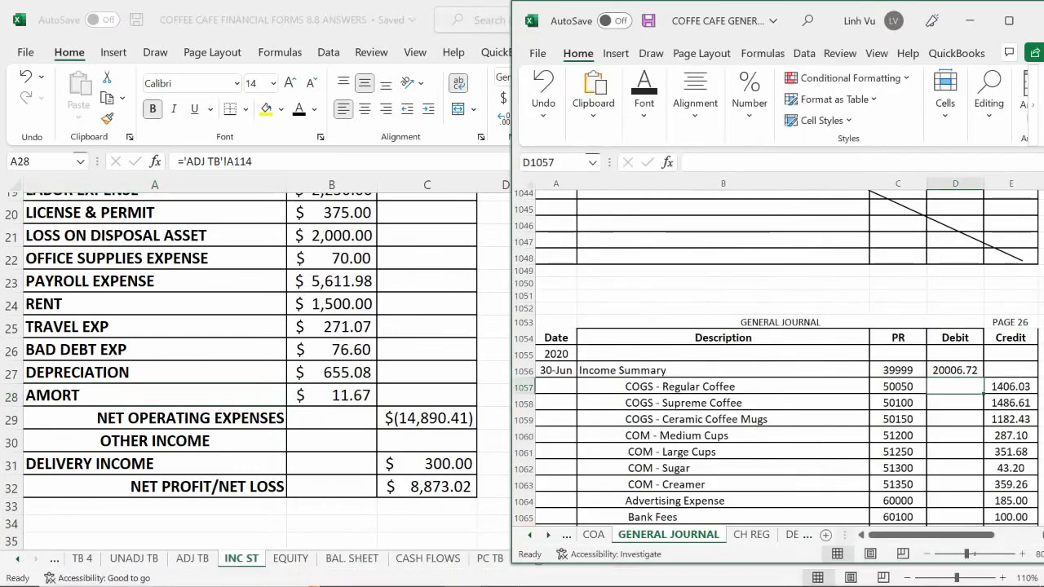
left_click(463, 573)
mouse_move(463, 573)
left_click(433, 514)
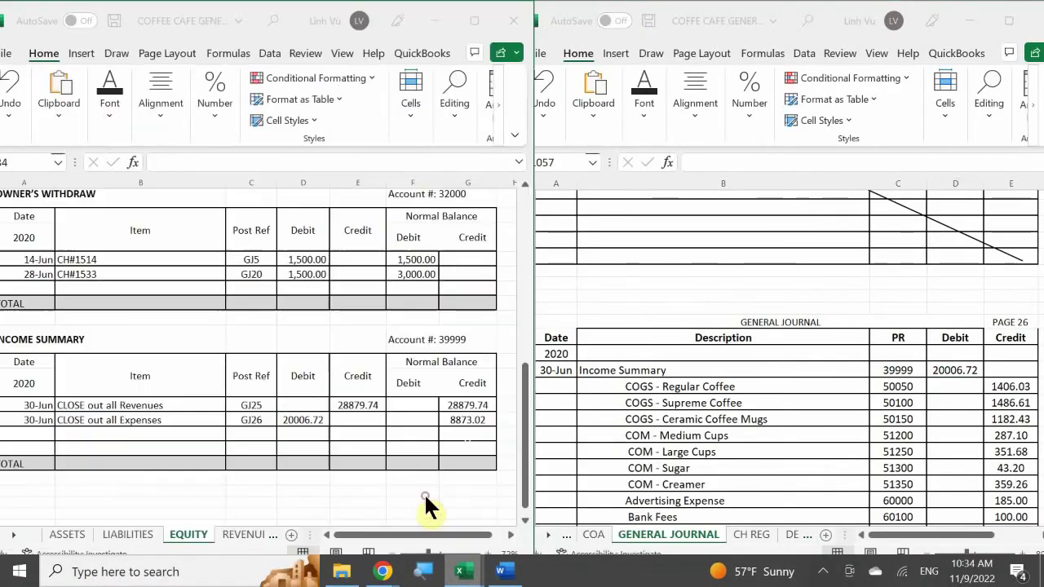
left_click(619, 414)
scroll(611, 423, "down", 7)
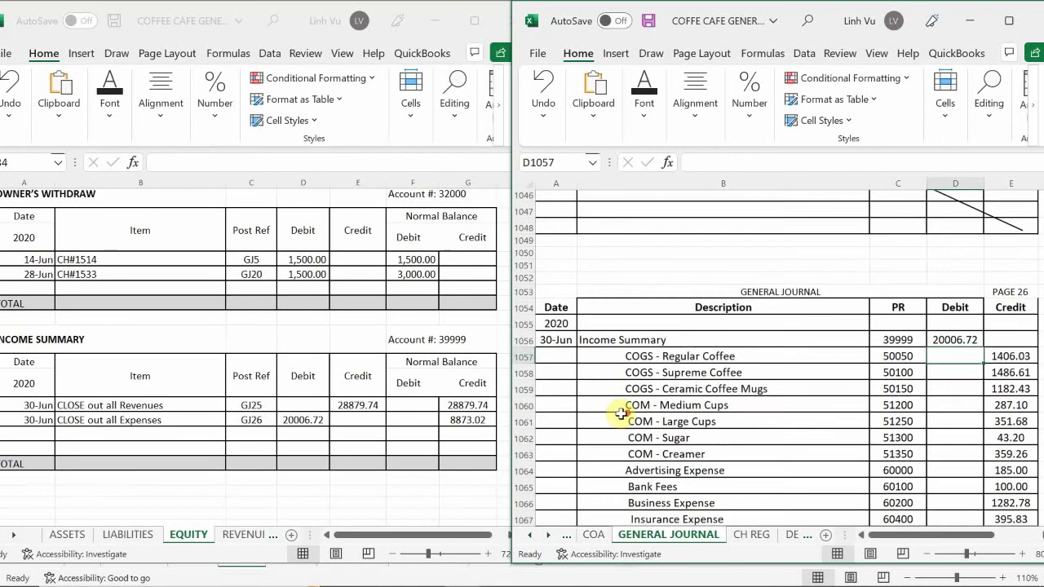
scroll(612, 423, "down", 3)
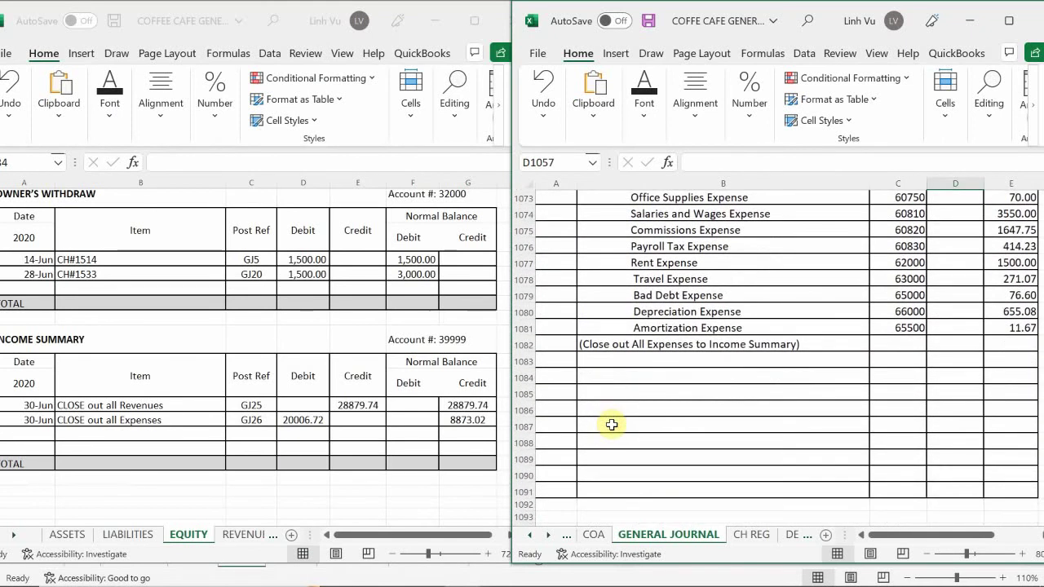
left_click(554, 375)
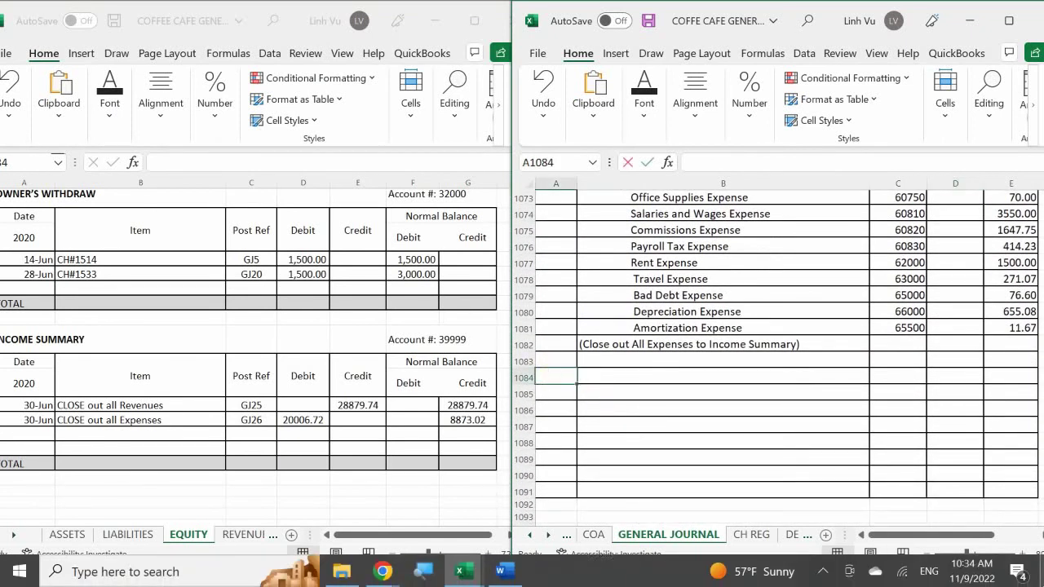
type("6/30")
key("Return")
- Enter "Income Summary" as the description of the new 6/30 general journal entry
left_click(722, 377)
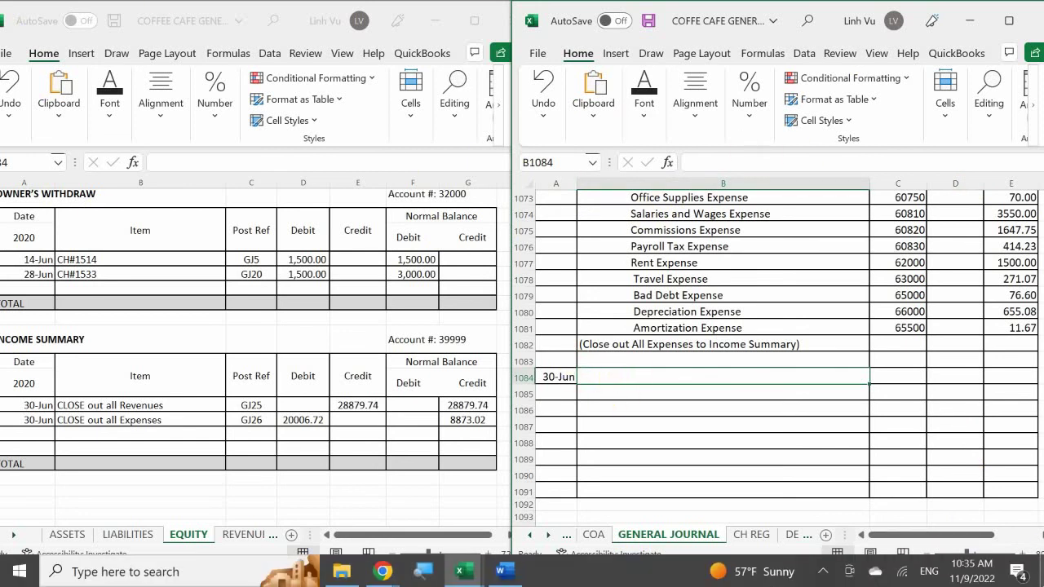
type("Incom")
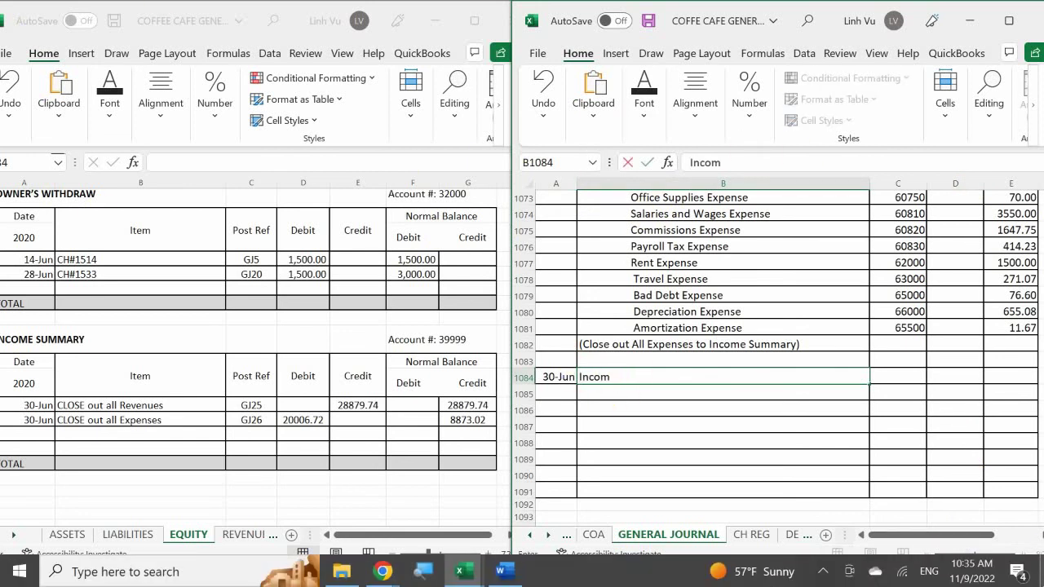
type("e summar")
key("BackSpace")
key("BackSpace")
key("BackSpace")
key("BackSpace")
key("BackSpace")
type("Sum")
key("BackSpace")
type("mmary")
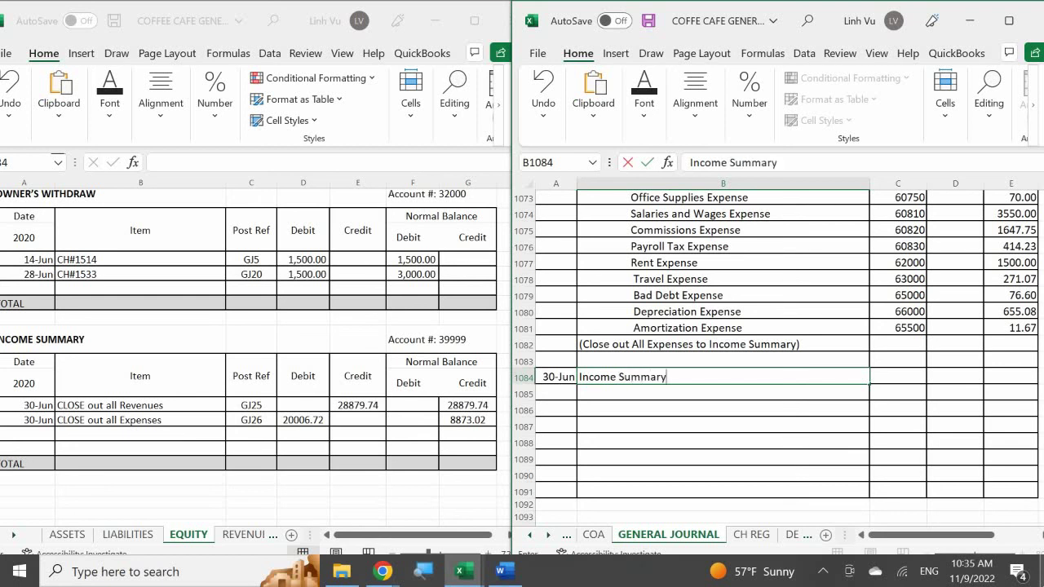
- Enter post reference 39999 and a debit of 8873.02 on the new Income Summary journal line
key("Tab")
type("3999")
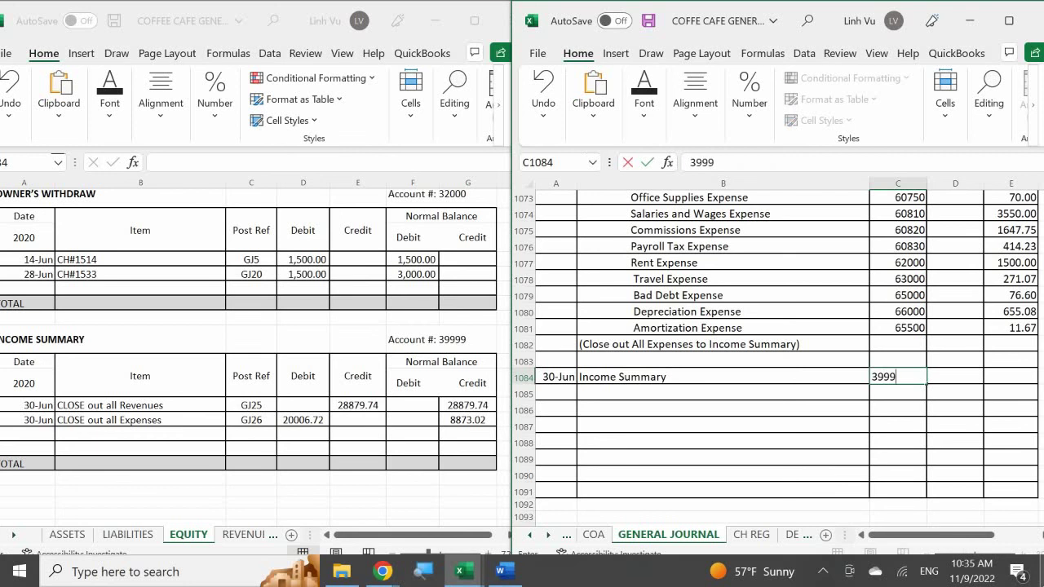
type("0")
type("9")
key("Return")
left_click(954, 376)
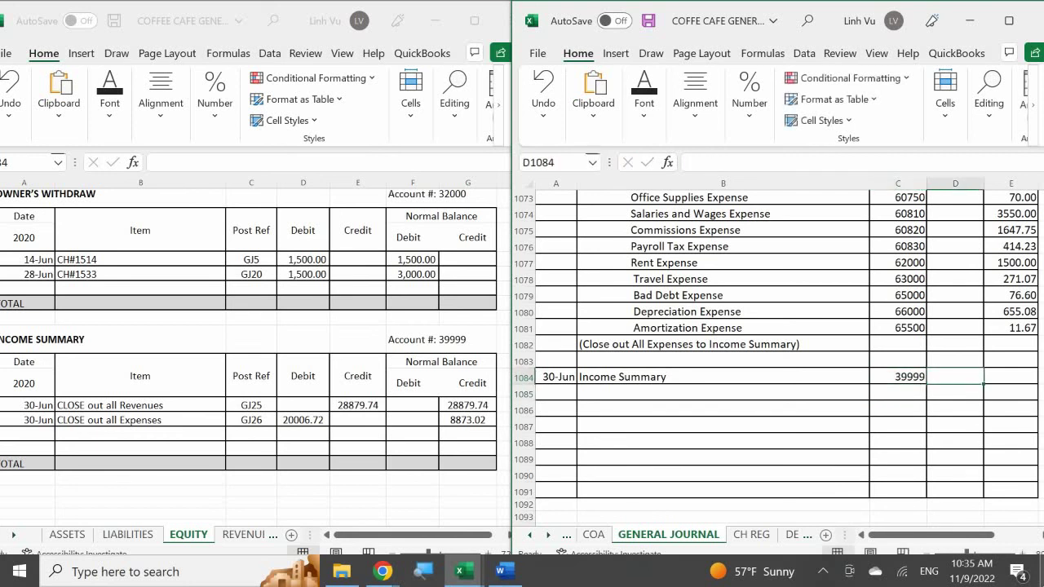
type("88")
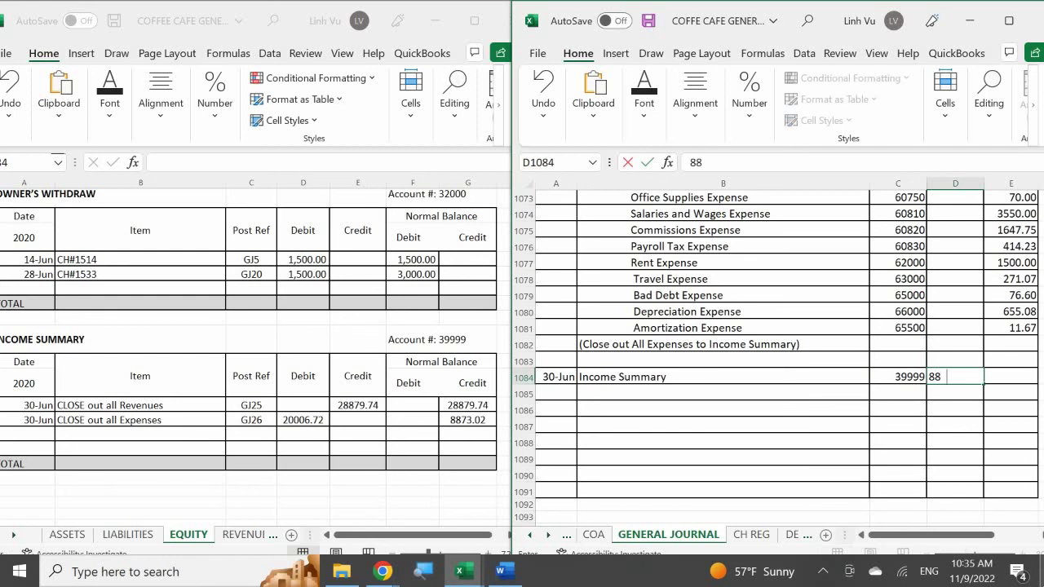
type("73.02")
key("Return")
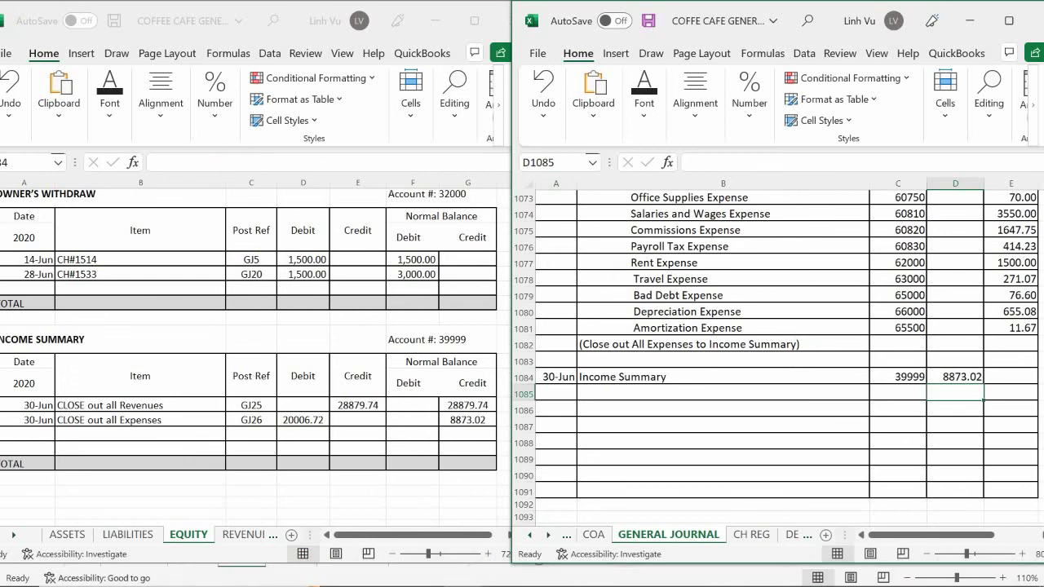
- Add an indented "Owner's Equity" line with post reference 30000 below the new Income Summary journal line
left_click(608, 393)
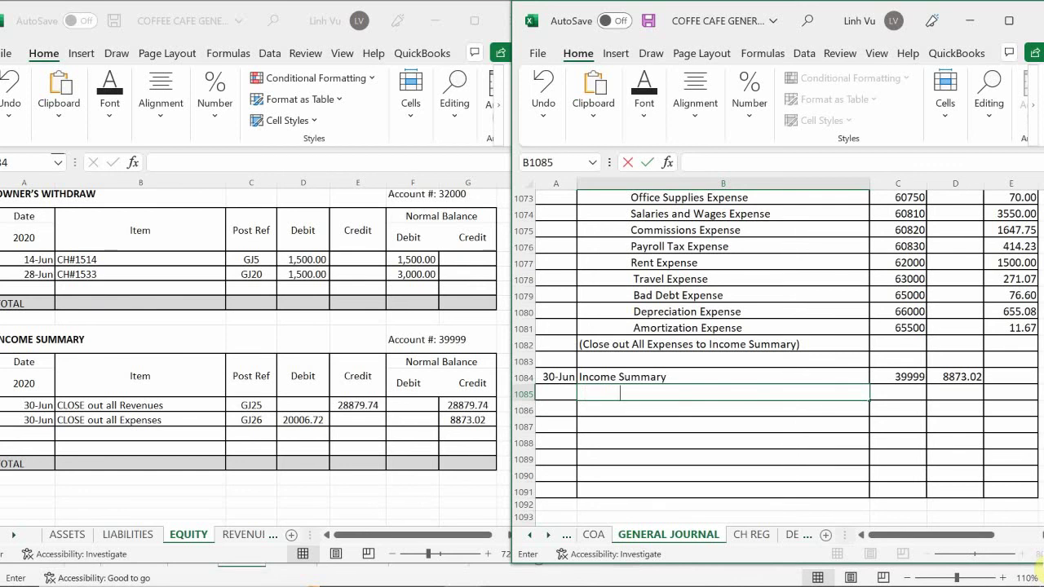
type("O")
key("BackSpace")
type("ner's Equity")
key("Tab")
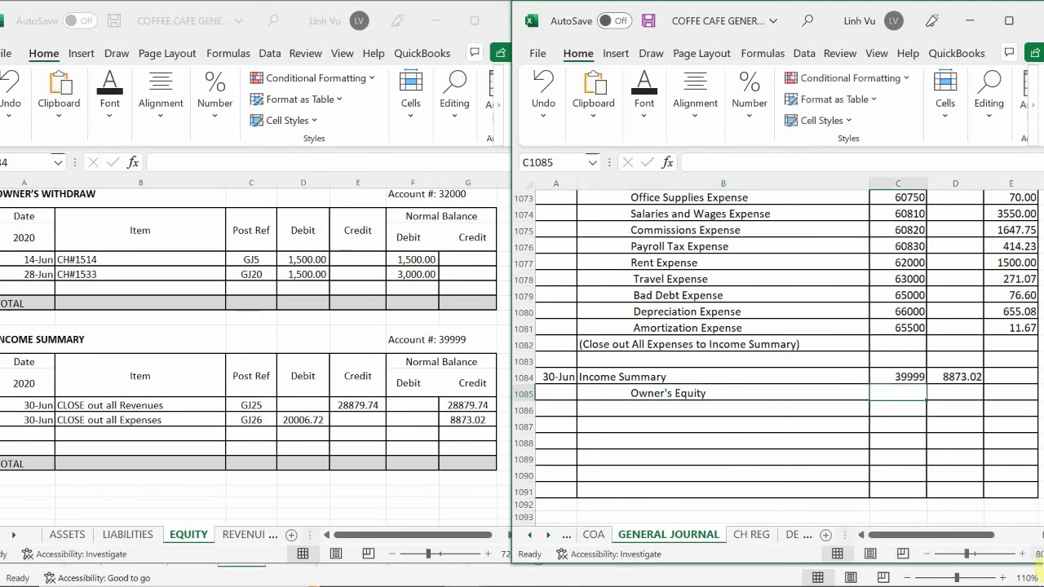
type("30000")
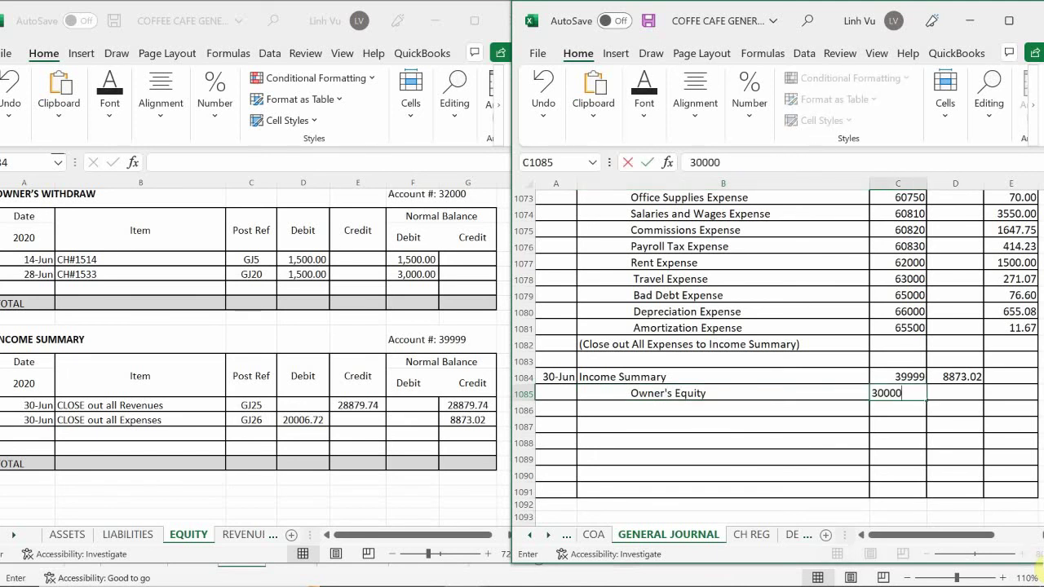
key("Return")
- Set the Owner's Equity credit equal to the Income Summary debit above with the formula =D1084
key("Right")
key("Up")
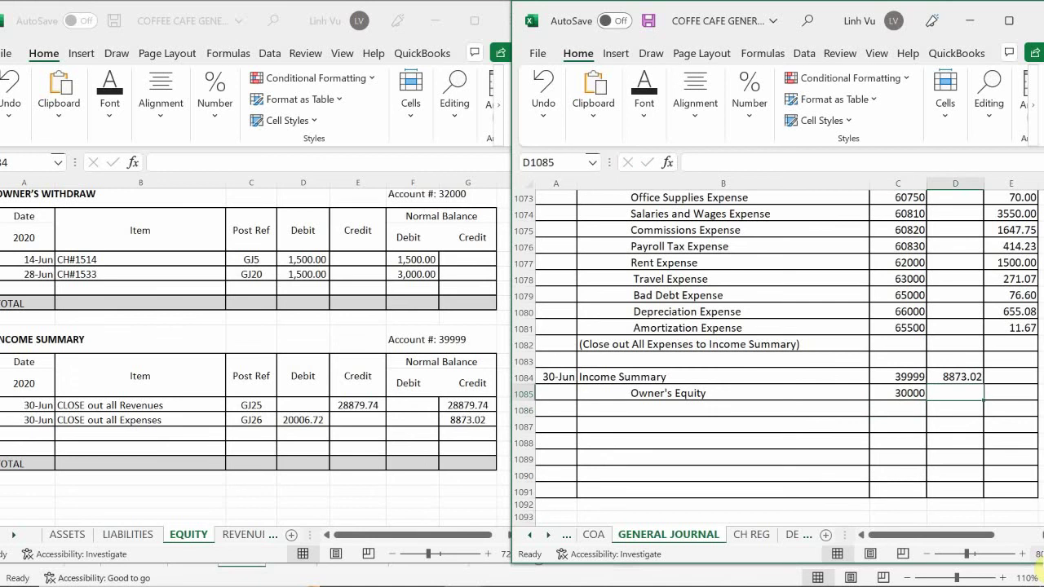
key("Right")
type("=")
key("Up")
key("Left")
key("Return")
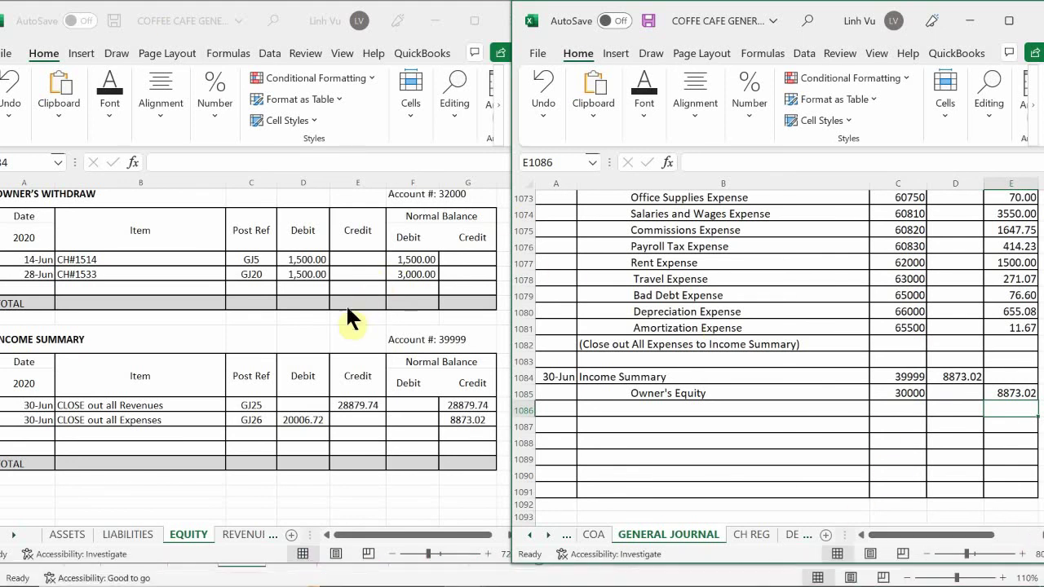
- Add the explanation "(Close out Income Summary to Equity)" below the Owner's Equity journal line
left_click(618, 411)
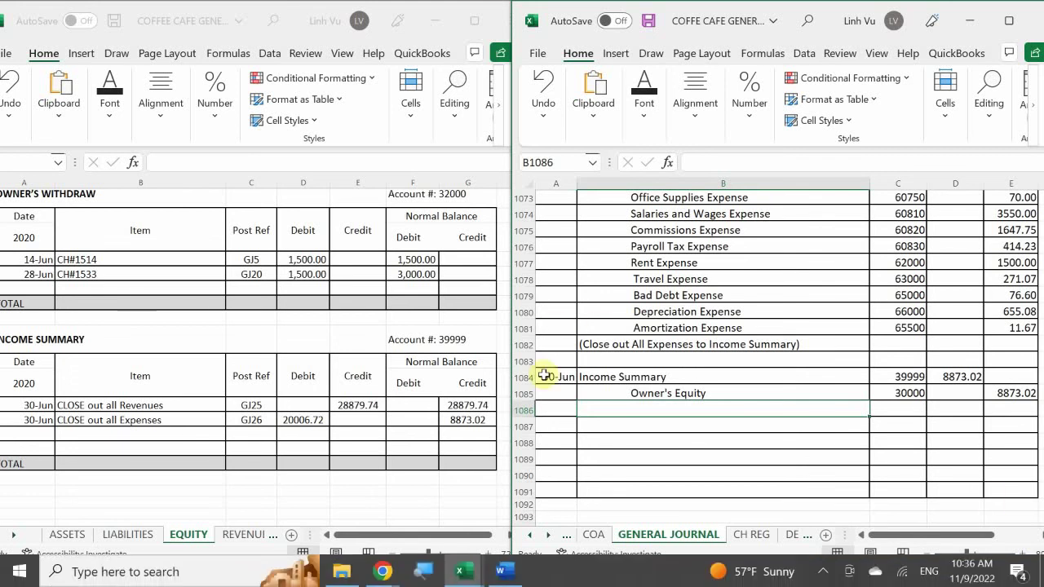
type("(")
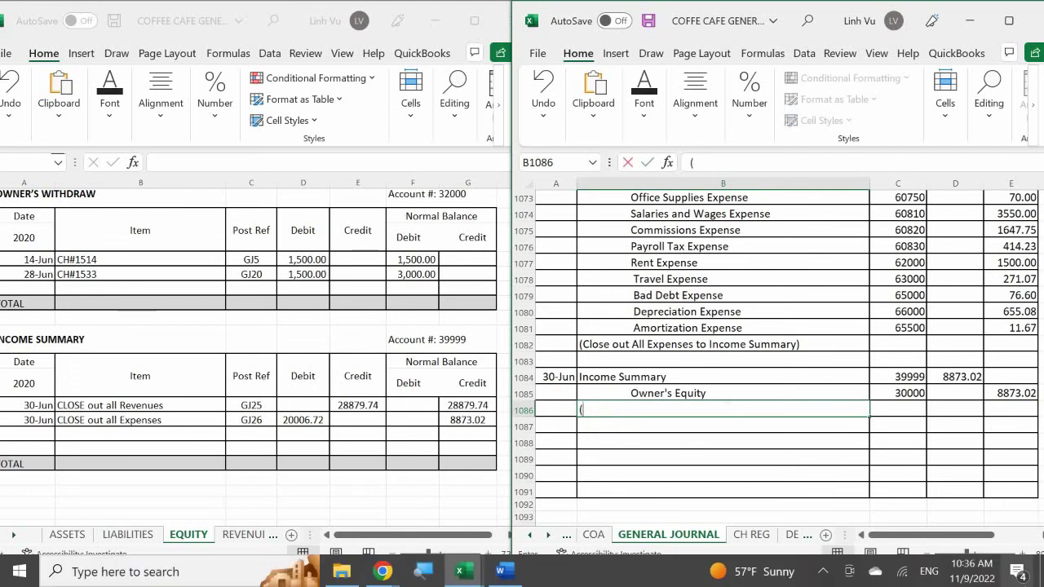
type("Close out")
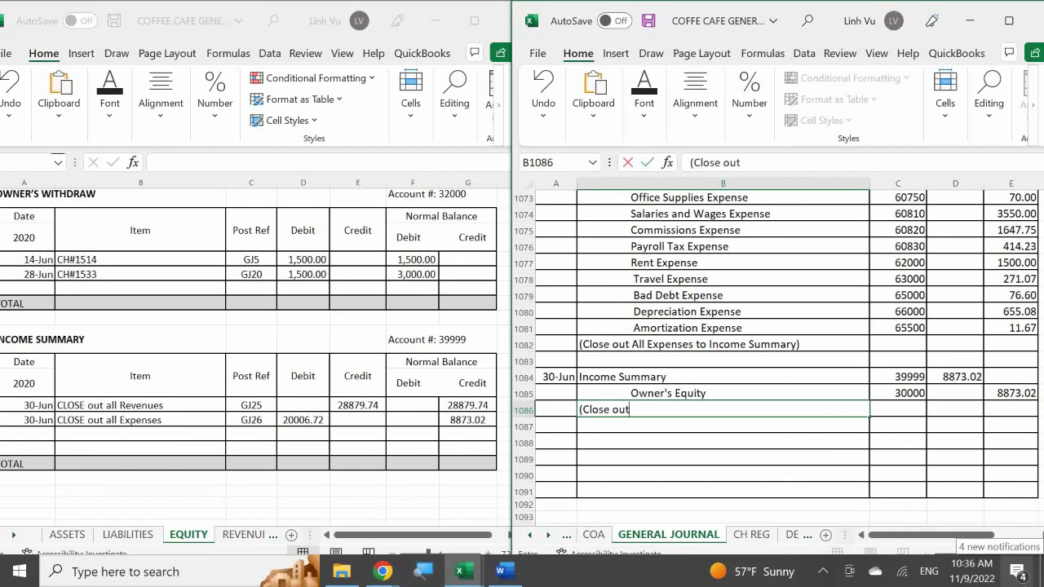
type(" Income Sum")
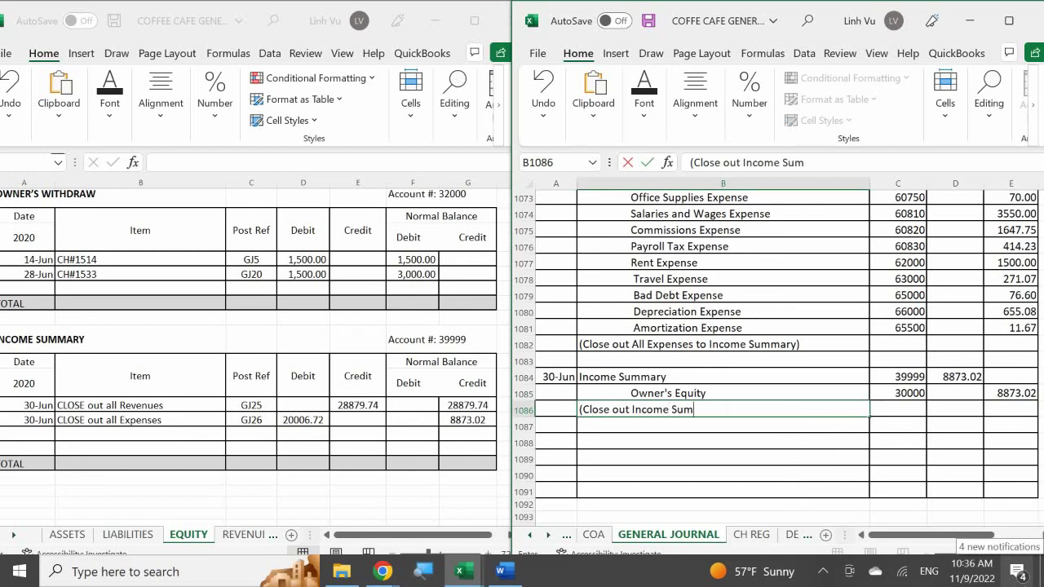
type("mary to Equiy")
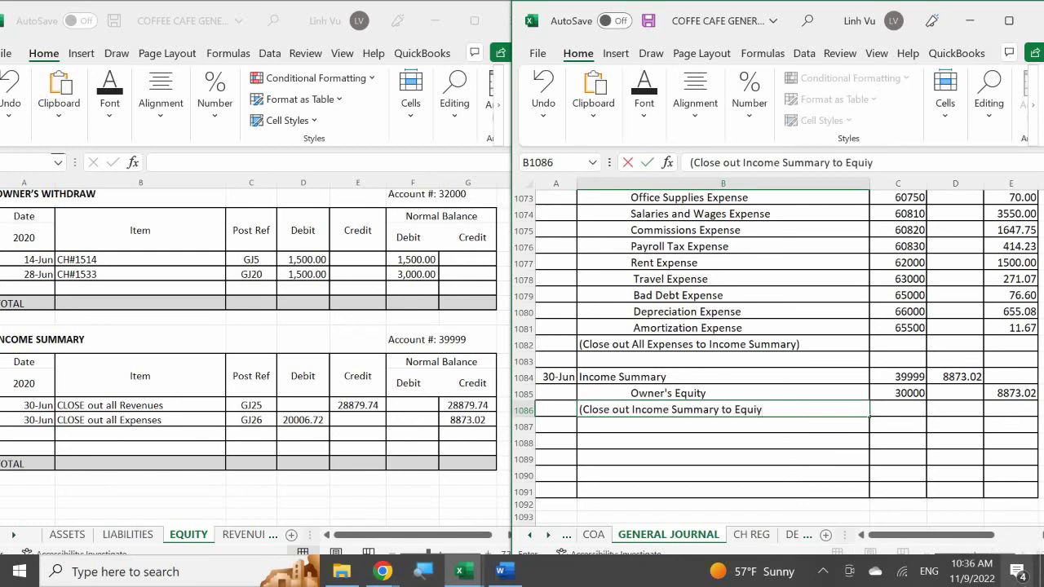
key("BackSpace")
type("ty")
key("Return")
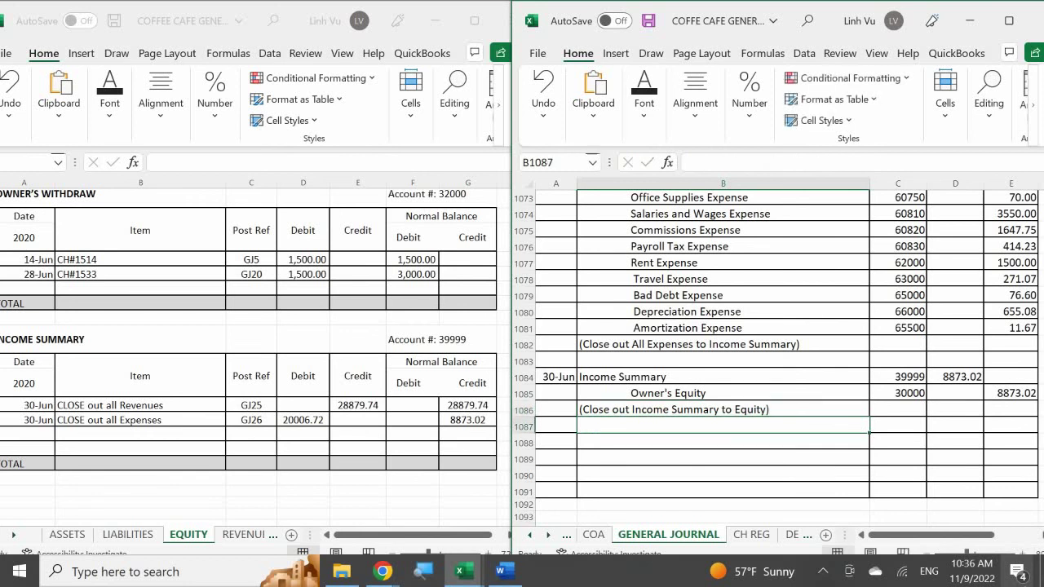
- Add a 6/30 line to the Income Summary ledger with the item "CLOSE" and post reference GJ26
left_click(115, 425)
left_click(32, 433)
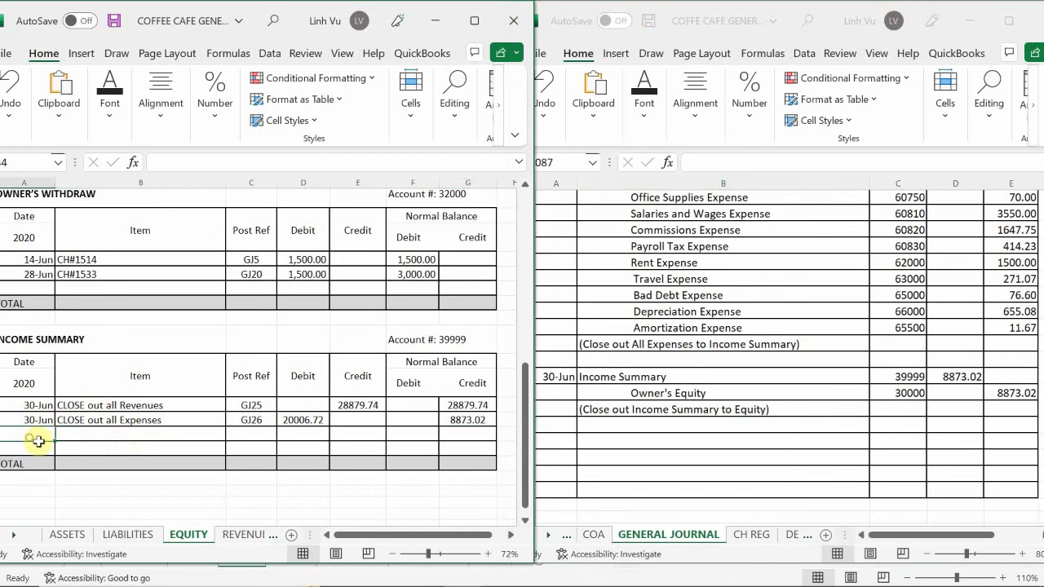
type("6/30")
key("Return")
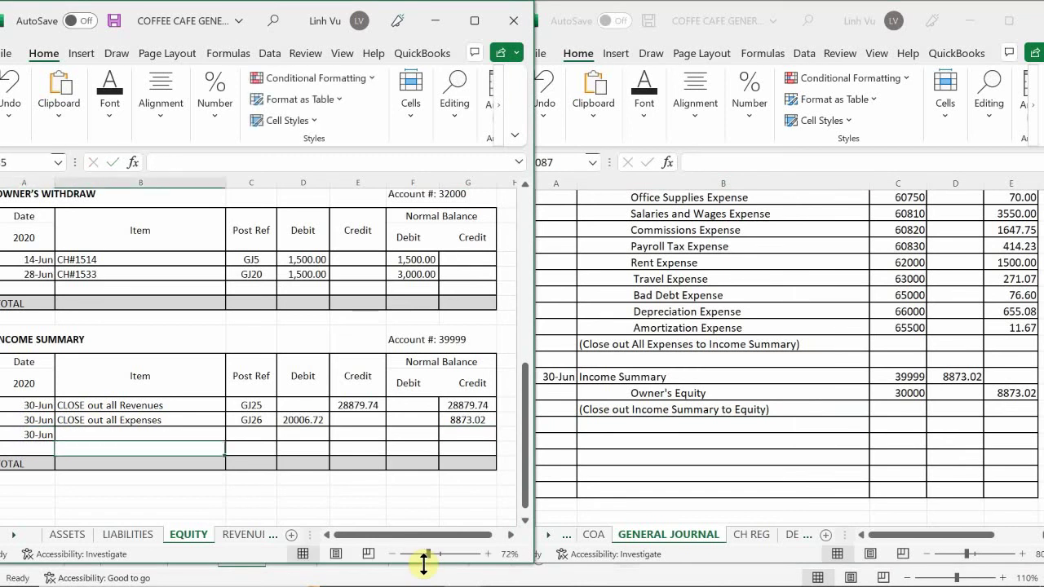
key("Up")
type("CLOSE")
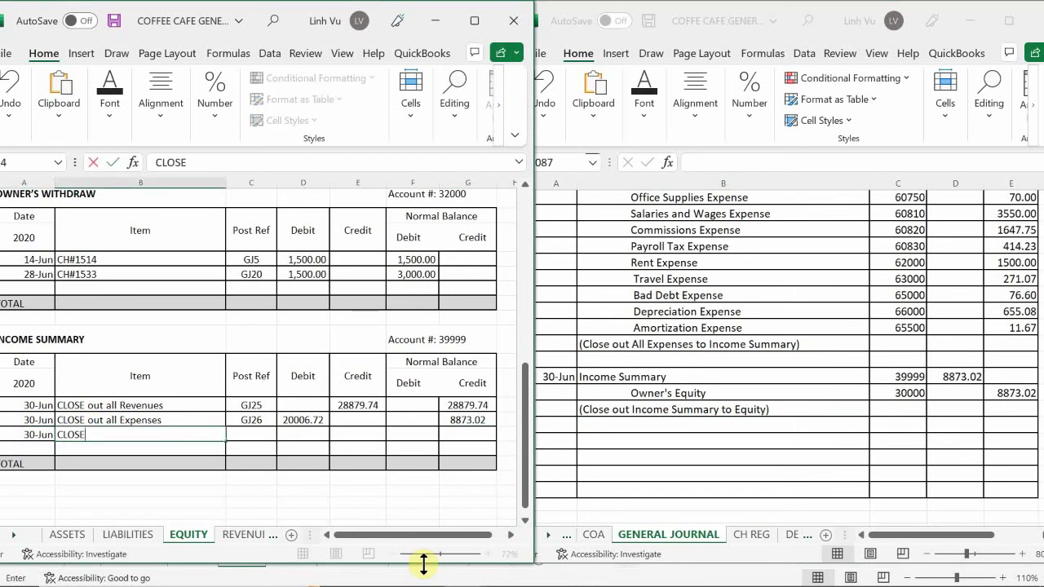
key("Tab")
type("GJ")
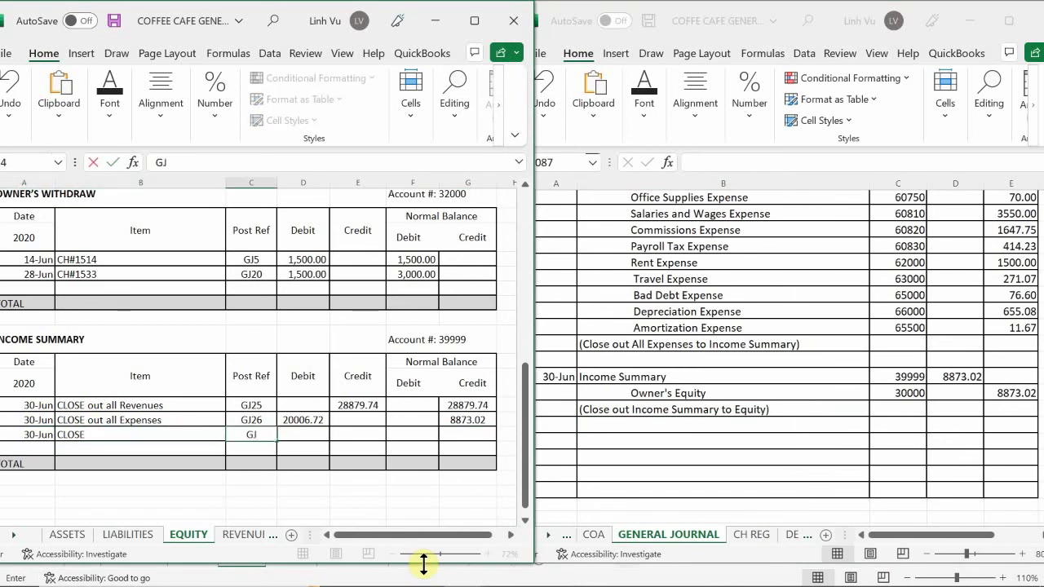
type("26")
key("Tab")
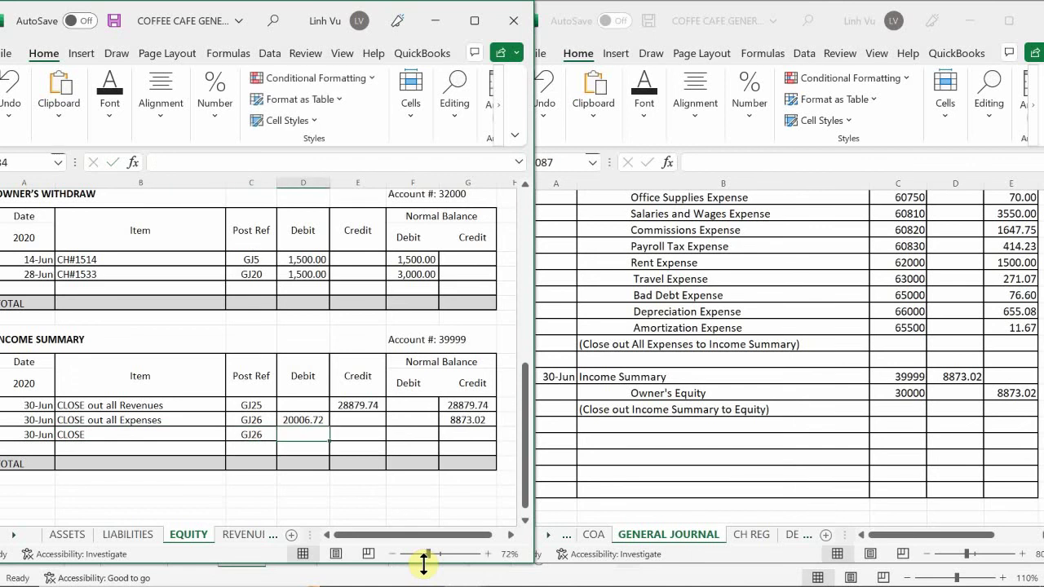
- Enter a debit of 8873.02 on the new Income Summary ledger line and extend the credit balance formula down to it
key("Tab")
key("shift+Tab")
type("8873.02")
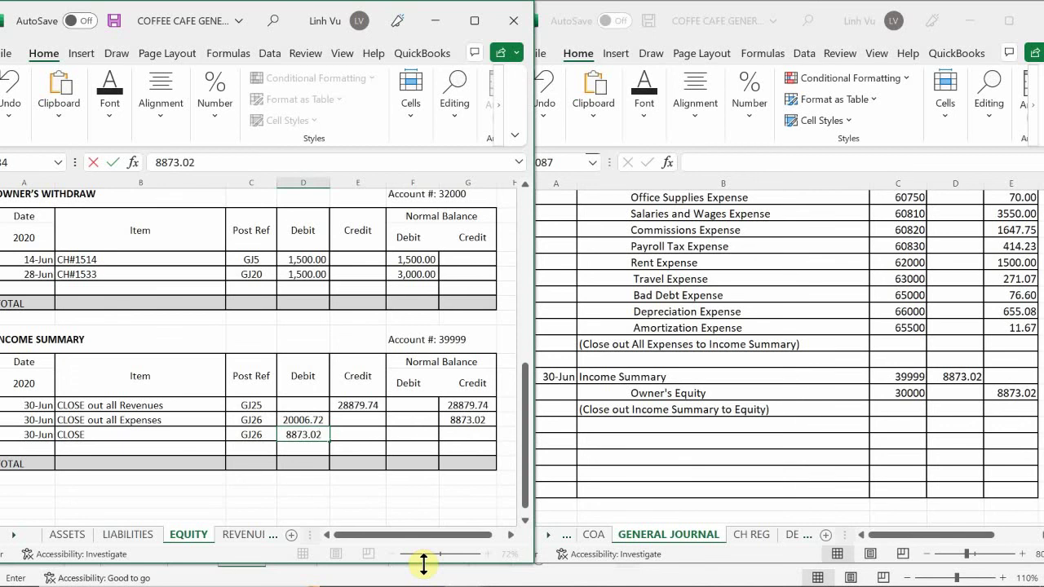
key("Return")
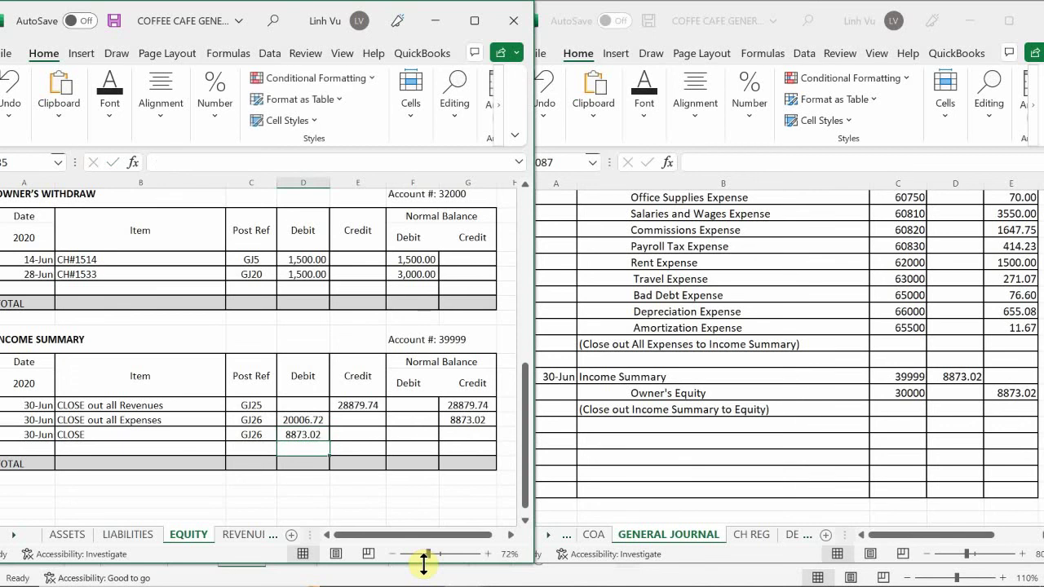
left_click(456, 420)
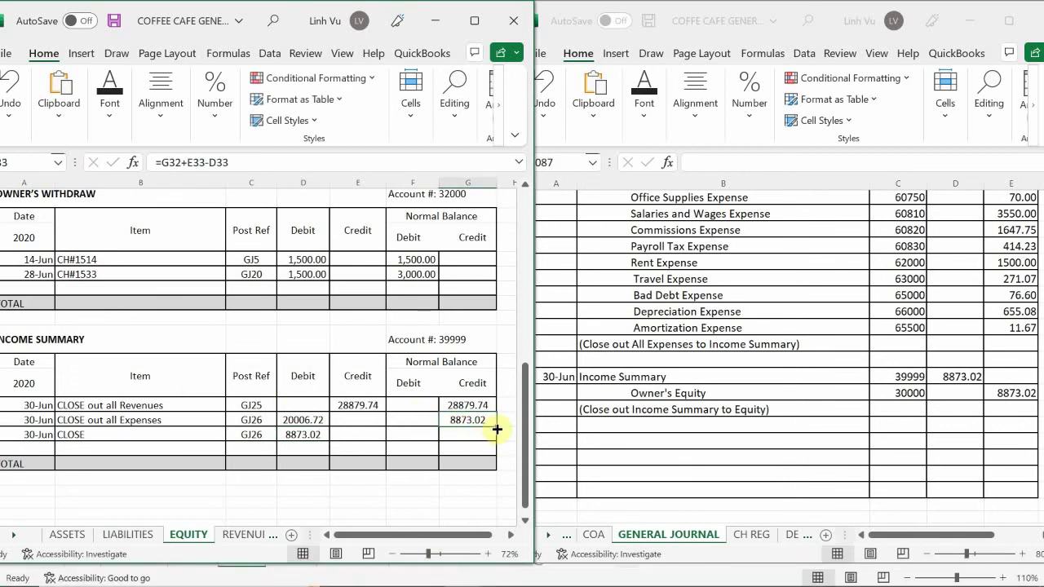
left_click_drag(496, 430, 496, 442)
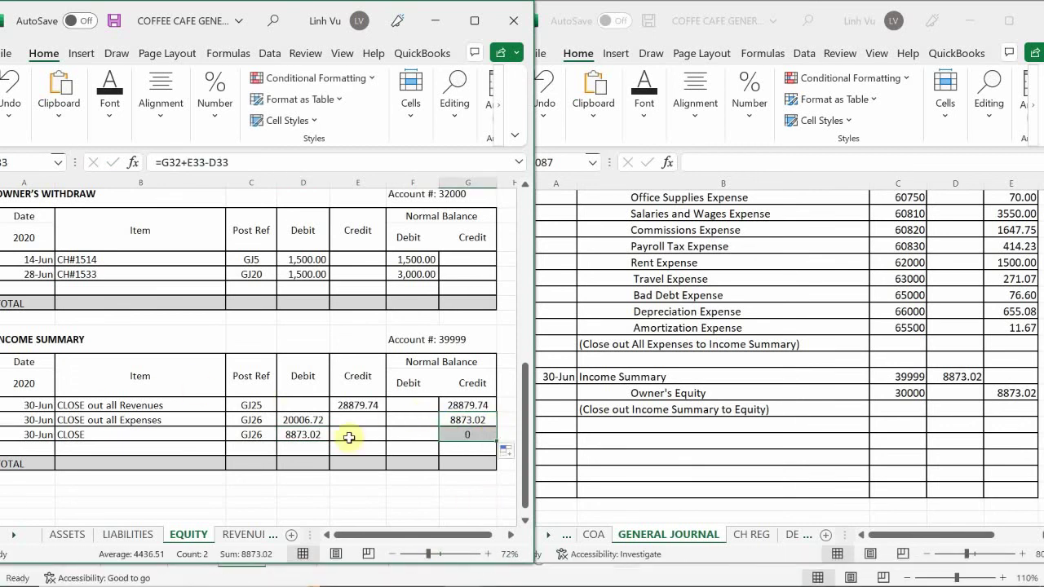
- Enter the date 6/30 on the first empty line of the Owner's Equity ledger
scroll(216, 356, "up", 10)
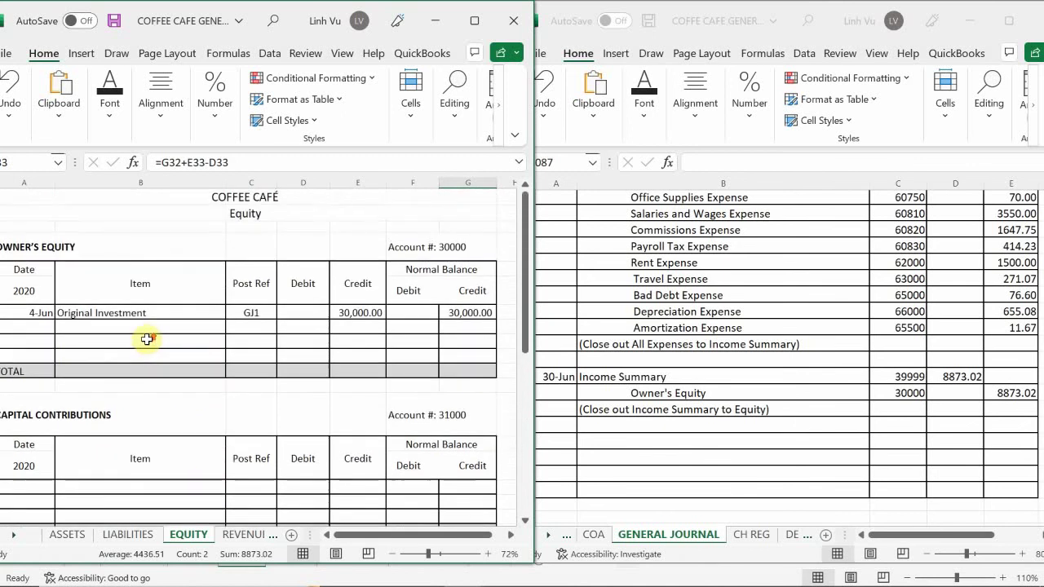
left_click(39, 331)
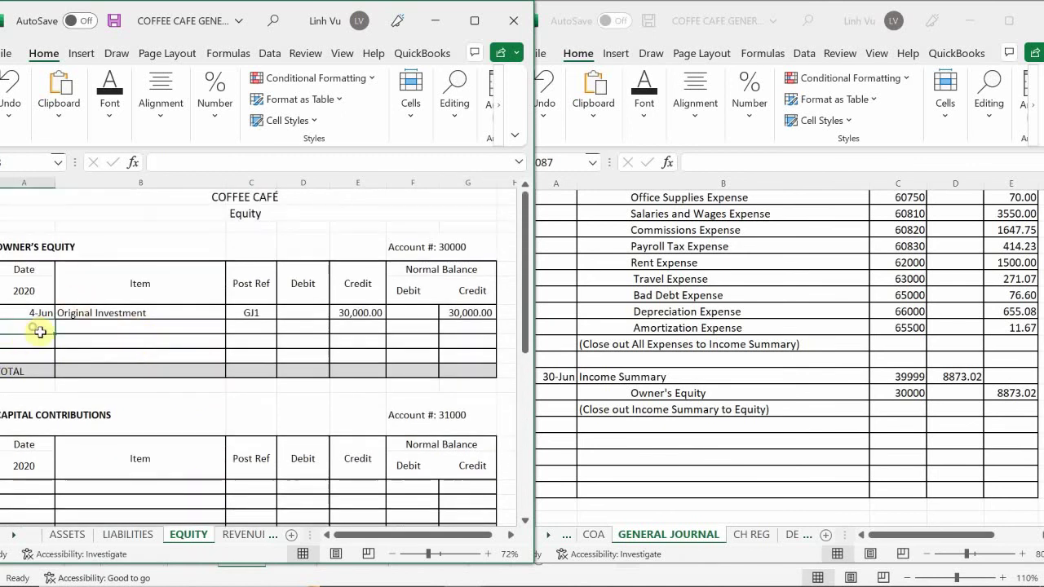
type("6")
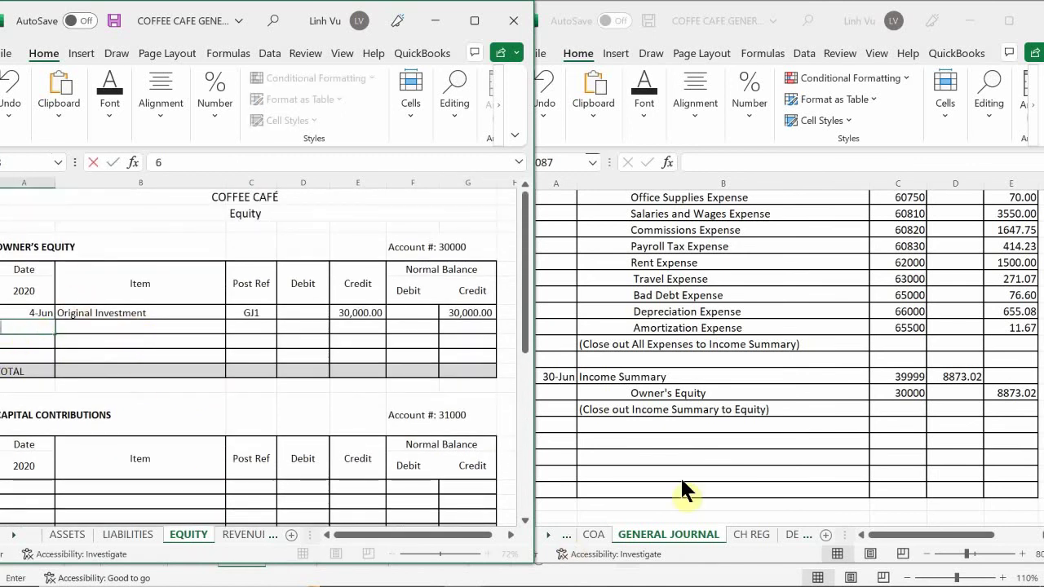
key("ctrl+Return")
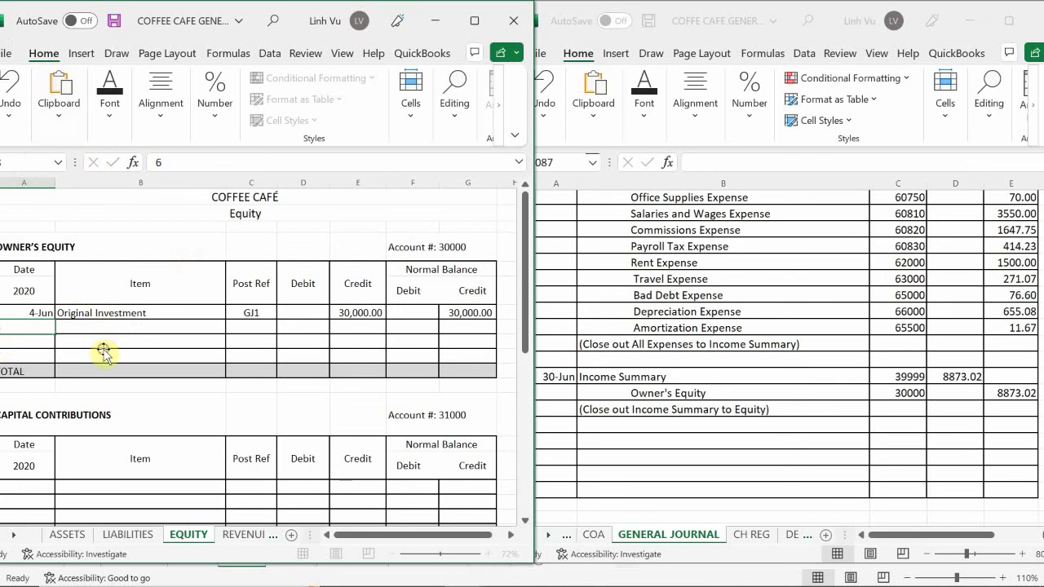
type("6/")
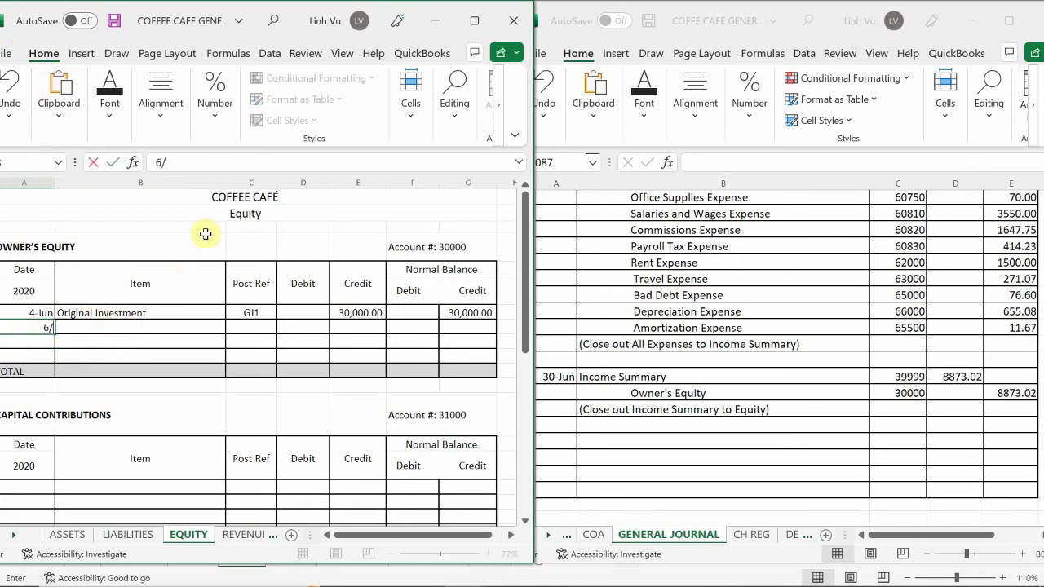
type("30")
key("Tab")
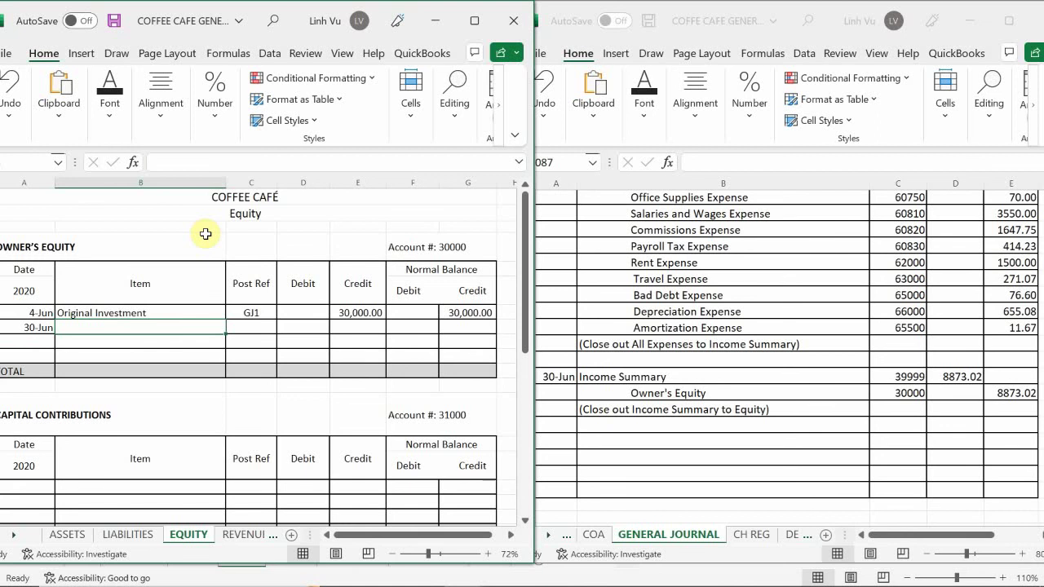
- Fill in the item "Income Summary" and post reference GJ26 on the 6/30 line of the Owner's Equity ledger
type("Income")
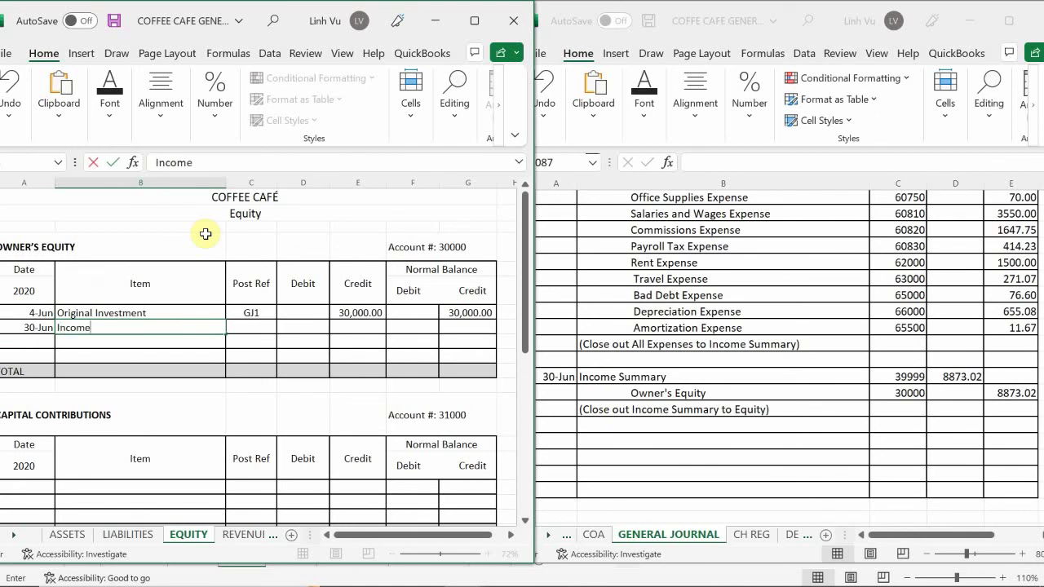
type(" Su")
key("BackSpace")
key("BackSpace")
key("BackSpace")
key("BackSpace")
key("BackSpace")
key("BackSpace")
type("ome Summary")
key("Tab")
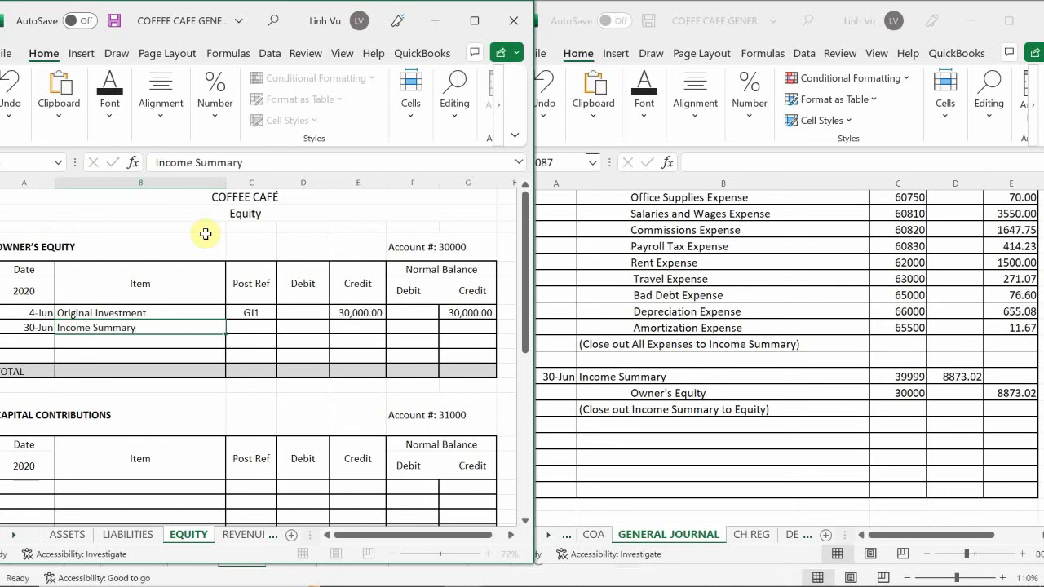
type("GJ")
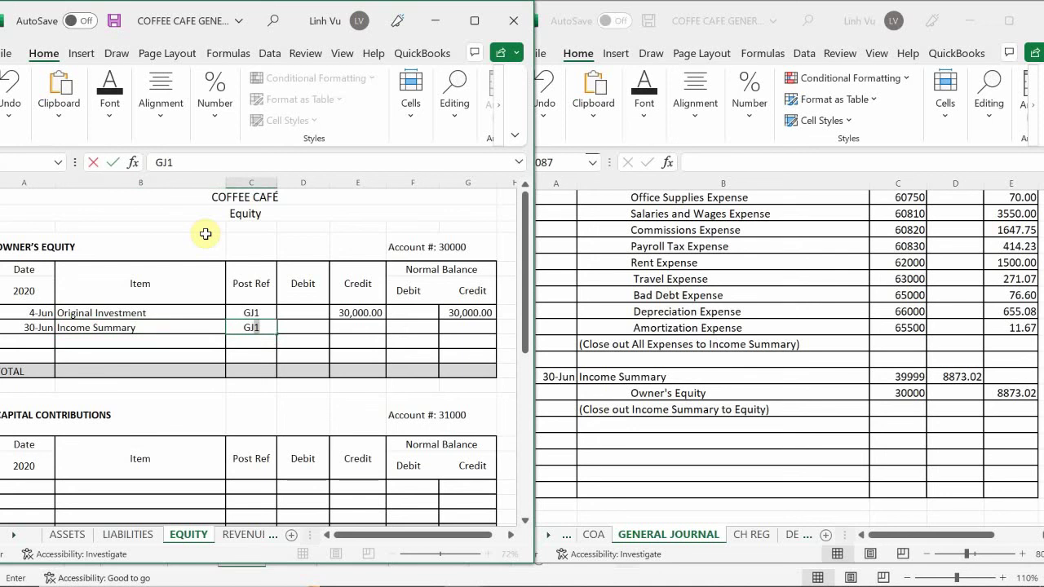
type("26")
key("Tab")
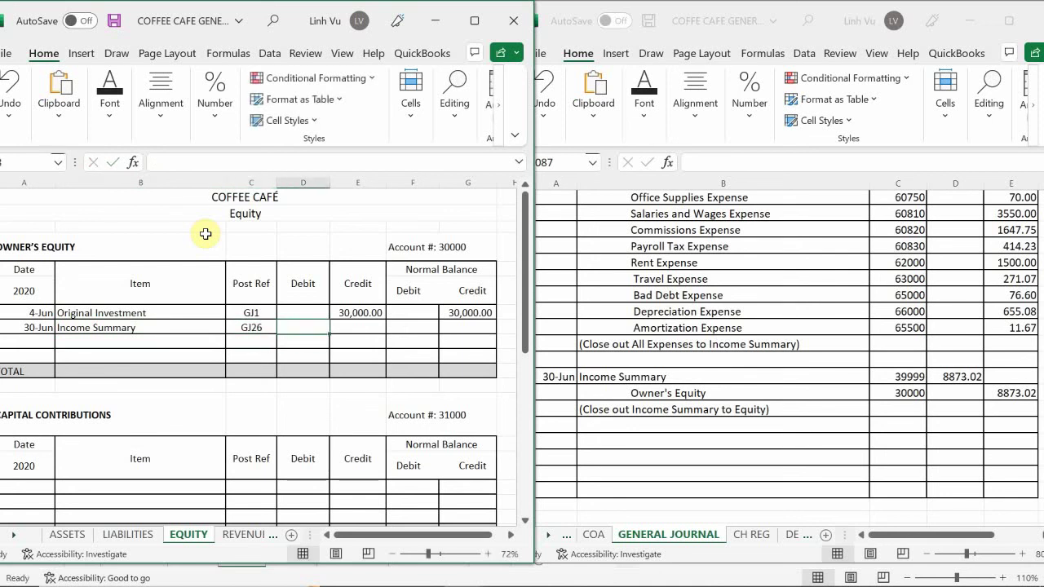
- Enter a credit of 8873.01 on the Income Summary line of the Owner's Equity ledger
key("Tab")
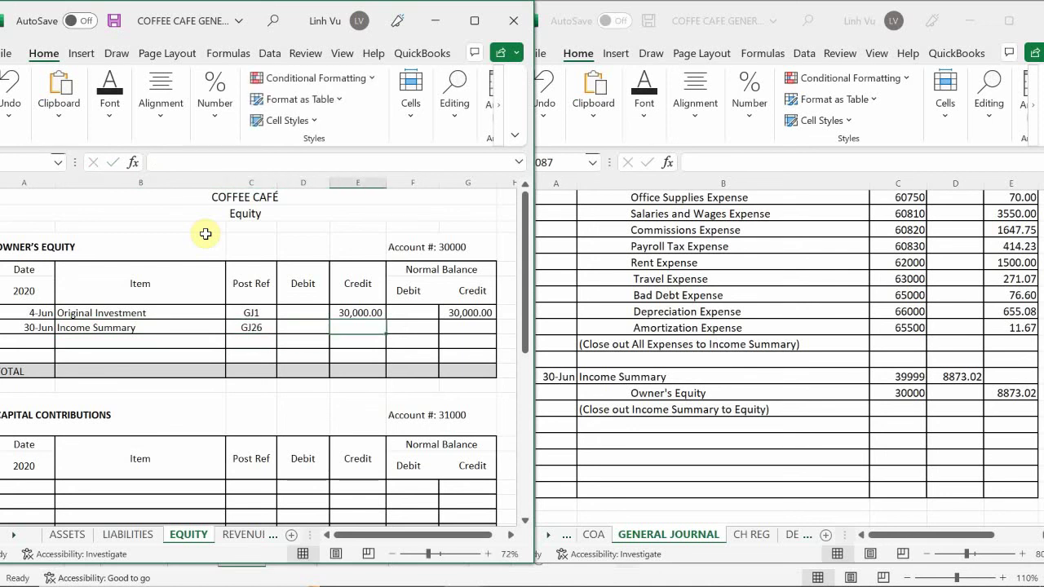
type("887")
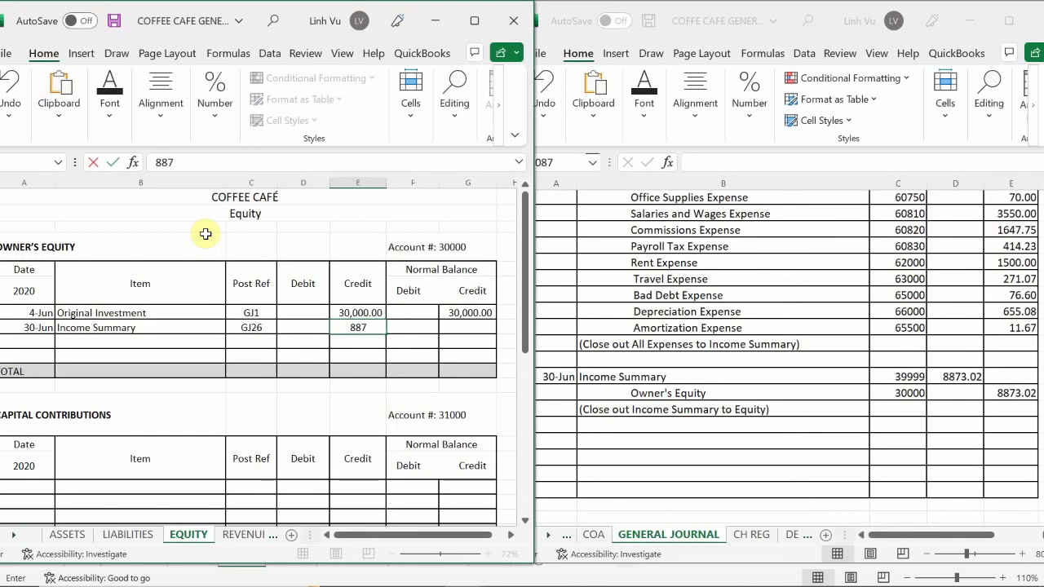
type("3.01")
key("Tab")
key("Tab")
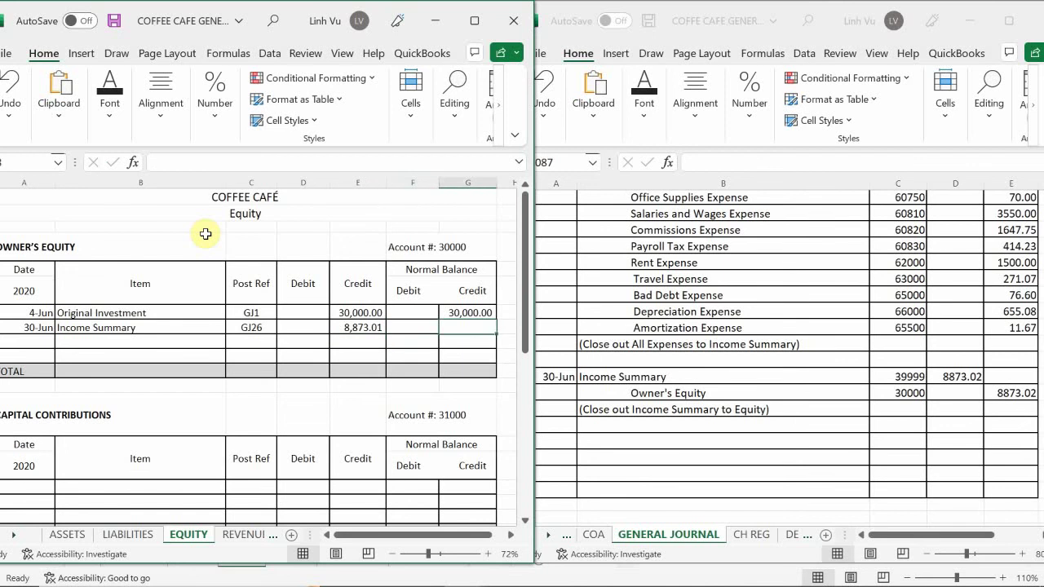
- Calculate the credit balance of the Income Summary line in the Owner's Equity ledger with the formula =G7+E8-D8
type("=")
key("Up")
type("+")
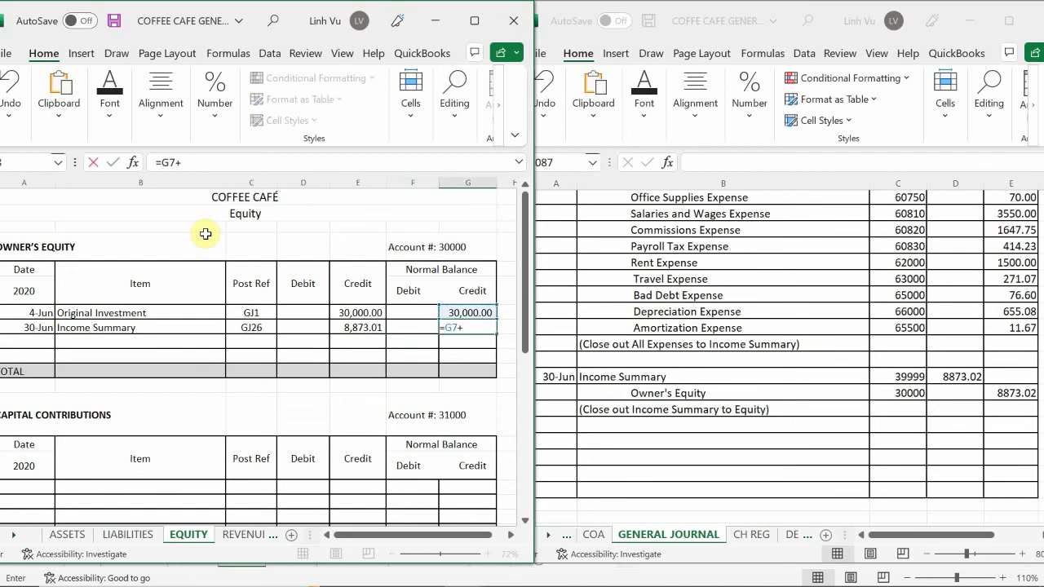
key("Left")
key("Left")
key("shift+Left")
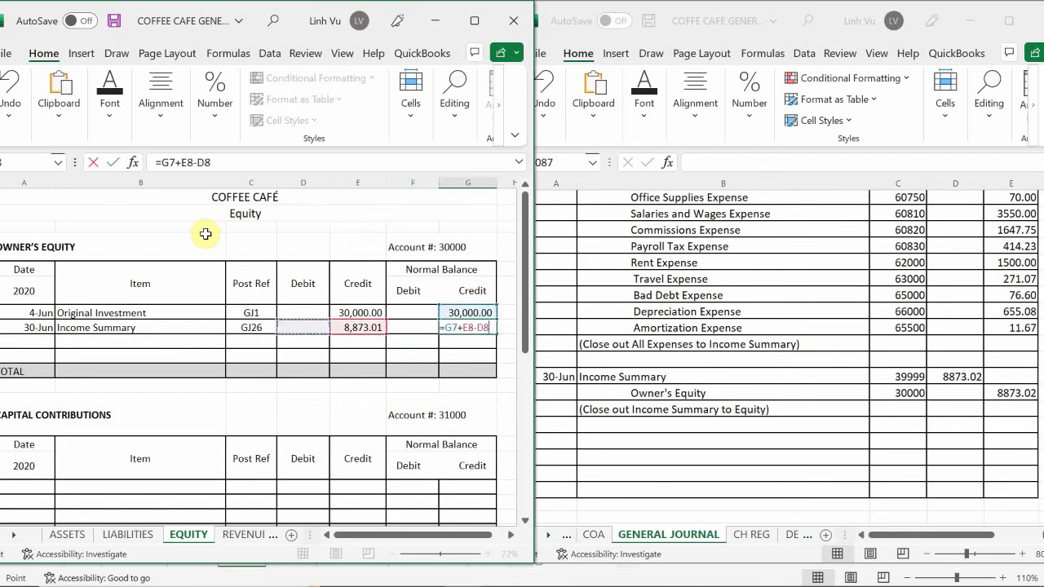
key("Return")
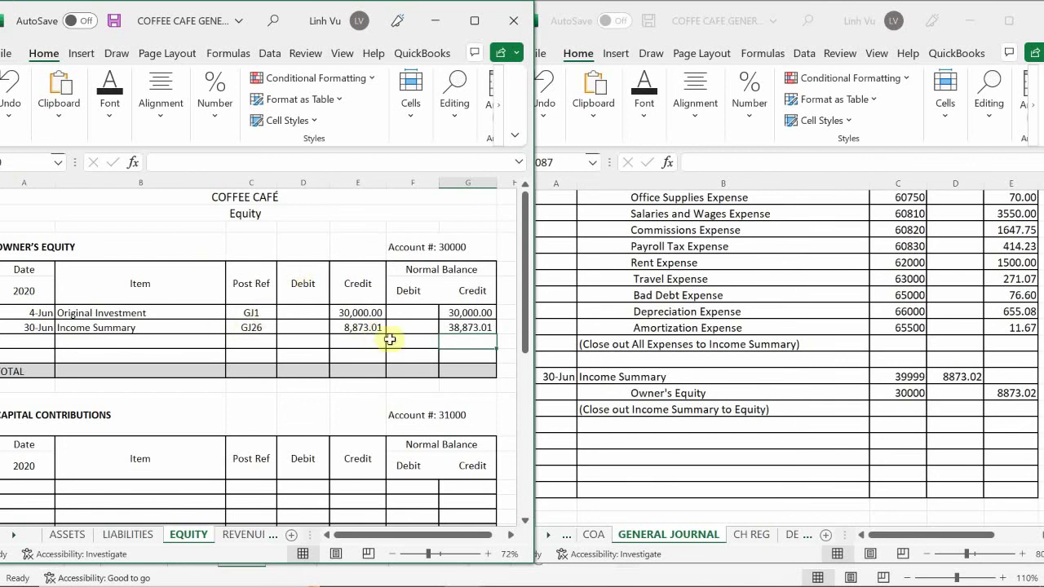
- Set the credit on the Income Summary line of the Owner's Equity ledger to 8,873.02
left_click(362, 327)
type("8")
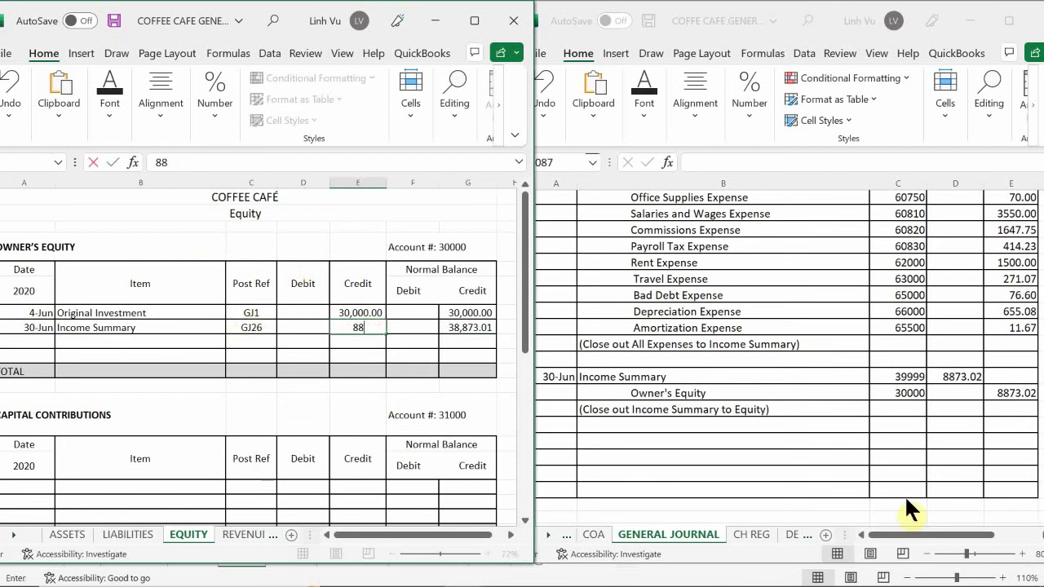
type(",873.02")
key("Return")
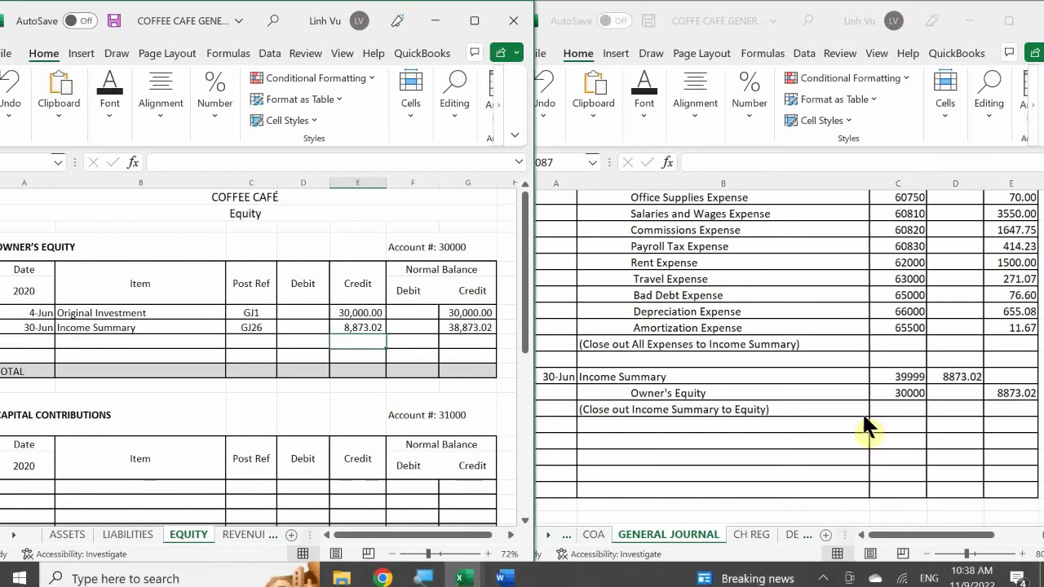
- Check the net income, owner's withdraw and ending balance on the EQUITY sheet of the financial forms workbook
mouse_move(532, 561)
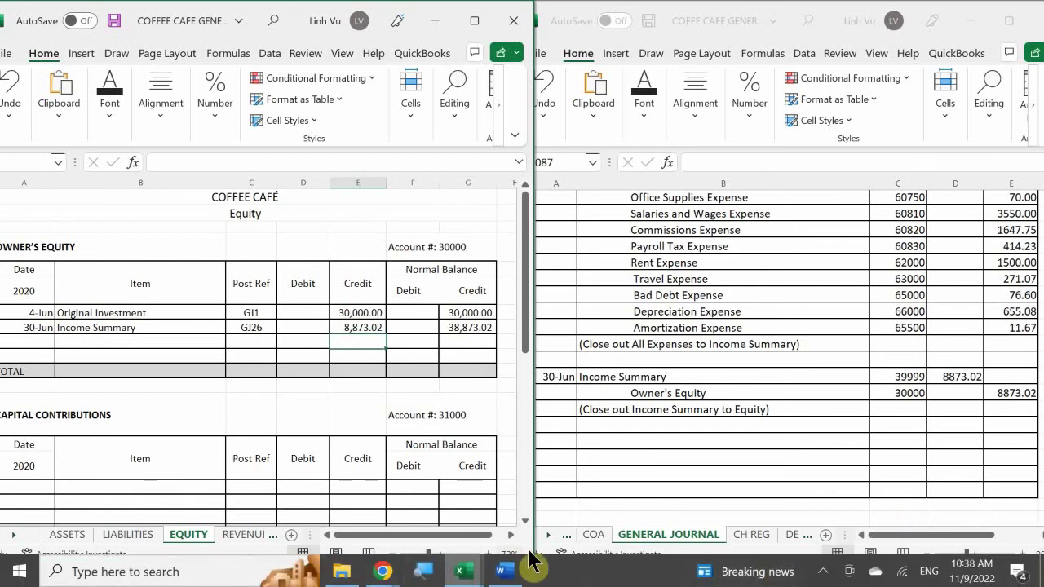
left_click(461, 572)
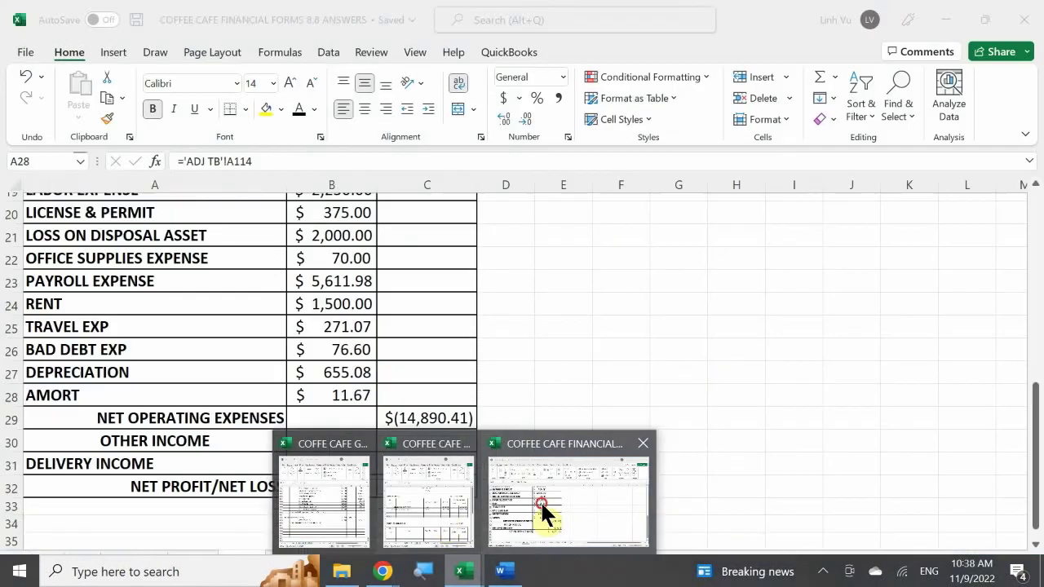
left_click(542, 498)
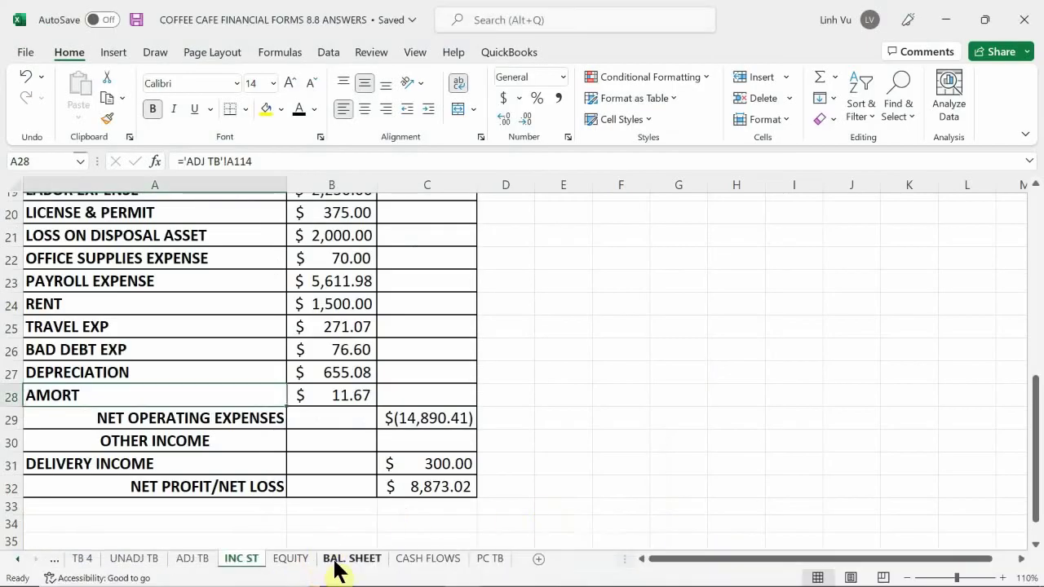
left_click(337, 562)
left_click(309, 563)
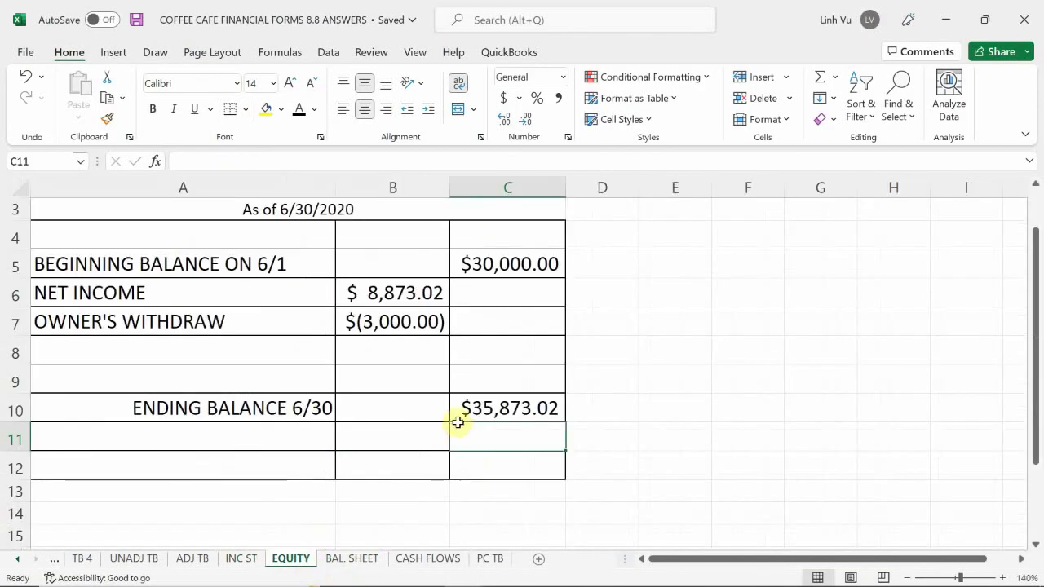
scroll(457, 425, "up", 4)
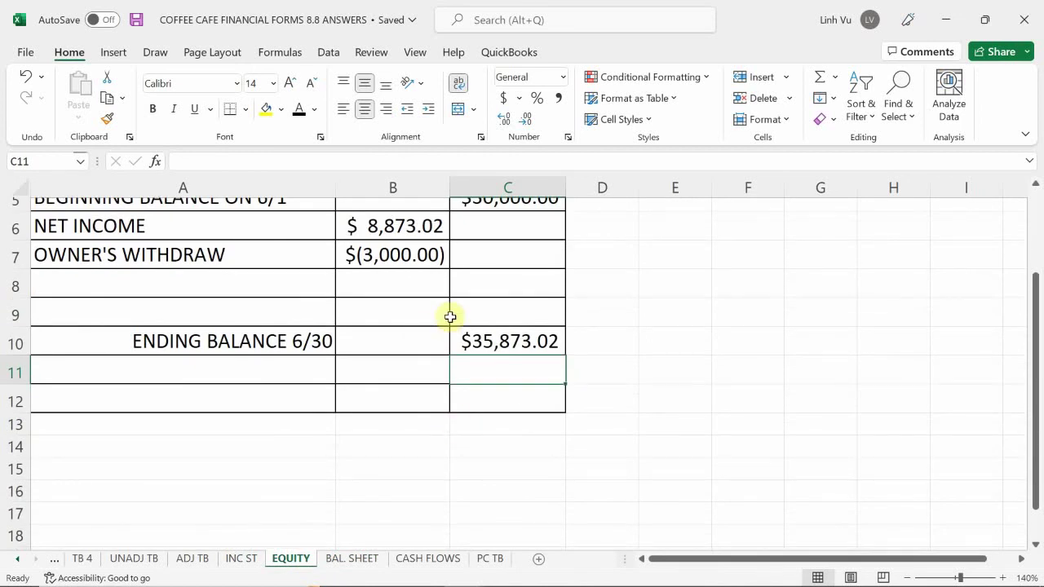
- Switch back to the workbook containing the general journal
mouse_move(518, 577)
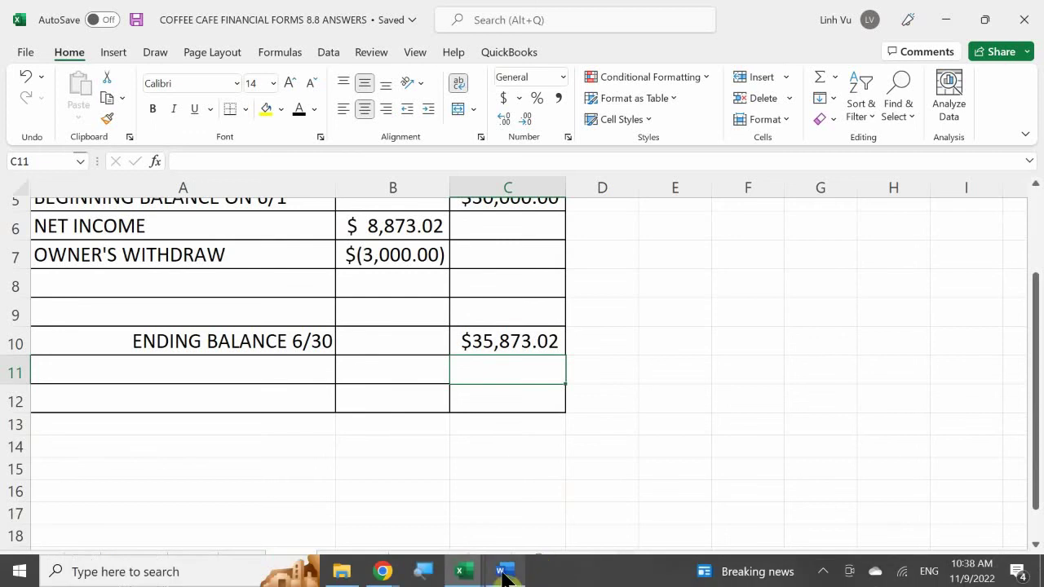
mouse_move(462, 571)
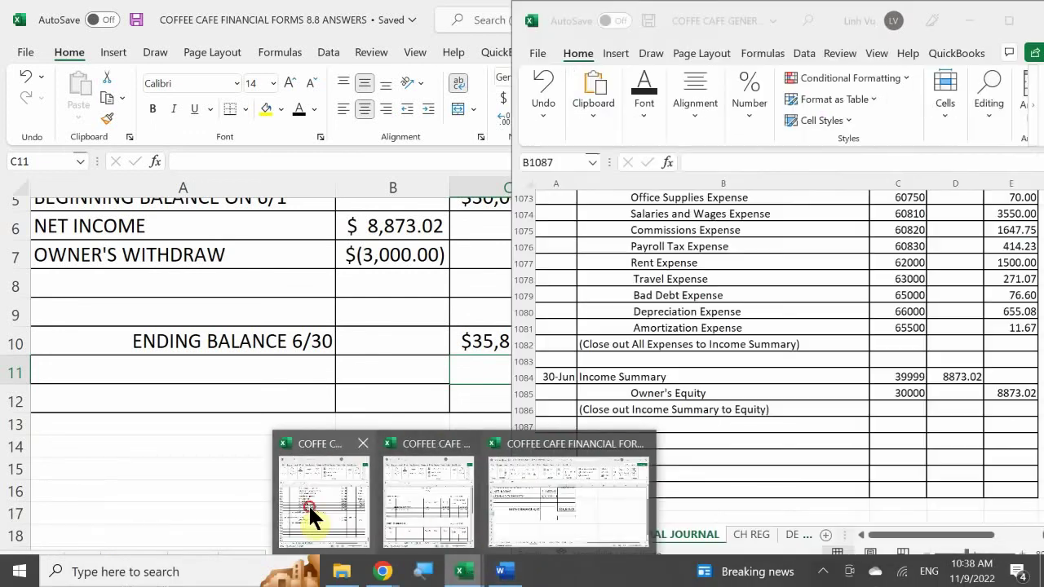
left_click(309, 503)
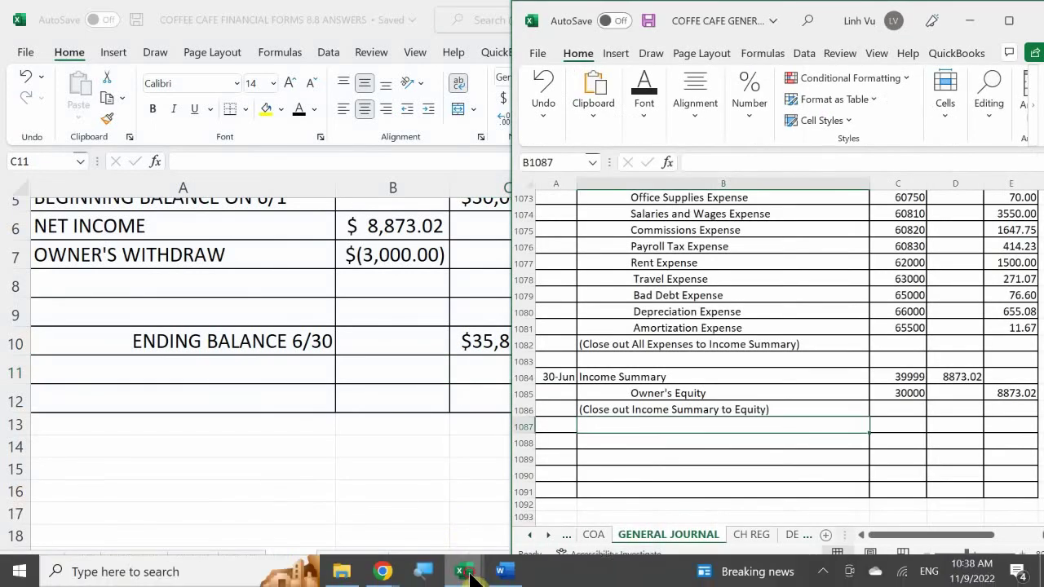
- Switch to the ledger workbook's EQUITY sheet and look at the Owner's Withdraw account
mouse_move(462, 571)
left_click(448, 503)
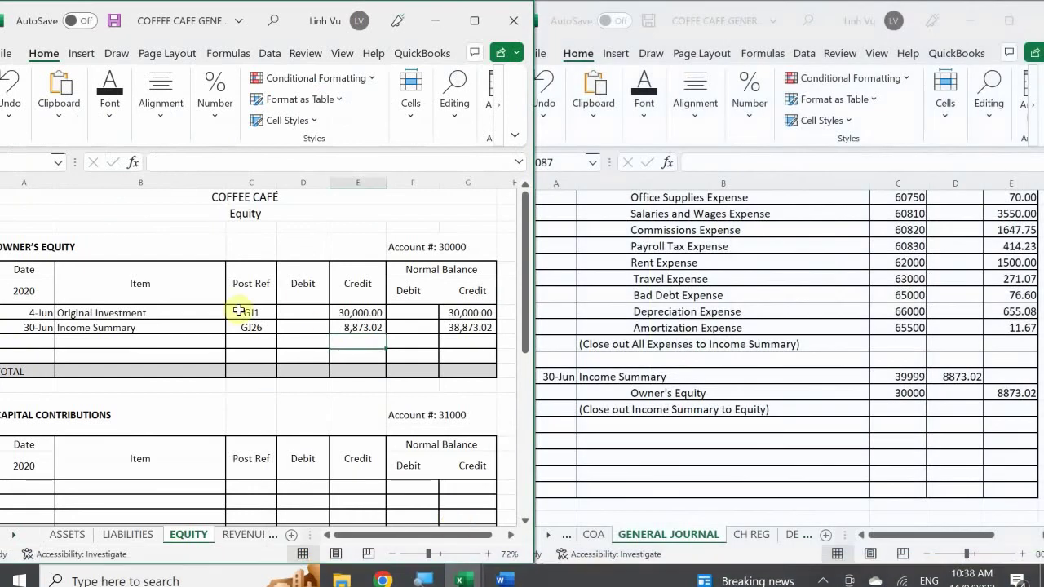
scroll(204, 372, "down", 5)
scroll(213, 377, "down", 1)
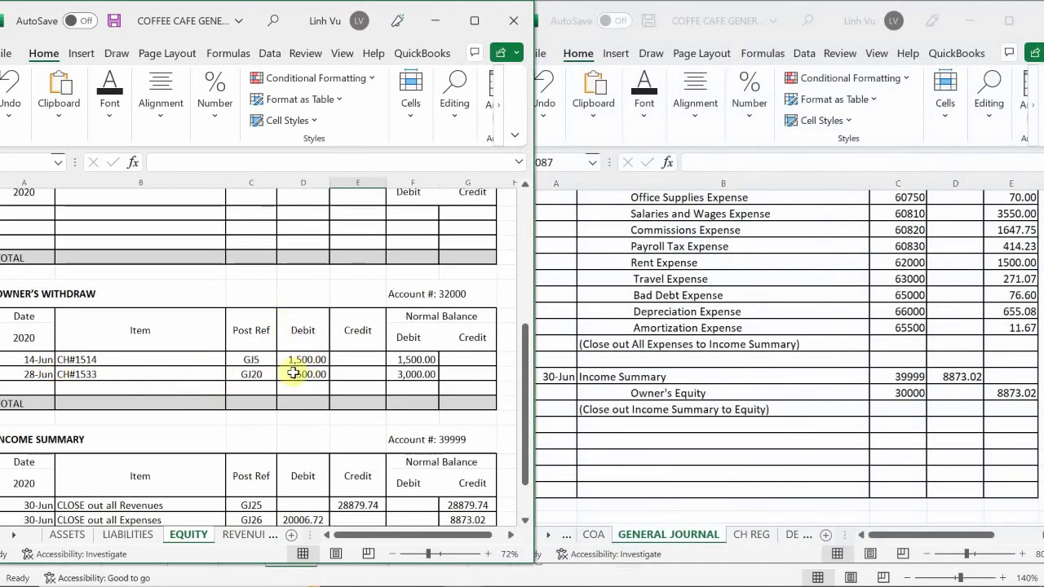
- Date a new closing entry 6/30 in row 1088 of the general journal and enter Owner's Withdraw as the account in row 1089
left_click(601, 424)
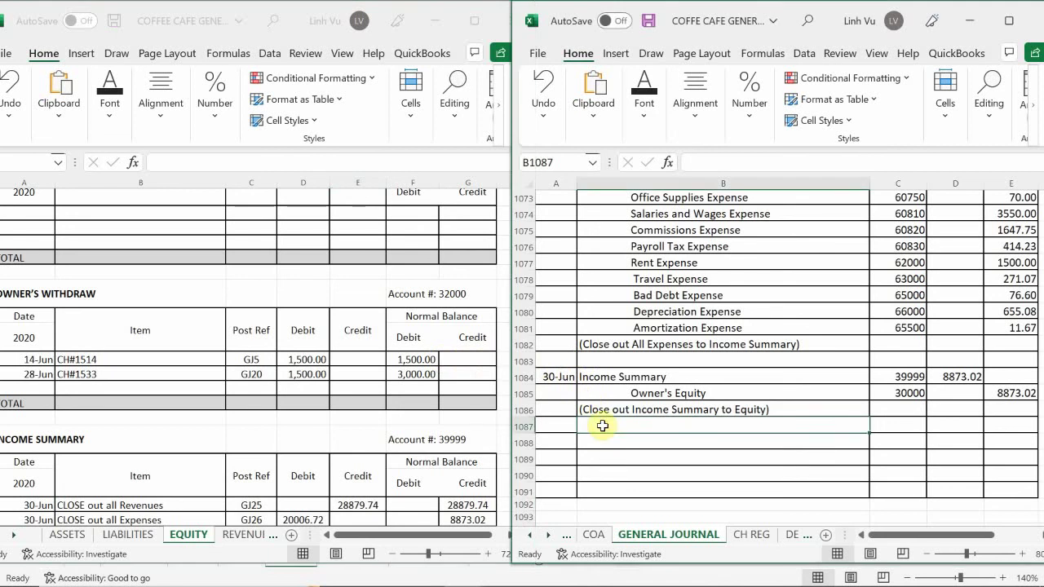
scroll(600, 424, "down", 1)
left_click(560, 405)
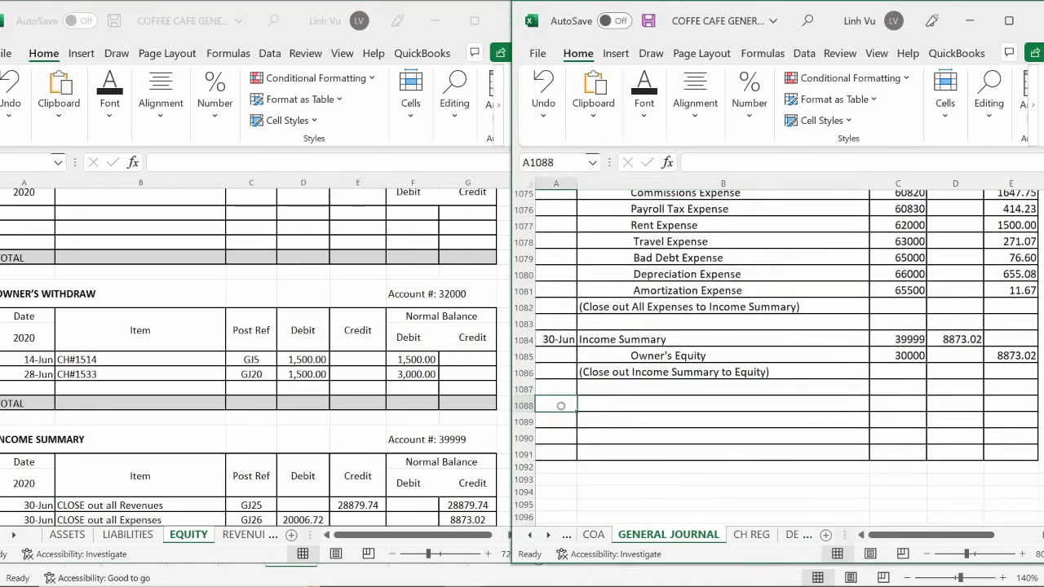
type("6/30")
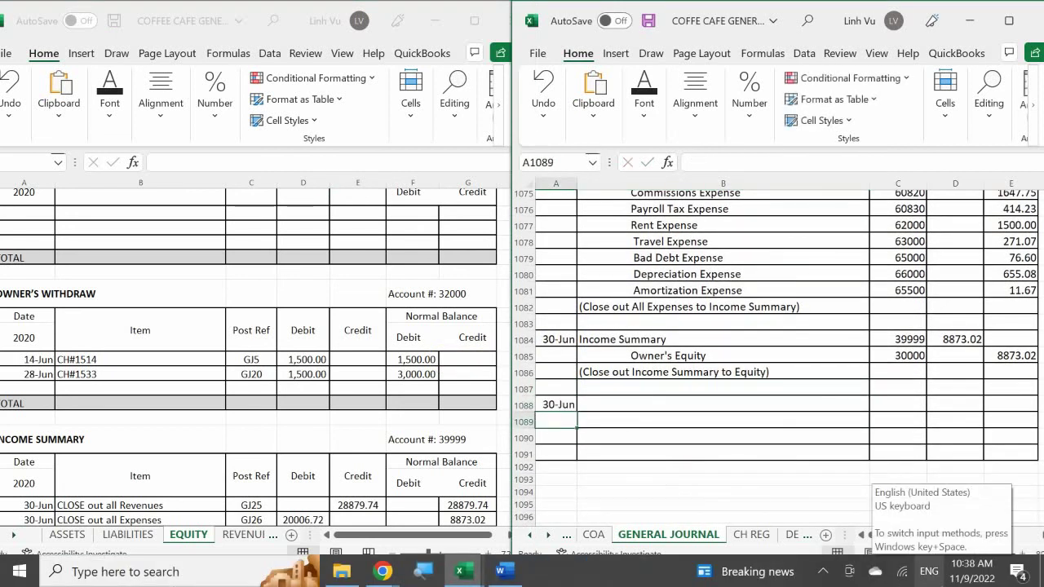
key("Tab")
key("Down")
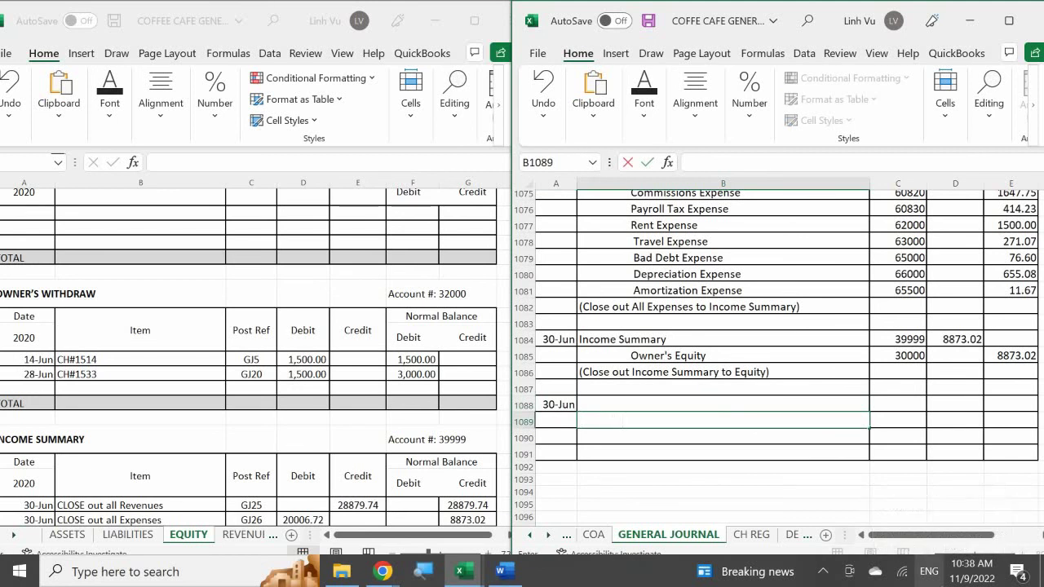
type("Owner's Withdra")
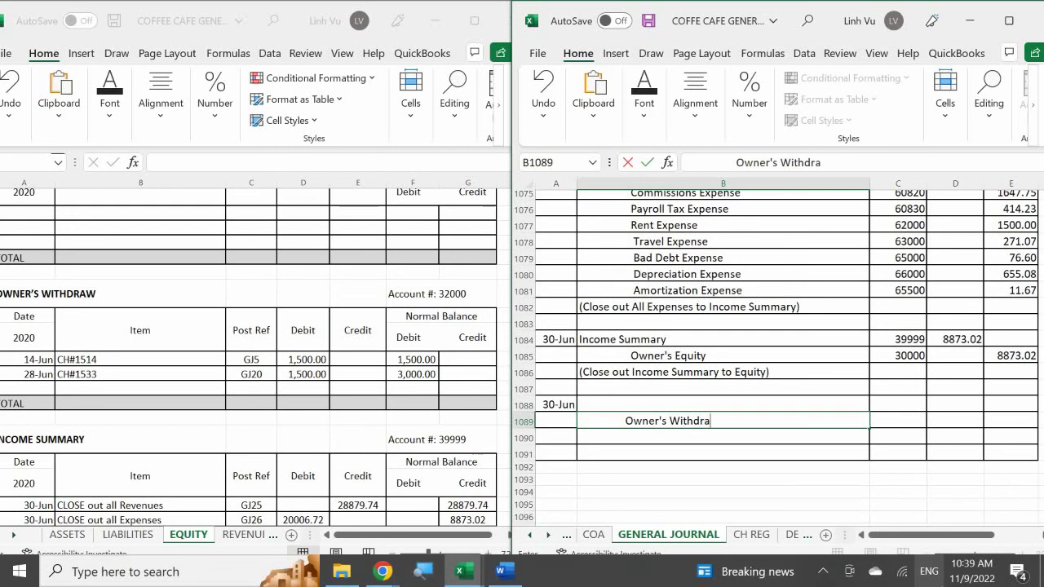
type("w")
key("Tab")
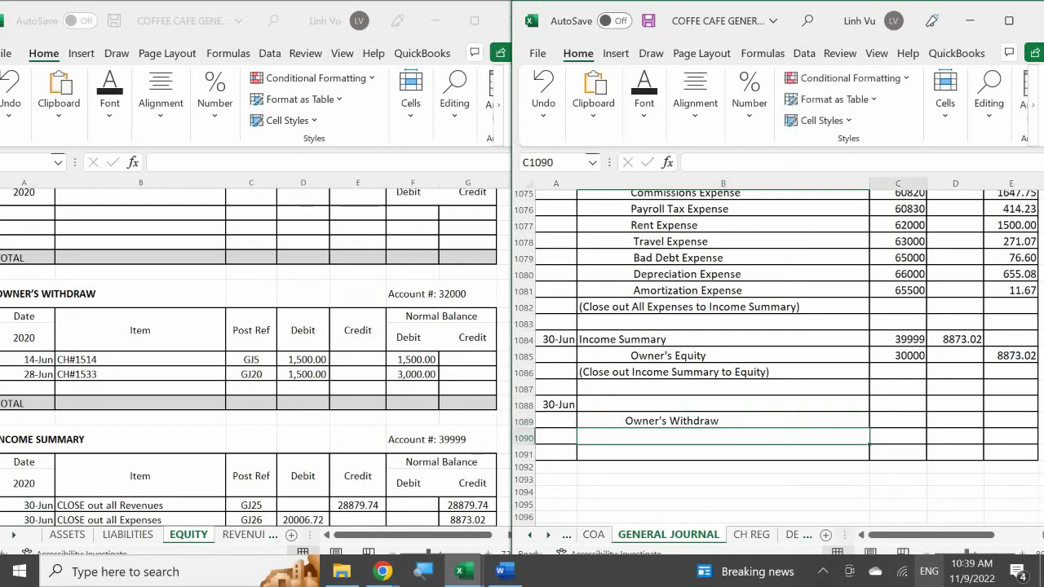
- Enter account number 32000 and a credit of 3000 on the Owner's Withdraw line of the general journal
type("6200")
key("BackSpace")
key("BackSpace")
key("BackSpace")
key("BackSpace")
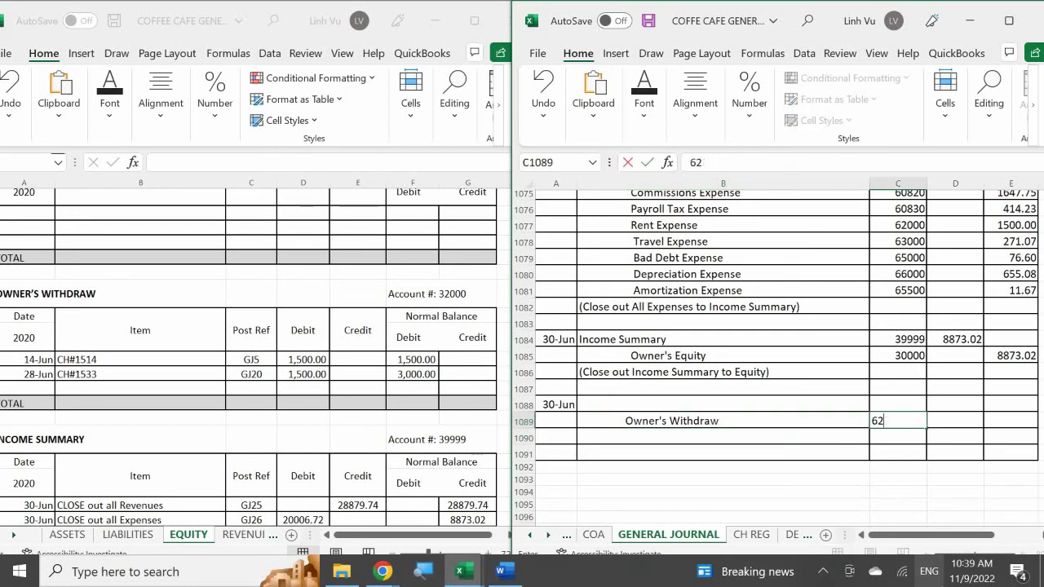
type("32000")
key("Return")
left_click(1010, 421)
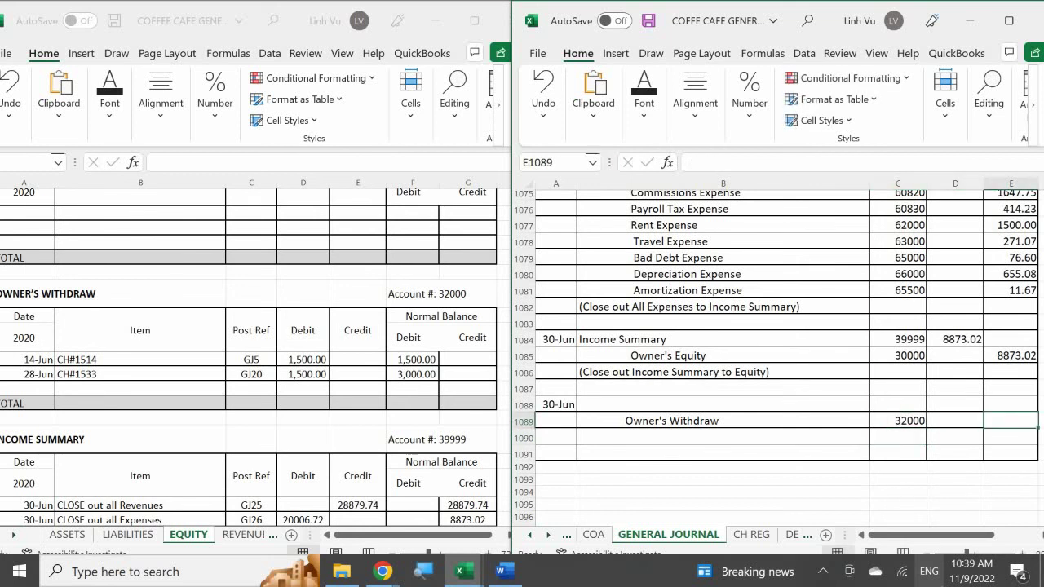
type("3000")
key("Return")
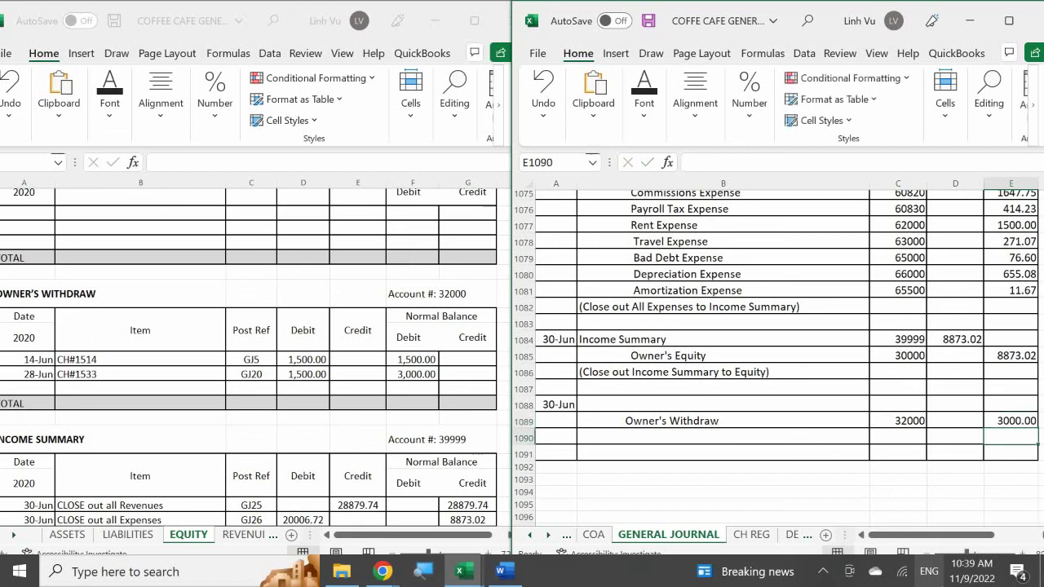
- Set the debit in row 1088 of the general journal equal to the Owner's Withdraw credit by referencing cell E1089
left_click(955, 421)
type("=")
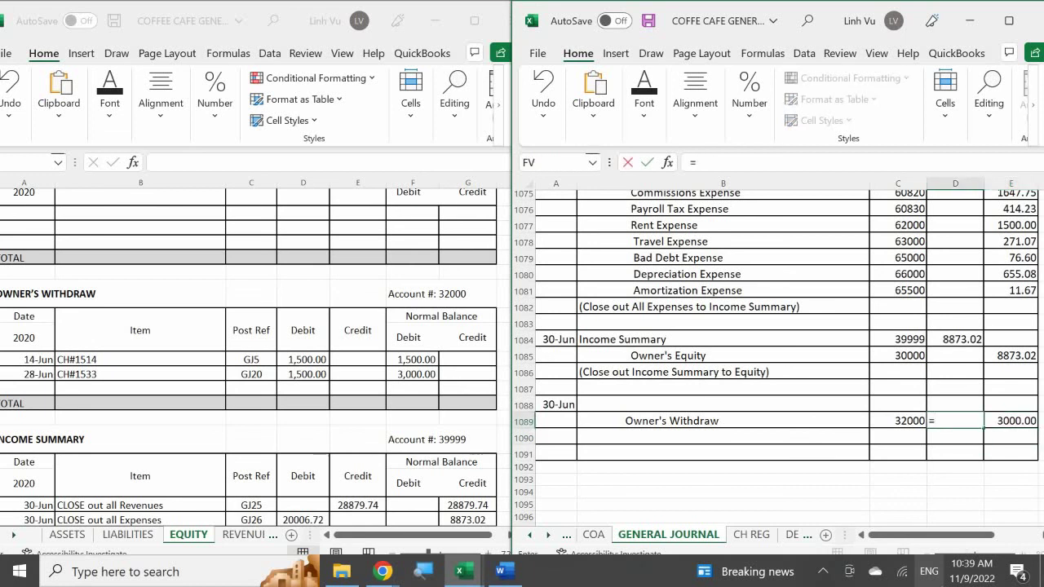
key("BackSpace")
key("Up")
type("=")
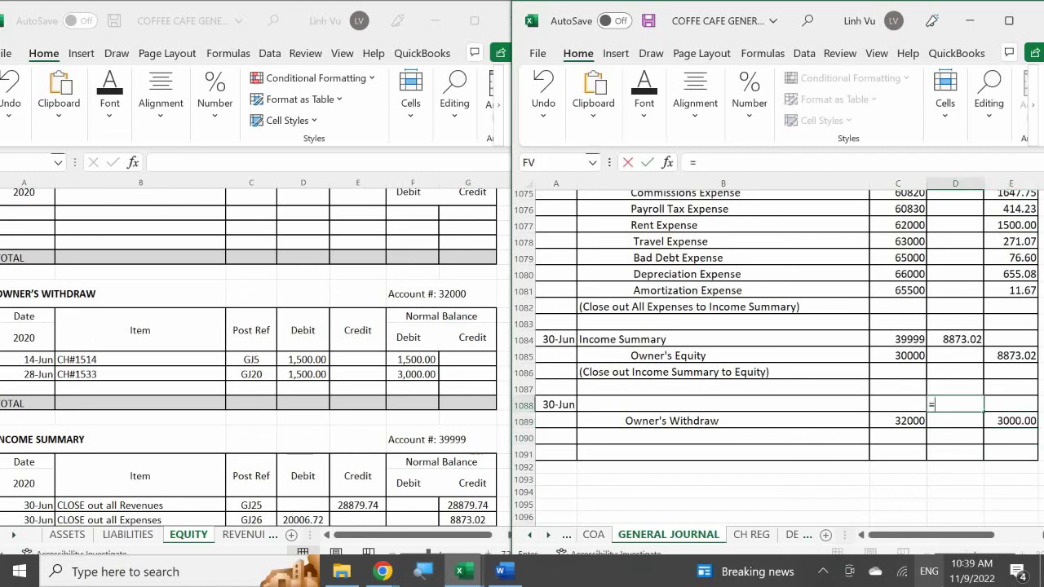
key("Down")
key("Right")
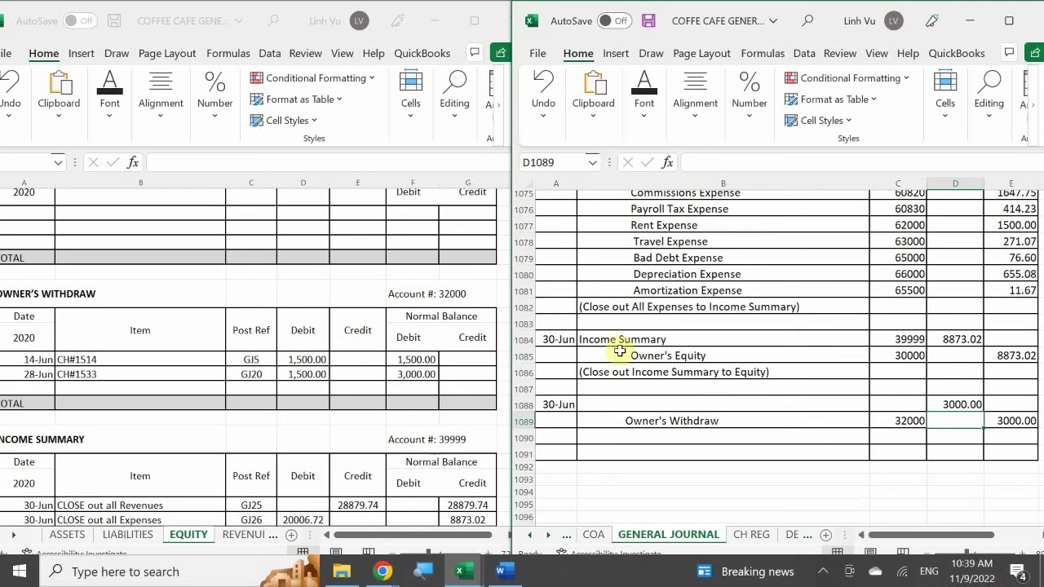
- Enter Owner's Equity with account number 30000 as the debited account in row 1088 of the general journal
left_click(590, 406)
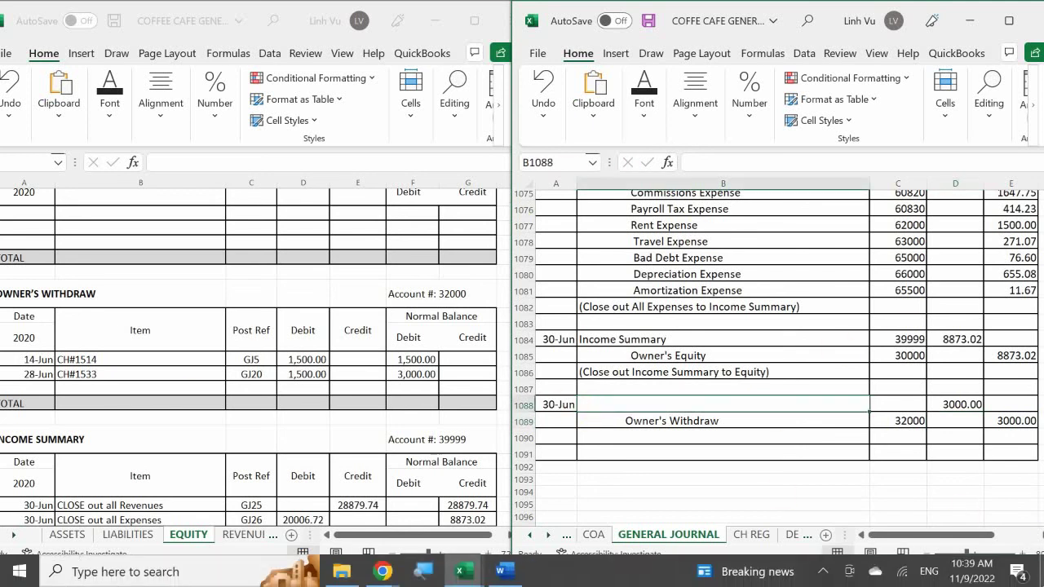
type("Owner's Equity")
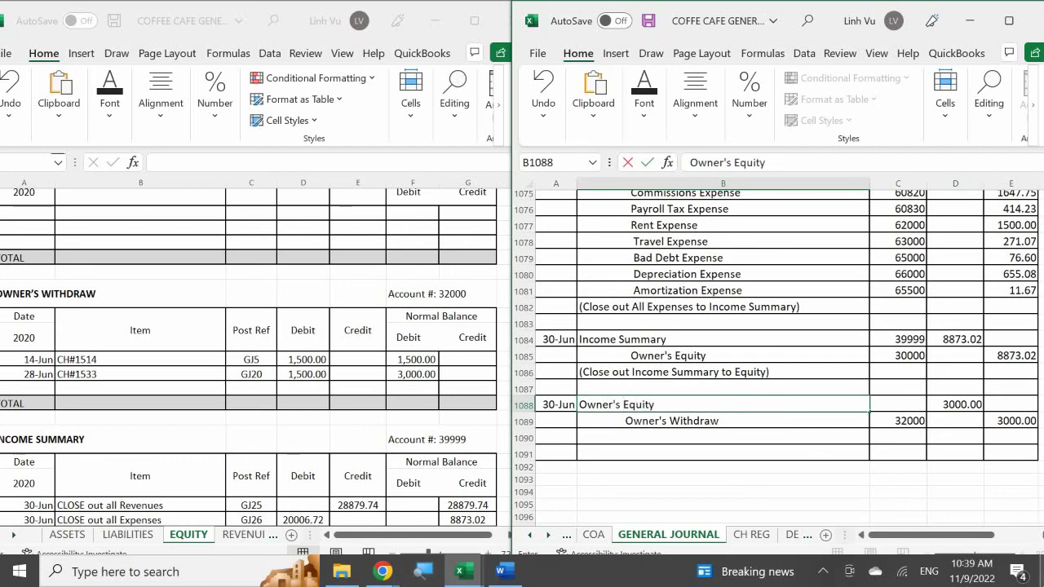
key("Return")
left_click(897, 404)
type("30000")
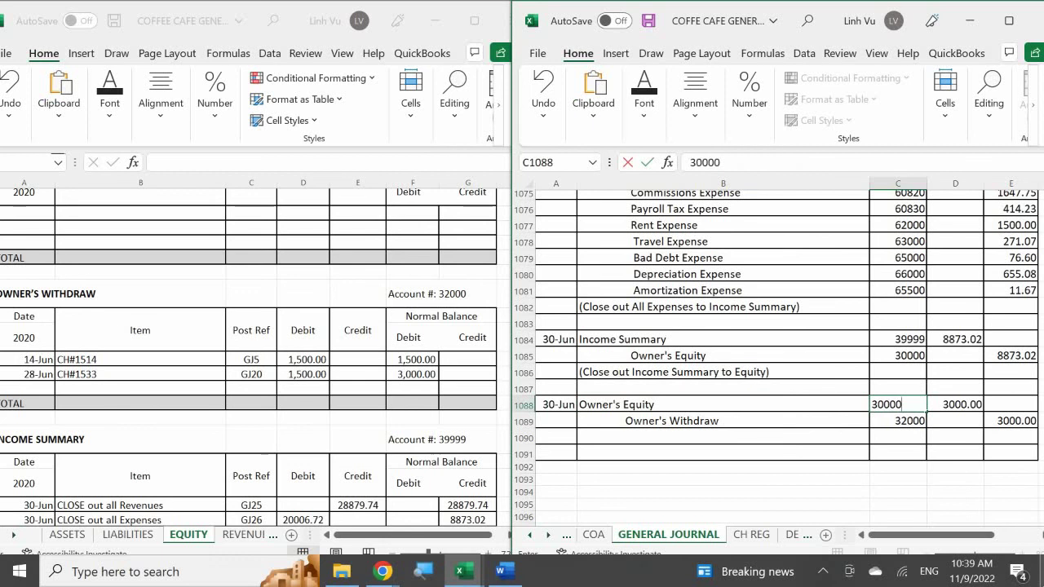
key("Return")
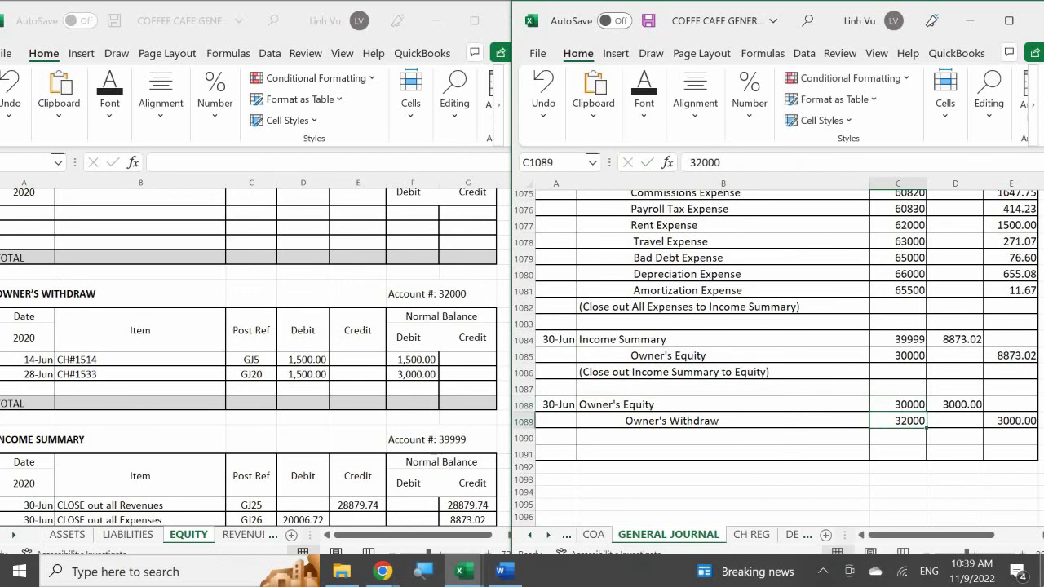
- Add a 30-Jun line to the Owner's Withdraw ledger with the item CLOSE and post reference GJ26
left_click(35, 387)
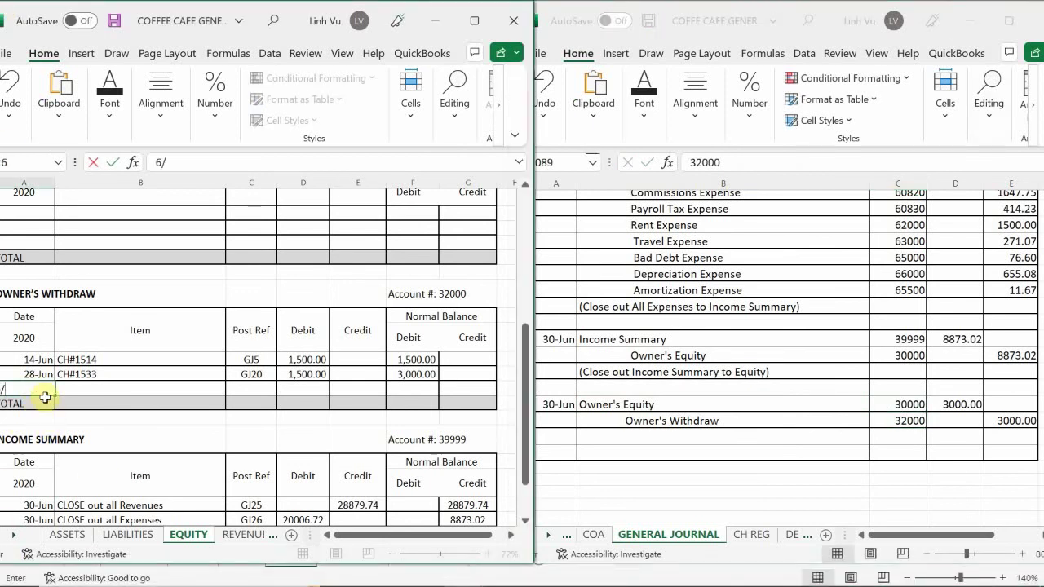
type("30-Jun")
key("Tab")
type("CLO")
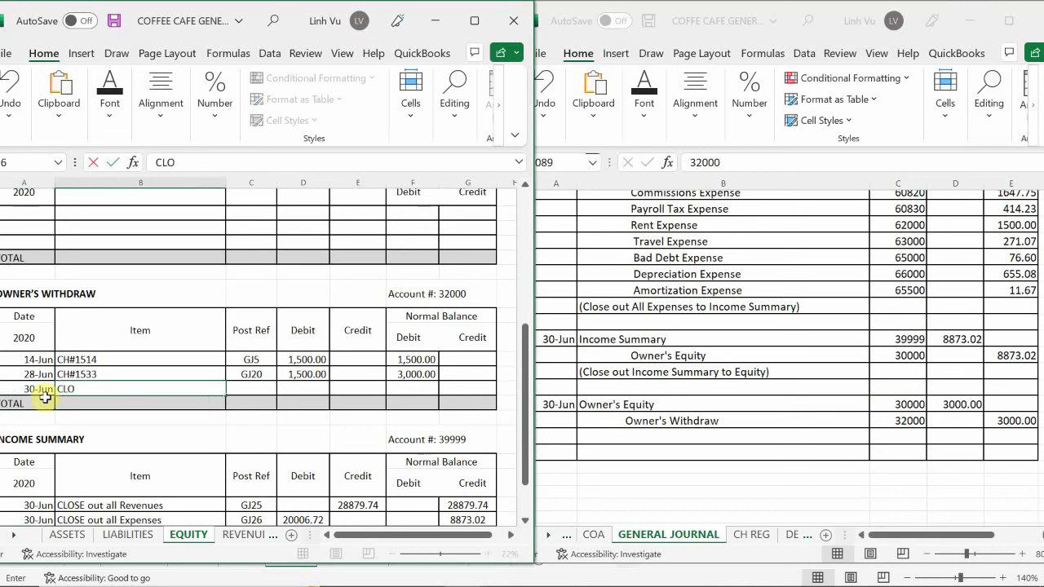
key("Tab")
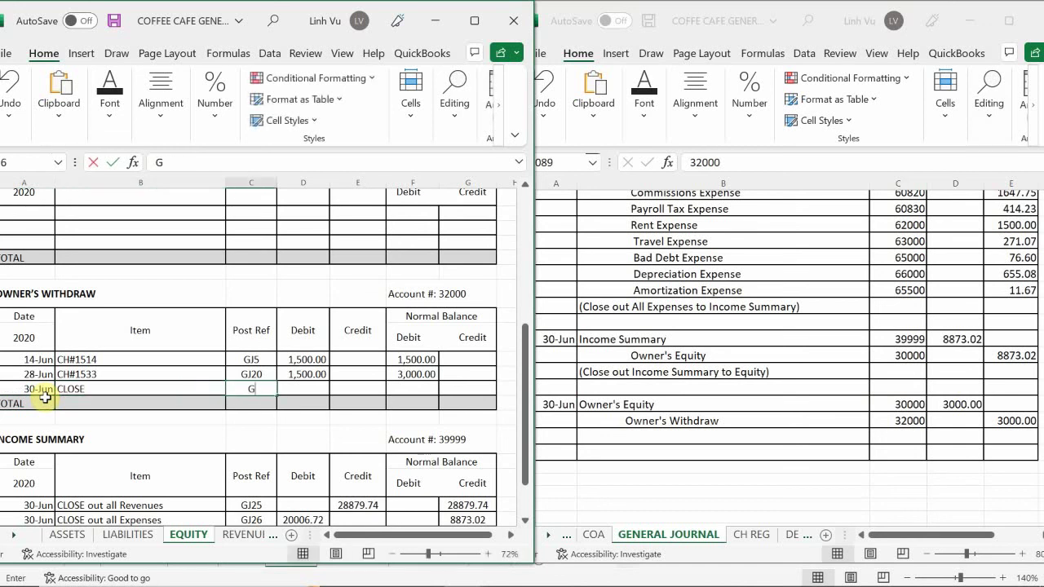
type("GK")
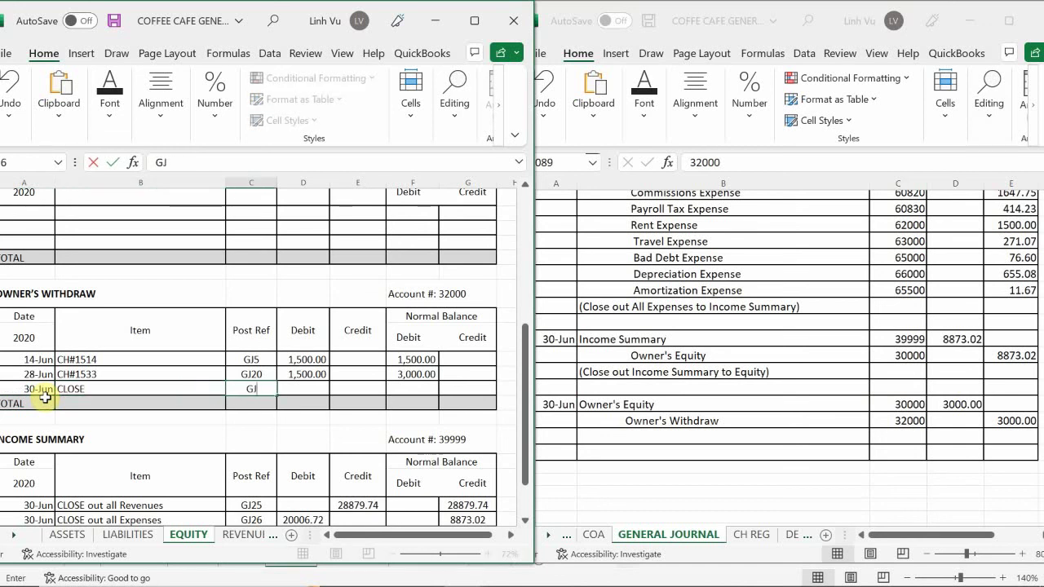
type("26")
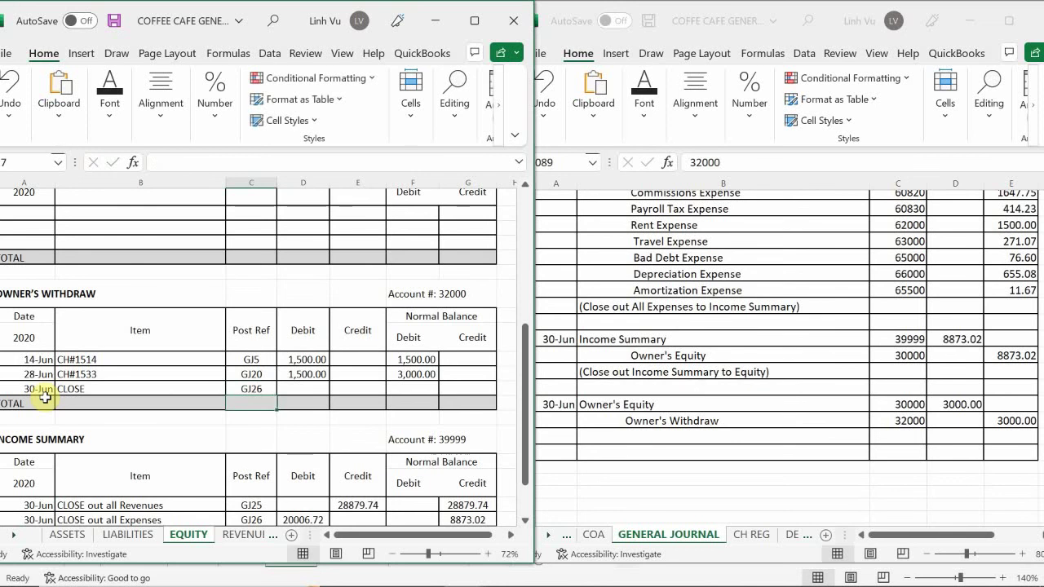
- Enter a credit of 3,000 on the CLOSE line of the Owner's Withdraw ledger and extend the debit balance formula to it
key("Tab")
key("Tab")
type("3,00")
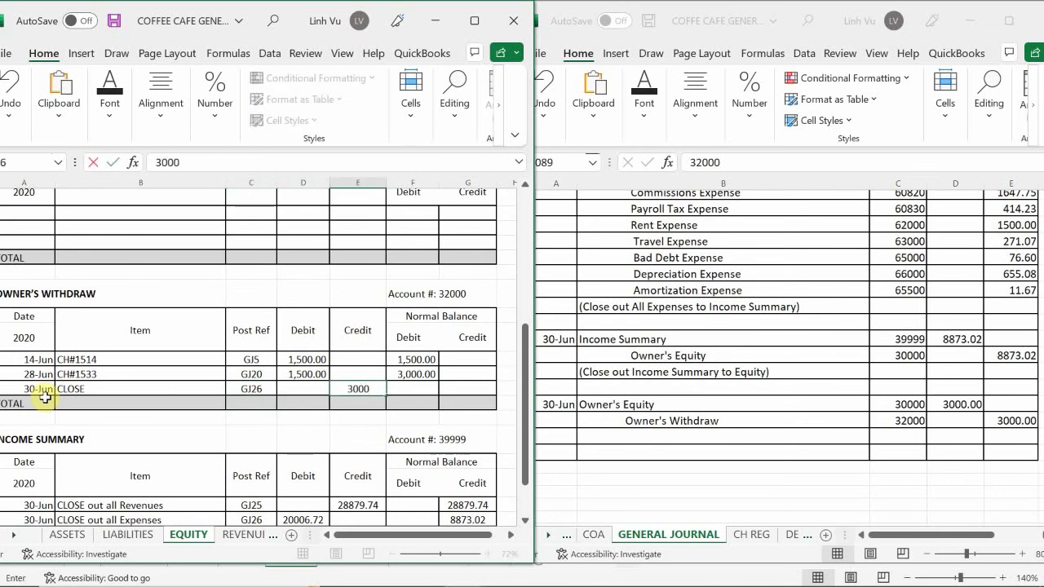
type("0")
key("Return")
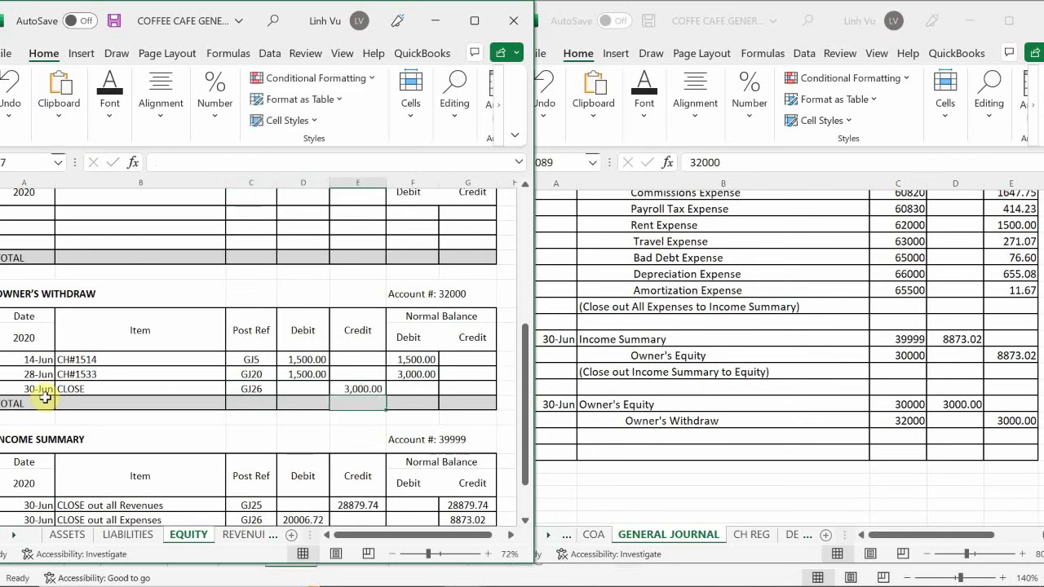
left_click(407, 389)
left_click_drag(438, 384, 438, 398)
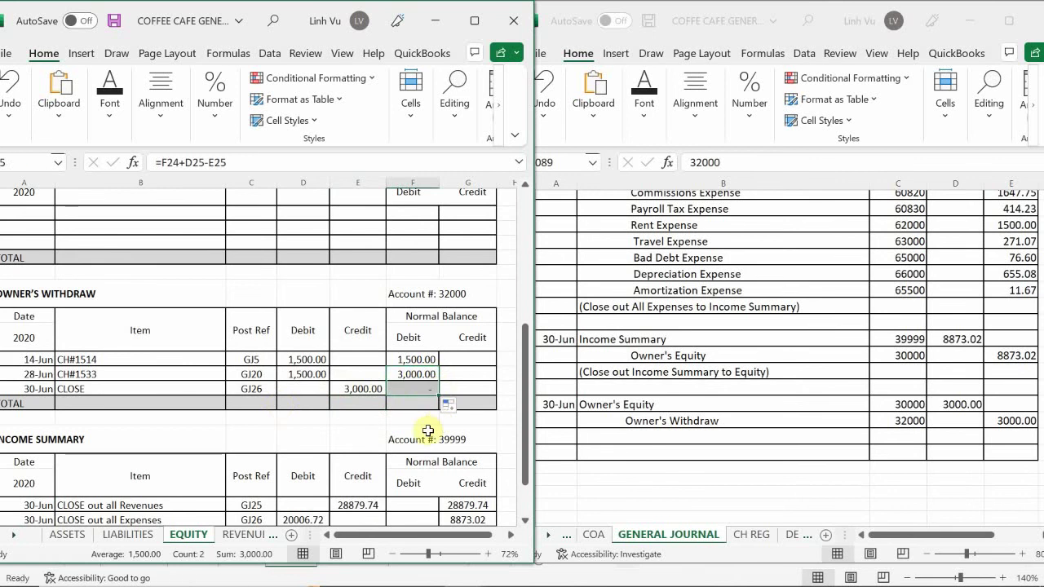
- Add a line dated 6/30 with the item Owner's Draw to the Owner's Equity ledger
scroll(321, 390, "up", 2)
scroll(244, 384, "up", 4)
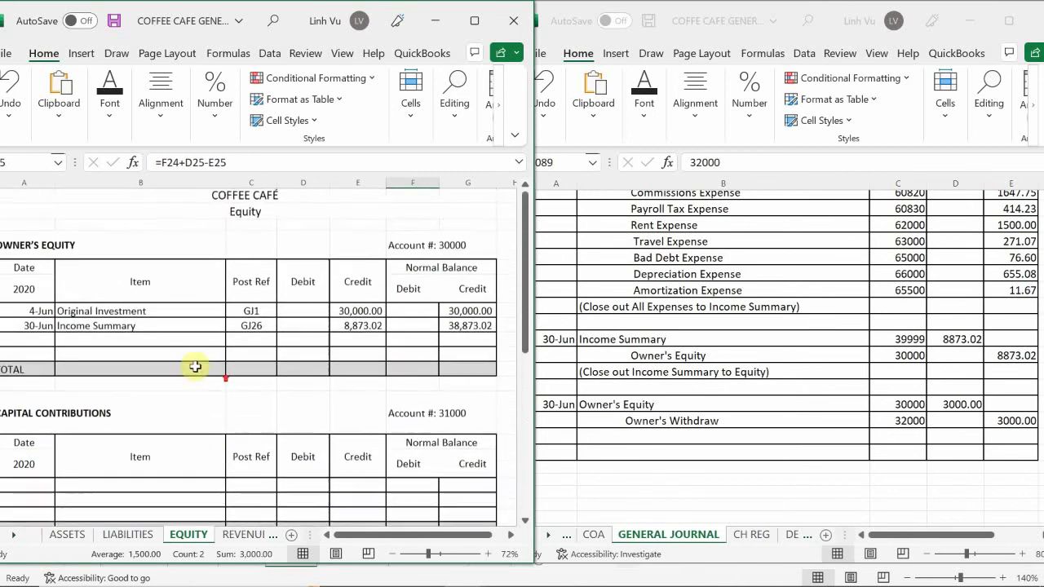
left_click(47, 341)
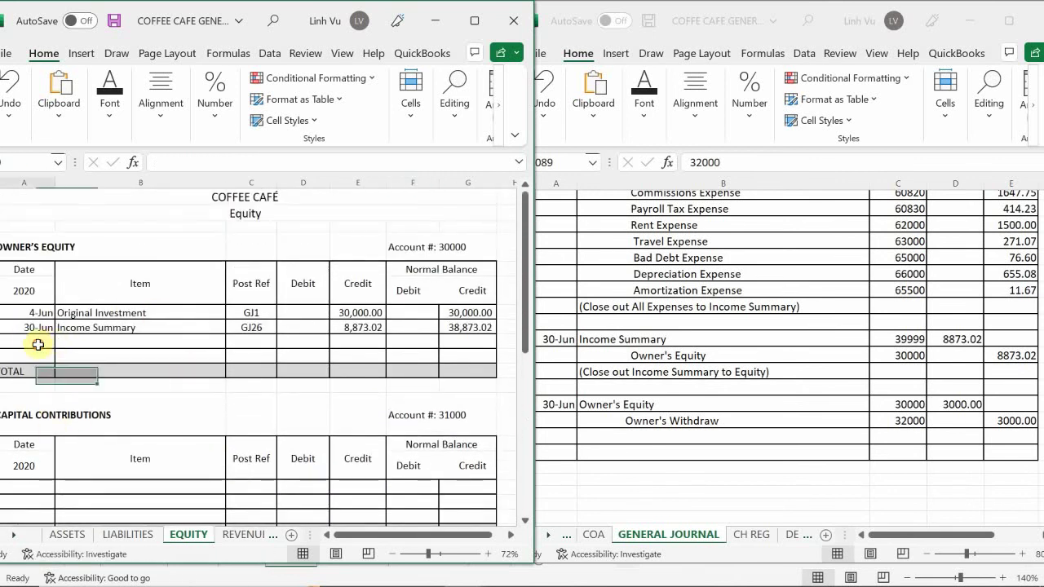
type("6/30")
key("Tab")
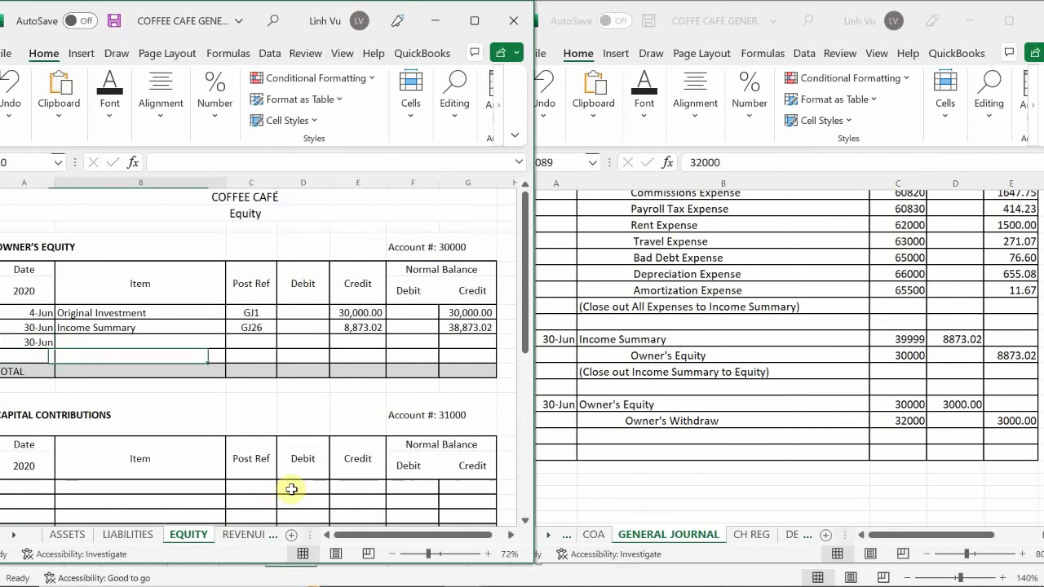
type("I")
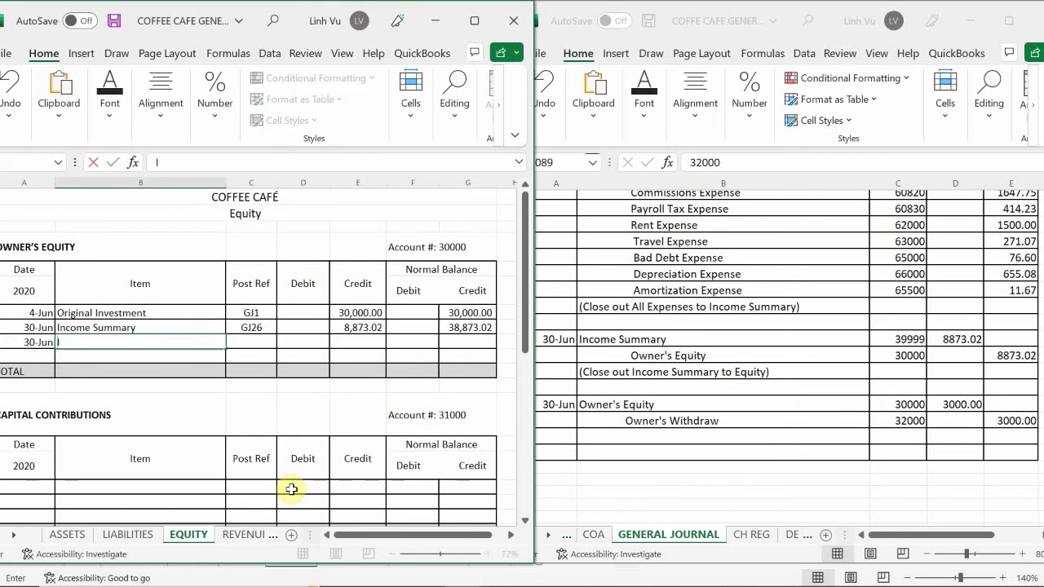
key("BackSpace")
type("Owner's Draw")
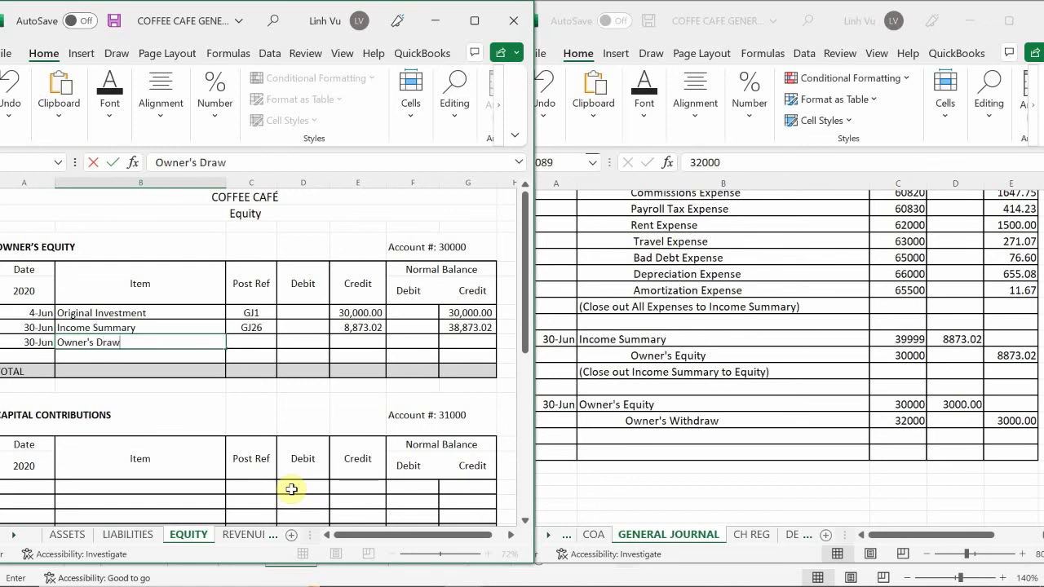
key("Tab")
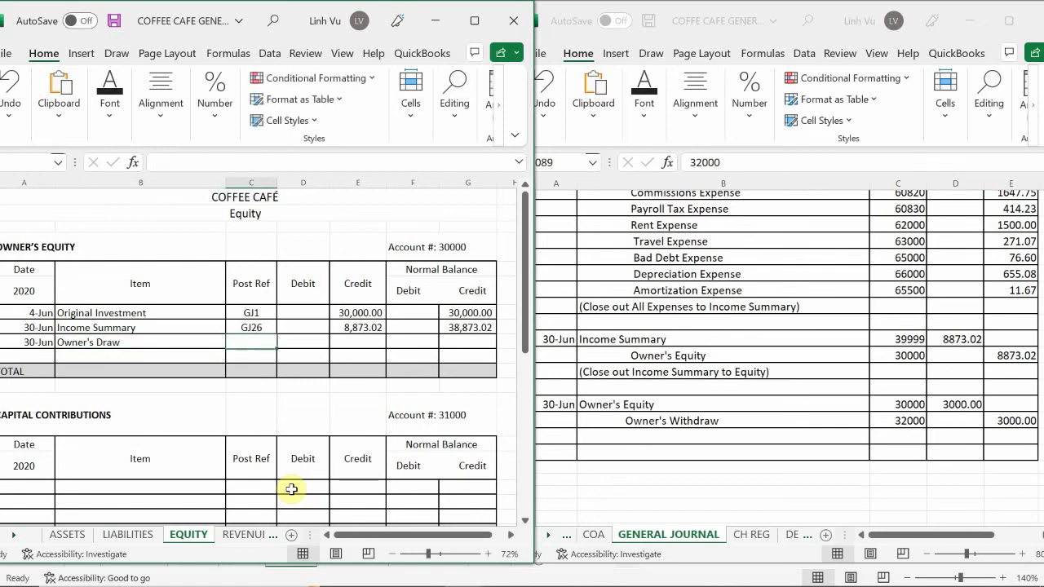
- Enter post reference GJ26 on the Owner's Draw line of the Owner's Equity ledger
type("G")
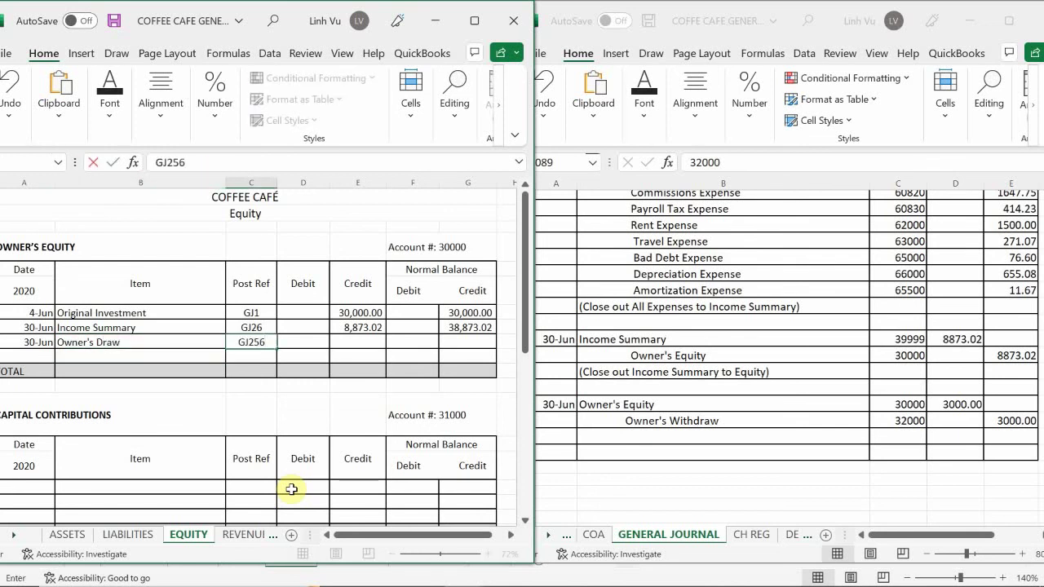
type("J25")
key("BackSpace")
type("6")
key("Tab")
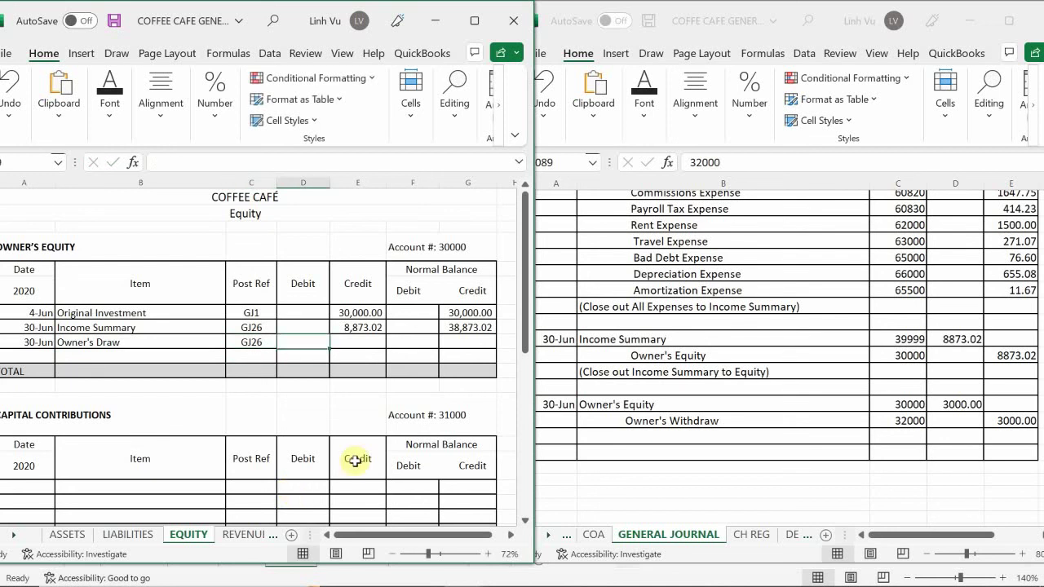
- Enter a debit of 3,000 on the Owner's Draw line and extend the credit balance formula down to it
type("3,00")
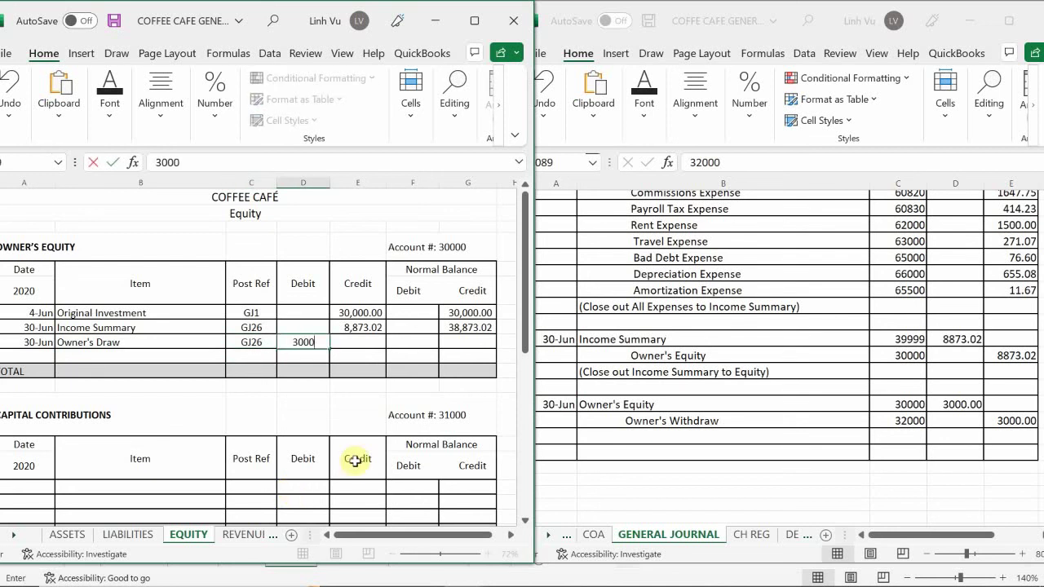
type("0")
key("Return")
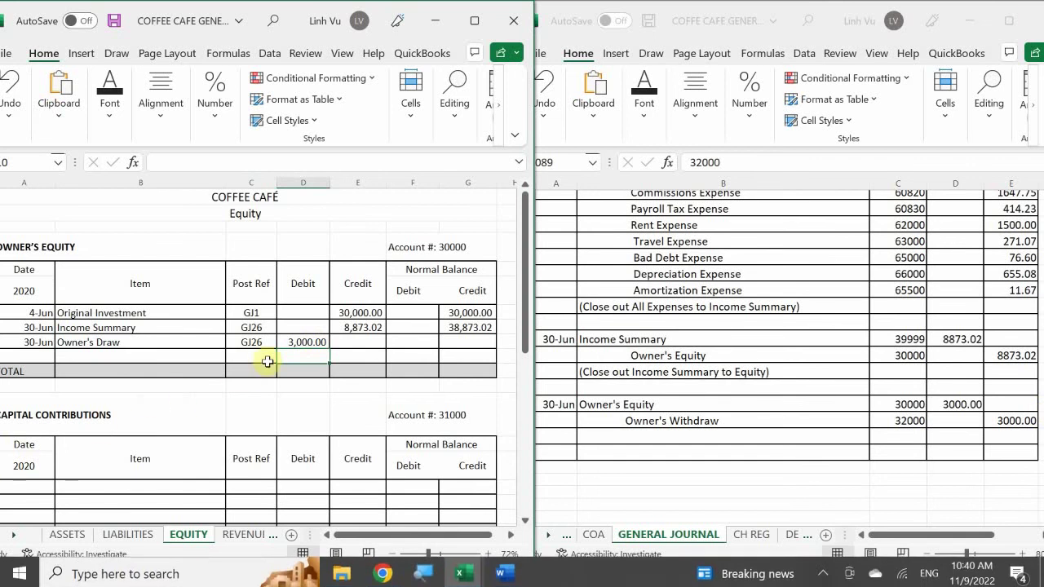
left_click(456, 327)
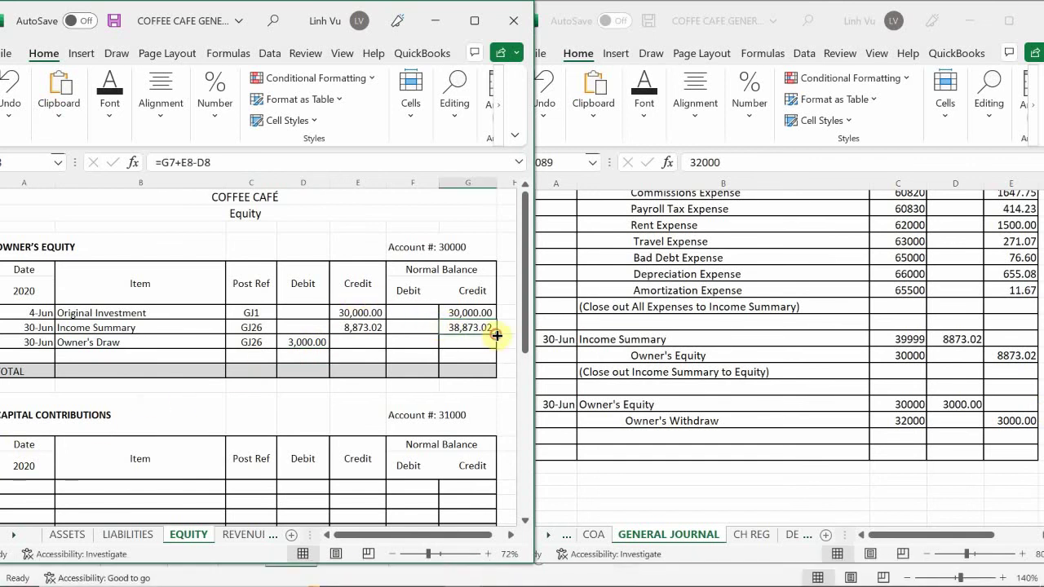
left_click_drag(496, 335, 497, 349)
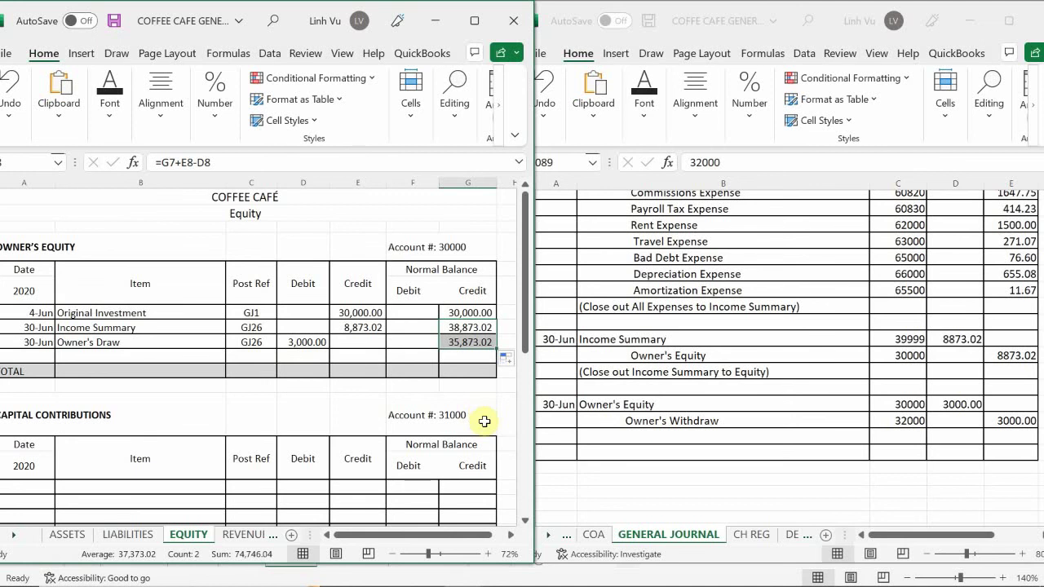
- Switch to the COFFEE CAFE FINANCIAL FORMS workbook and check the ending owner's equity on the EQUITY and BAL. SHEET sheets
mouse_move(486, 561)
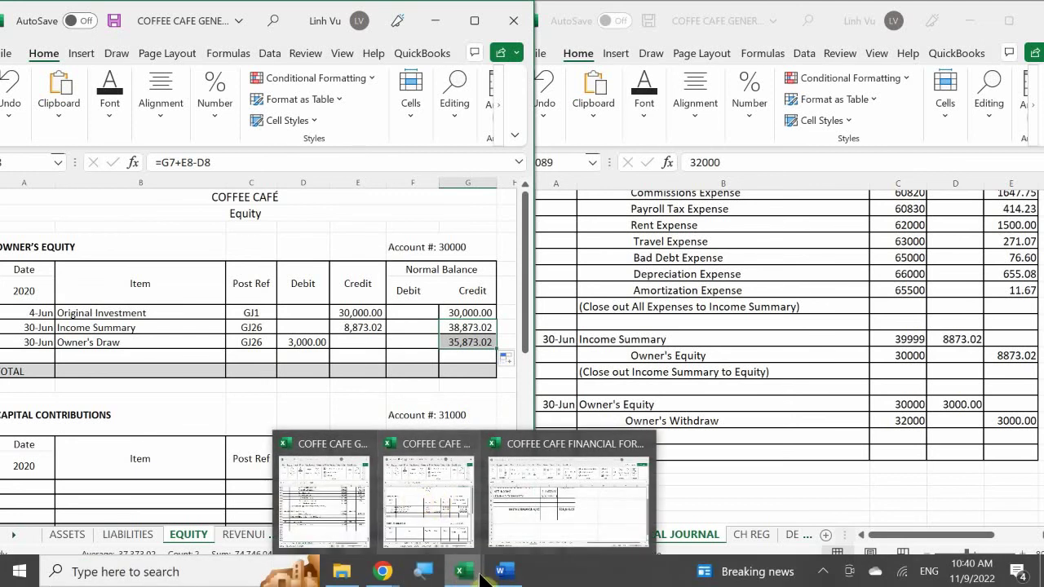
left_click(520, 504)
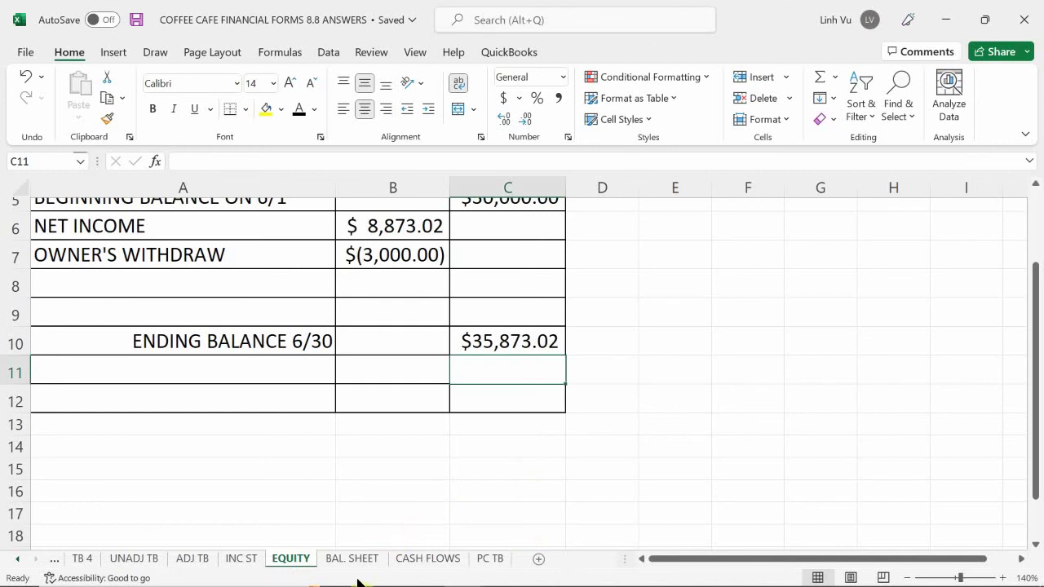
scroll(379, 394, "up", 1)
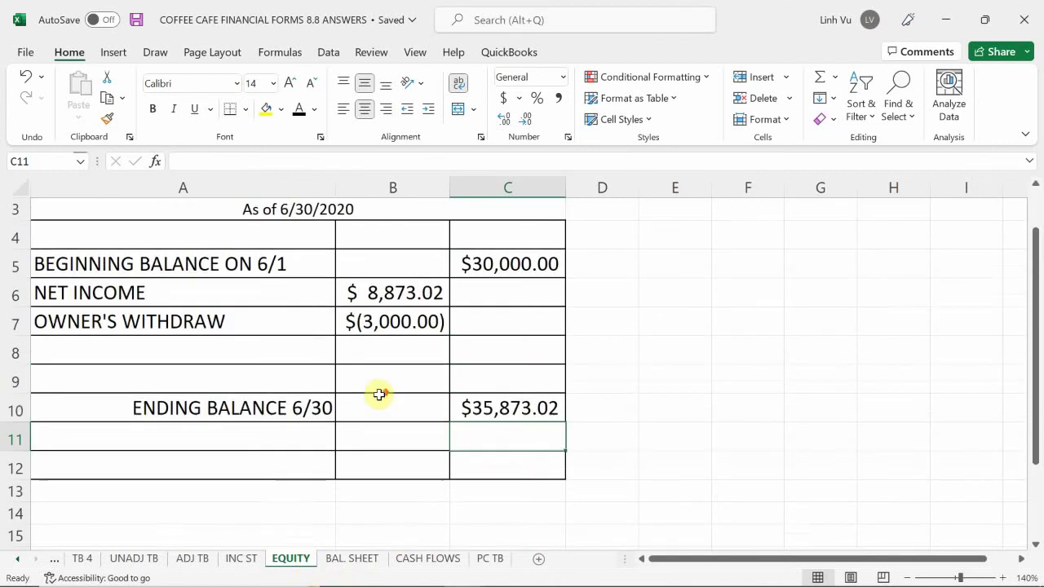
left_click(366, 568)
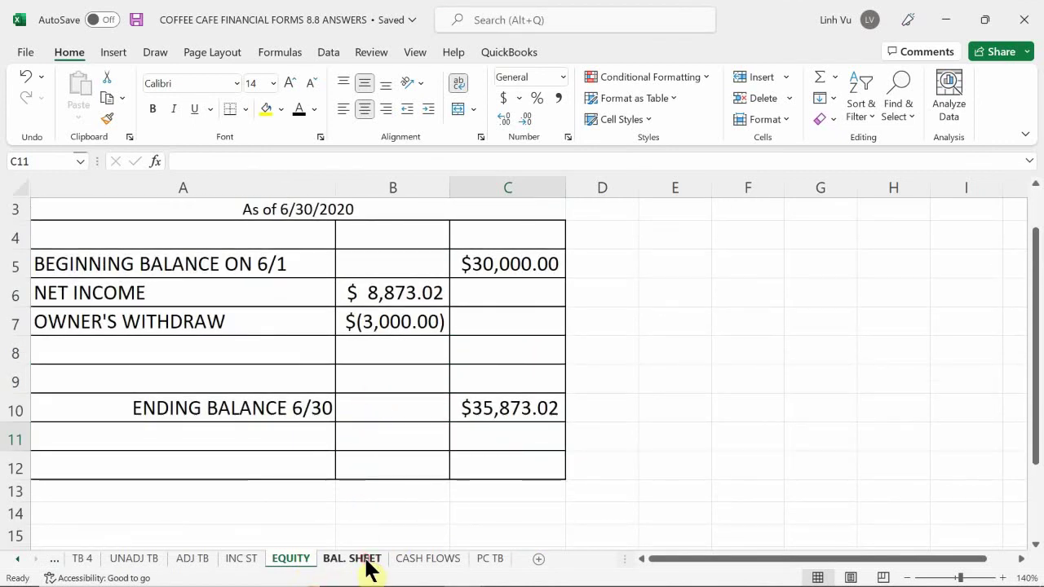
scroll(494, 375, "down", 4)
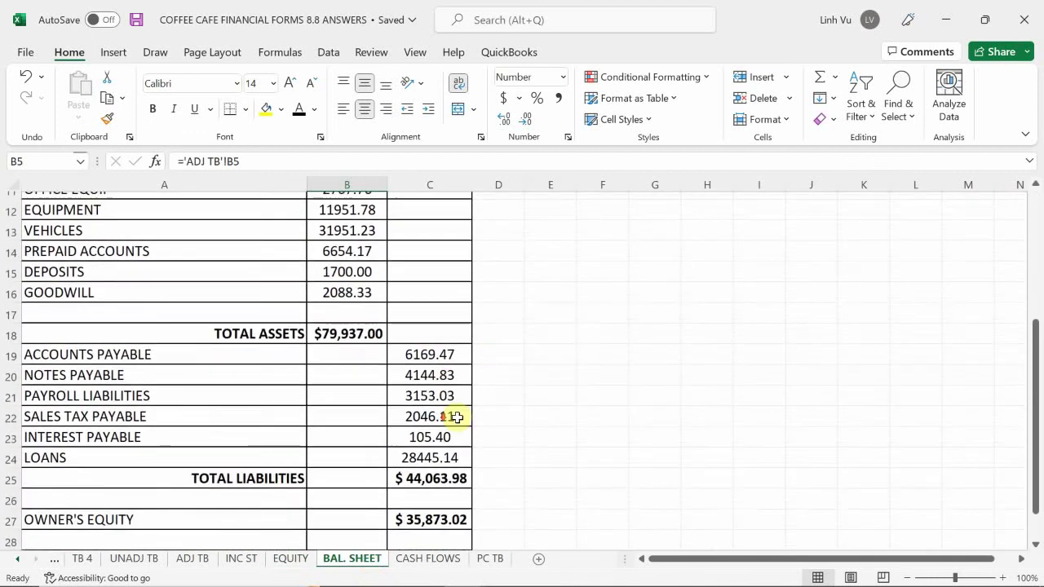
scroll(457, 417, "down", 3)
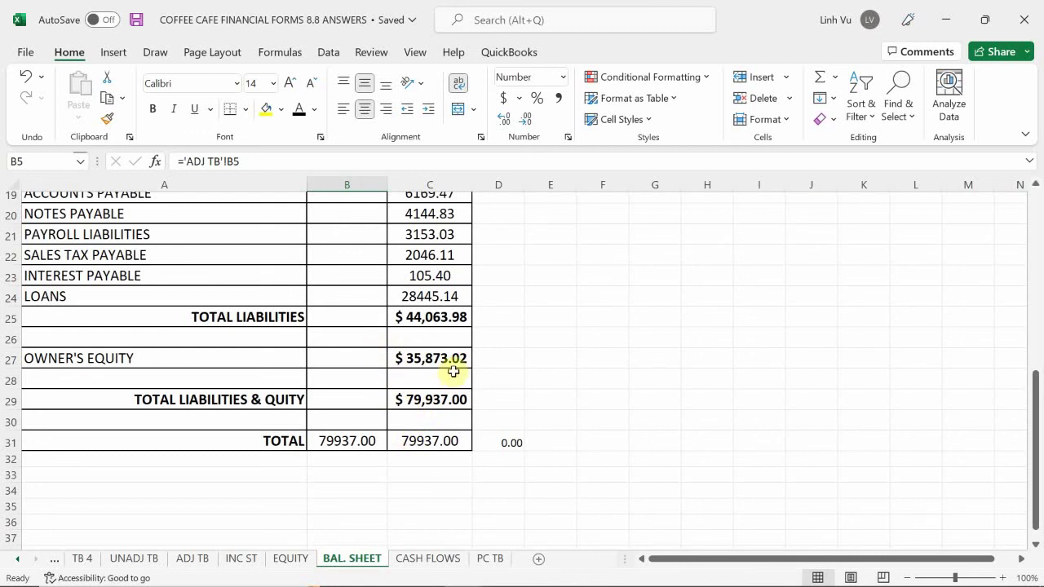
- Return to the general journal workbook and enter the explanation "(To Close Owner's Draw out to Equity)" in row 1090
mouse_move(489, 575)
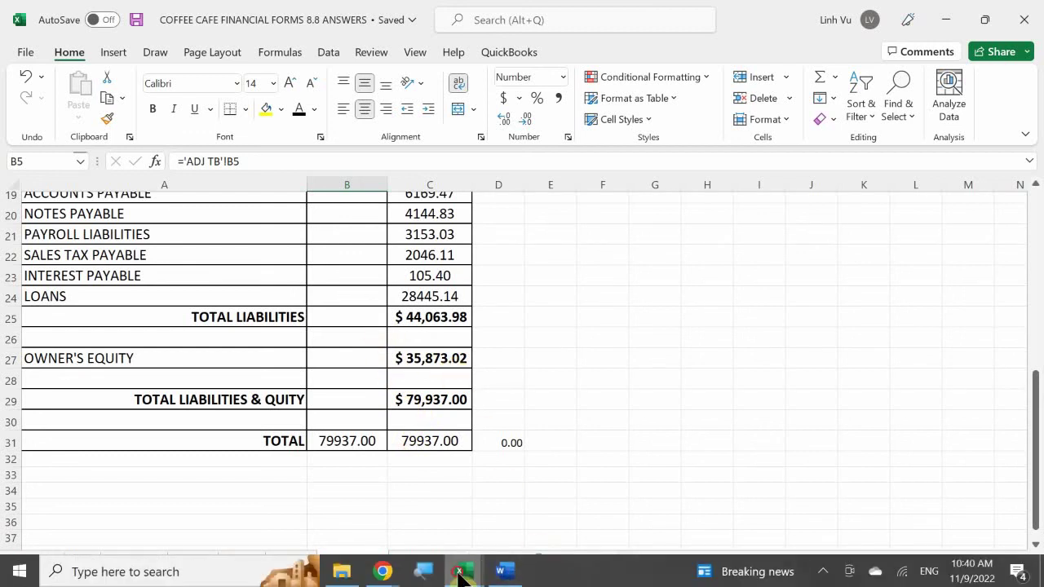
left_click(357, 504)
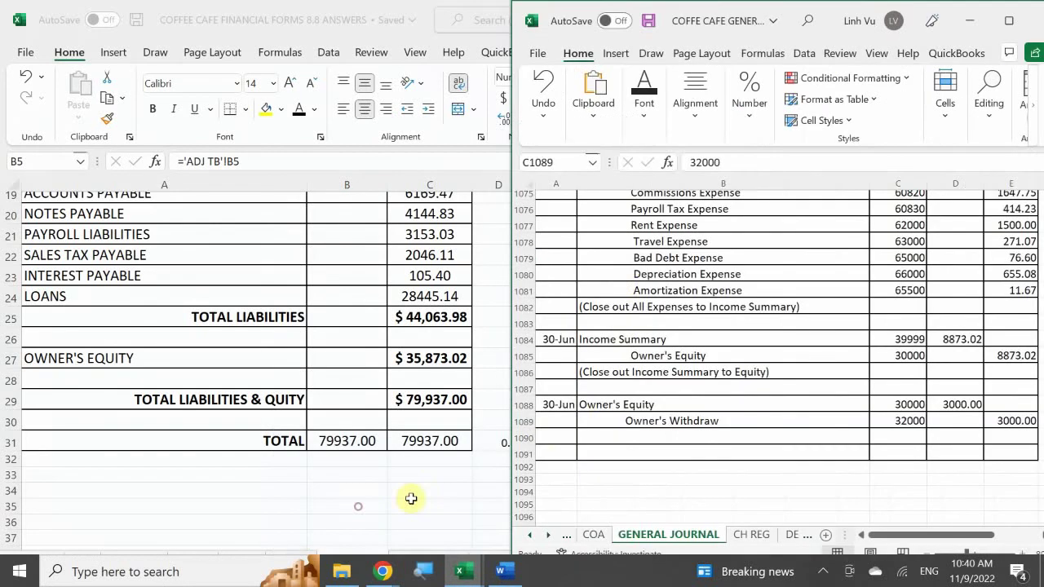
left_click(615, 440)
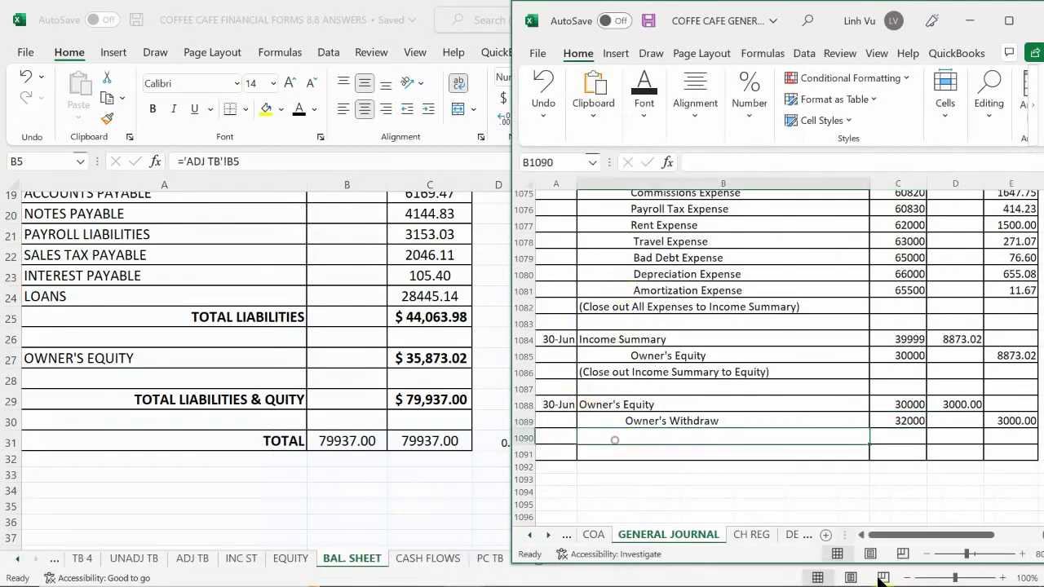
type("(")
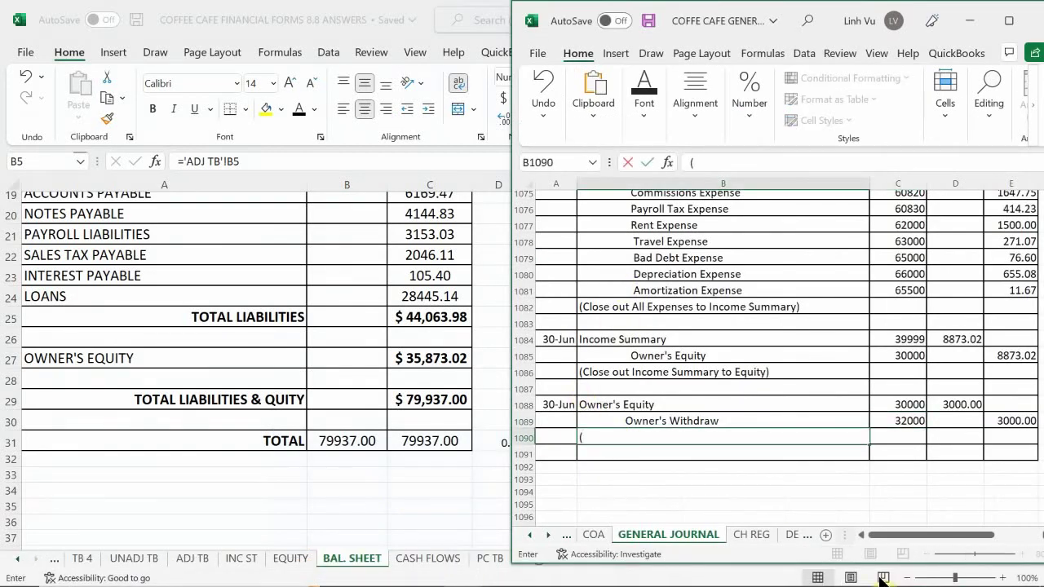
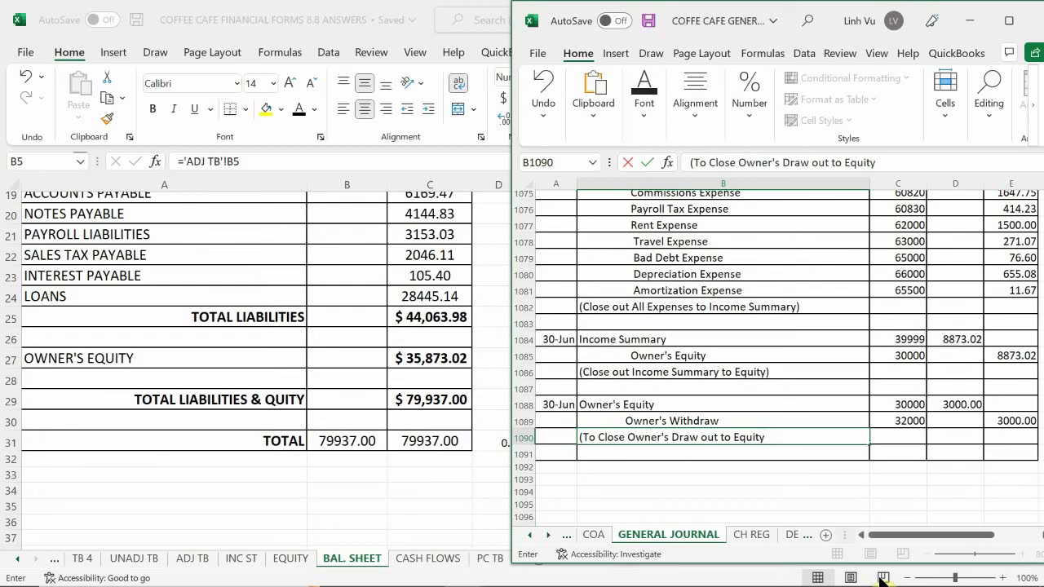
key("Return")
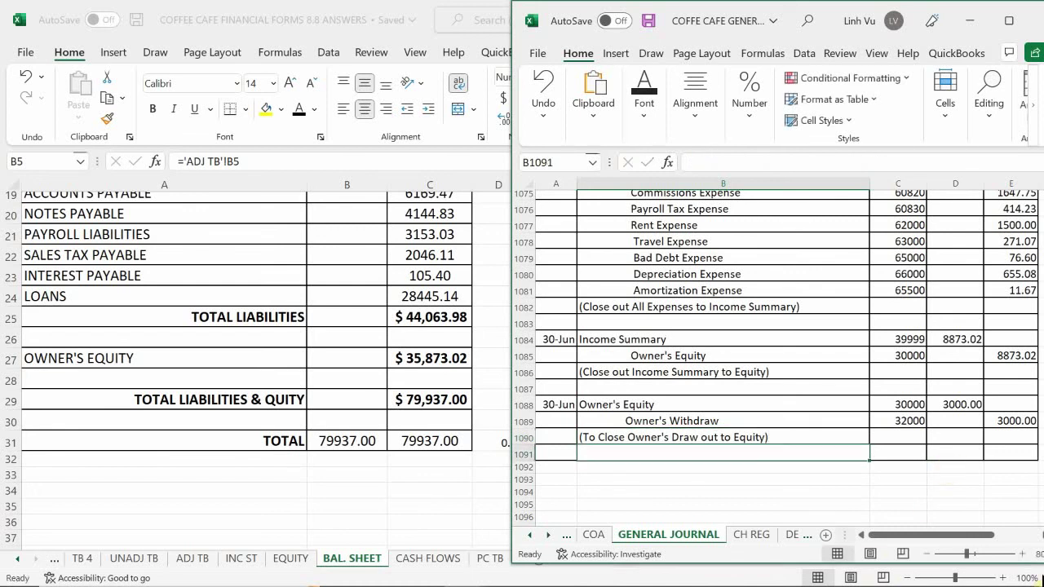
- Fill columns A to E of general journal row 1091 with black and set their font color to white
mouse_move(559, 454)
left_mouse_down()
mouse_move(629, 447)
mouse_move(967, 481)
mouse_move(1039, 456)
mouse_move(1008, 440)
mouse_move(380, 373)
mouse_move(18, 422)
mouse_move(368, 491)
mouse_move(526, 442)
mouse_move(453, 408)
mouse_move(359, 432)
mouse_move(236, 401)
mouse_move(43, 440)
mouse_move(139, 473)
mouse_move(217, 415)
mouse_move(345, 442)
mouse_move(281, 421)
mouse_move(347, 458)
mouse_move(249, 509)
mouse_move(331, 440)
mouse_move(468, 462)
mouse_move(708, 454)
mouse_move(922, 464)
mouse_move(990, 454)
left_mouse_up()
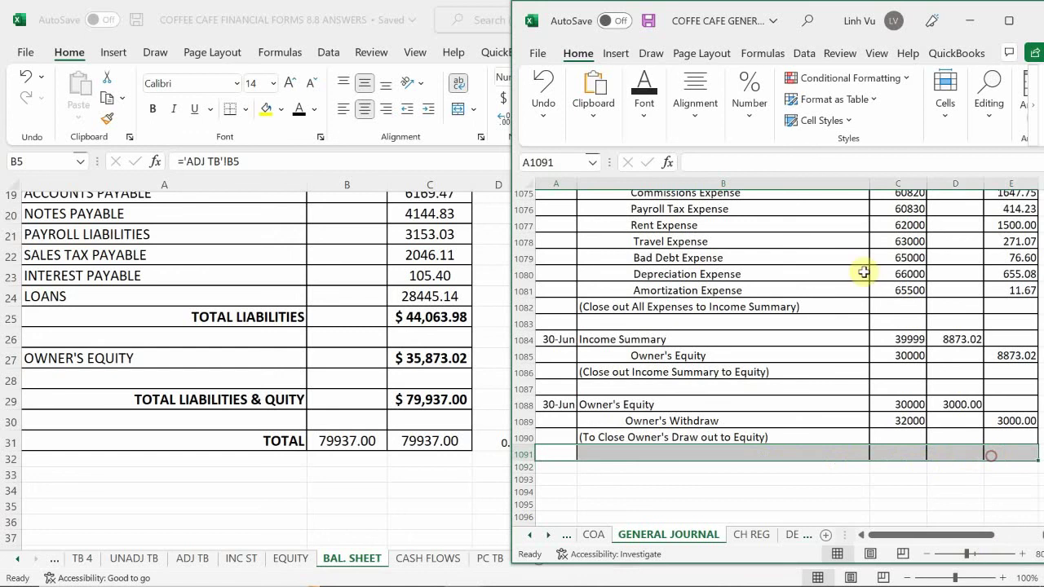
left_click(649, 112)
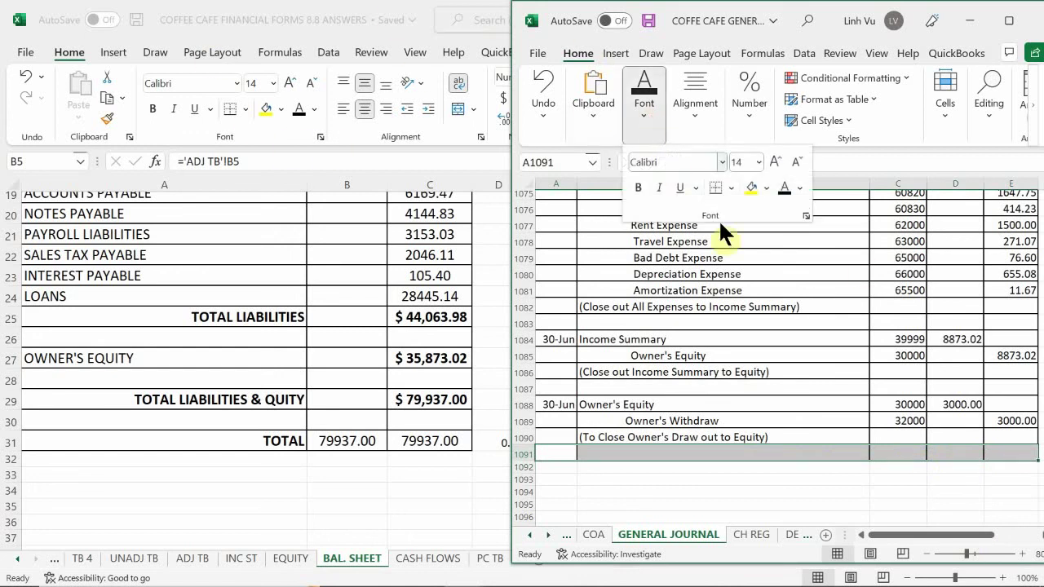
left_click(766, 187)
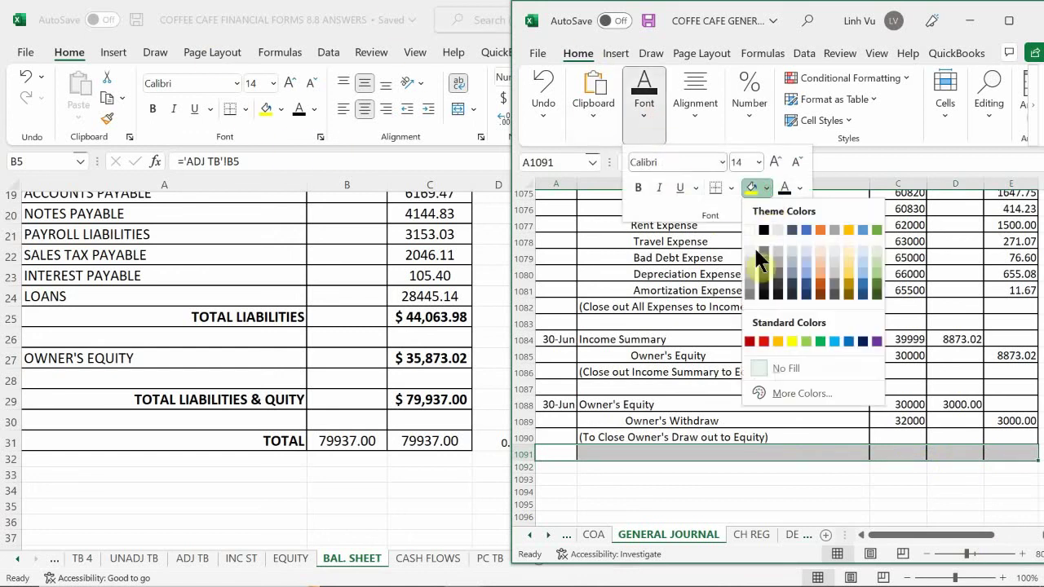
left_click(764, 231)
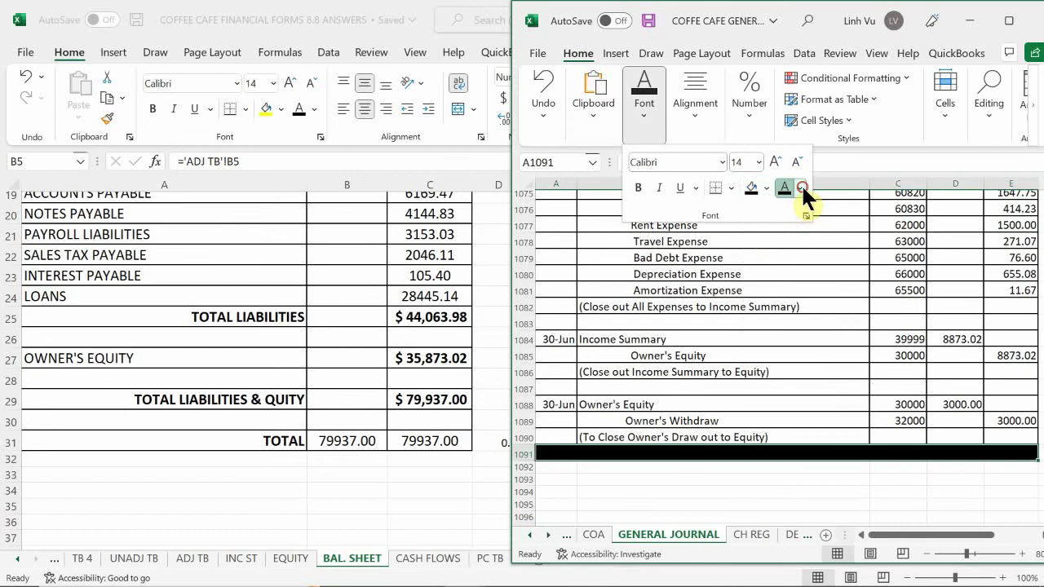
left_click(801, 187)
left_click(785, 253)
- Enter CLOSED THE BOOKS in cell B1091 and save the general journal workbook
left_click(620, 455)
left_click(620, 454)
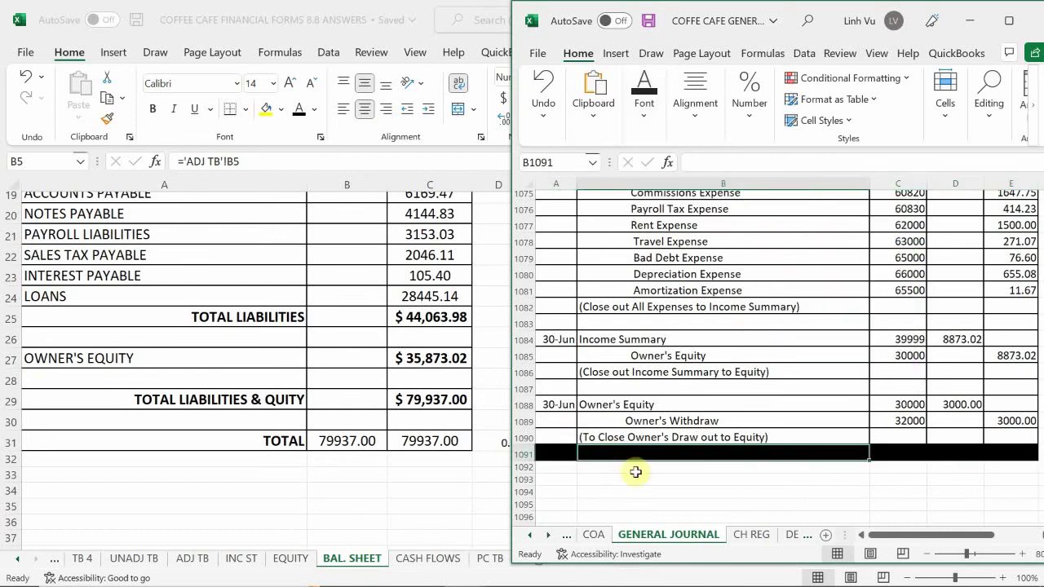
type("CK")
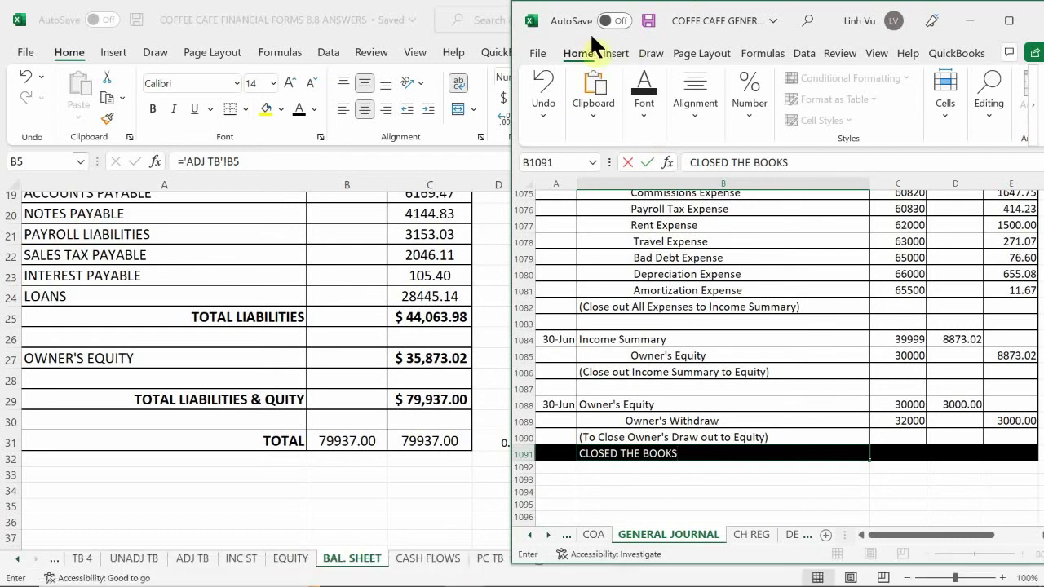
left_click(543, 51)
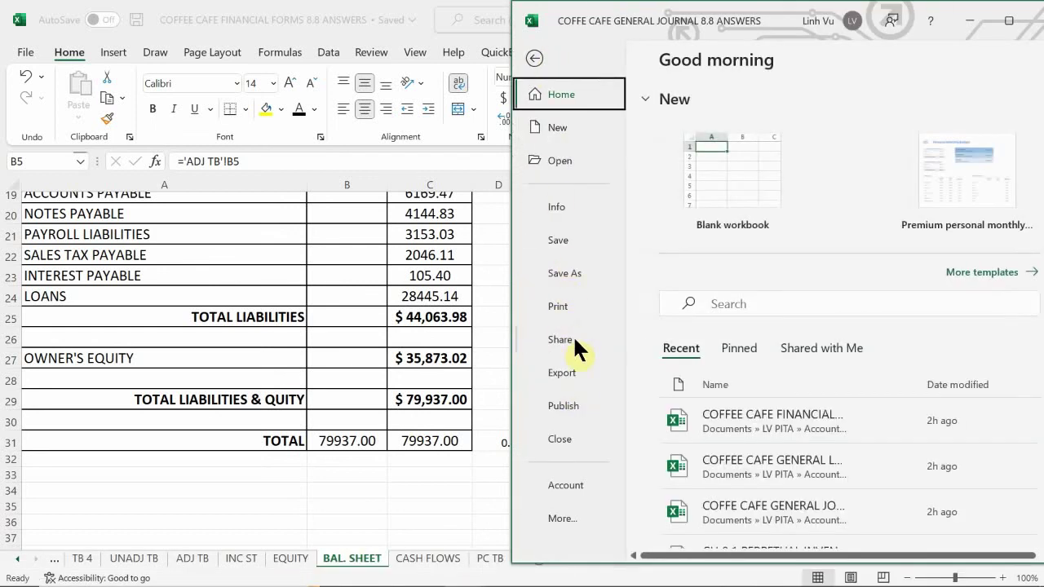
left_click(573, 242)
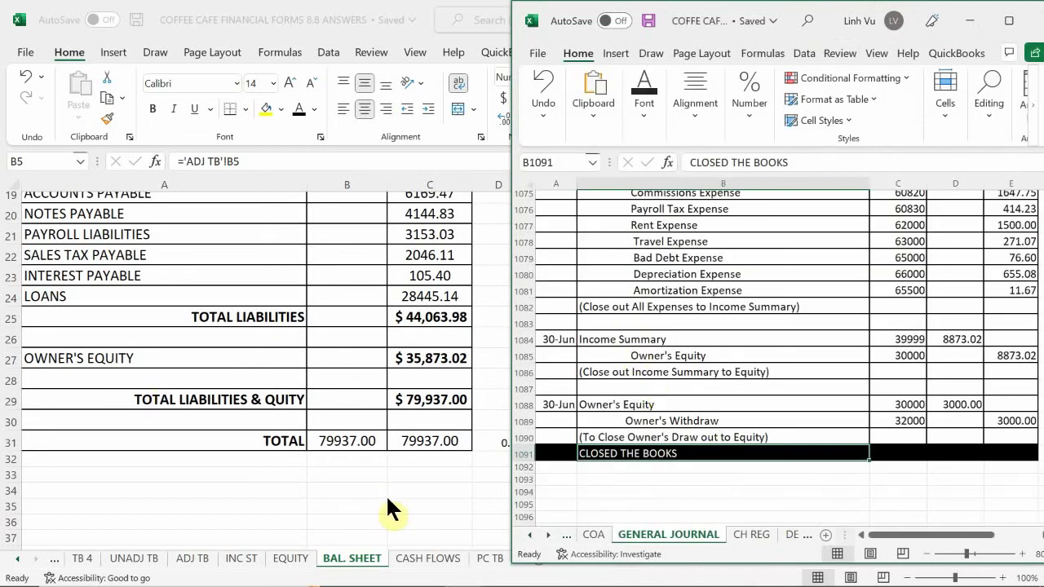
- Switch to the financial forms workbook and permanently delete its blank PC TB sheet
key("super+Up")
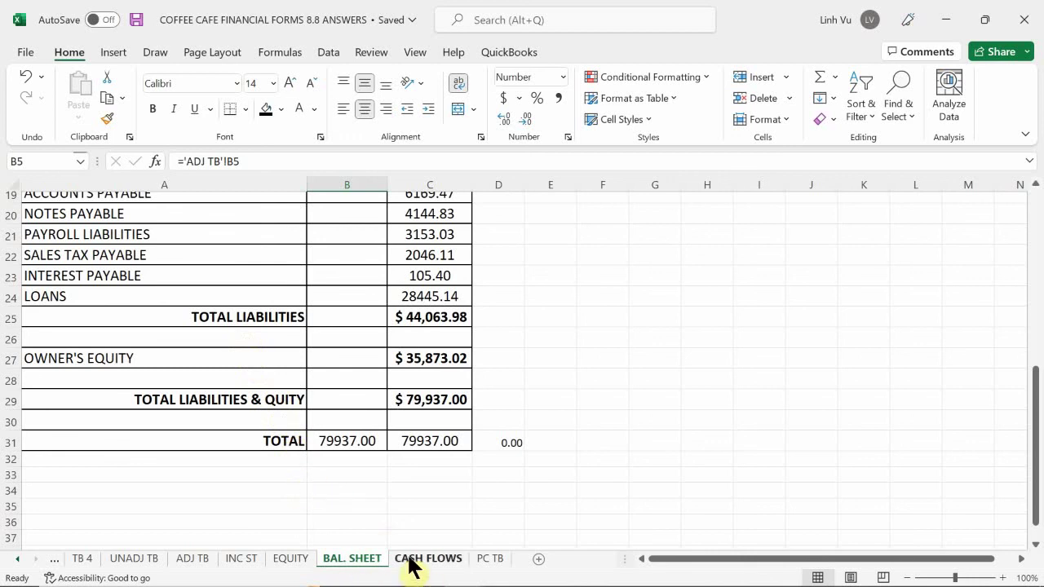
left_click(493, 563)
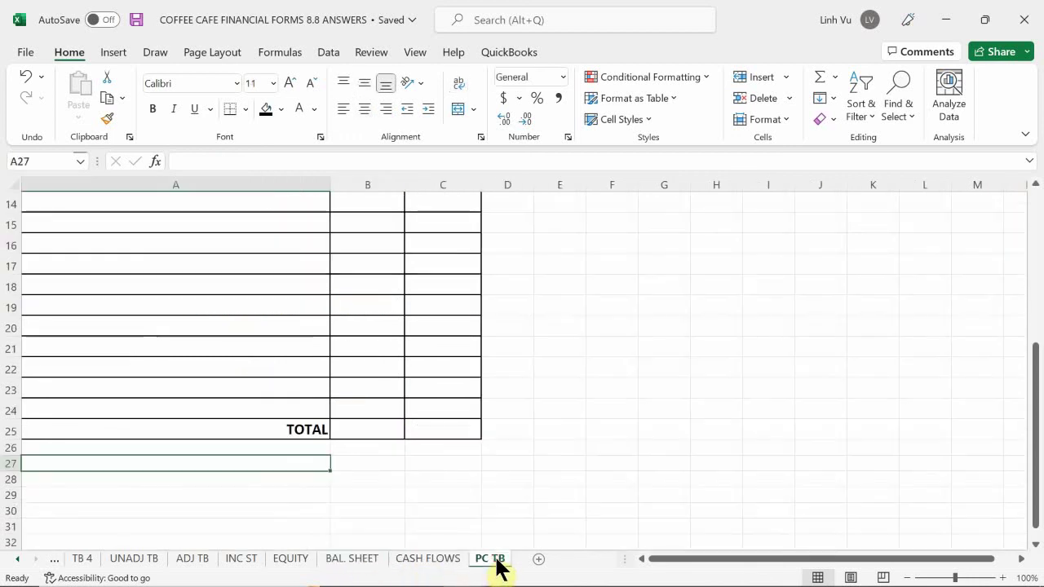
left_click(381, 428)
scroll(336, 454, "up", 5)
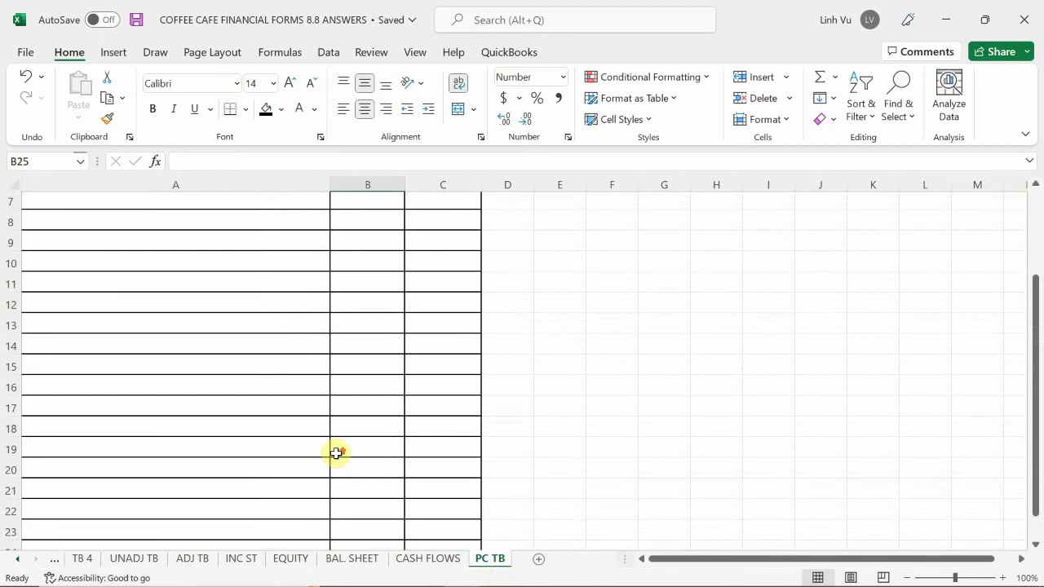
scroll(347, 448, "down", 4)
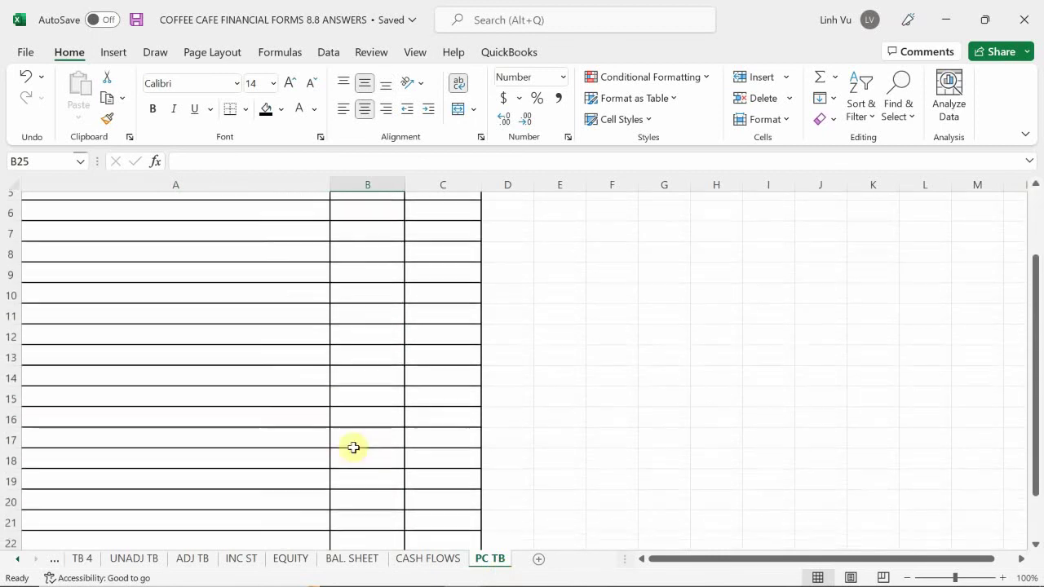
right_click(493, 562)
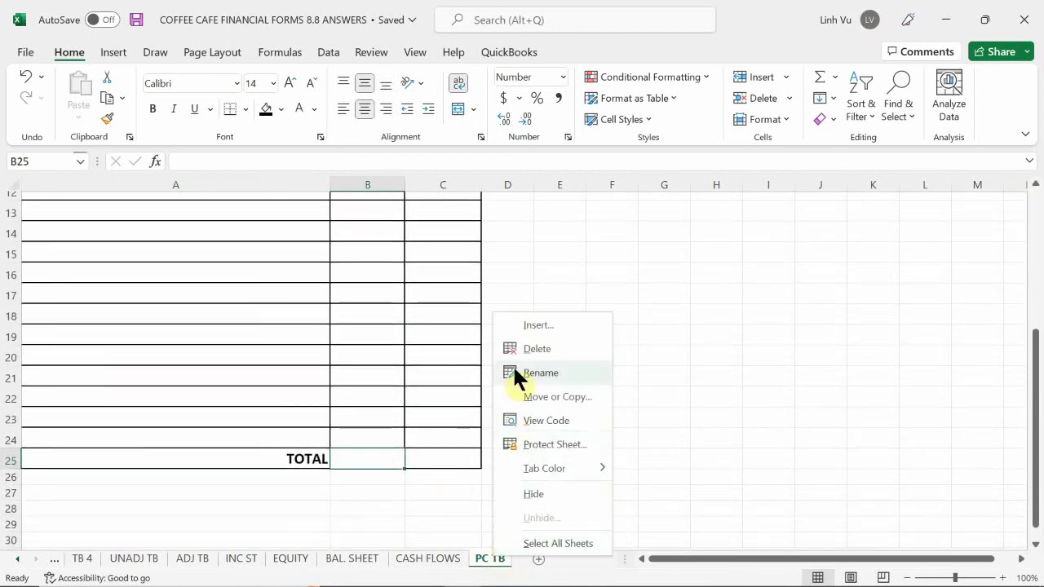
left_click(534, 348)
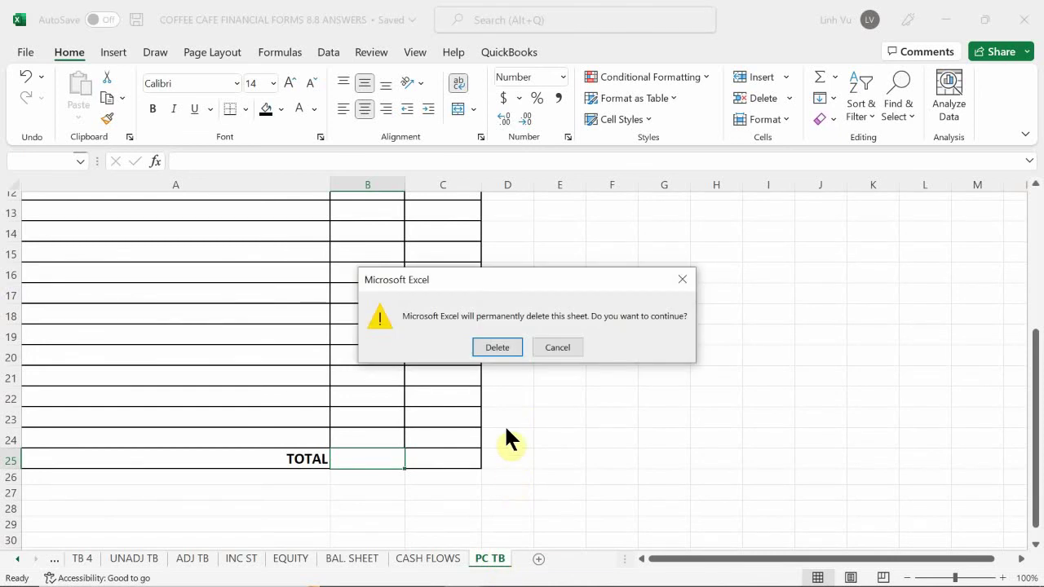
left_click(493, 348)
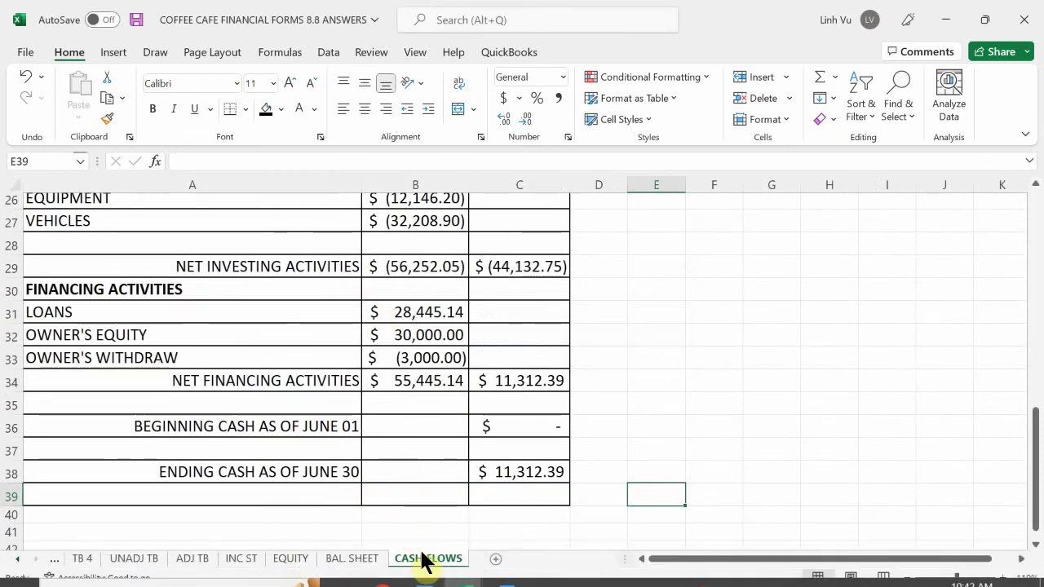
- Create a copy of the BAL. SHEET sheet at the end of the workbook and rename it PC TB
left_click(359, 559)
right_click(360, 562)
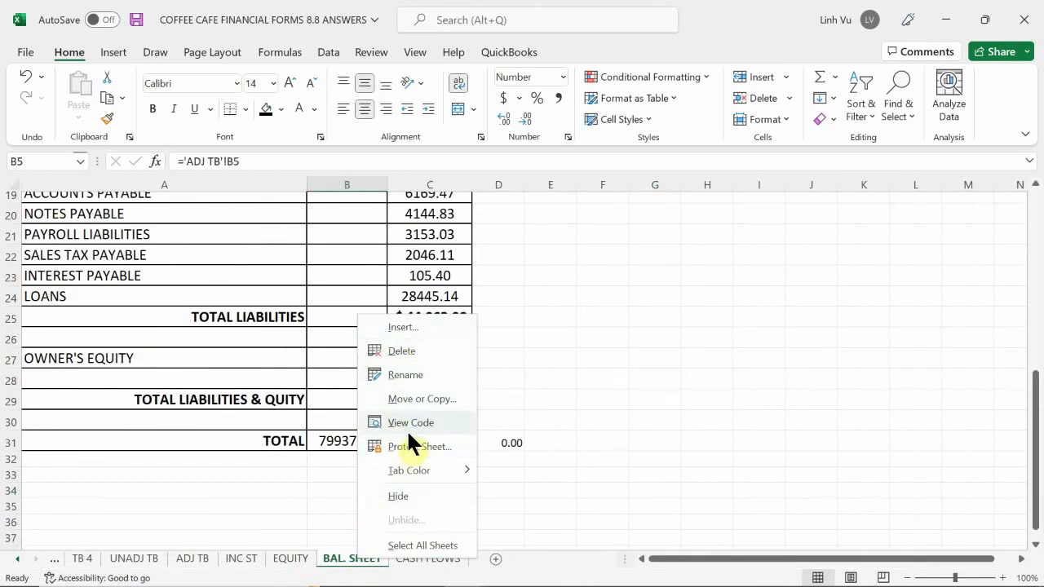
left_click(426, 397)
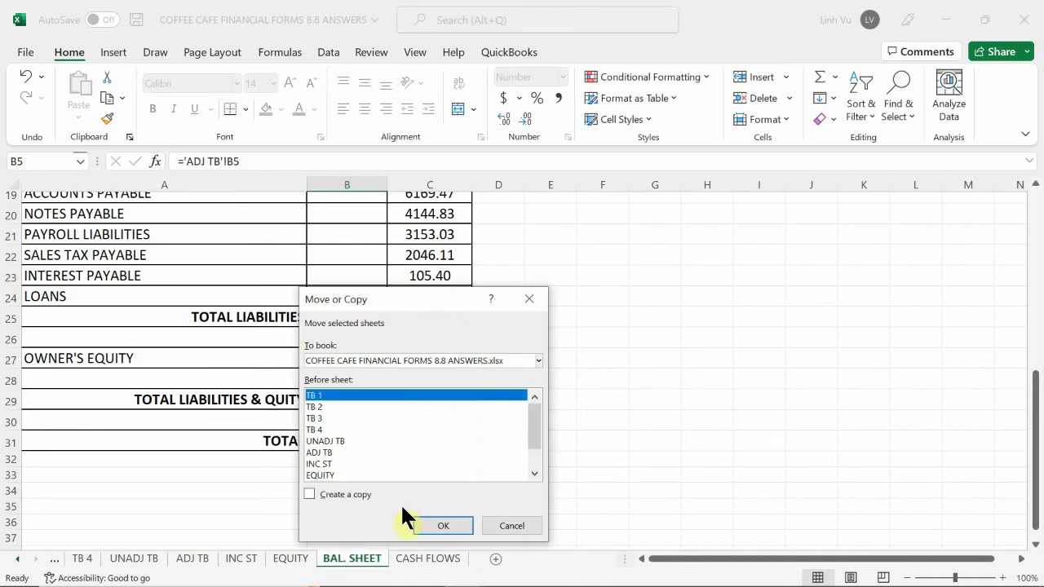
left_click(331, 495)
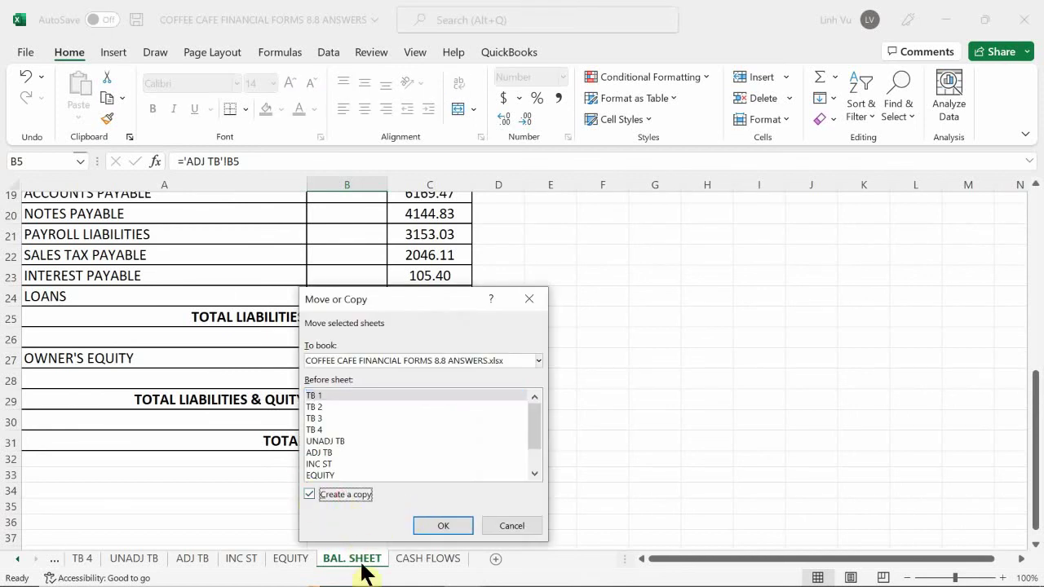
scroll(361, 447, "down", 1)
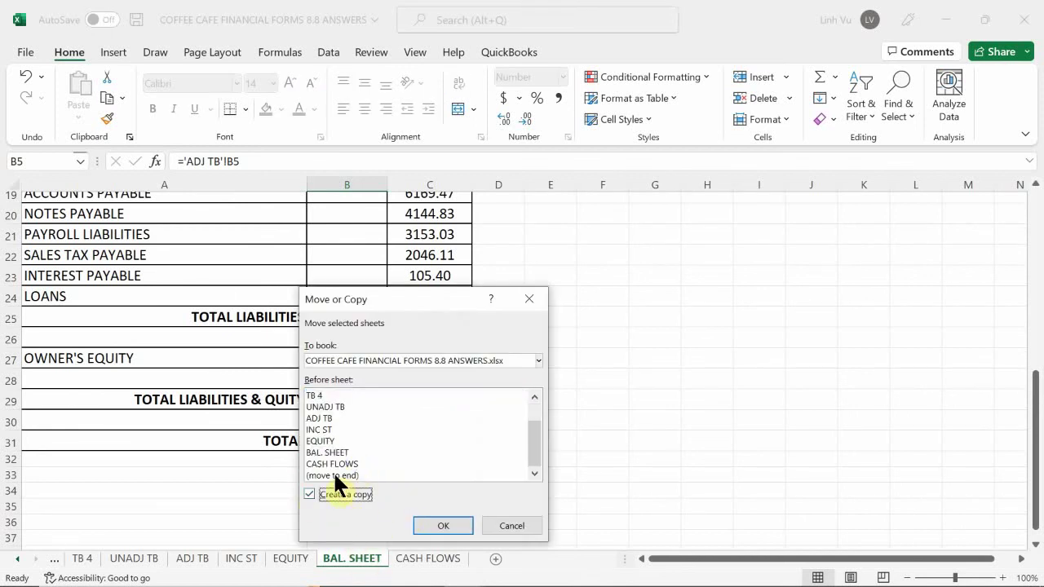
left_click(333, 473)
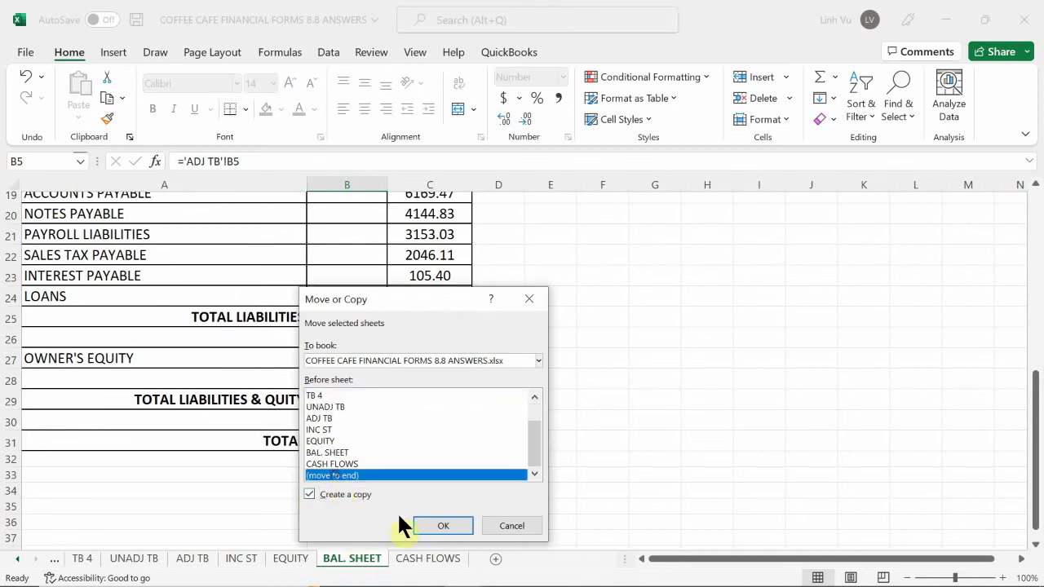
left_click(439, 525)
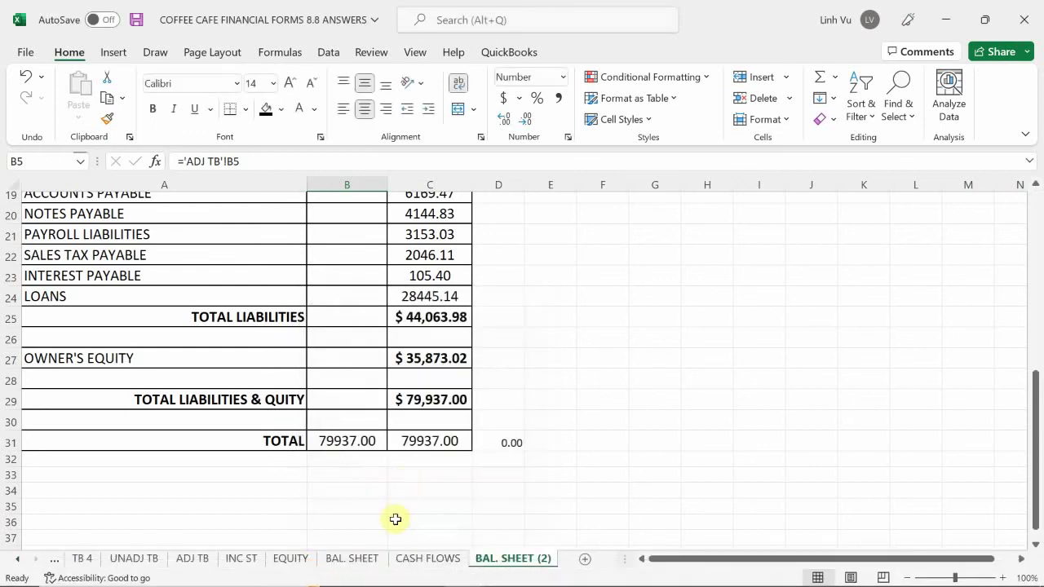
double_click(514, 559)
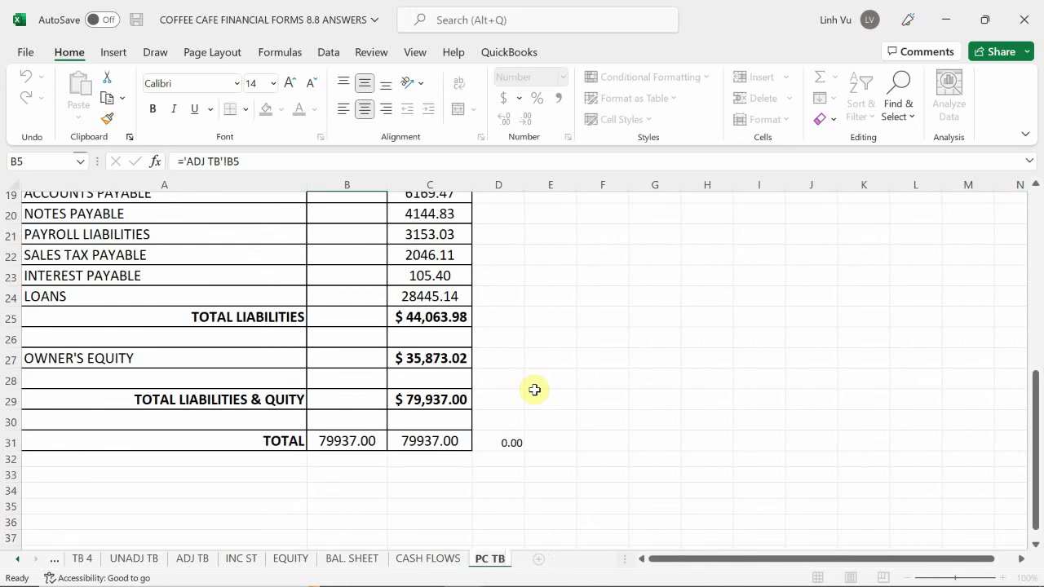
left_click(277, 369)
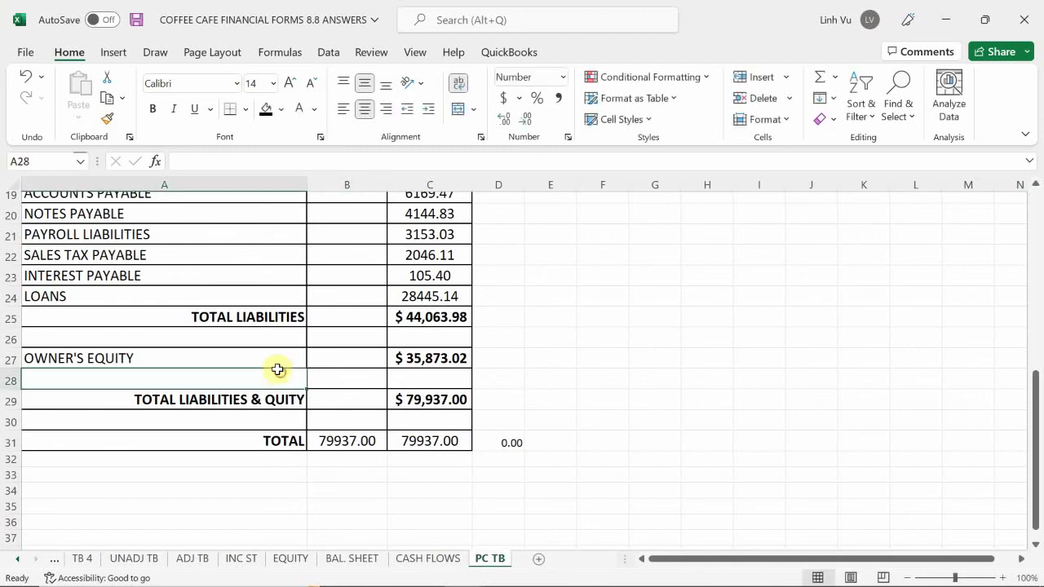
- Change the subtitle in cell A2 of the PC TB sheet to Post Closing Trial Balance
scroll(277, 370, "up", 6)
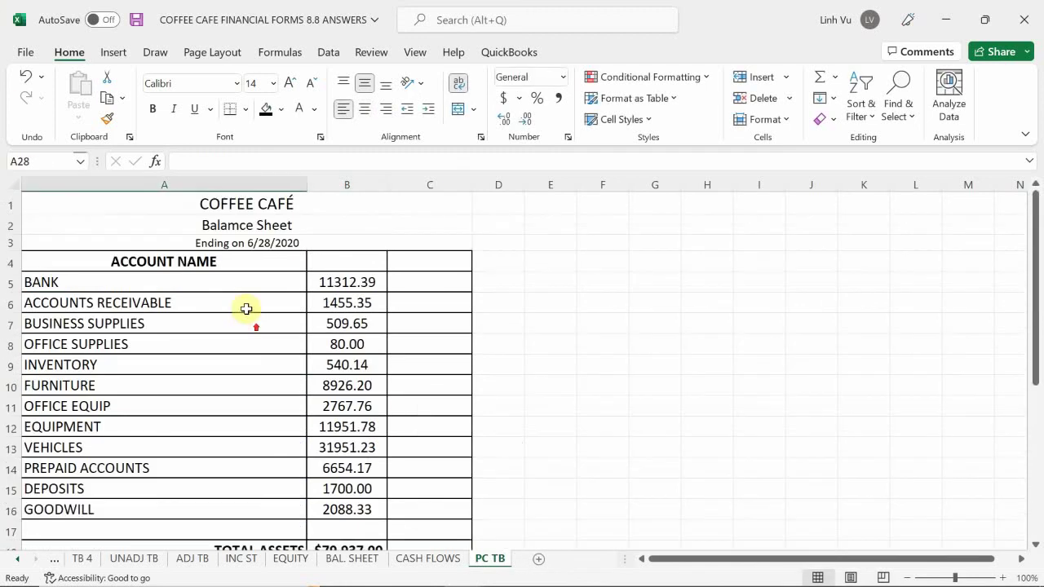
left_click(239, 227)
key("BackSpace")
type("P")
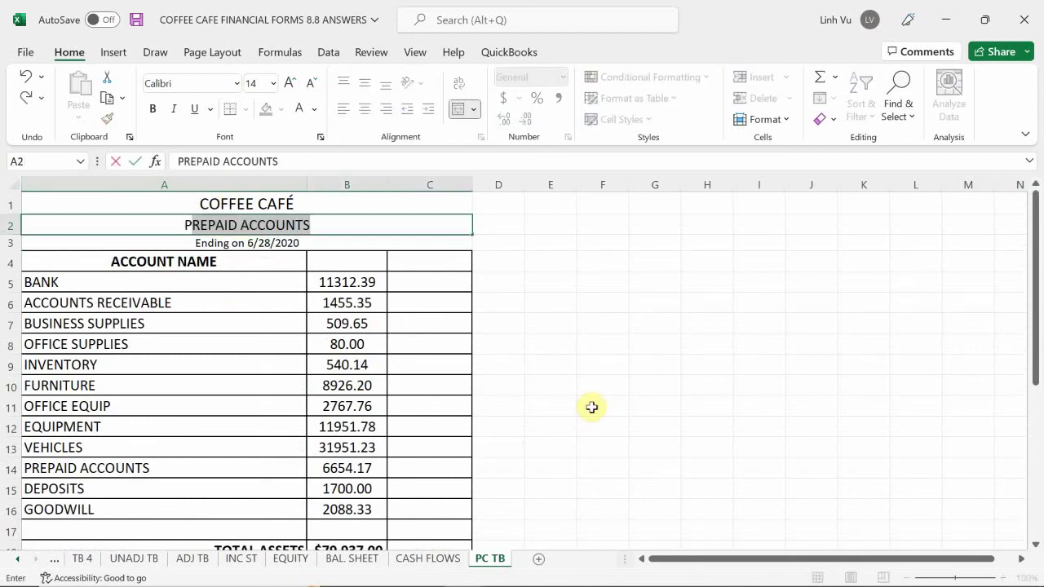
type("o")
type("Post Clo")
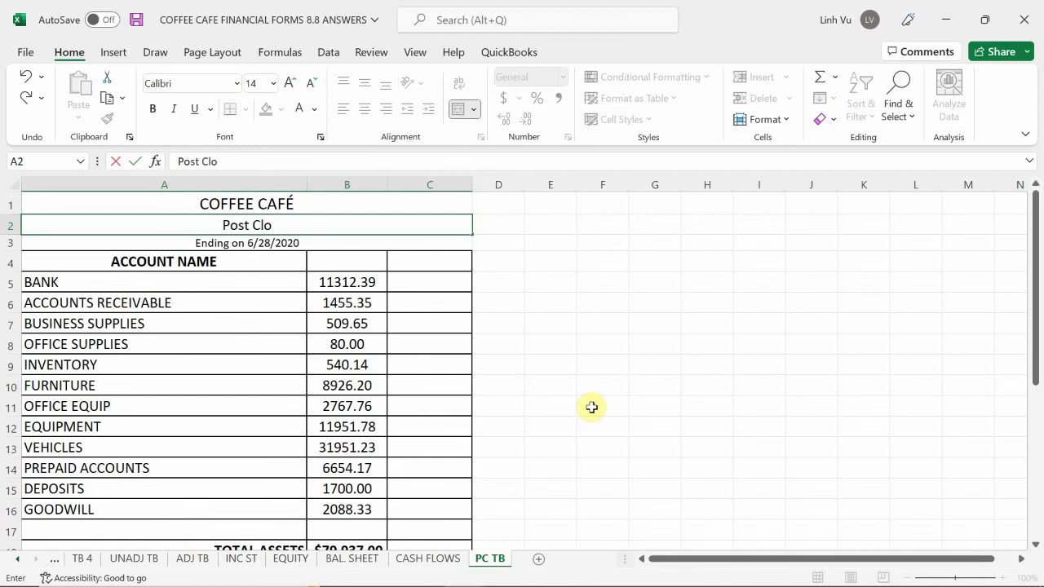
type("sing Tr")
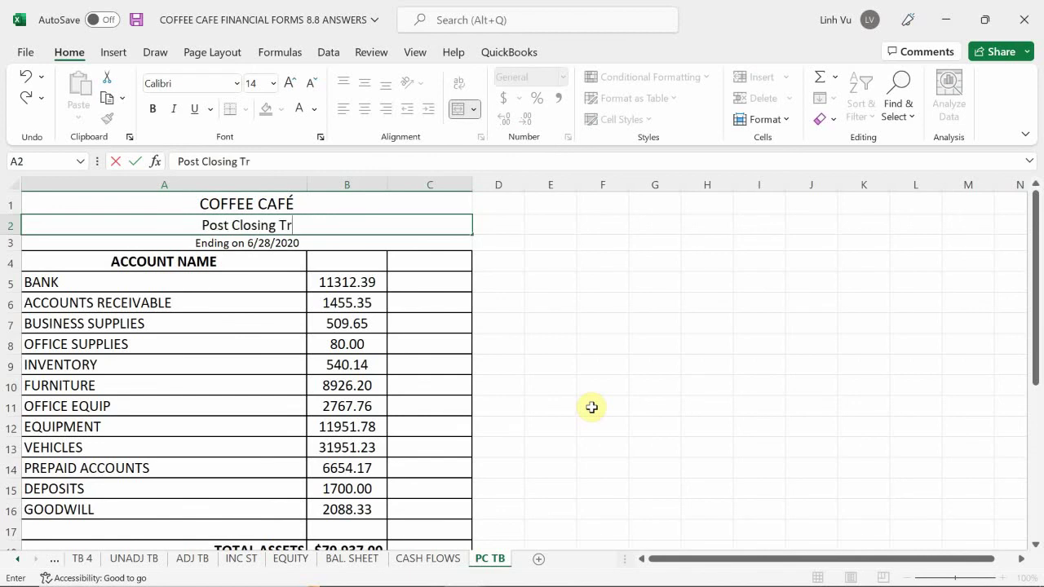
type("ial Balance")
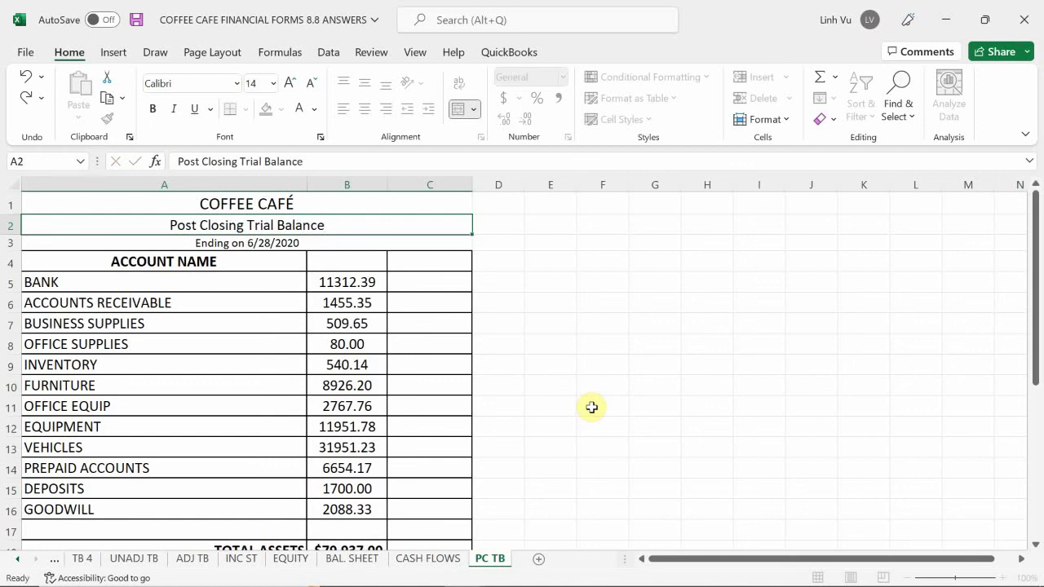
key("Return")
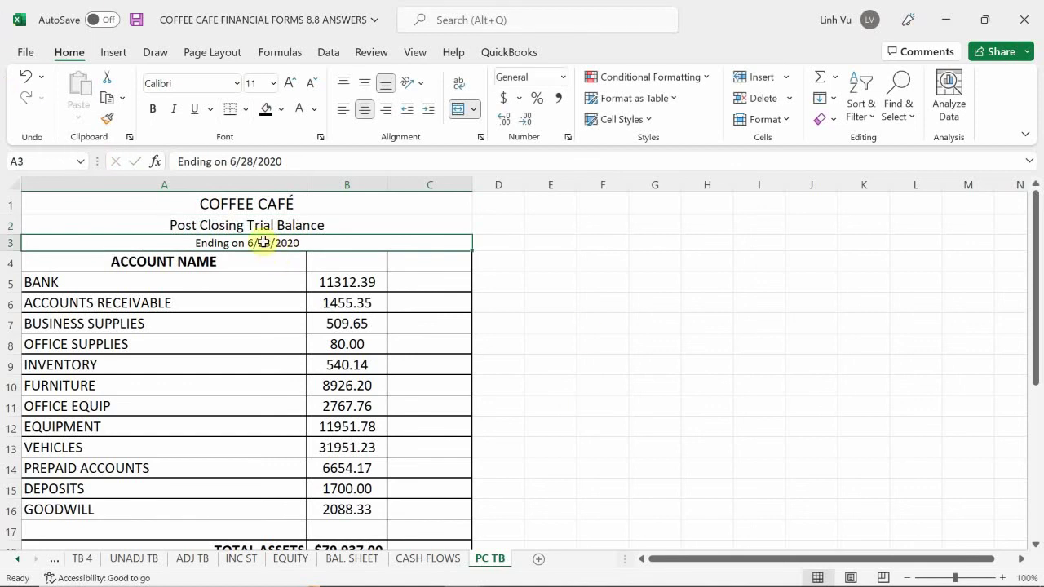
- Change the date line in cell A3 to Ending on 6/30/2020
key("F2")
key("BackSpace")
key("BackSpace")
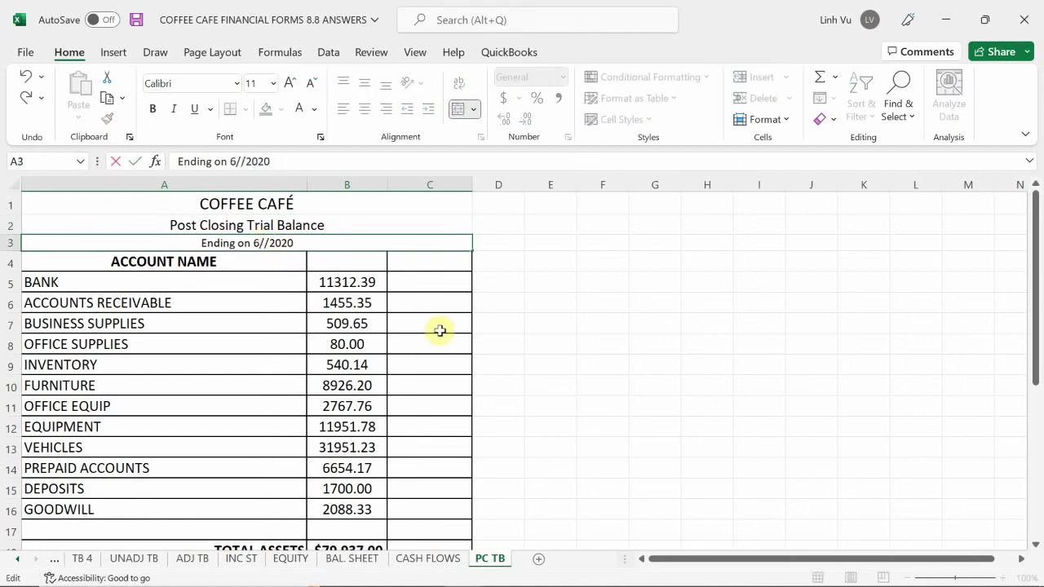
type("30")
key("Return")
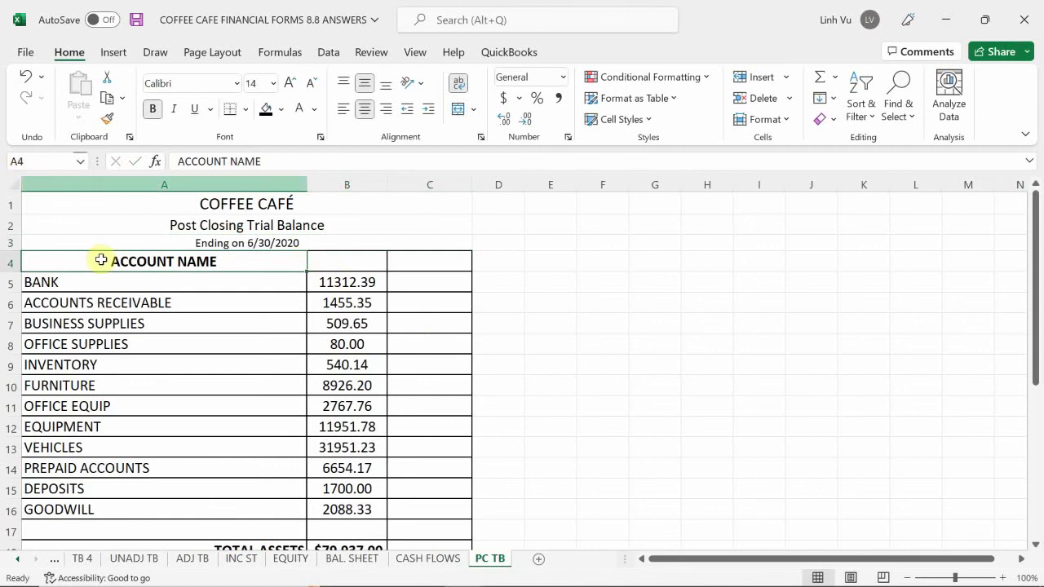
- Enter the column headings DEBIT in cell B4 and CREDIT in cell C4
left_click(350, 264)
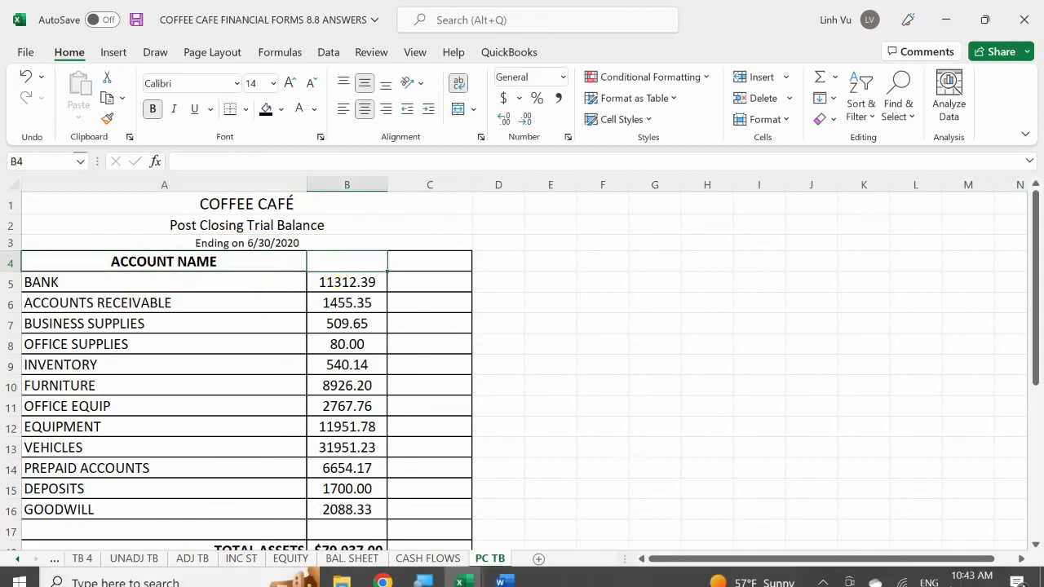
type("DEBIT")
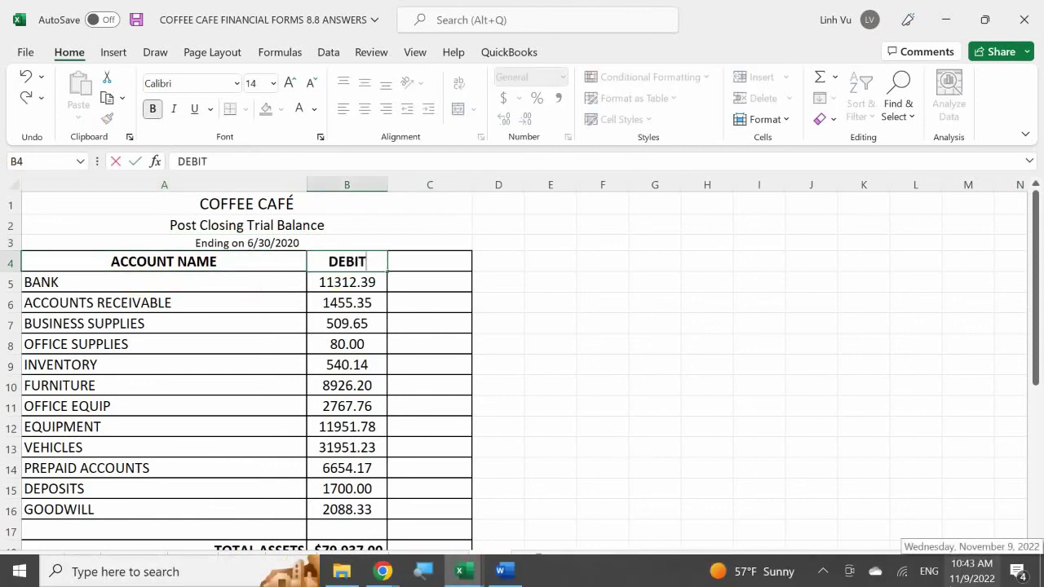
key("Return")
left_click(430, 261)
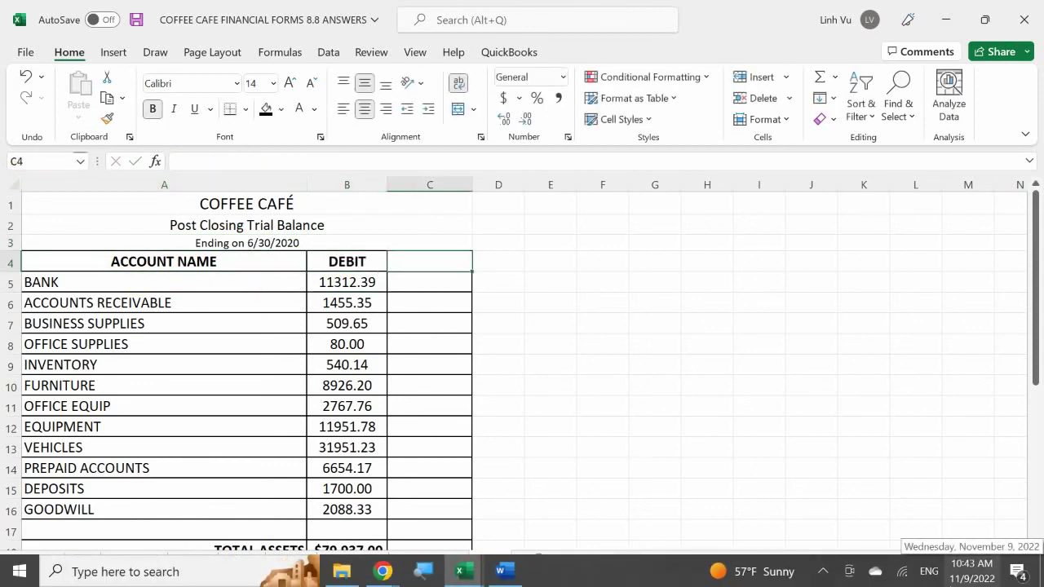
type("CREDIT")
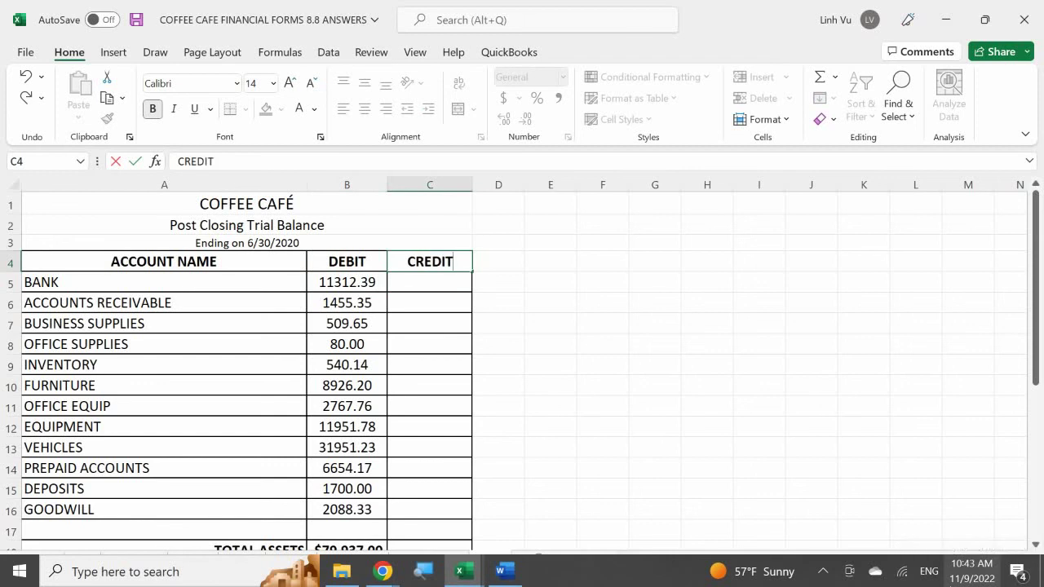
key("Return")
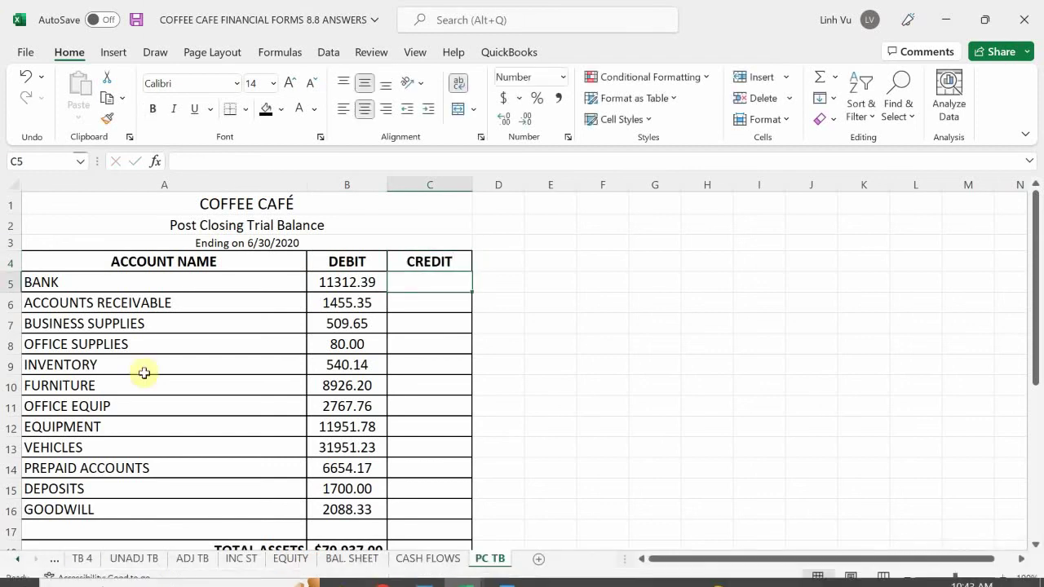
- Delete the blank row 17 and the TOTAL ASSETS row 18 from the PC TB sheet
scroll(207, 343, "down", 2)
scroll(223, 351, "down", 1)
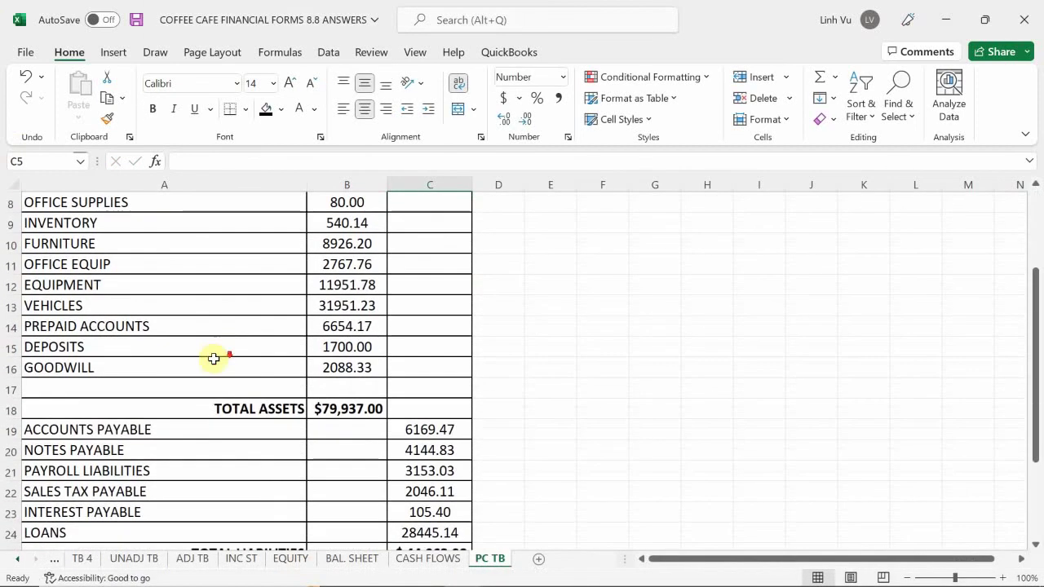
left_click(438, 405)
left_click_drag(438, 405, 217, 380)
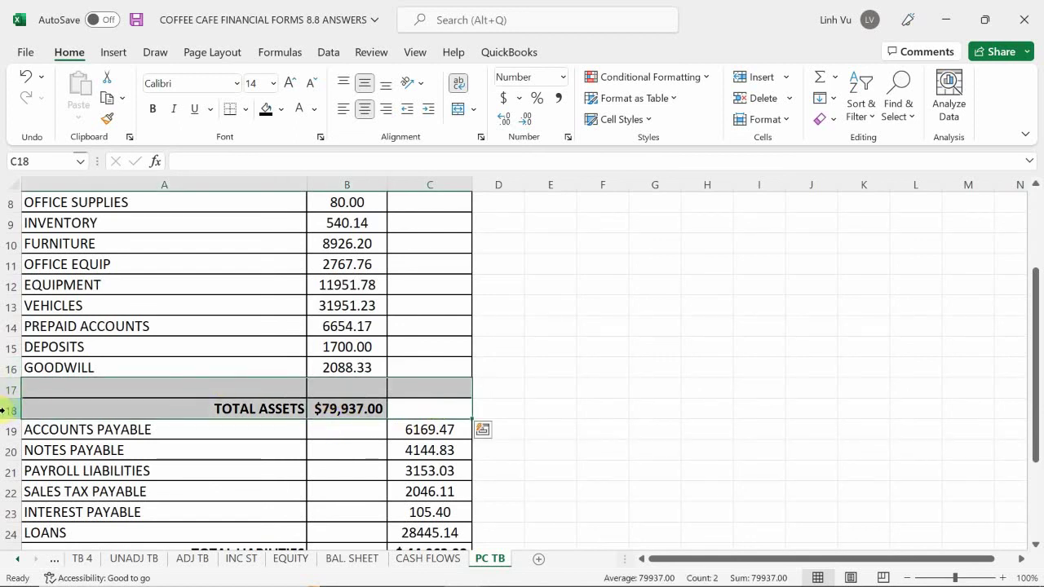
left_click(5, 409)
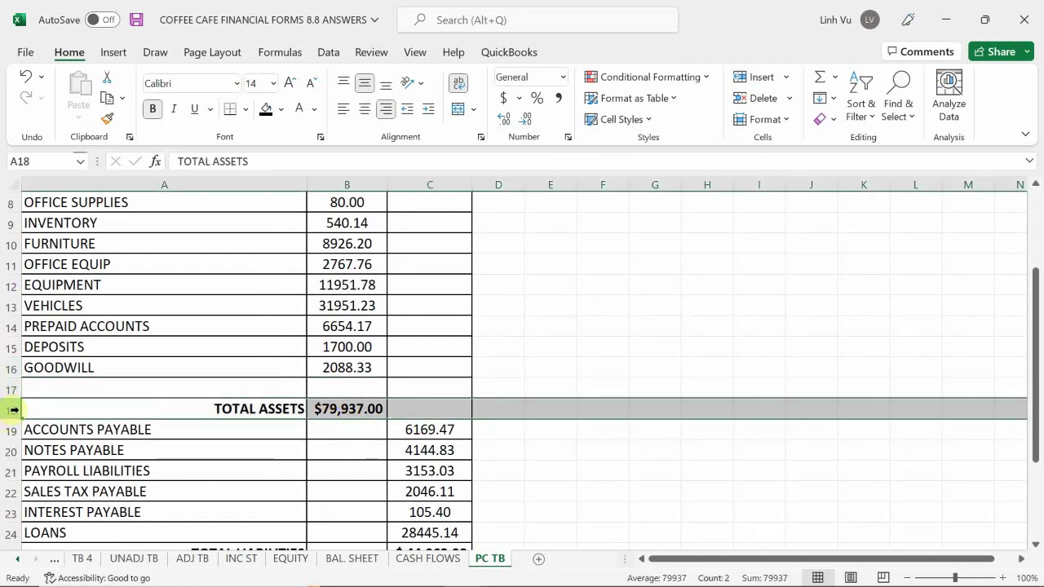
mouse_move(14, 397)
left_mouse_down()
mouse_move(22, 404)
mouse_move(11, 383)
left_mouse_up()
right_click(14, 398)
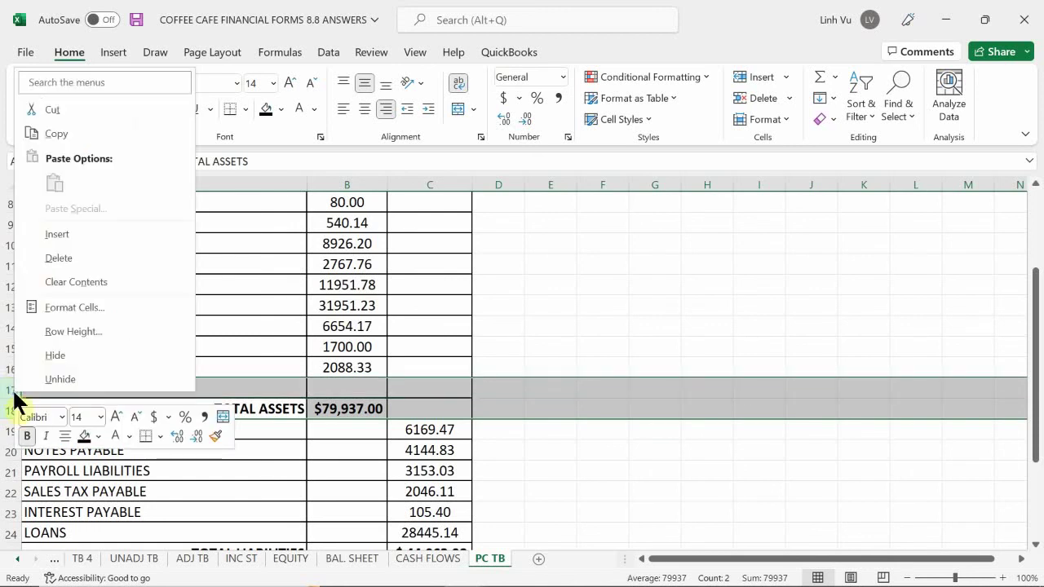
left_click(59, 258)
left_click(349, 368)
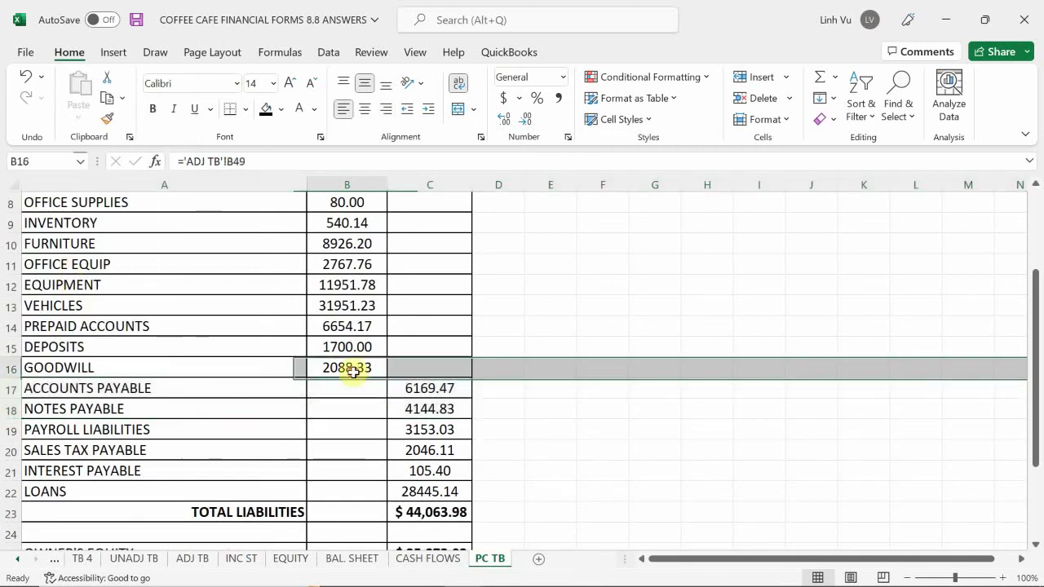
- Delete the TOTAL LIABILITIES row 23 and the blank row 24 below it
scroll(349, 383, "down", 3)
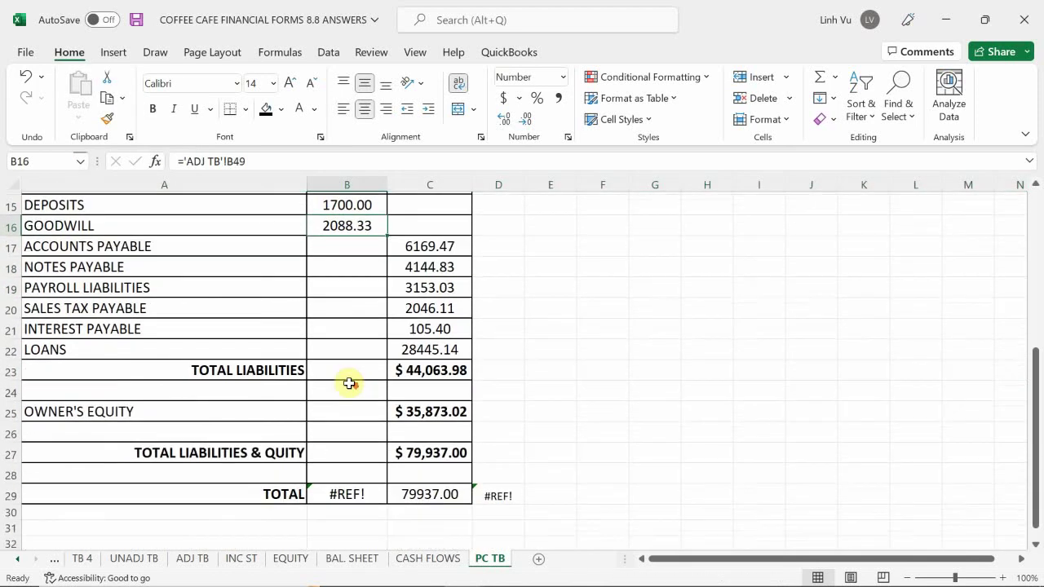
left_click(11, 371, "shift")
left_click(11, 371)
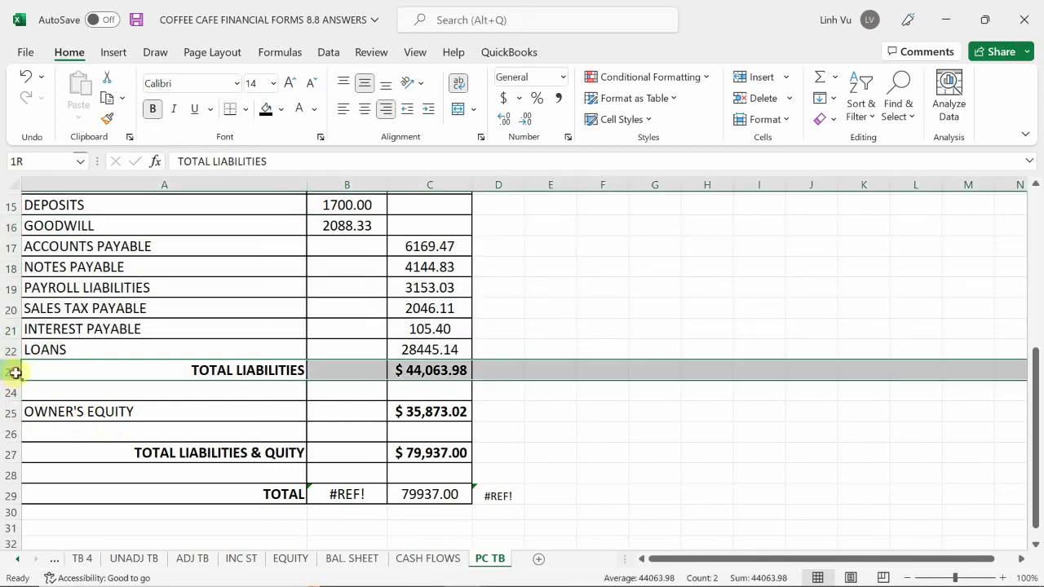
left_click(8, 391, "shift")
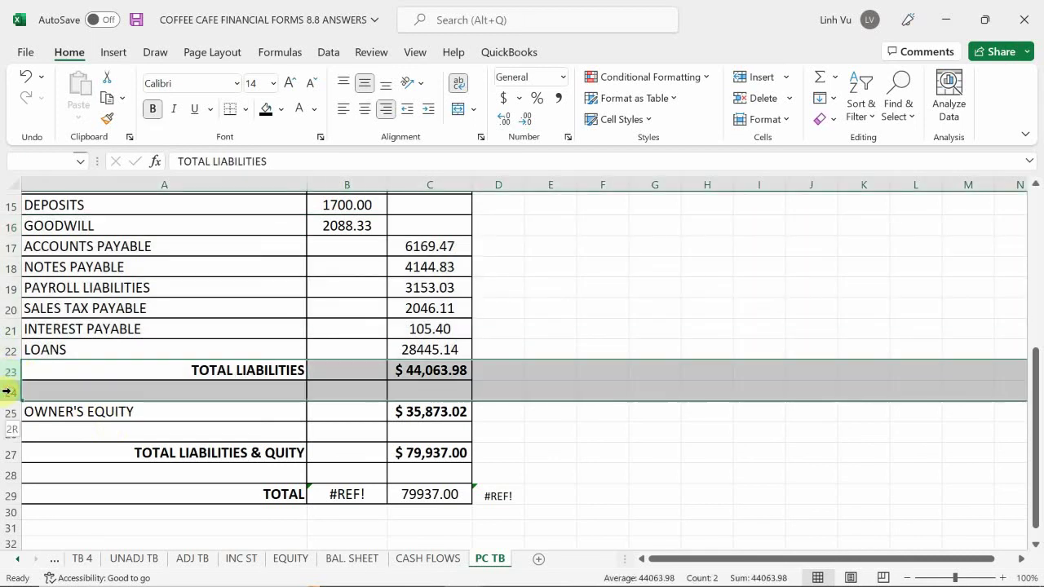
right_click(10, 396)
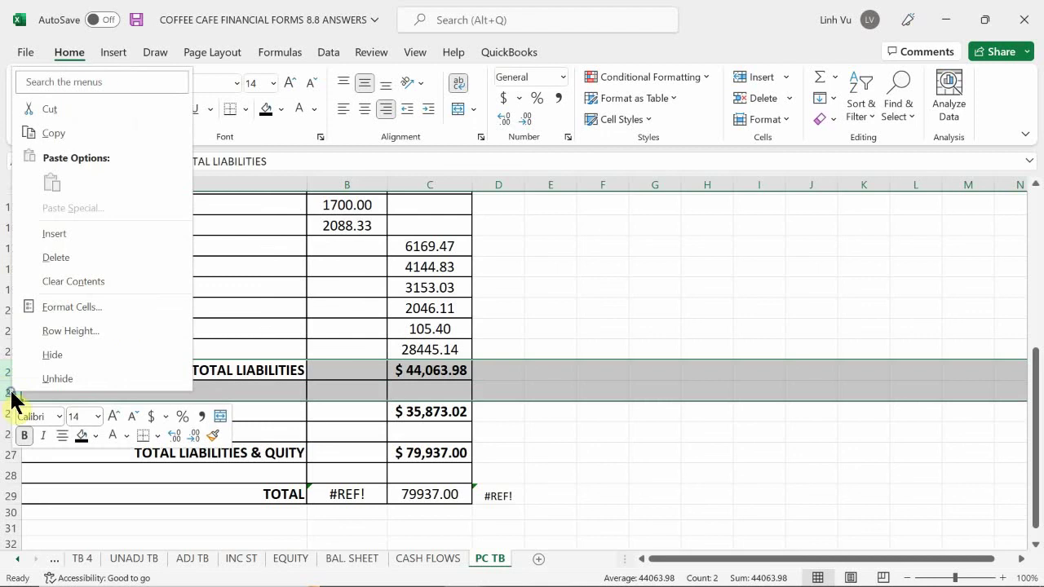
left_click(54, 257)
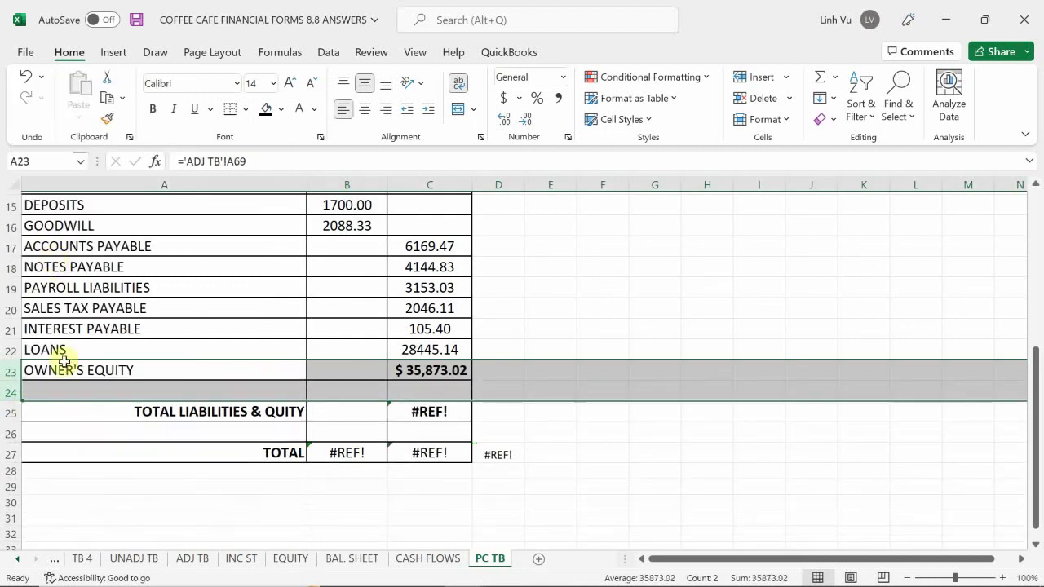
- Delete rows 24 to 26, covering the TOTAL LIABILITIES & QUITY row and the blank rows around it
left_click(113, 414)
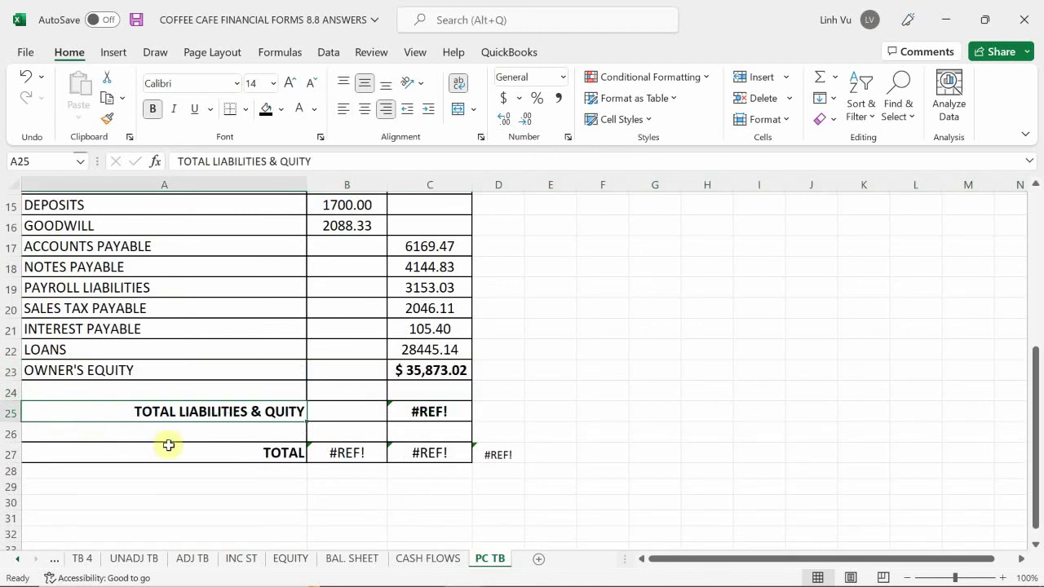
left_click(16, 432)
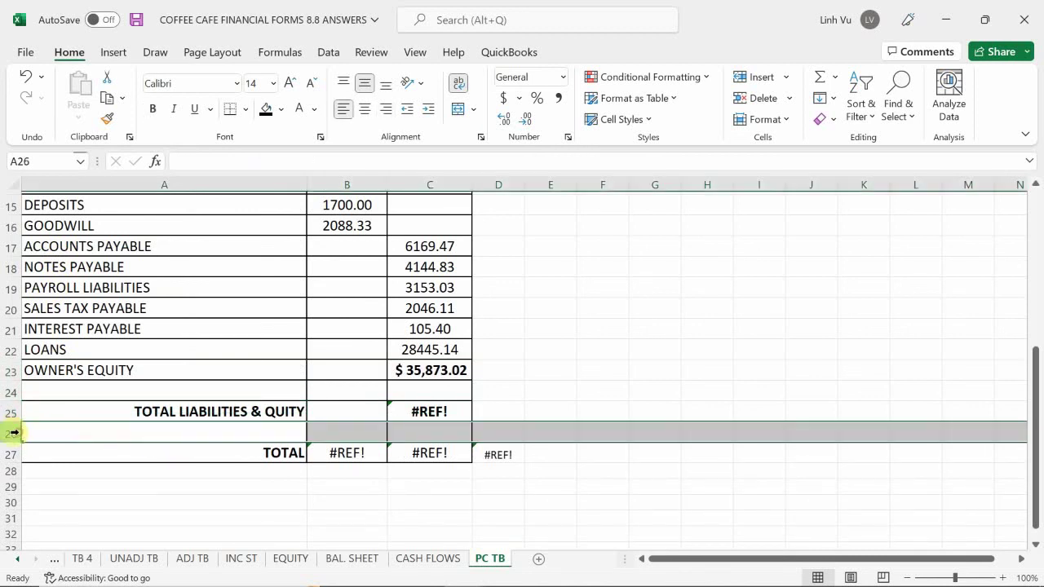
left_click(4, 394, "shift")
right_click(6, 397)
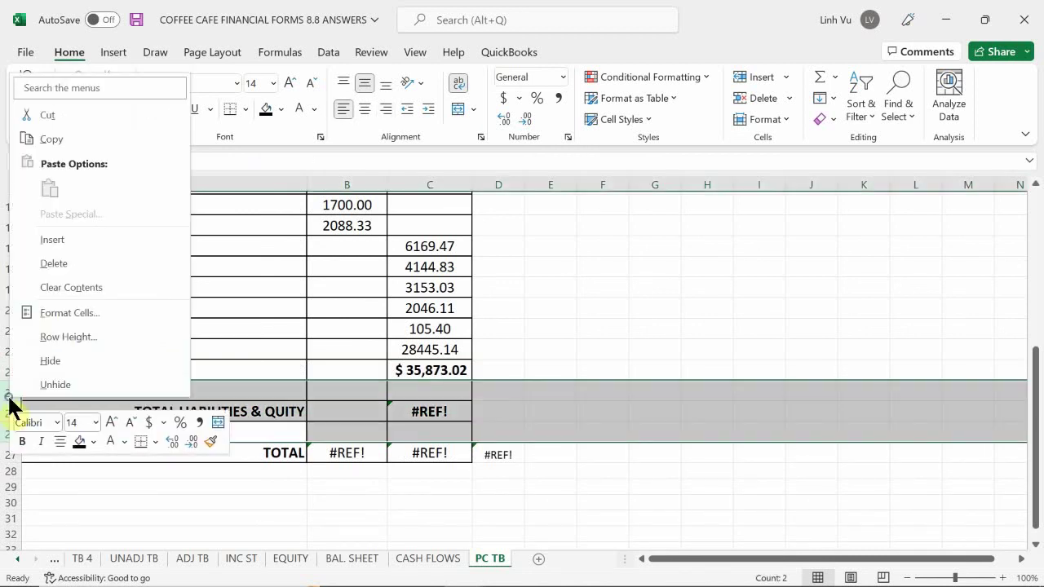
left_click(70, 262)
left_click(401, 351)
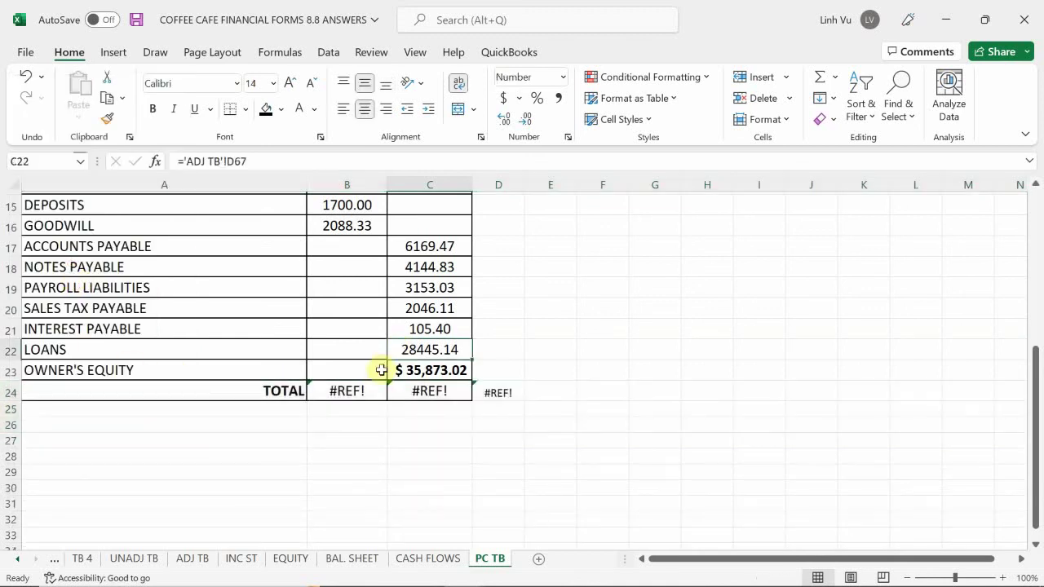
- Total the debit column in B24 with =SUM(B5:B23) and copy the formula across to C24 for the credits
scroll(375, 383, "up", 1)
left_click(351, 438)
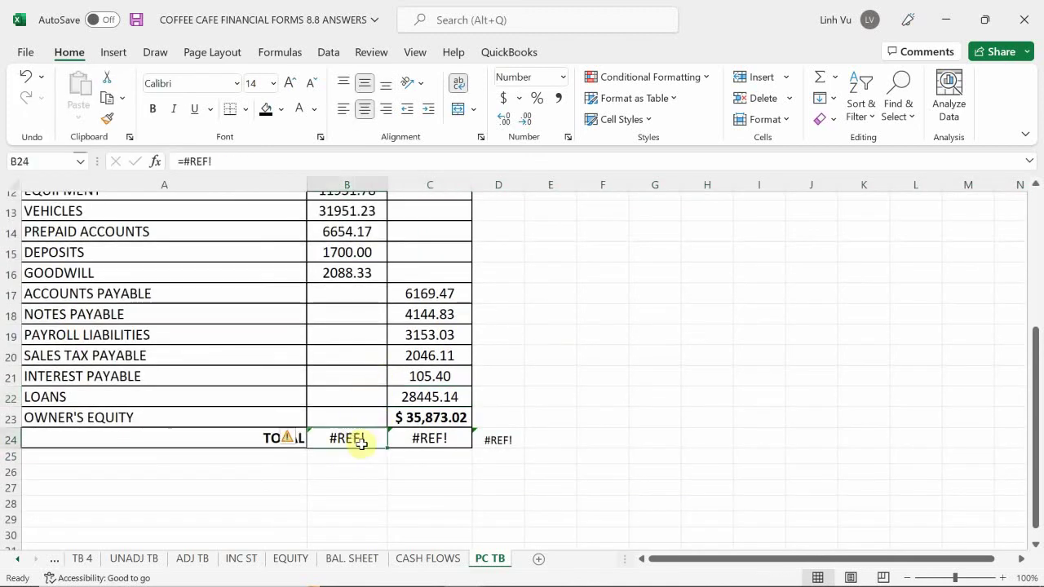
type("=sy")
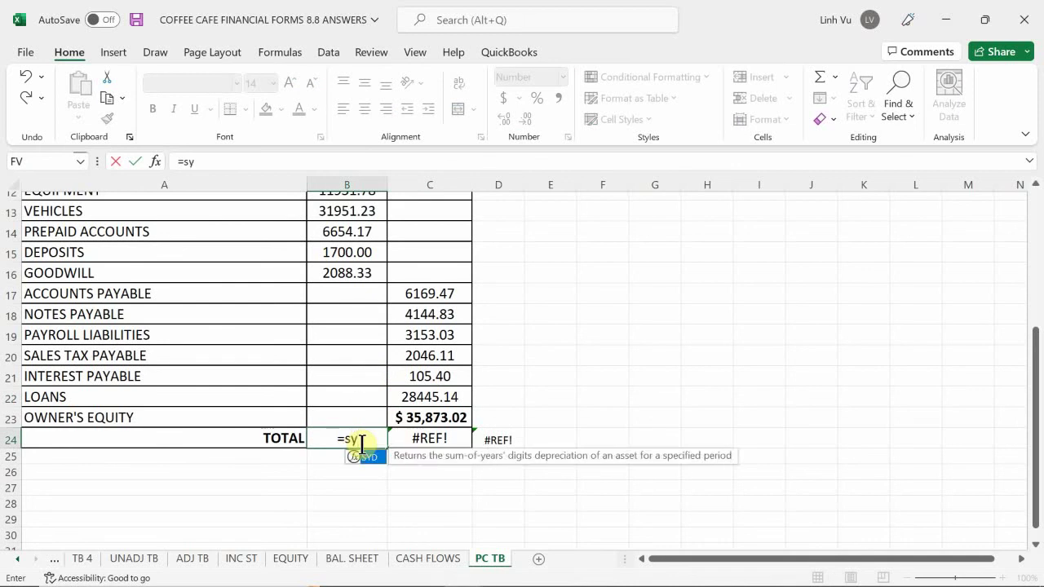
key("BackSpace")
type("un")
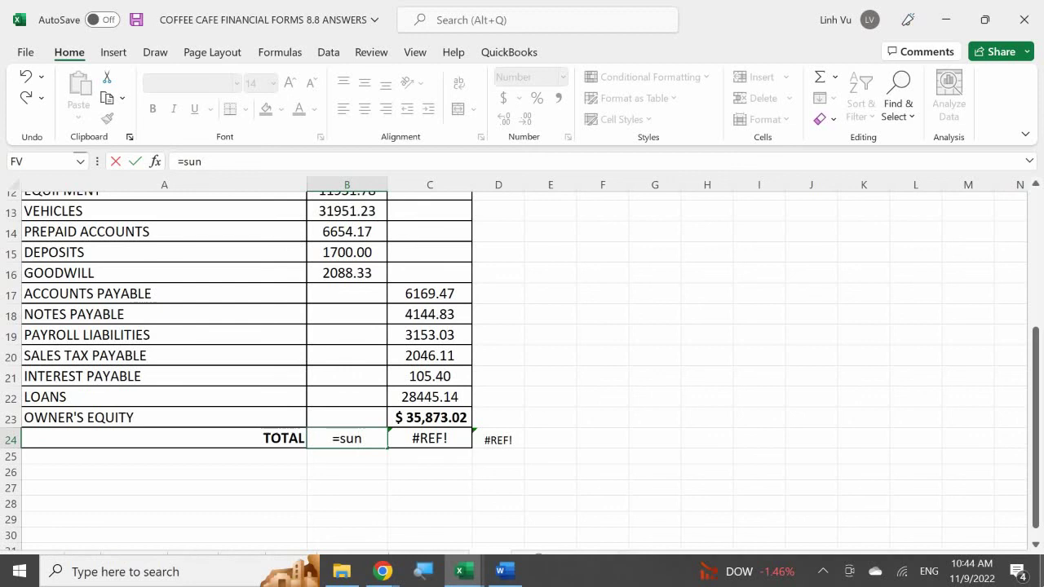
key("BackSpace")
type("m)")
key("BackSpace")
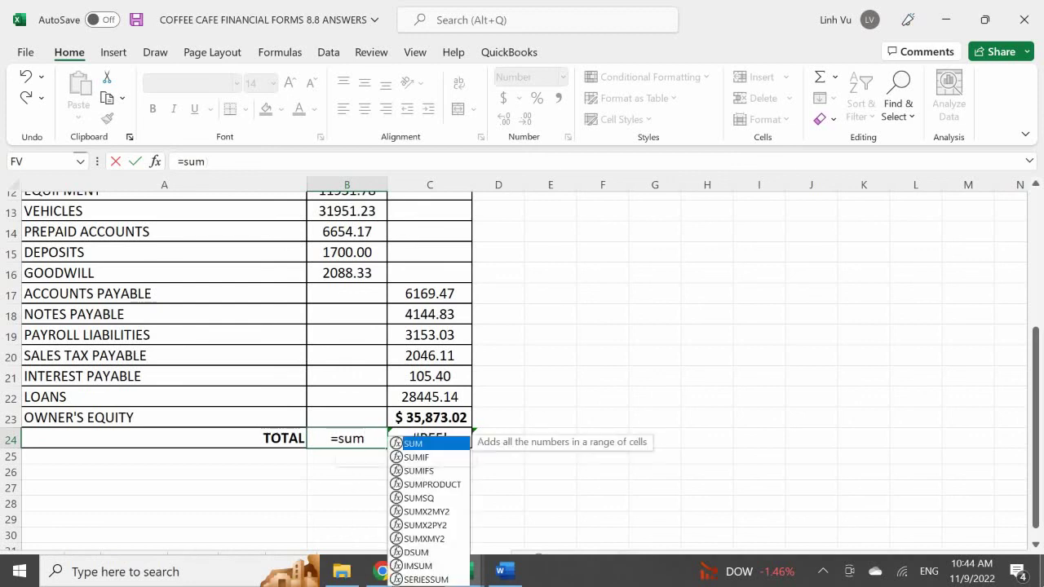
type("(")
left_click_drag(347, 417, 350, 239)
key("Return")
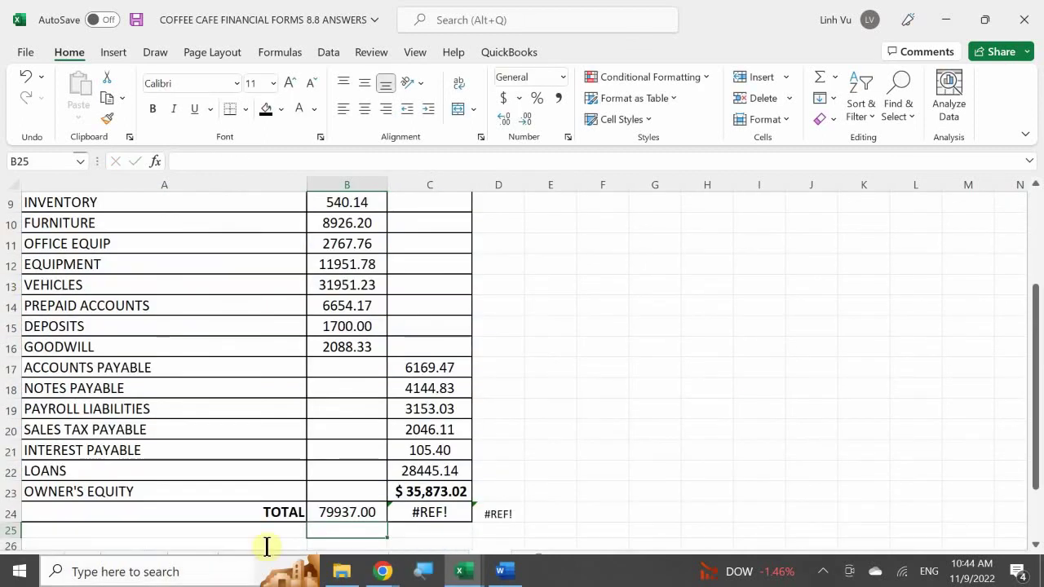
left_click(335, 508)
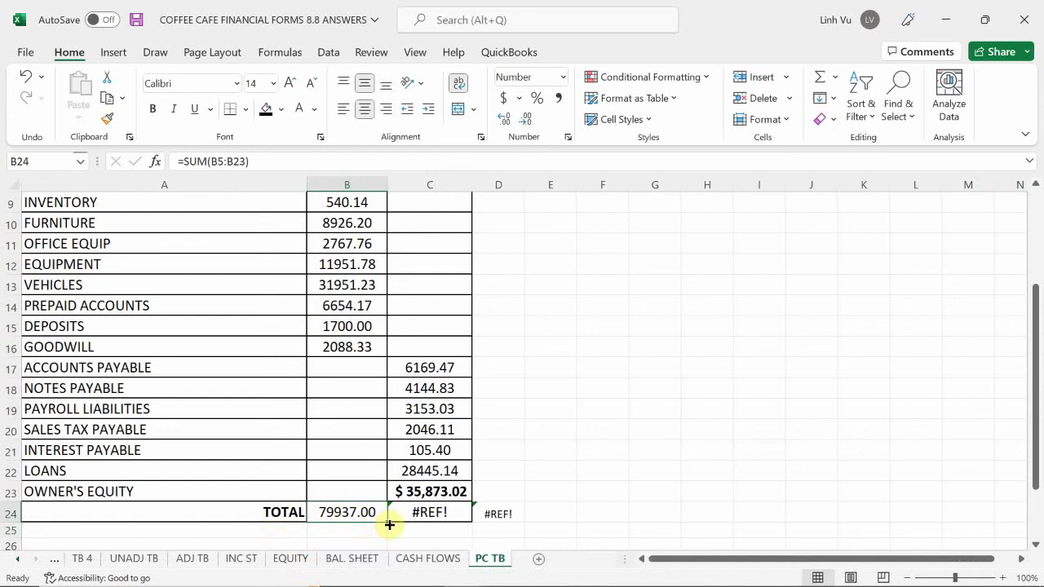
left_click_drag(389, 525, 468, 531)
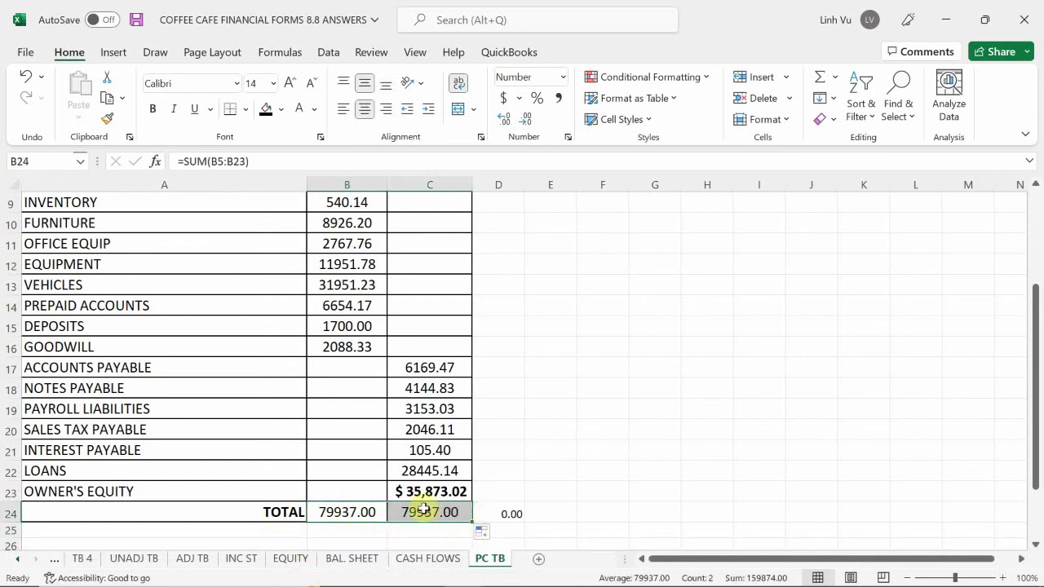
- Enter the check formula =B24-C24 in cell D24 to compare the debit and credit totals
left_click(497, 513)
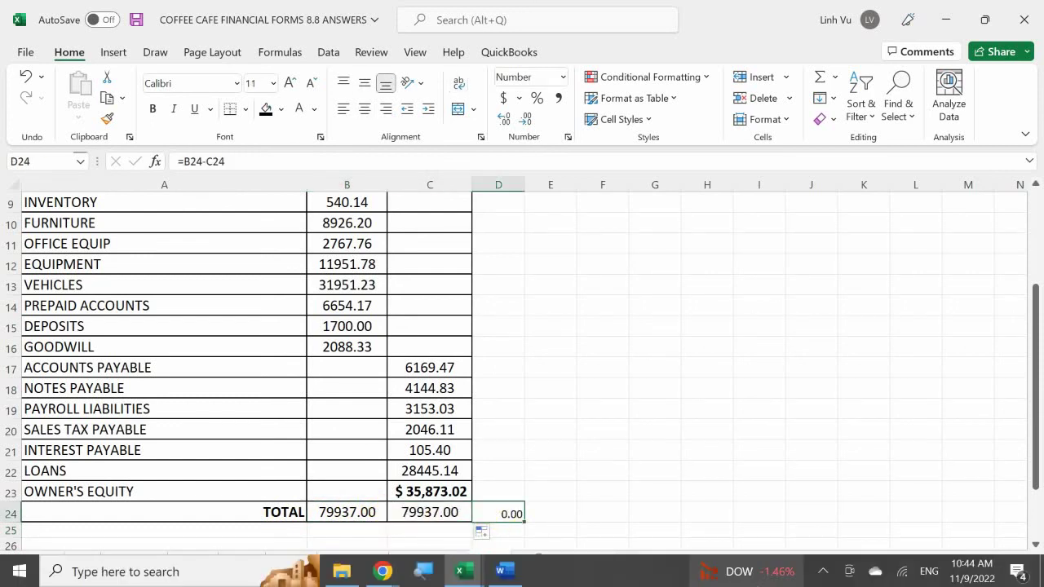
type("=")
key("Left")
key("Left")
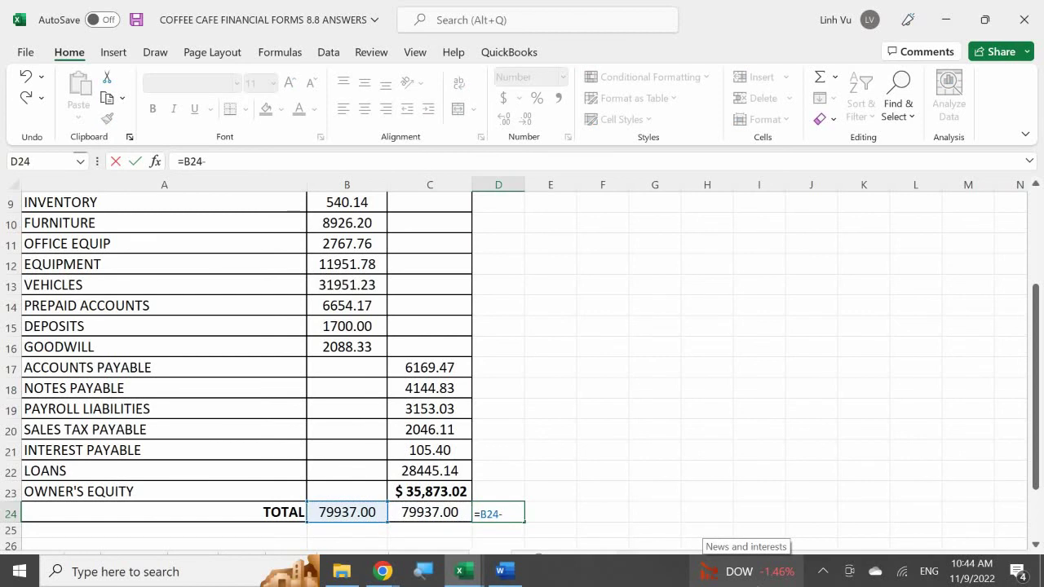
type("-")
key("Left")
key("Return")
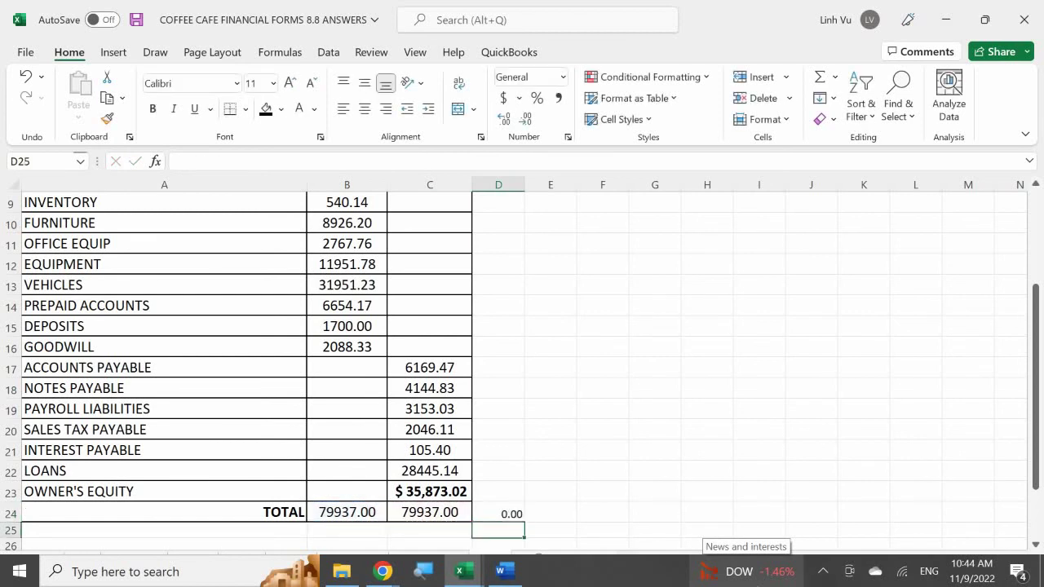
- Review the post-closing trial balance from the heading through the account balances to the TOTAL row and its difference check
scroll(265, 179, "down", 1)
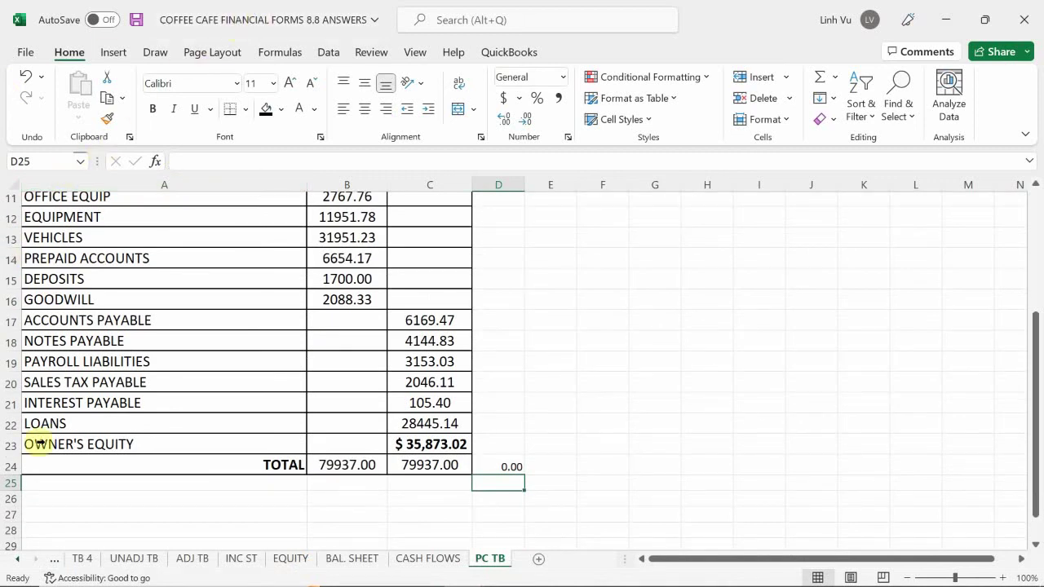
scroll(473, 326, "up", 3)
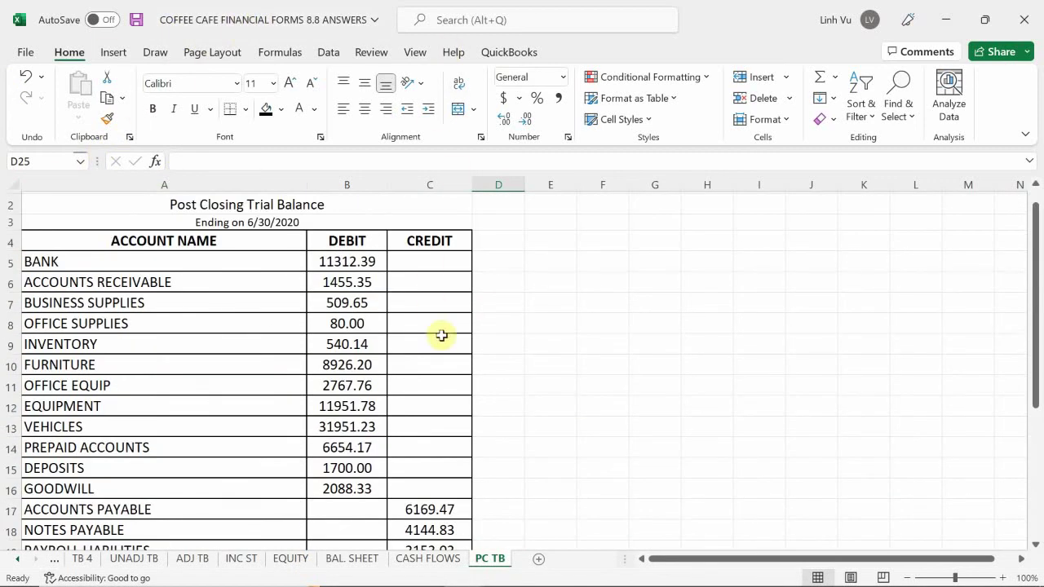
scroll(201, 249, "down", 2)
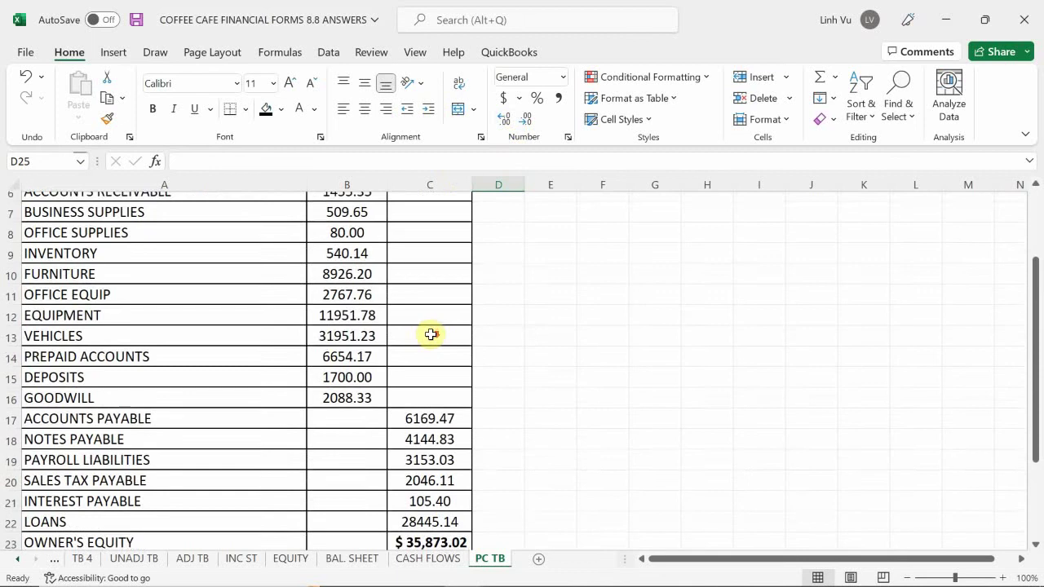
scroll(431, 334, "down", 3)
scroll(559, 332, "up", 4)
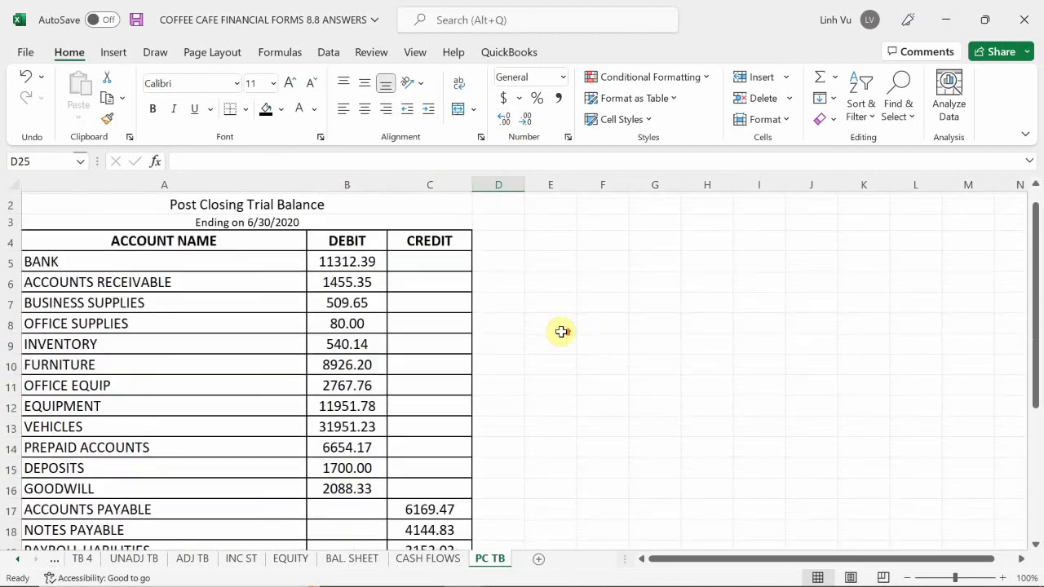
scroll(561, 332, "up", 1)
scroll(561, 332, "down", 2)
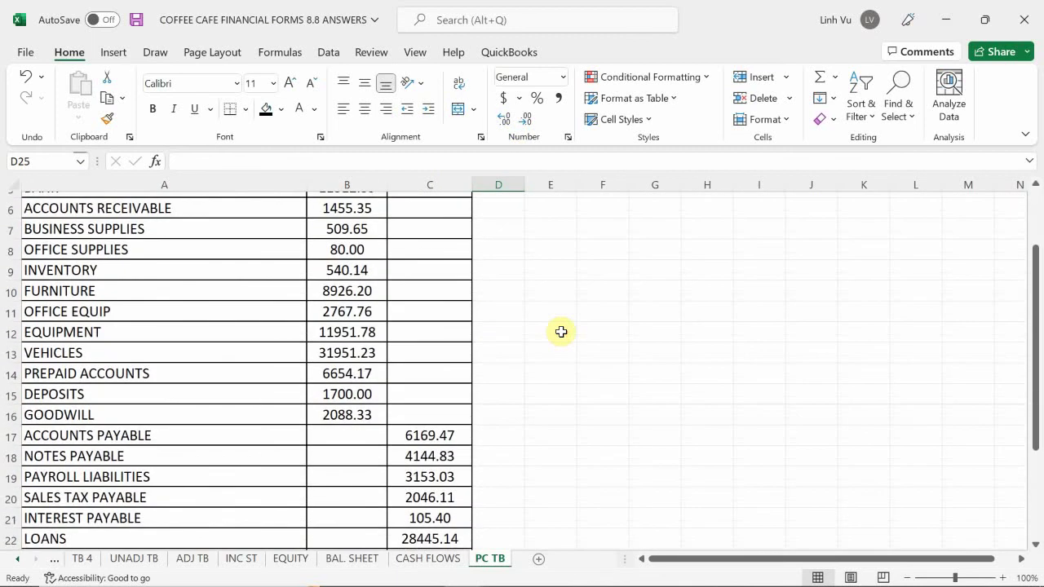
scroll(561, 331, "down", 1)
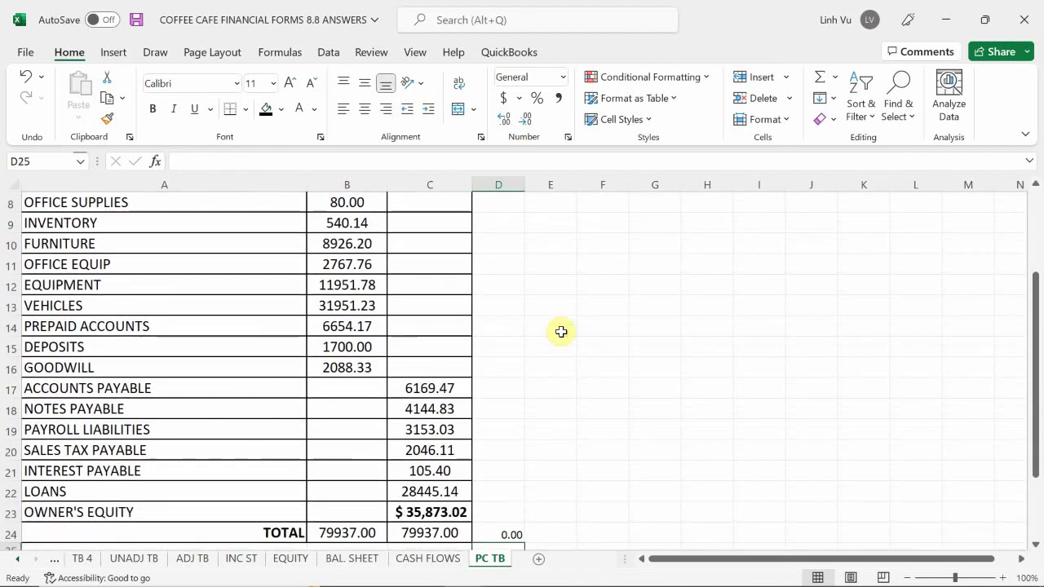
scroll(561, 332, "down", 2)
scroll(561, 332, "up", 2)
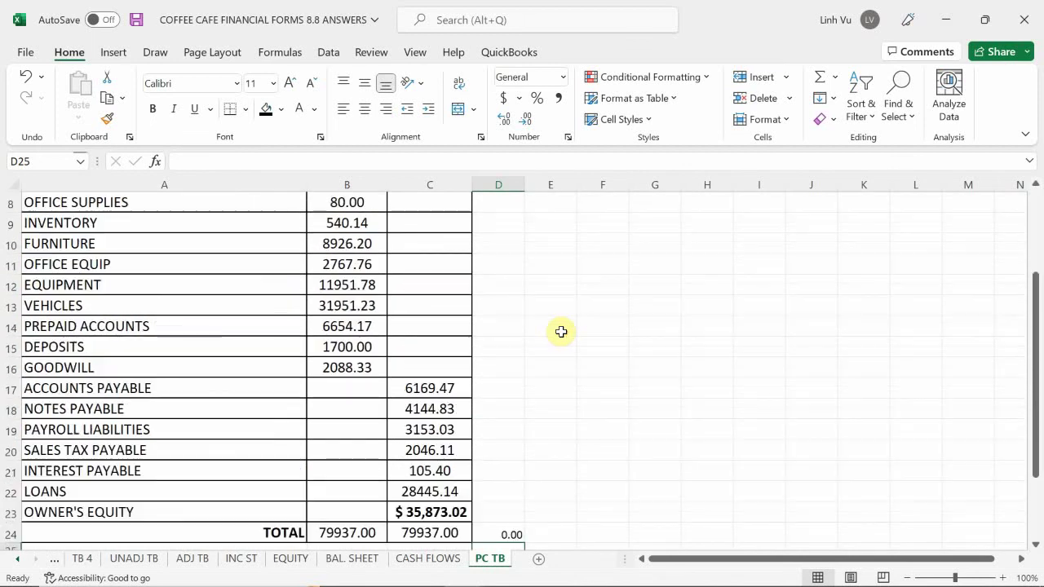
scroll(561, 332, "up", 3)
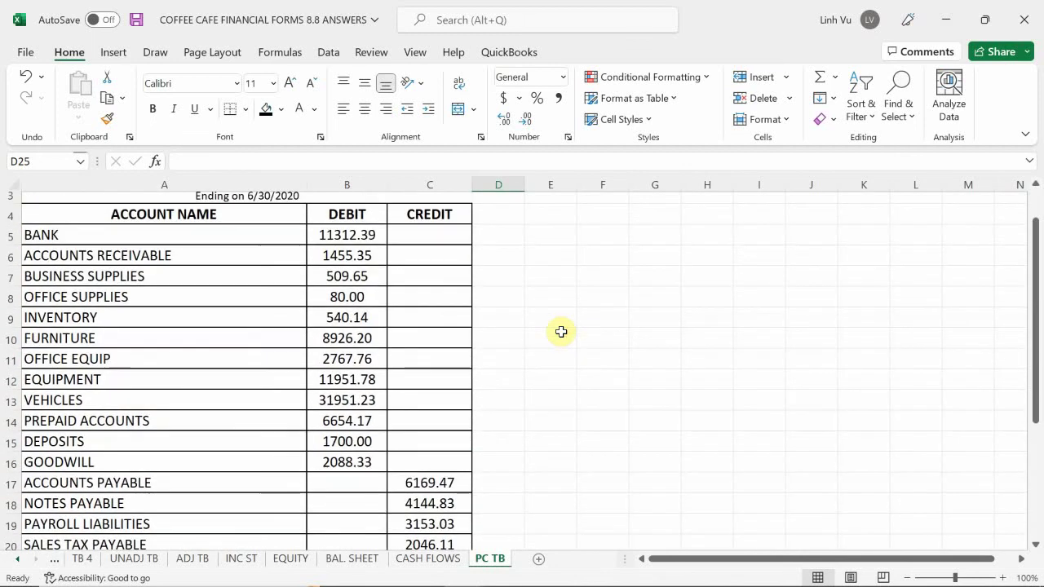
scroll(561, 332, "down", 1)
scroll(561, 332, "up", 1)
scroll(560, 332, "down", 2)
scroll(561, 332, "down", 1)
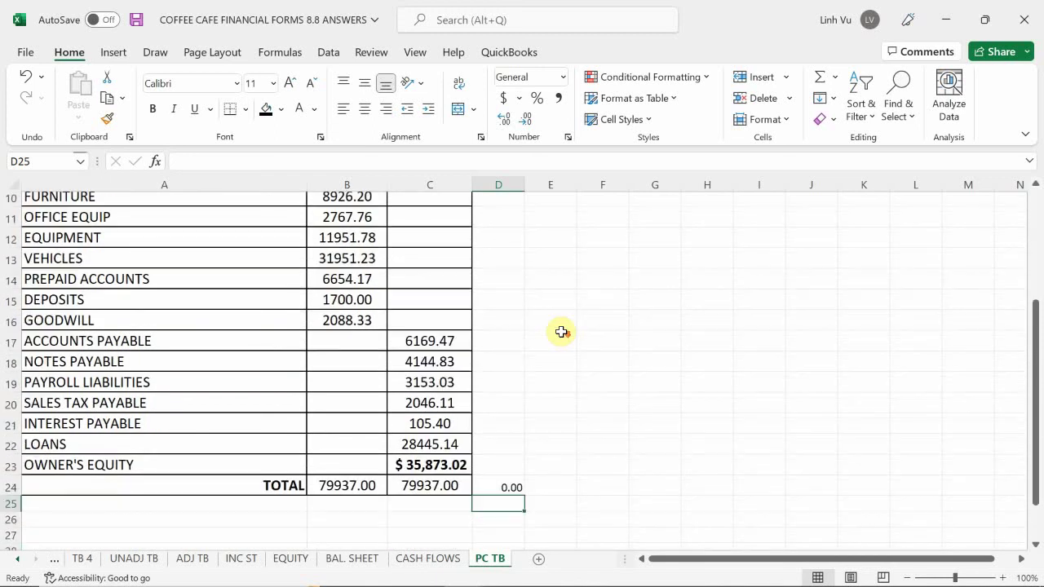
scroll(561, 331, "down", 1)
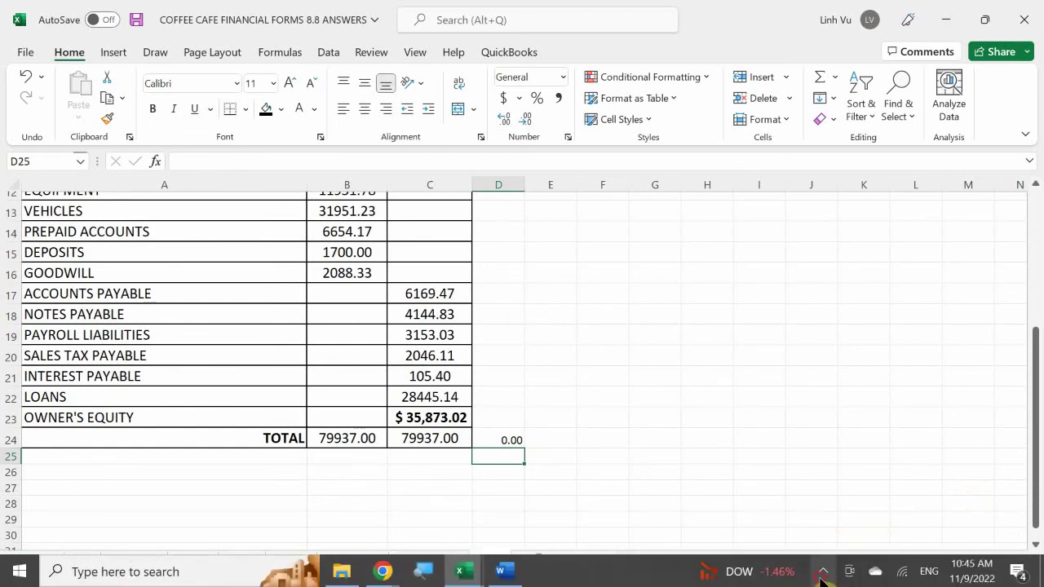
left_click(823, 570)
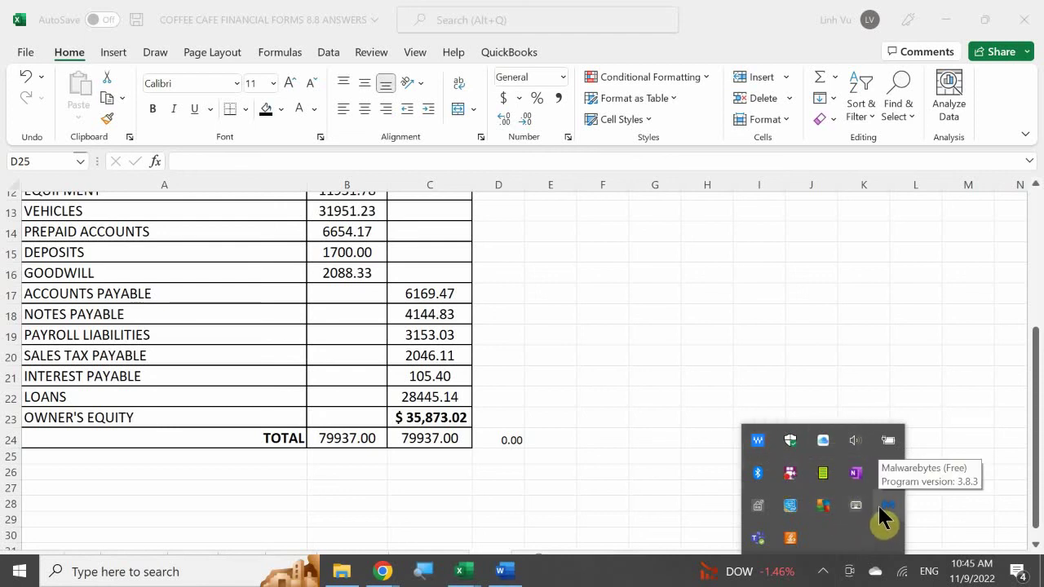
right_click(787, 473)
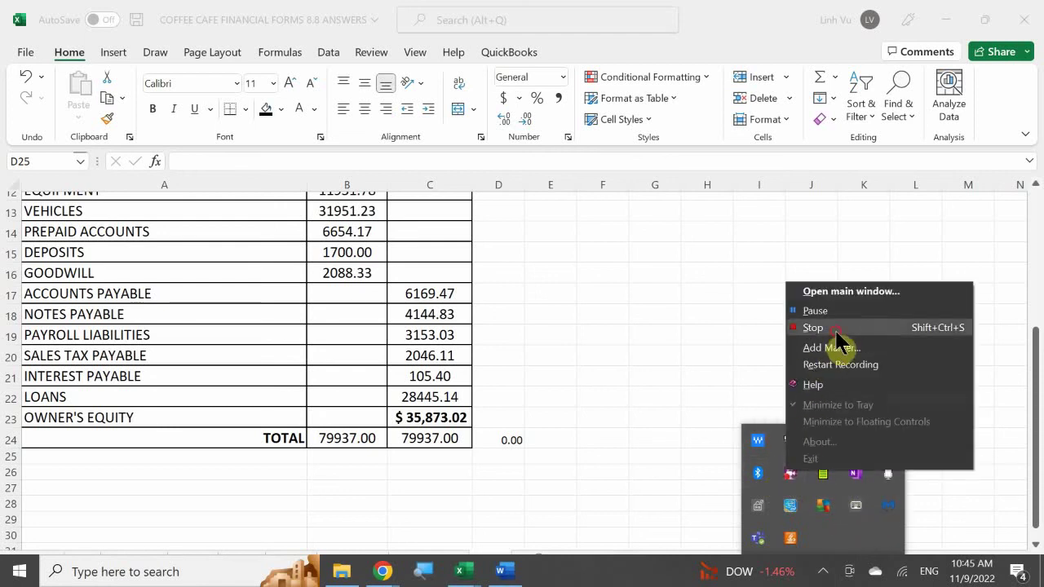